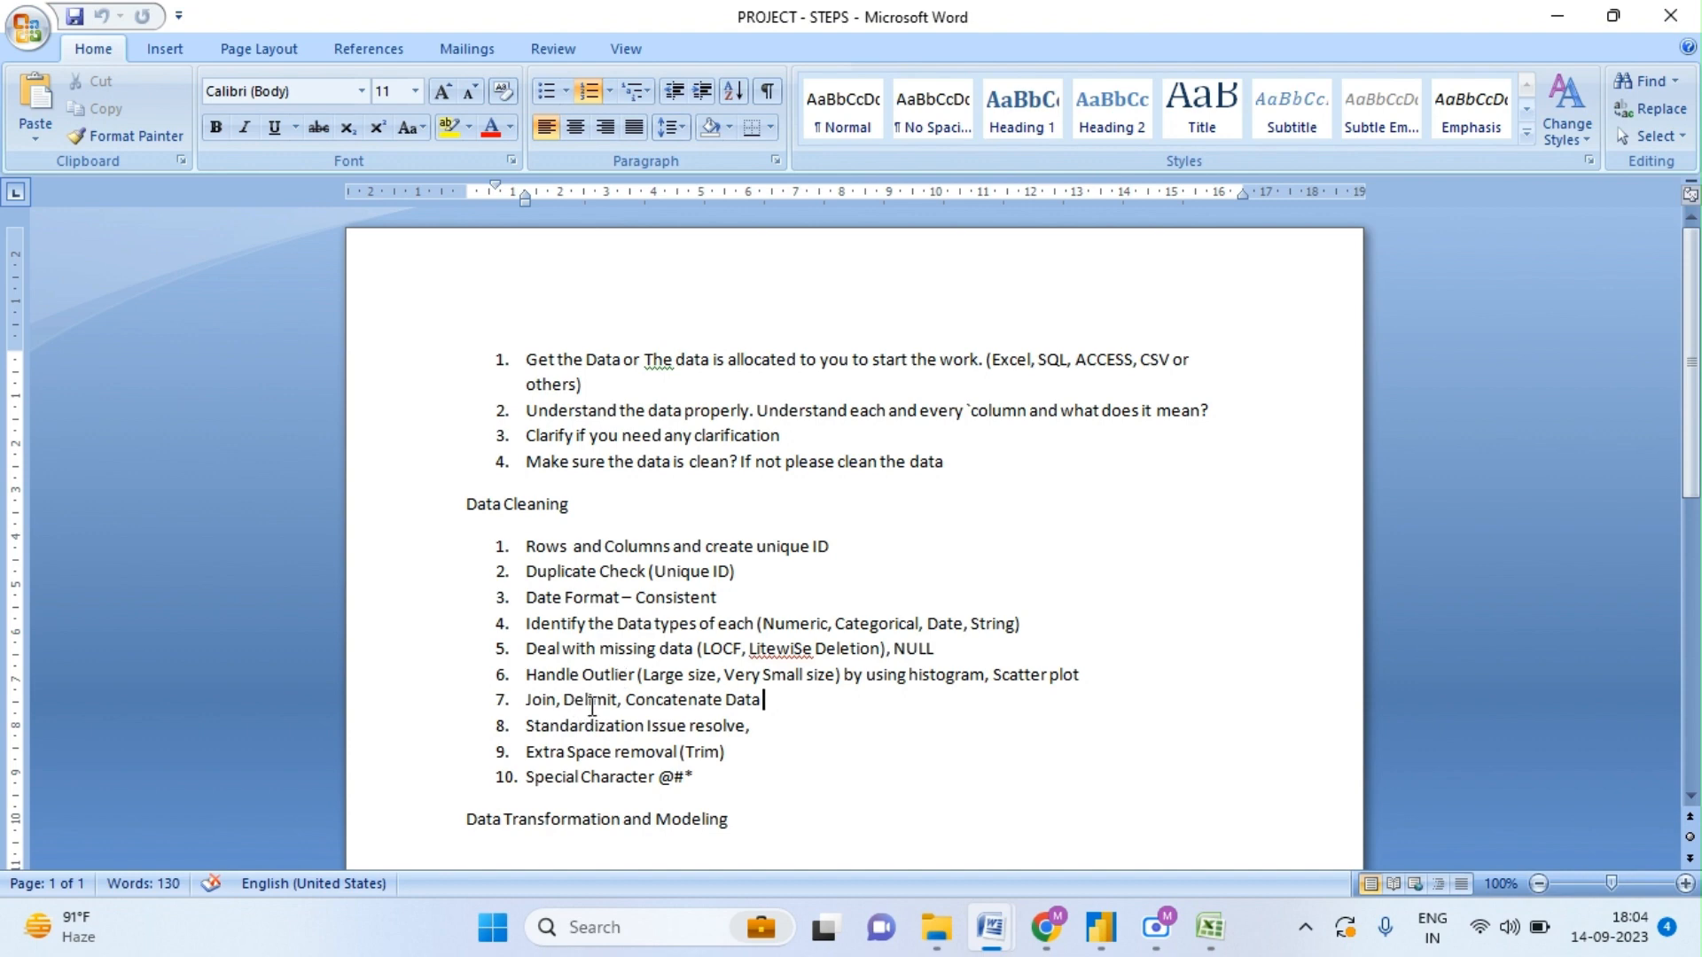
- Switch to the ABC UNIVERSITY workbook in Excel and widen the AUTHORS column so the full author lists fit
mouse_move(1212, 949)
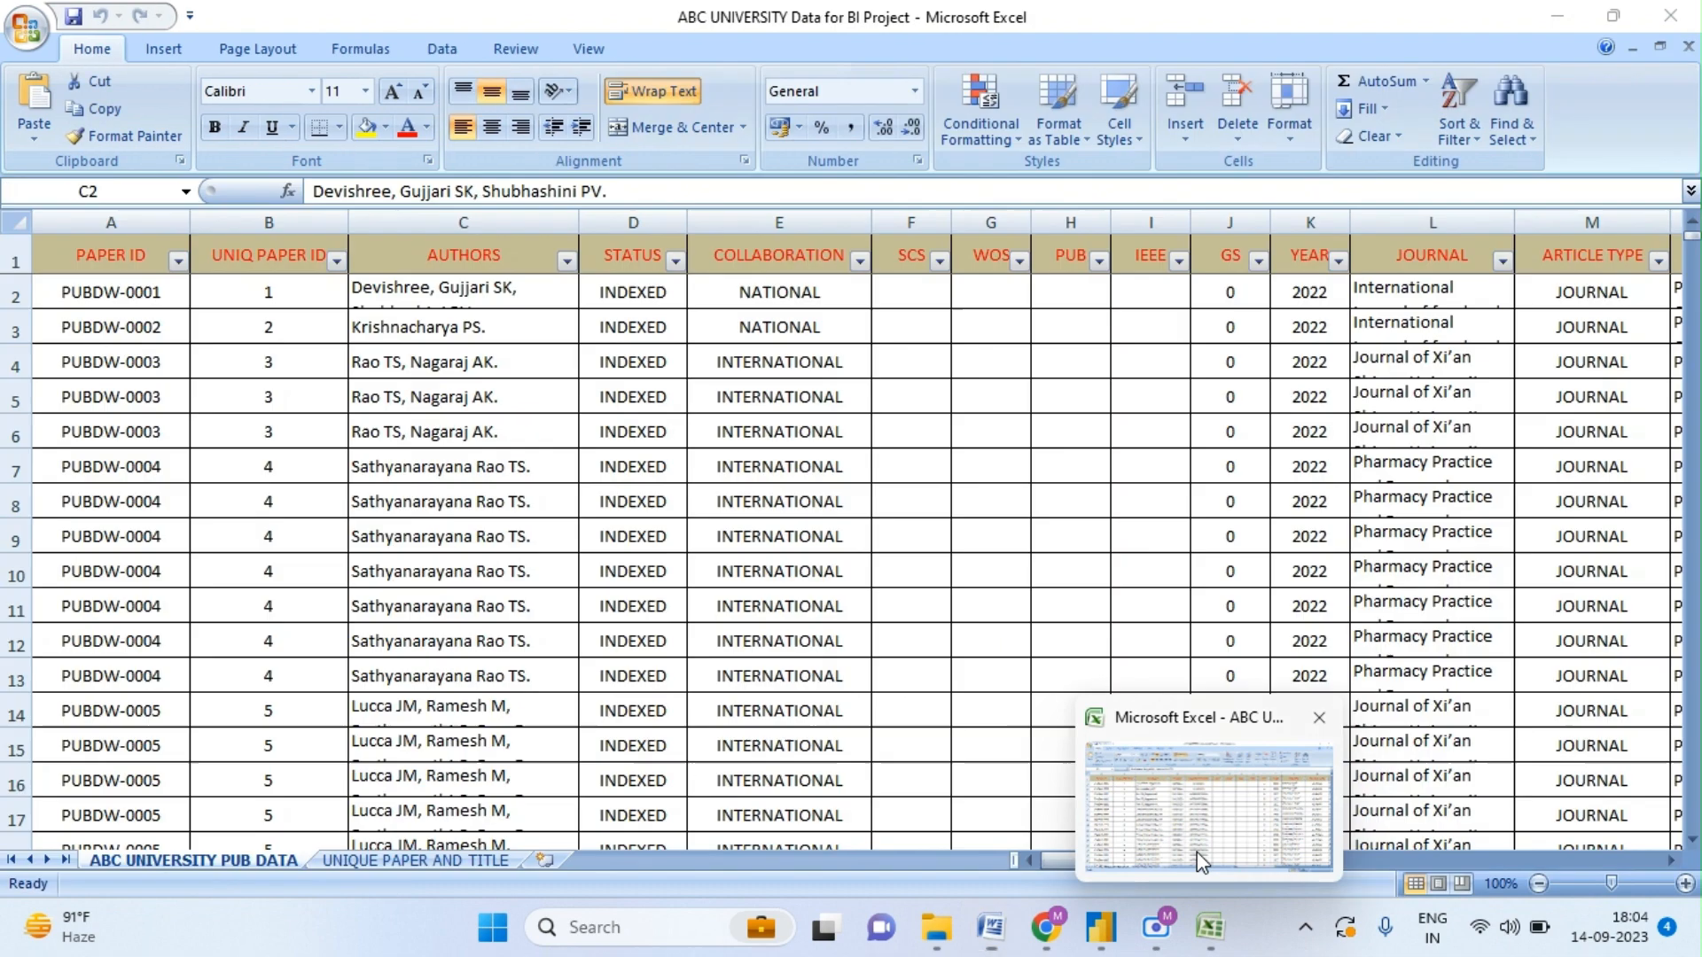
left_click(1197, 853)
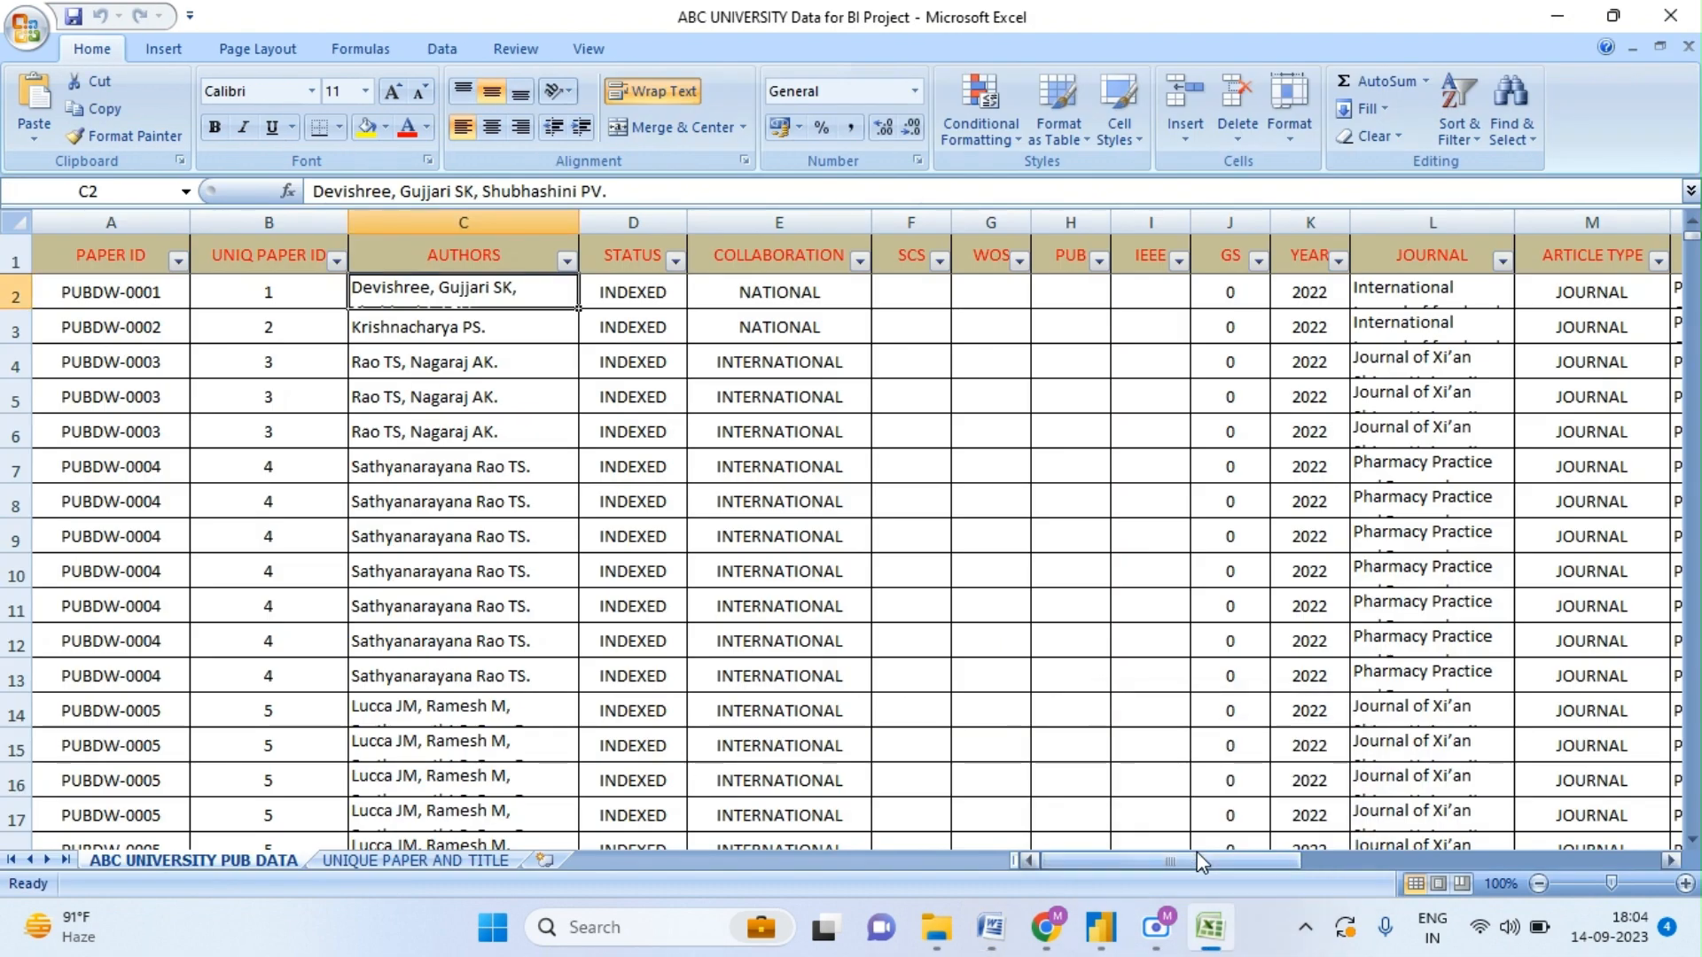
left_click(527, 399)
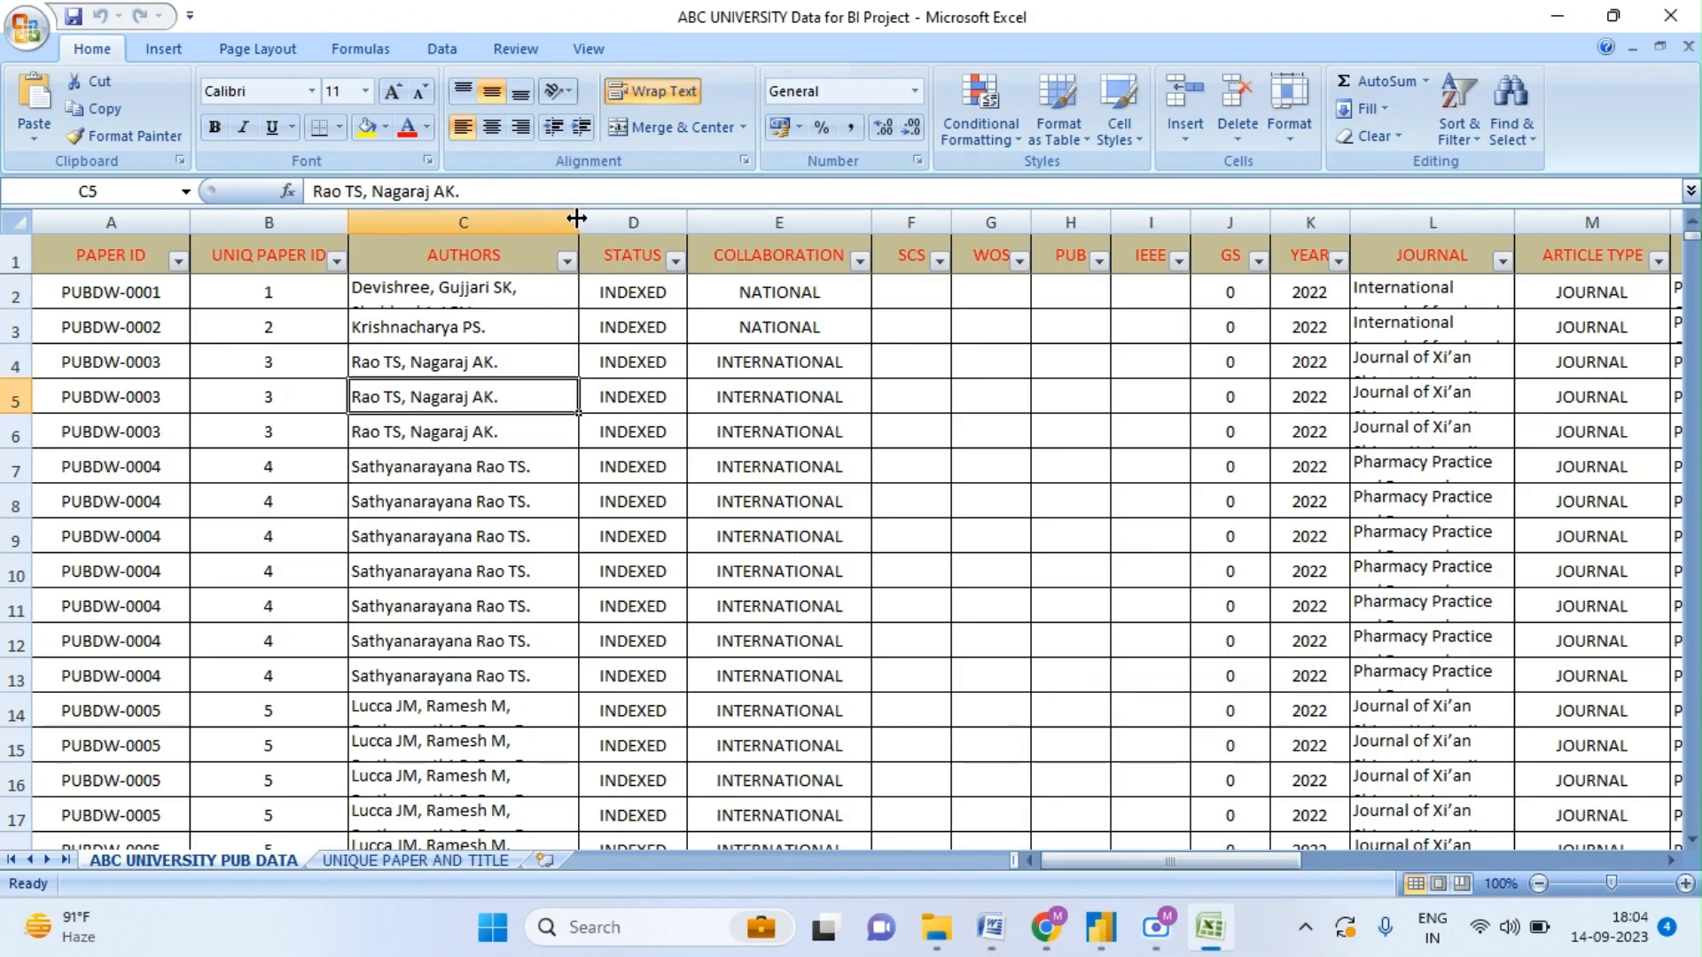
left_click_drag(577, 219, 857, 219)
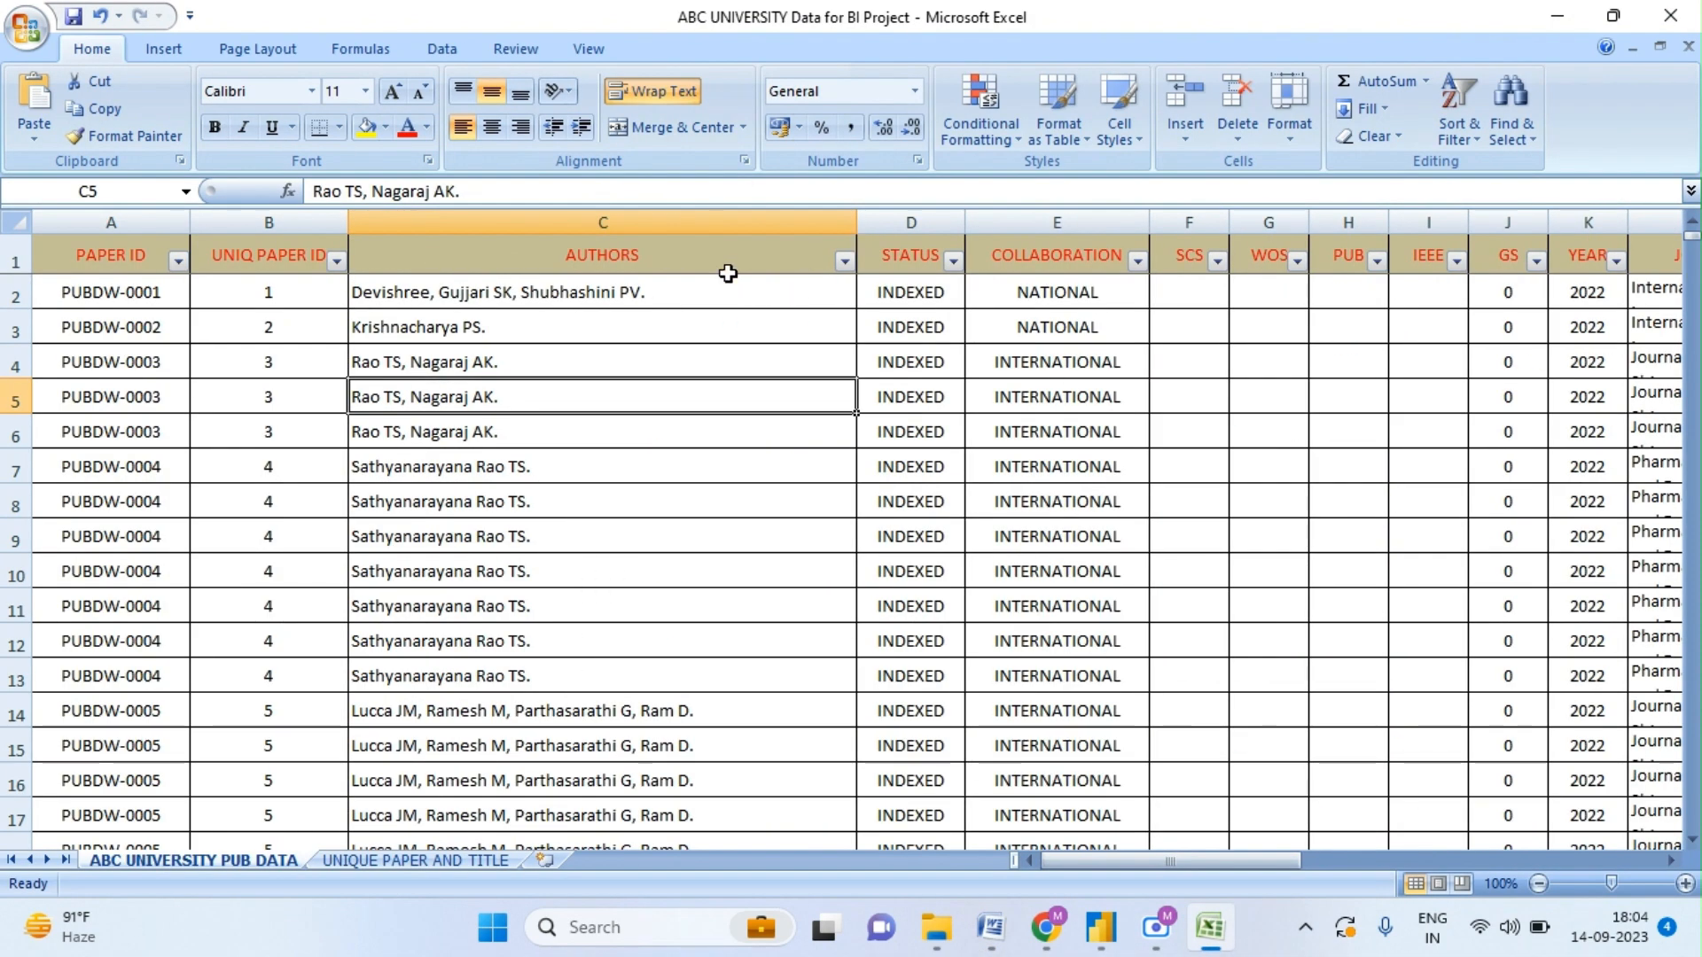
- Examine how multiple author names are separated within the cells of the AUTHORS column
left_click(638, 270)
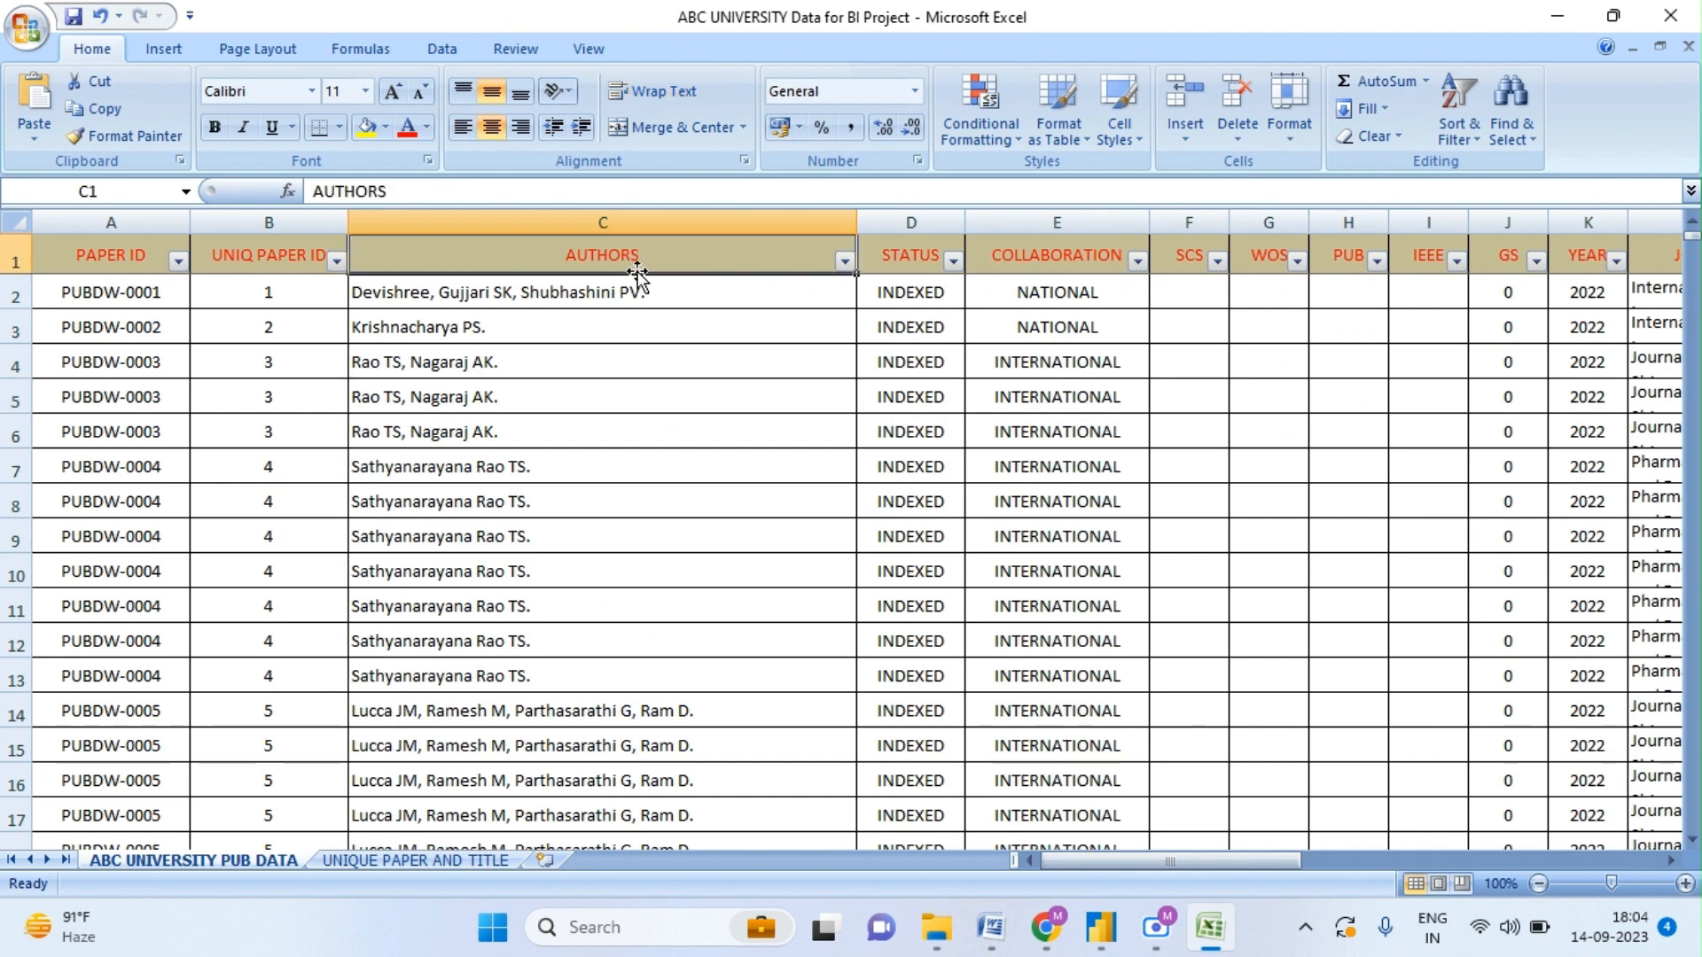
key("Down")
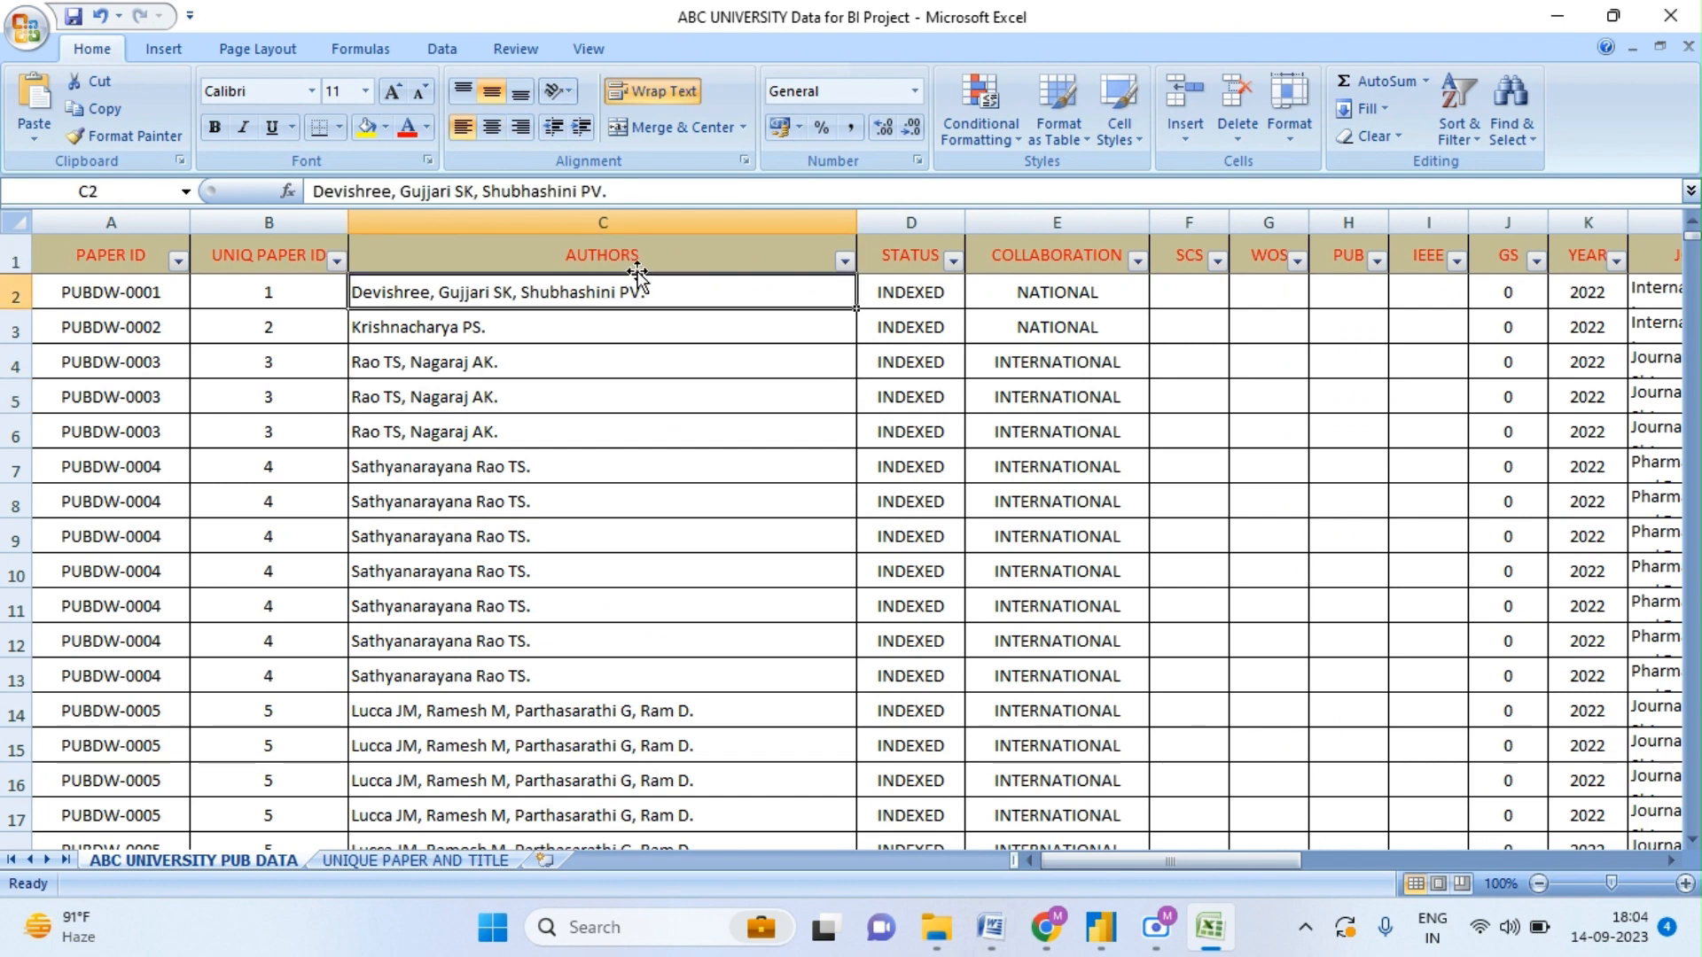
double_click(406, 296)
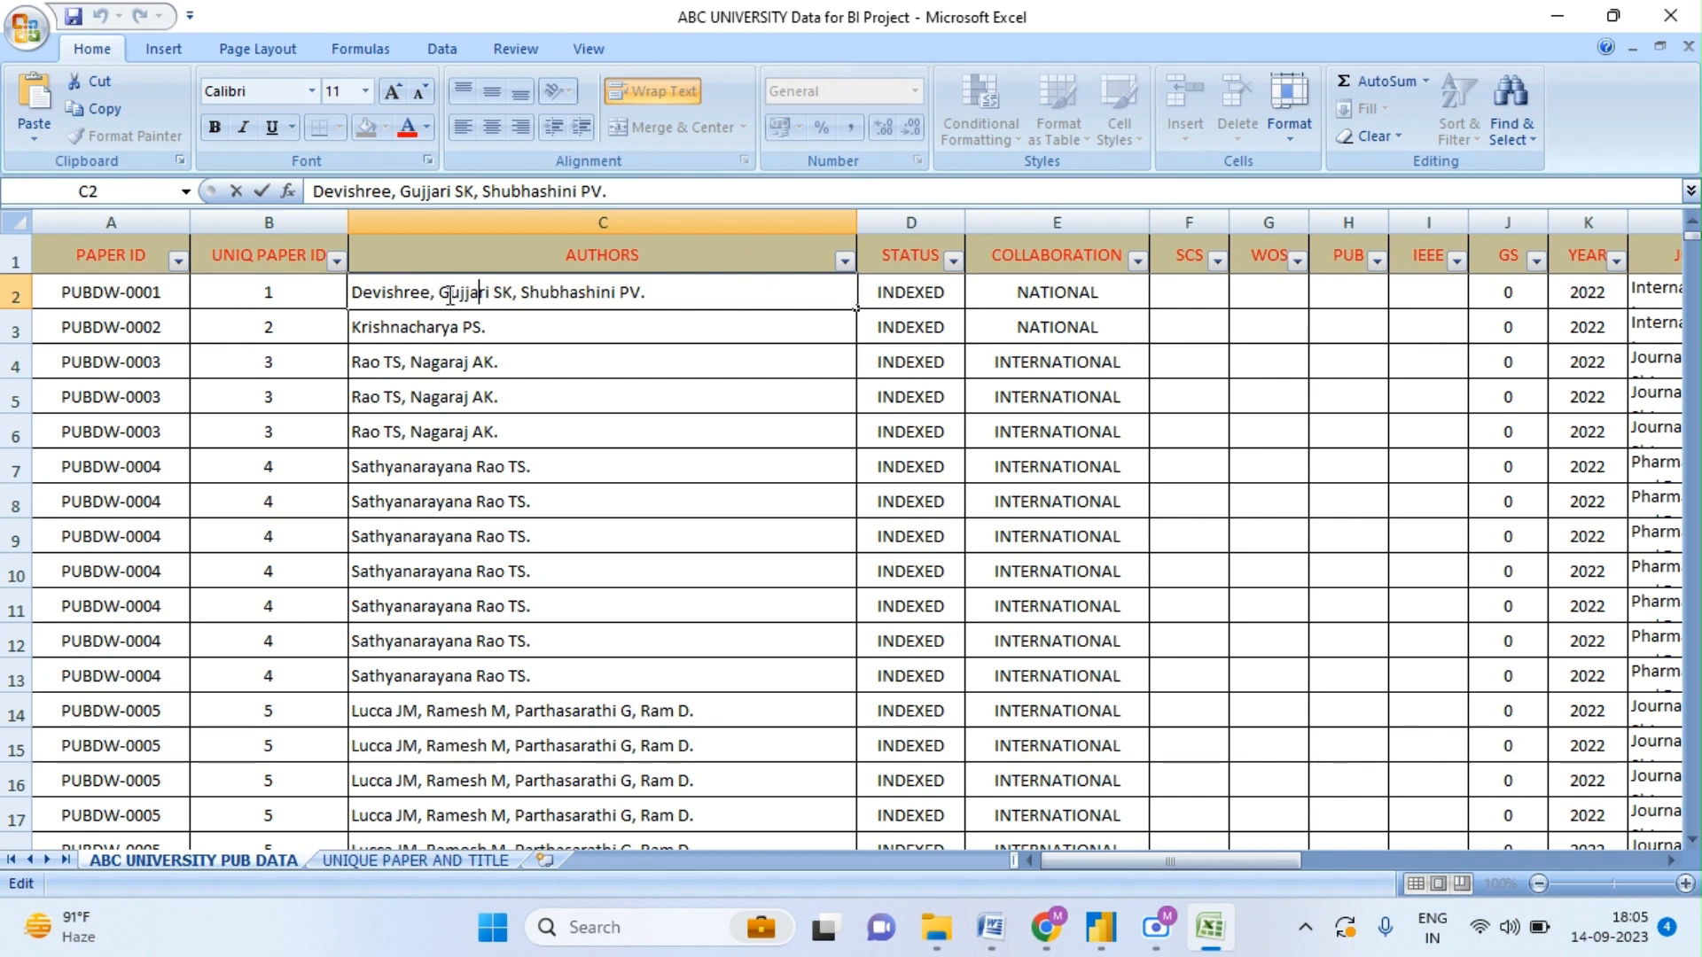
left_click(662, 292)
left_click(515, 330)
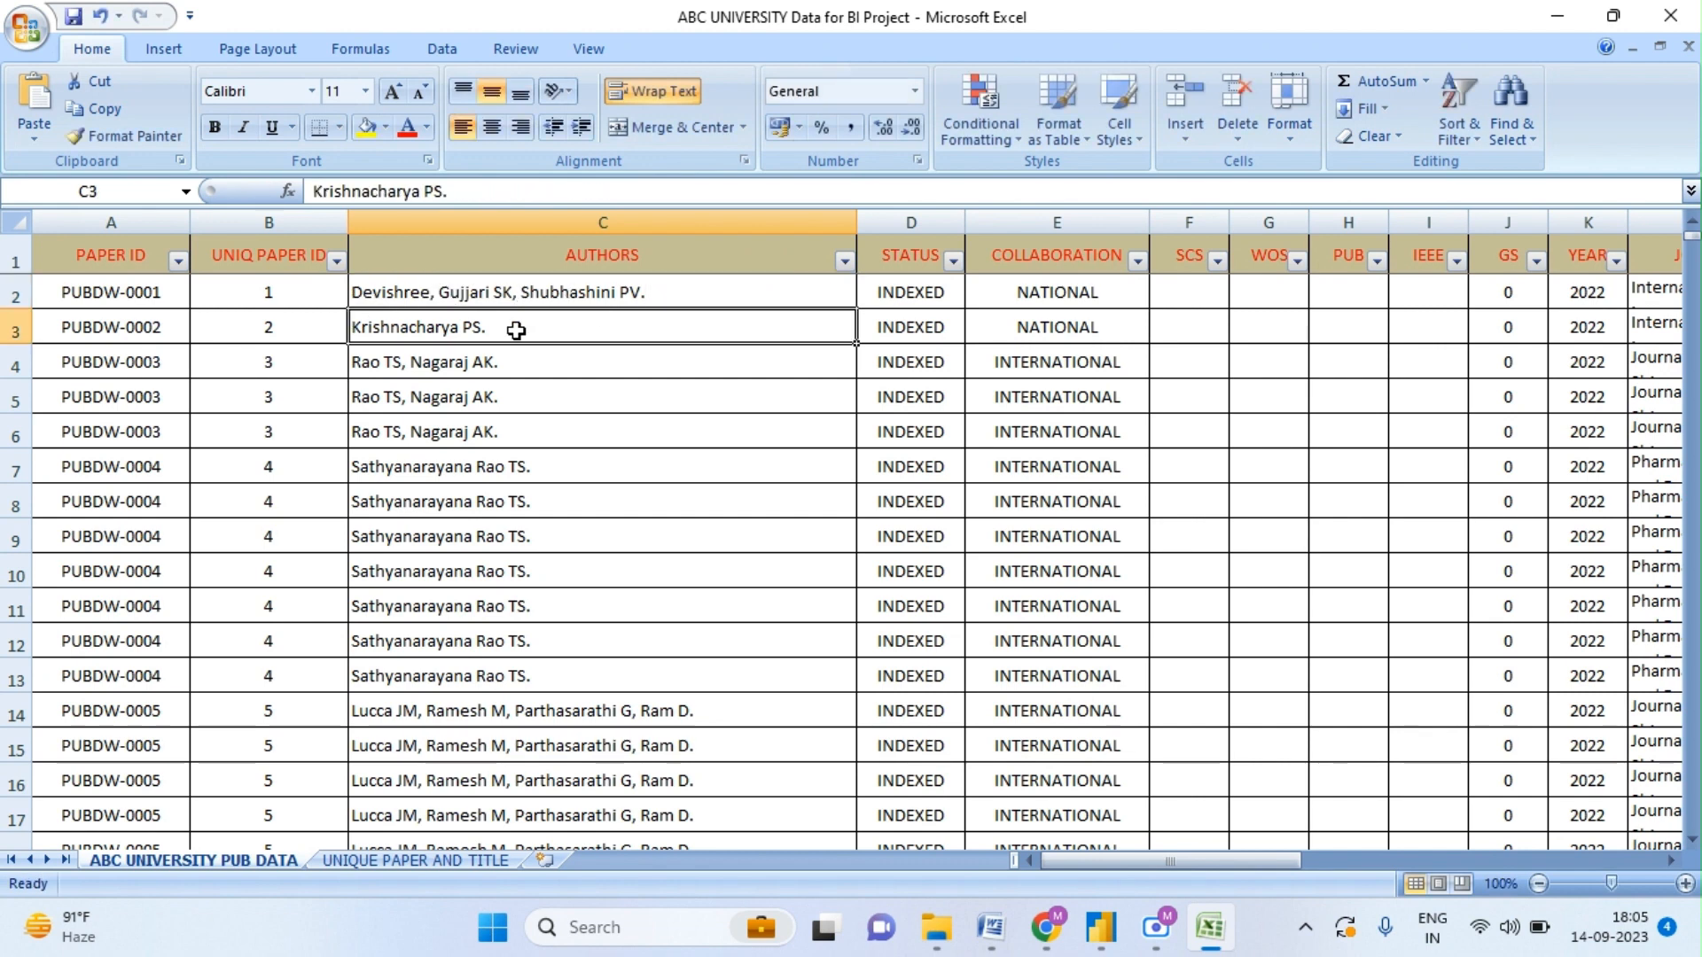
left_click(513, 365)
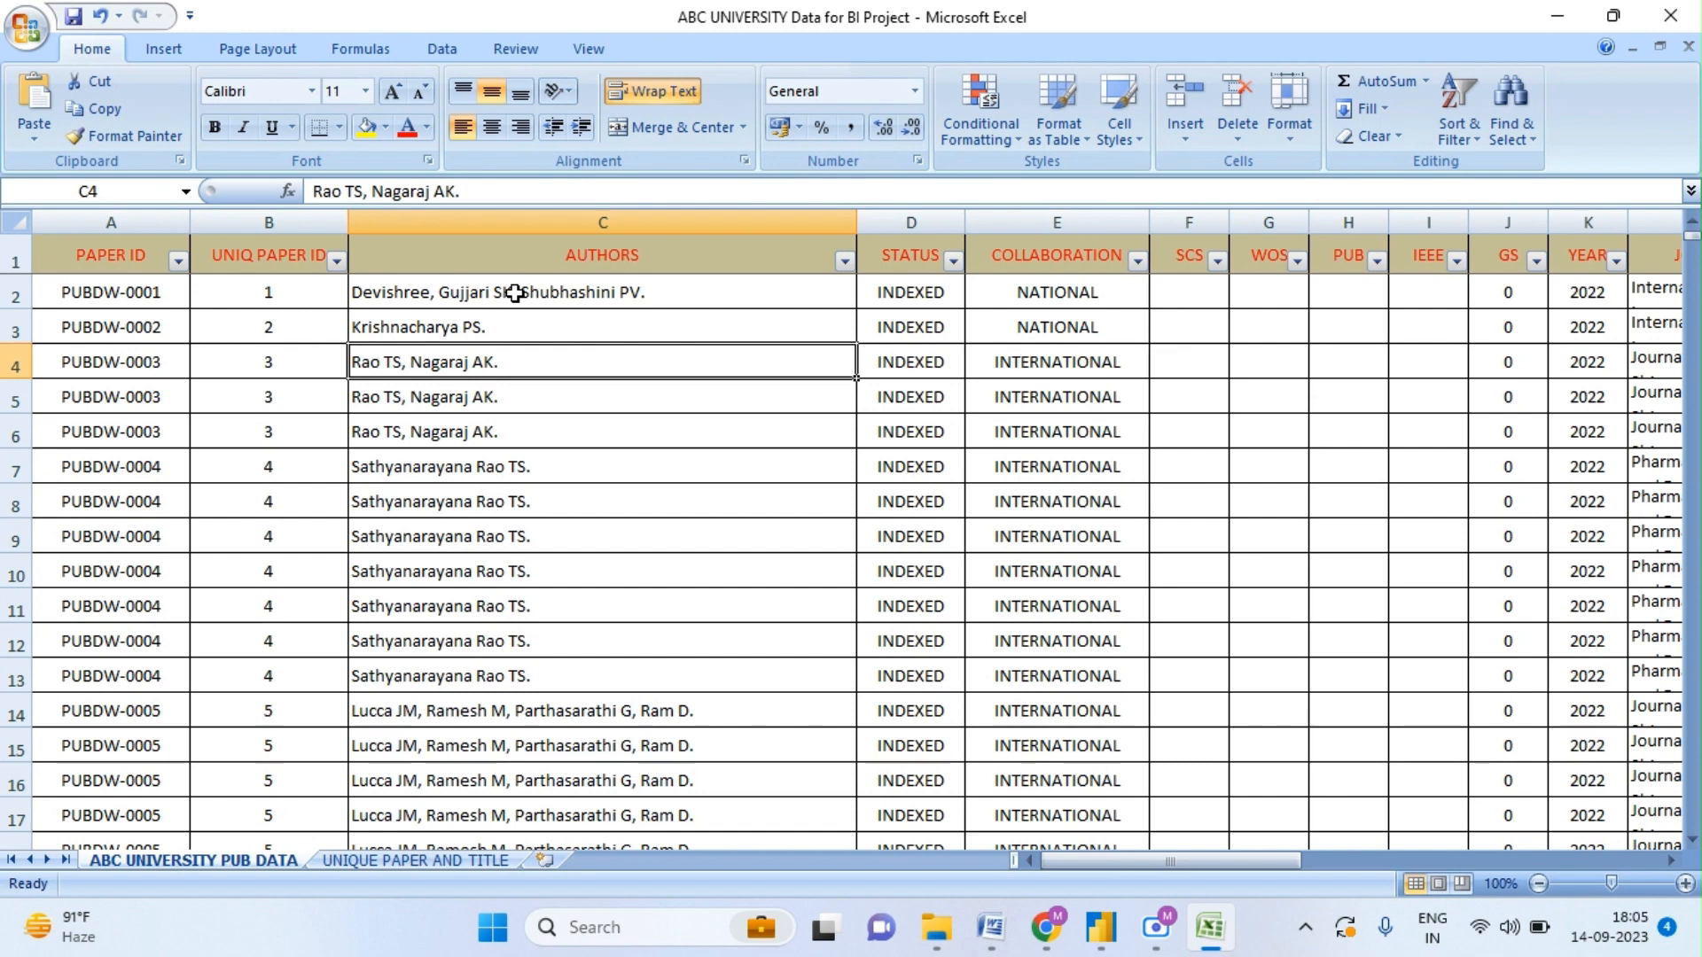
left_click(516, 221)
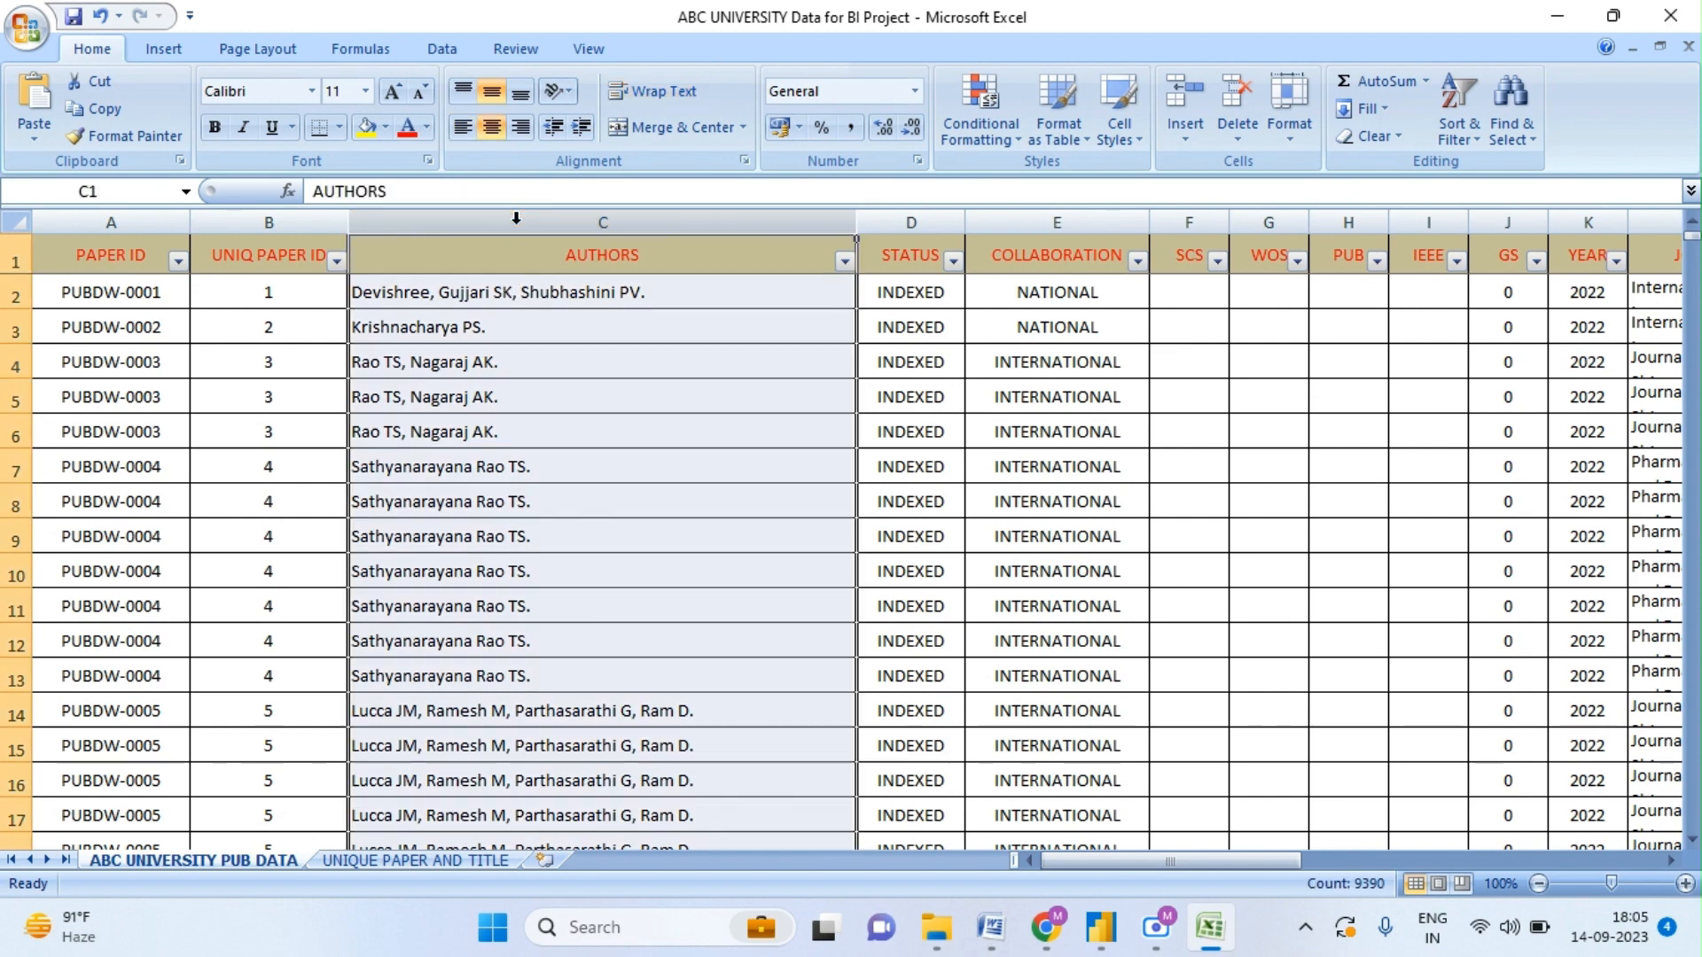
left_click(564, 300)
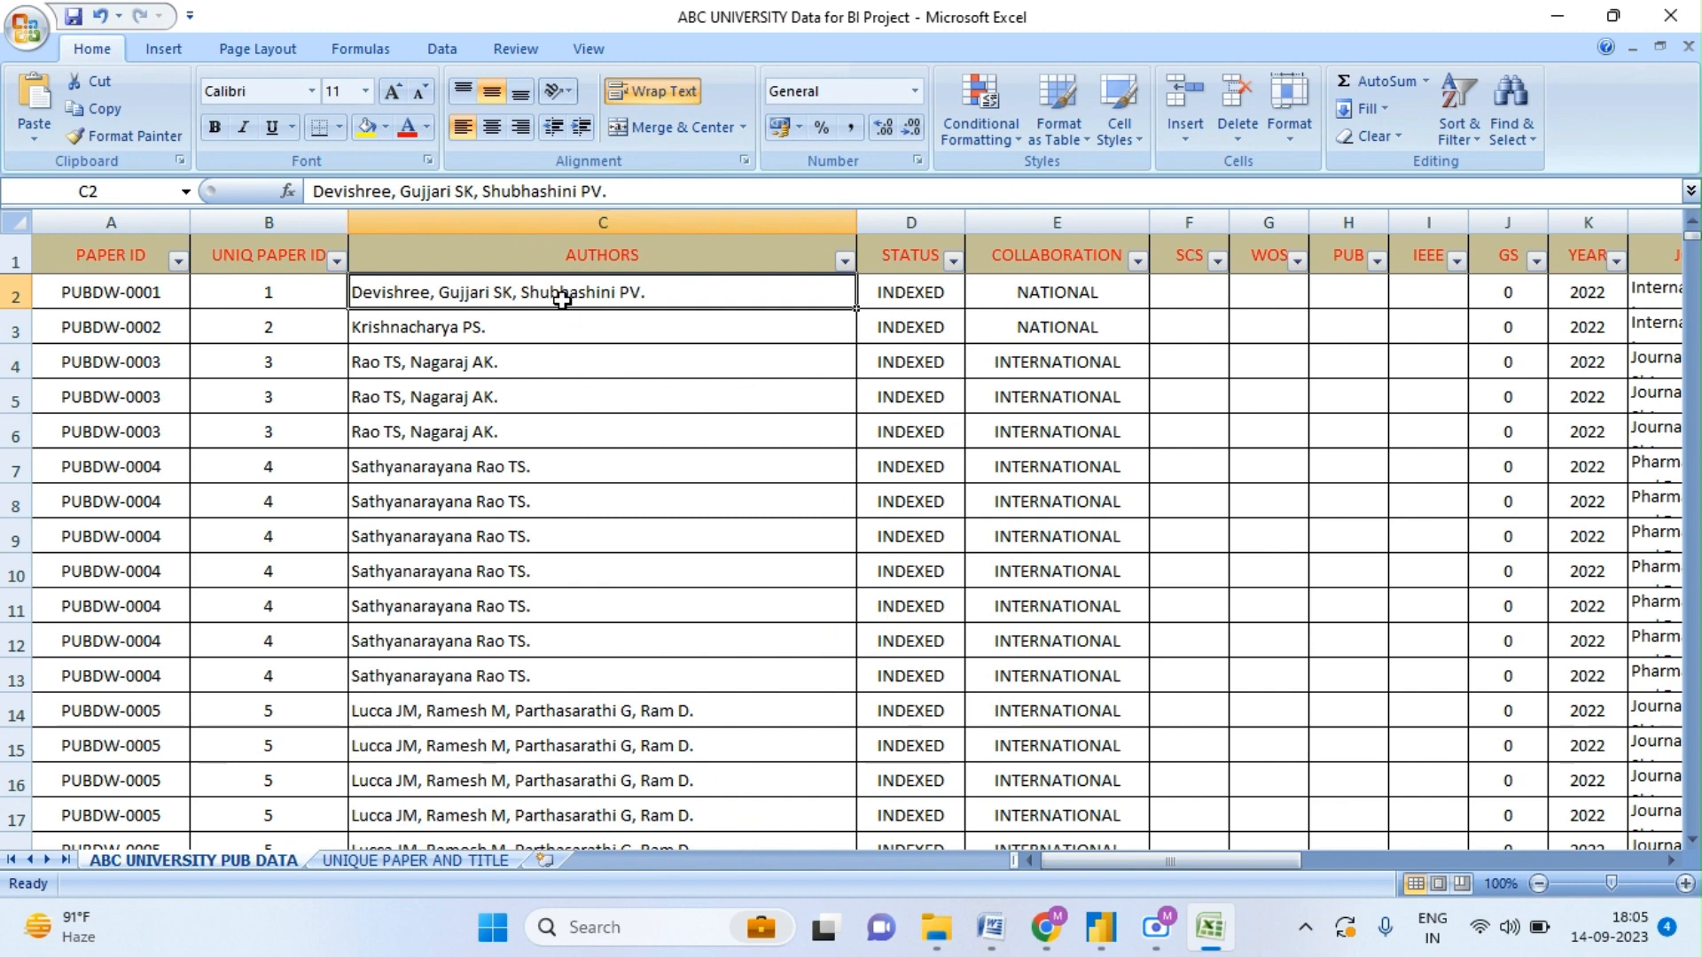
- Try to split cell C2 with Text to Columns, using the Delimited type and adding Comma as a delimiter, without overwriting the neighbouring cells
left_click(434, 49)
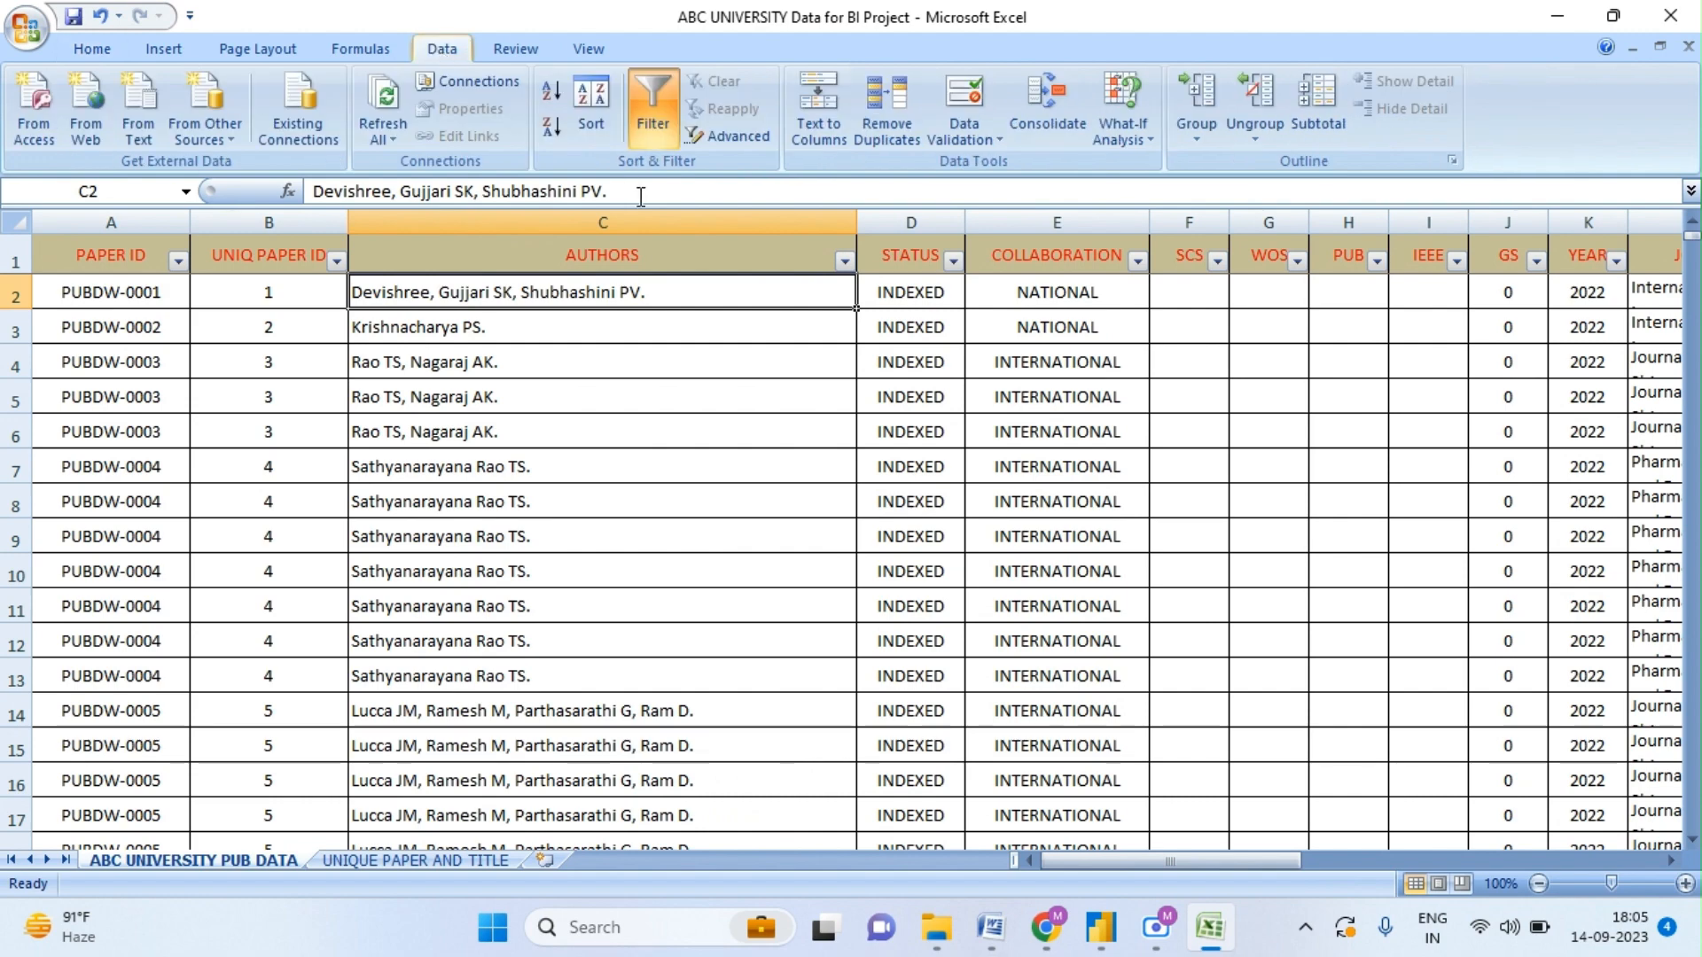
left_click(822, 121)
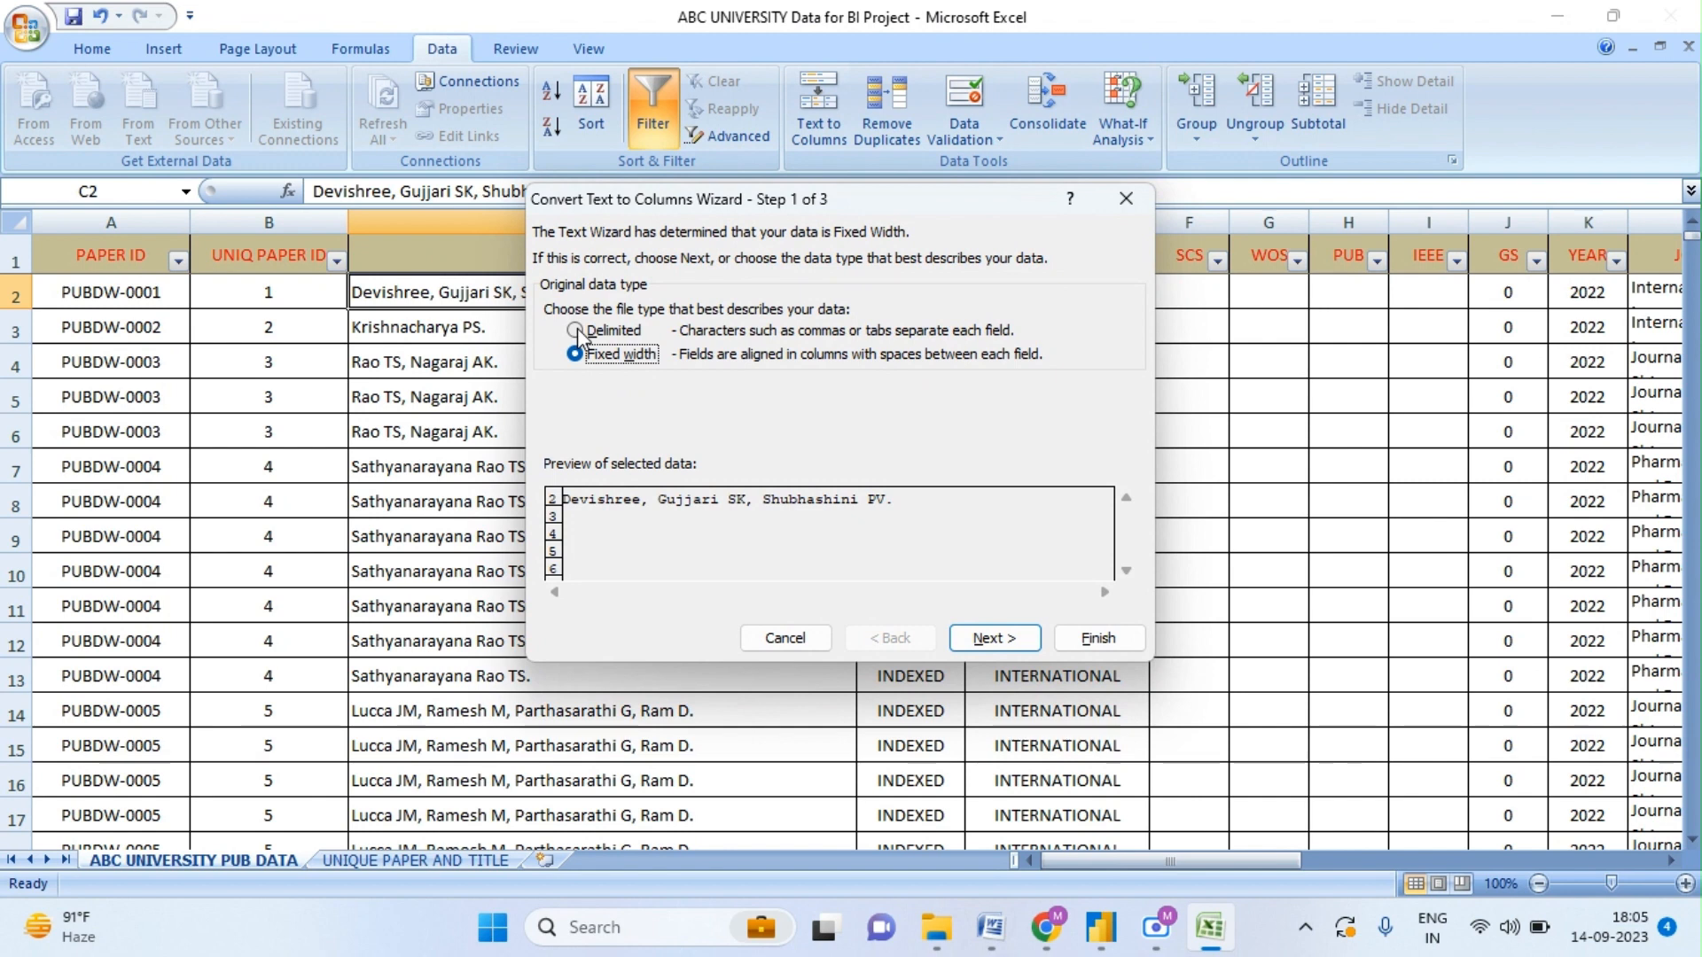
left_click(576, 330)
left_click(994, 653)
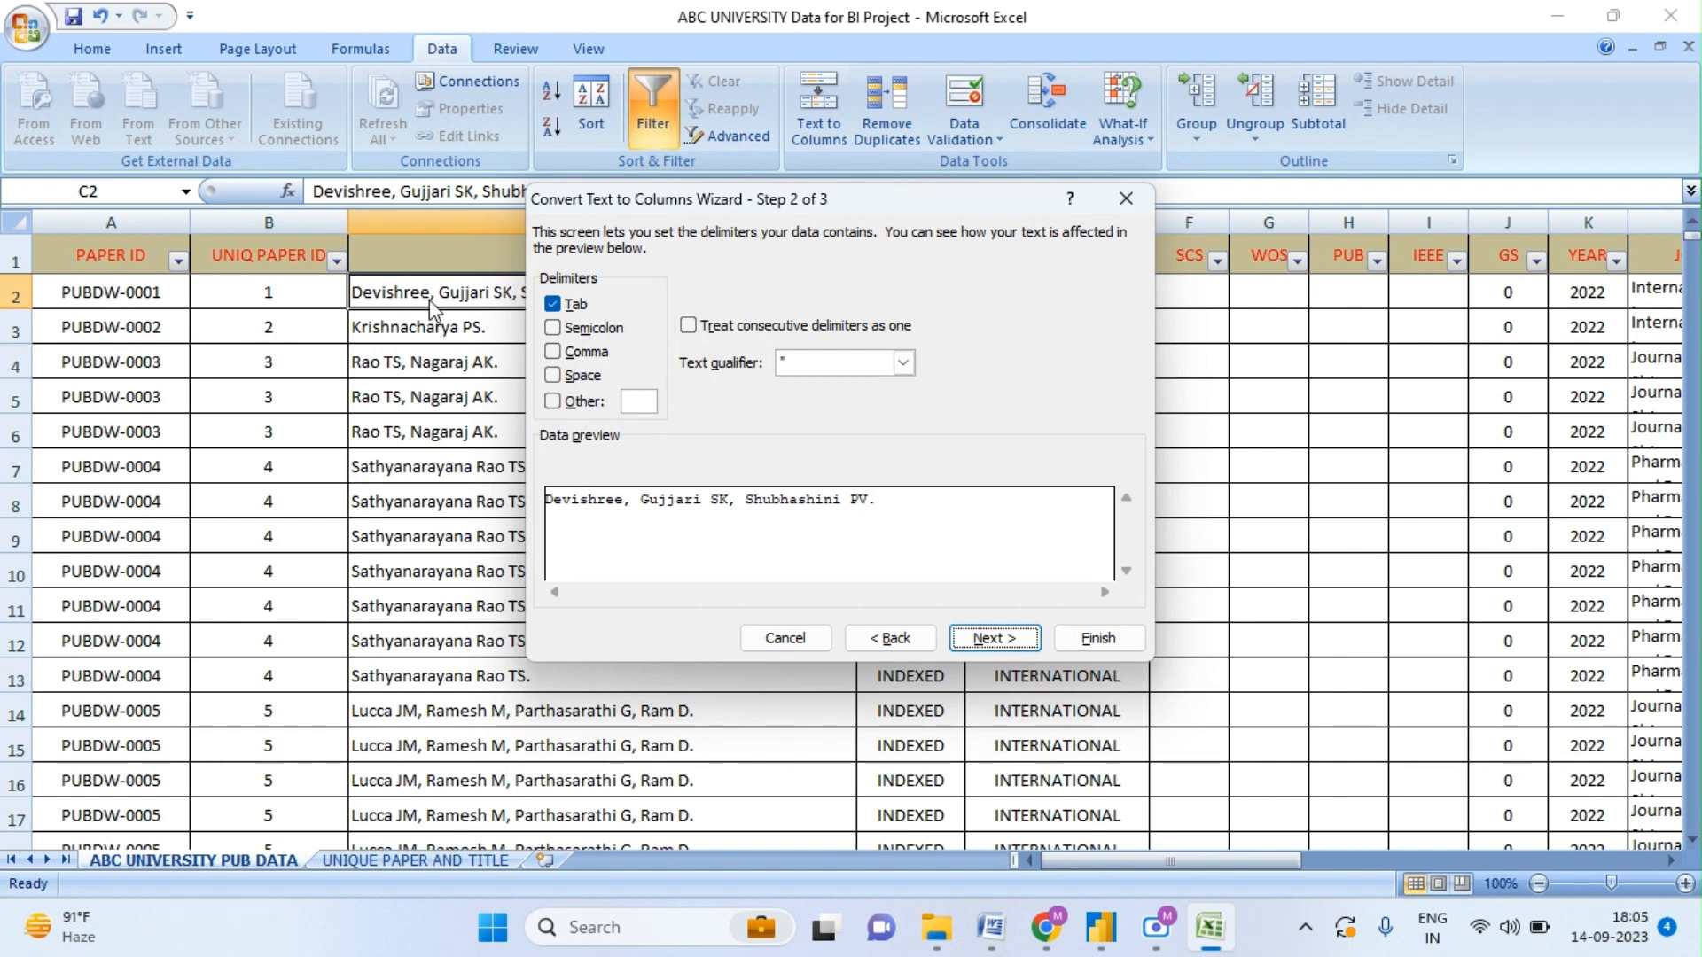
left_click(553, 353)
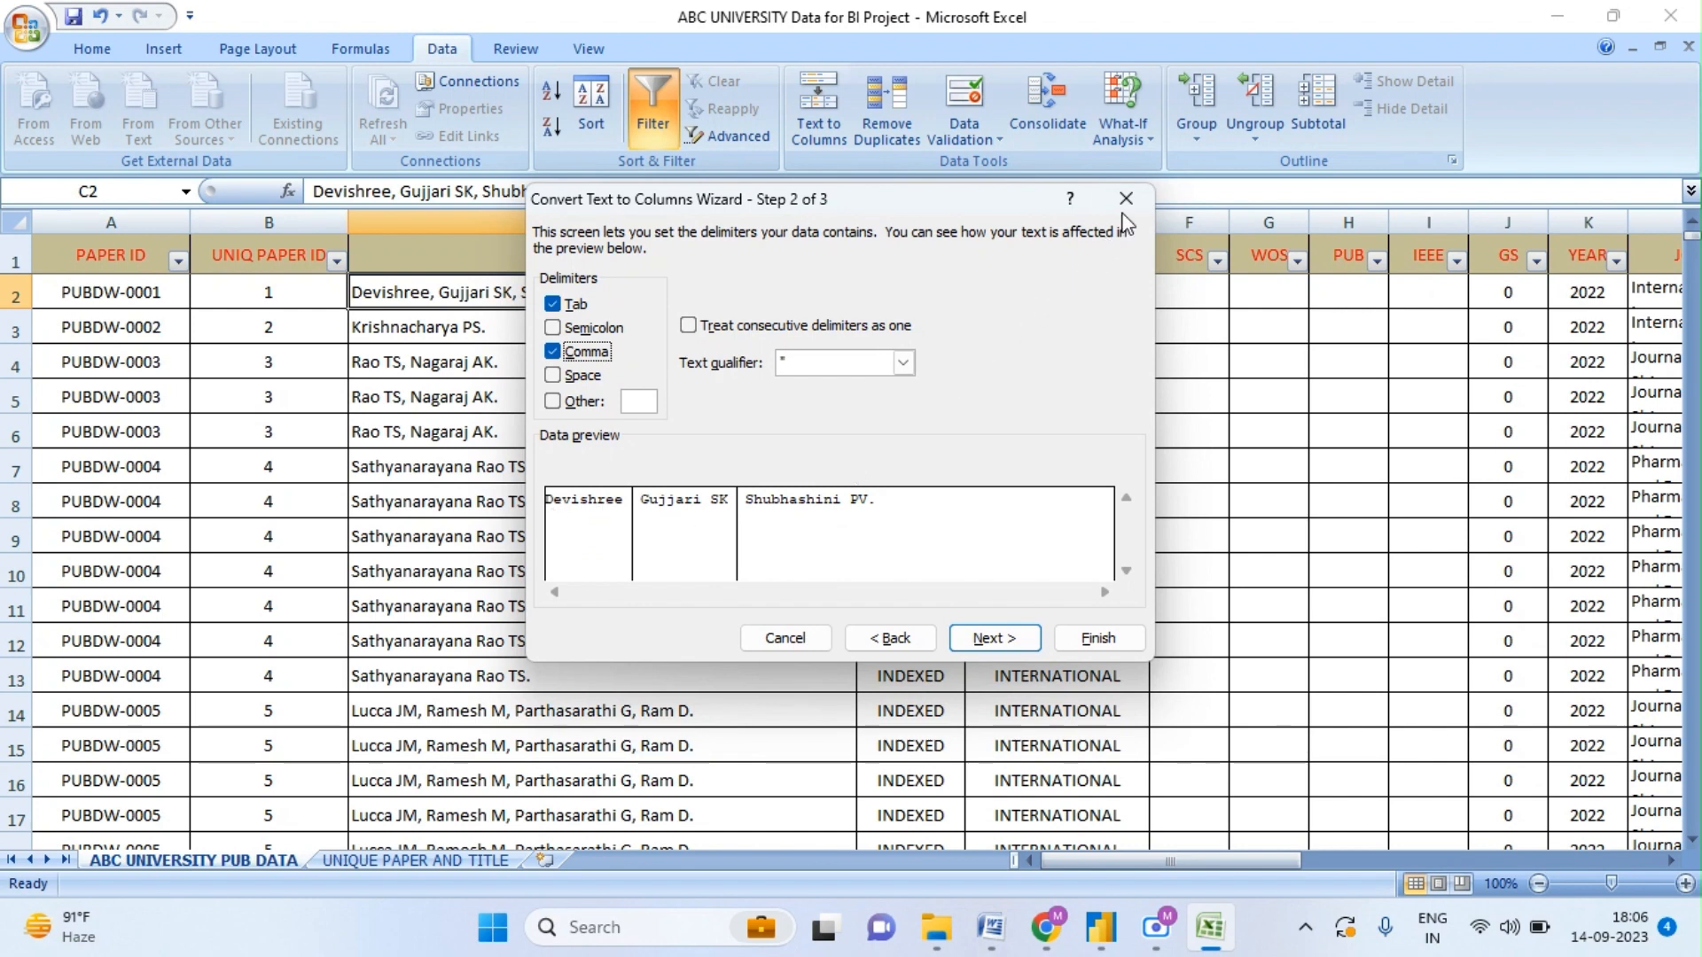
left_click(981, 640)
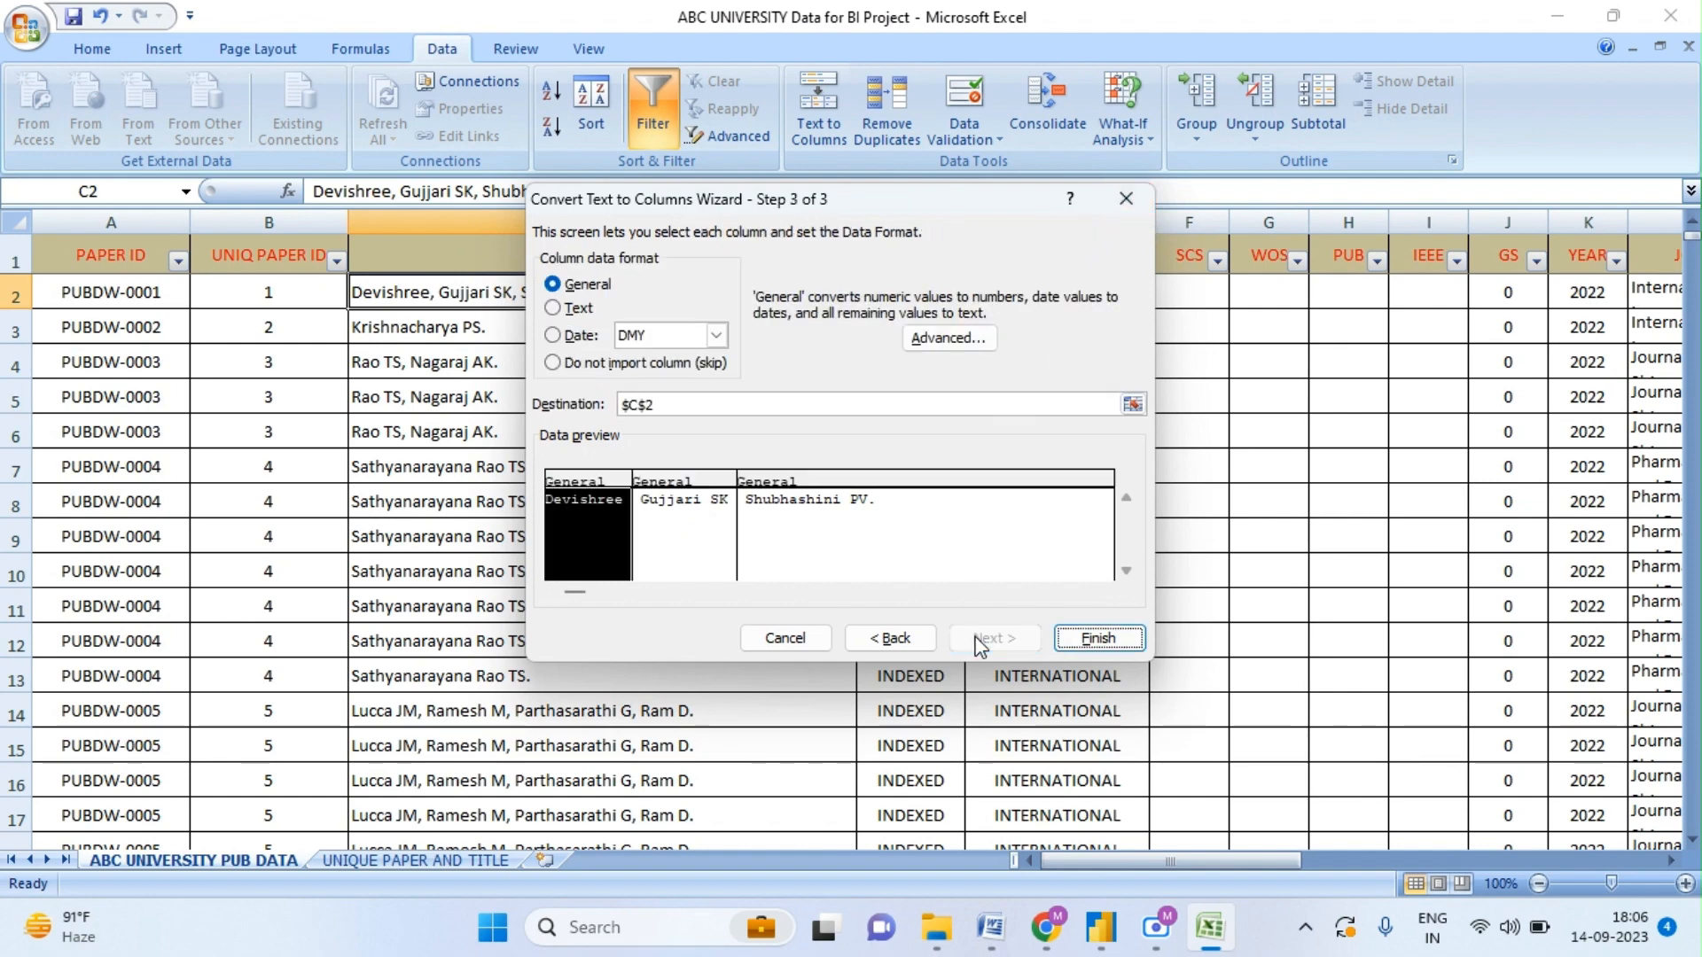
left_click(1078, 639)
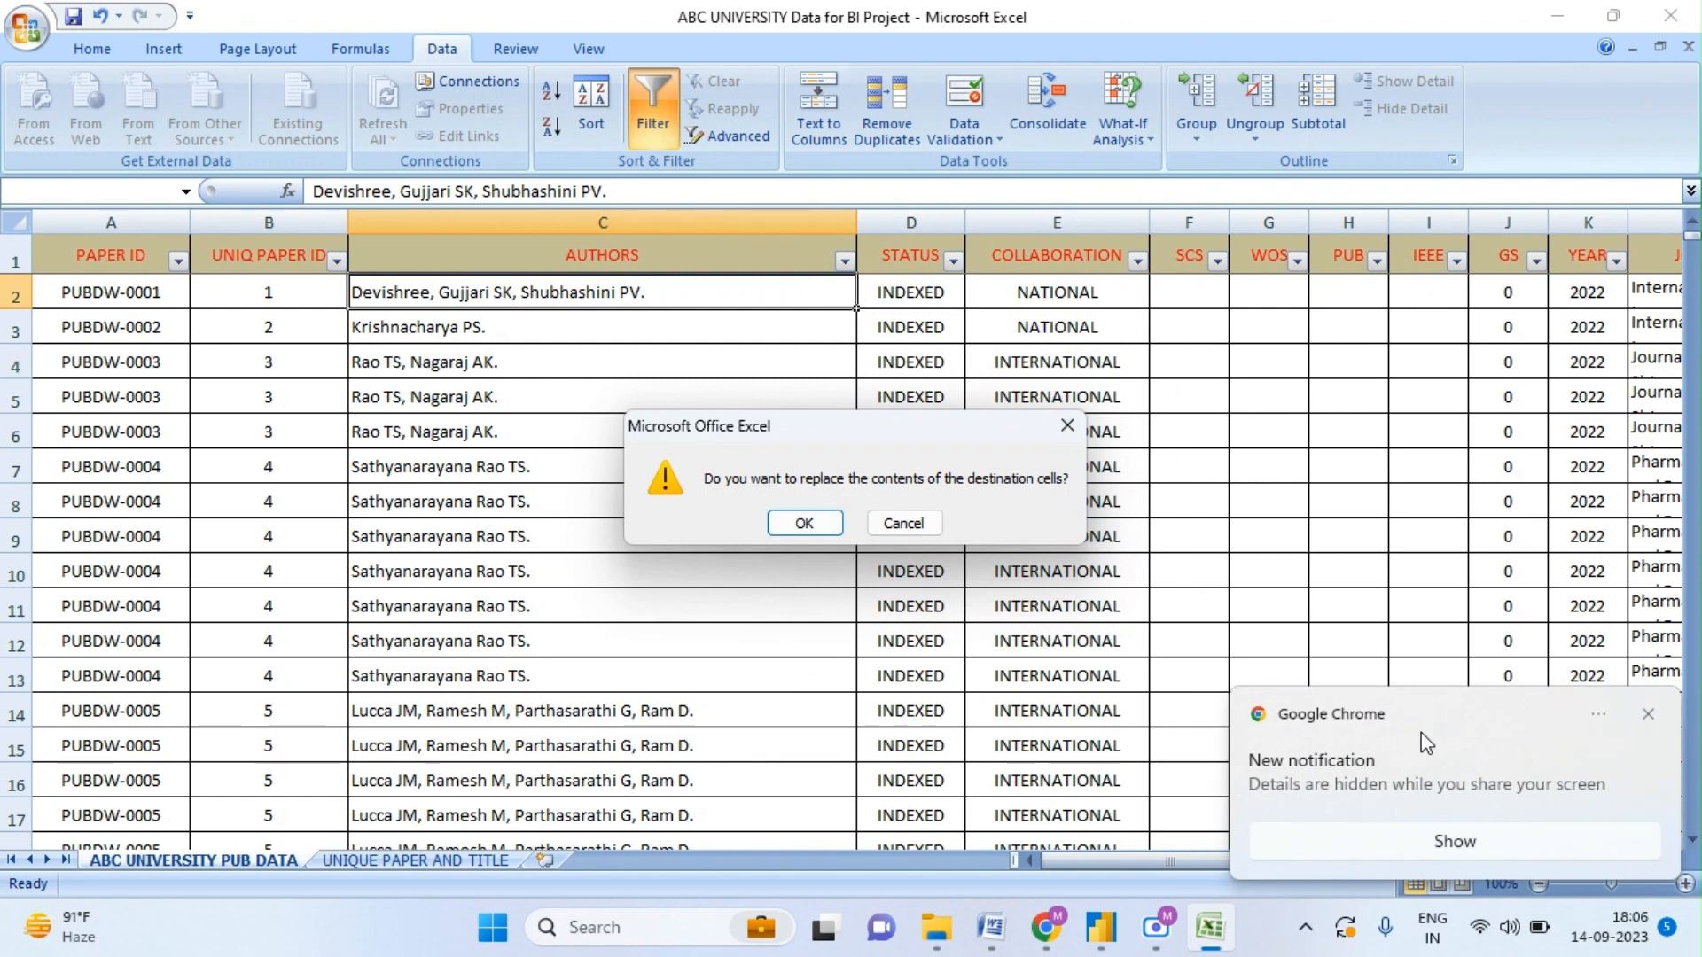
left_click(1647, 716)
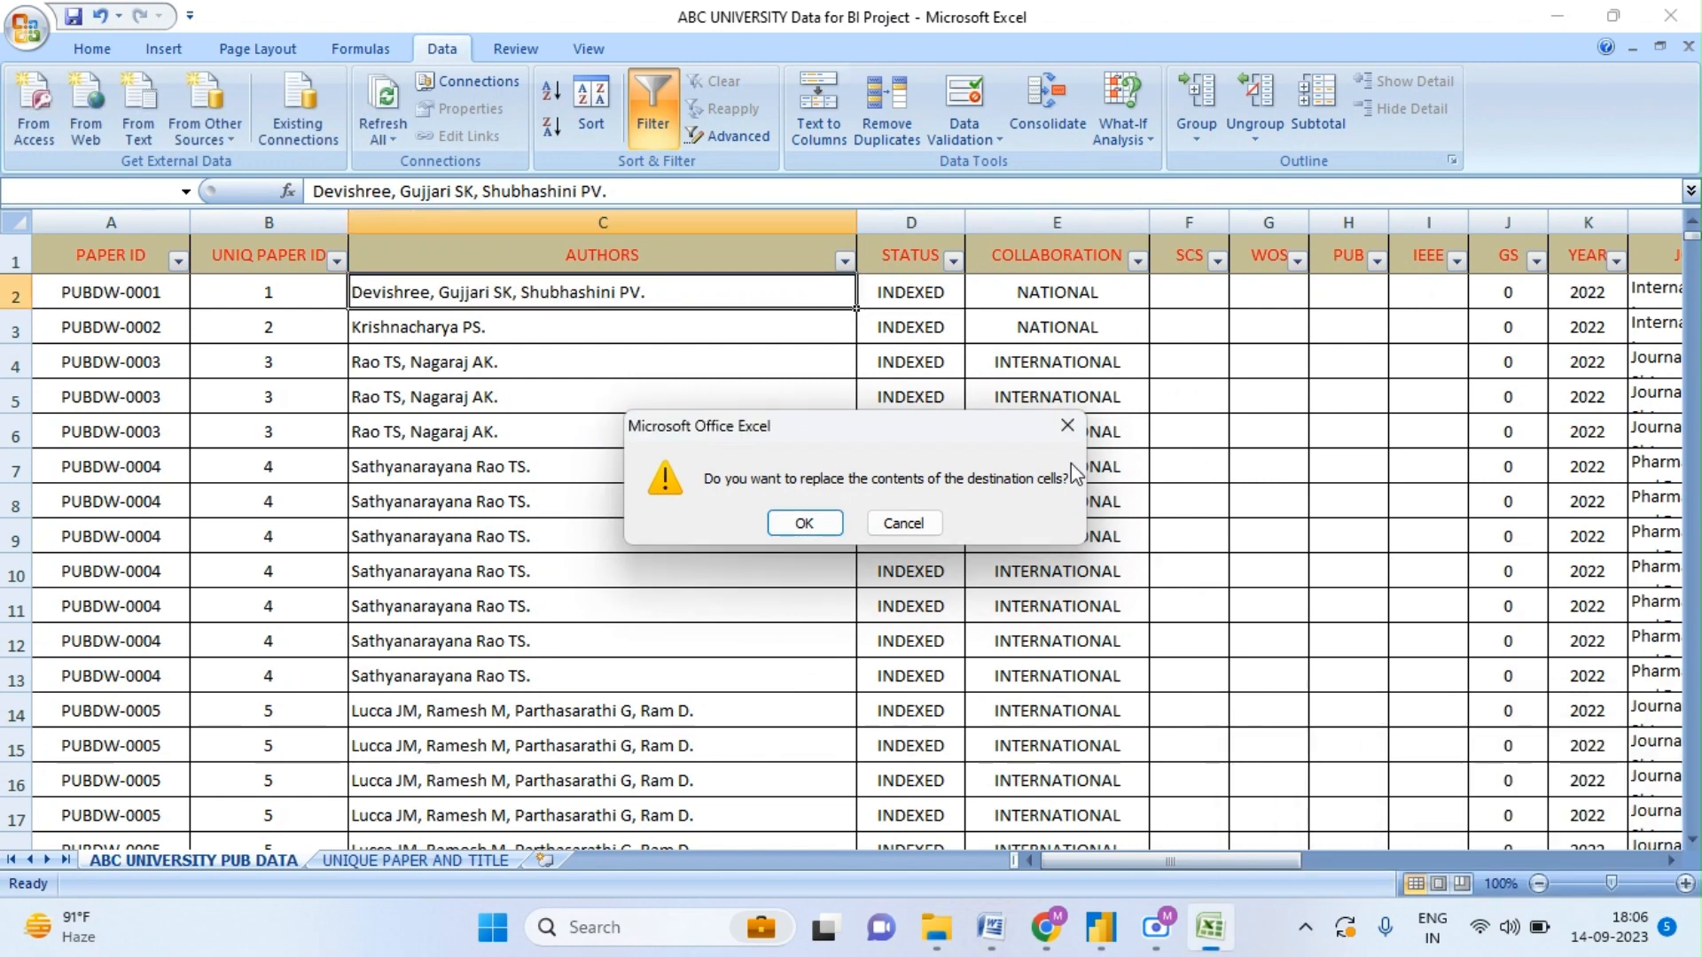
left_click(1067, 426)
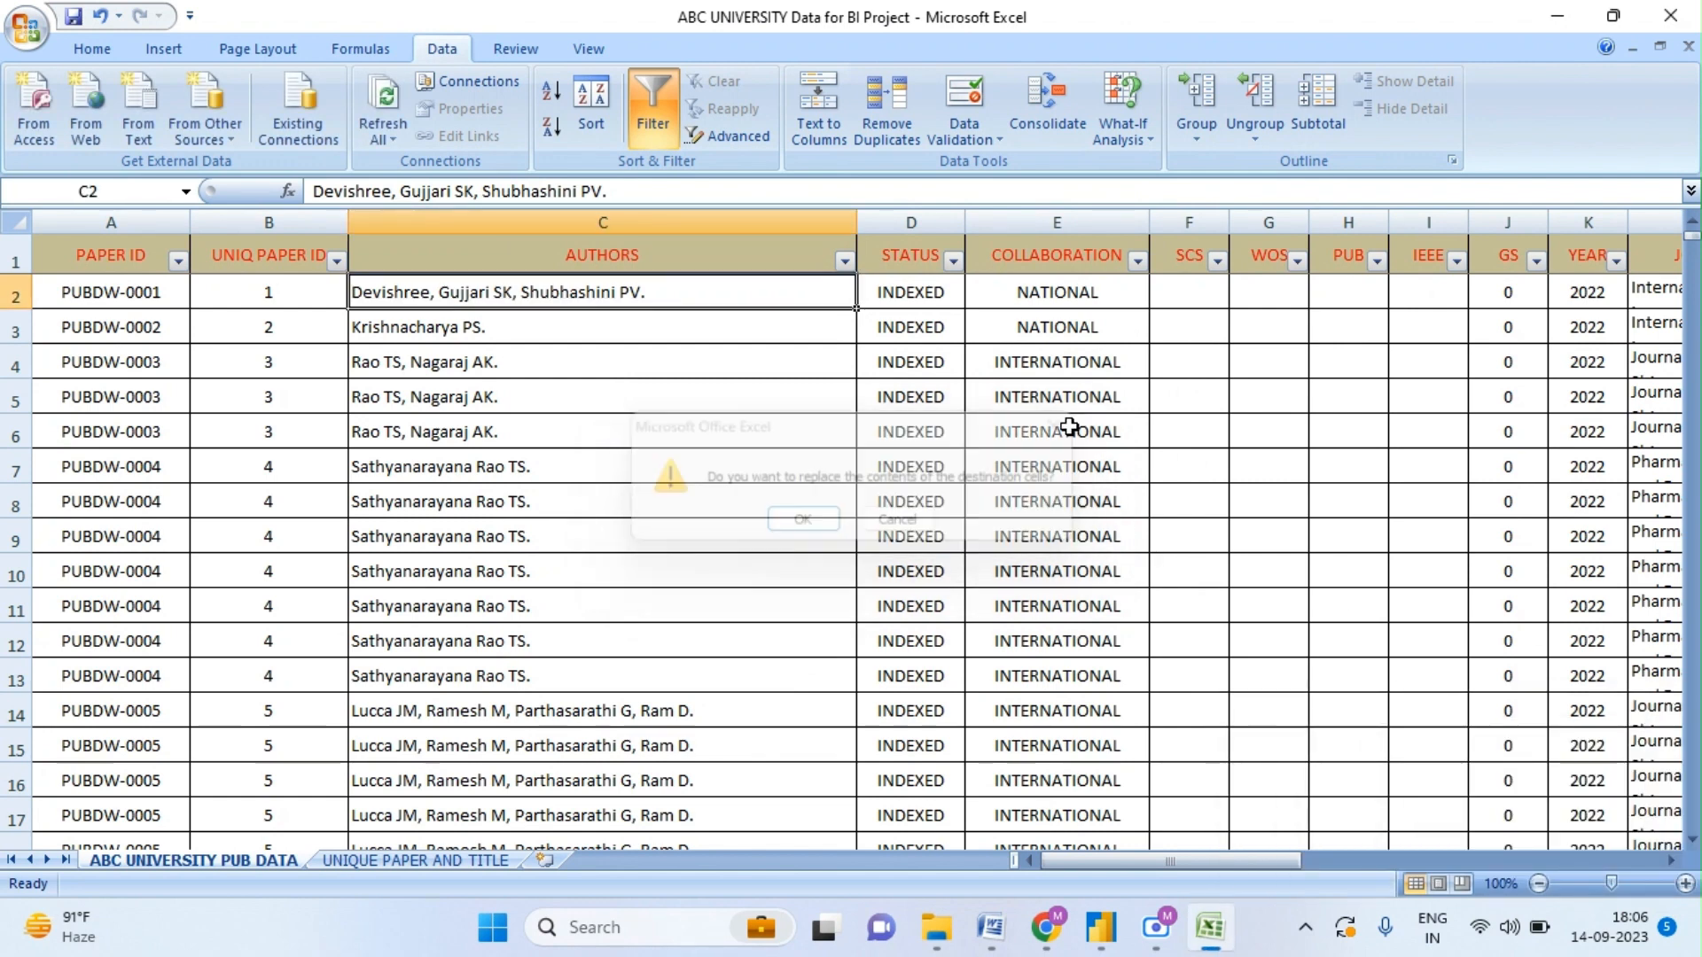
- Insert two blank columns before the STATUS column and narrow both of them
left_click(922, 238)
left_click(927, 213)
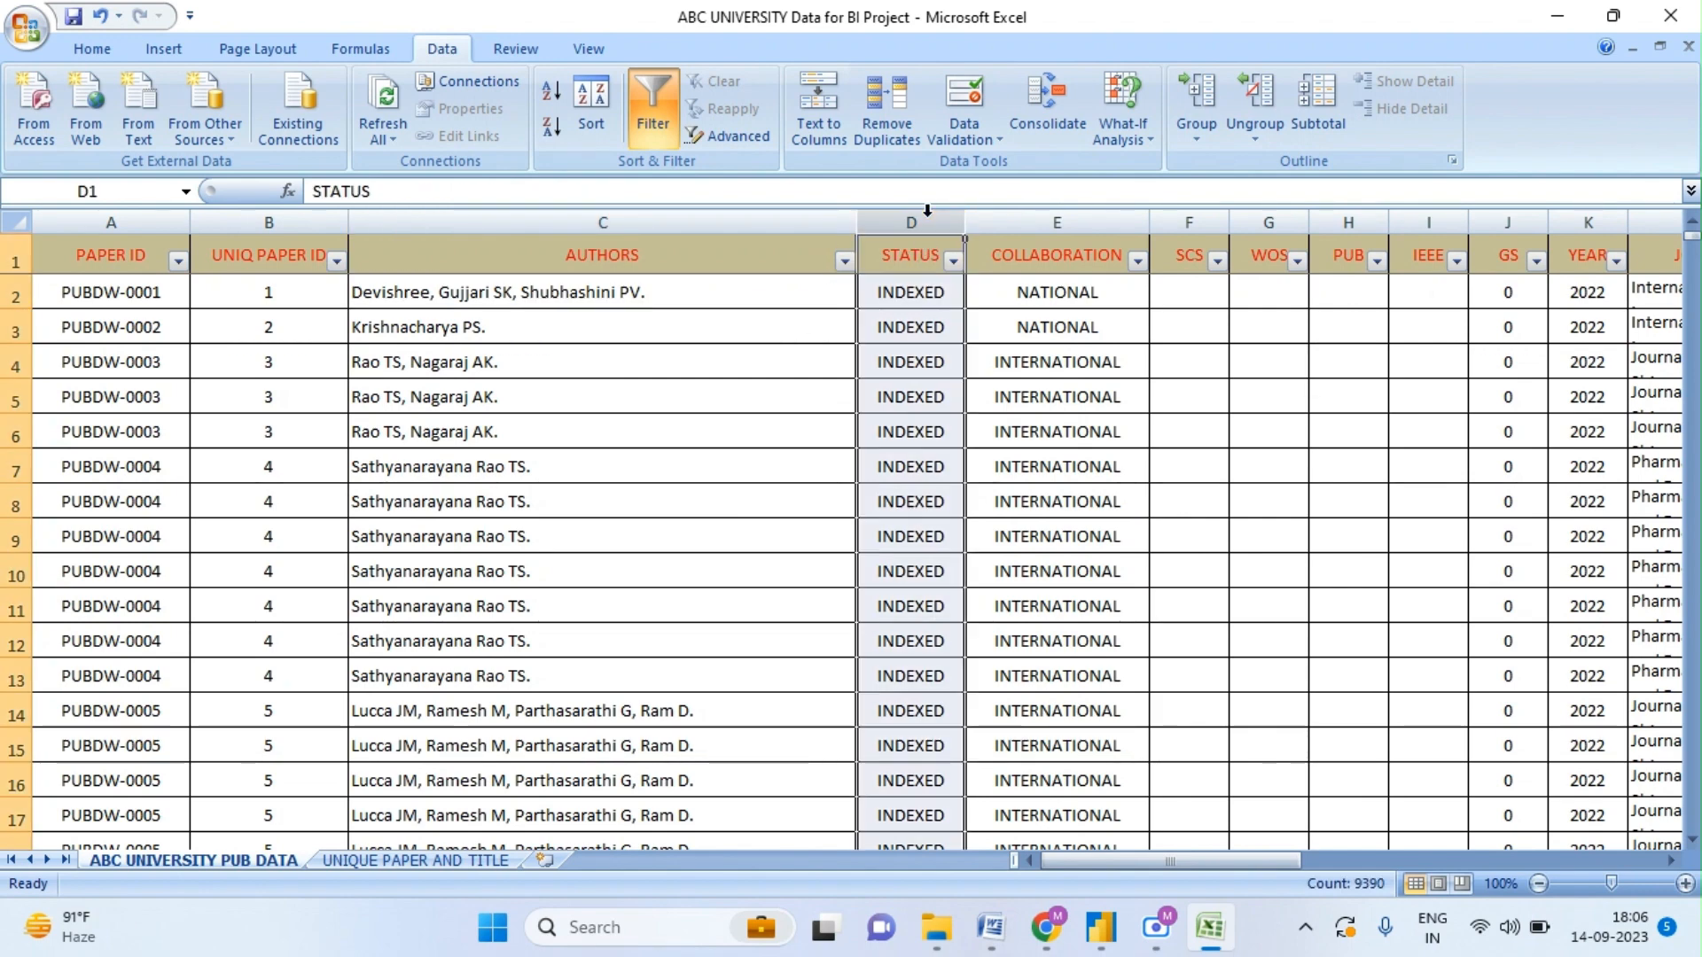
right_click(927, 213)
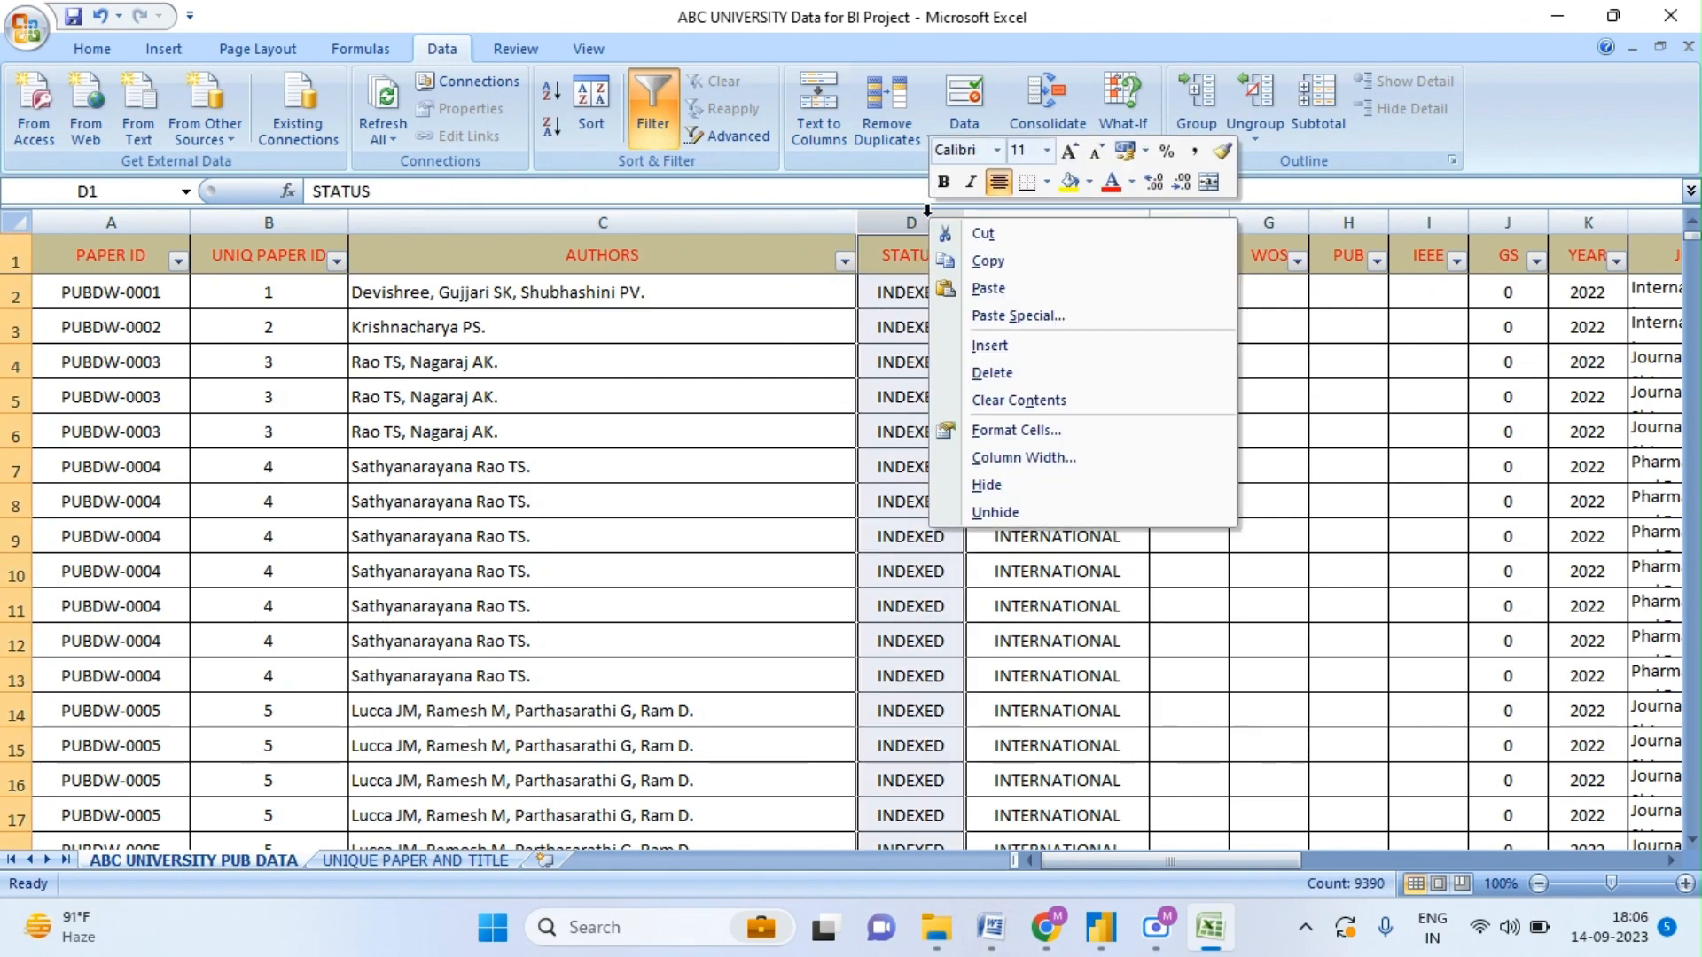
left_click(996, 356)
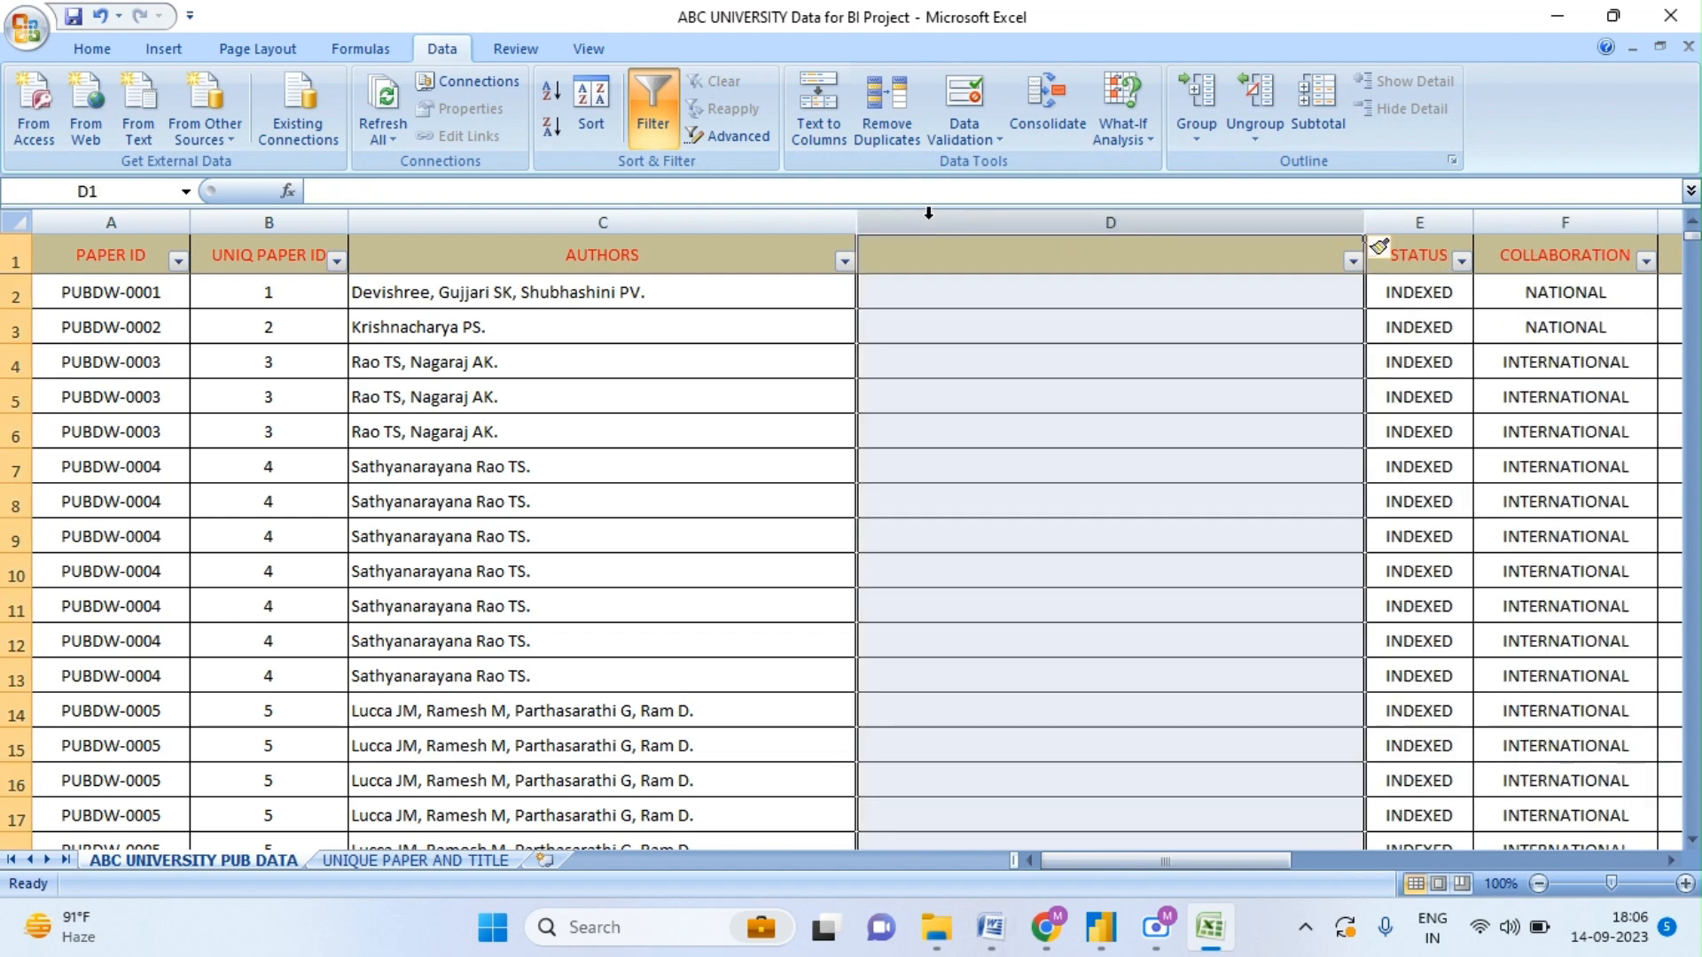
right_click(928, 213)
left_click(995, 348)
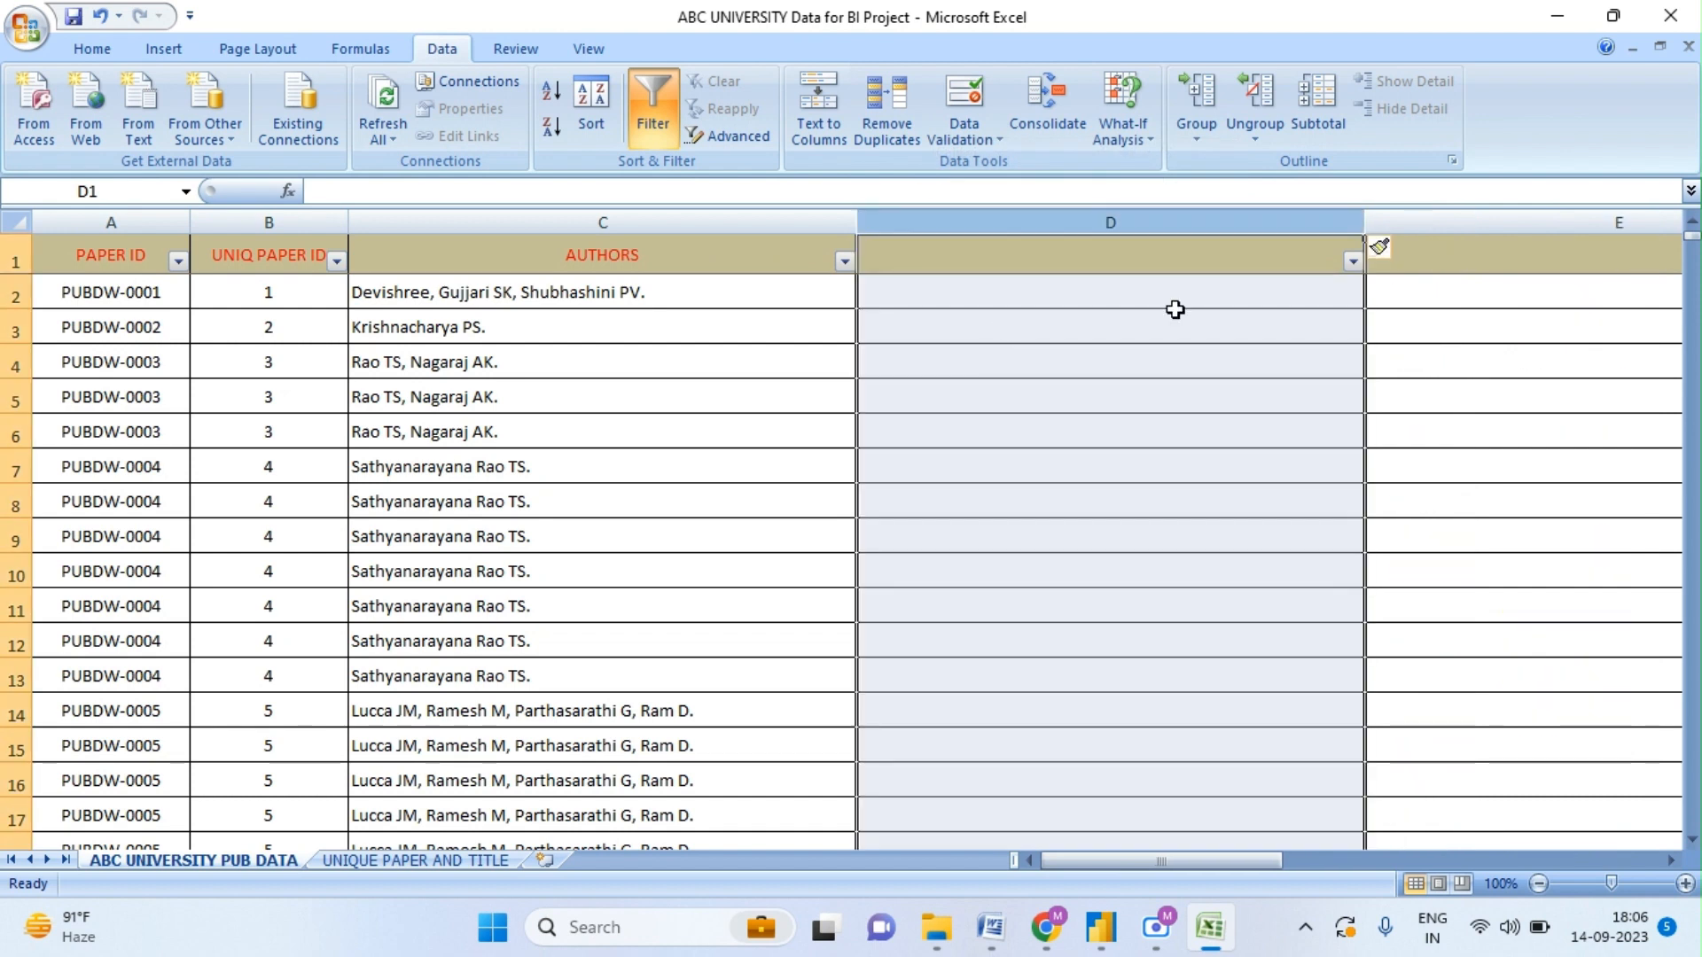
left_click_drag(1364, 223, 1010, 246)
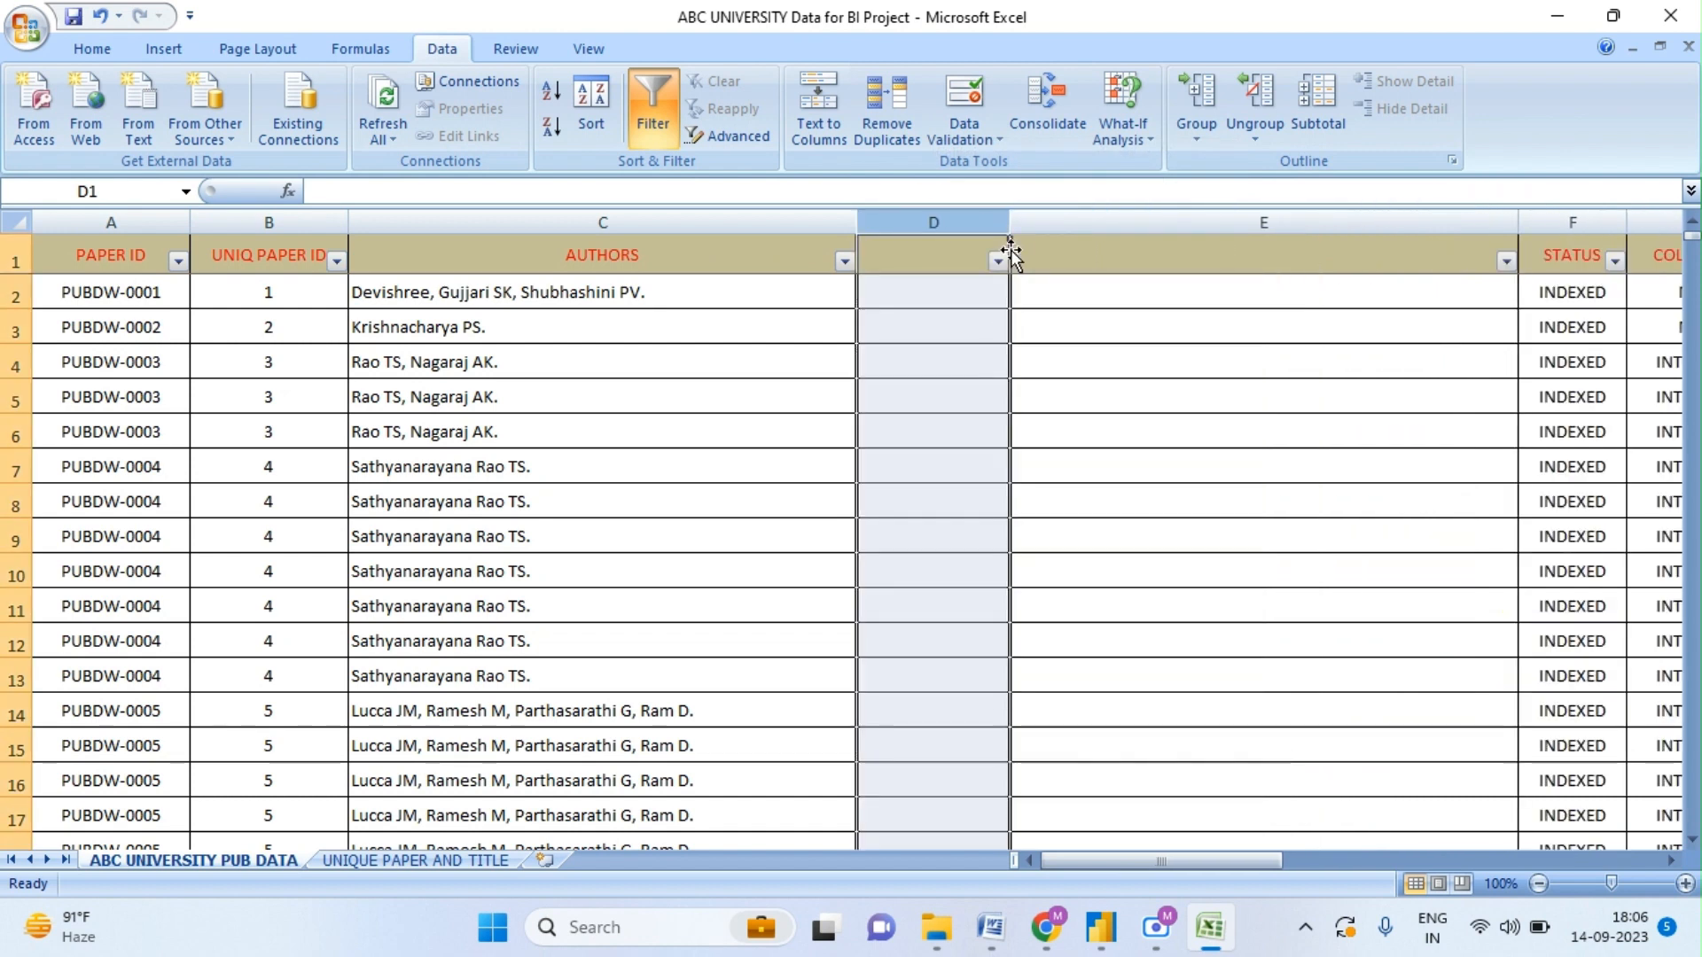
left_click_drag(1518, 224, 1115, 232)
- Split the entire AUTHORS column with Text to Columns, using tab and comma delimiters, and replace the contents of the destination cells
left_click(692, 258)
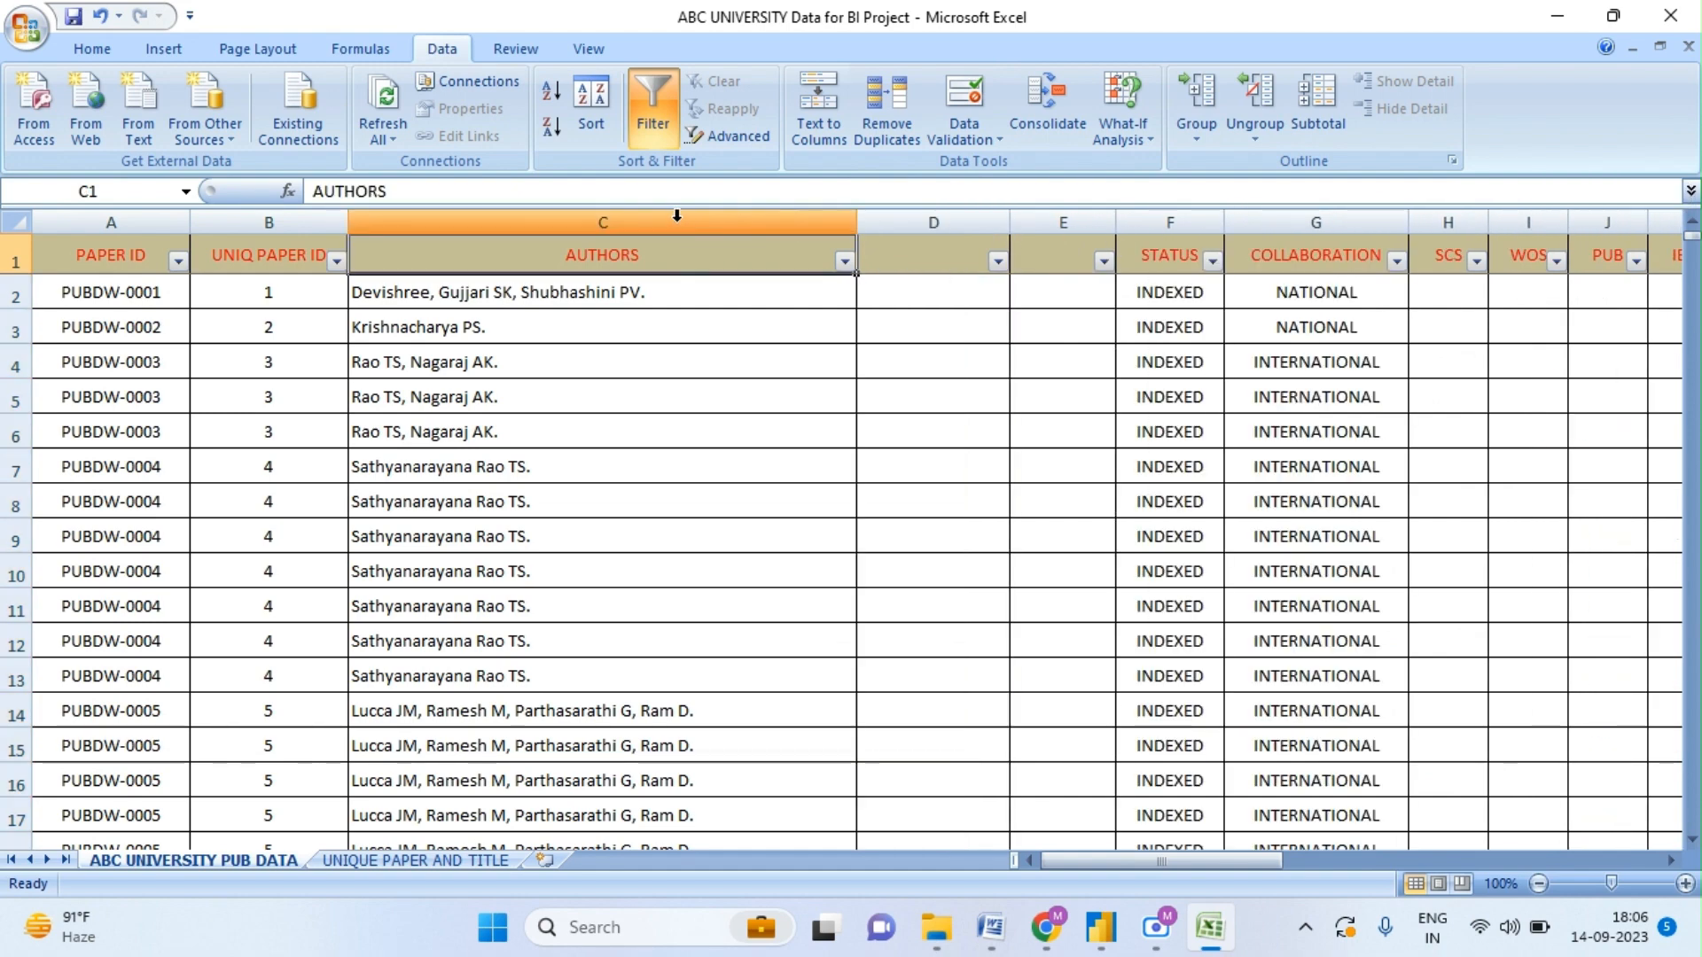
left_click(682, 222)
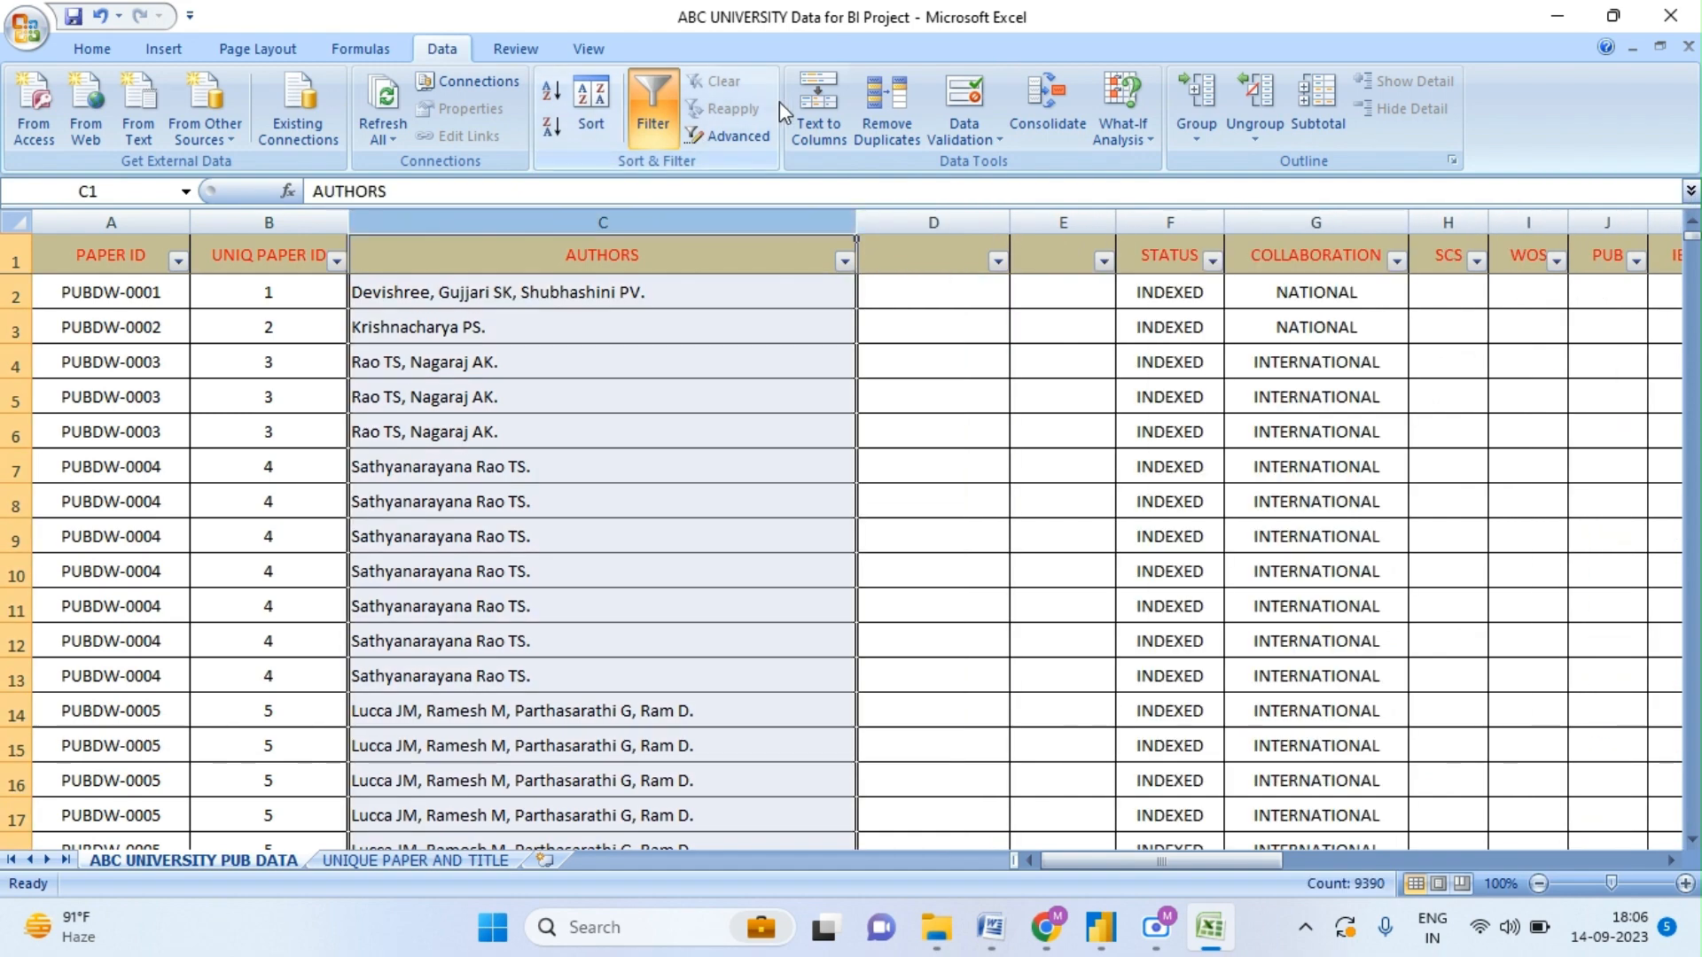
left_click(834, 110)
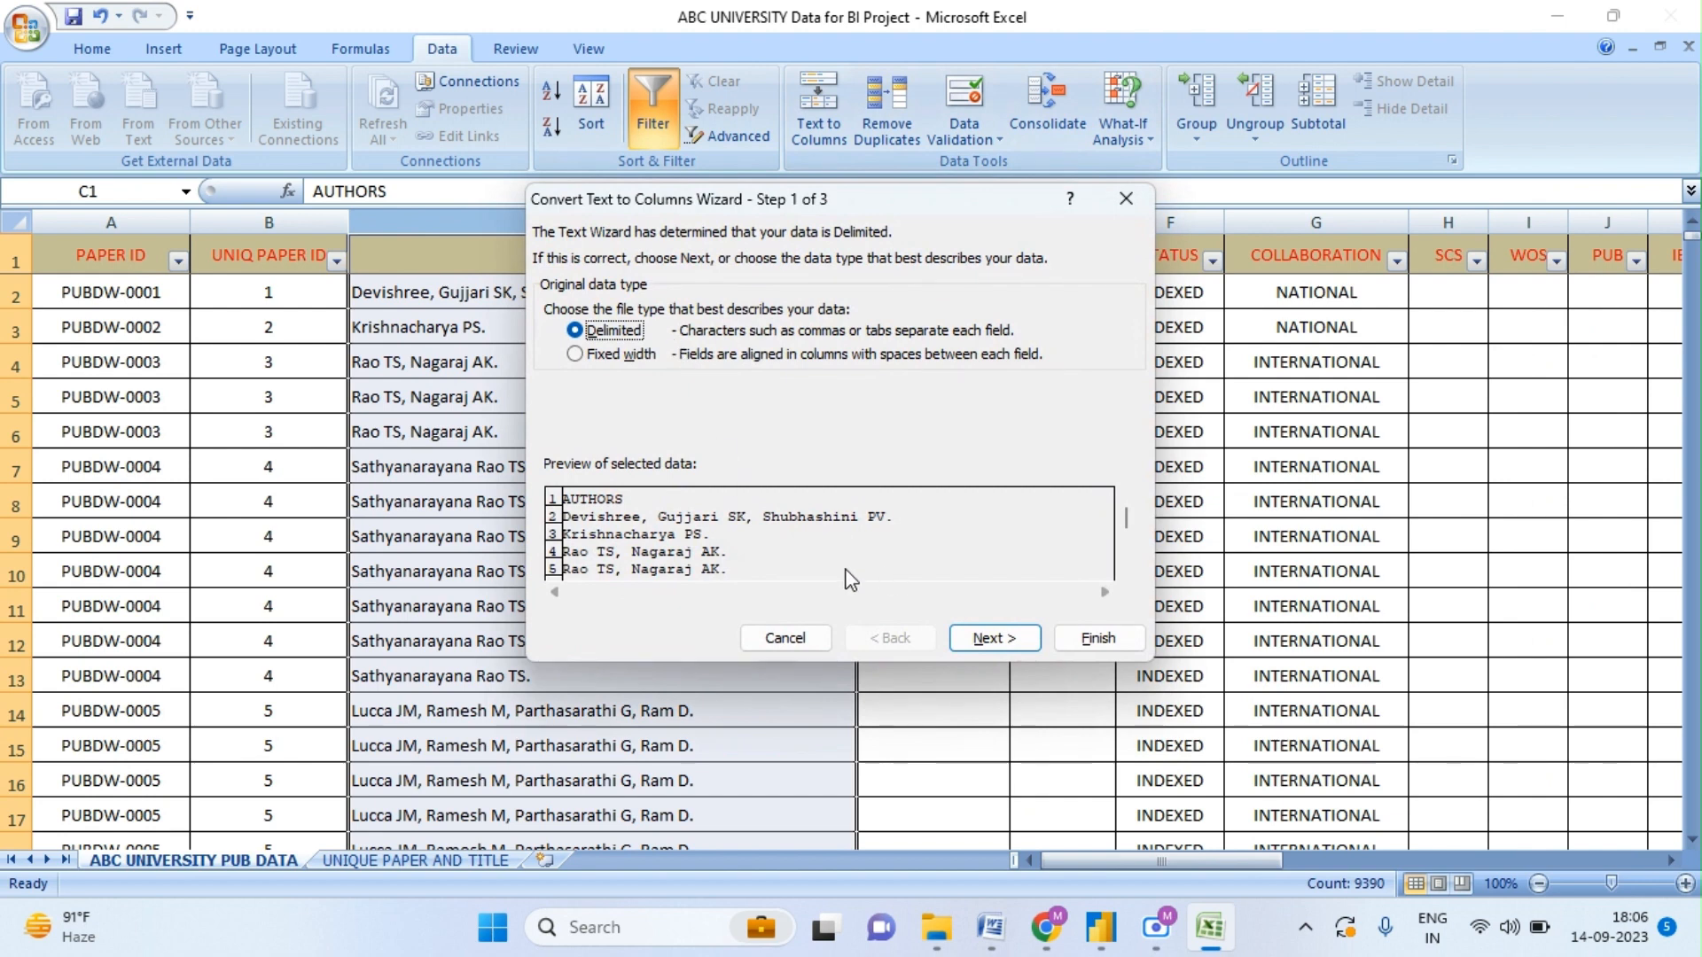
left_click(986, 638)
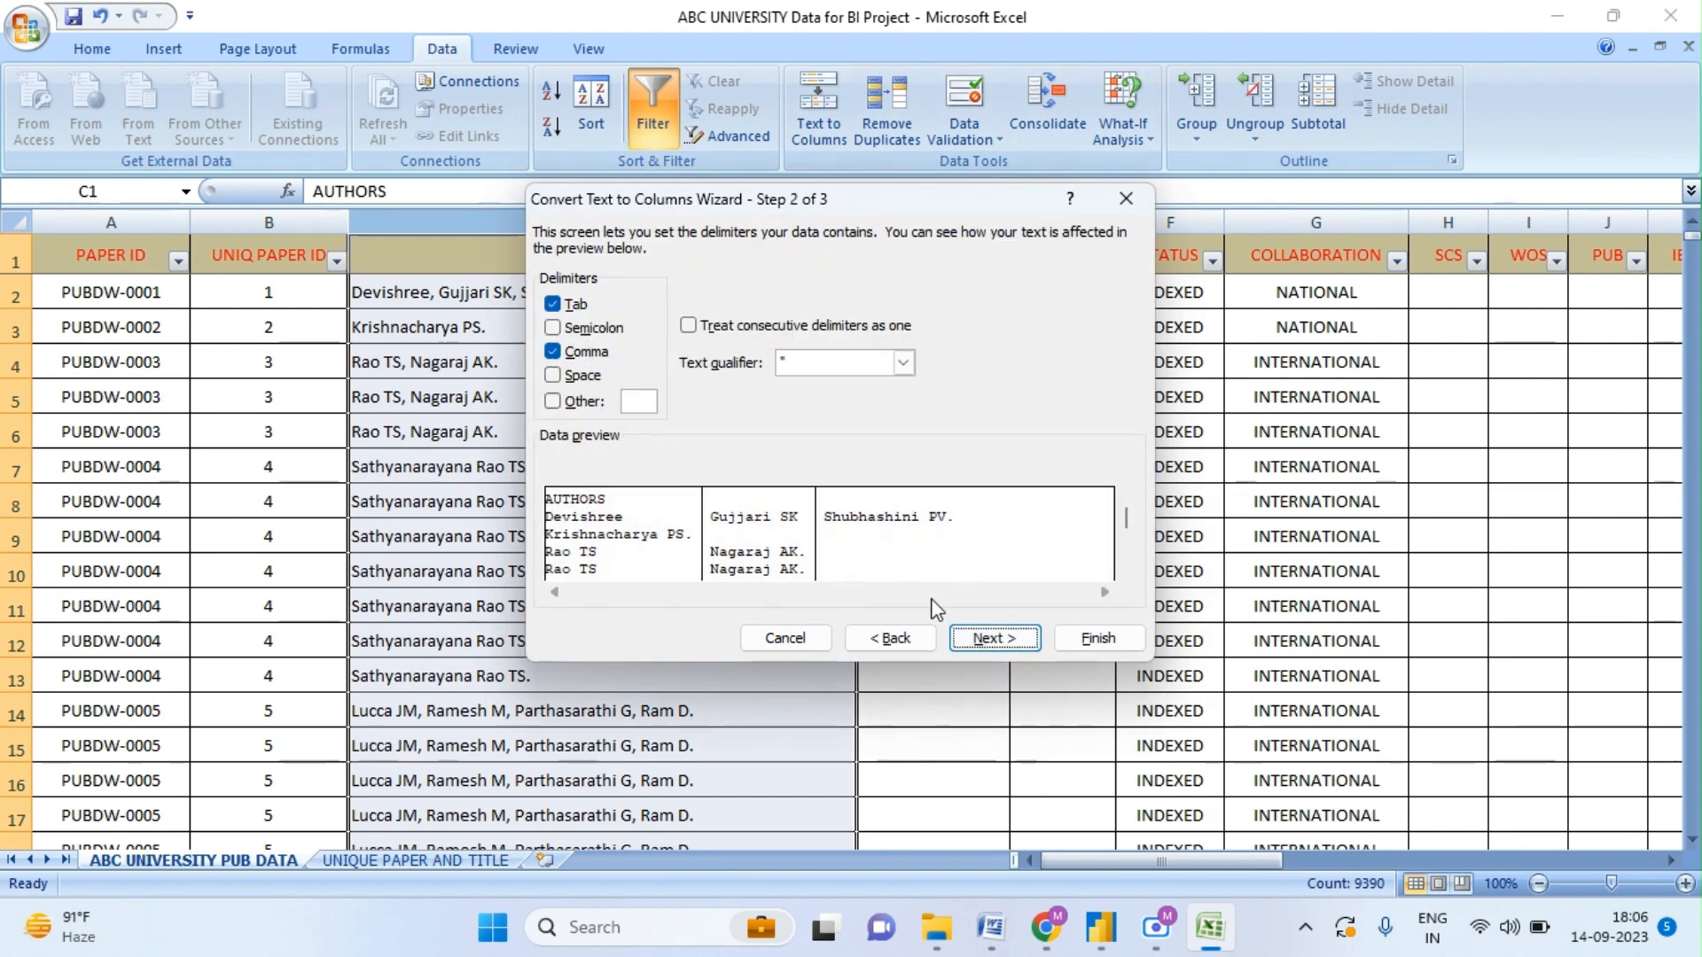
left_click(991, 639)
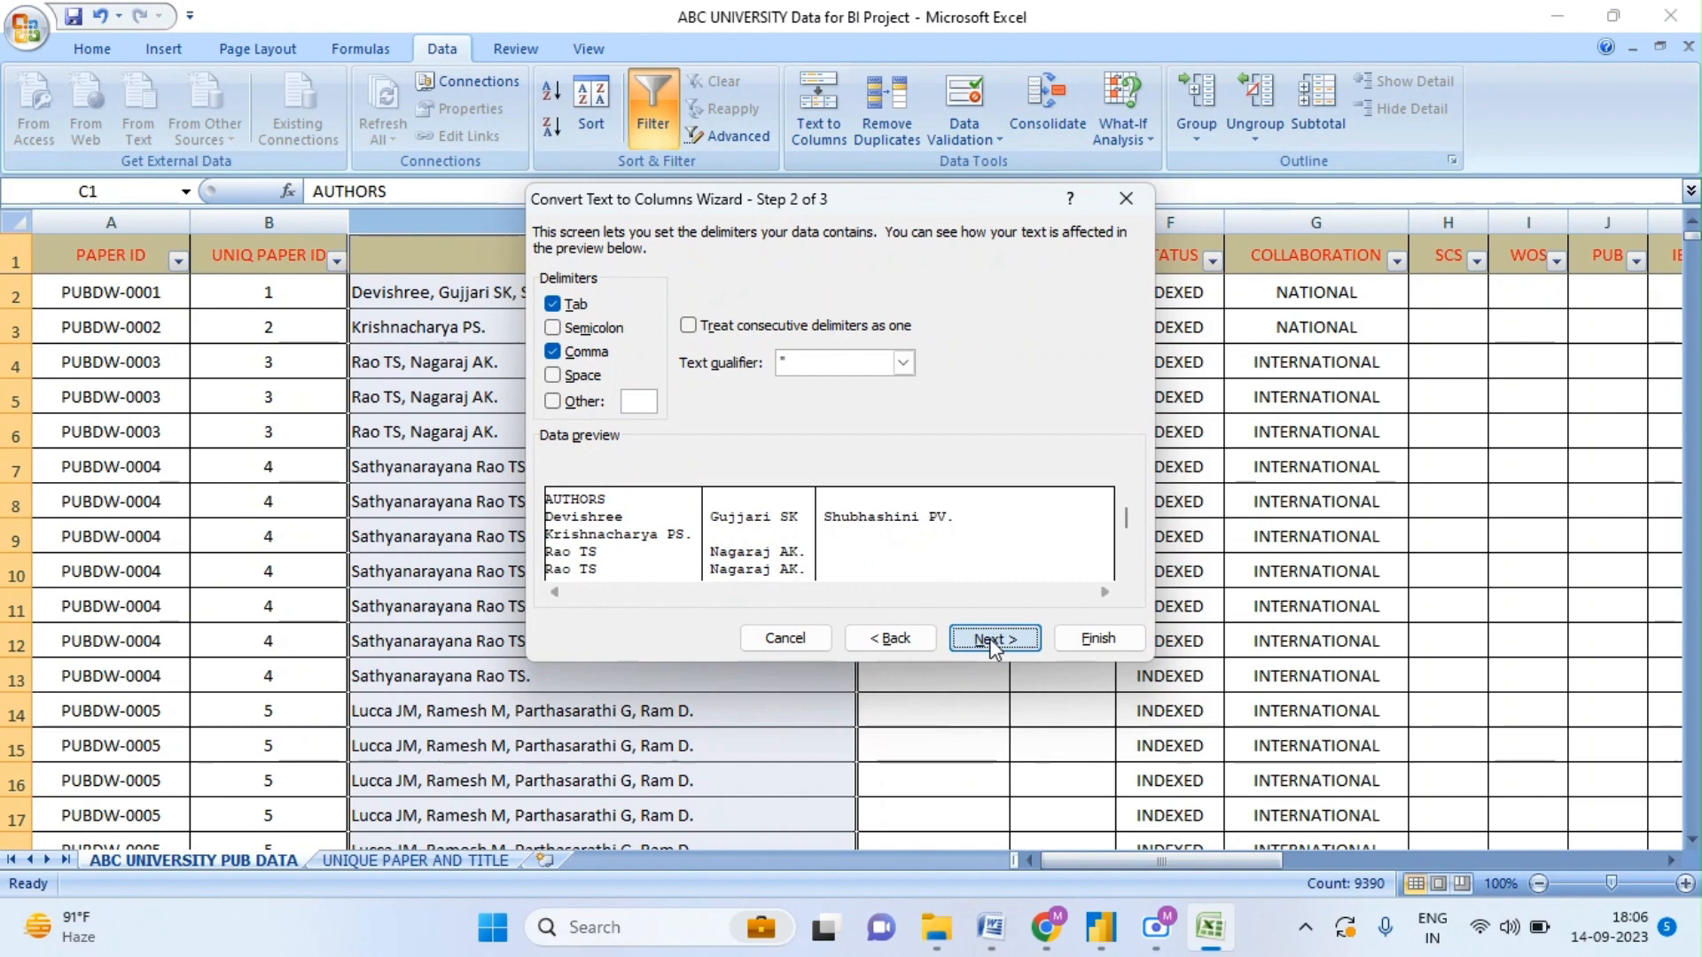
left_click(1090, 640)
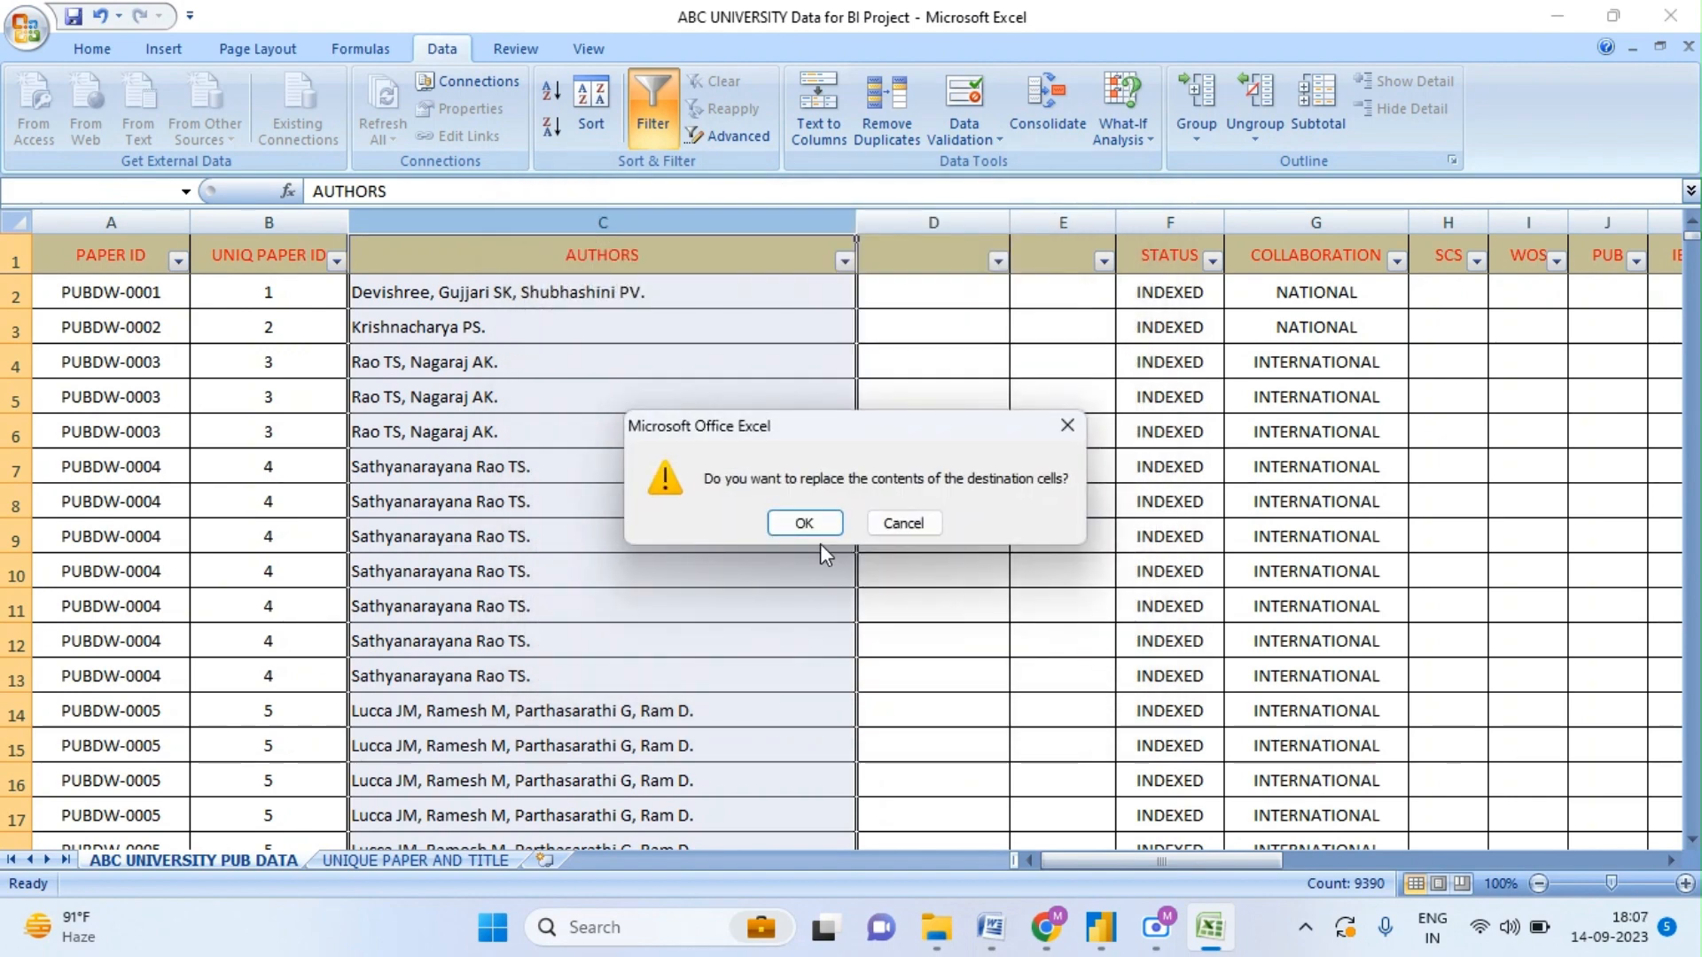
left_click(807, 524)
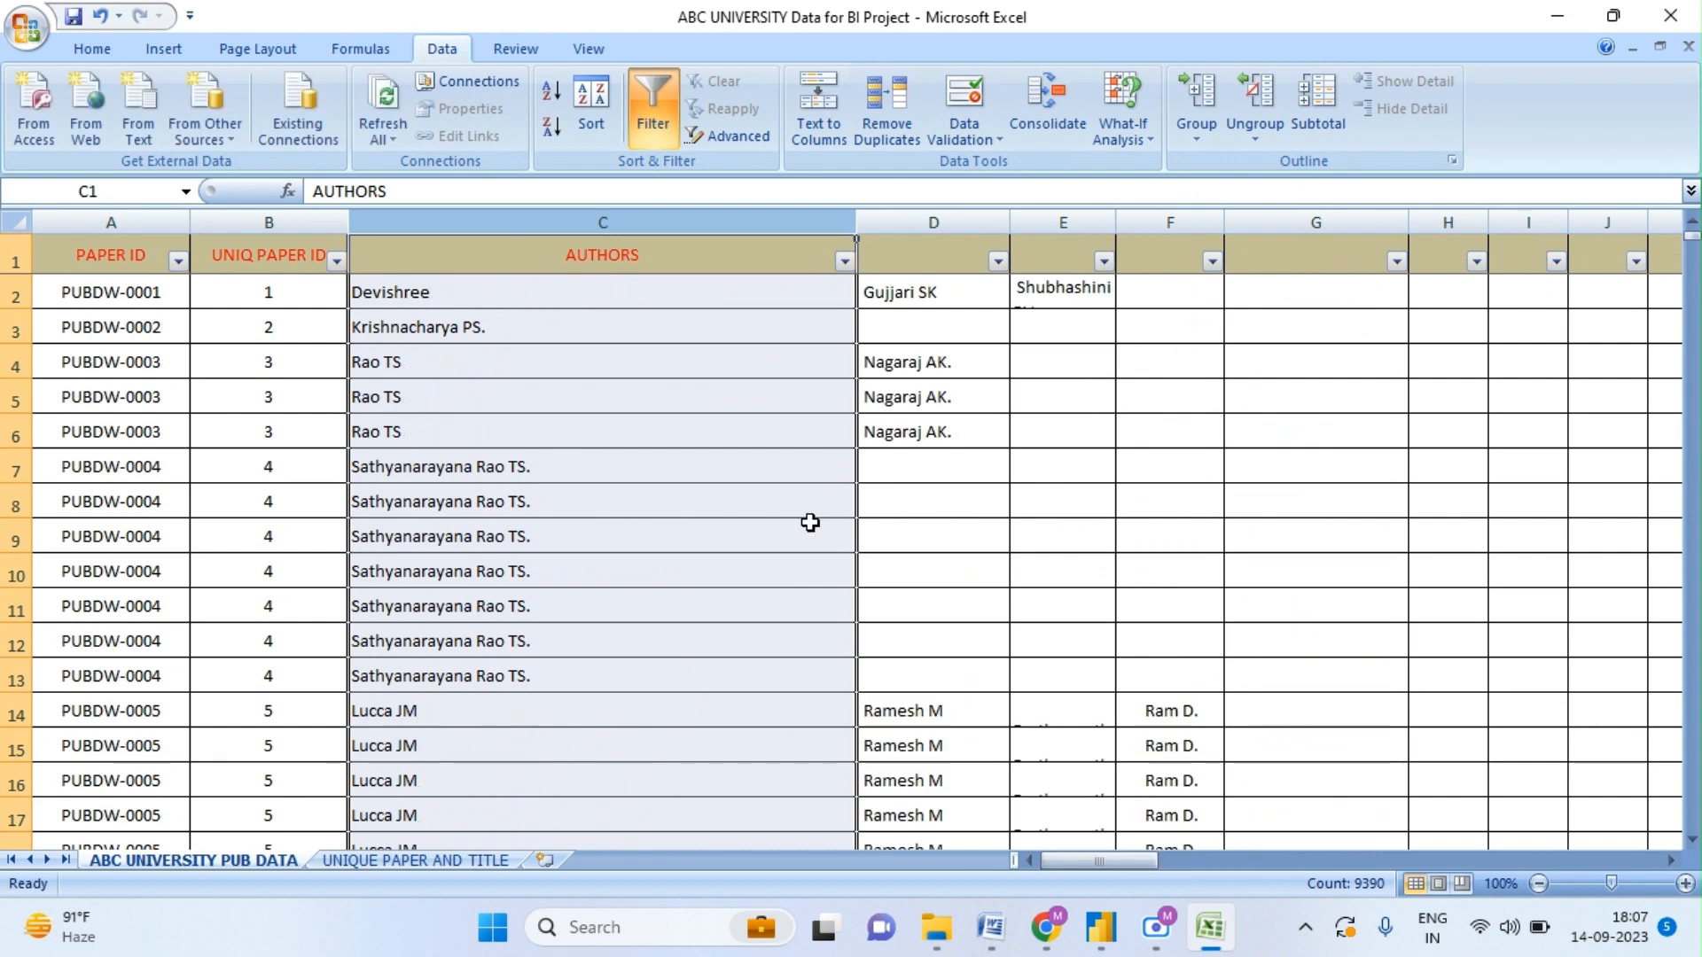
- Check the separated author names in the AUTHORS column and the columns next to it
left_click(651, 315)
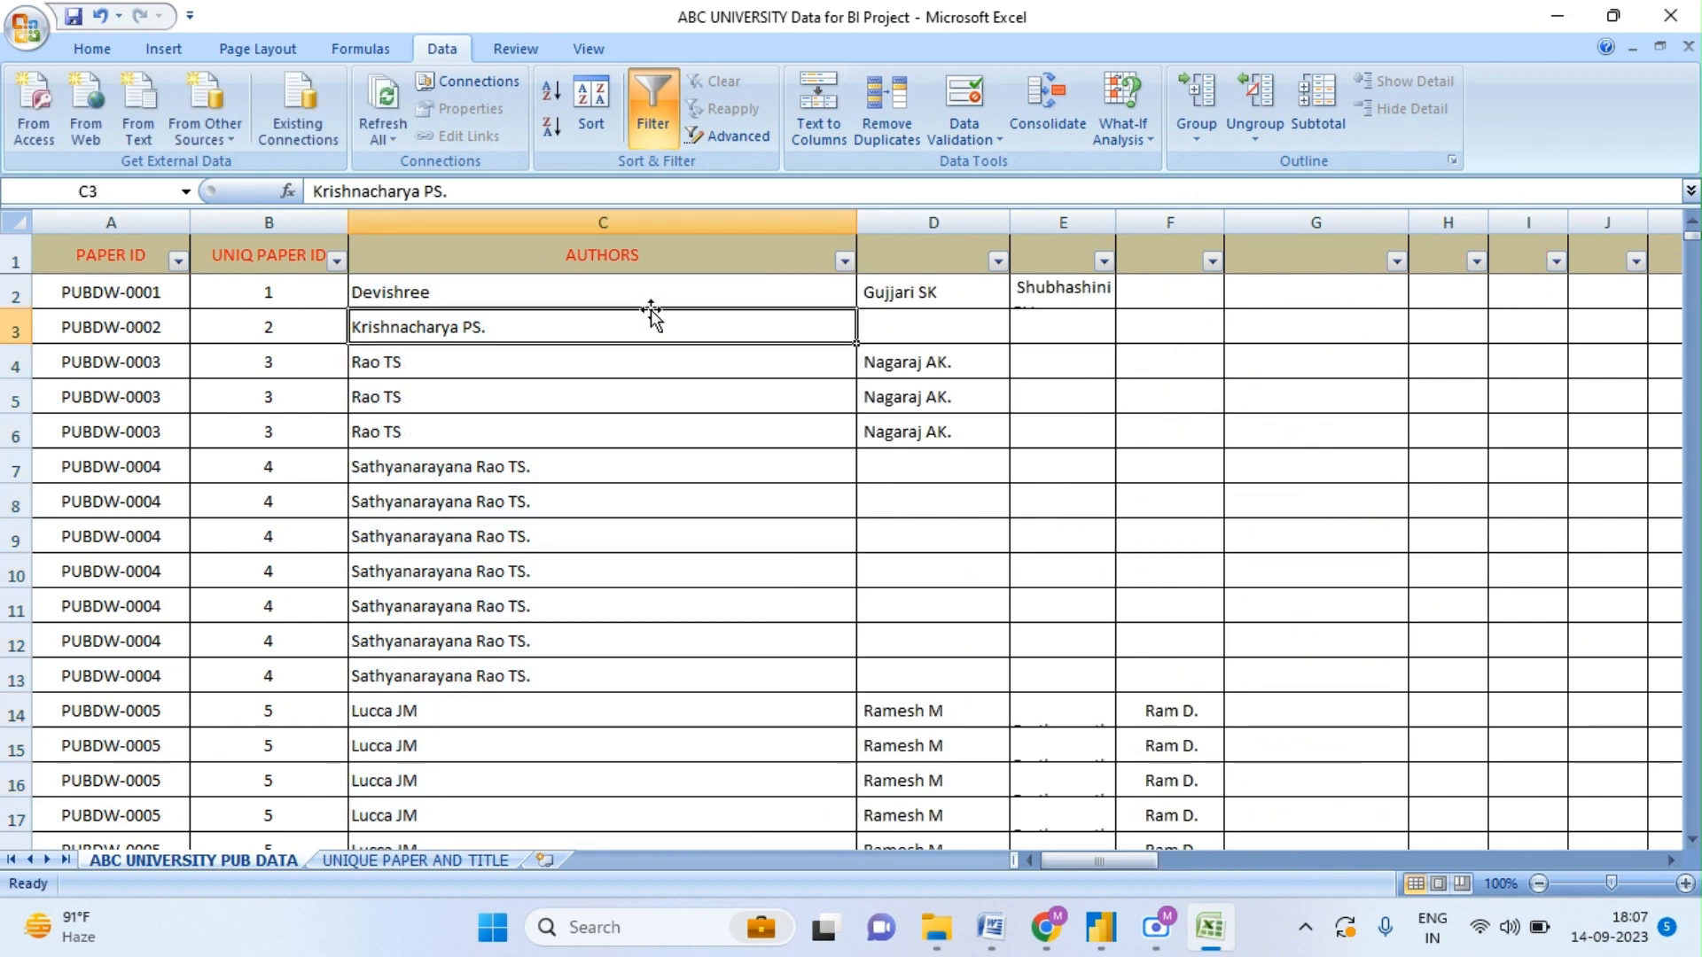
key("Up")
key("Right")
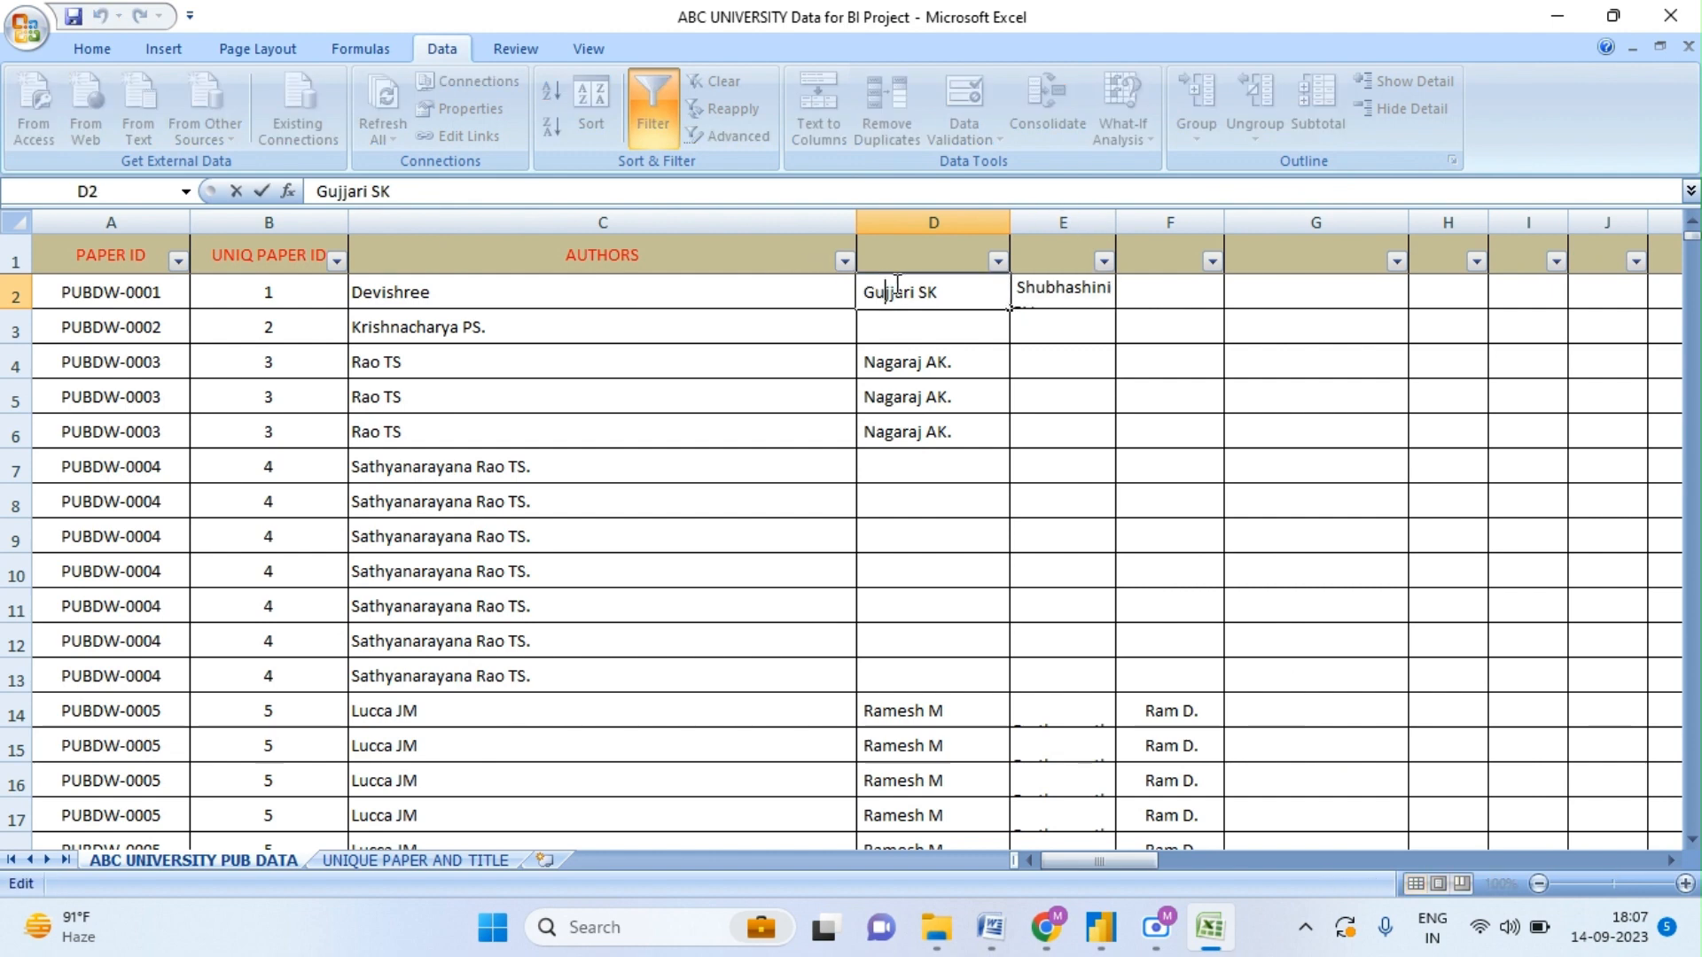
left_click(1031, 288)
left_click_drag(946, 221, 1063, 220)
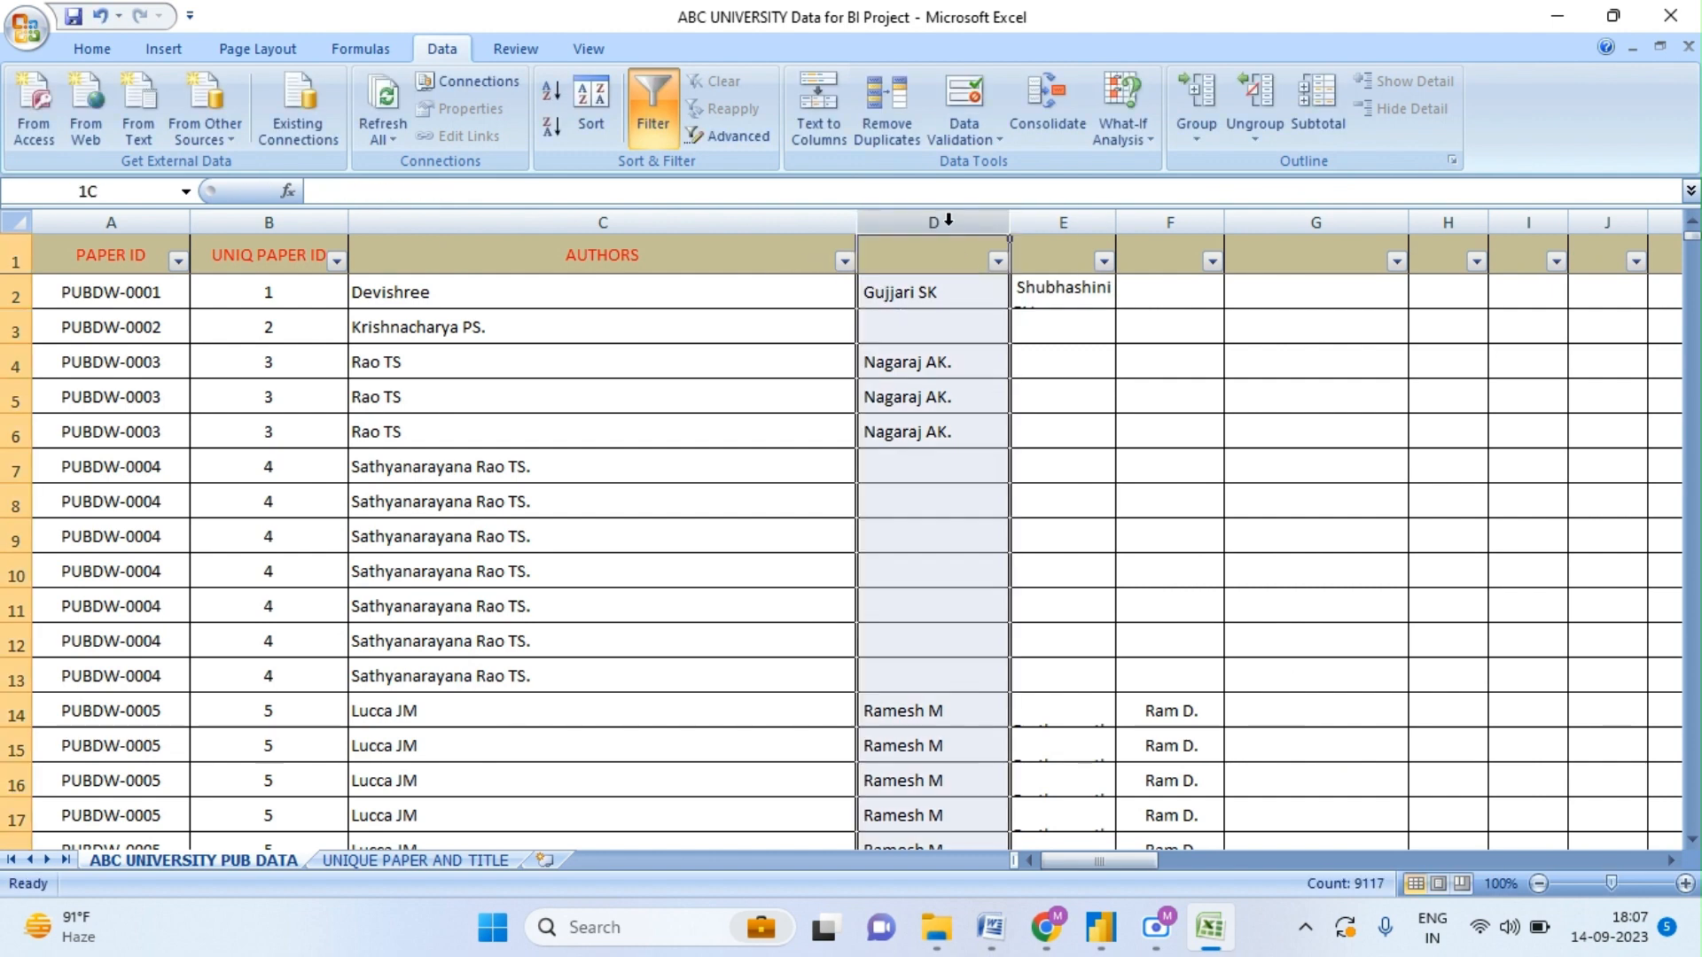
left_click(925, 362)
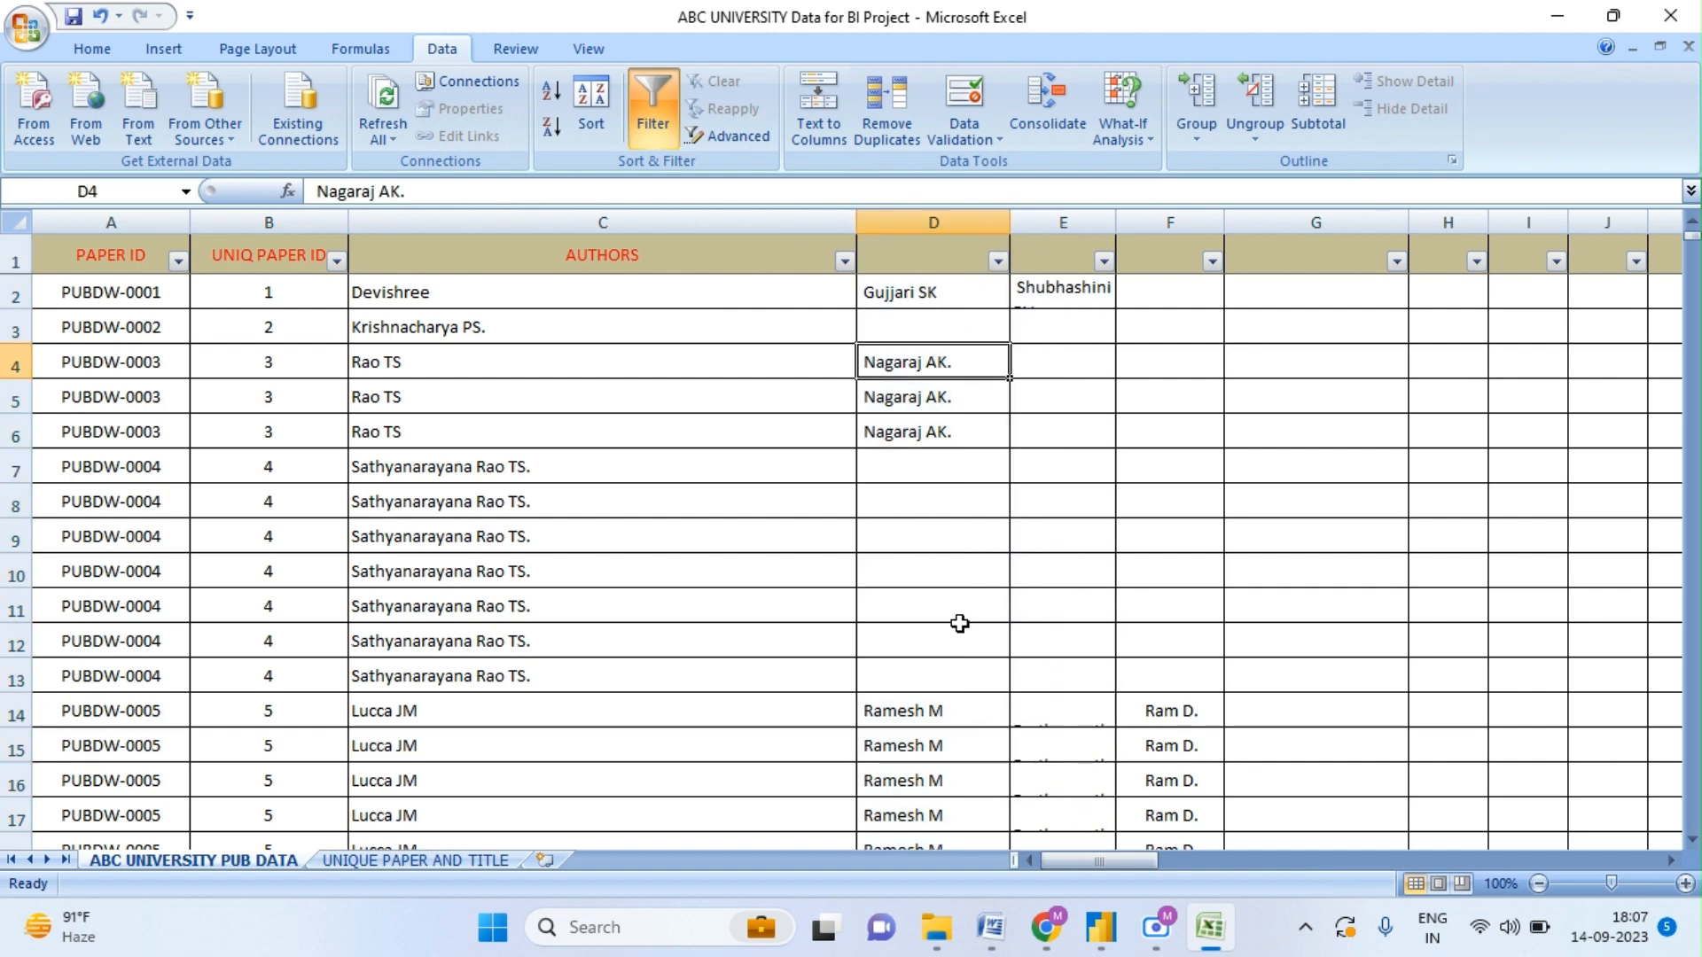
- Check the separated author names across row 14, the first PUBDW-0005 record
left_click(612, 709)
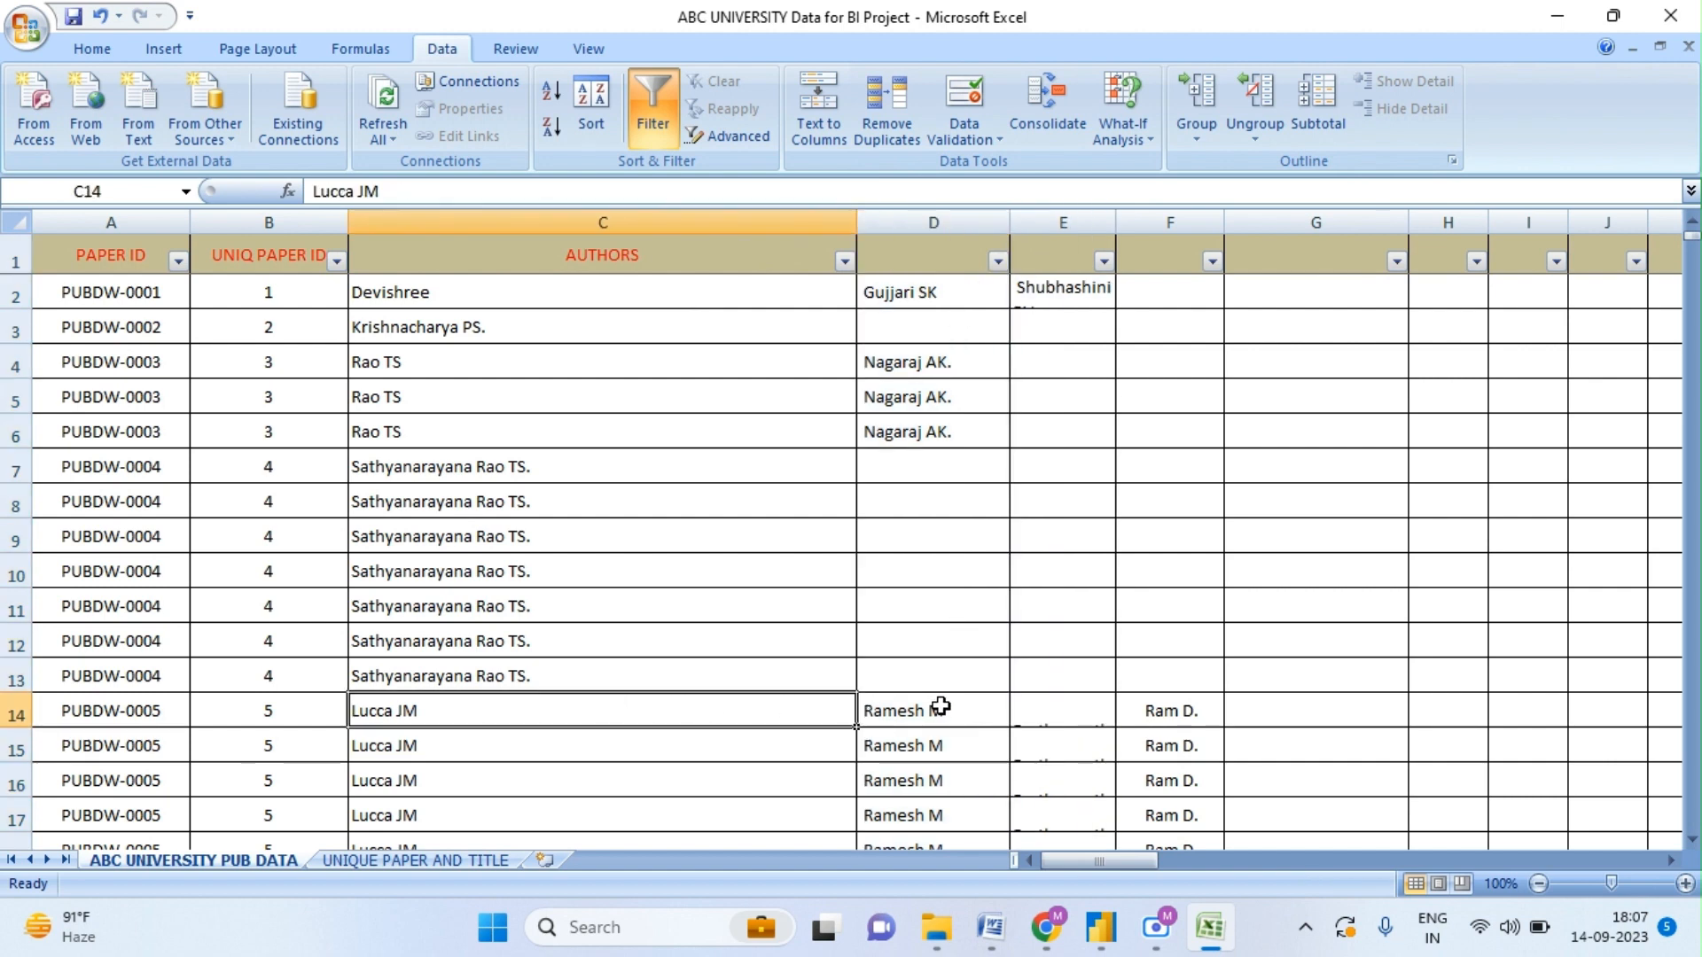
left_click(1064, 714)
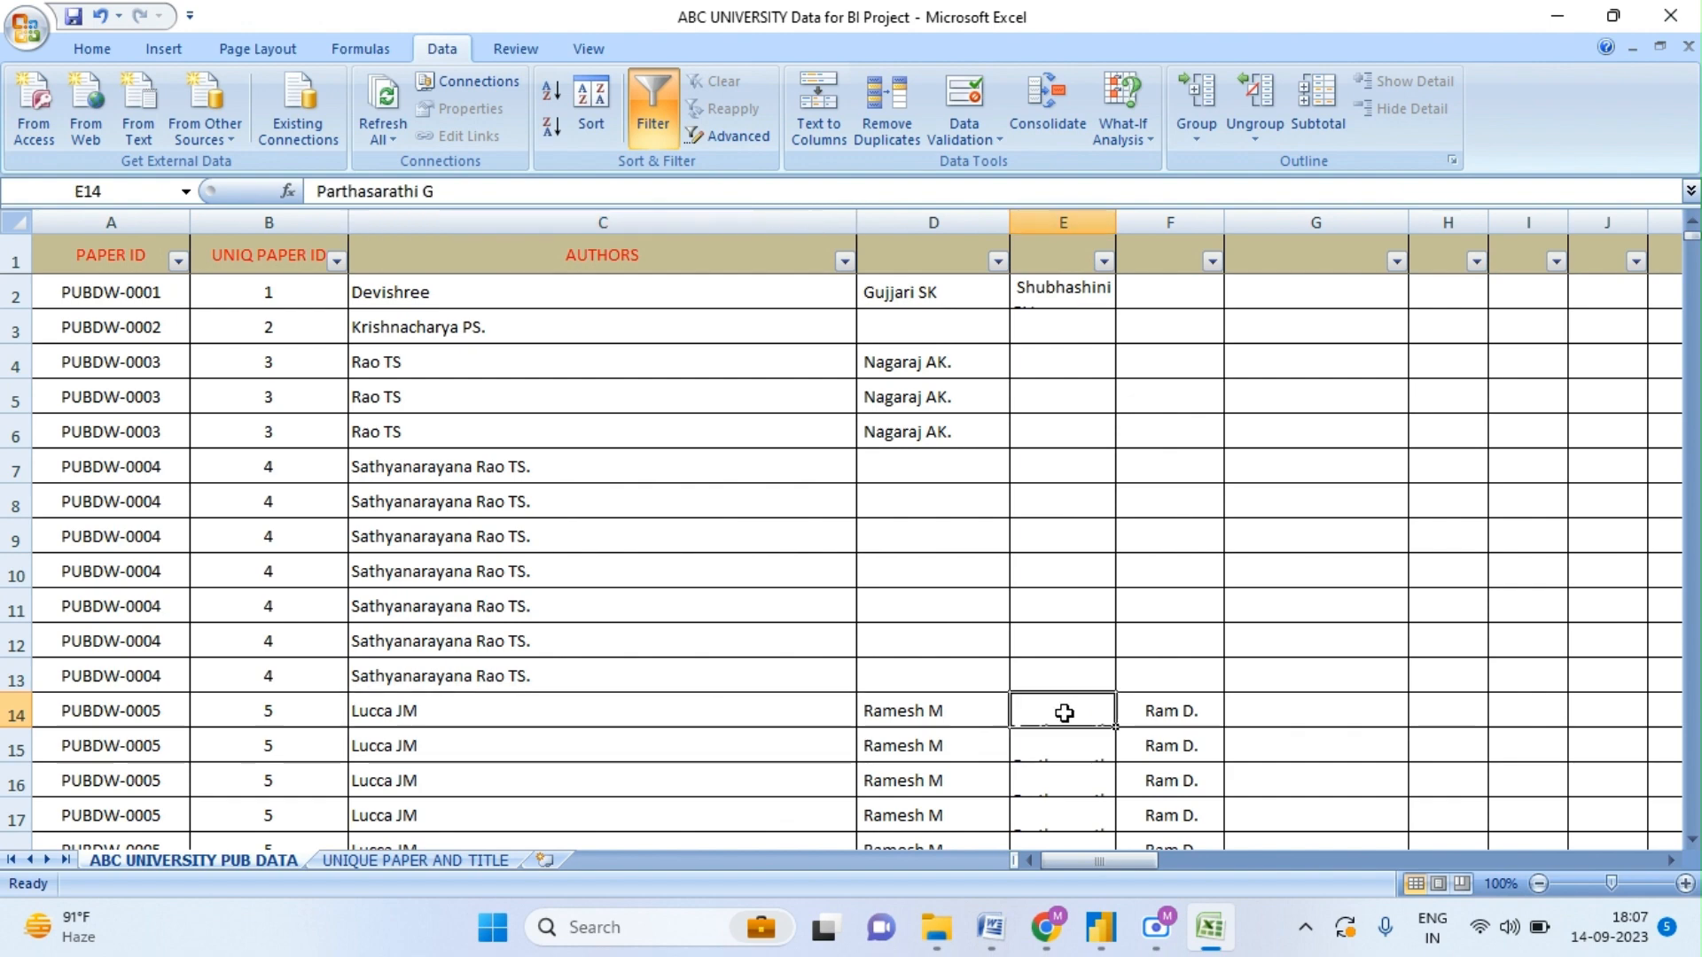
left_click(1146, 711)
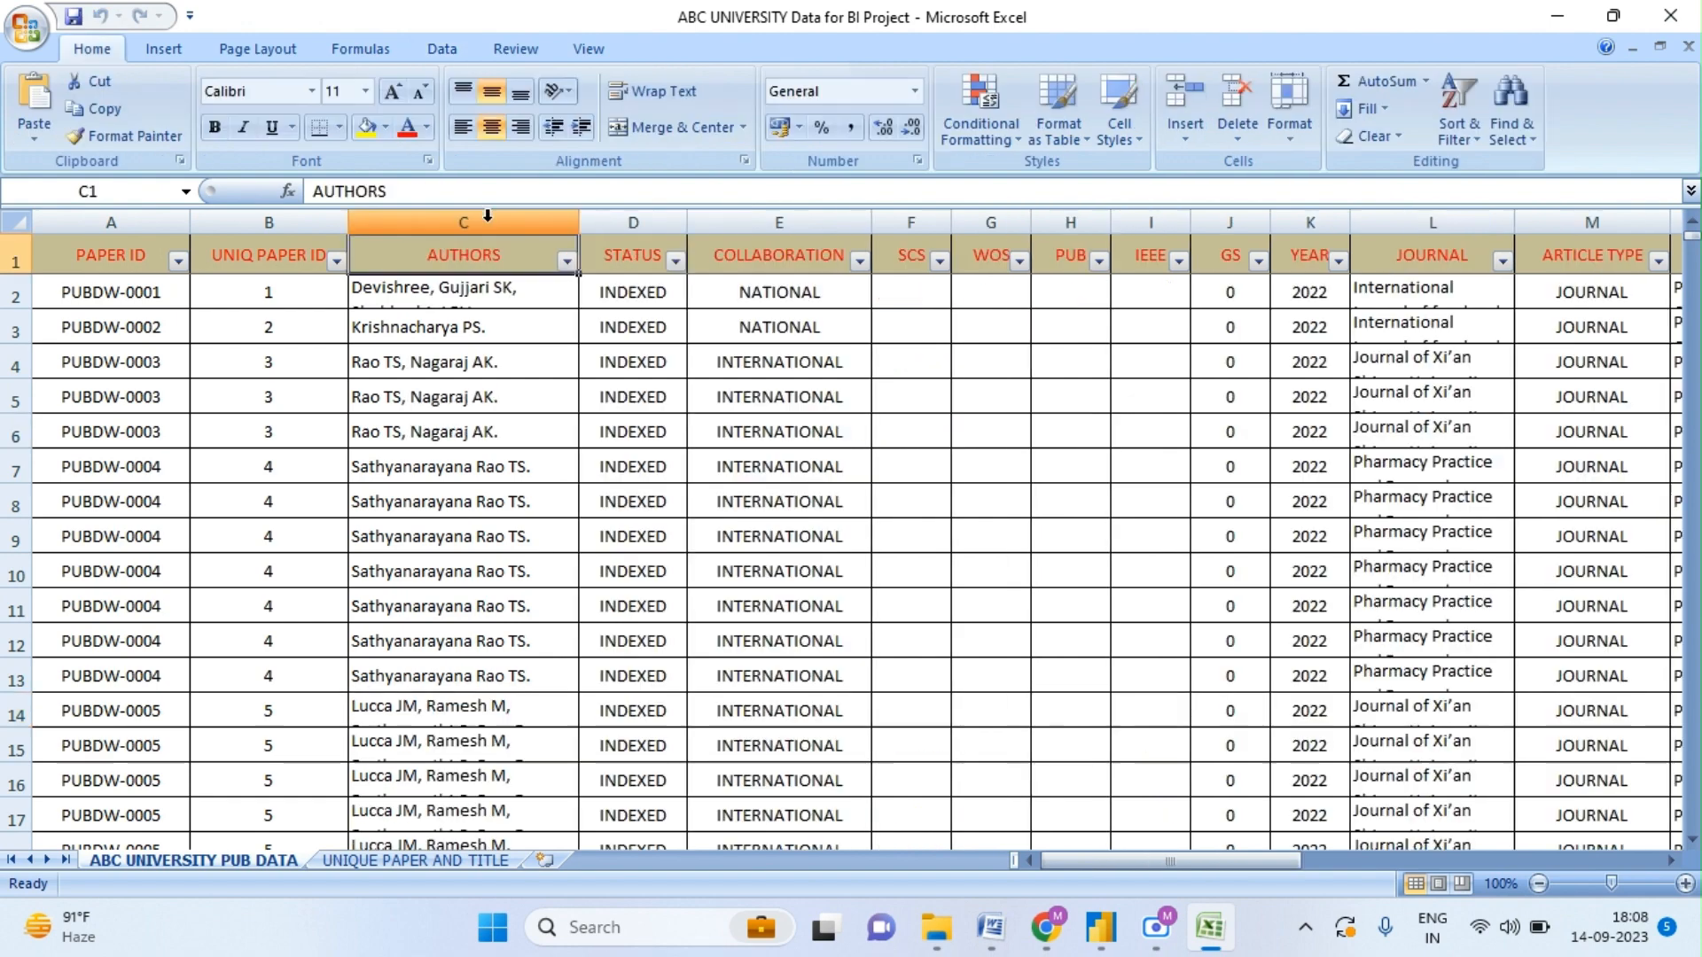
- Try inserting a copy of the whole AUTHORS column as column AA, right after the UGC column, and undo the insertion
left_click(487, 216)
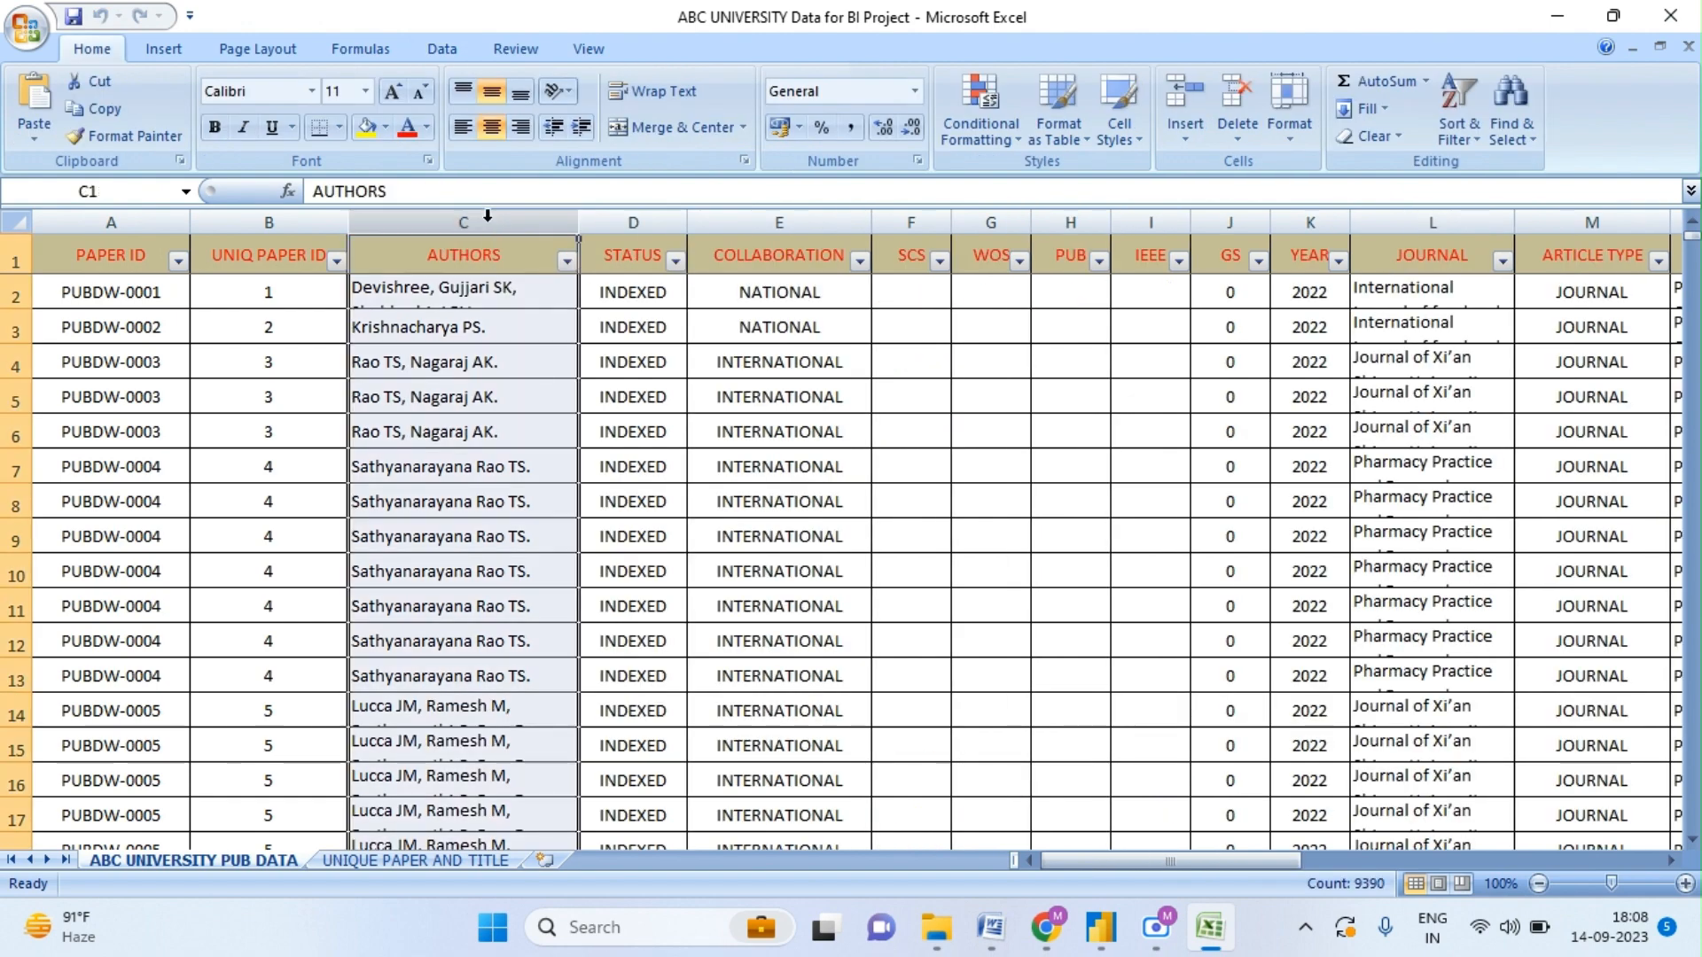
left_click(495, 264)
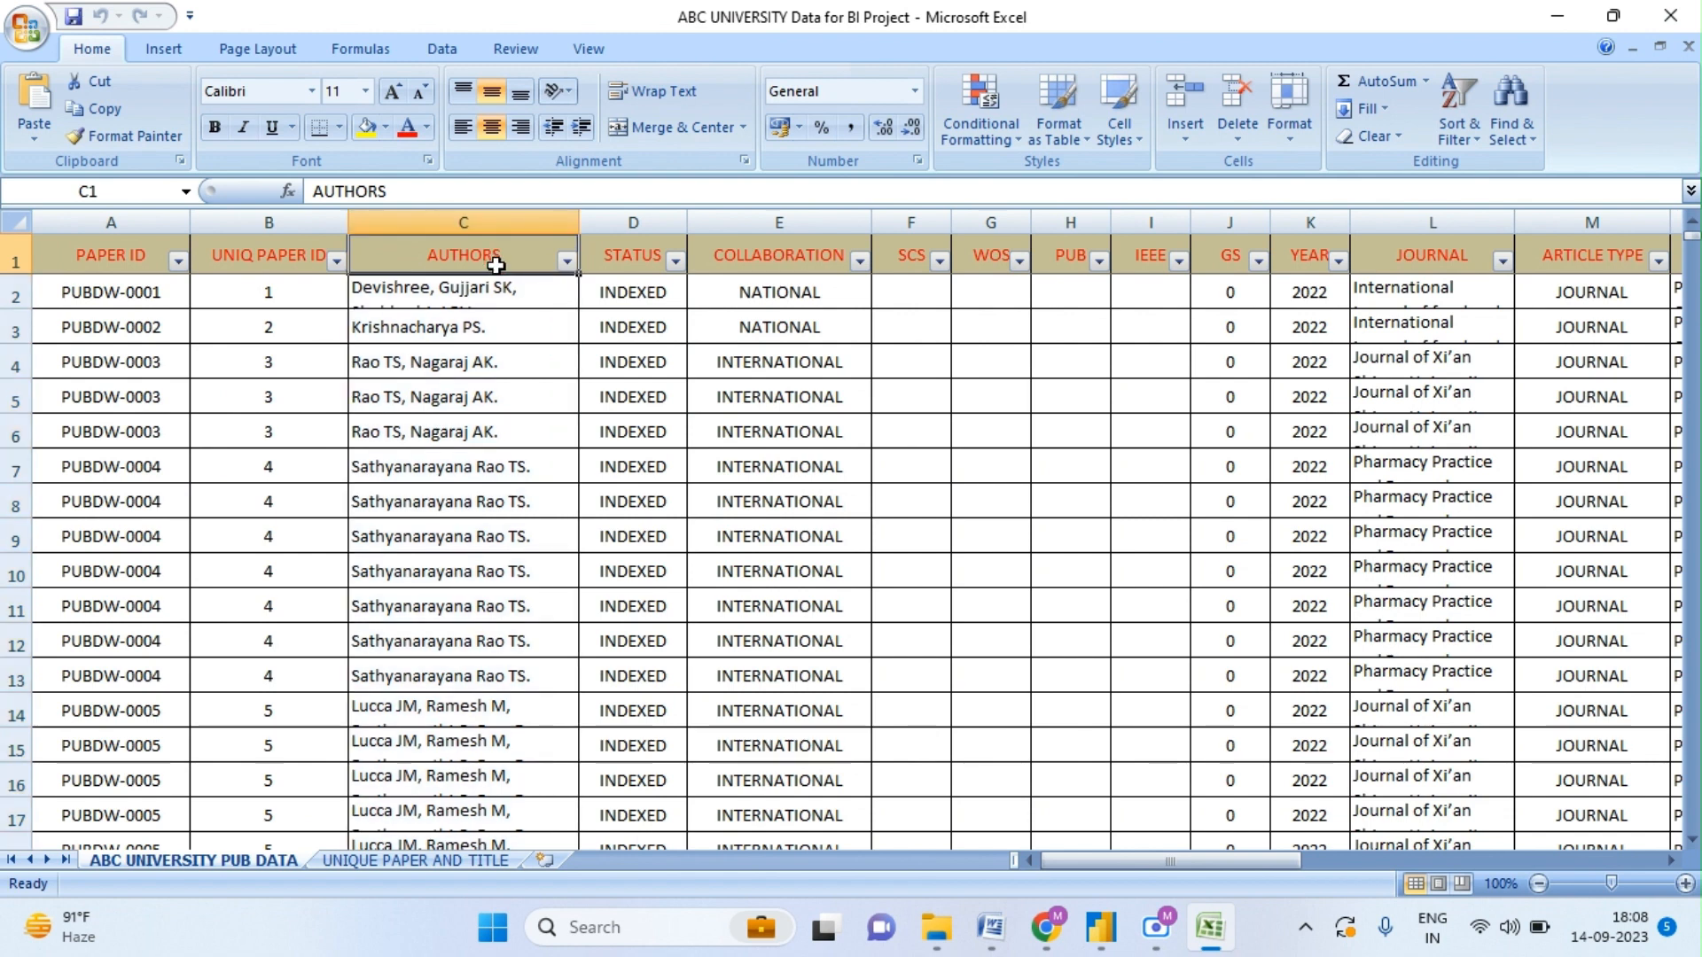
left_click(500, 219)
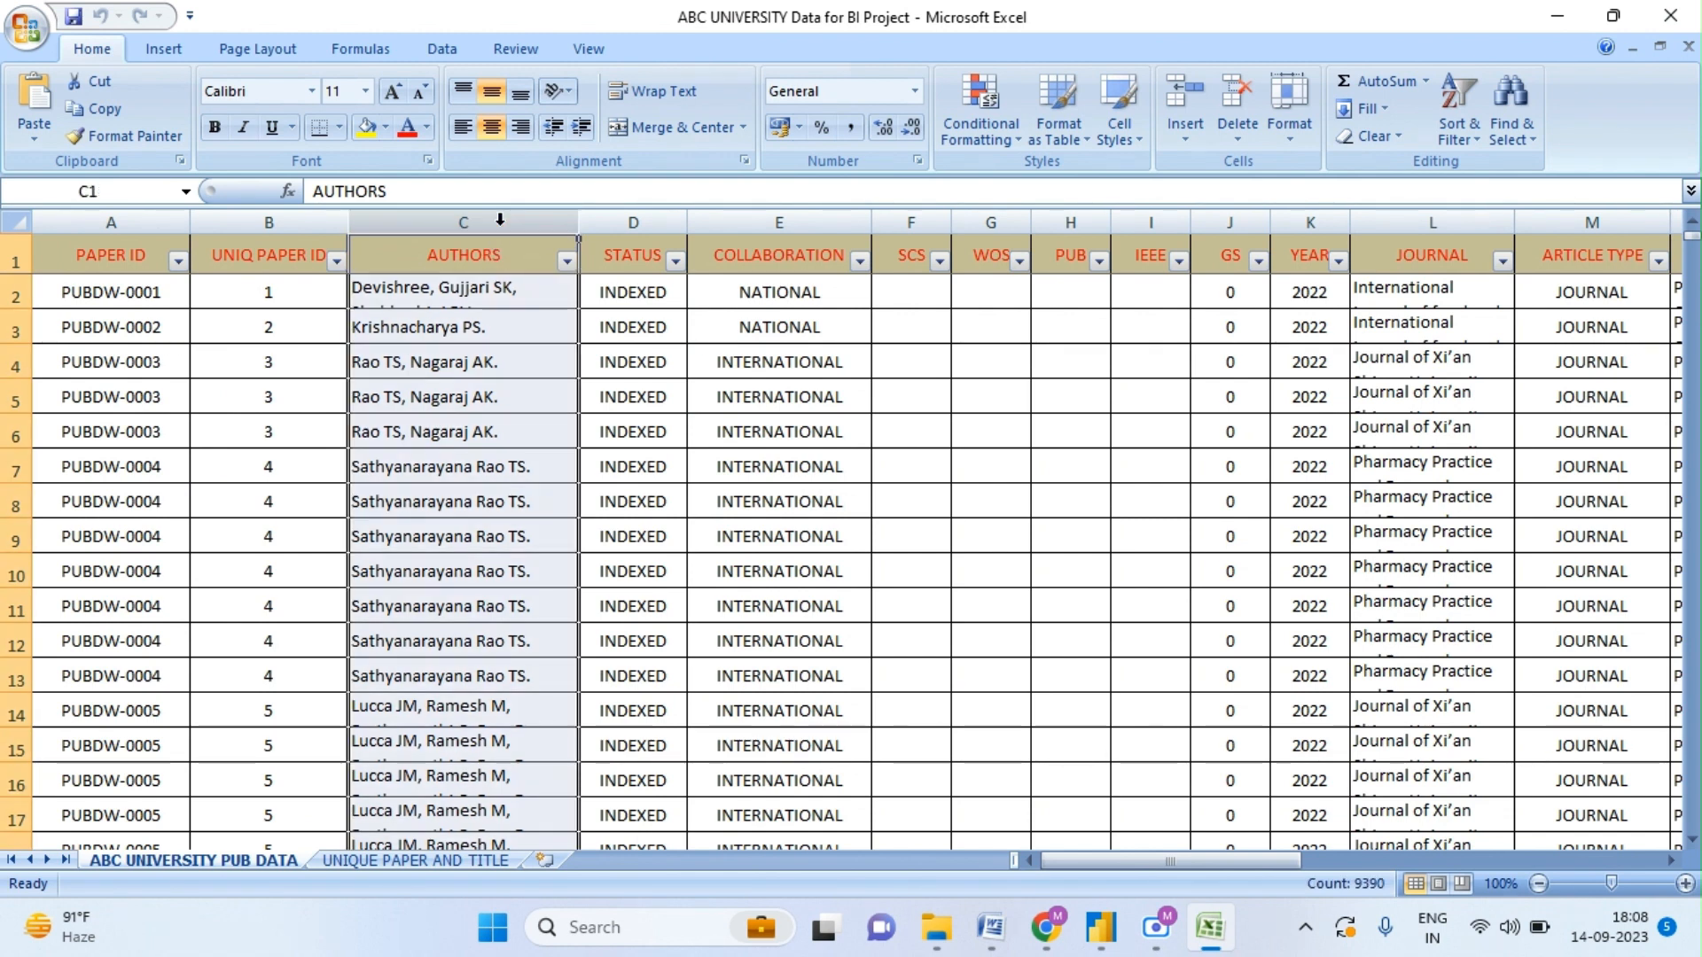
key("ctrl+c")
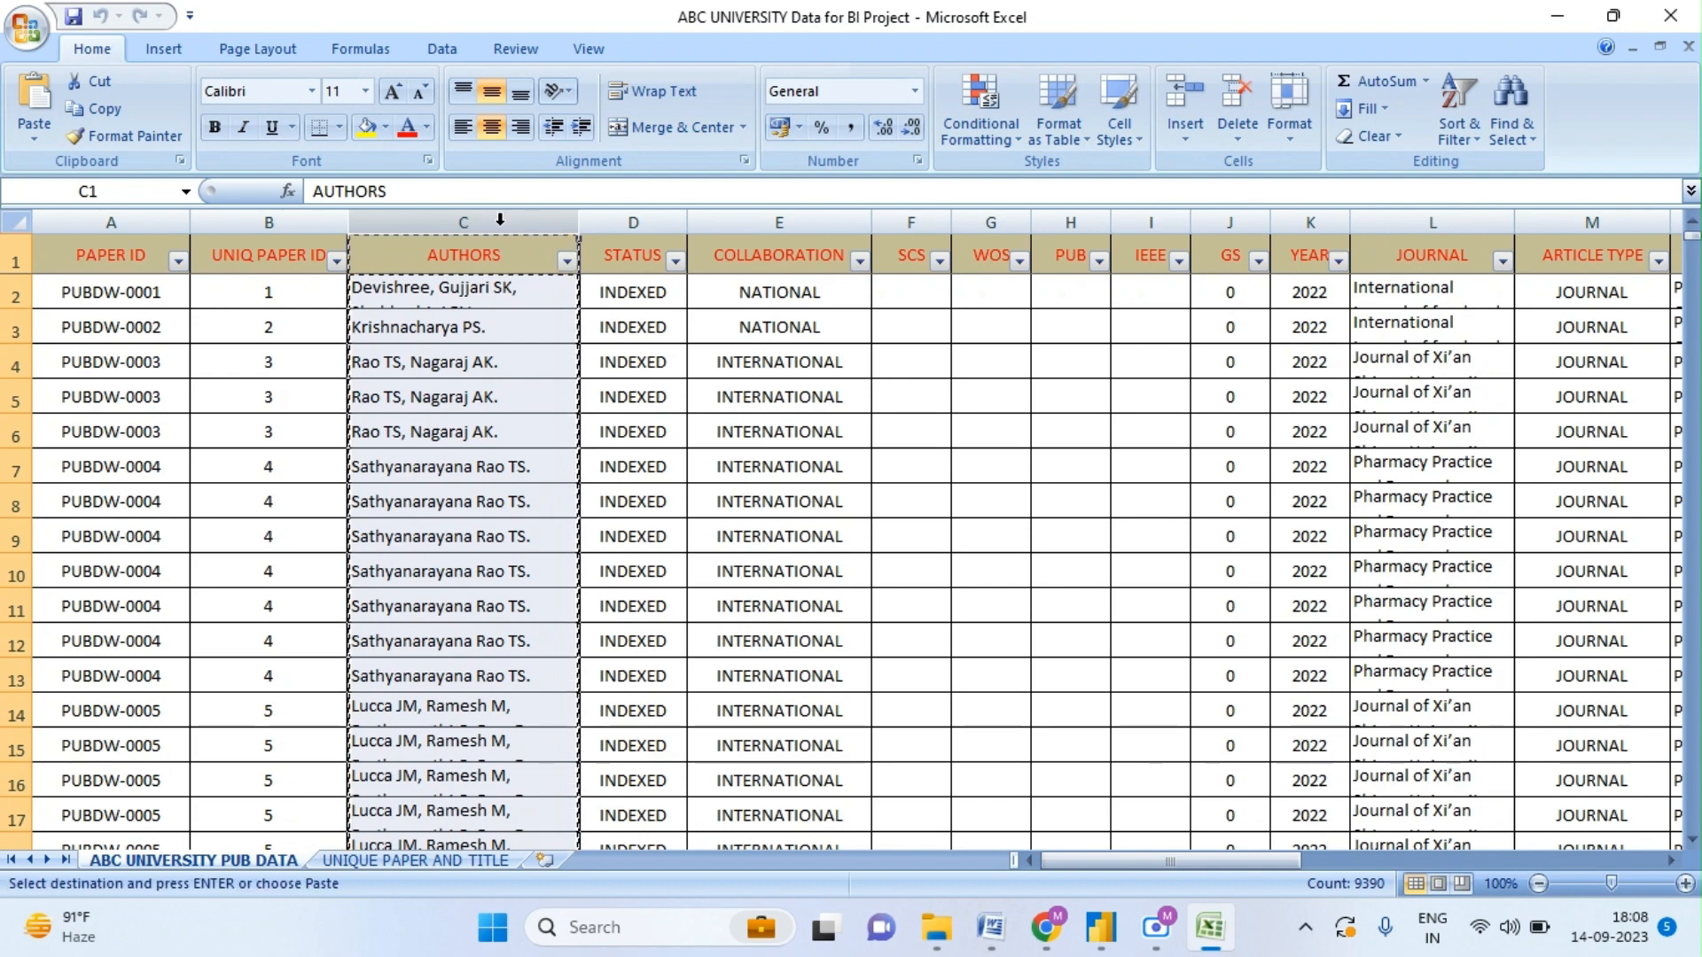
key("Right")
key("Right")
key("Right")
key("Right")
key("Right")
key("Right")
key("Right")
key("Right")
key("Right")
key("Right")
key("Right")
key("Right")
key("Right")
key("Right")
key("Right")
key("Right")
key("Right")
key("Right")
key("Right")
key("Right")
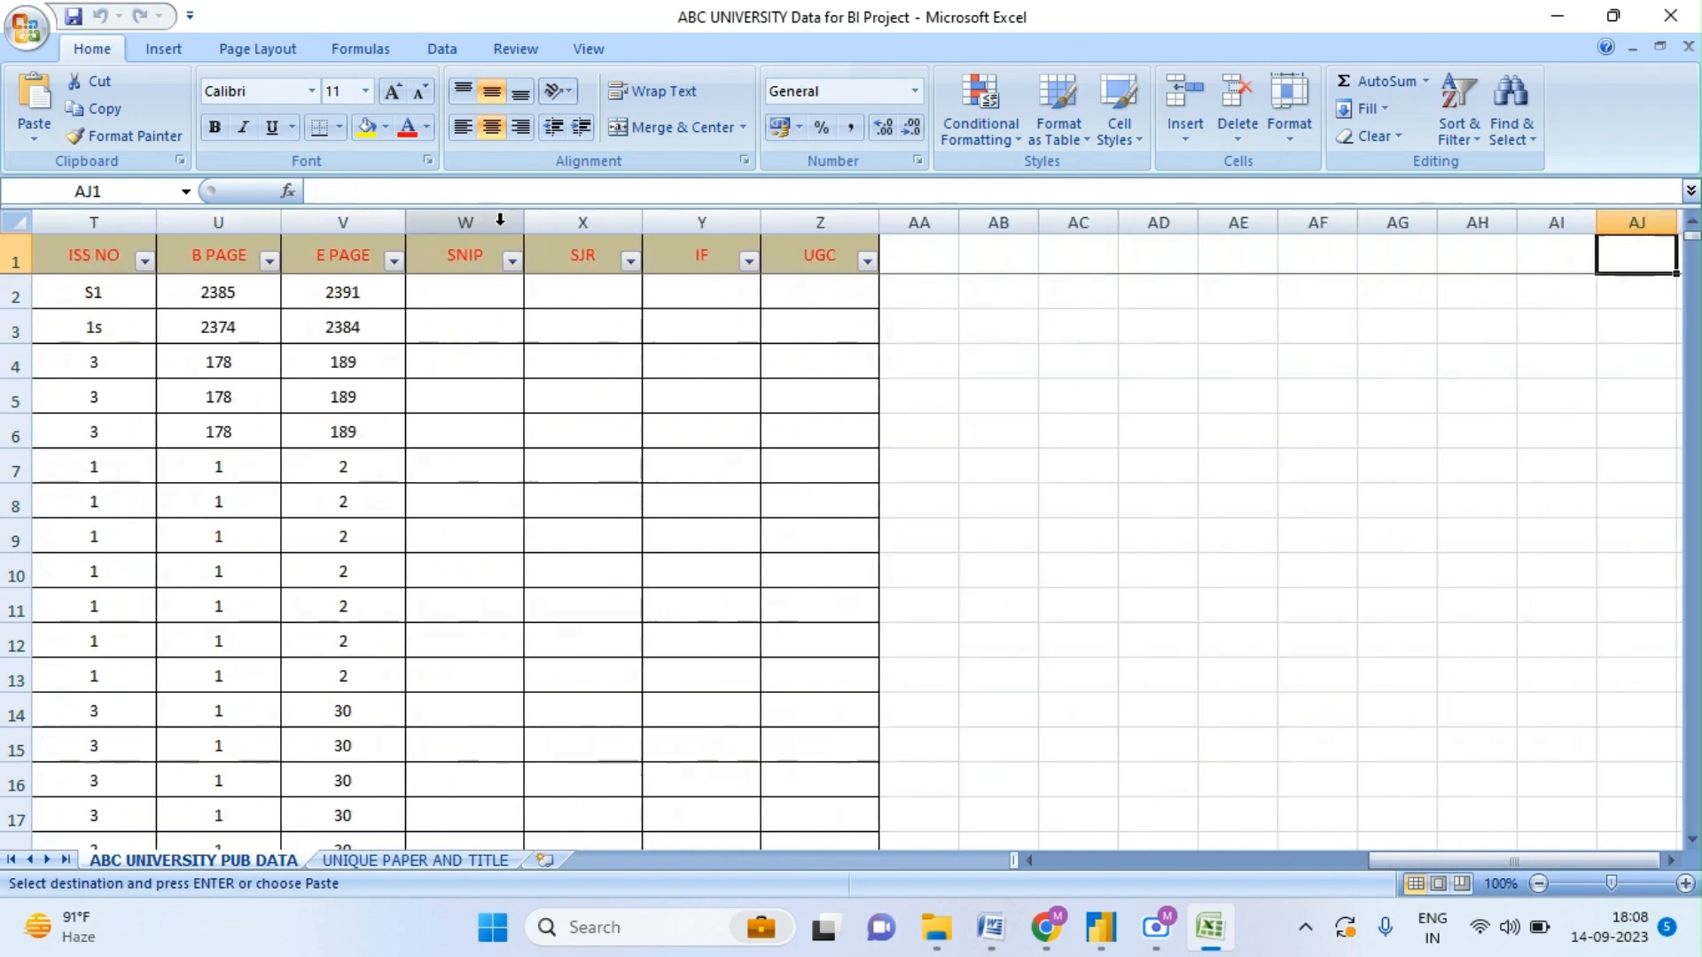
left_click(836, 219)
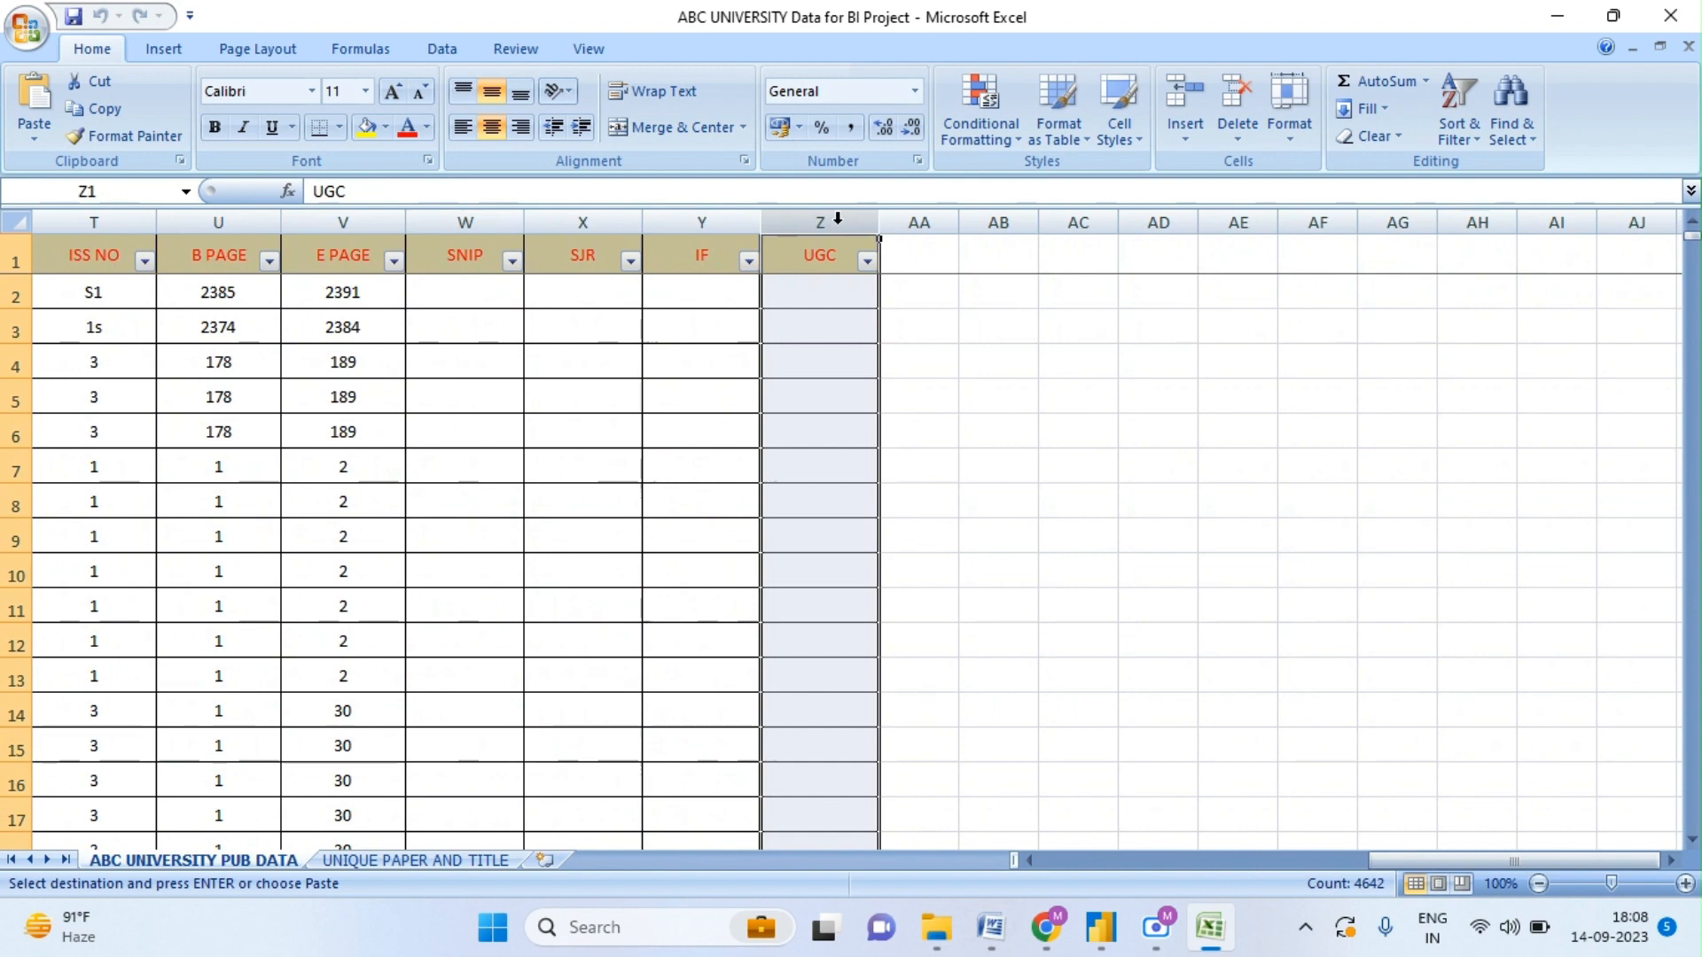
right_click(839, 221)
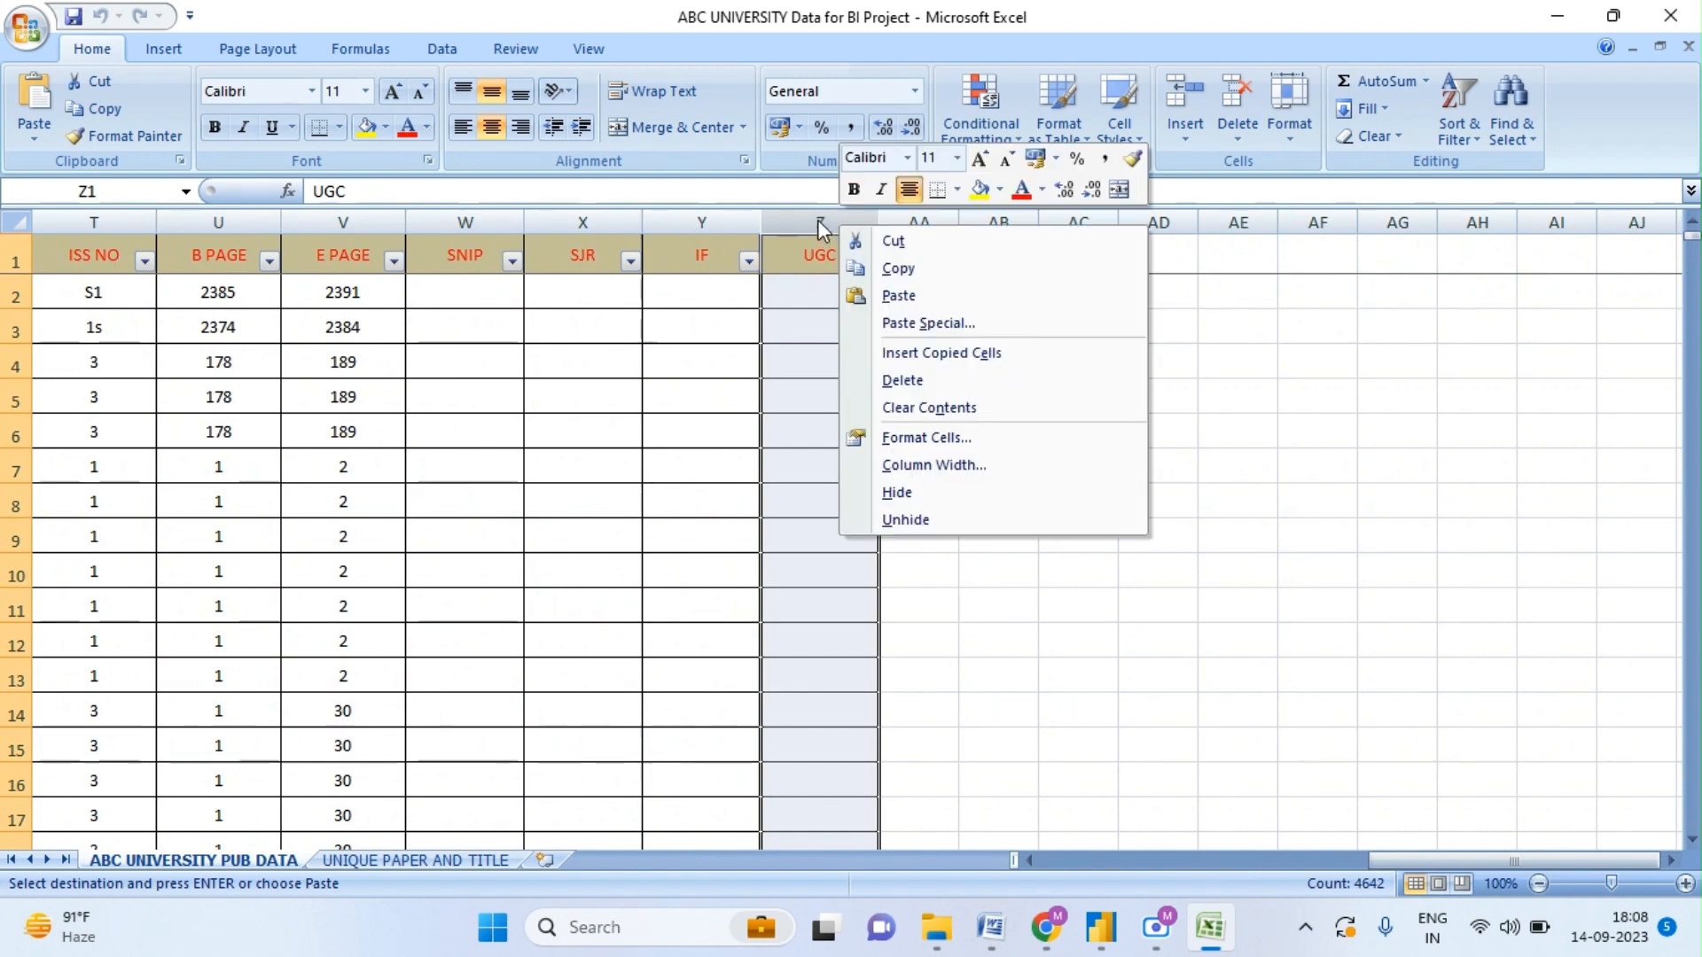
key("Escape")
right_click(906, 222)
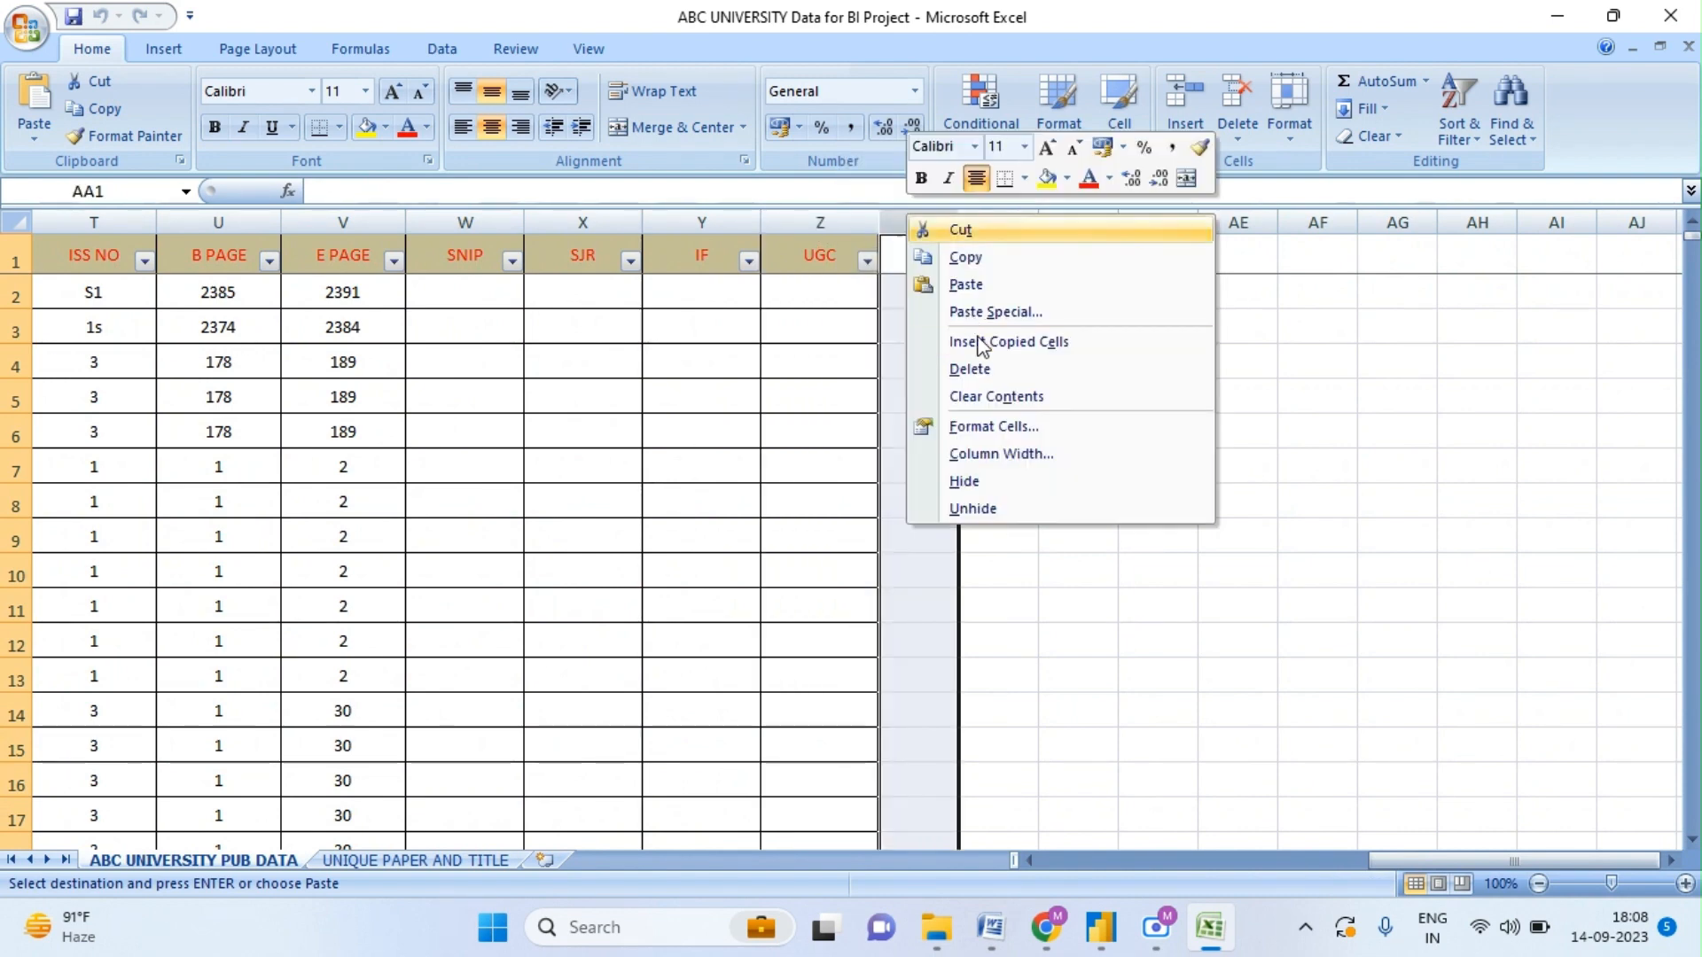
left_click(980, 341)
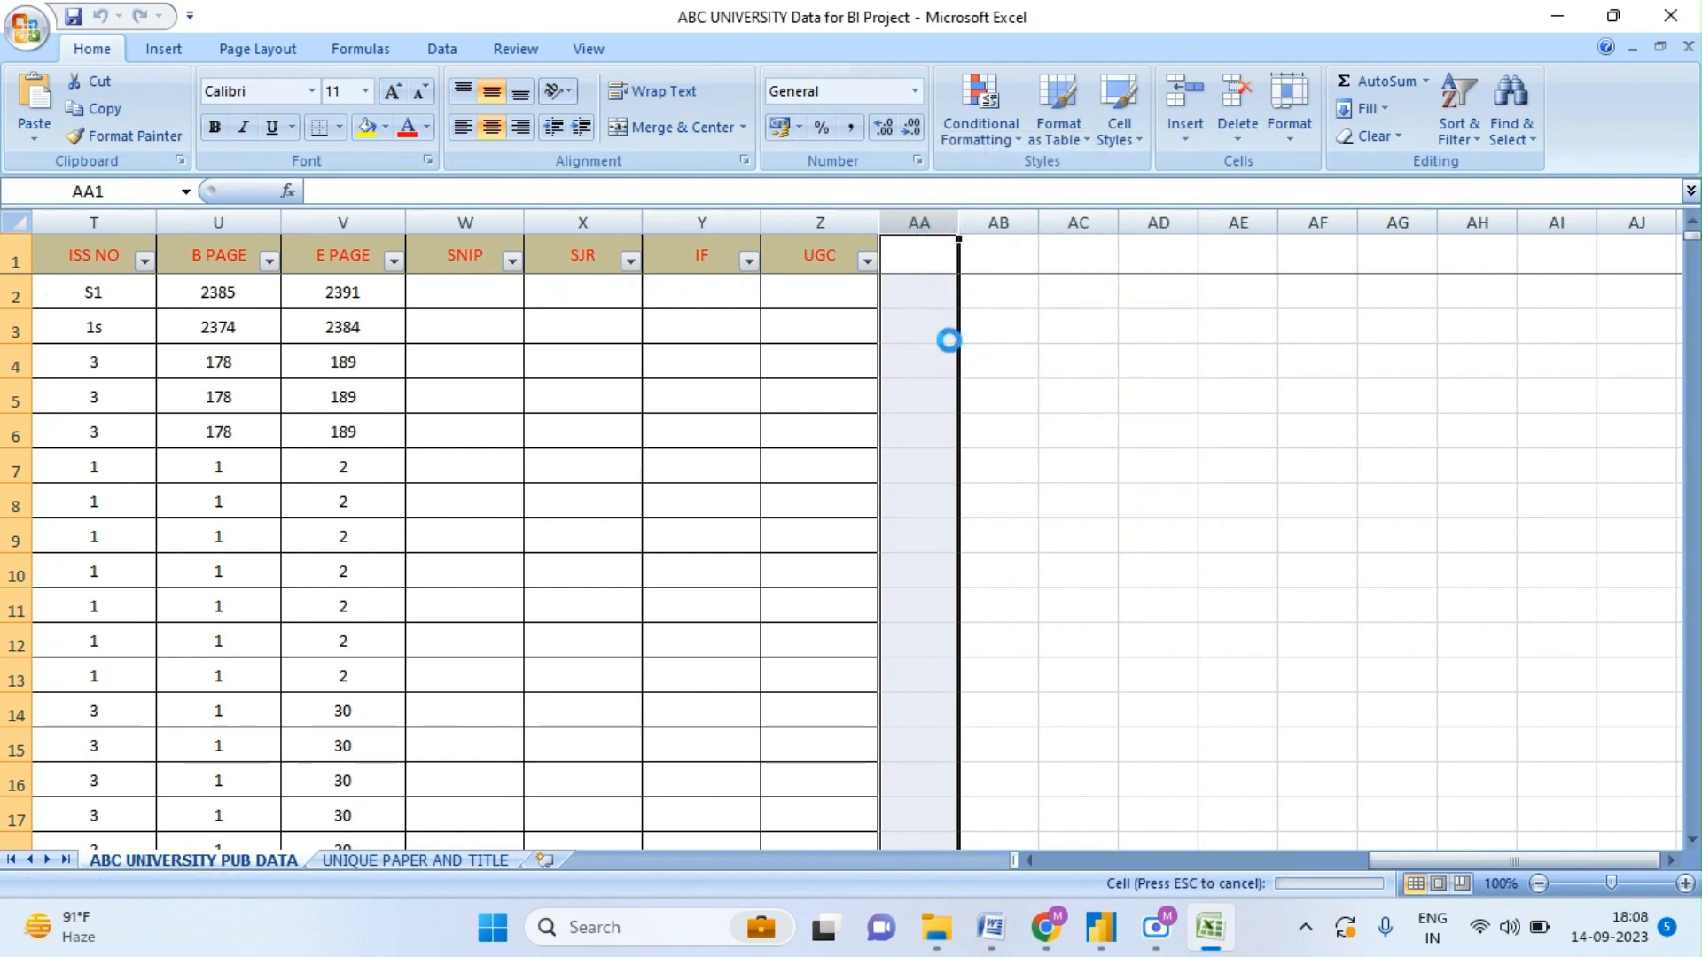
left_click(964, 296)
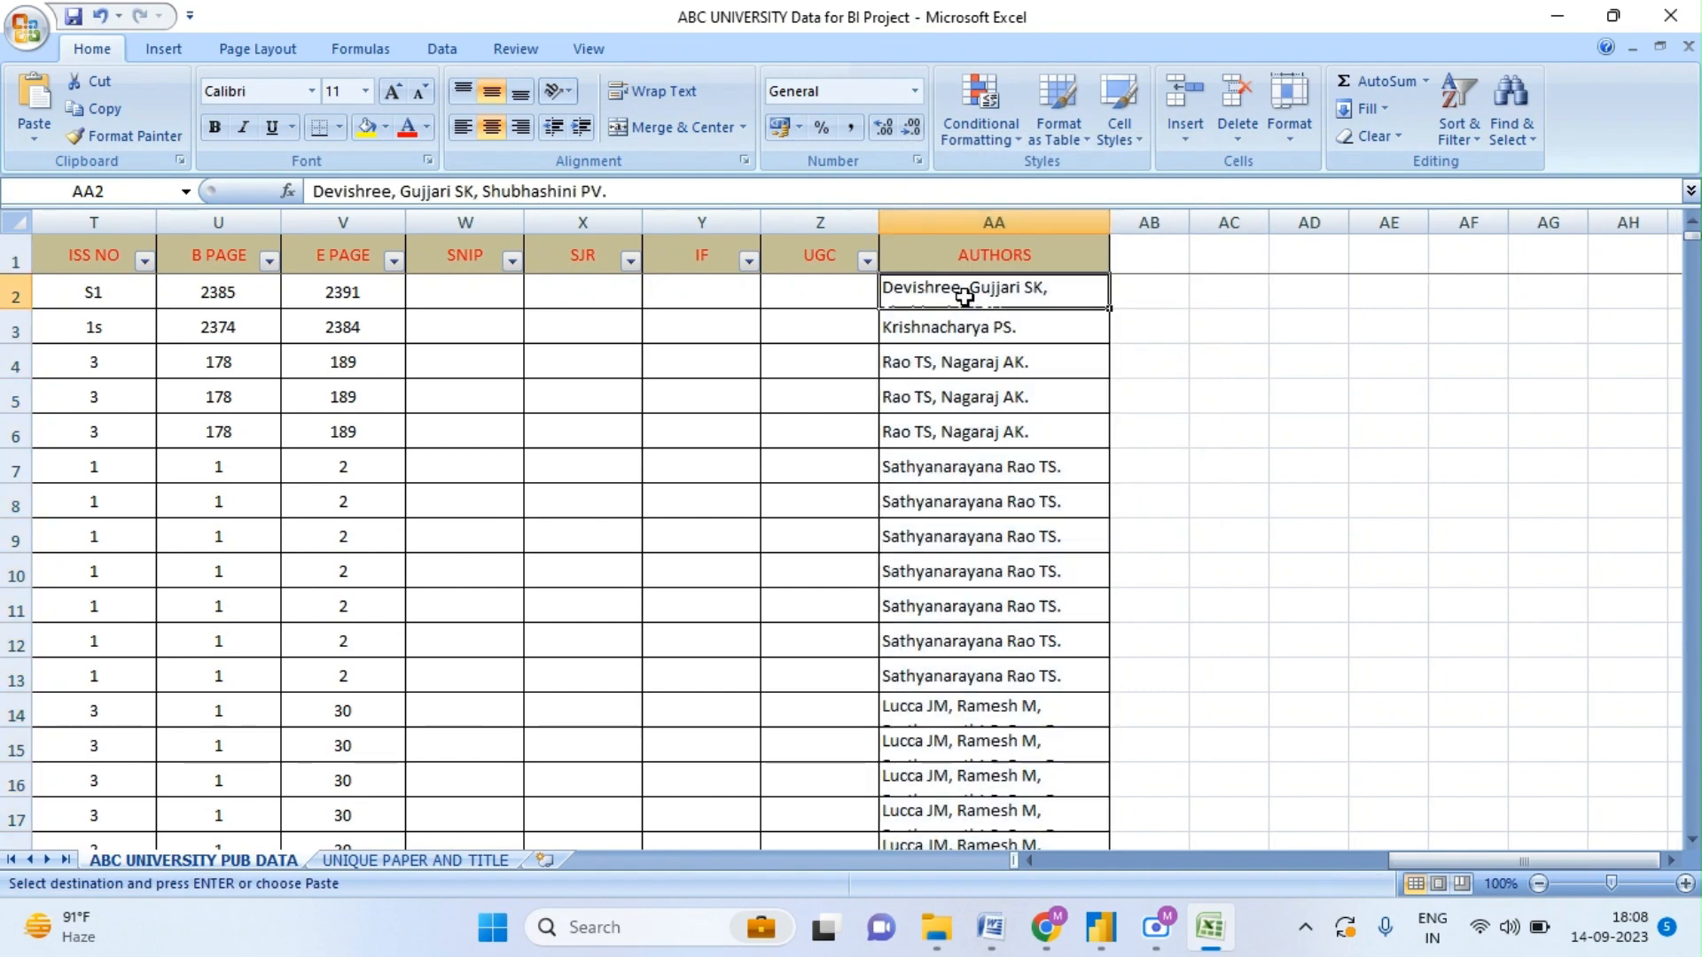
key("ctrl+z")
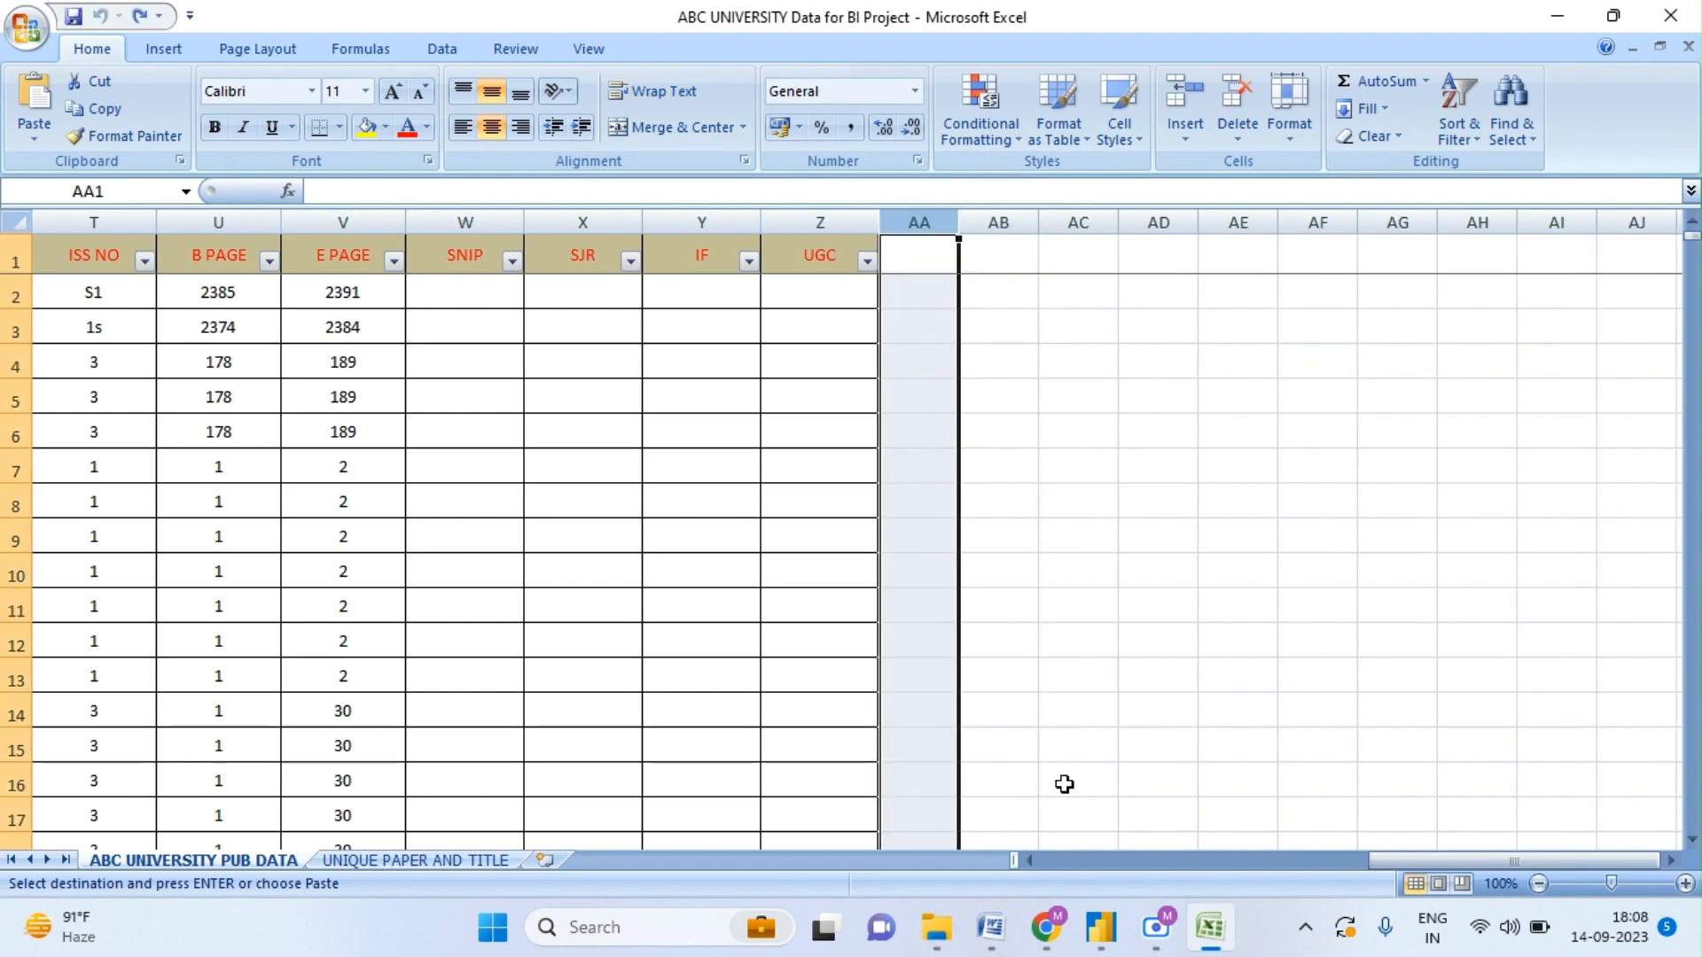
- Switch to Power BI Desktop and open the ABC UNIVERSITY PUB DATA table in the Power Query Editor for editing
mouse_move(1106, 944)
left_click(1098, 824)
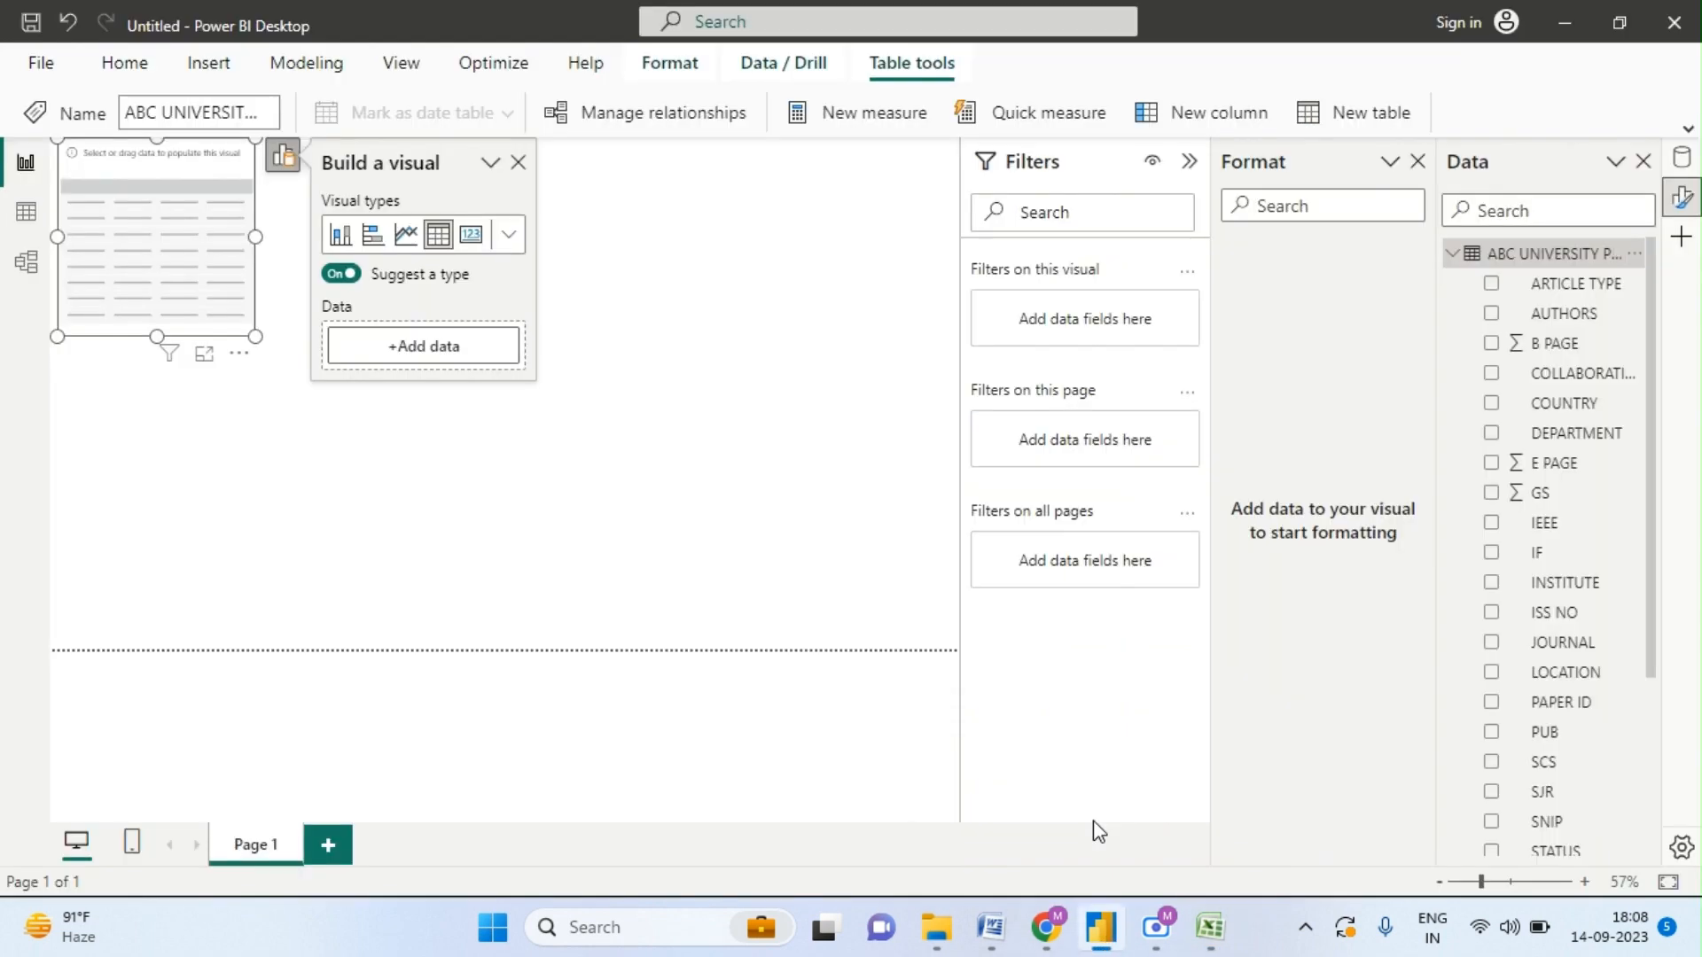
left_click(411, 542)
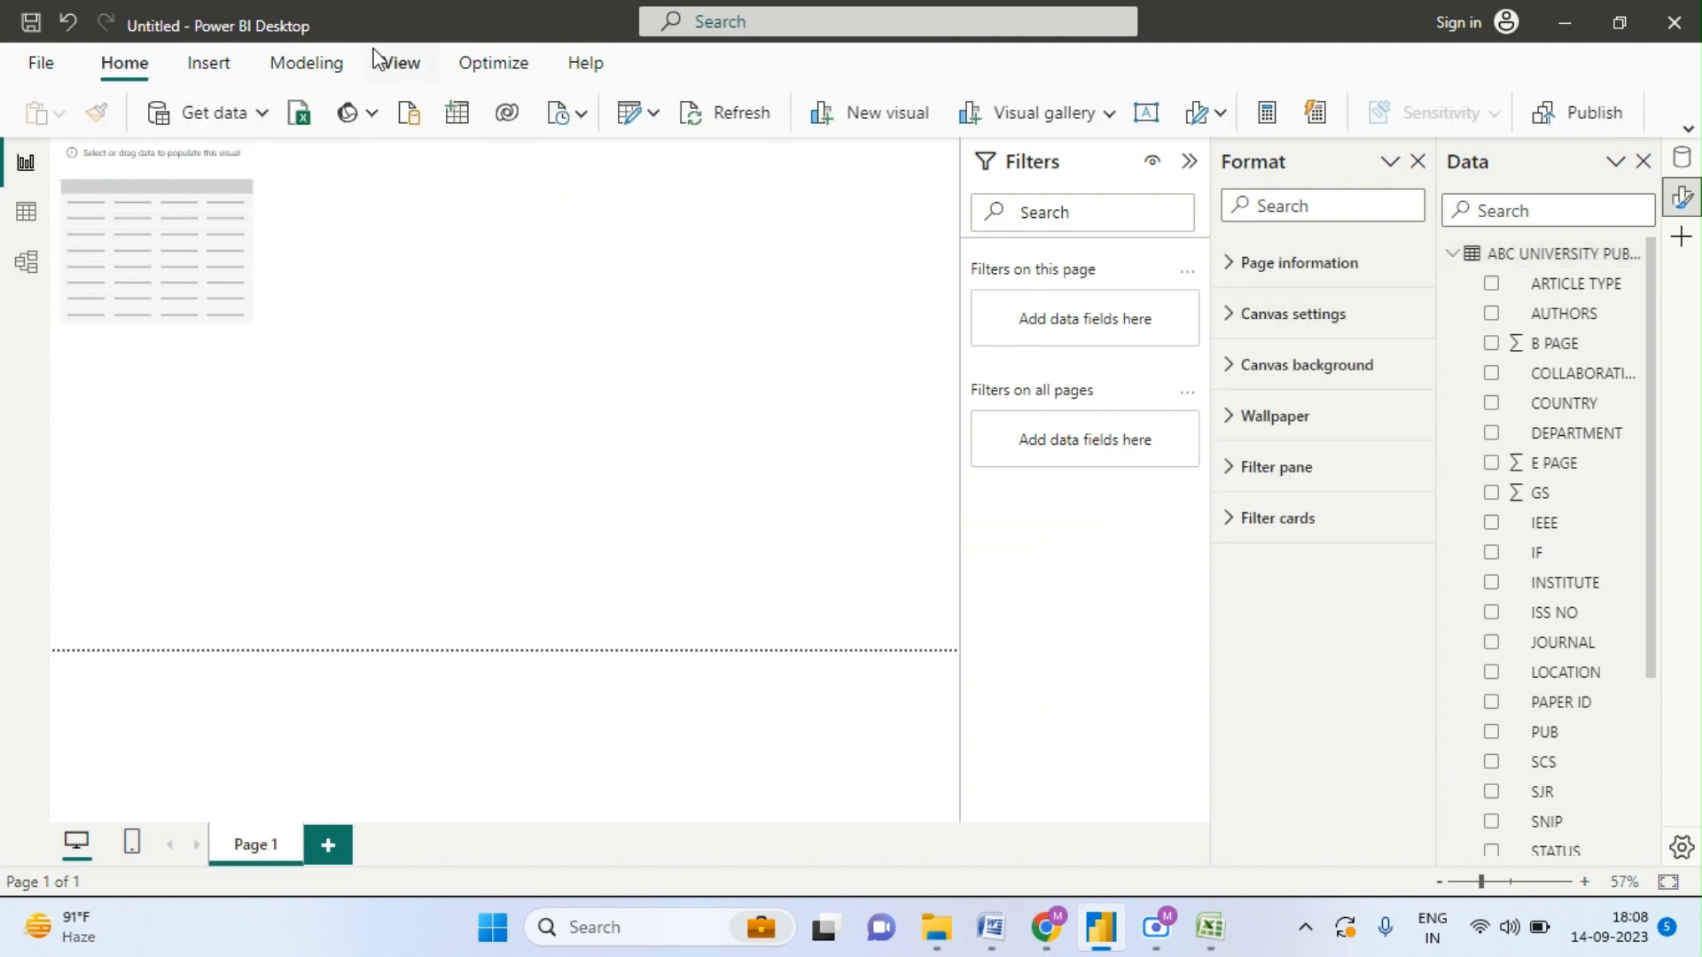
left_click(394, 70)
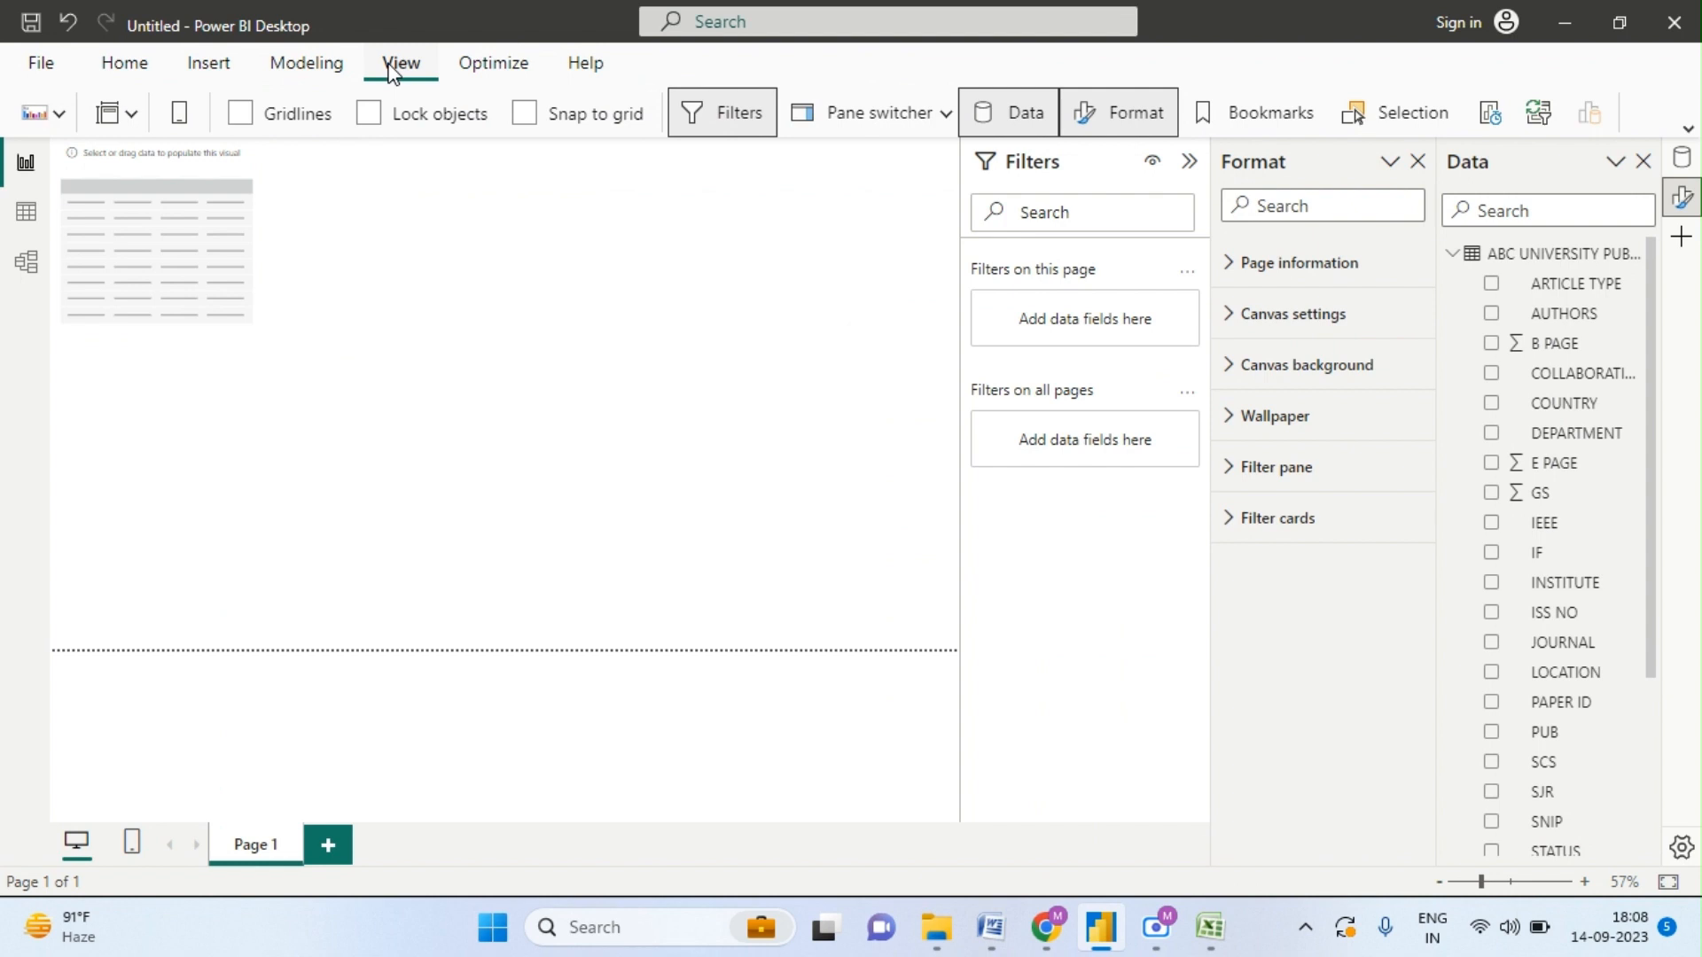
right_click(1461, 260)
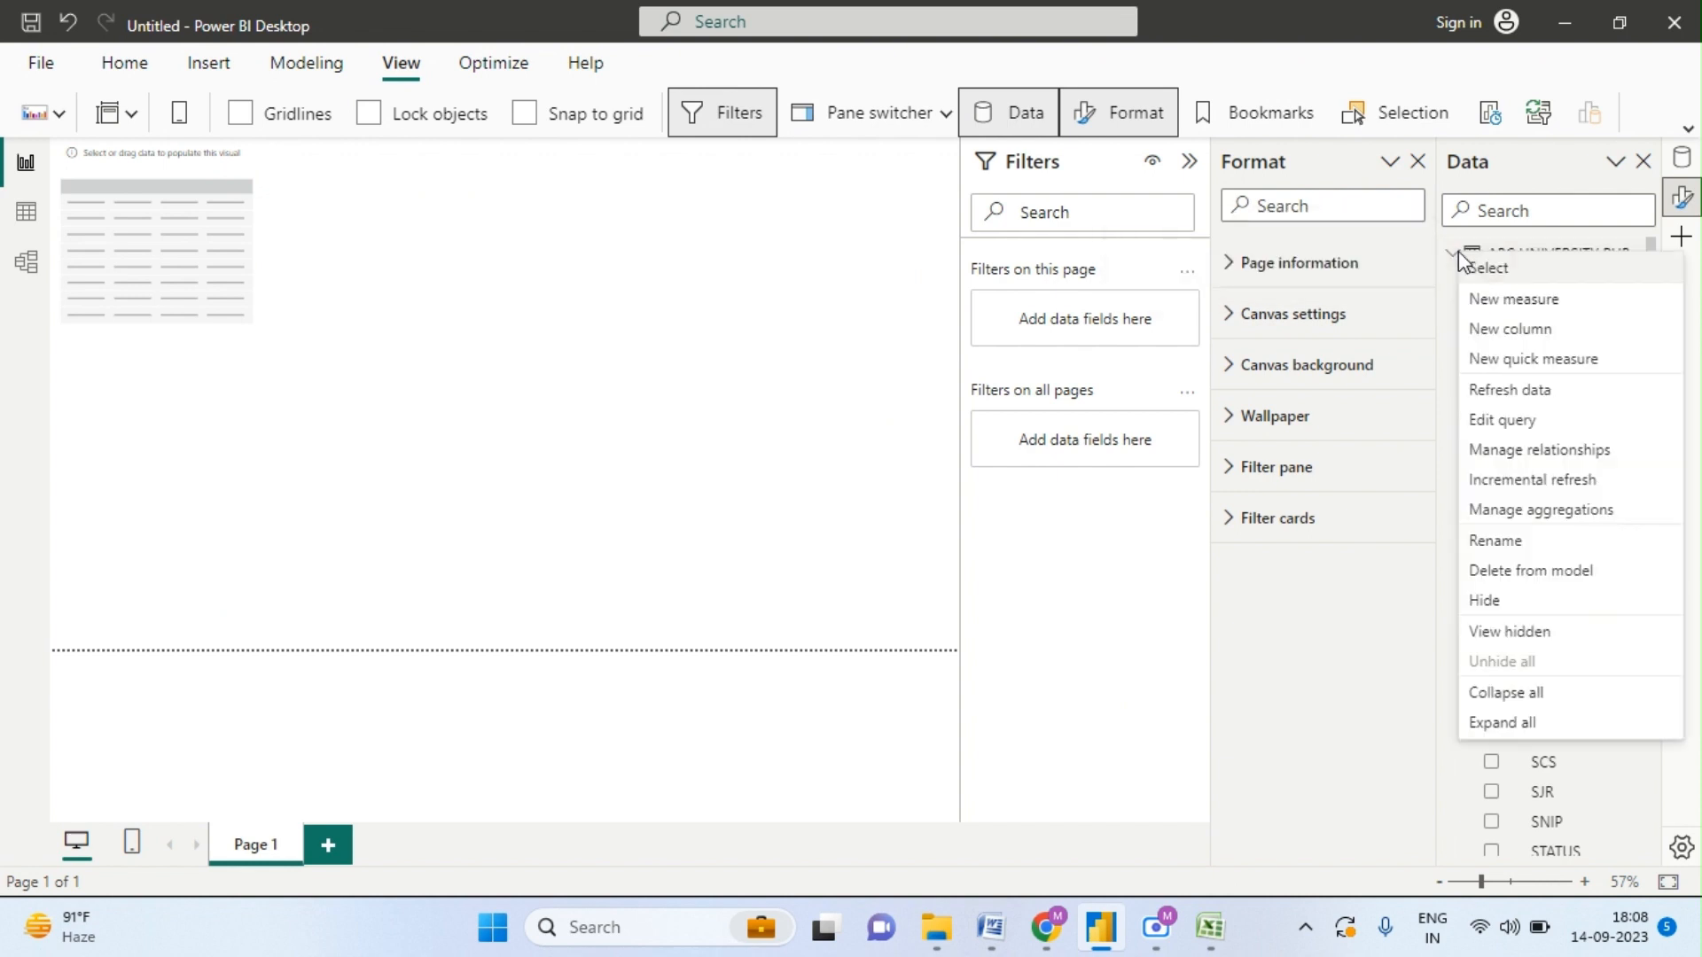
left_click(1498, 425)
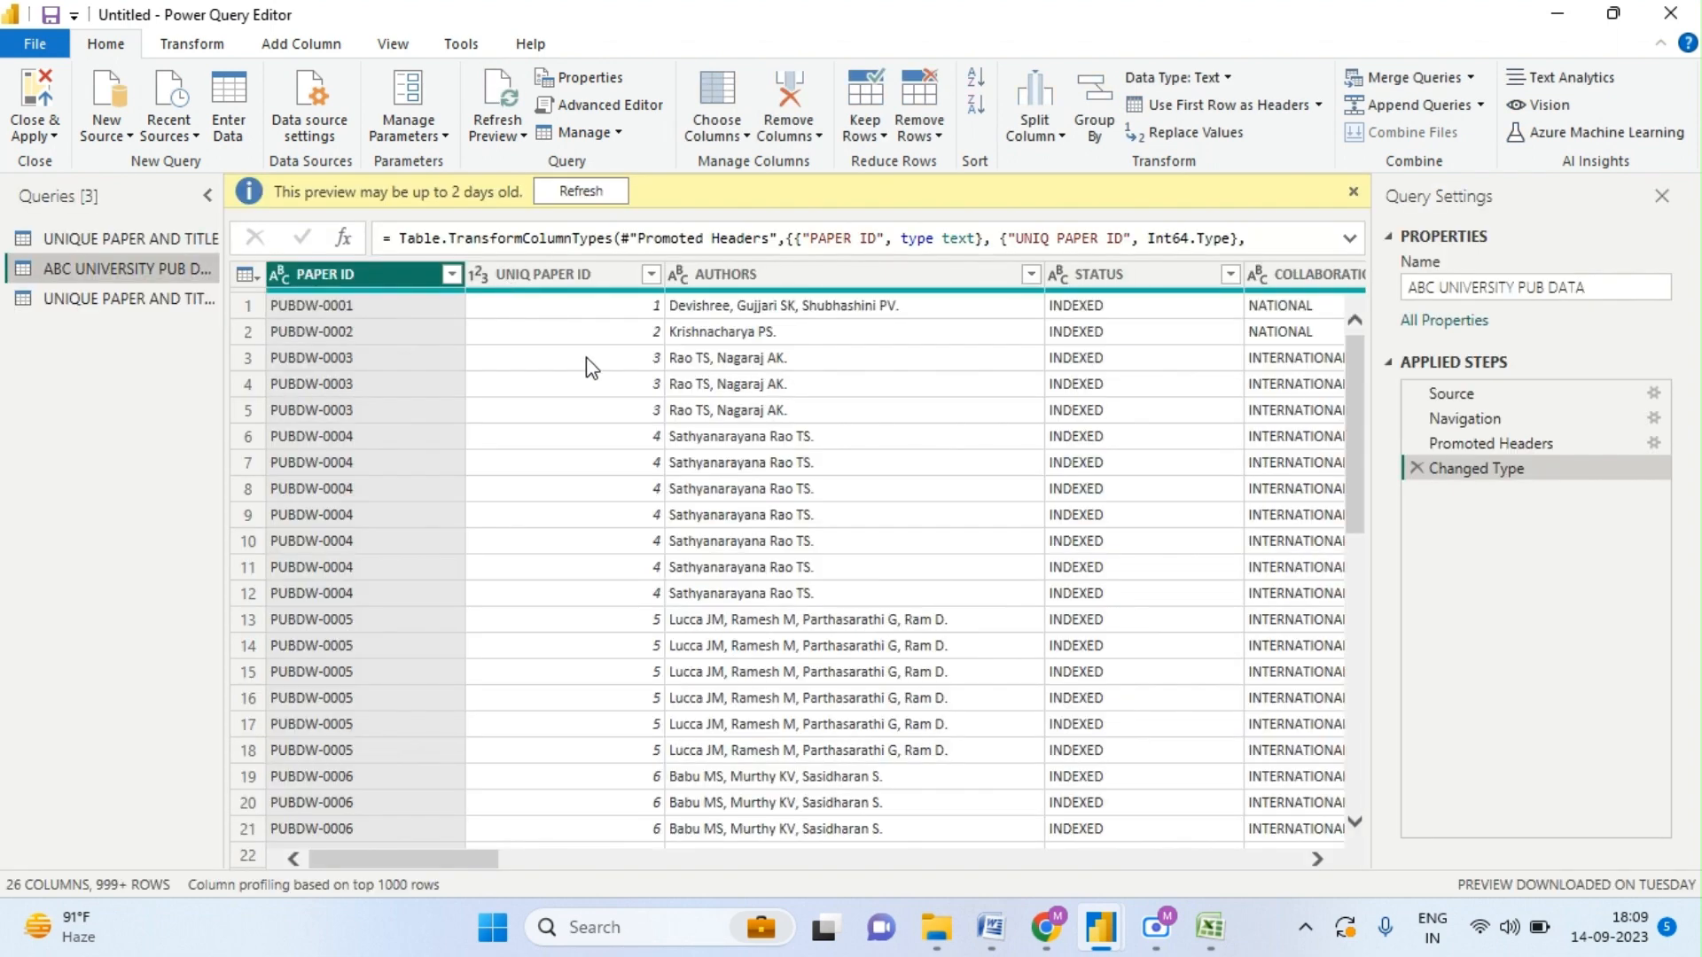
- Review the delimiter choices and split-at options of Split Column by Delimiter without applying a split
left_click(587, 358)
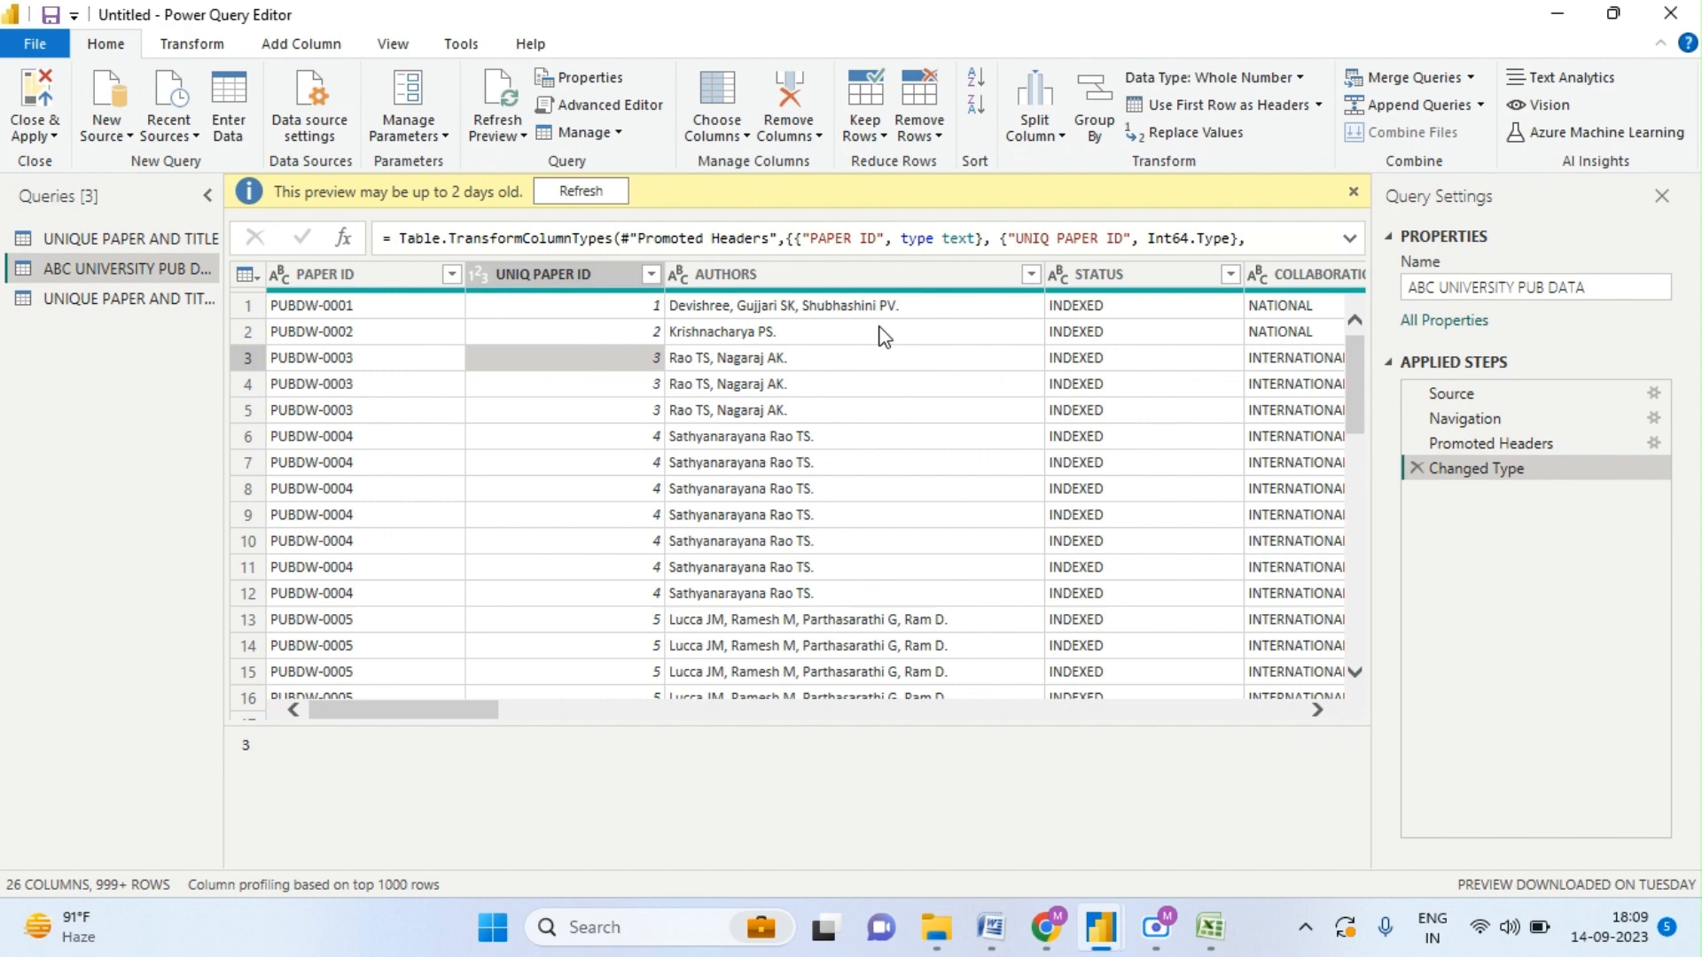
left_click(1038, 124)
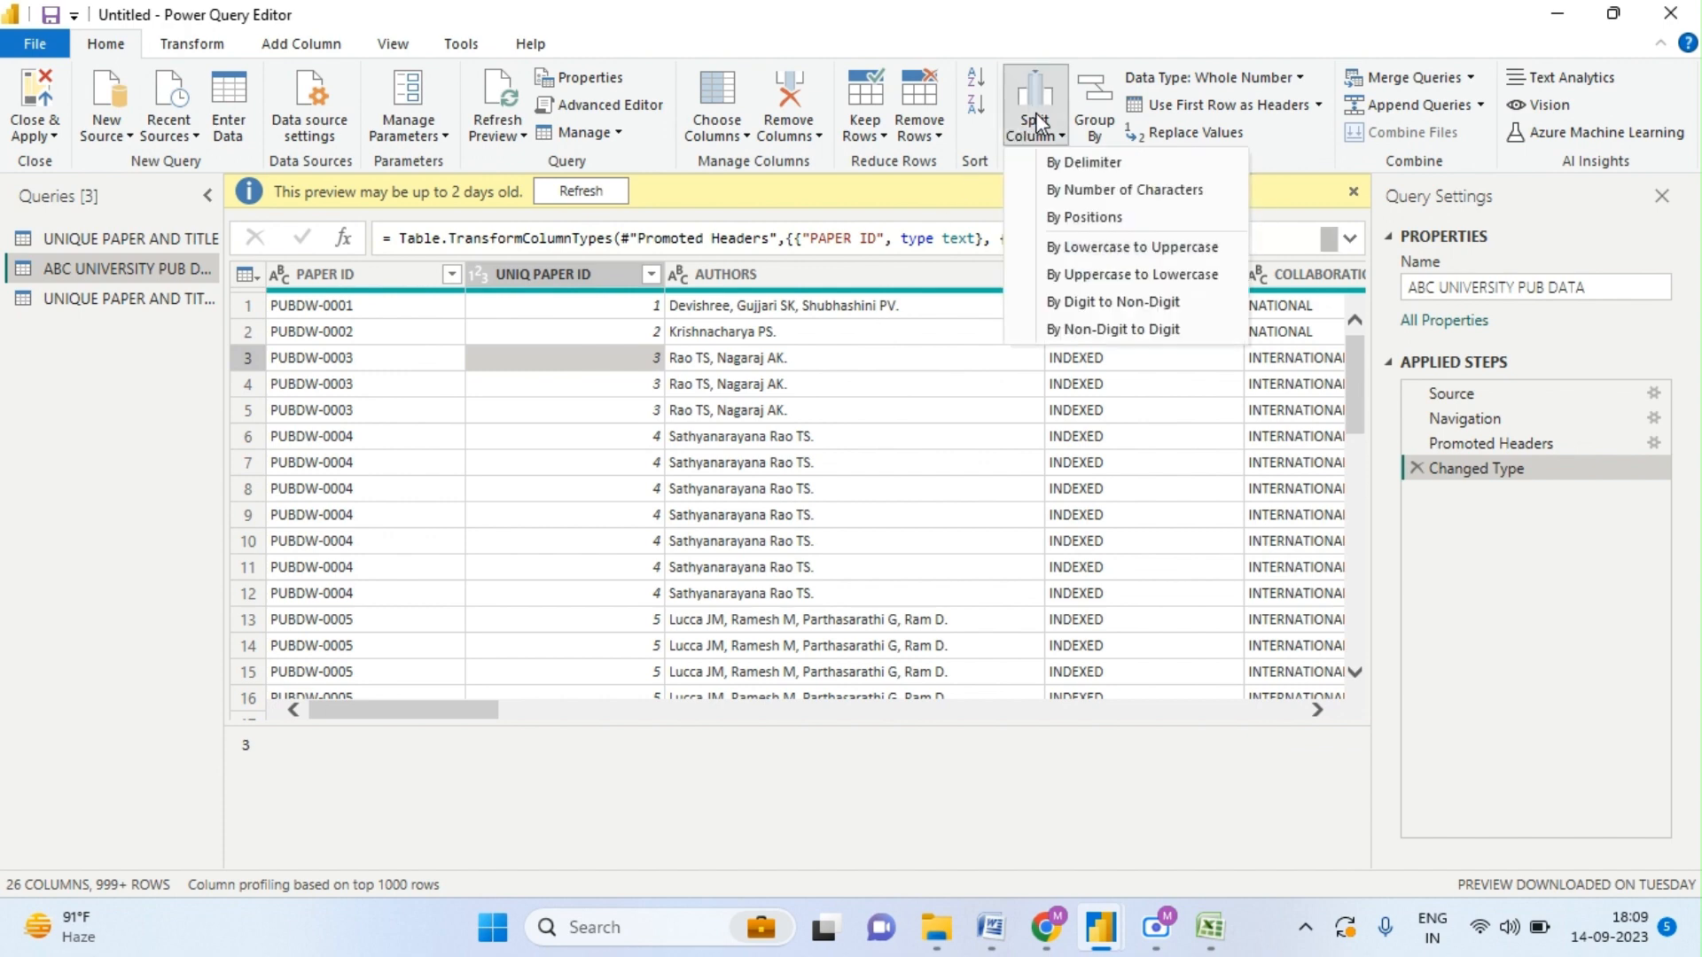
left_click(1108, 164)
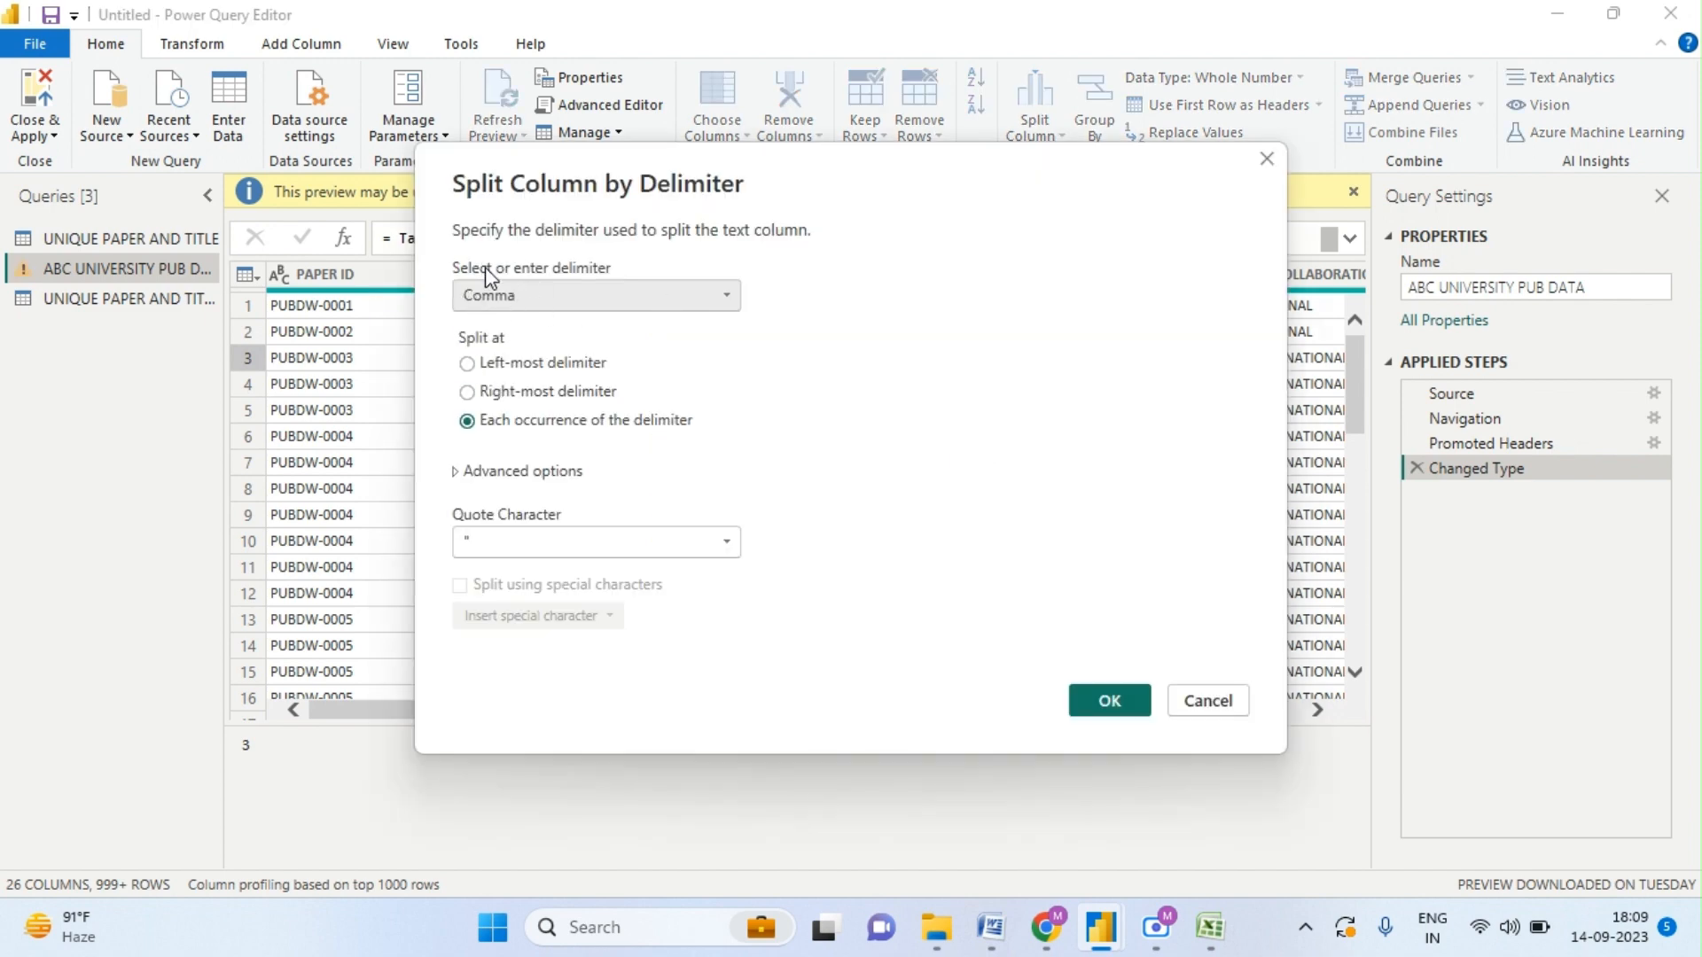
left_click(561, 301)
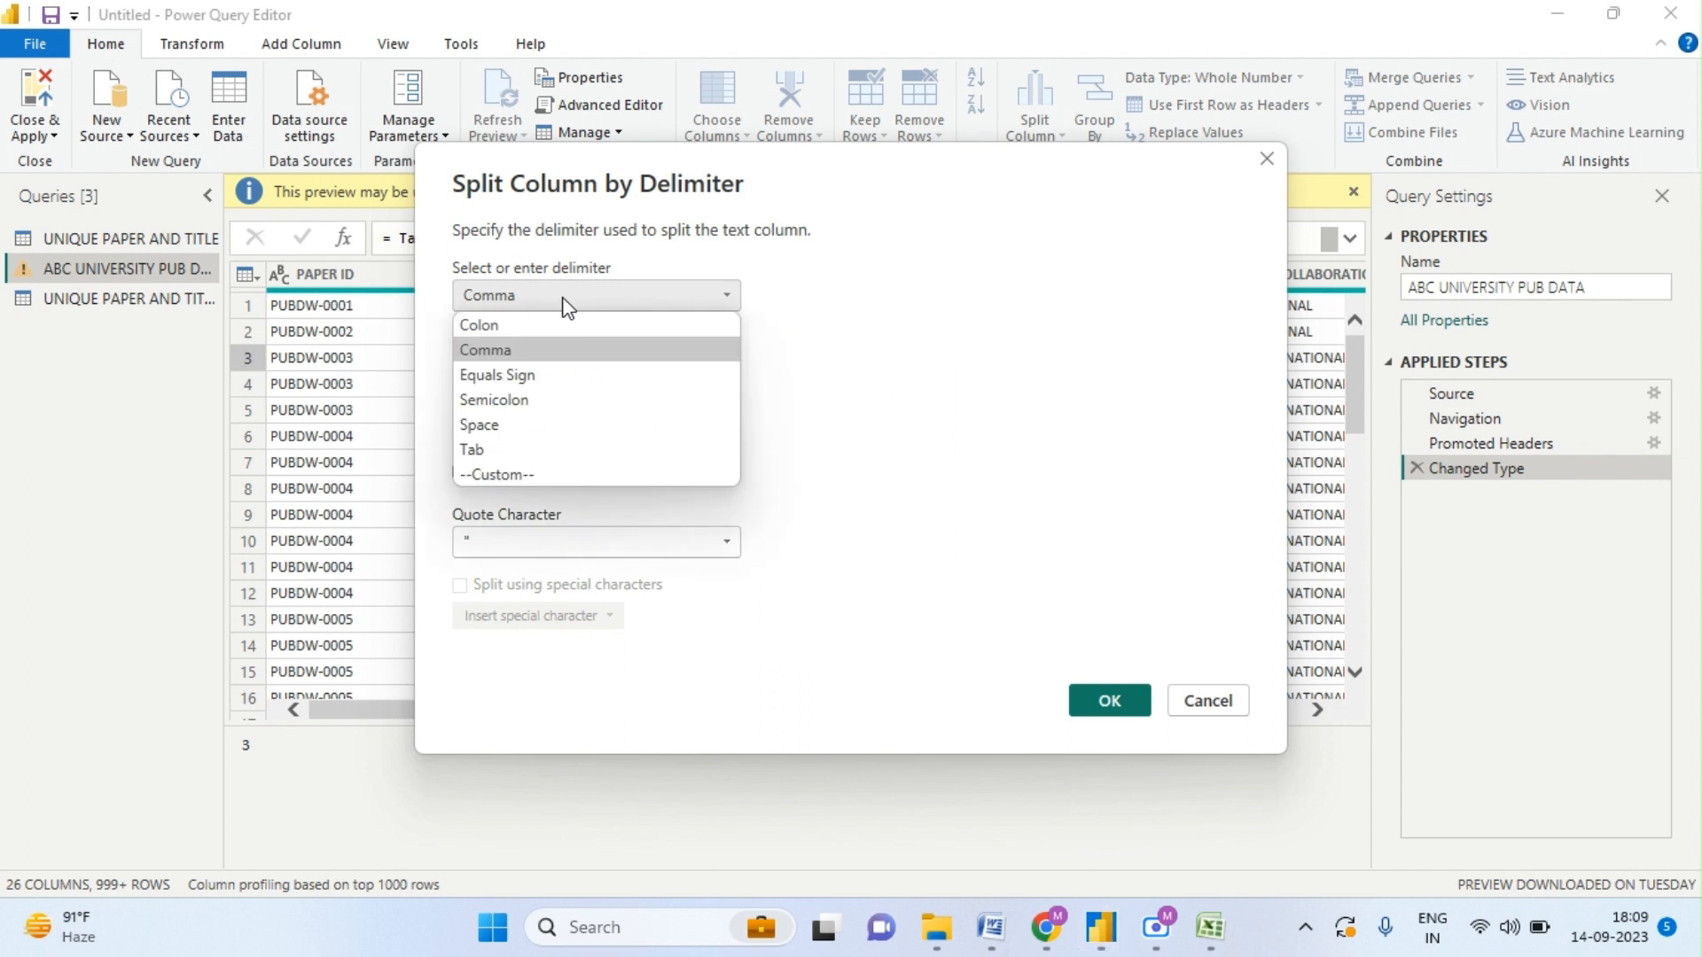
left_click(567, 306)
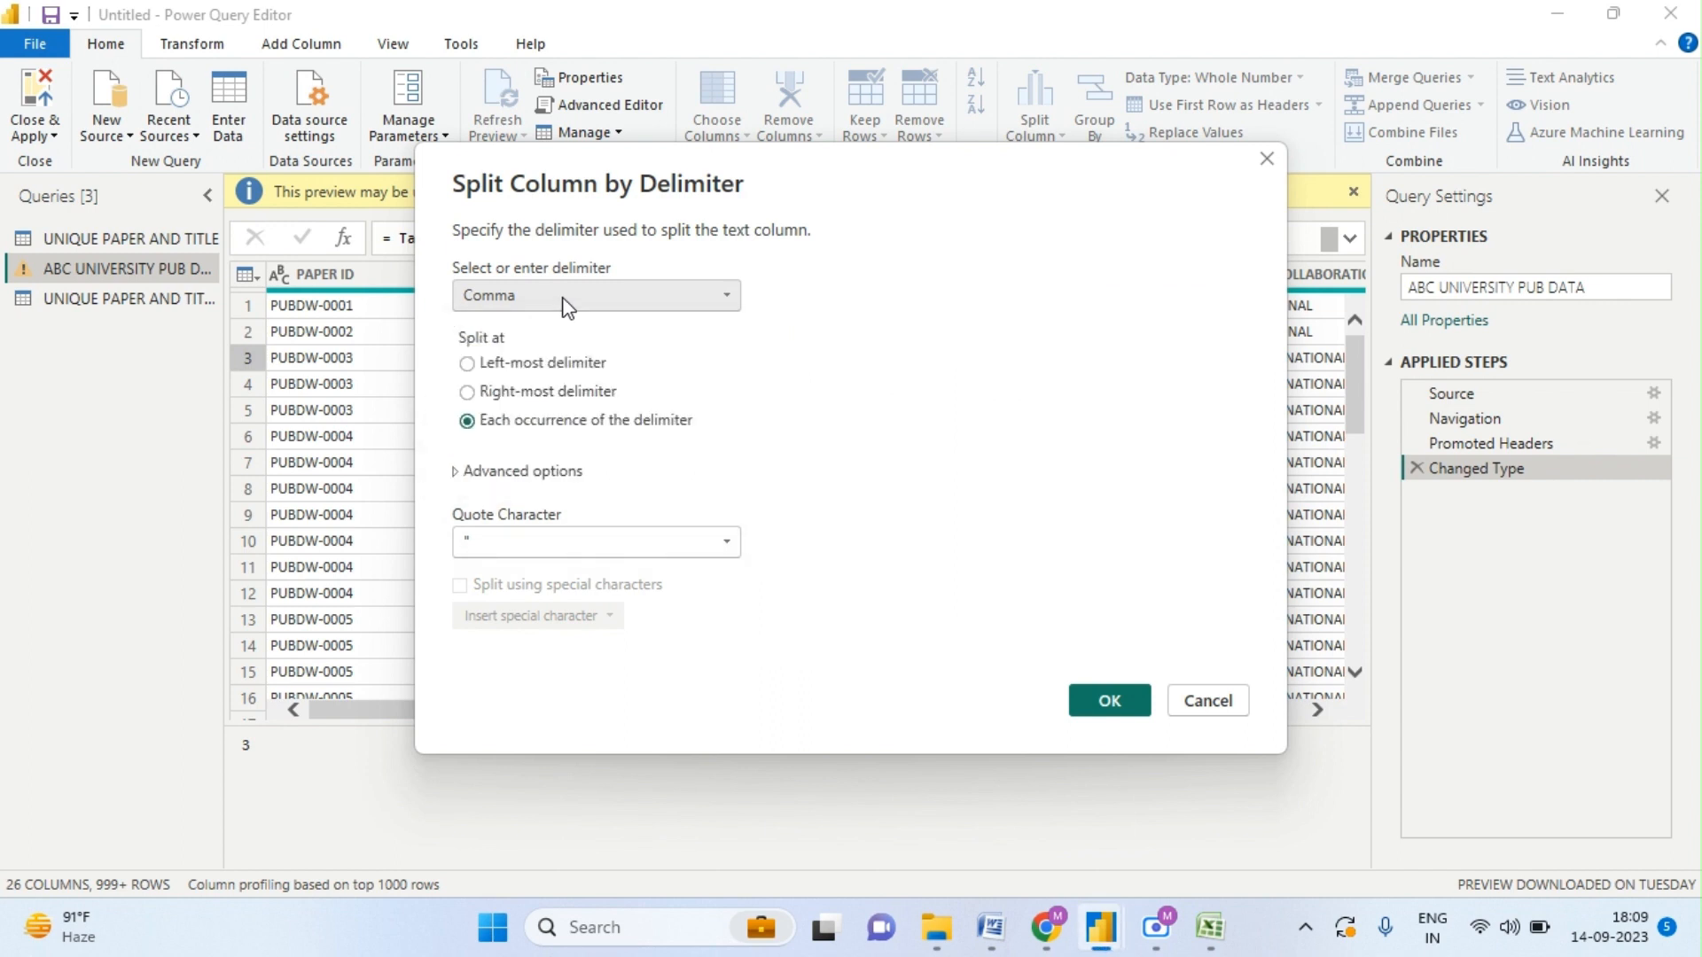
left_click(568, 305)
left_click(564, 302)
left_click(564, 302)
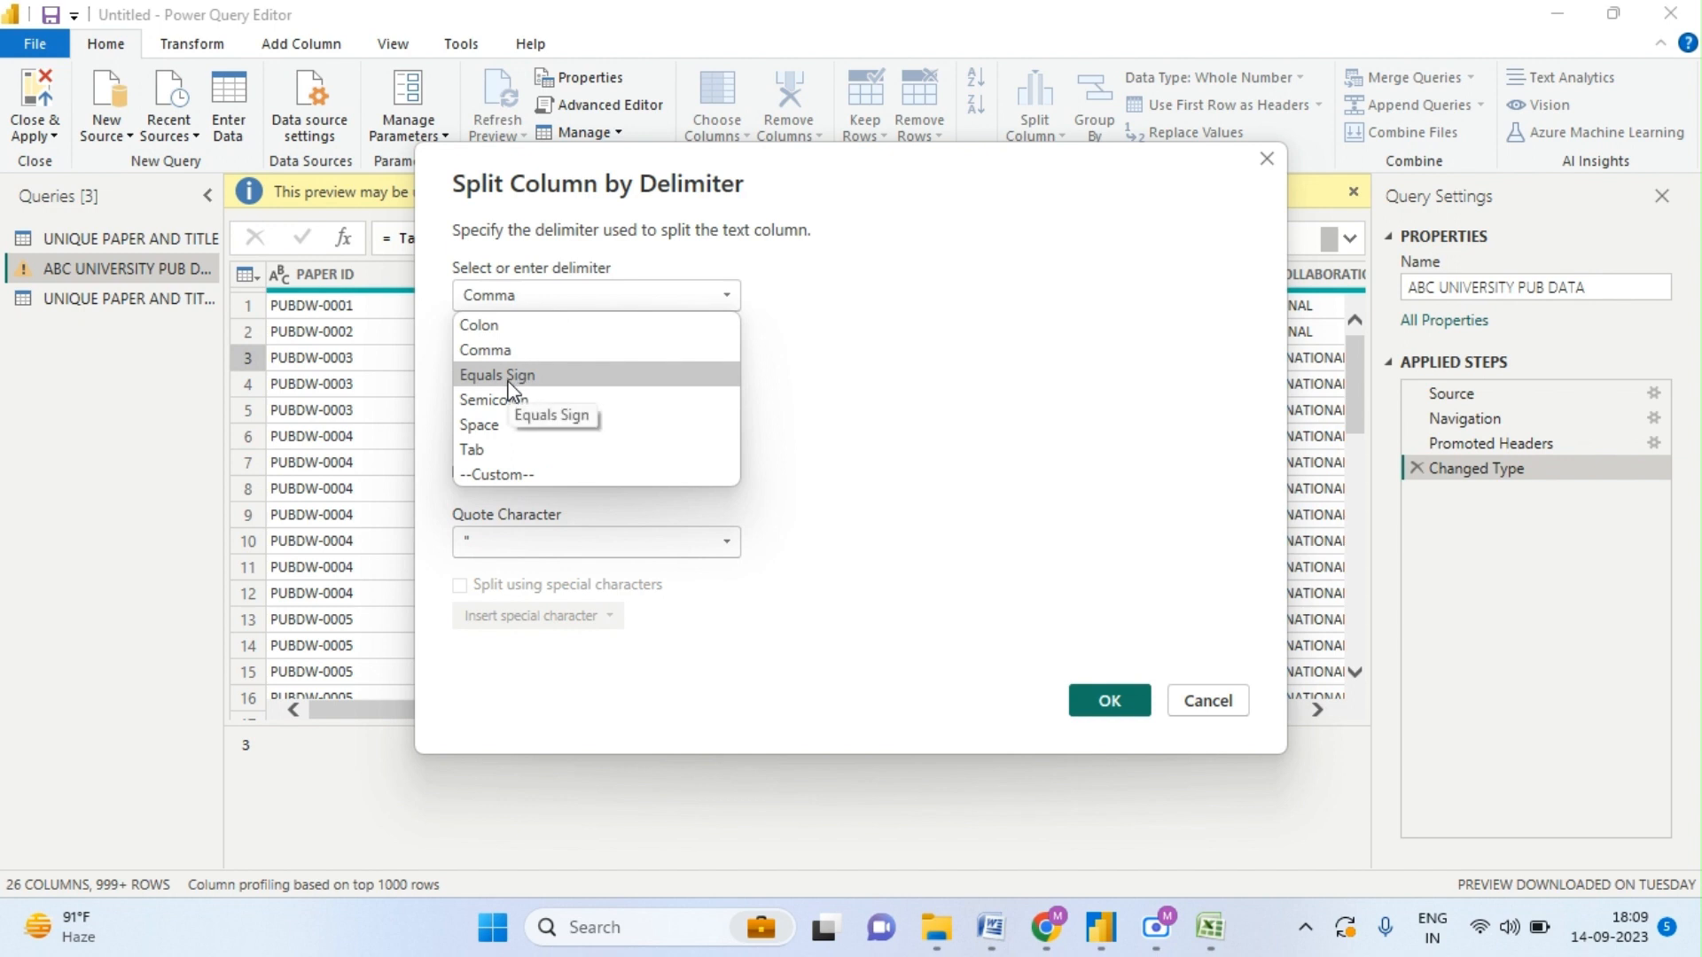
left_click(776, 370)
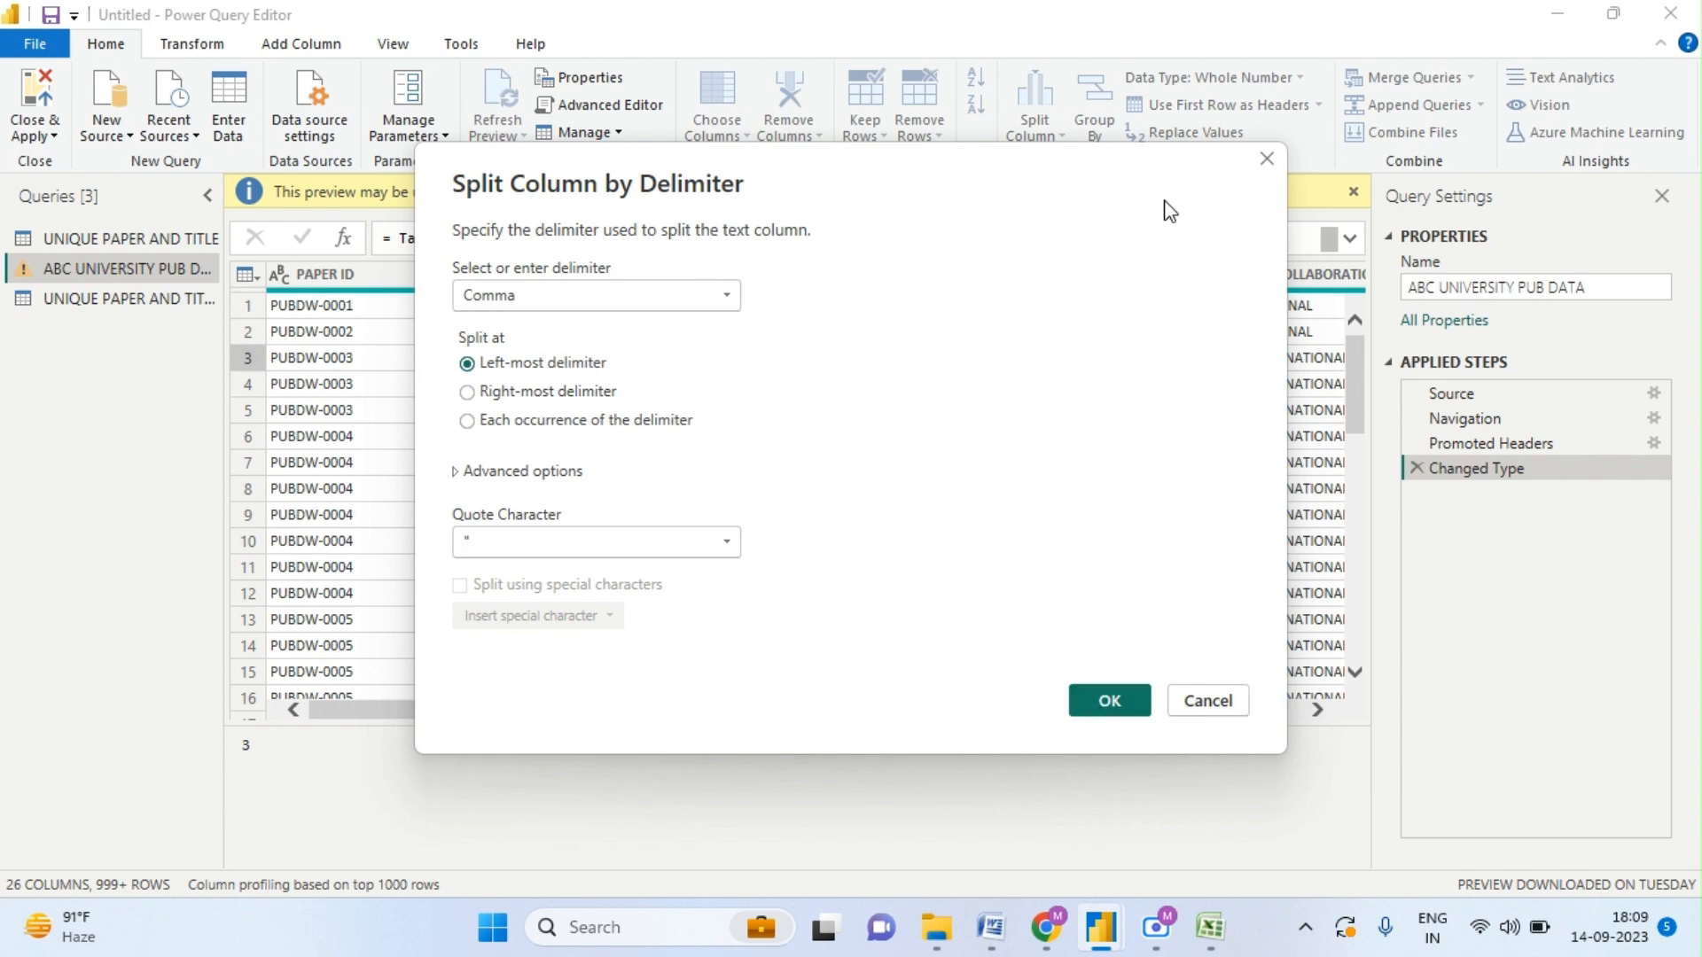
left_click(1266, 158)
left_click(812, 470)
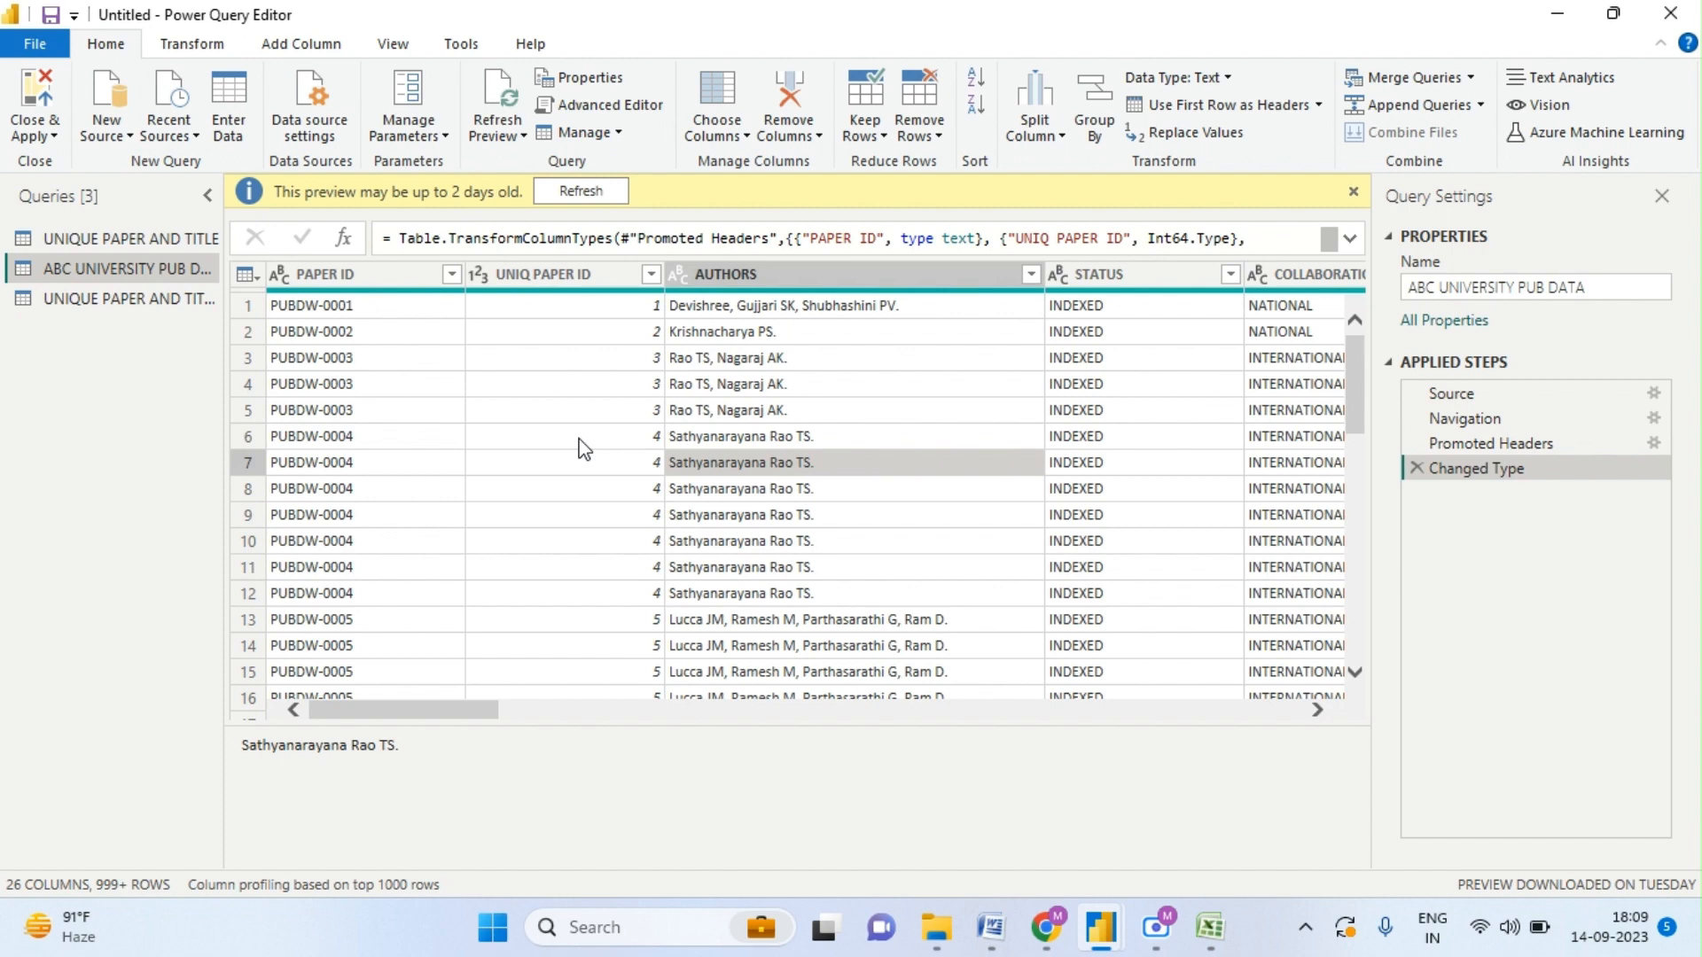
- Switch to the PROJECT - STEPS Word document and review the "Join, Delimit, Concatenate Data" item under Data Cleaning
mouse_move(990, 927)
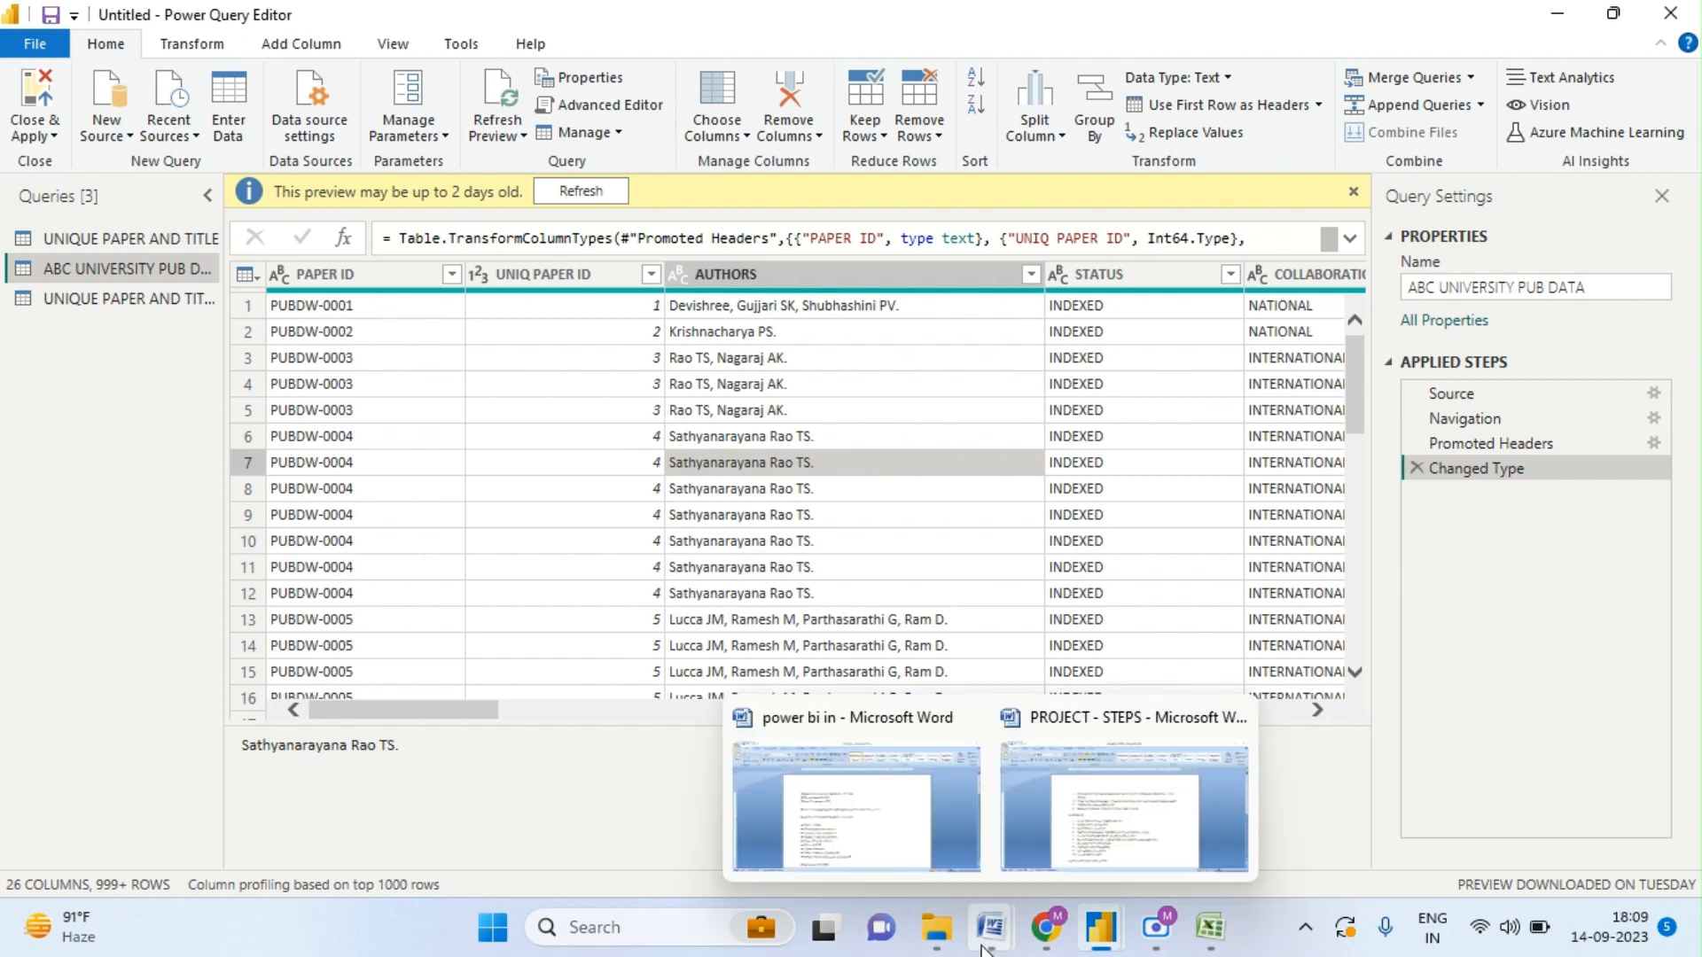
left_click(1121, 814)
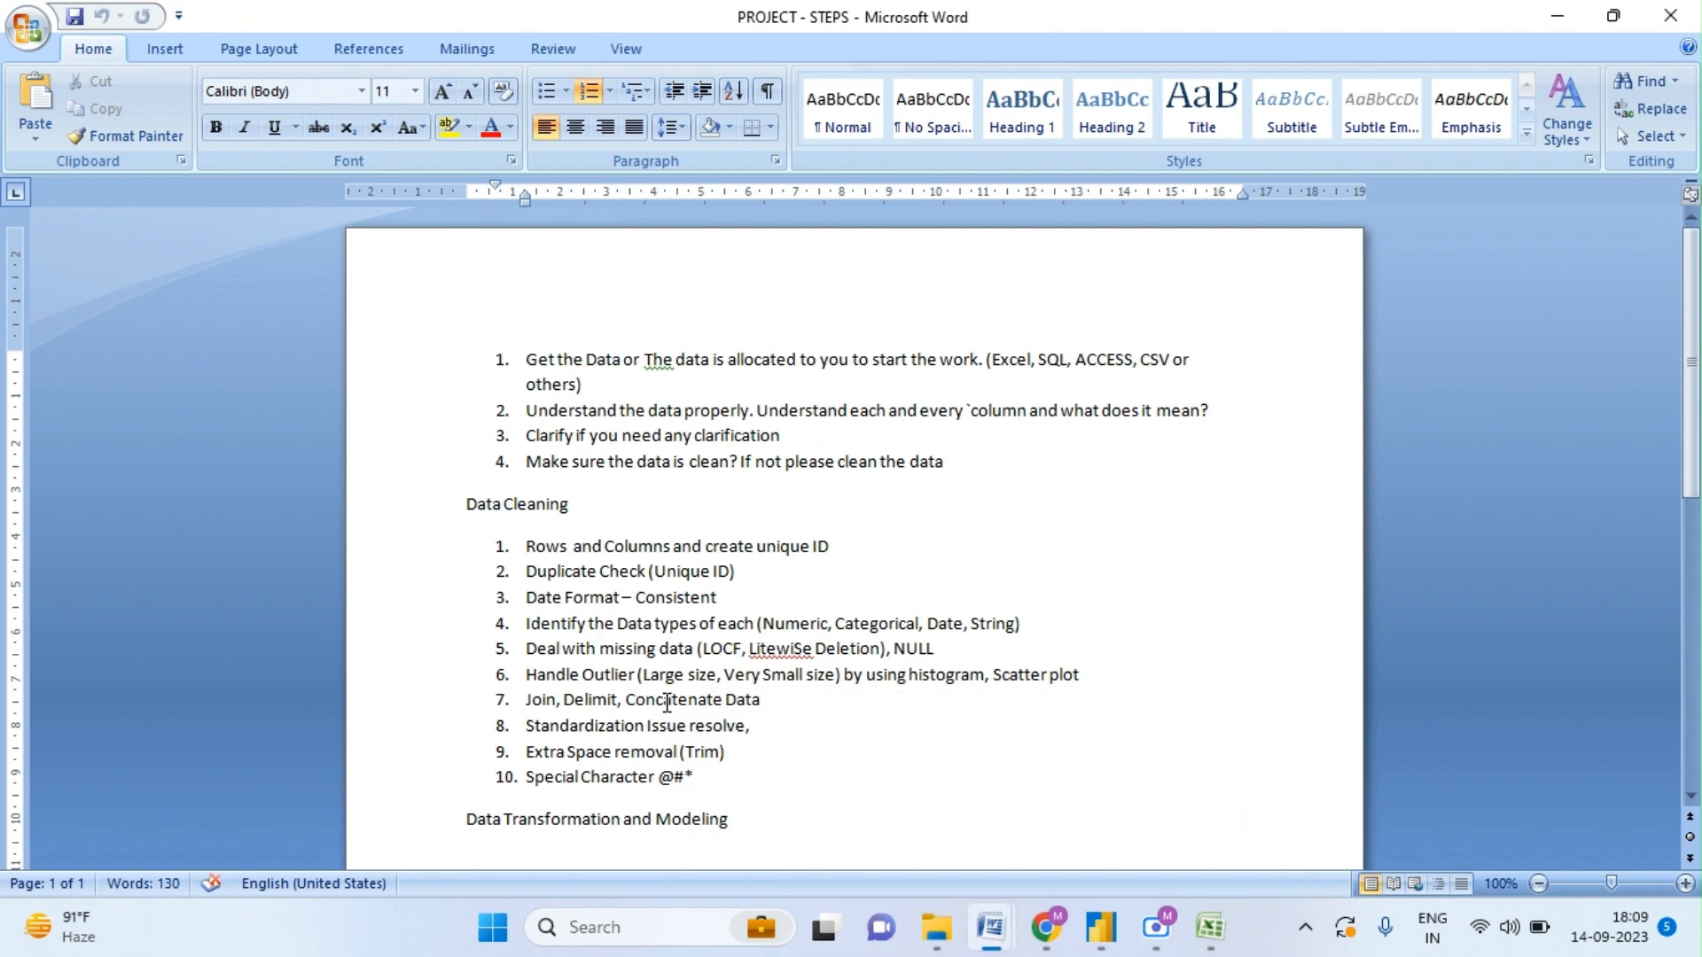
left_click(795, 703)
double_click(660, 700)
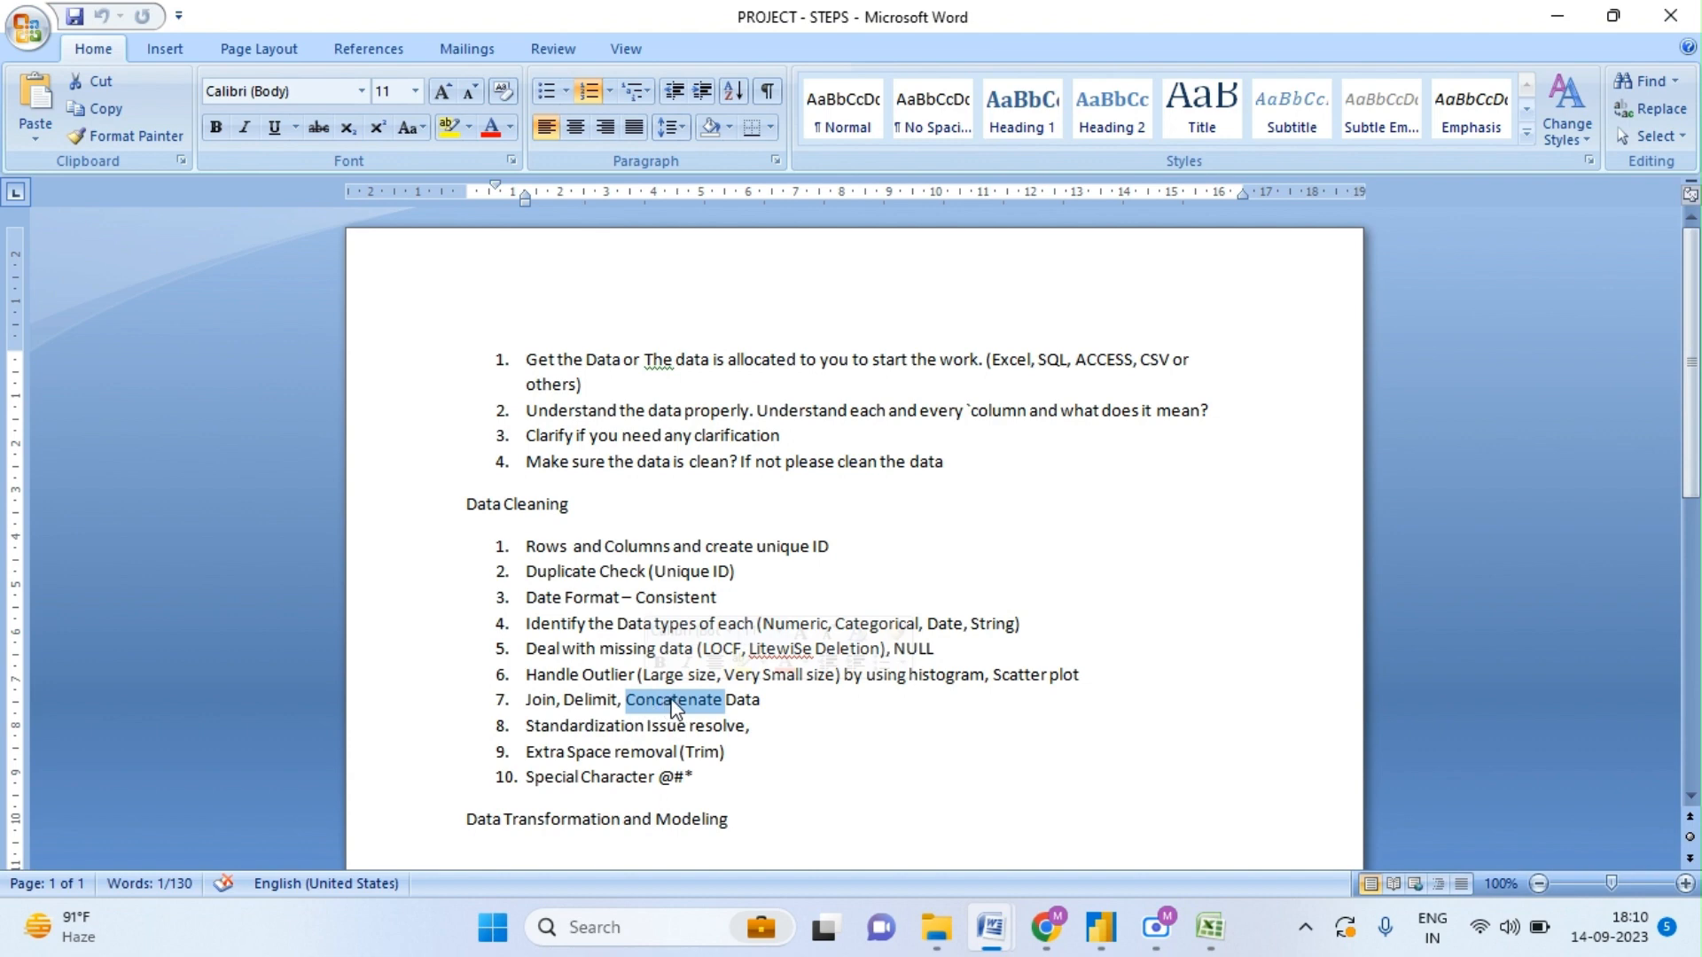
left_click(652, 702)
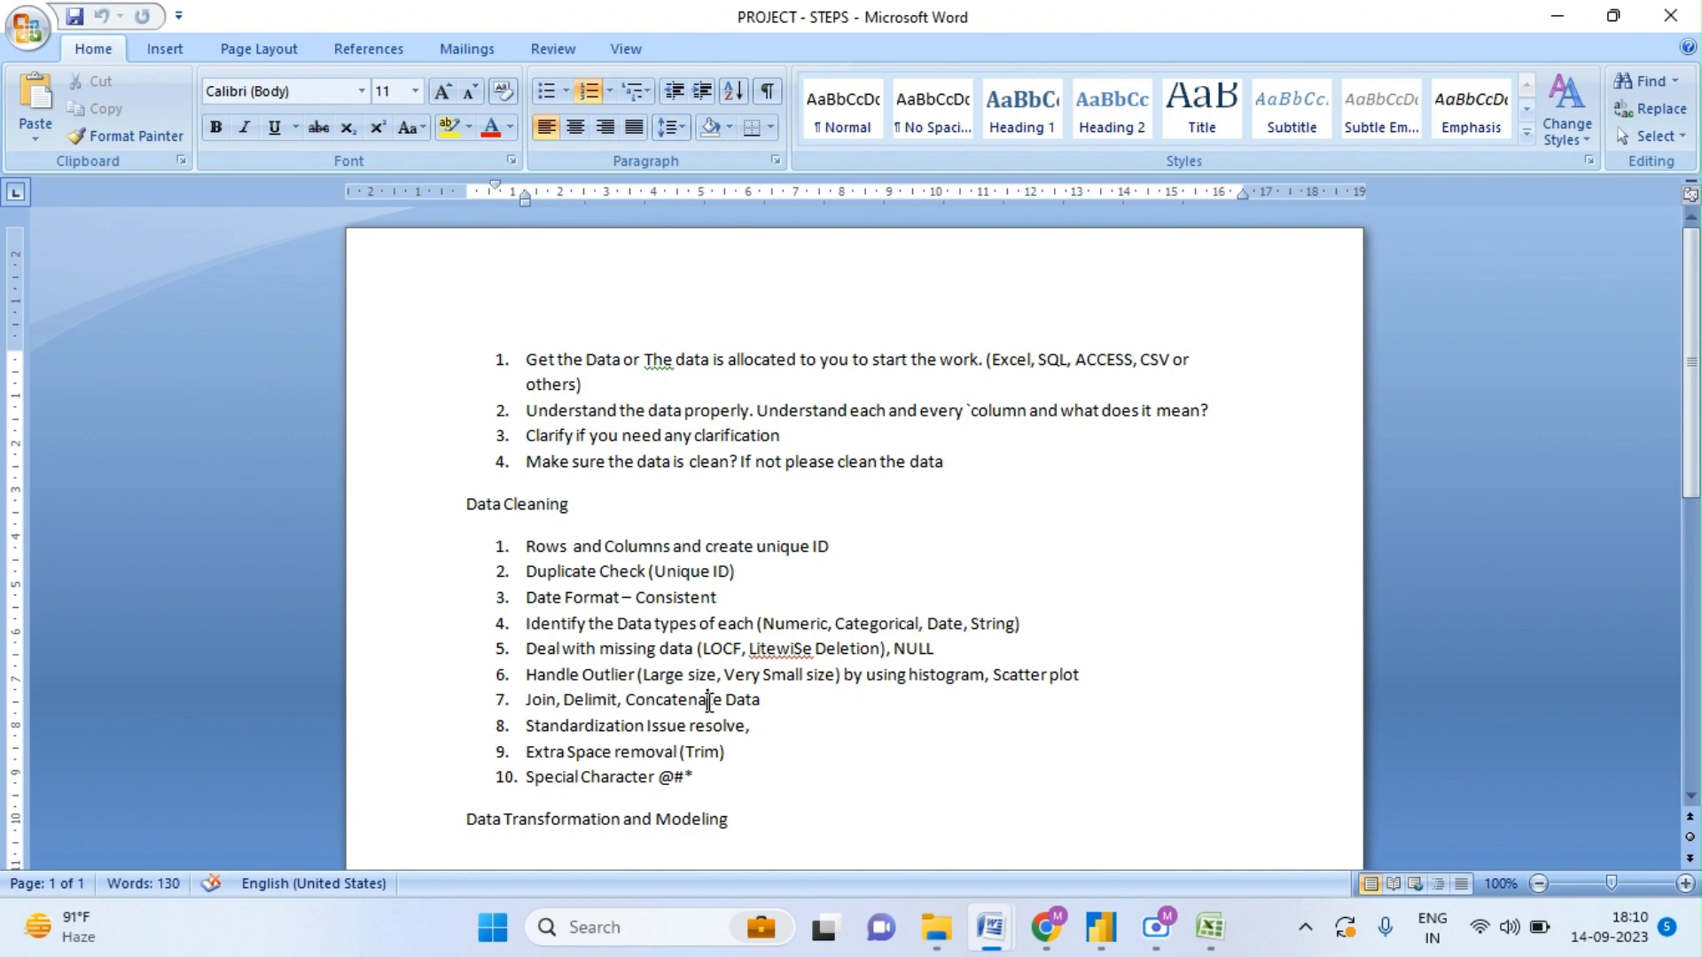
- Switch to the Power Query Editor and locate the B PAGE and E PAGE columns in the ABC UNIVERSITY PUB DATA table
mouse_move(1100, 928)
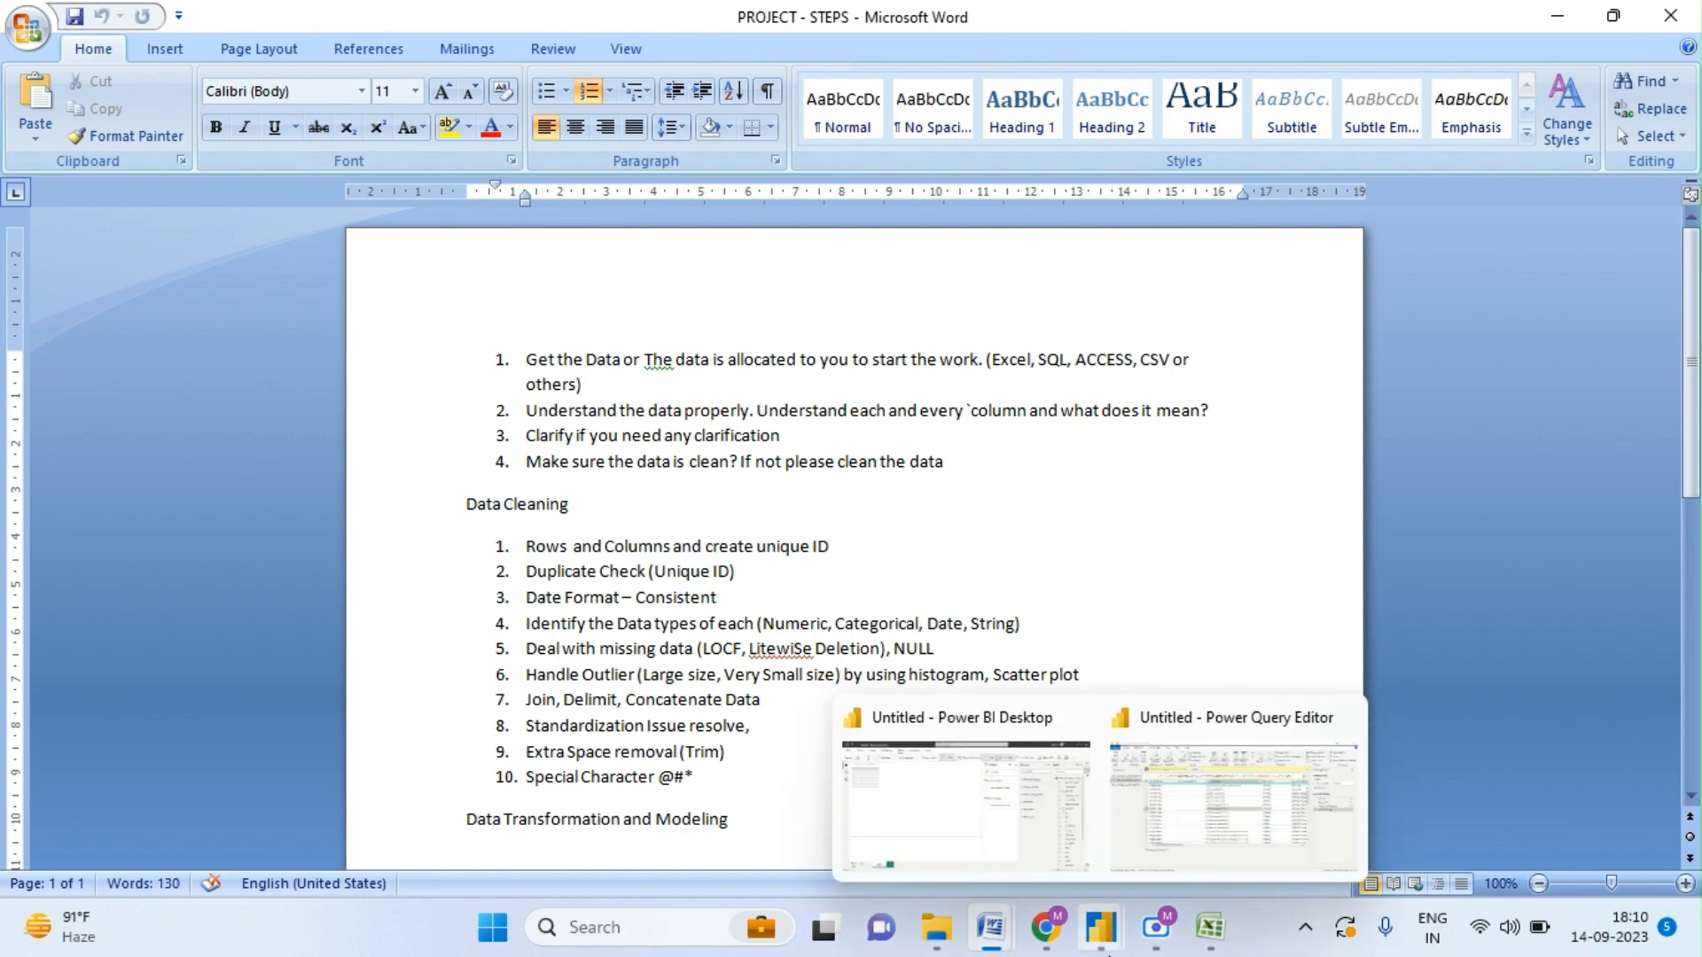
left_click(1169, 833)
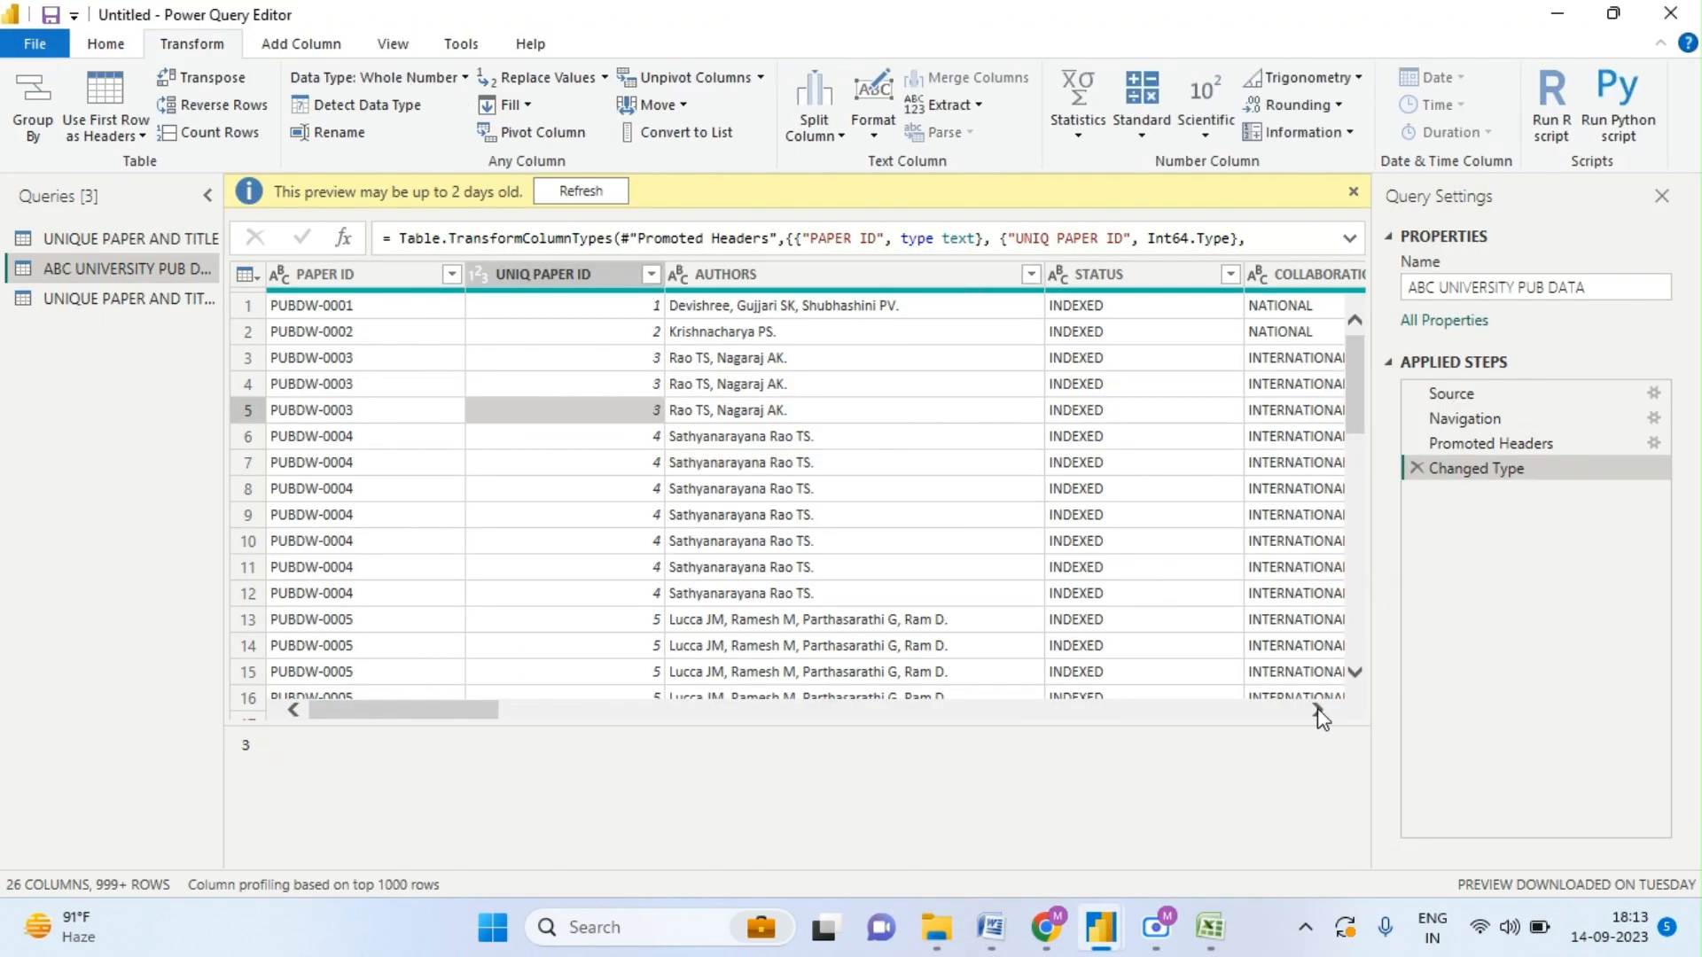
left_click(1318, 710)
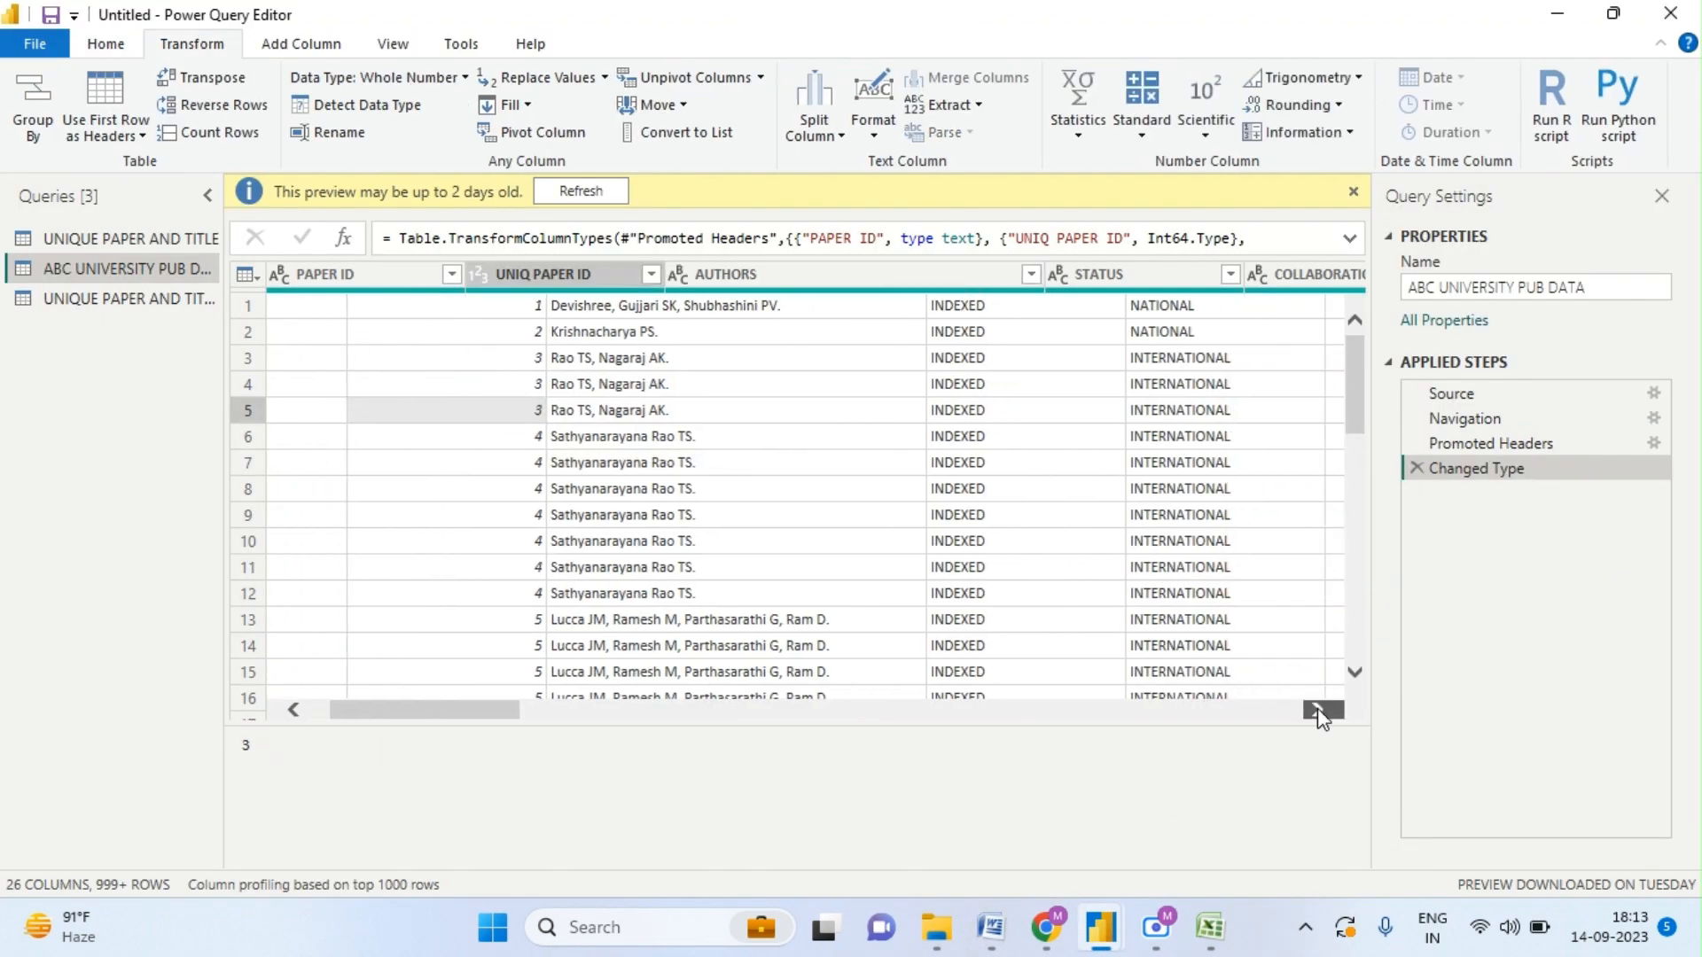
left_click(1319, 711)
left_click(1318, 711)
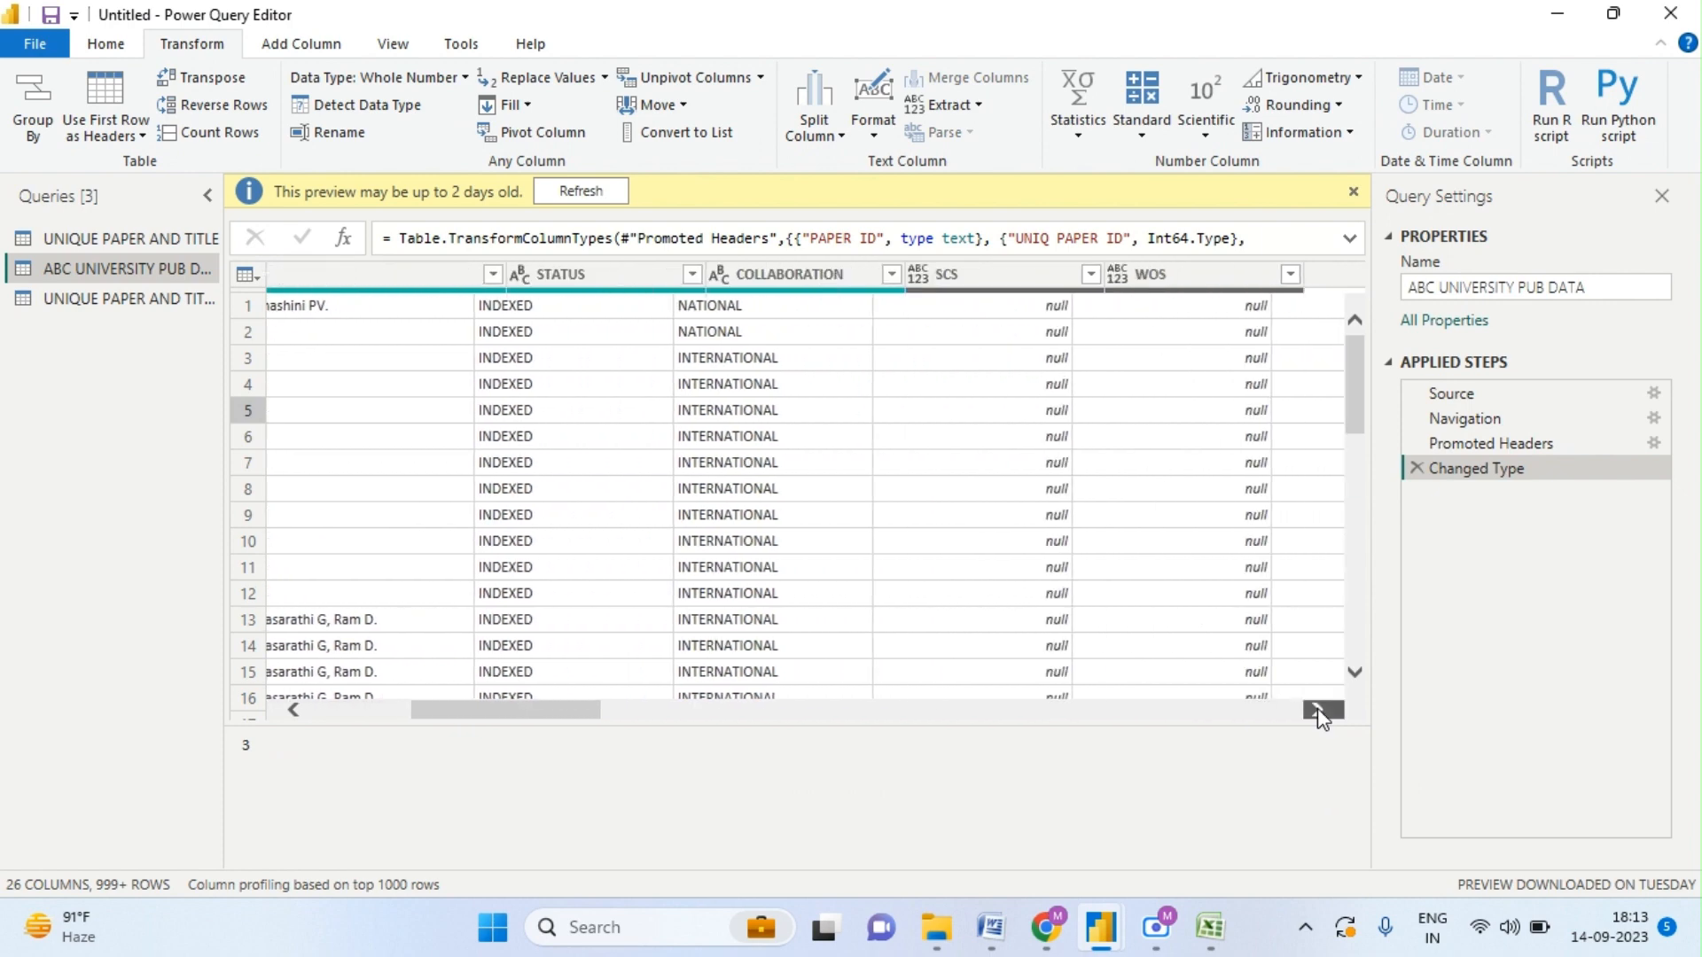
left_click(1318, 711)
left_click(1318, 711)
left_click(1318, 711)
left_click(1318, 711)
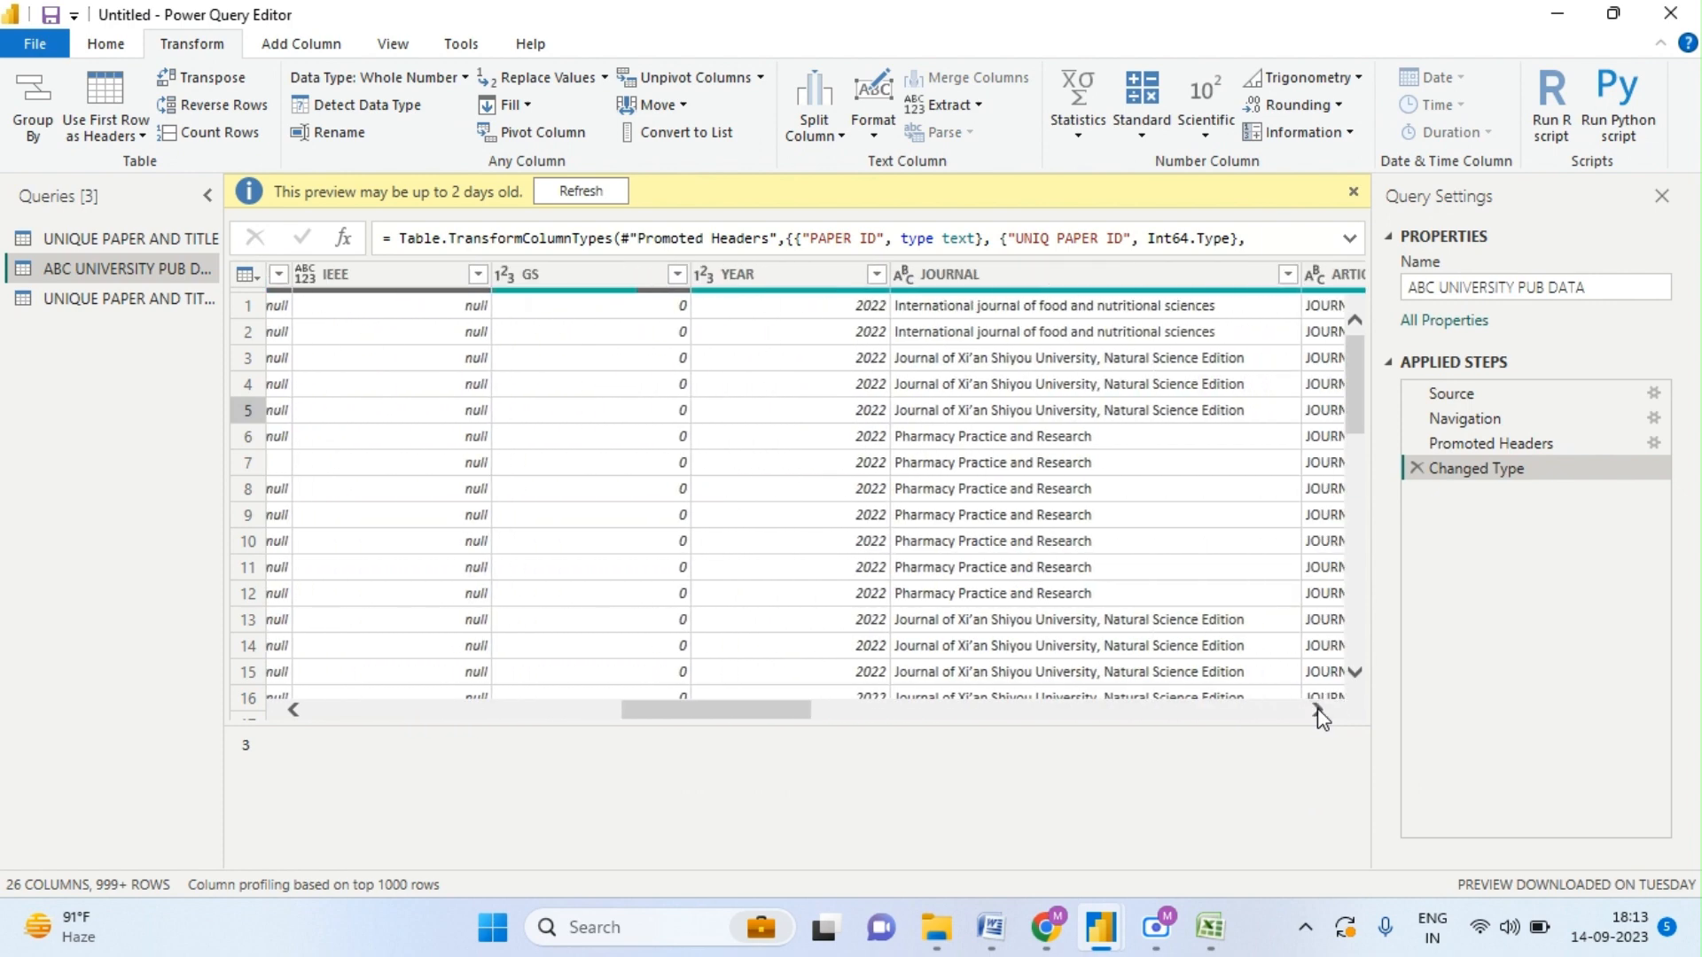
left_click(1318, 711)
left_click(1318, 711)
left_click(1318, 711)
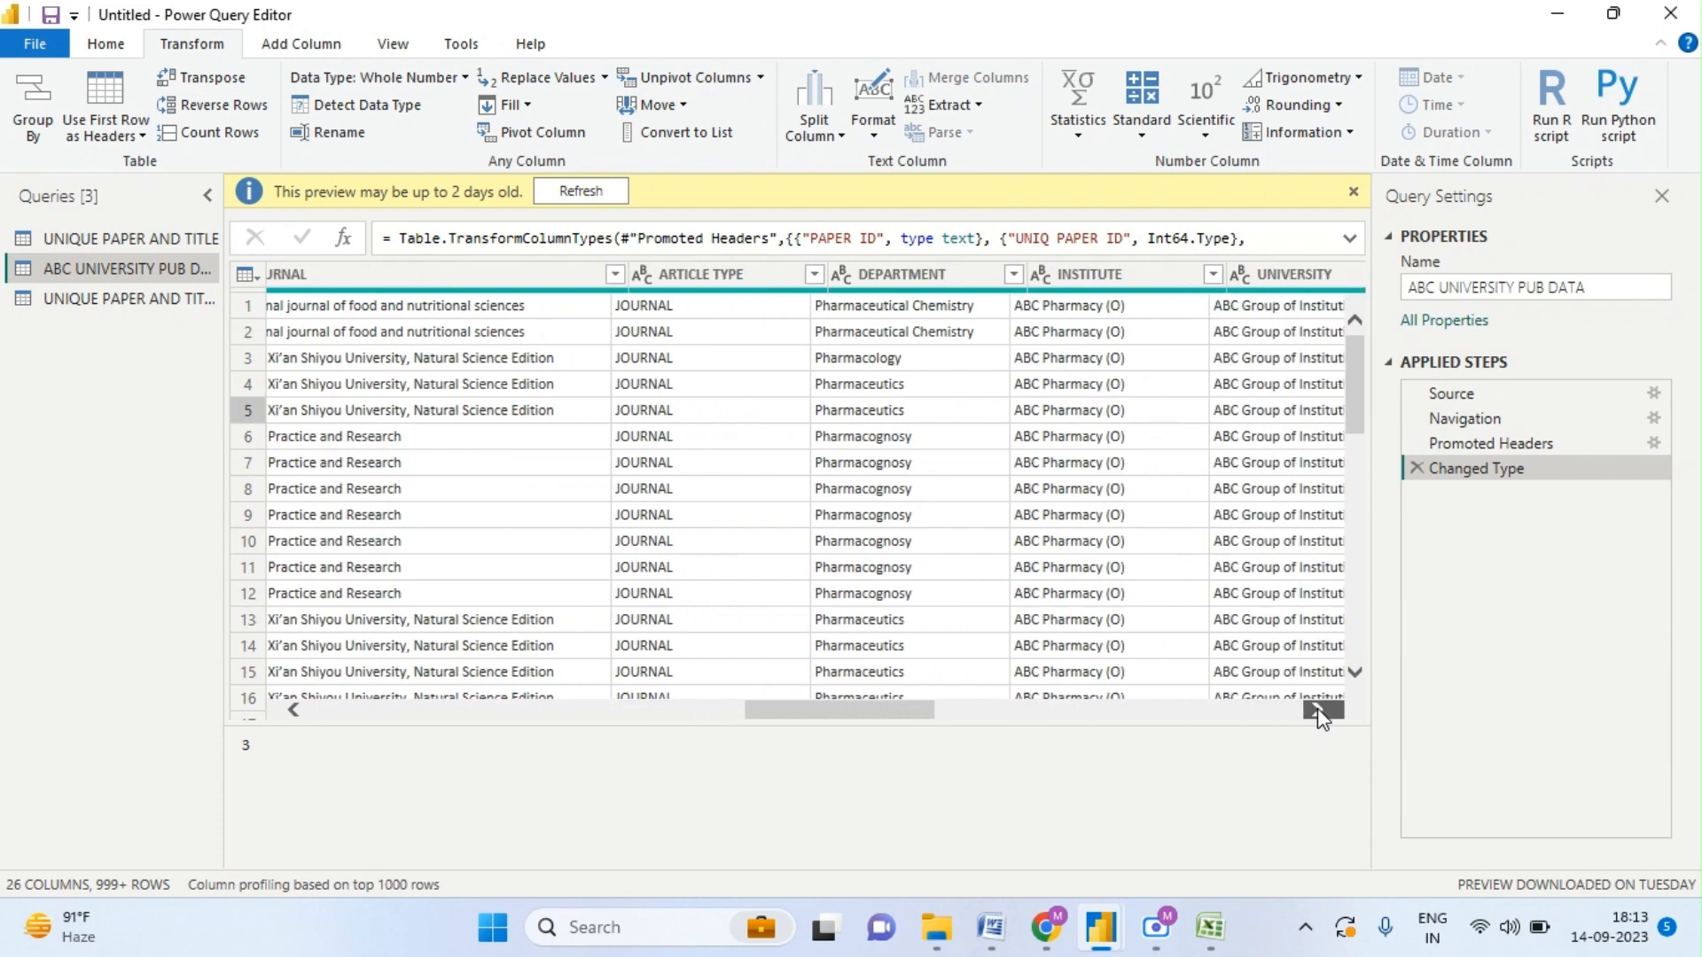
left_click(1318, 711)
left_click(1318, 711)
left_click(1318, 711)
left_click(1319, 711)
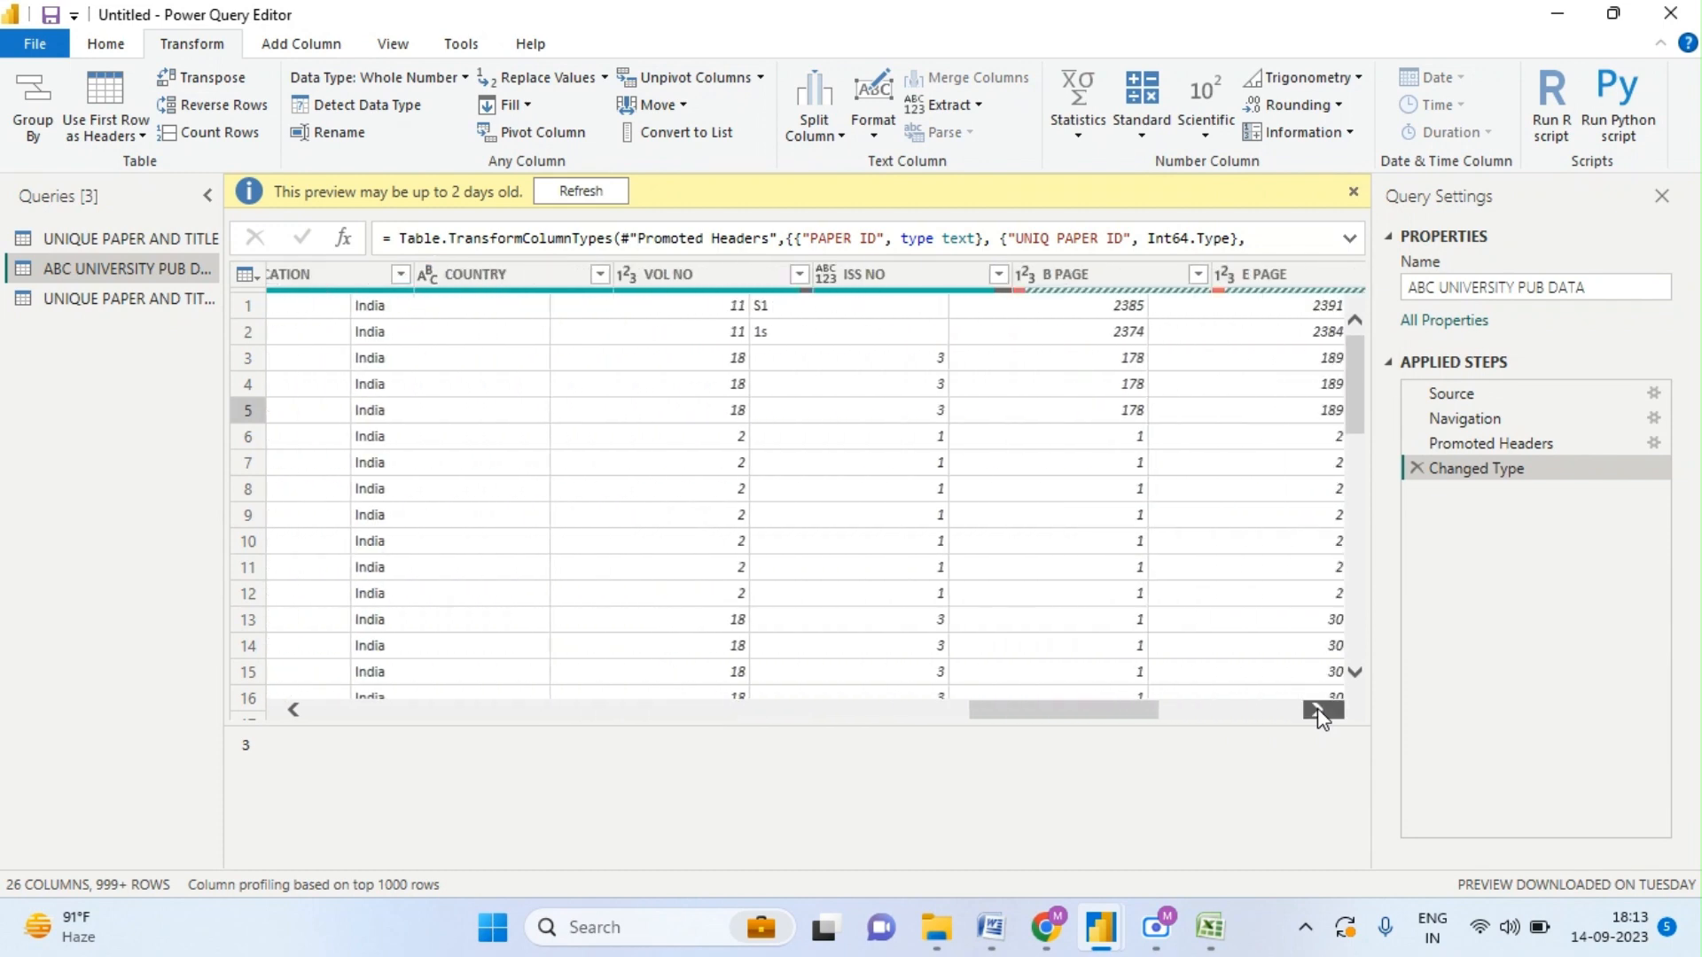
left_click(1318, 711)
left_click(1318, 711)
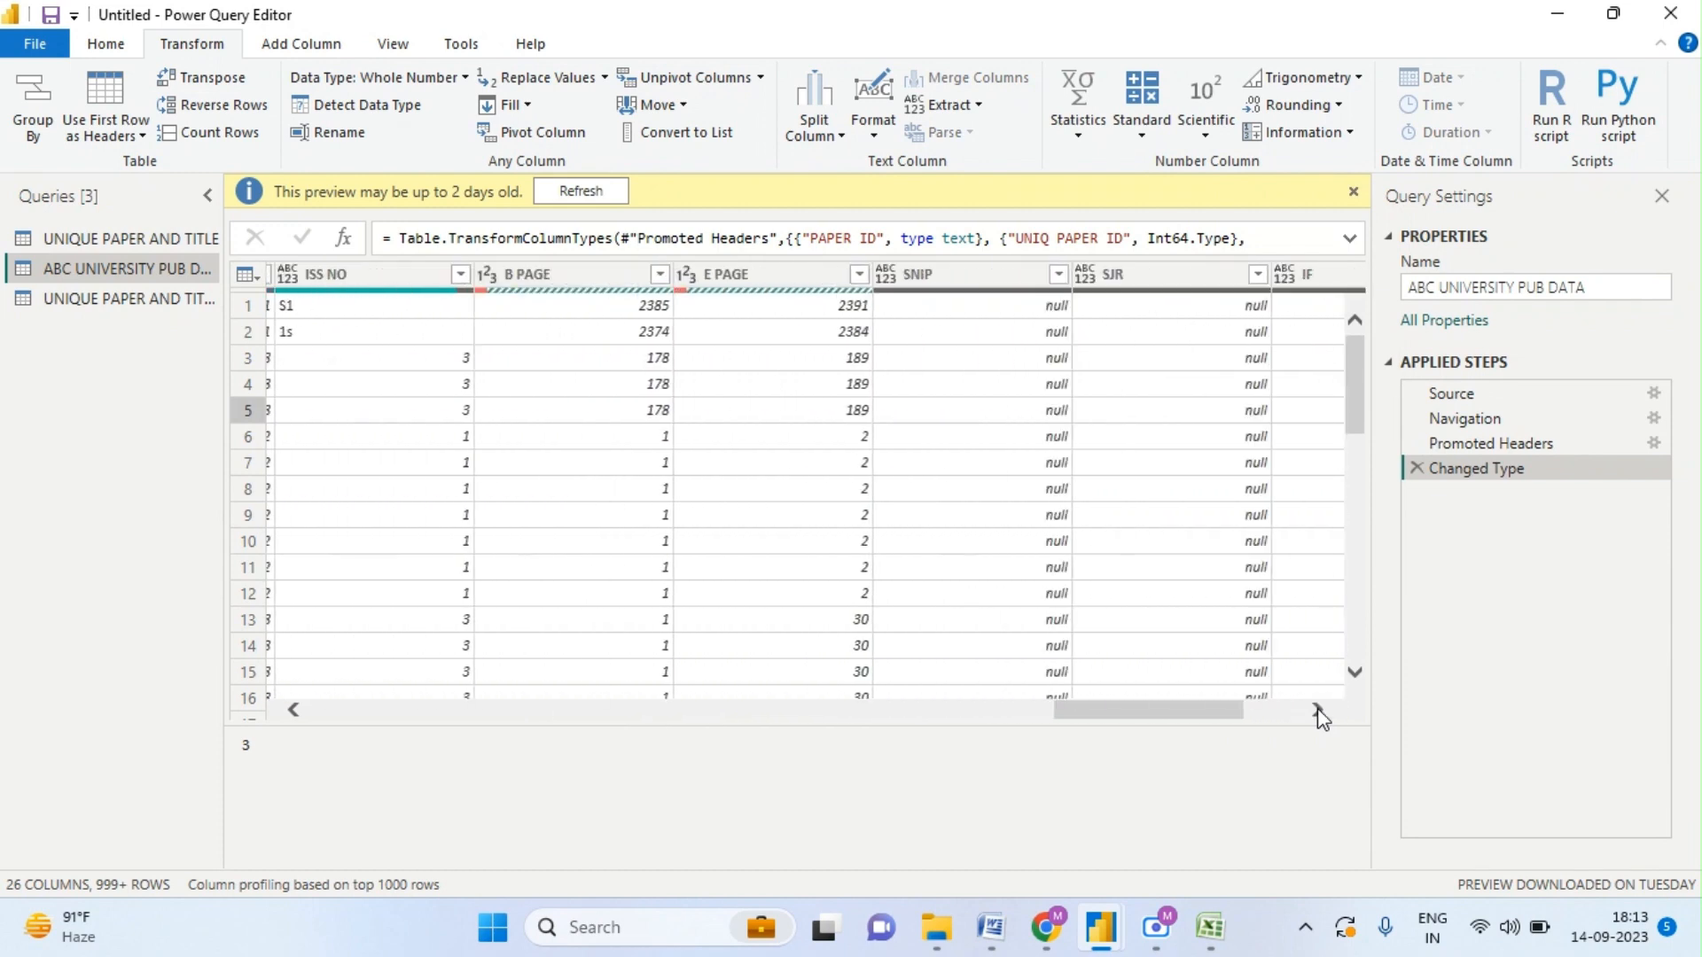
left_click(544, 277)
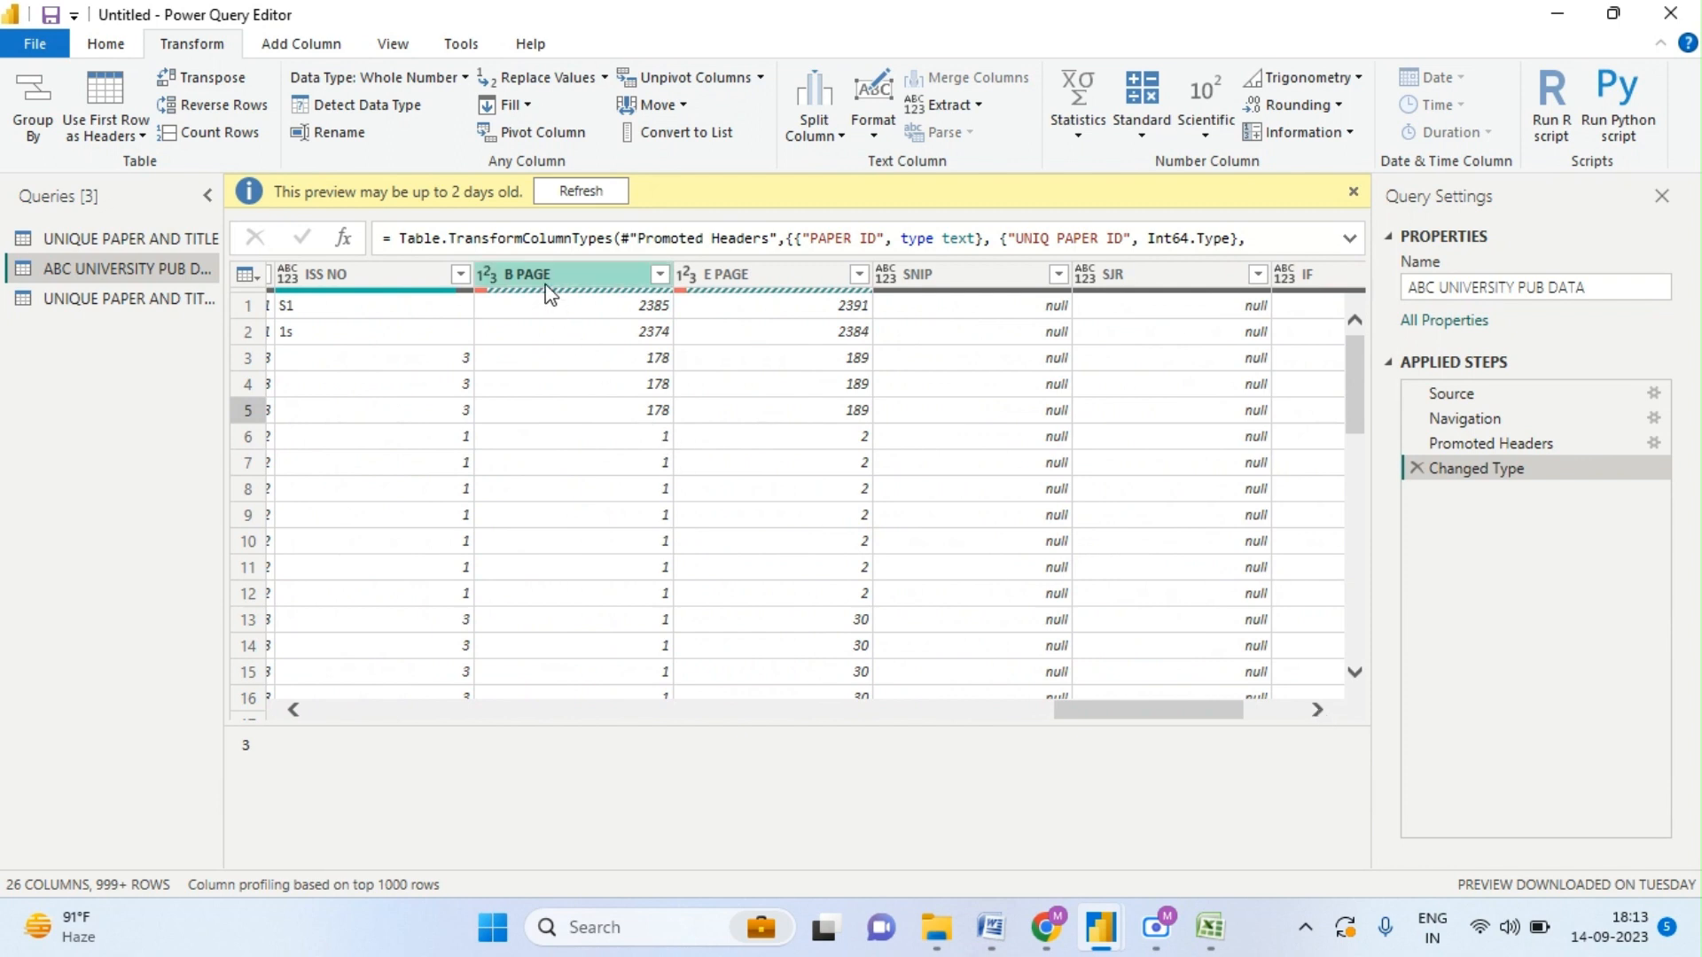
left_click(720, 277)
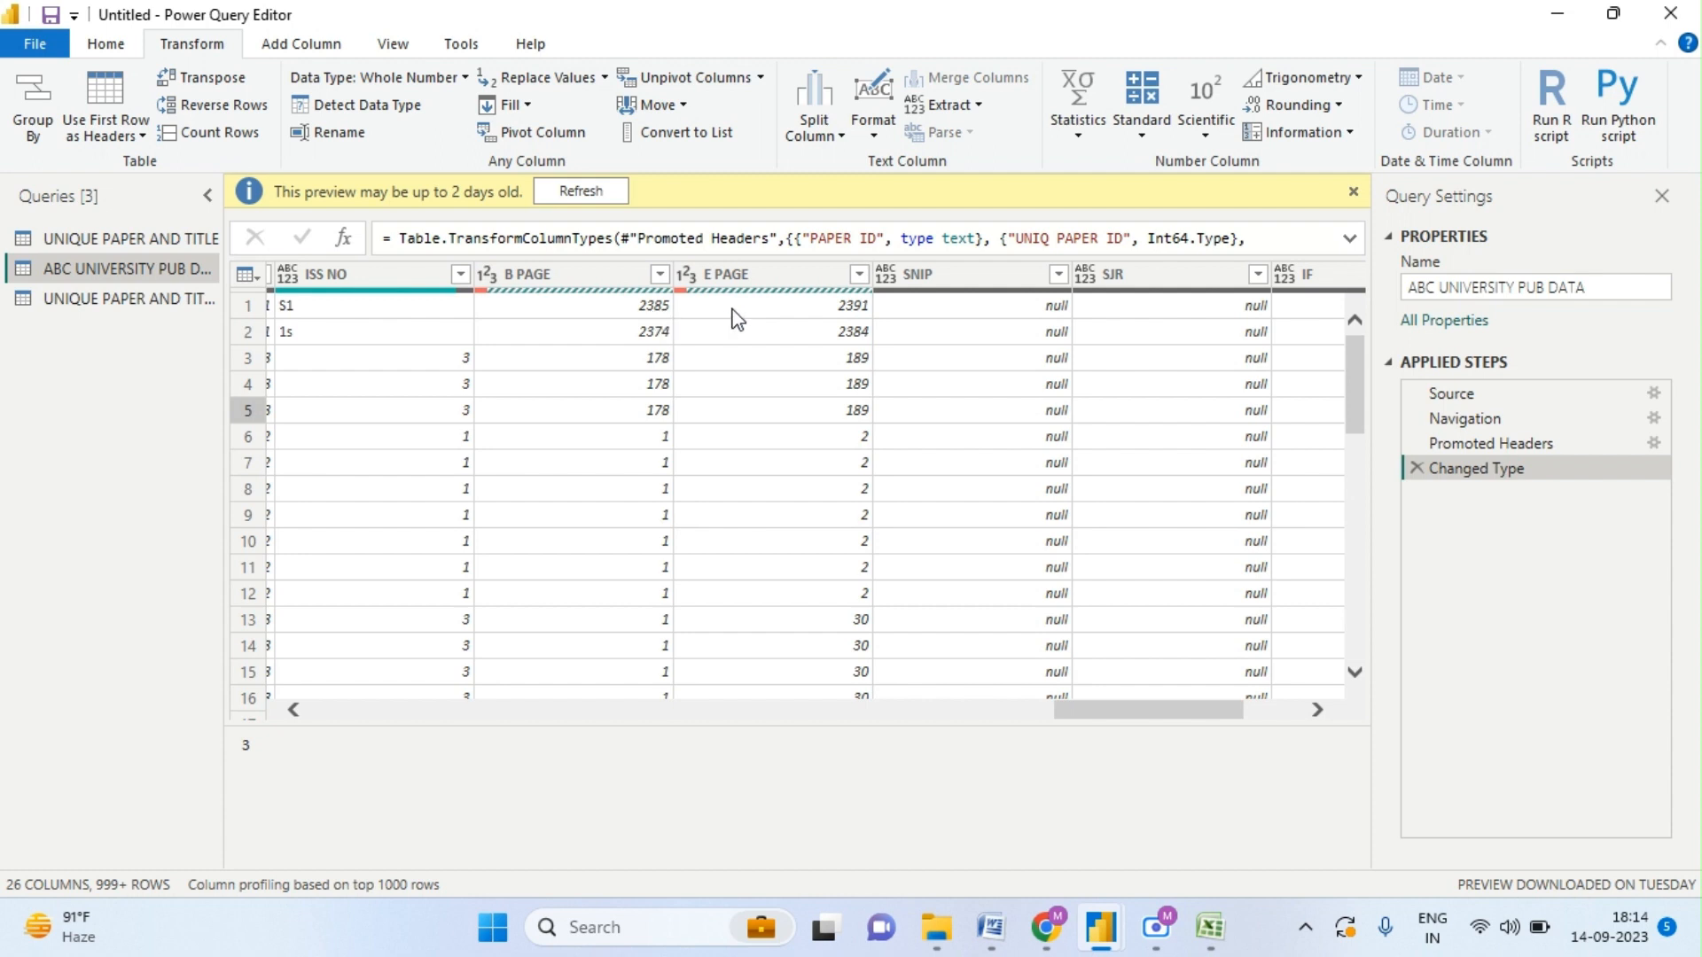
- Merge the B PAGE and E PAGE columns into one column, using a hyphen as the custom separator
left_click(608, 278)
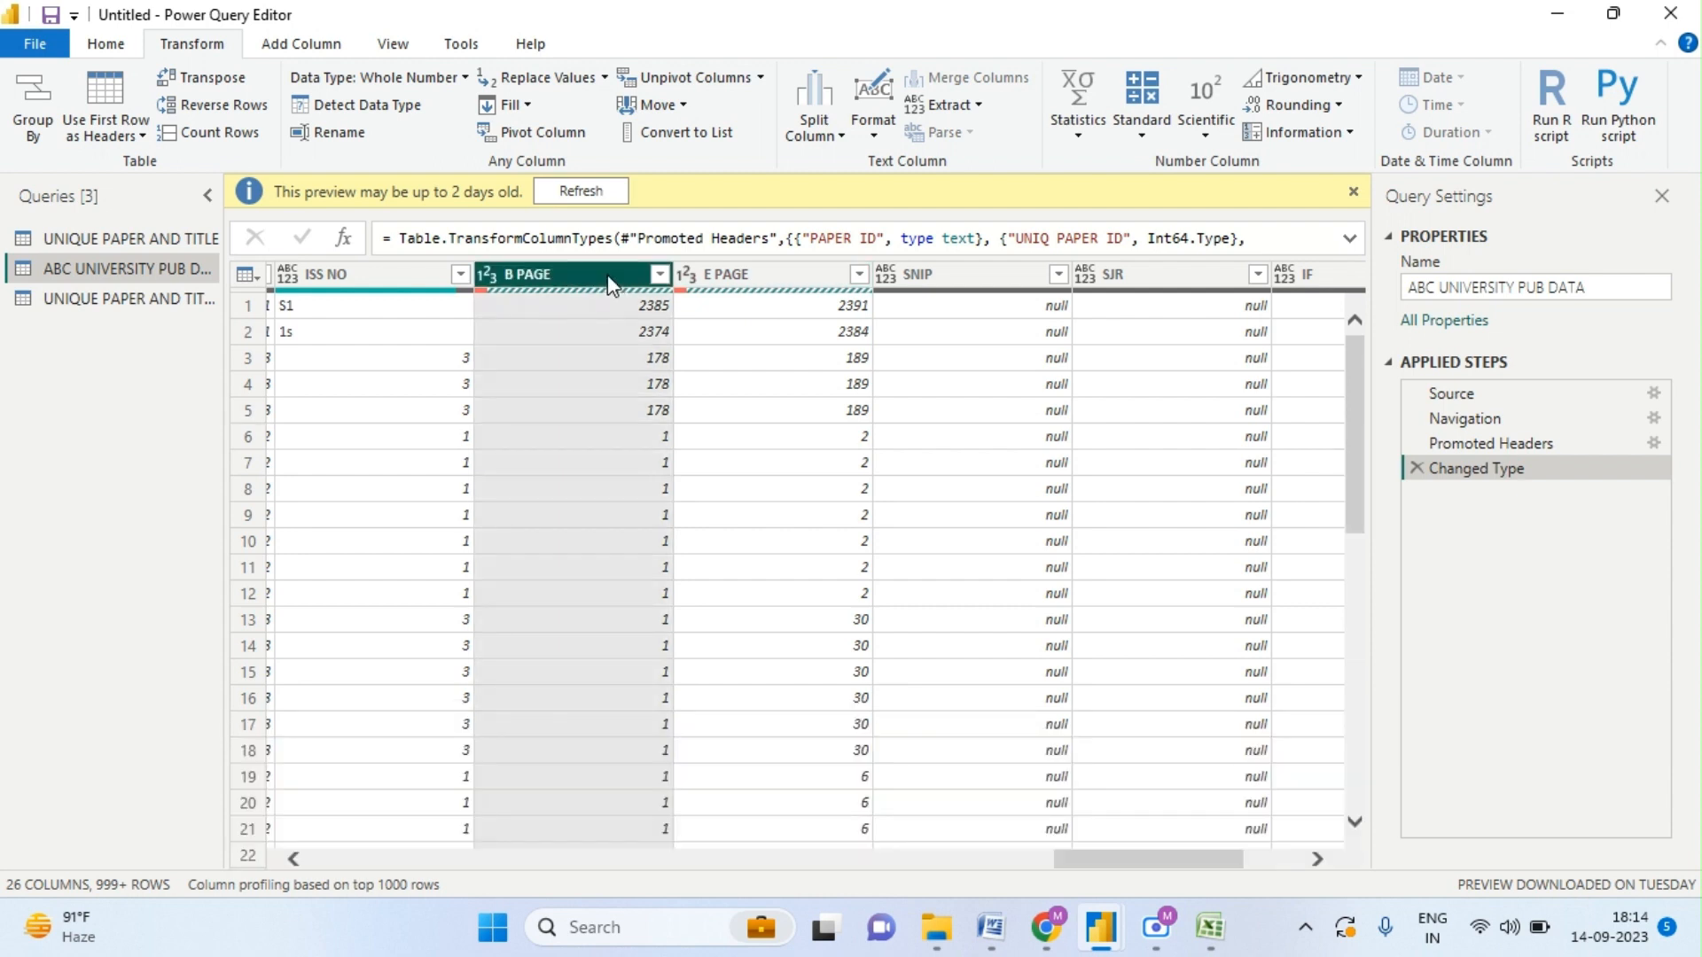
left_click(734, 282, "ctrl")
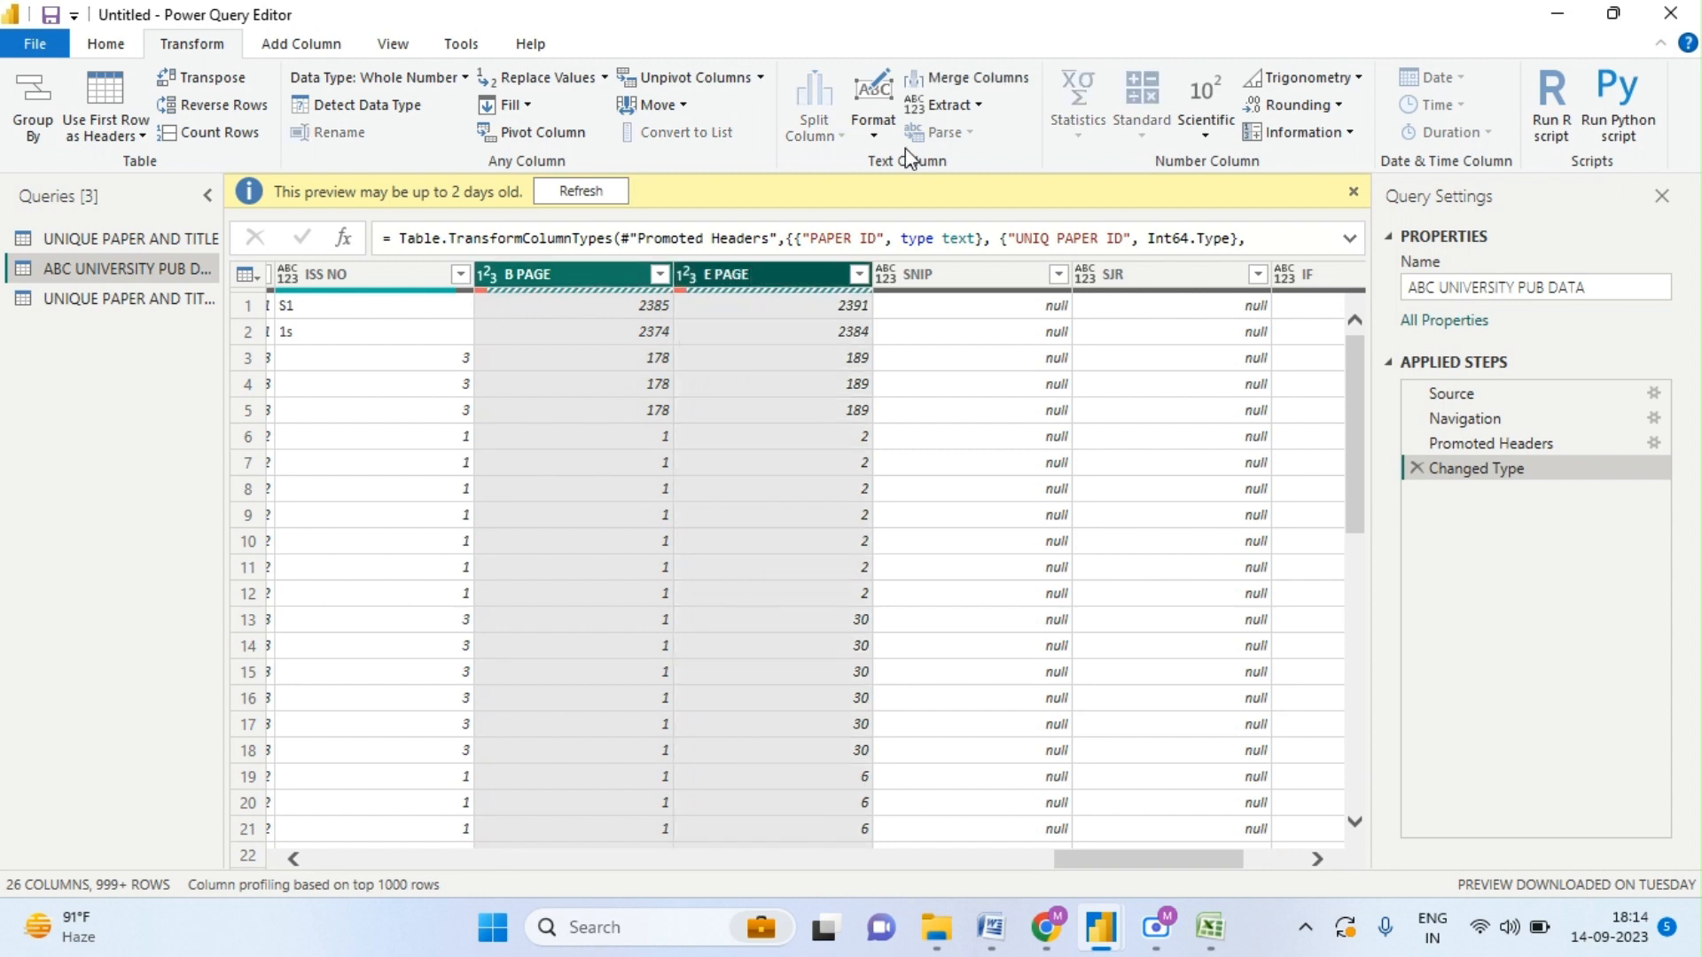
left_click(978, 81)
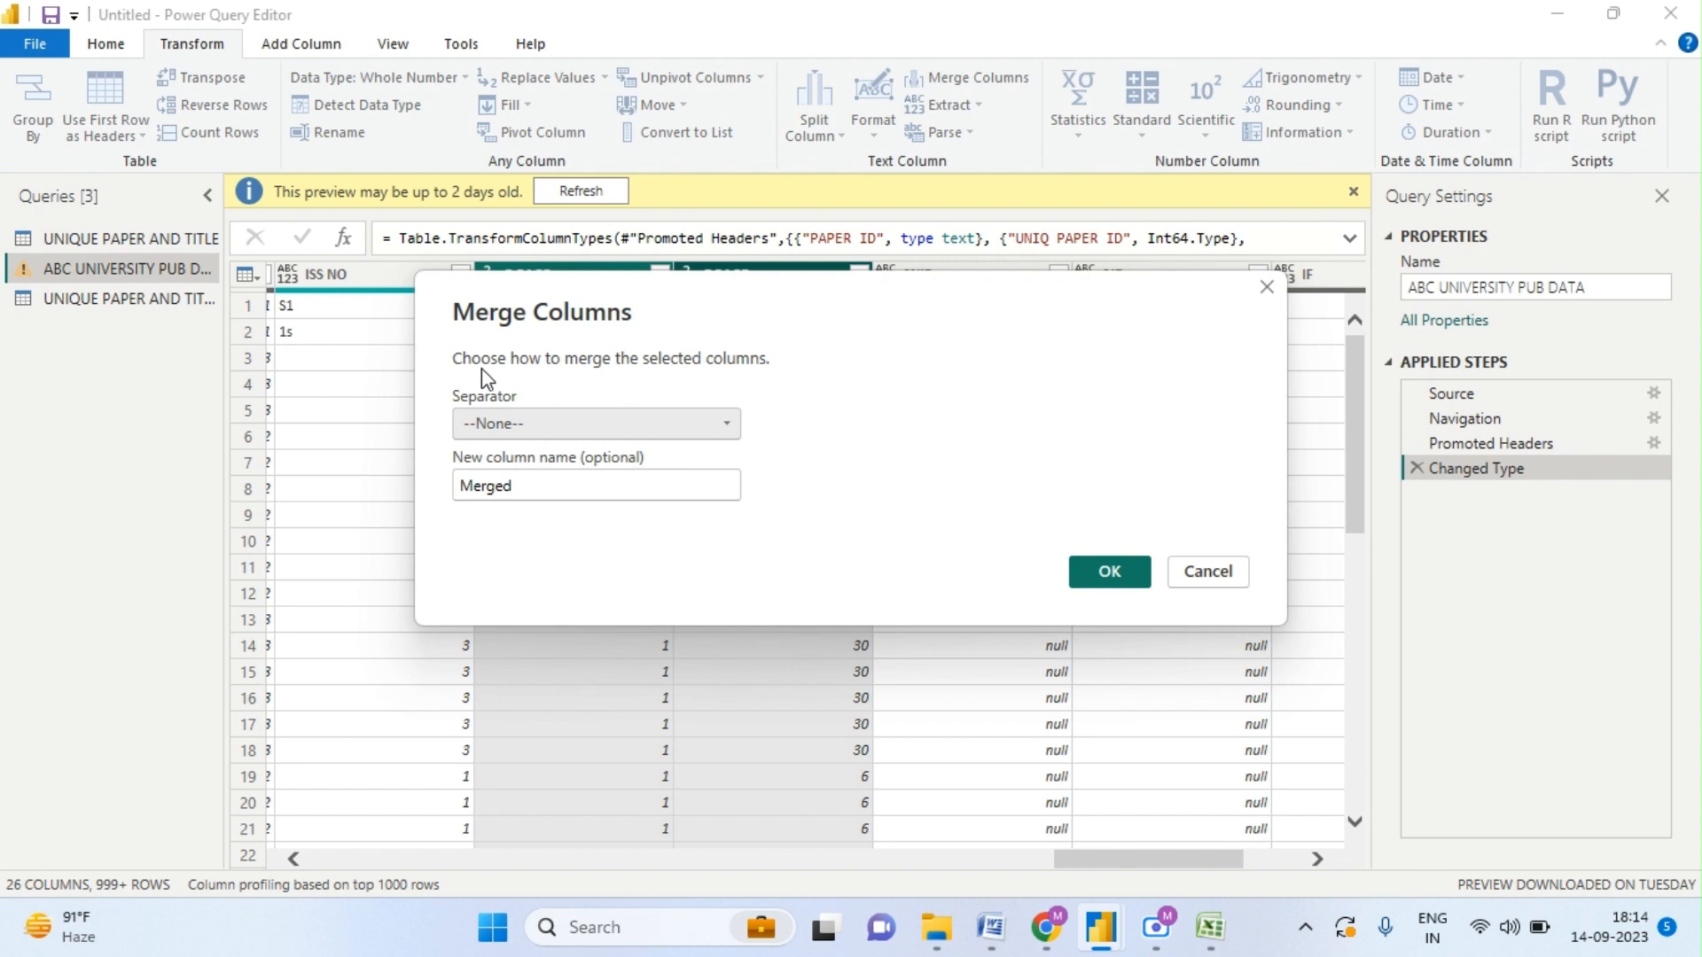
left_click(598, 427)
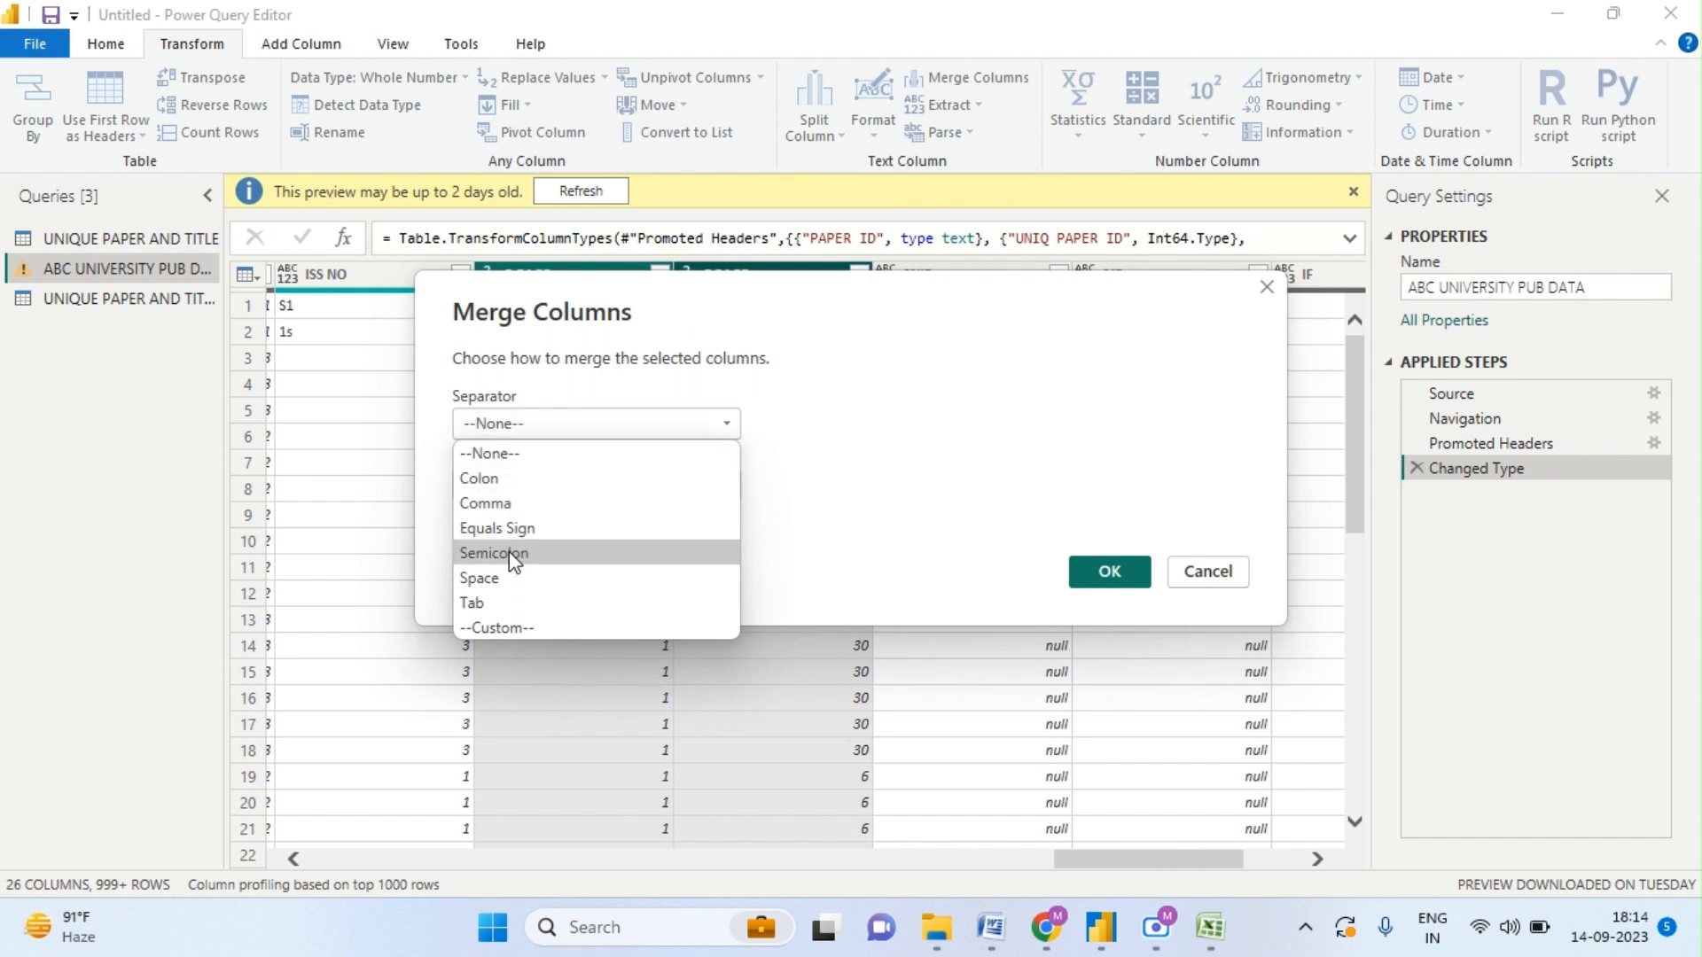
left_click(501, 627)
left_click(584, 462)
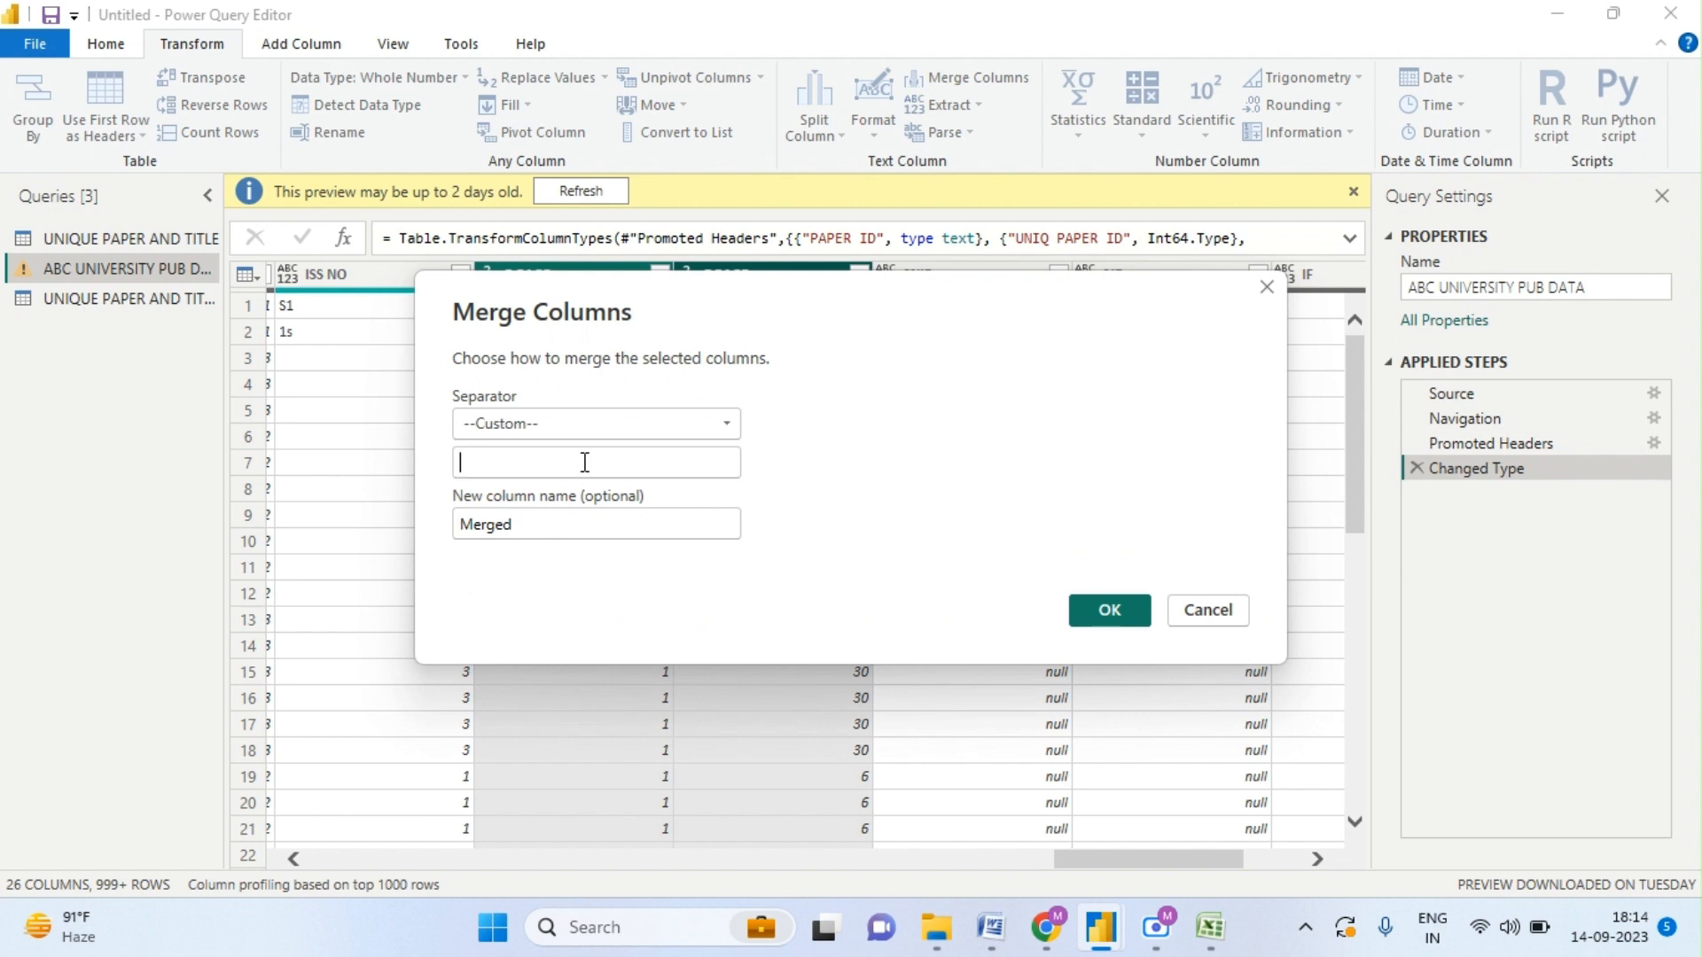
left_click(1113, 611)
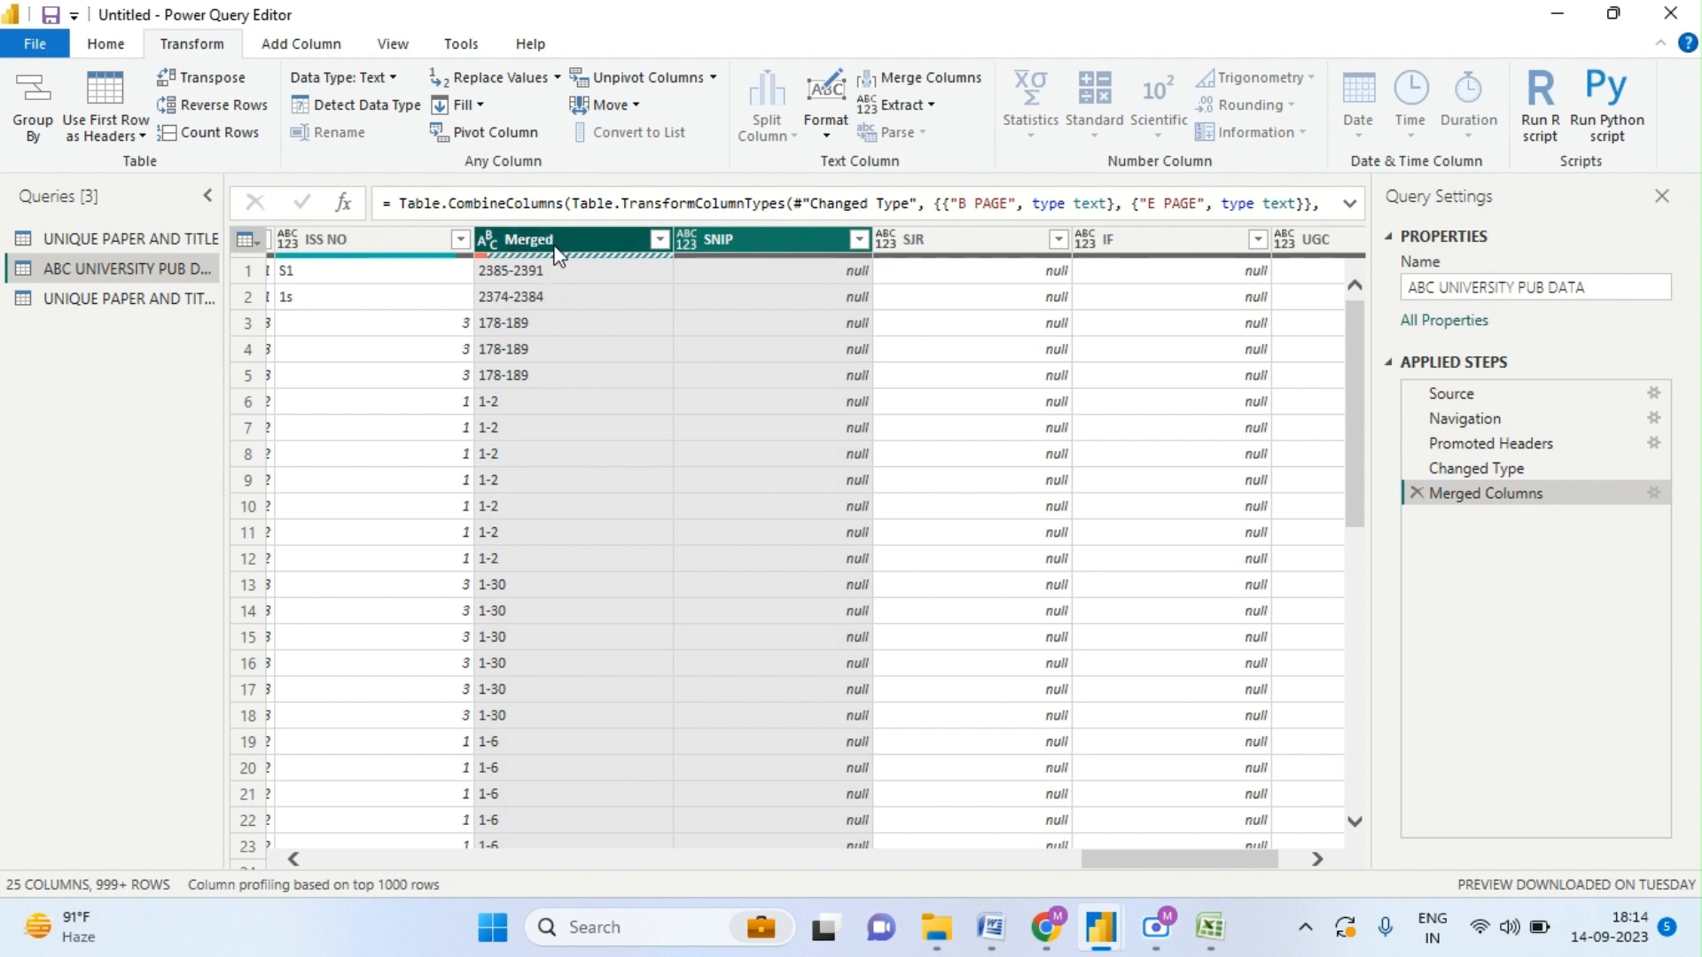
left_click(511, 276)
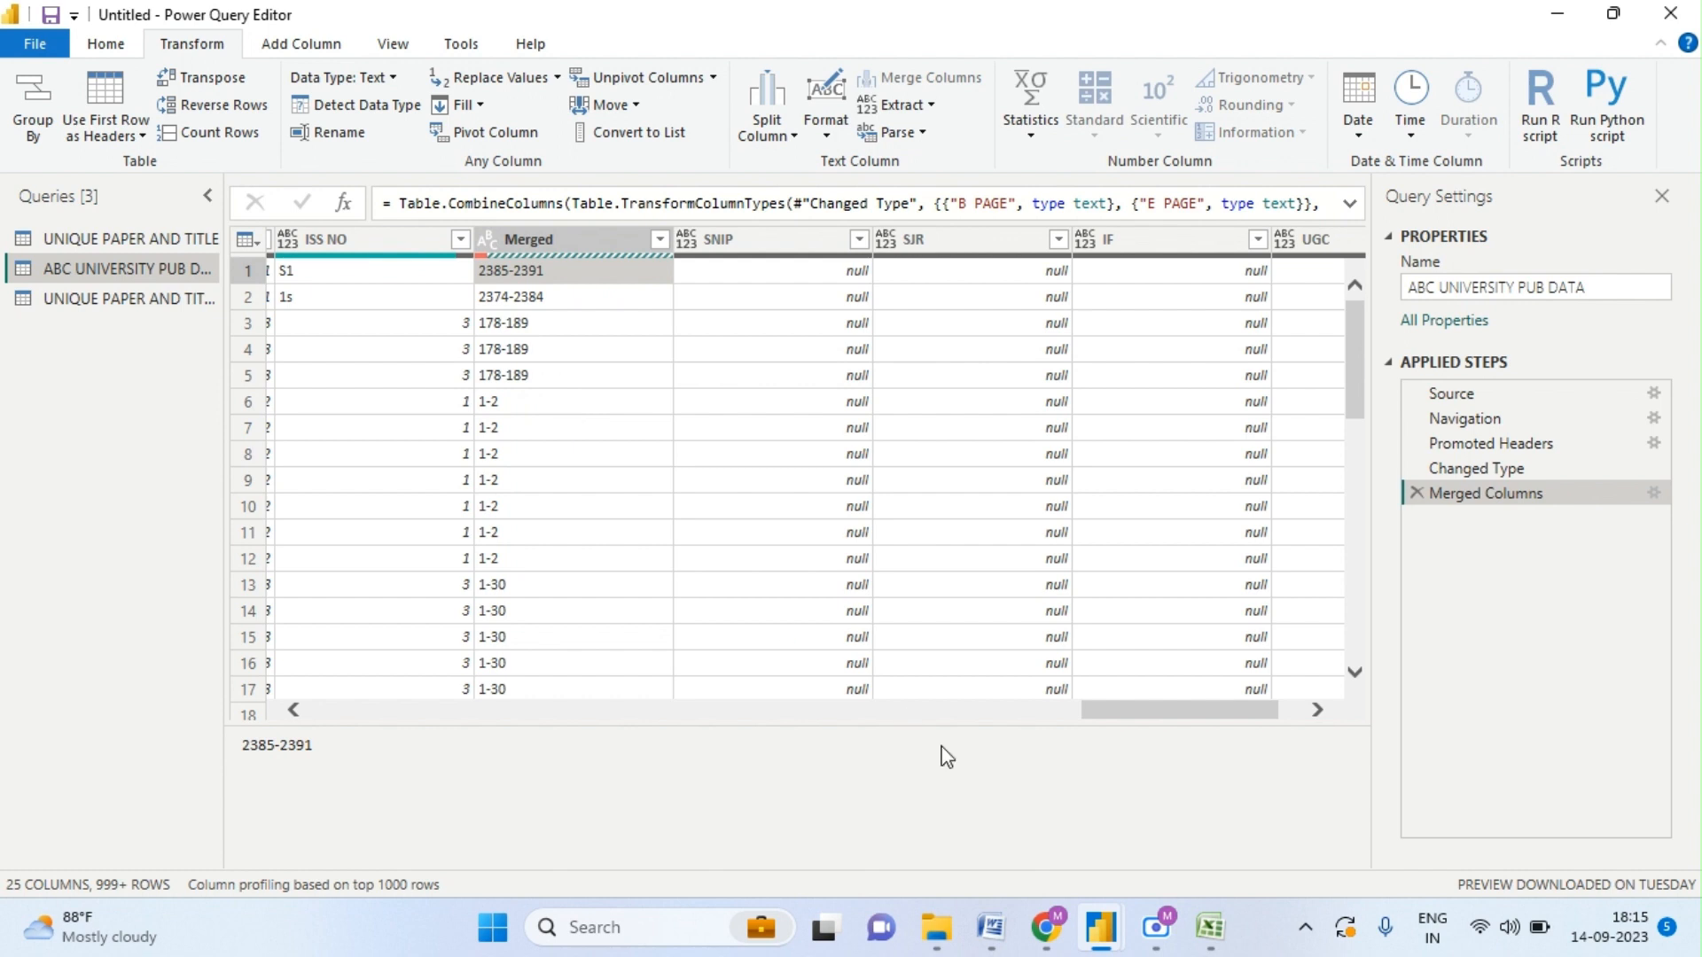
- Switch to the Excel workbook and enter =CONCATENATE(U2,"-",V2) in cell AA2 to join B PAGE and E PAGE
mouse_move(1211, 936)
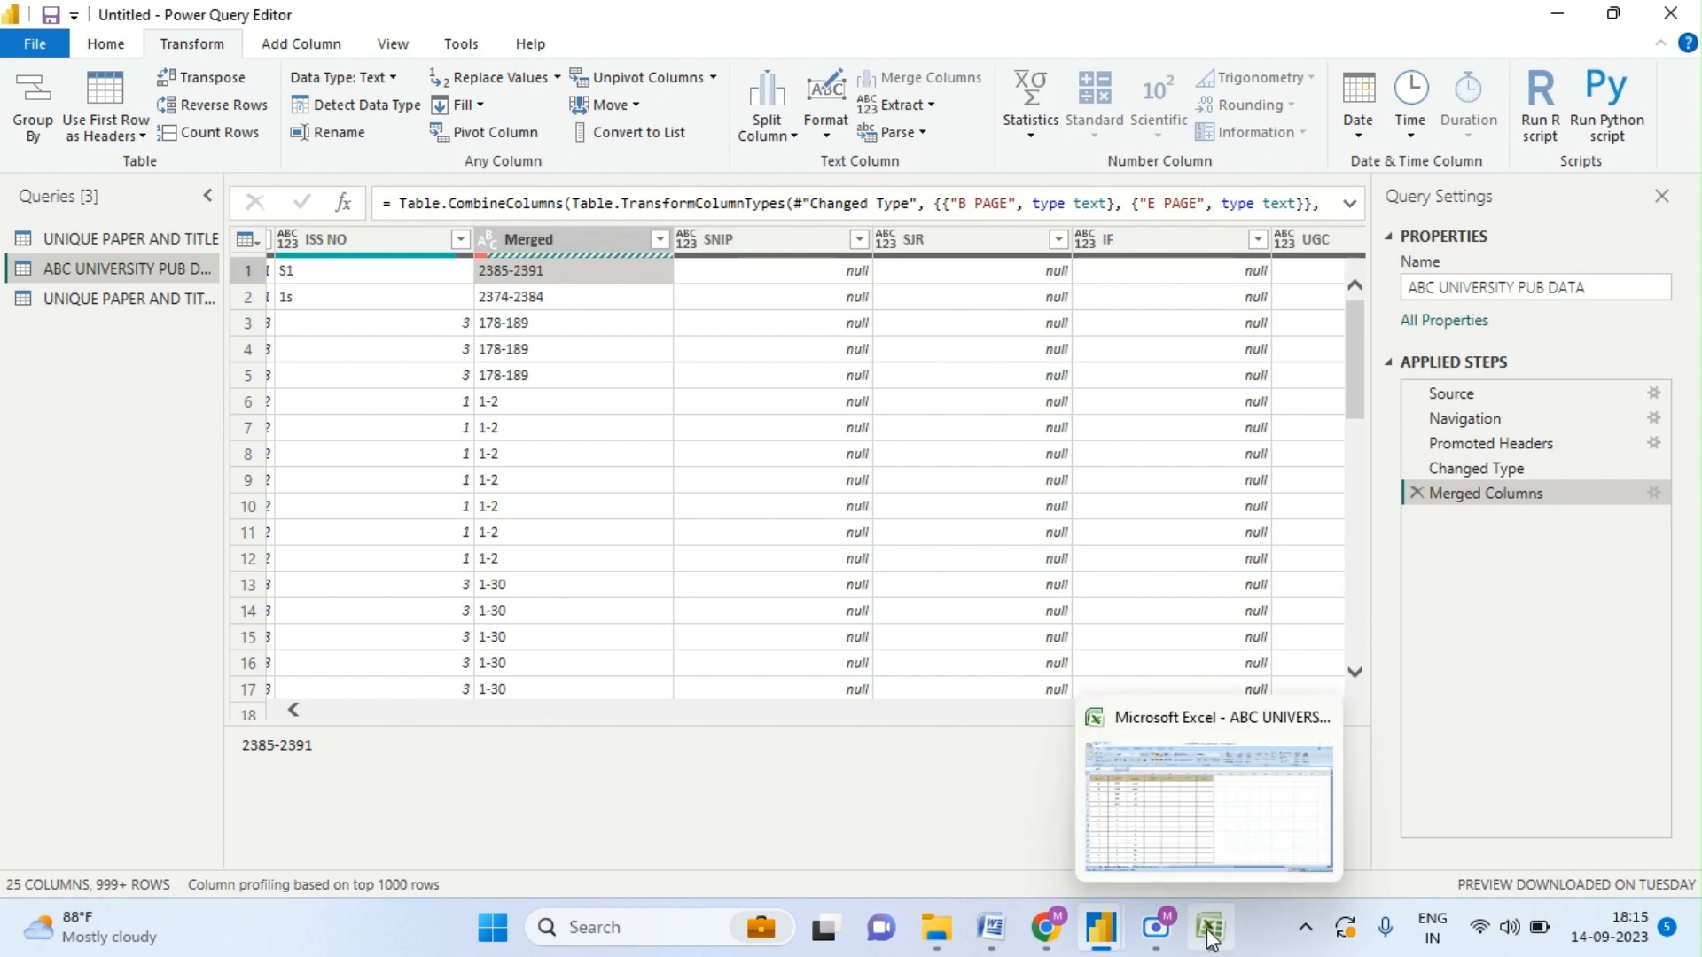
left_click(1185, 809)
left_click(834, 316)
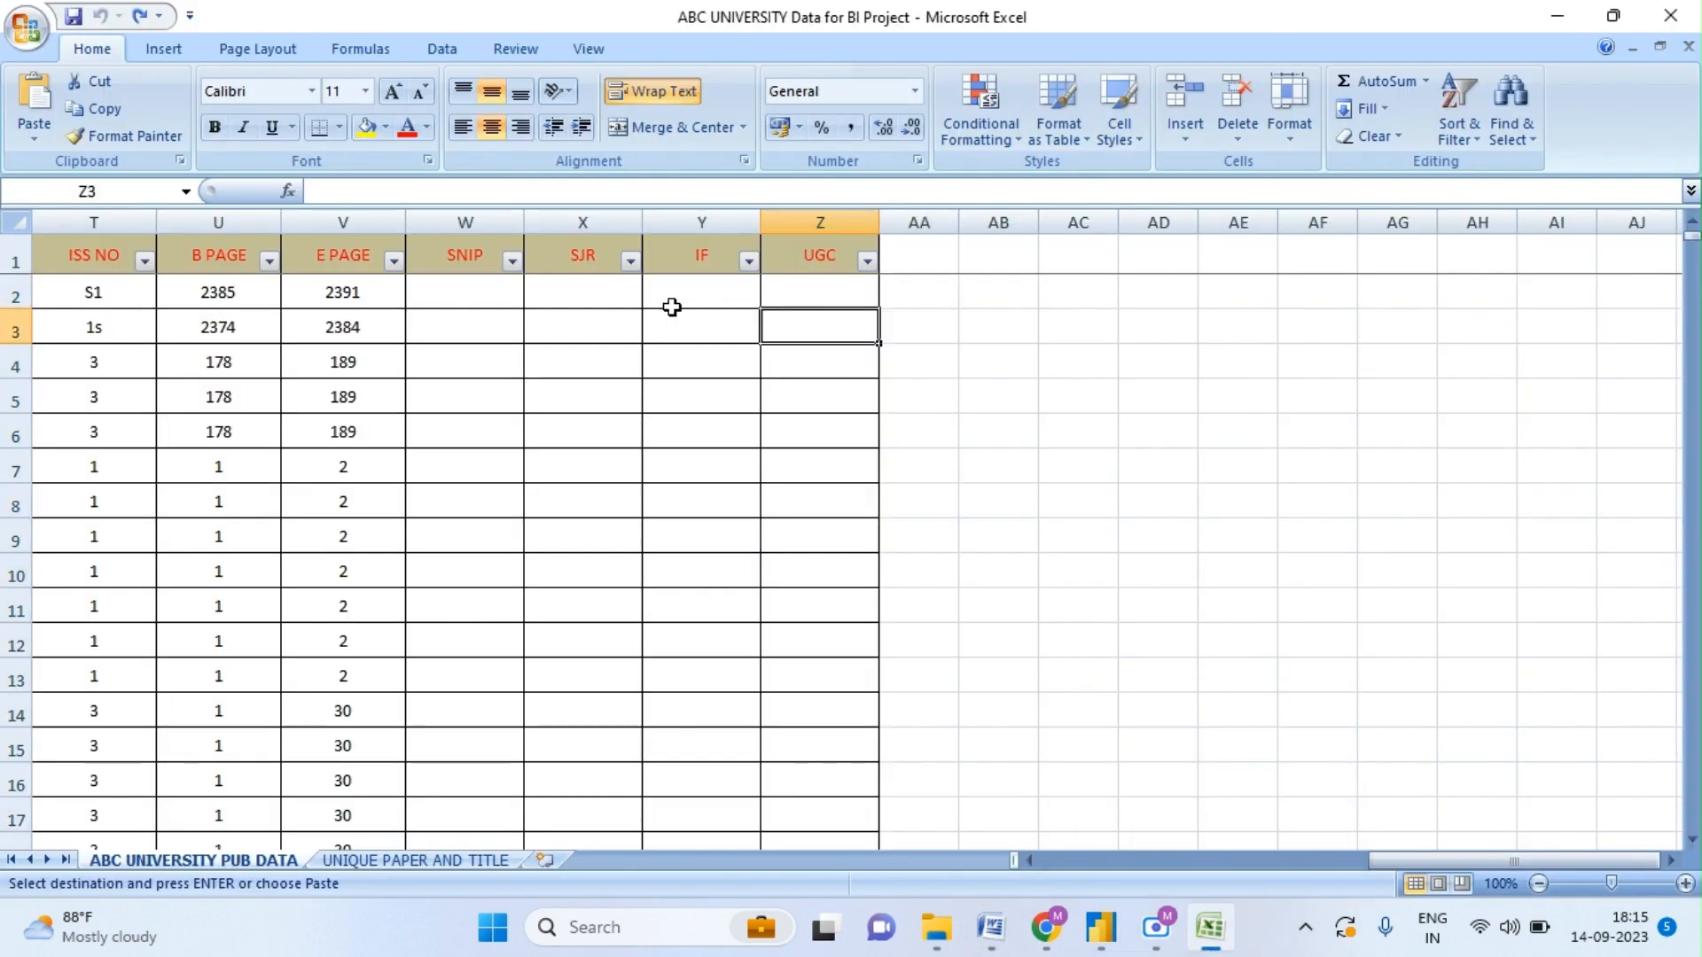
left_click(456, 303)
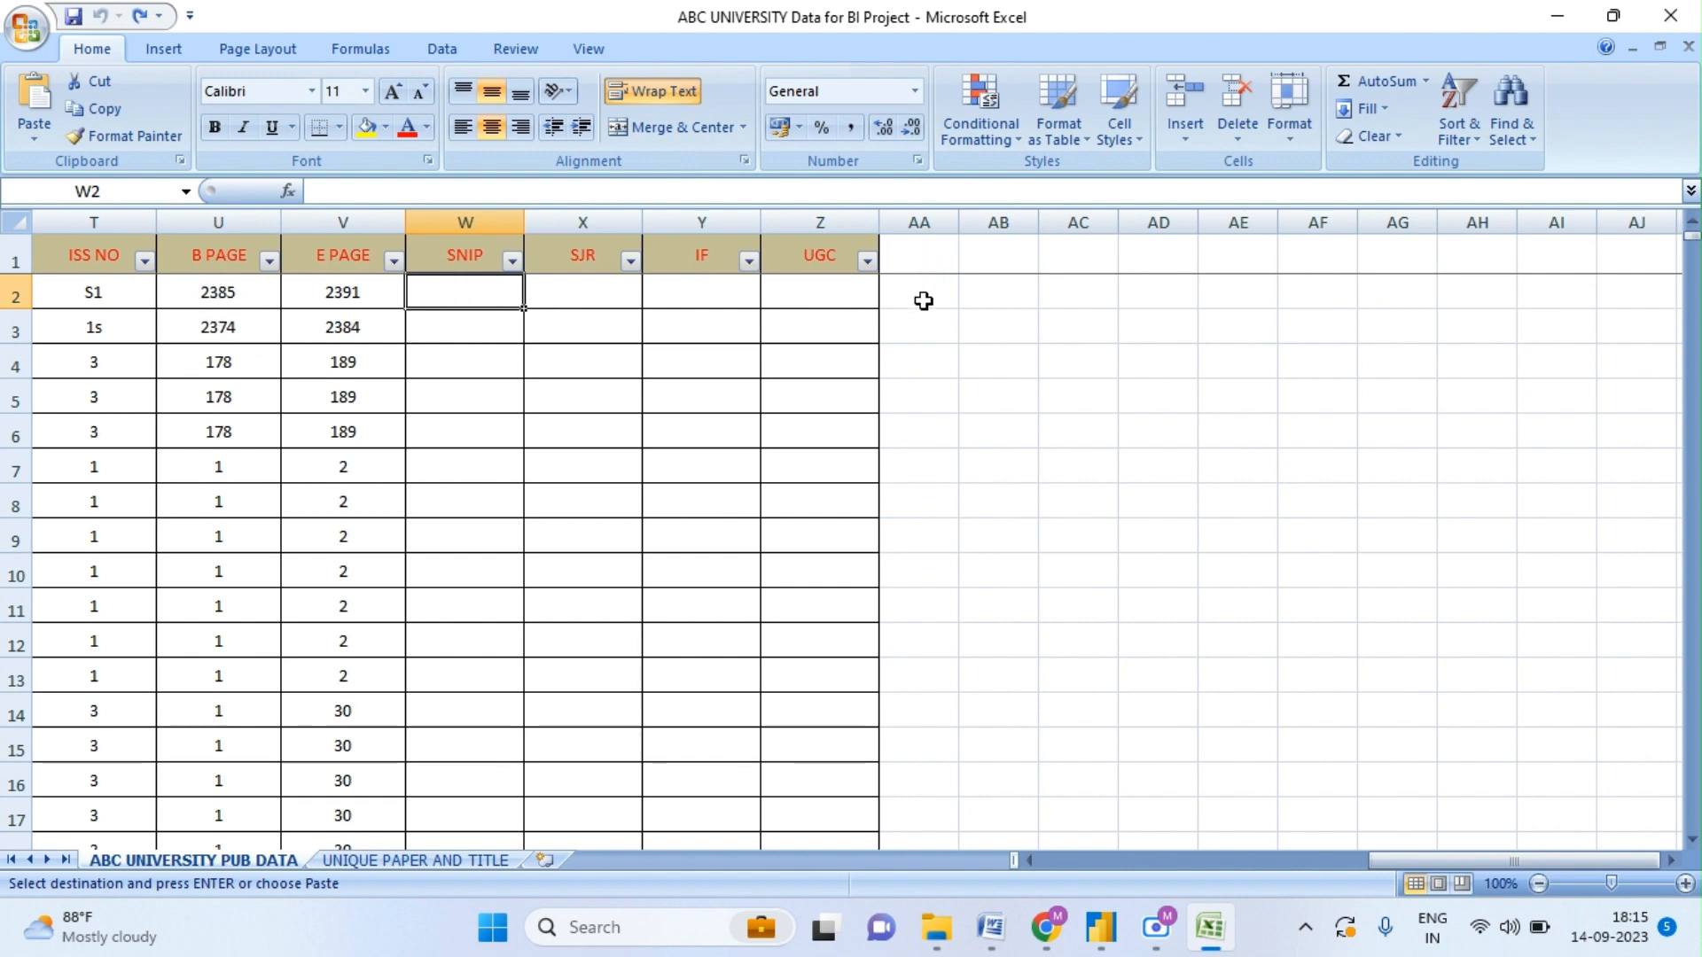
left_click(923, 299)
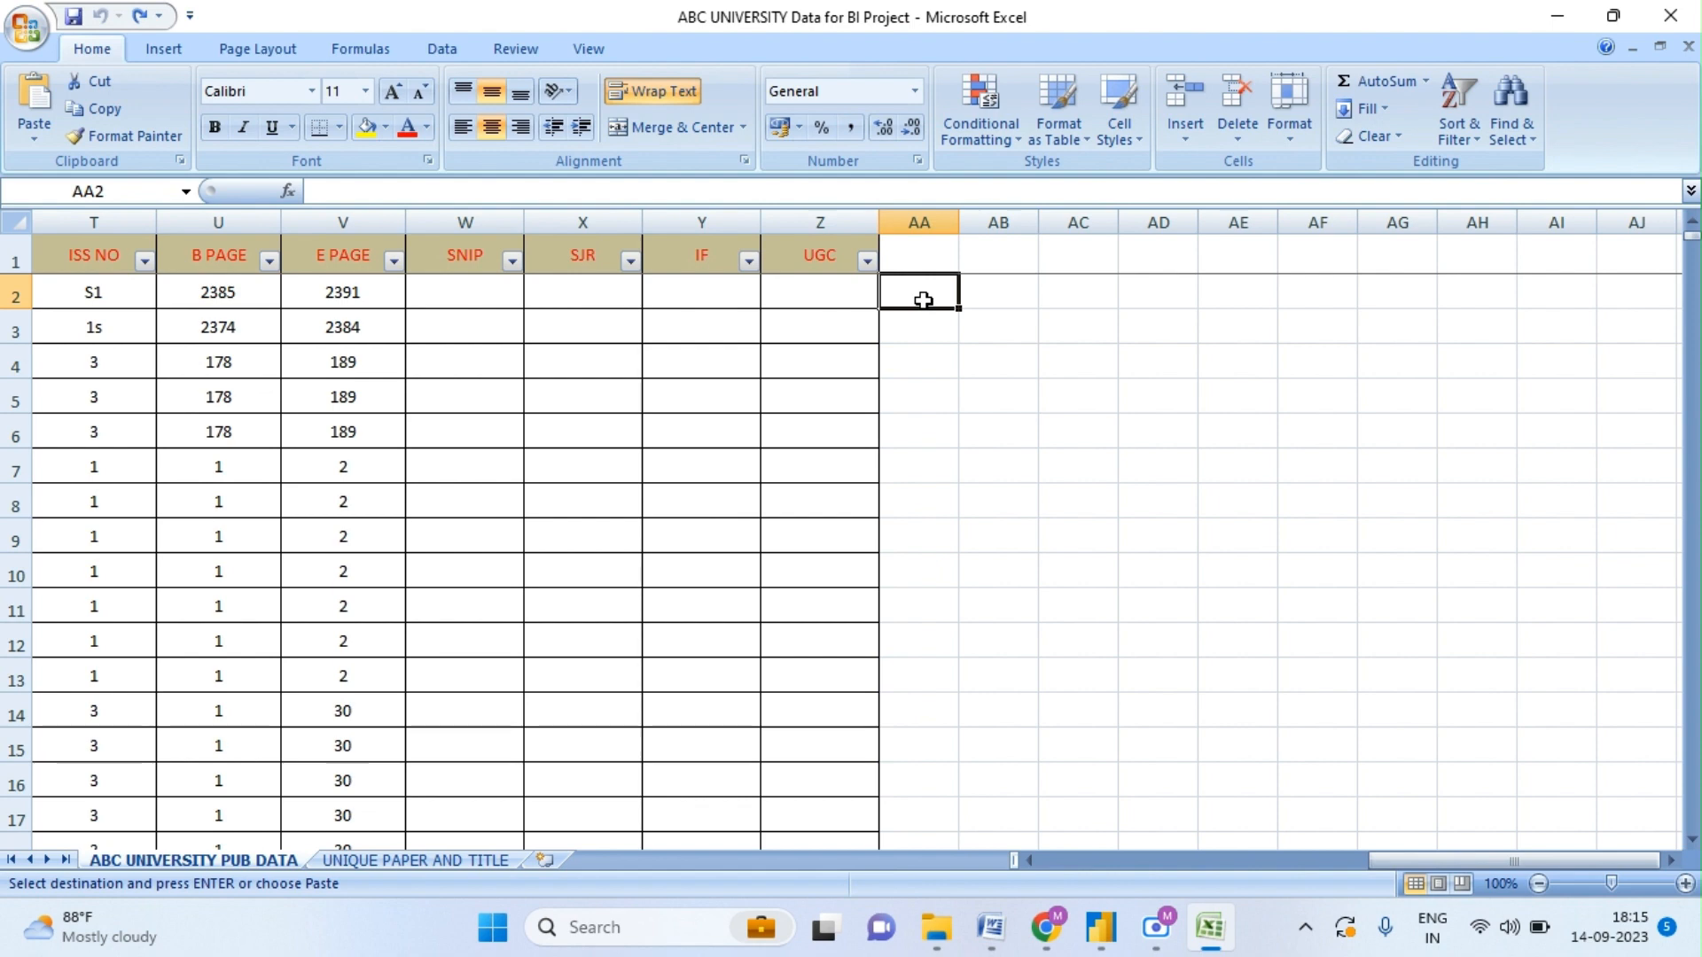
type("=")
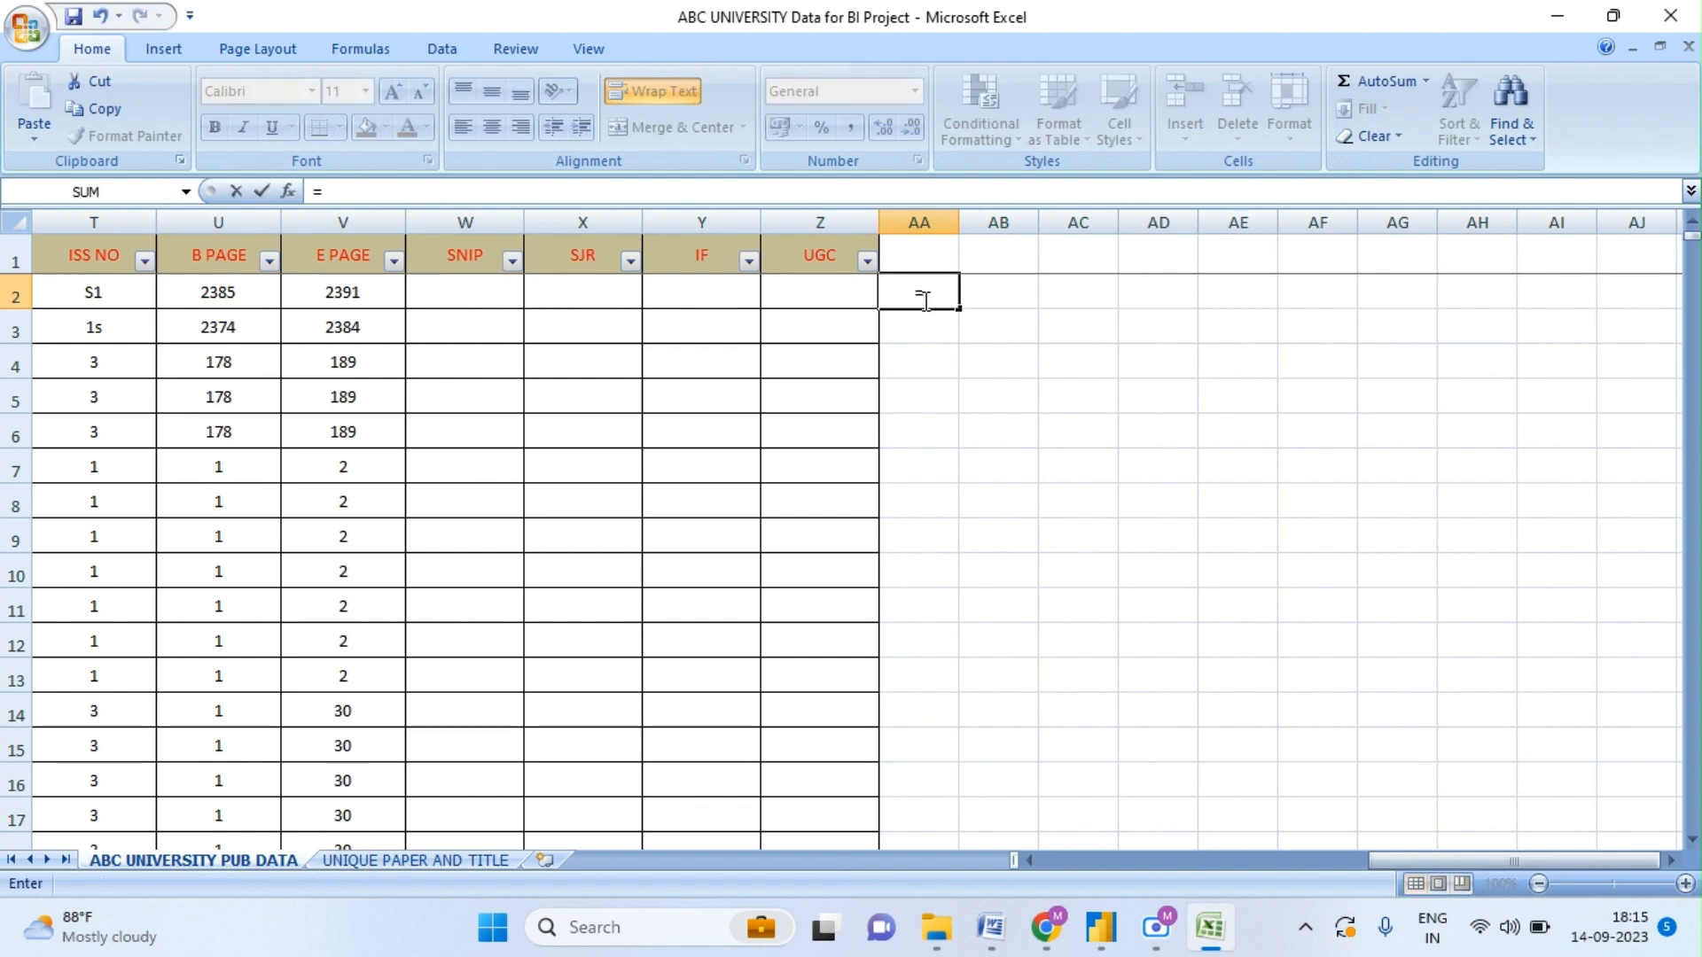
type("con")
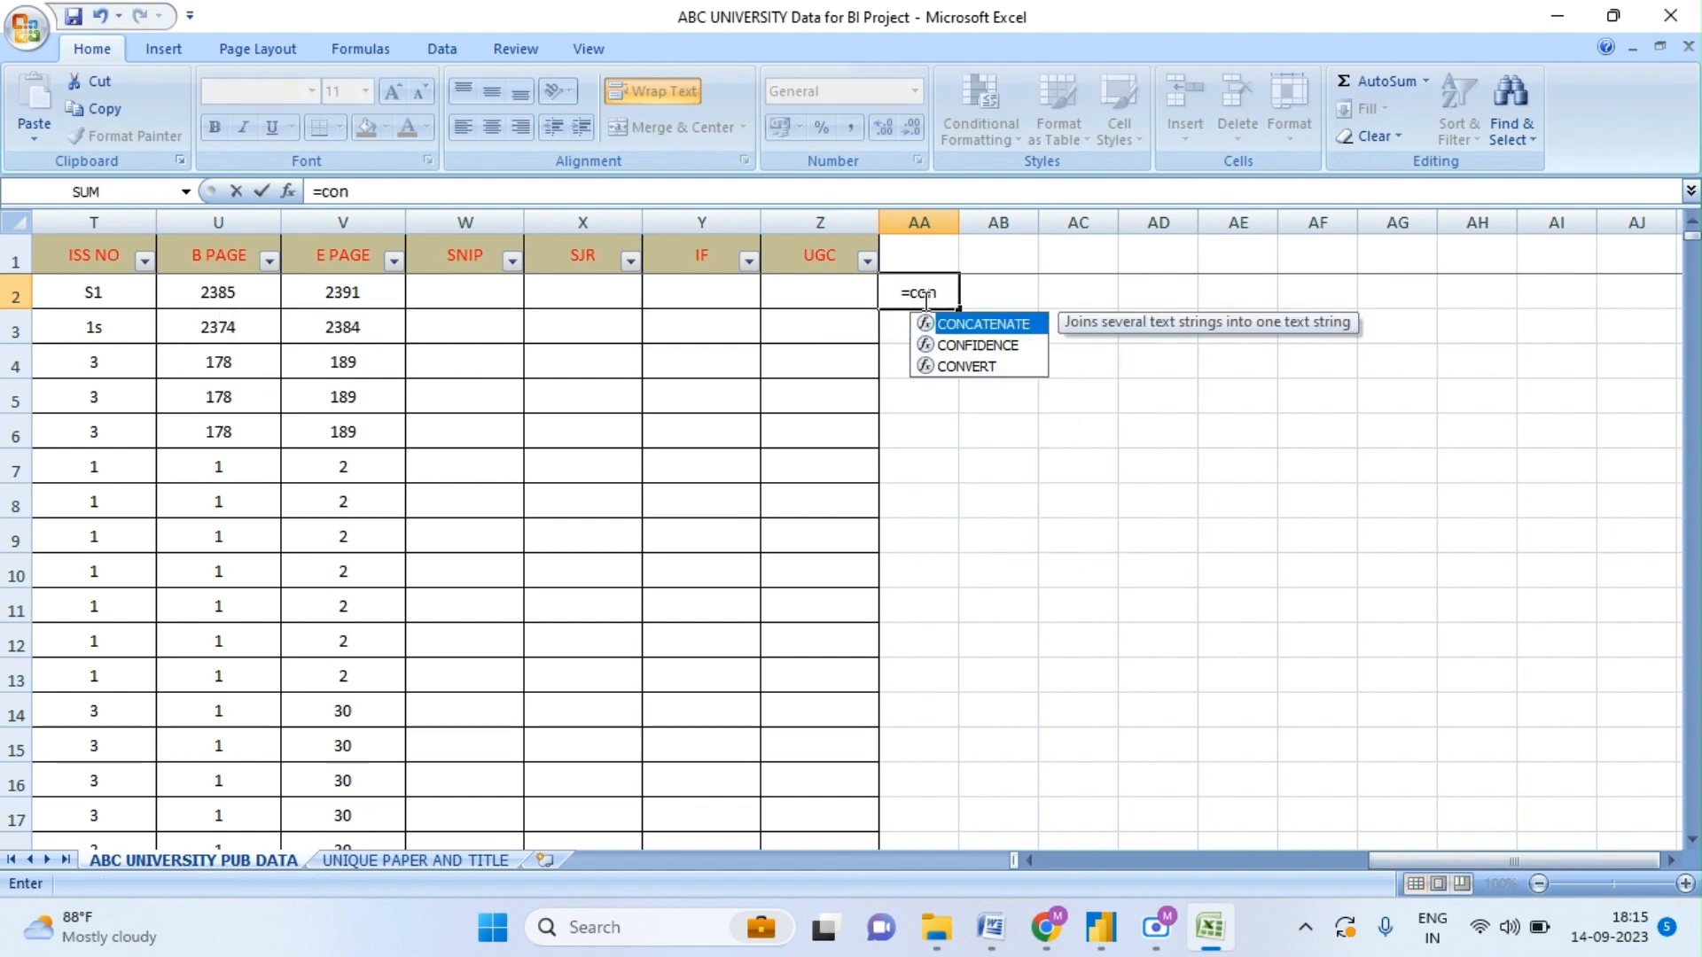
double_click(982, 325)
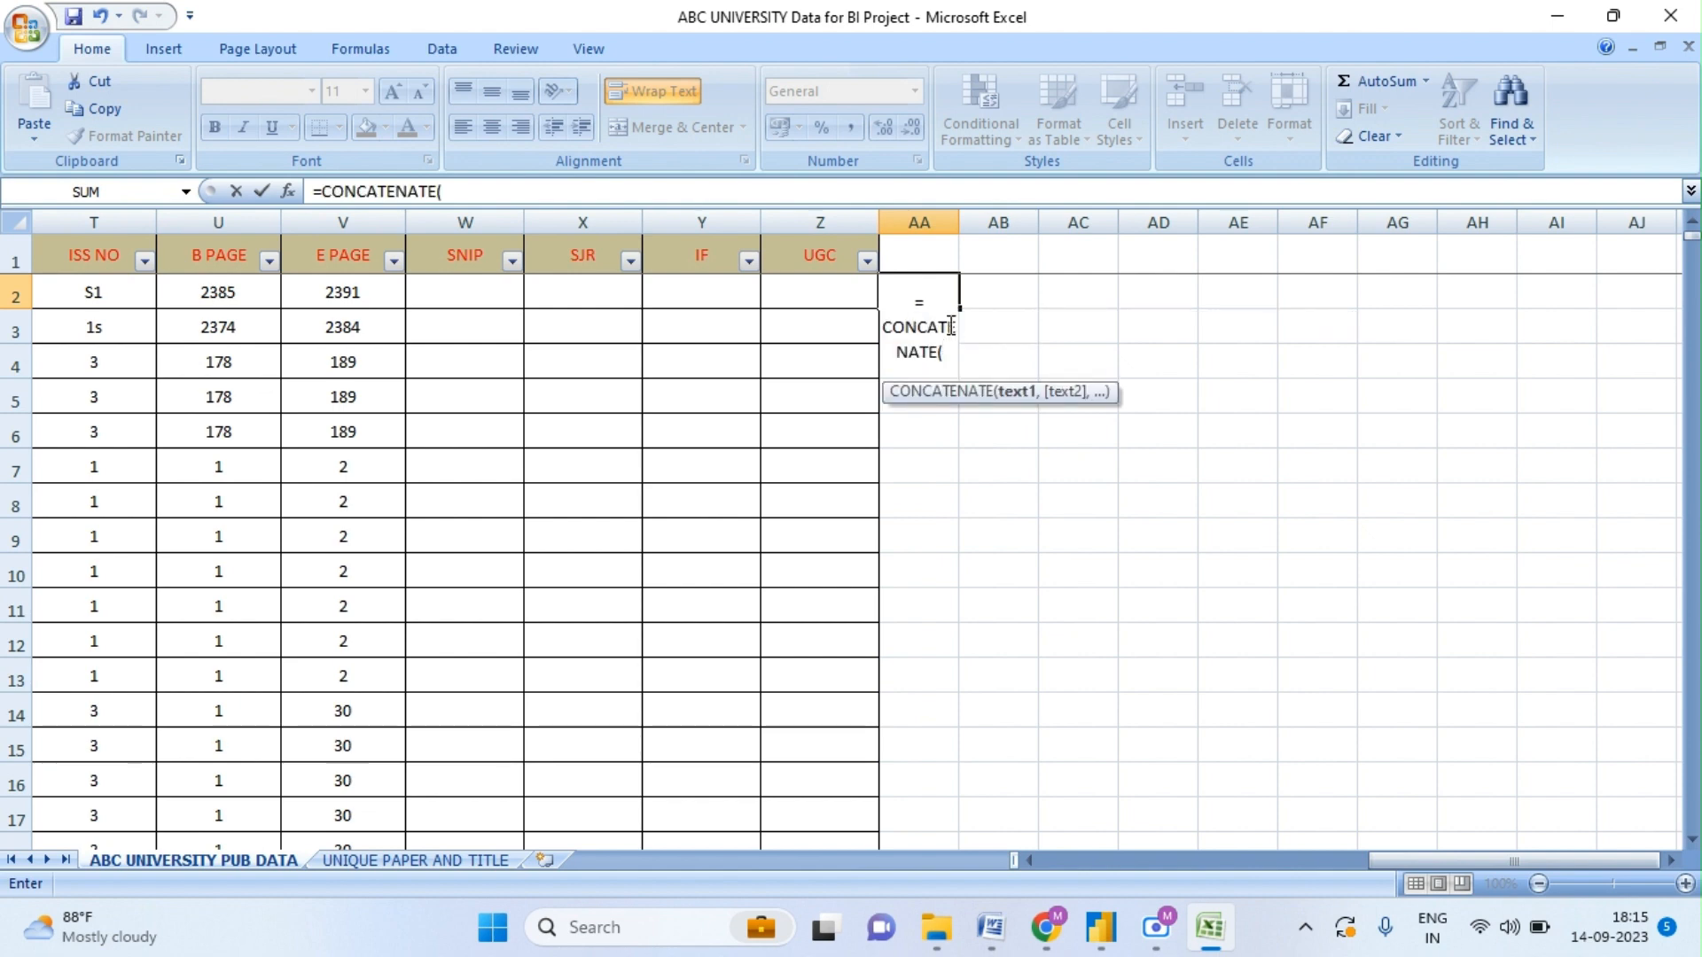
left_click(239, 289)
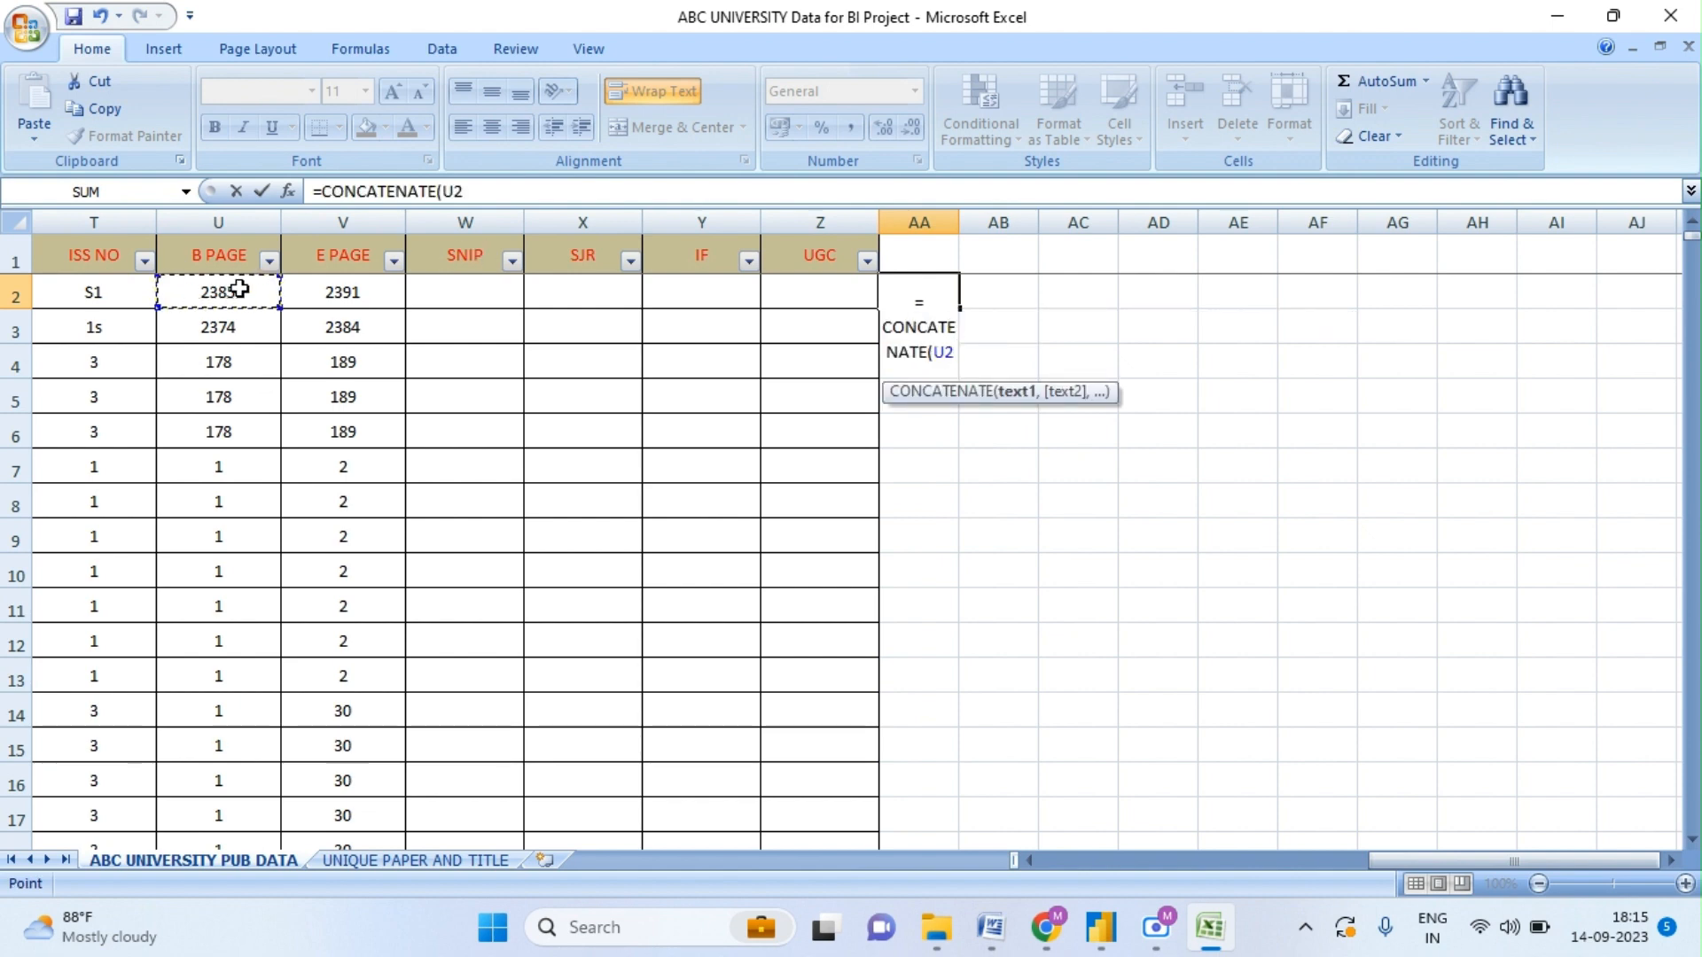
type(",\"")
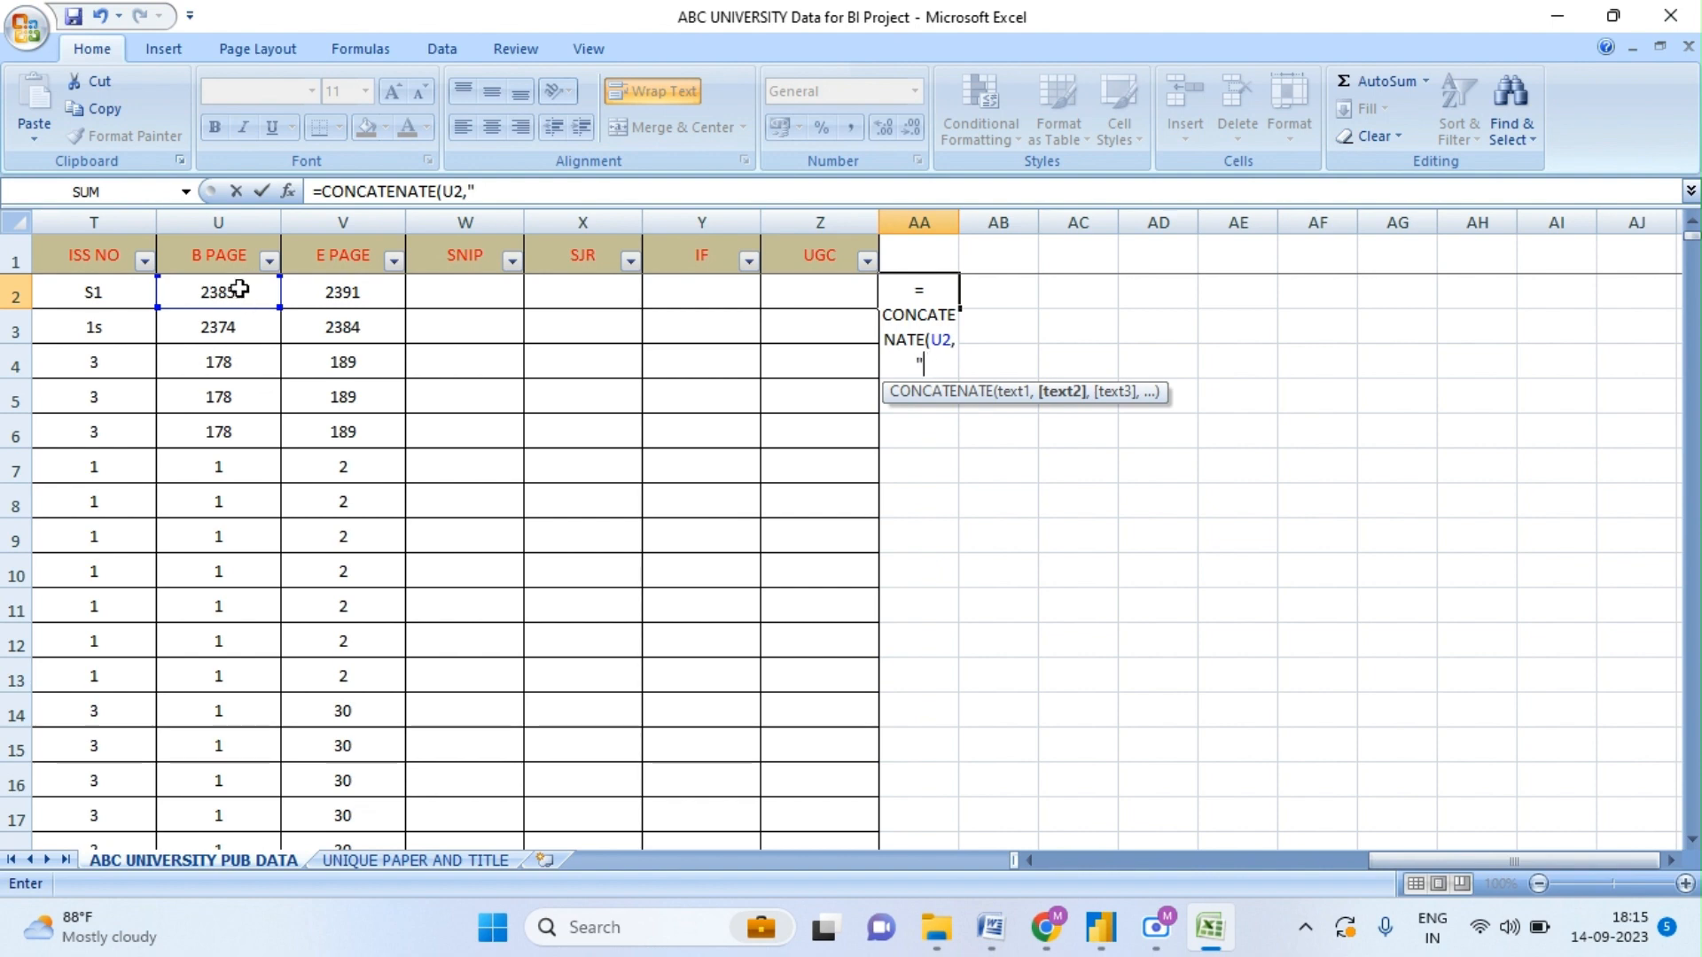
type("-")
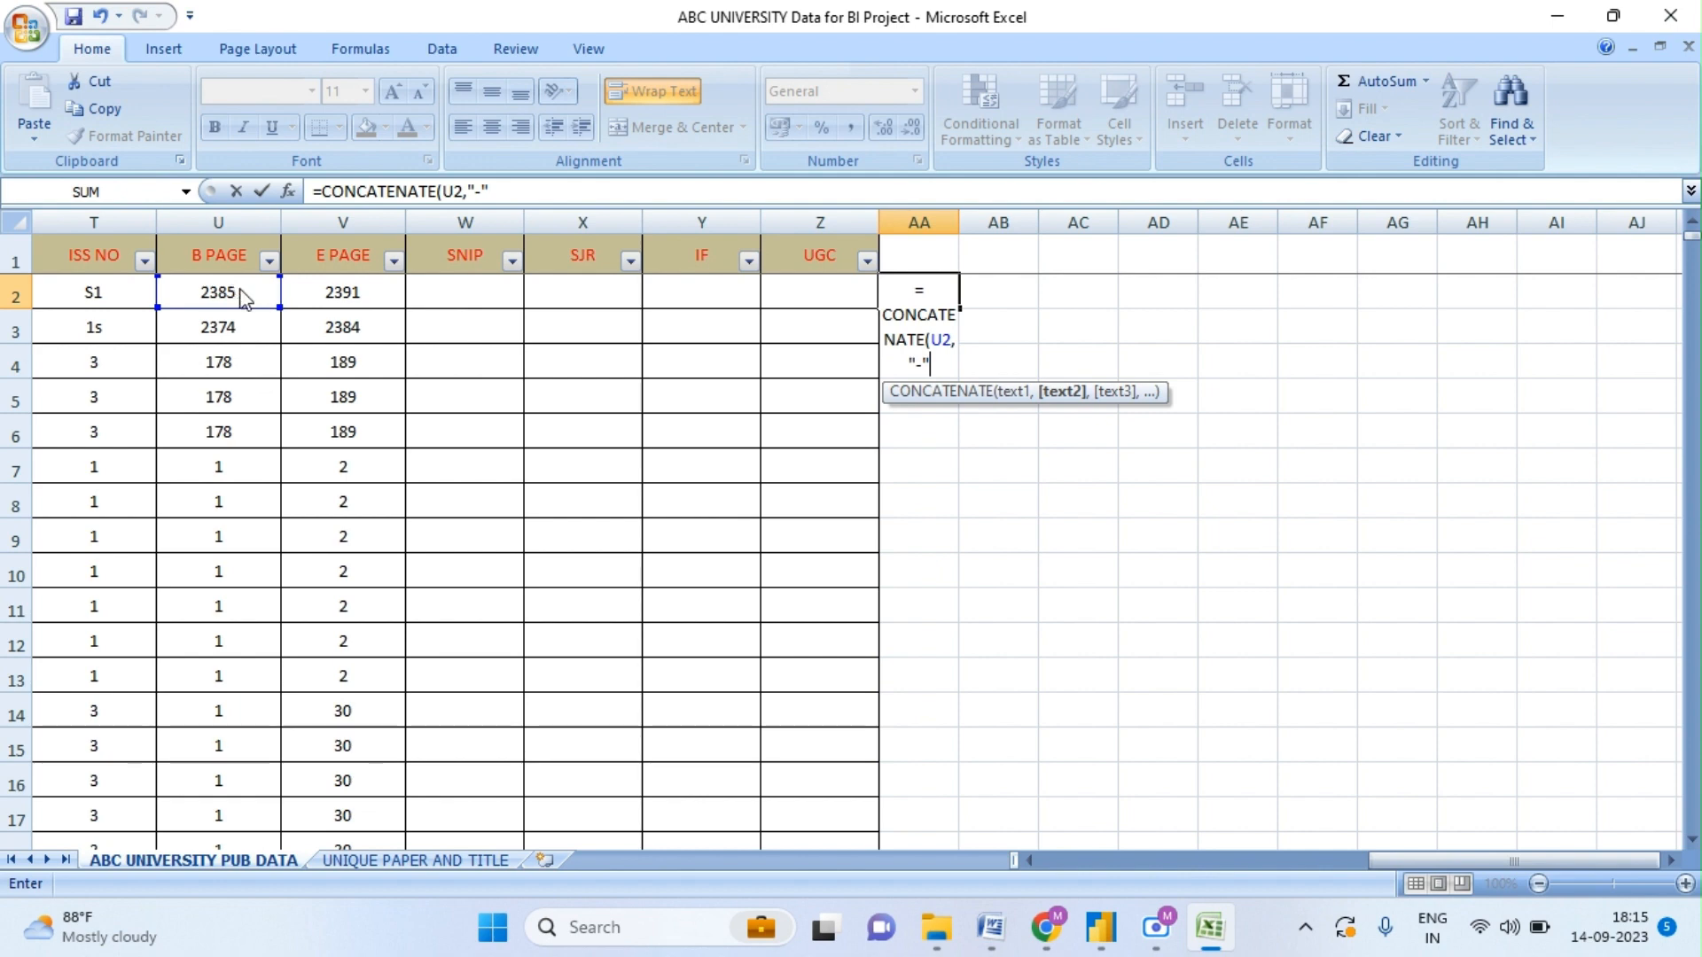
type("\",")
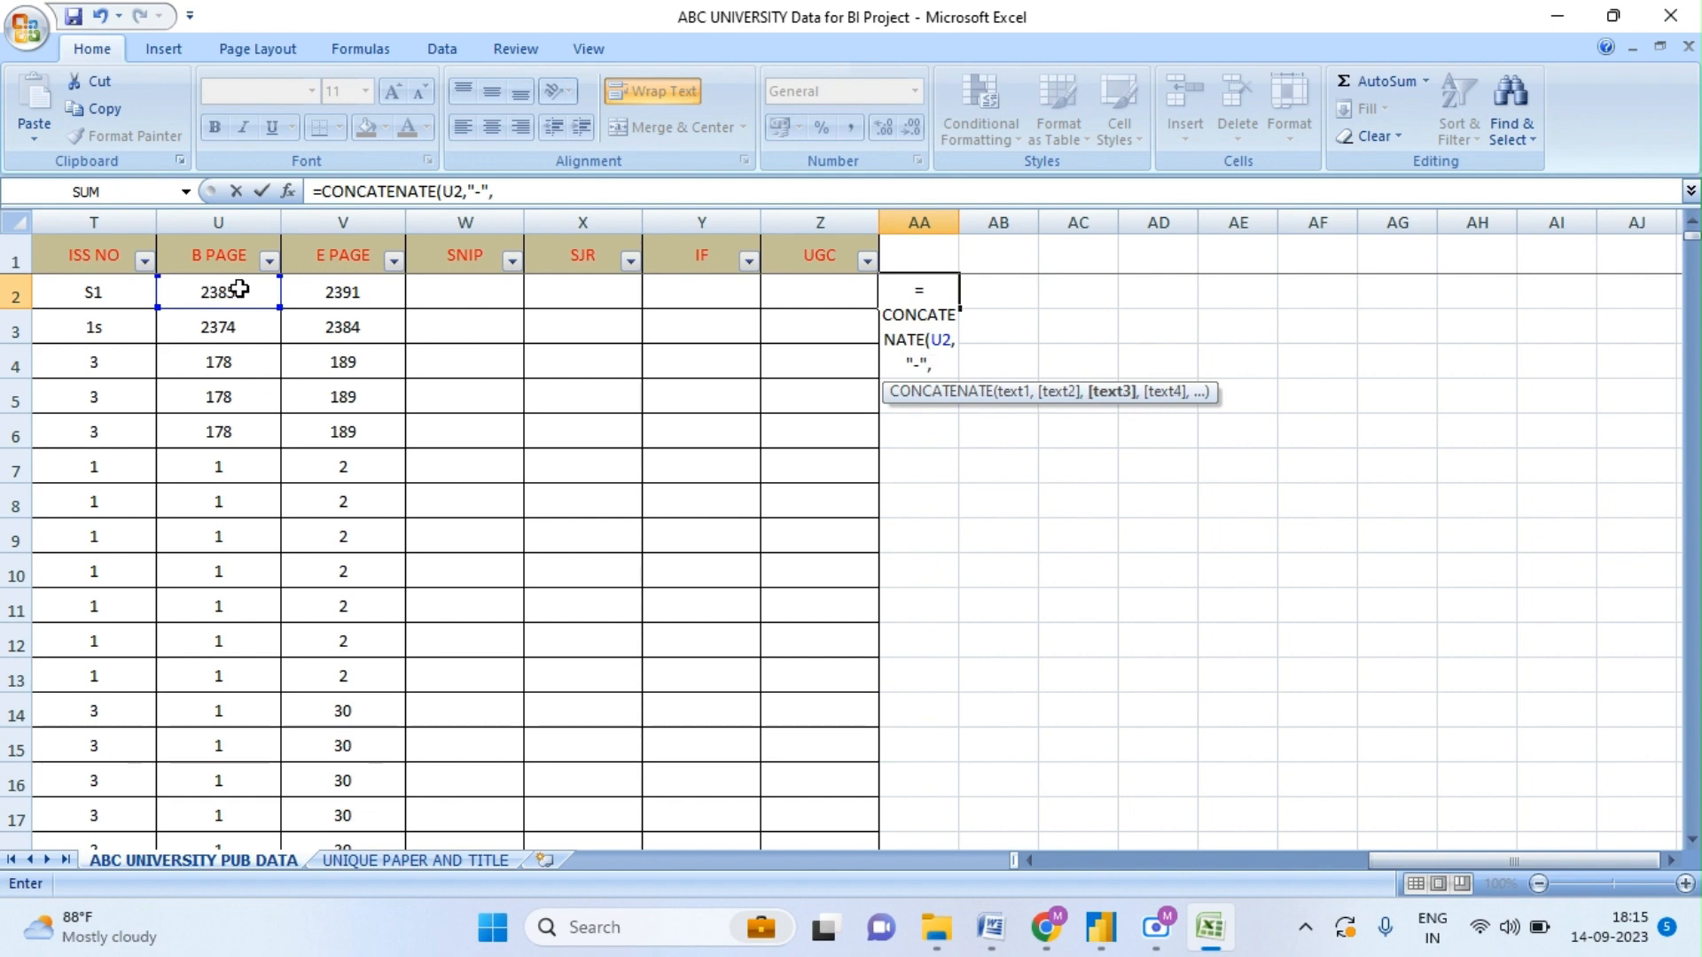
left_click(337, 296)
type(")")
key("Return")
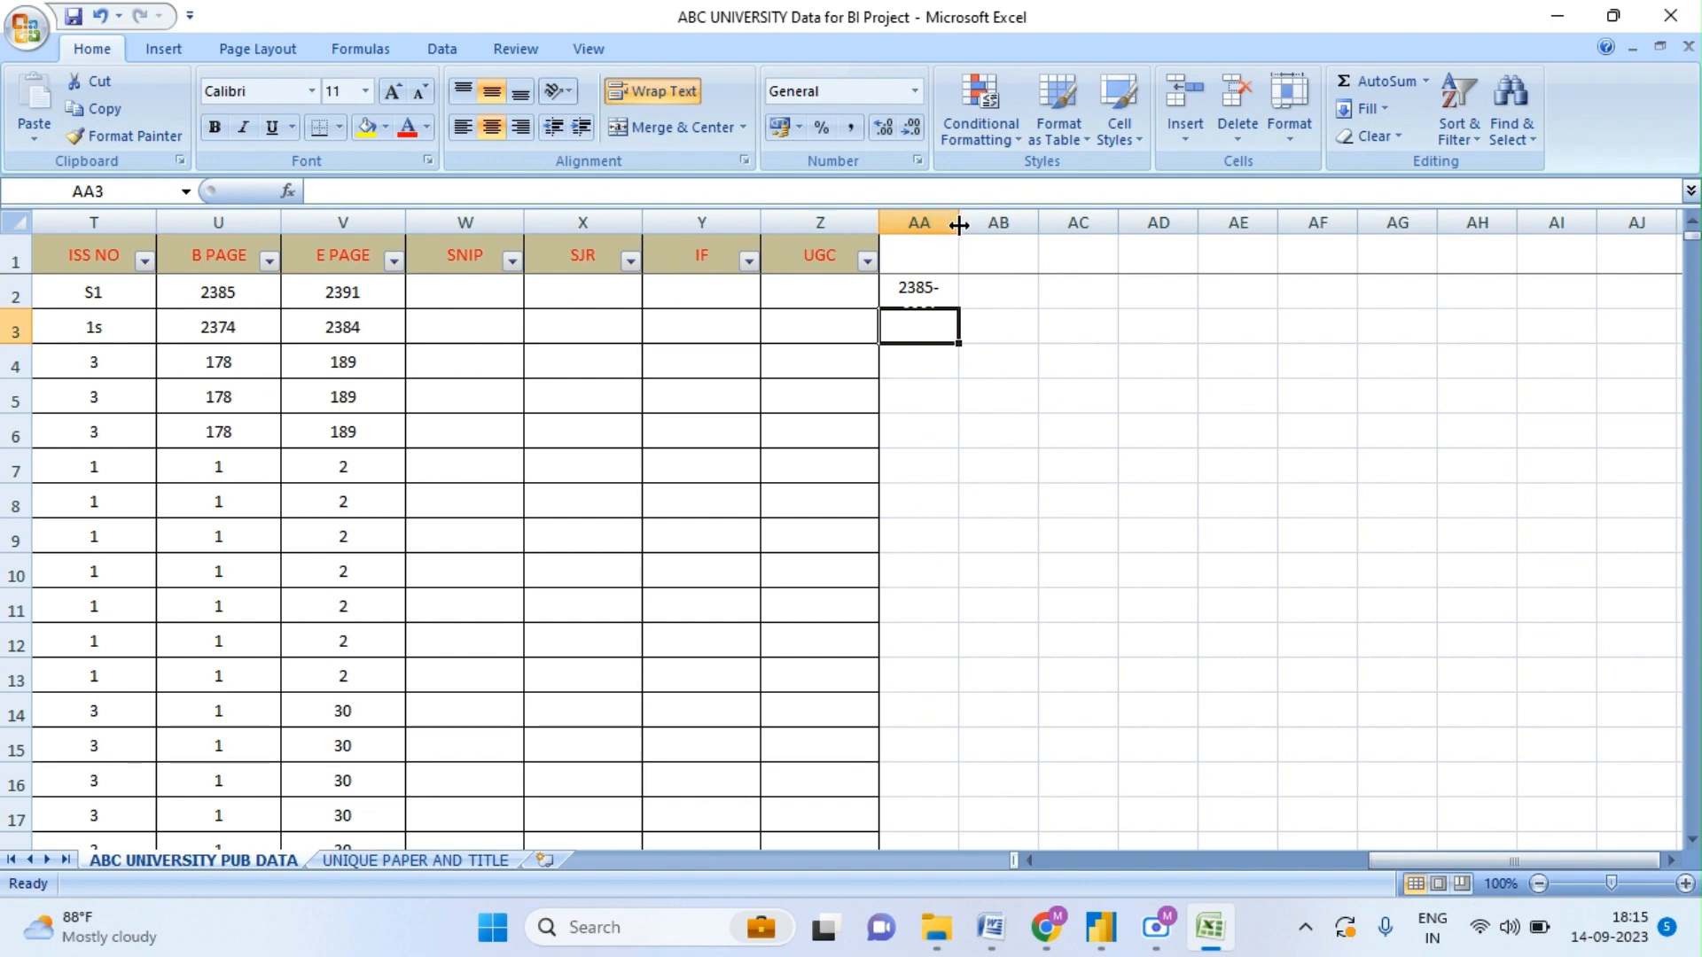
- Widen column AA to fit the joined page range and inspect the formula in AA2, leaving its references intact
left_click_drag(958, 222, 1142, 224)
left_click(1002, 295)
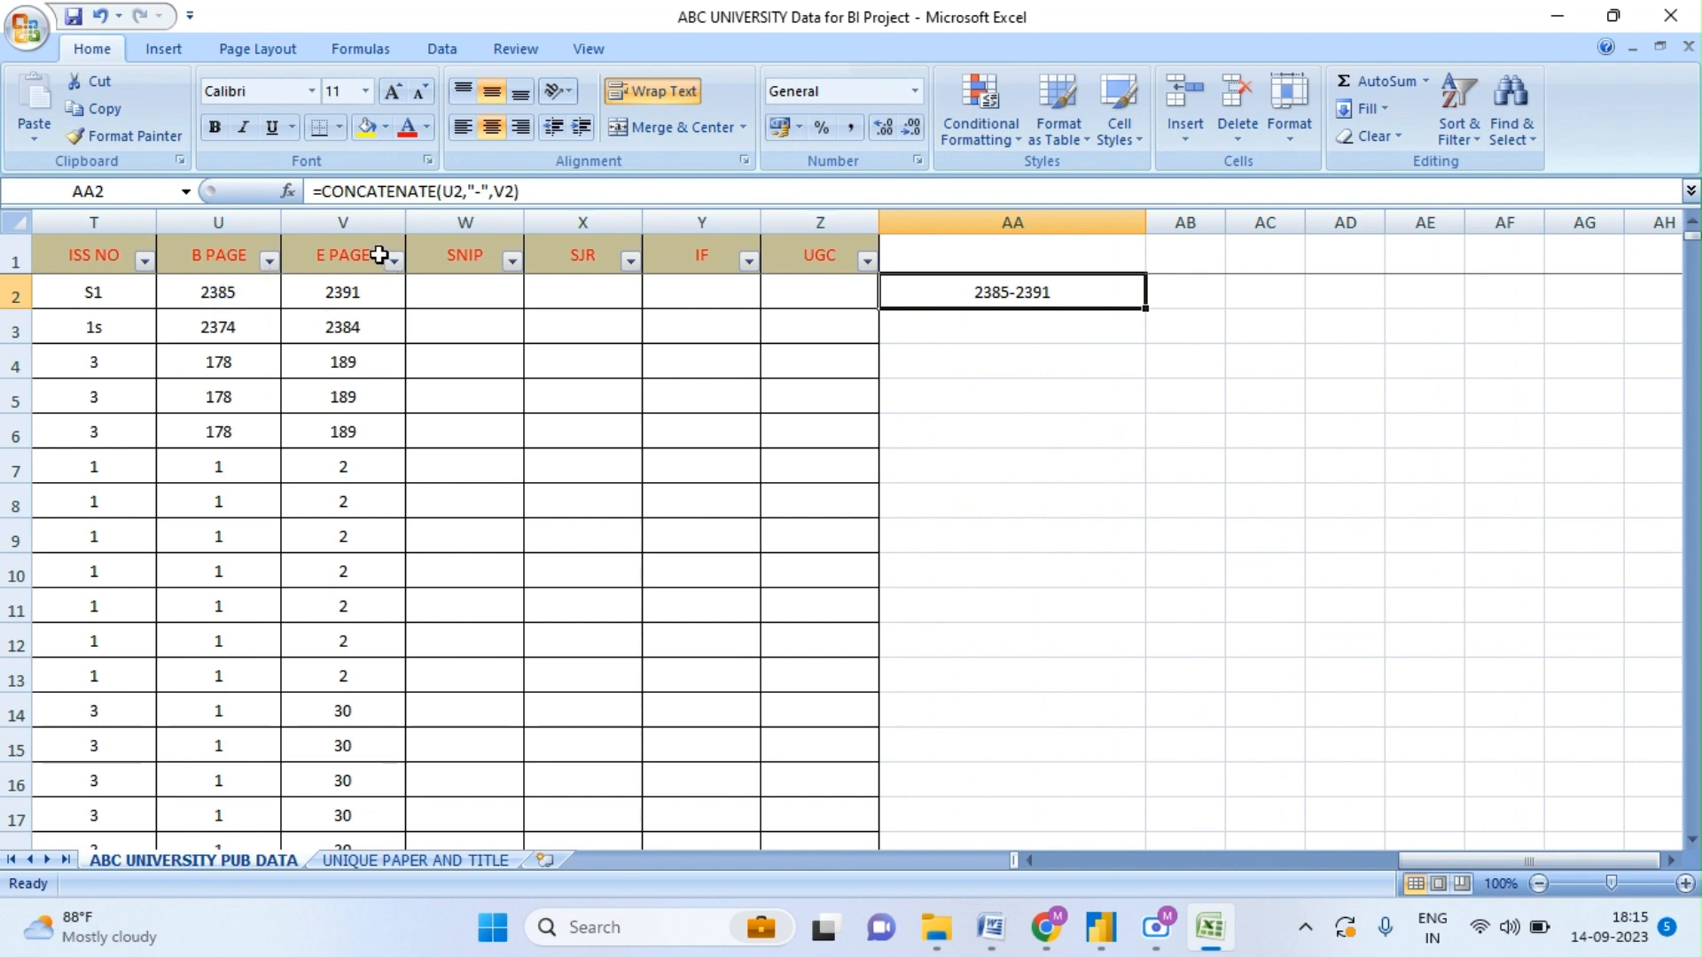
double_click(1042, 297)
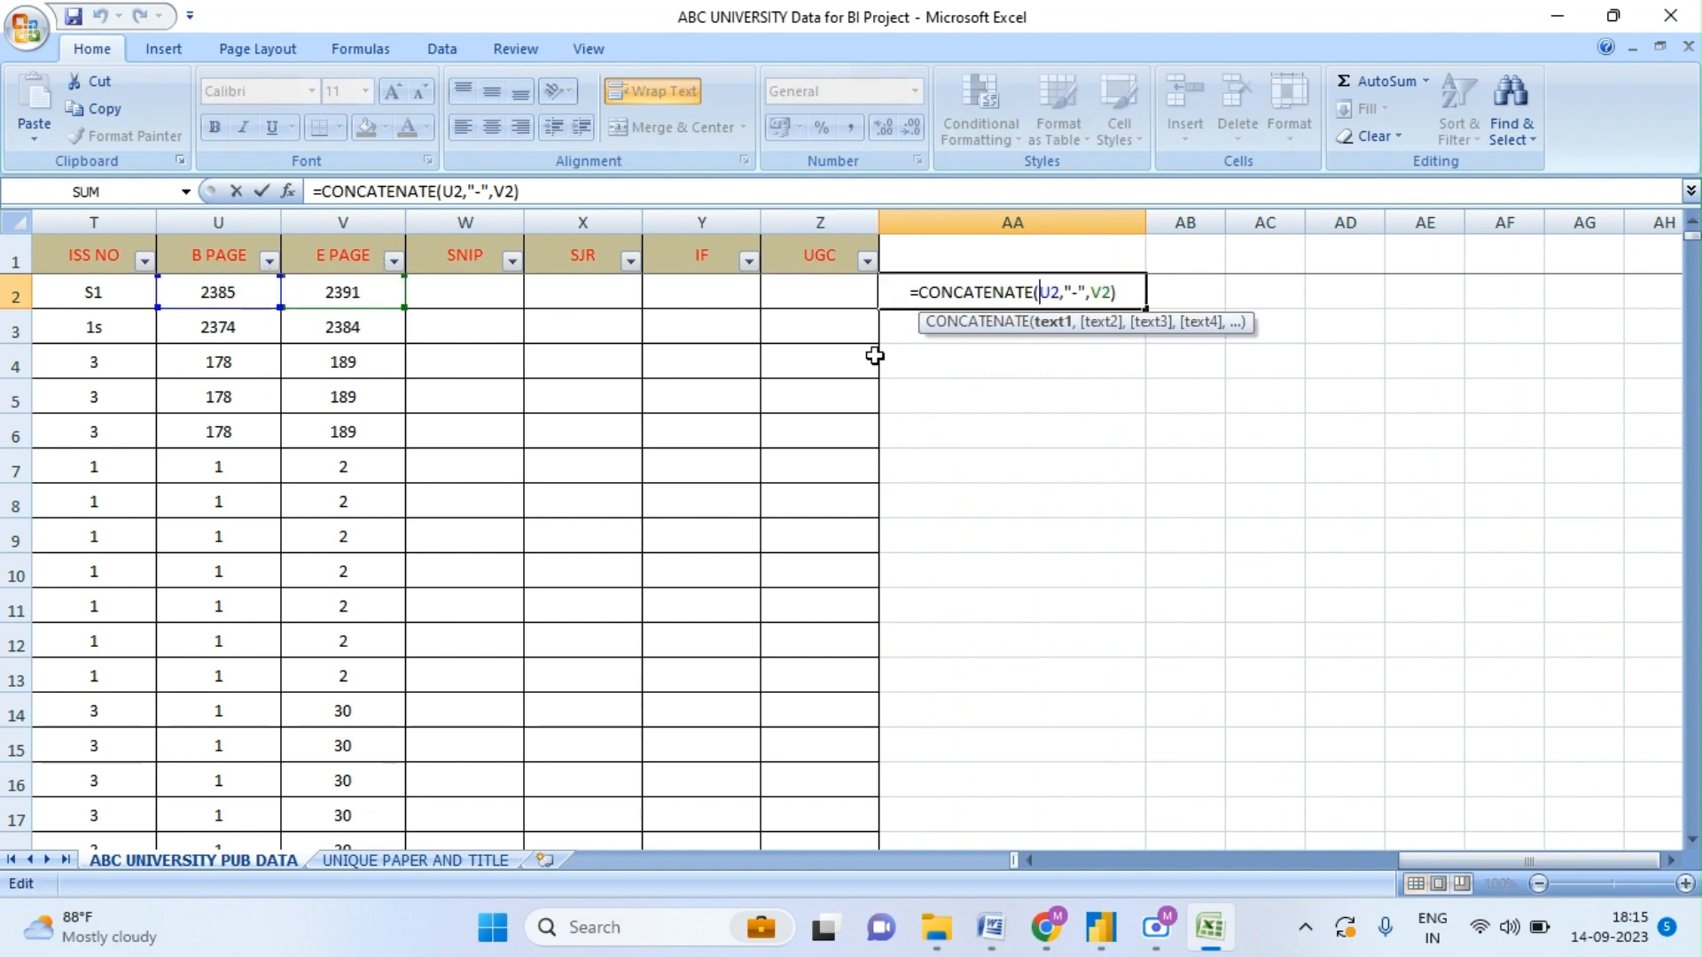
left_click(803, 374)
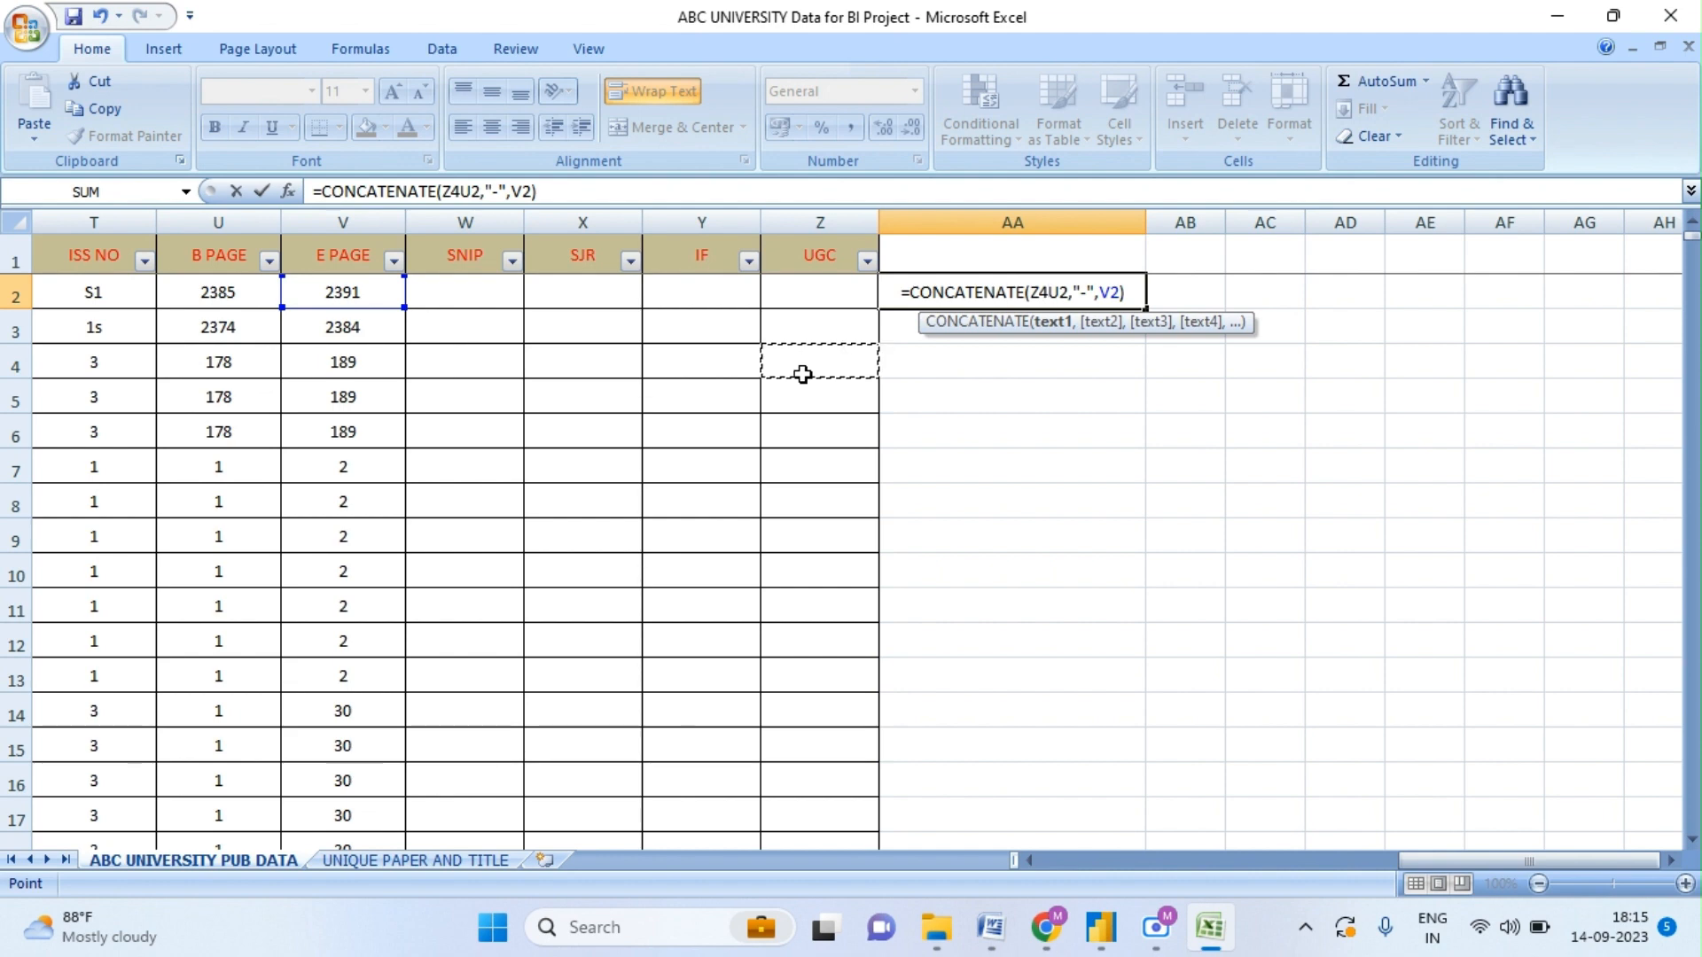
key("ctrl+z")
key("Tab")
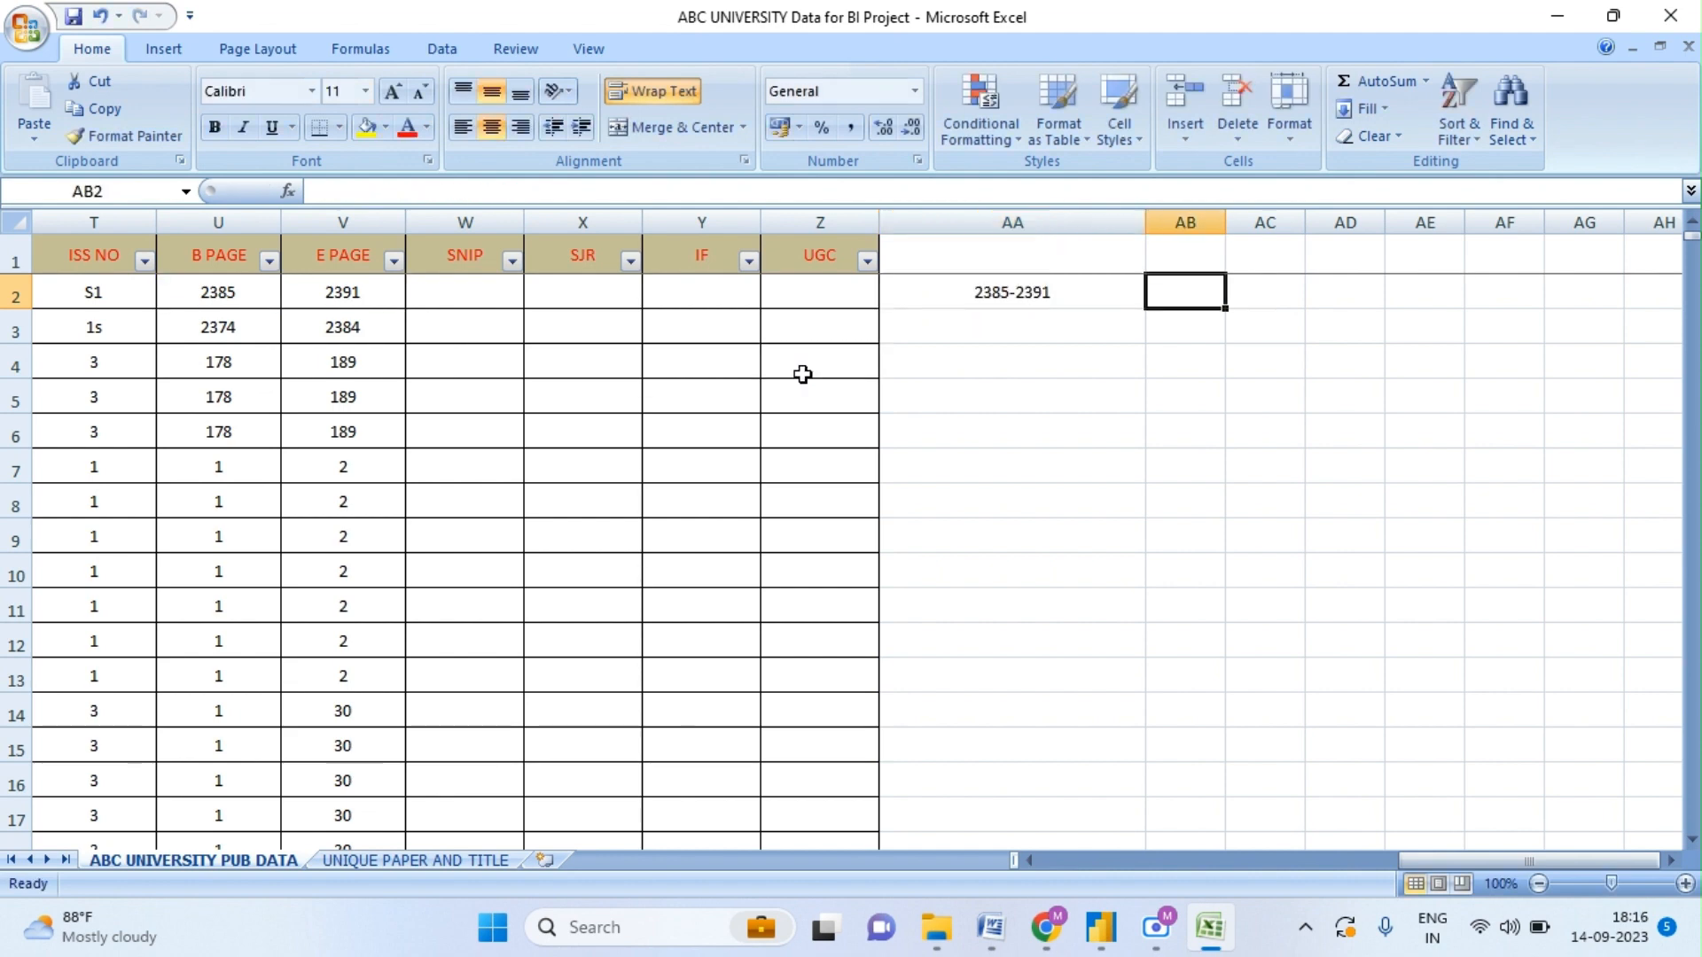
- Convert the CONCATENATE formula in cell AA2 to a static value by copying it and pasting only values over itself
left_click(1046, 292)
right_click(1046, 291)
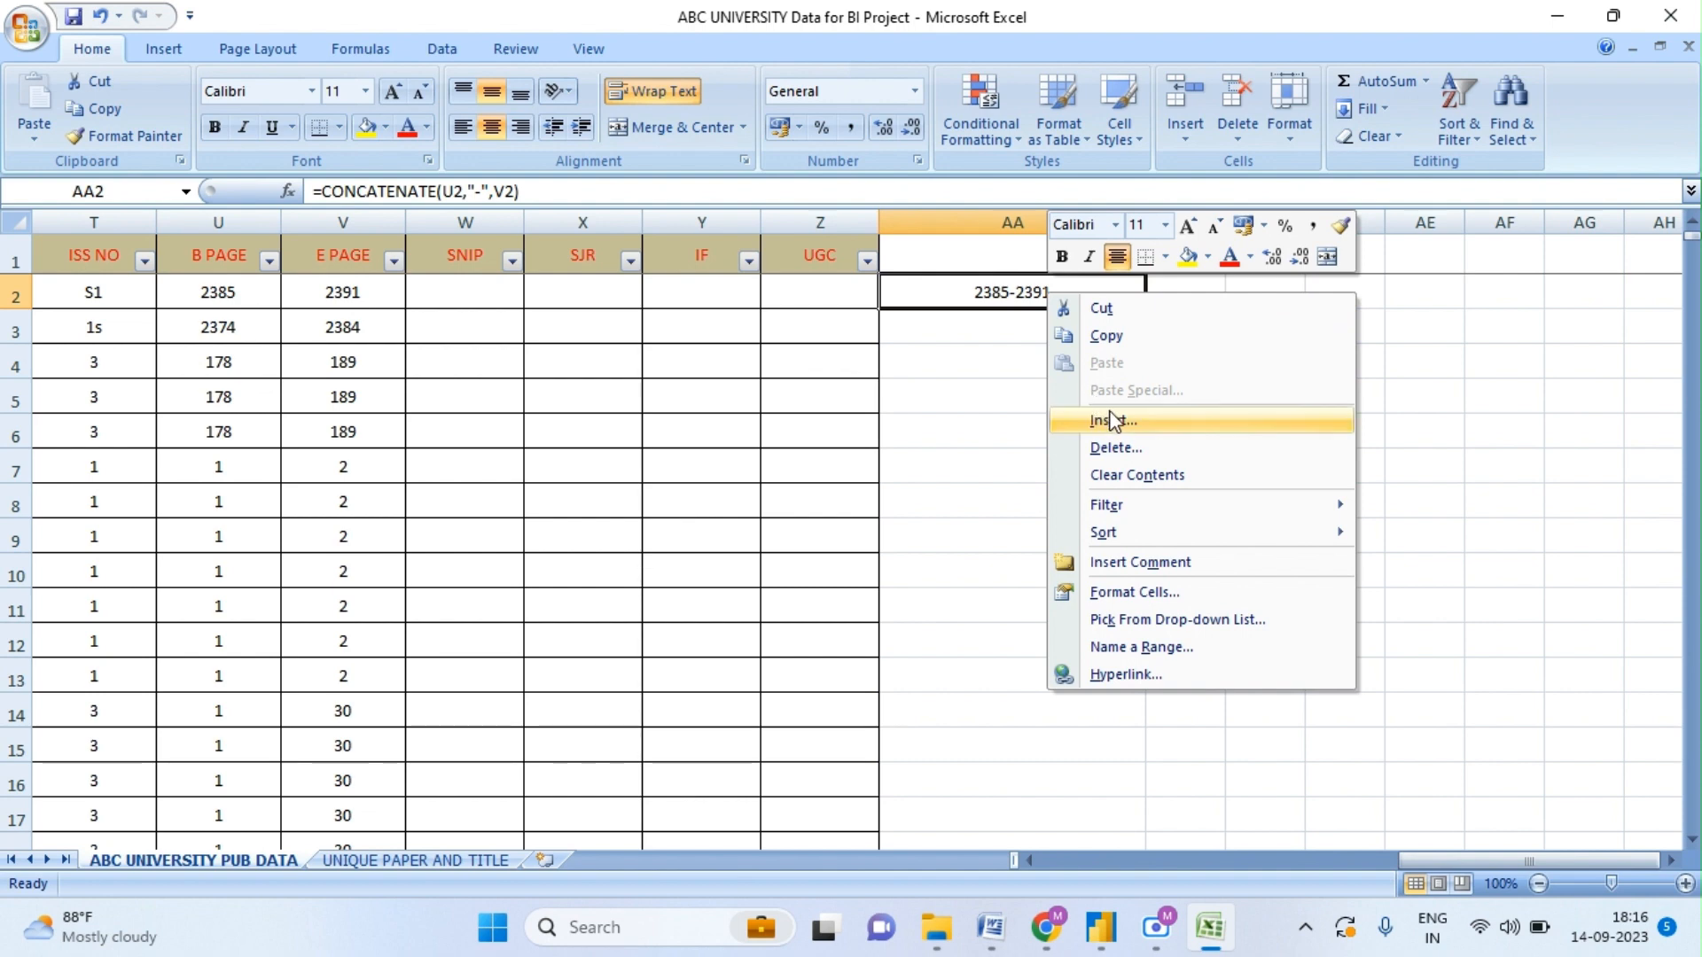
left_click(1113, 336)
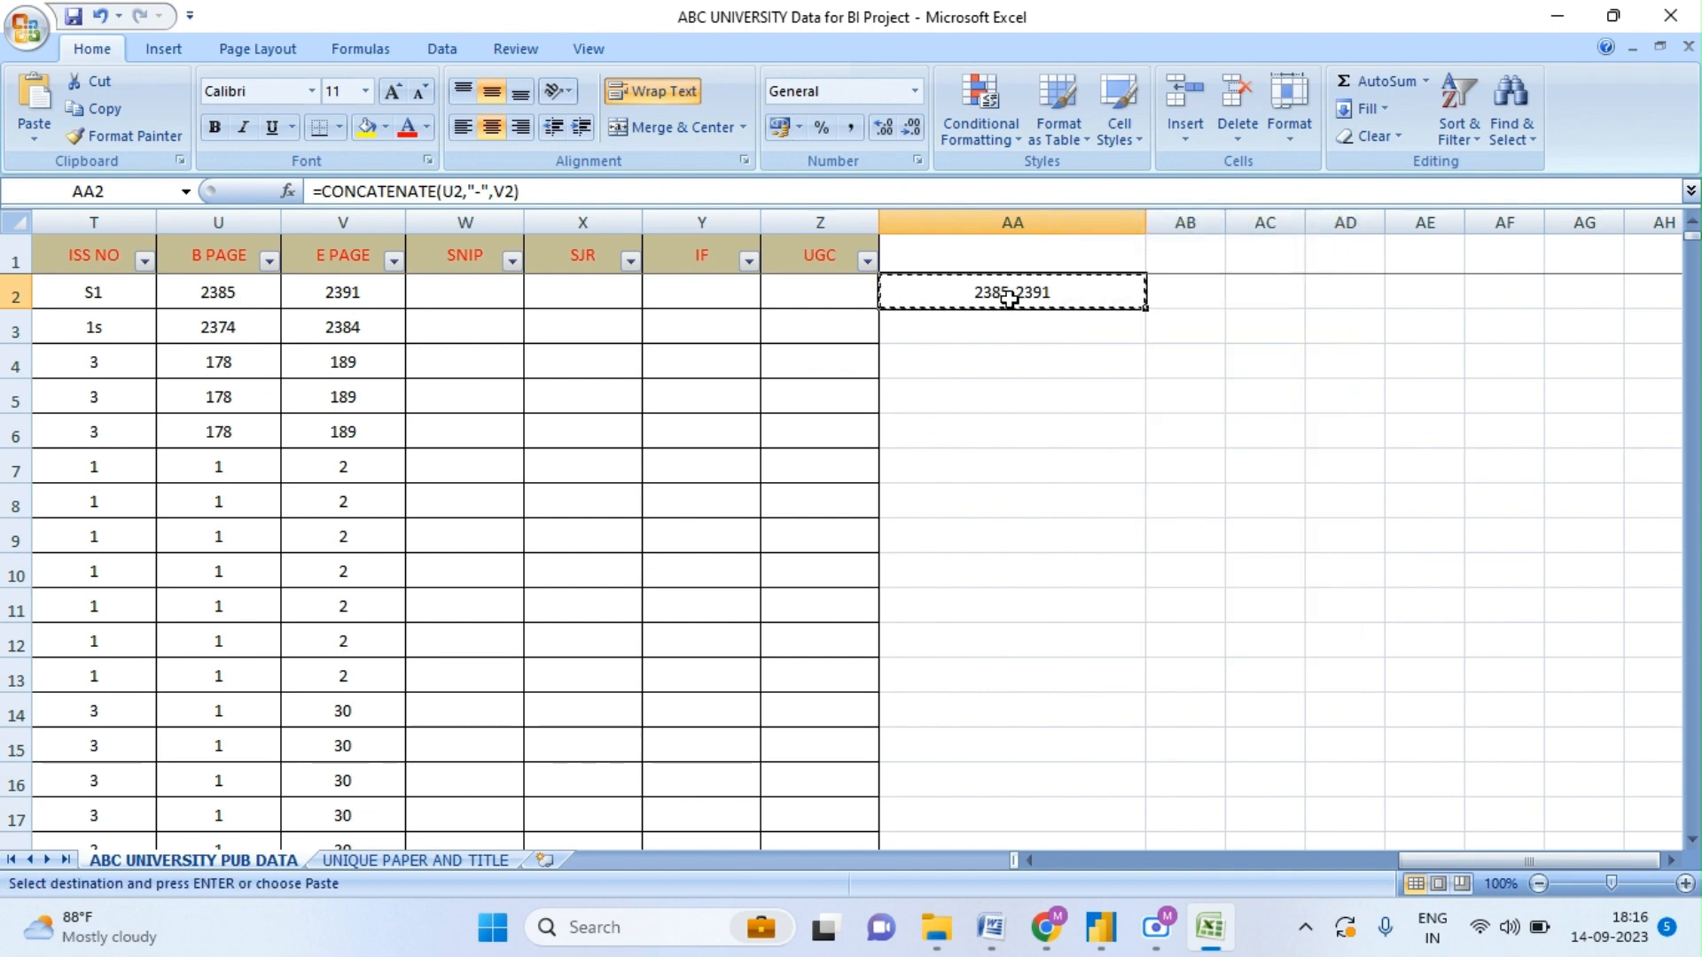
right_click(1010, 299)
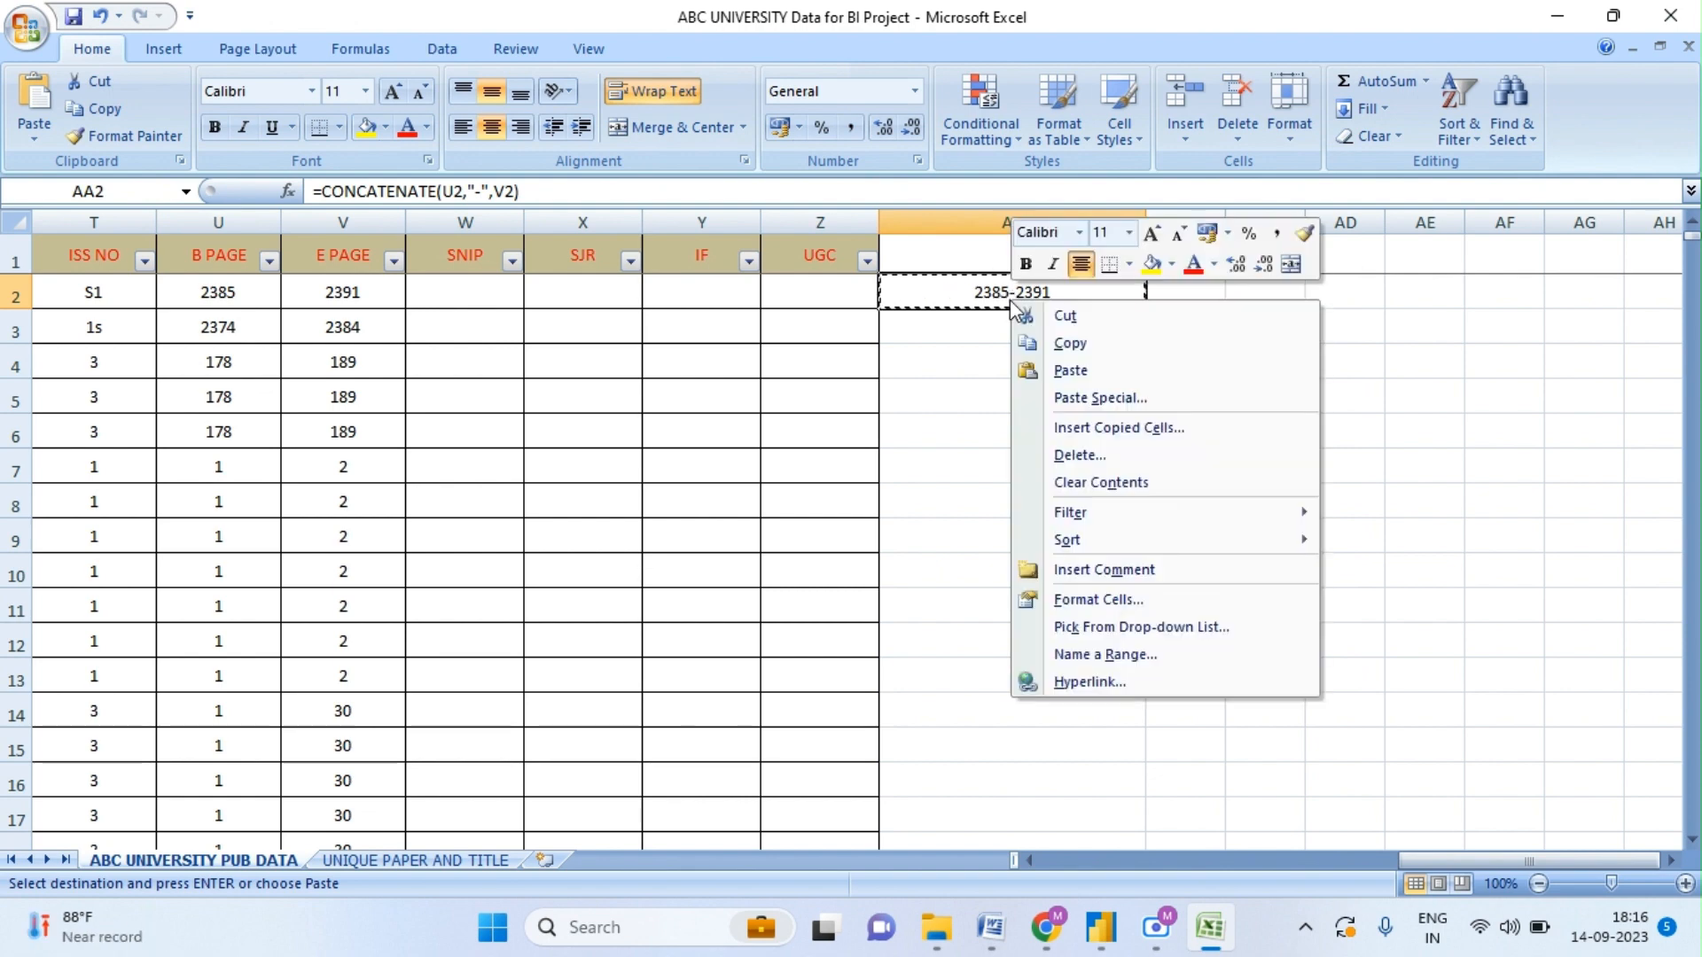
left_click(1067, 399)
left_click(891, 306)
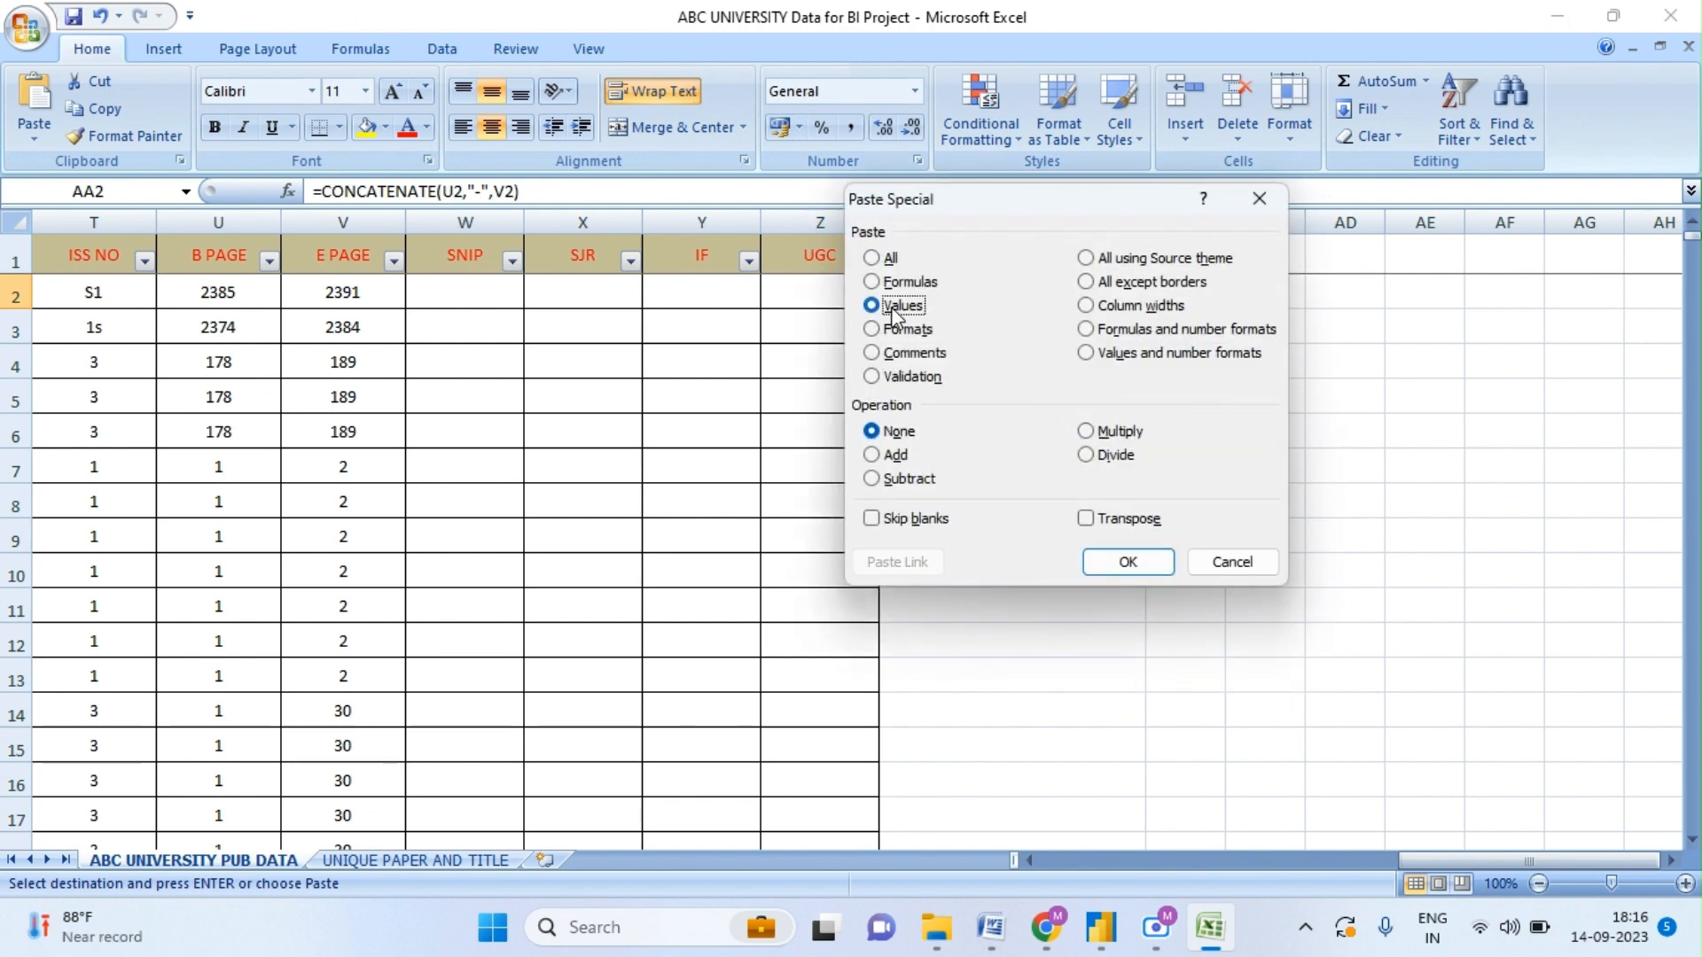
left_click(1115, 560)
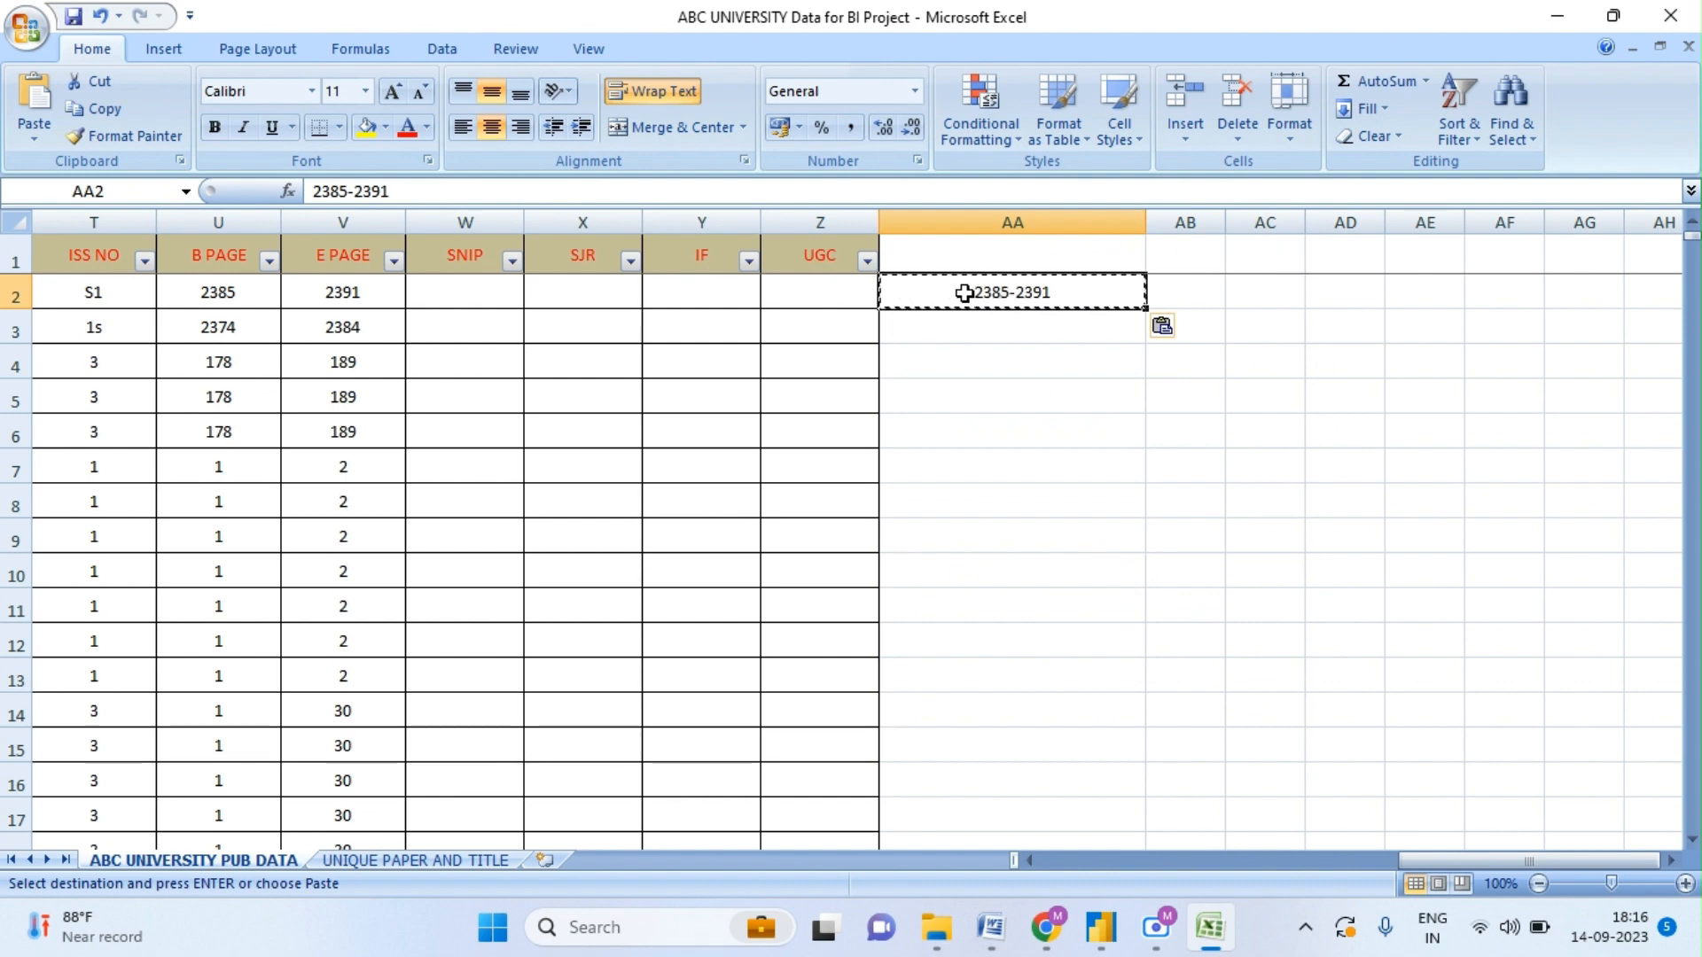
- Undo the values-only paste in AA2 to compare it with the formula, and redo the paste
key("ctrl+z")
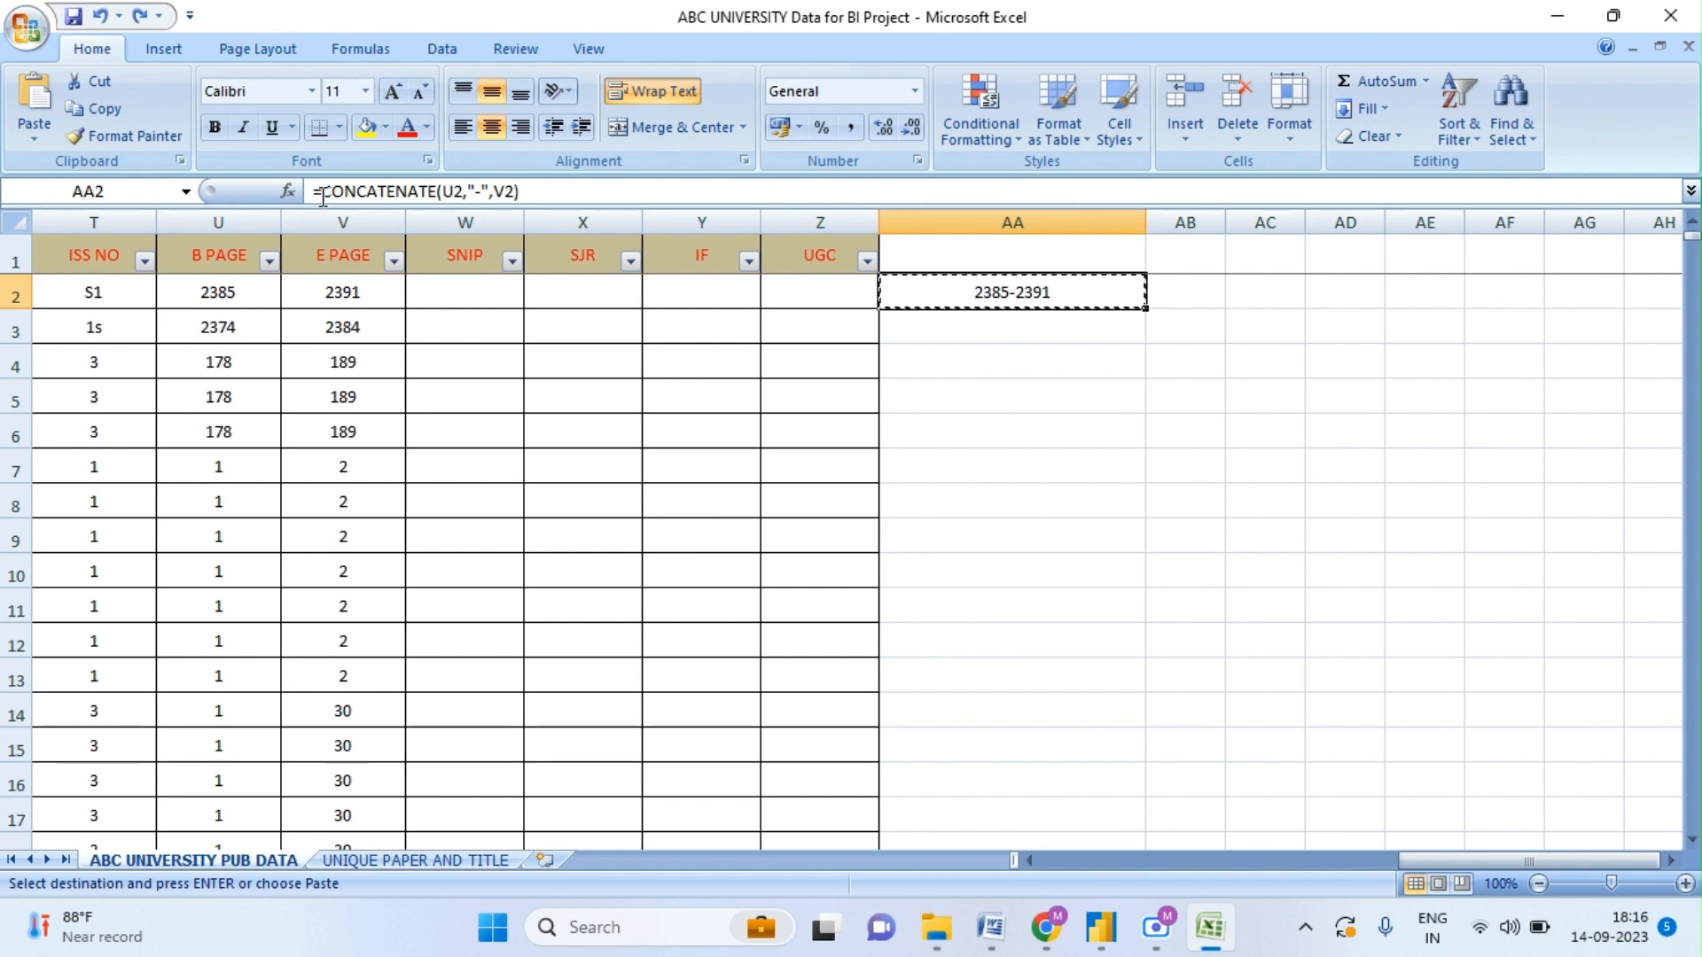
left_click(845, 394)
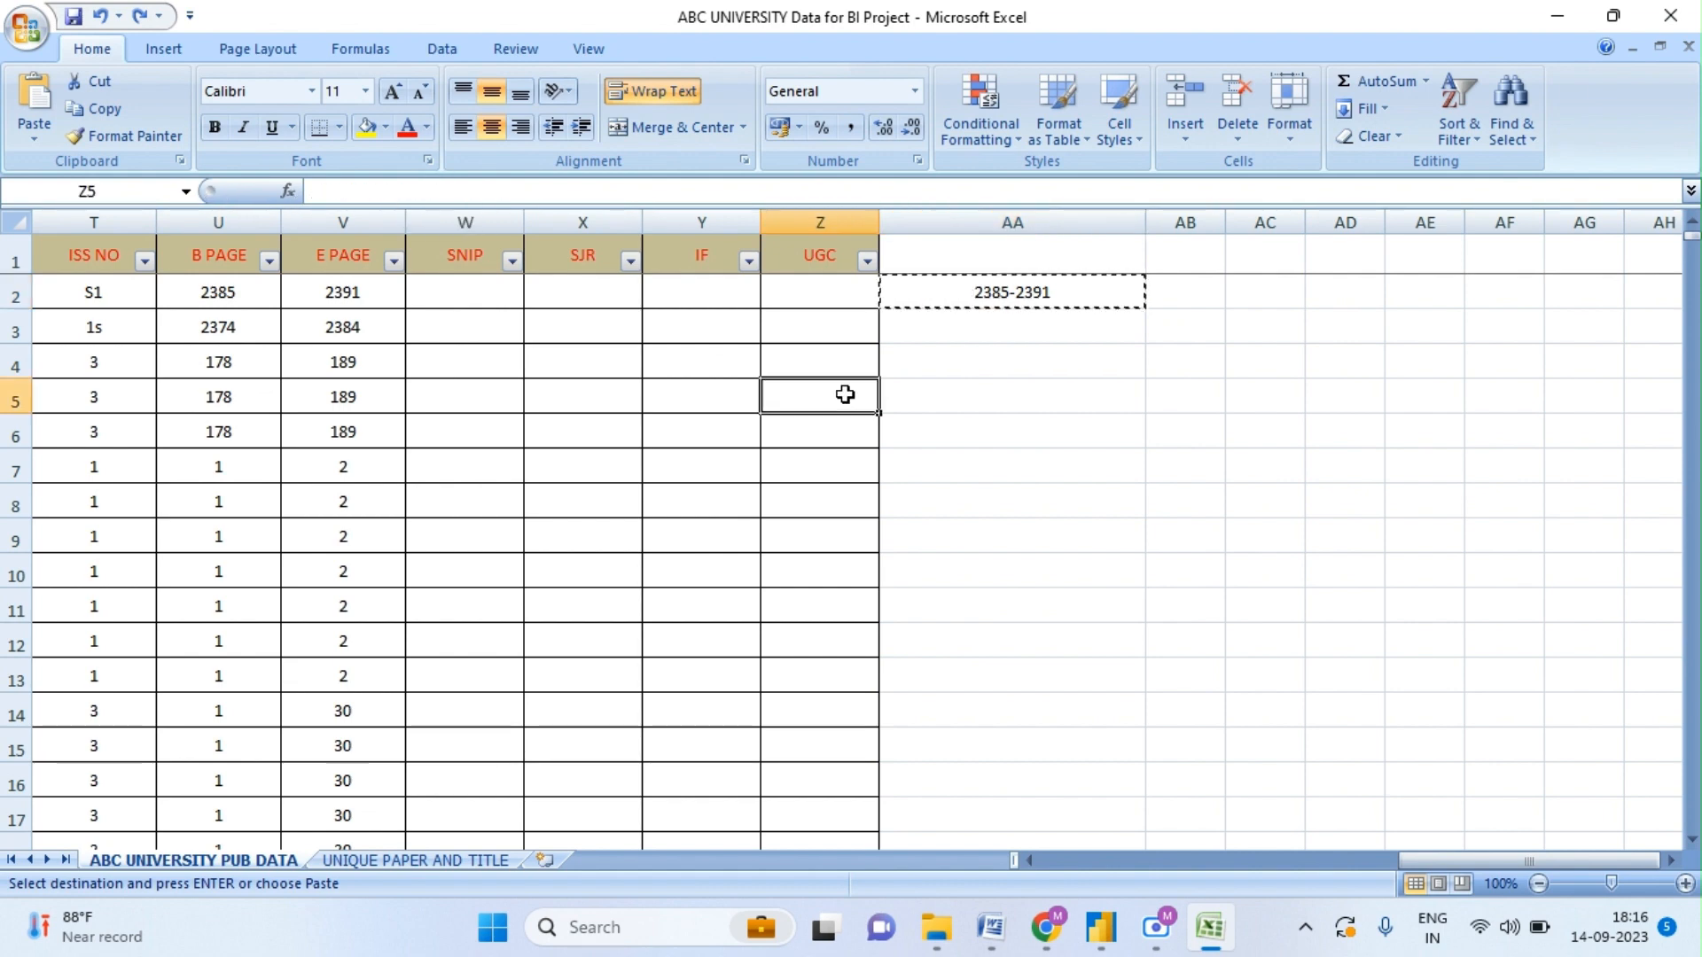
left_click(920, 292)
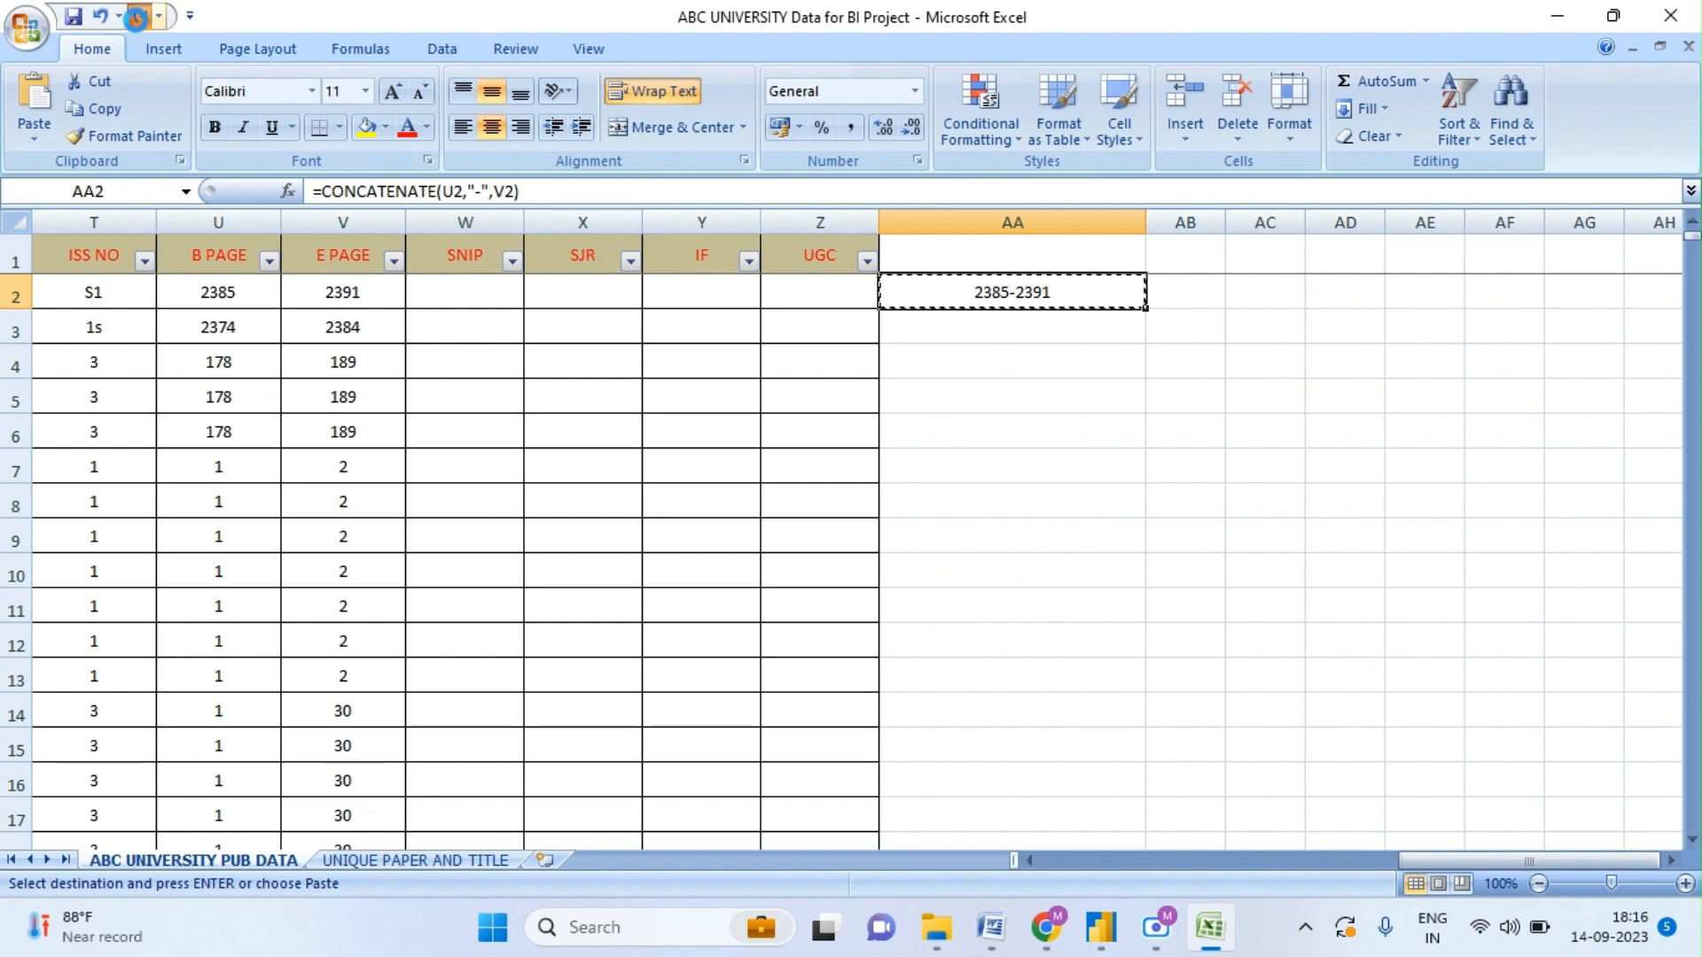
left_click(138, 17)
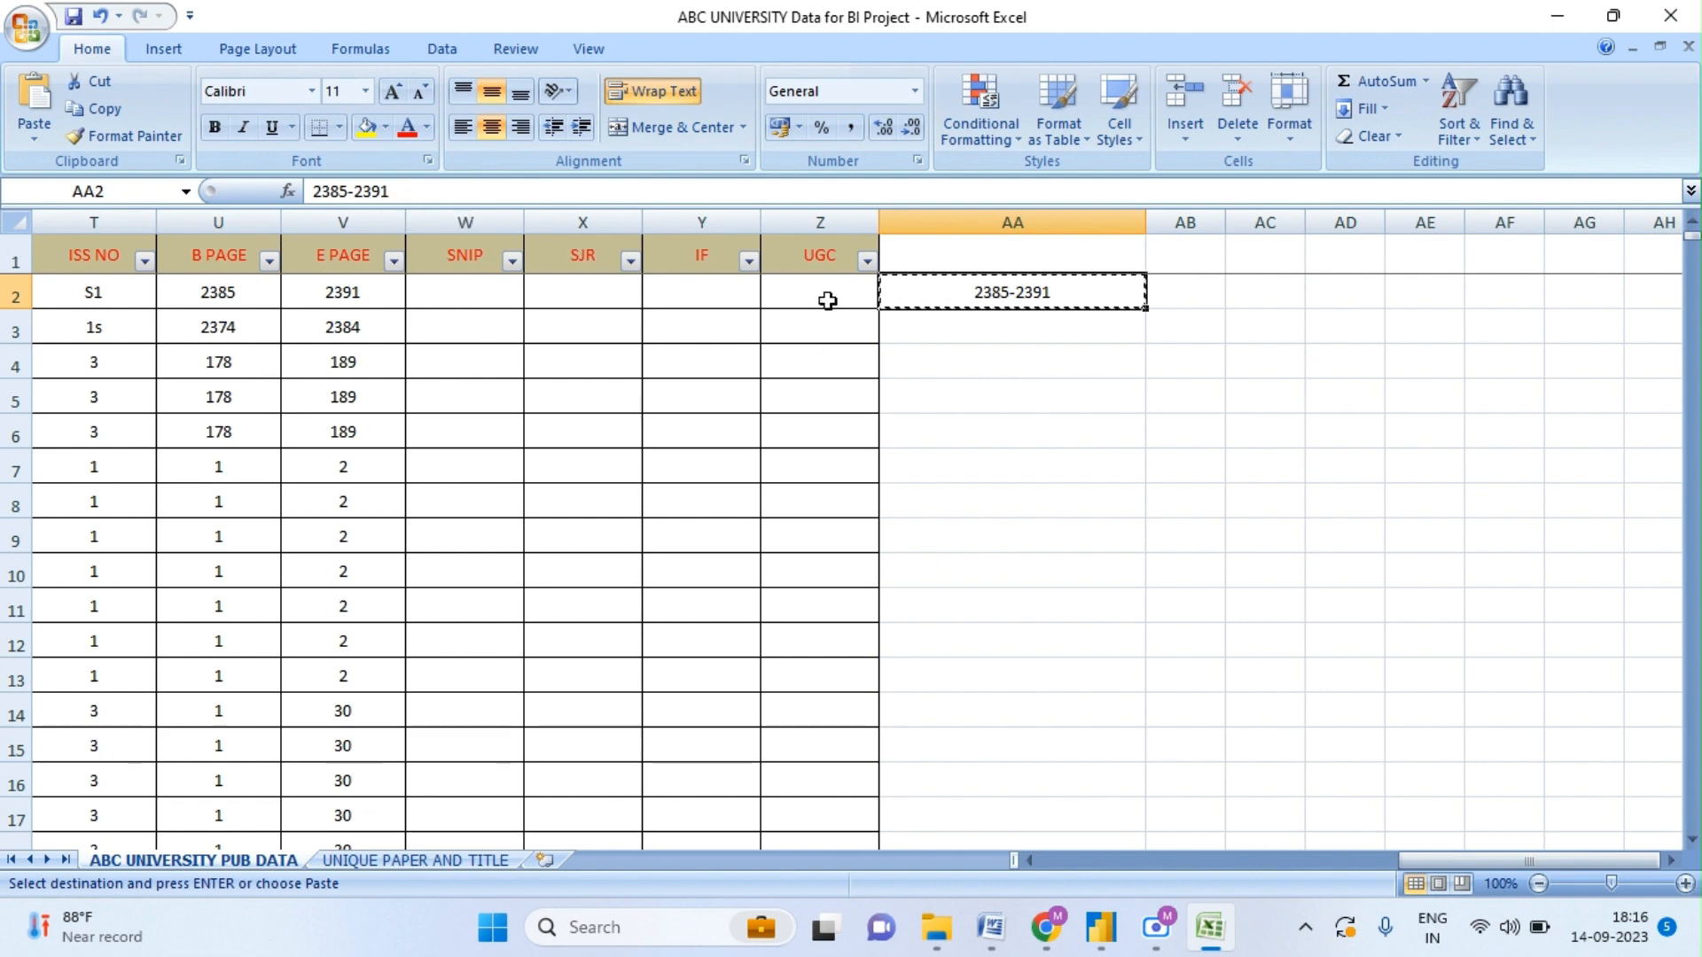
left_click(966, 395)
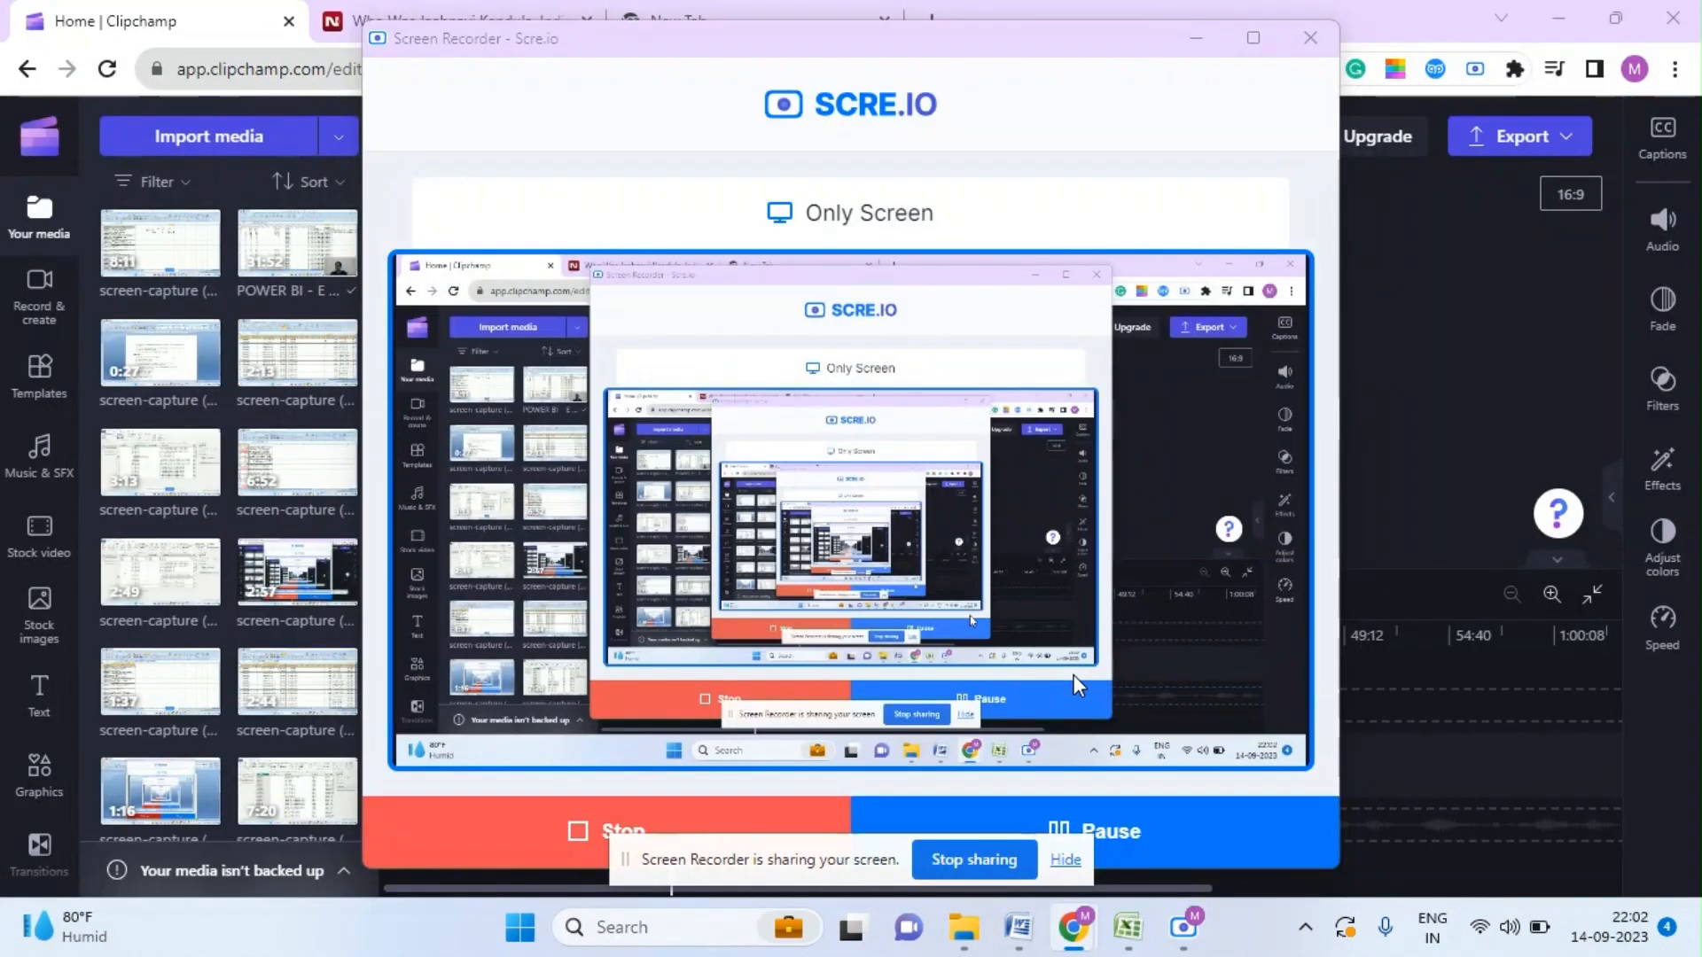
- Switch to the PROJECT - STEPS document in Word and review the Data Cleaning items on delimiting, concatenating and standardization
mouse_move(1019, 927)
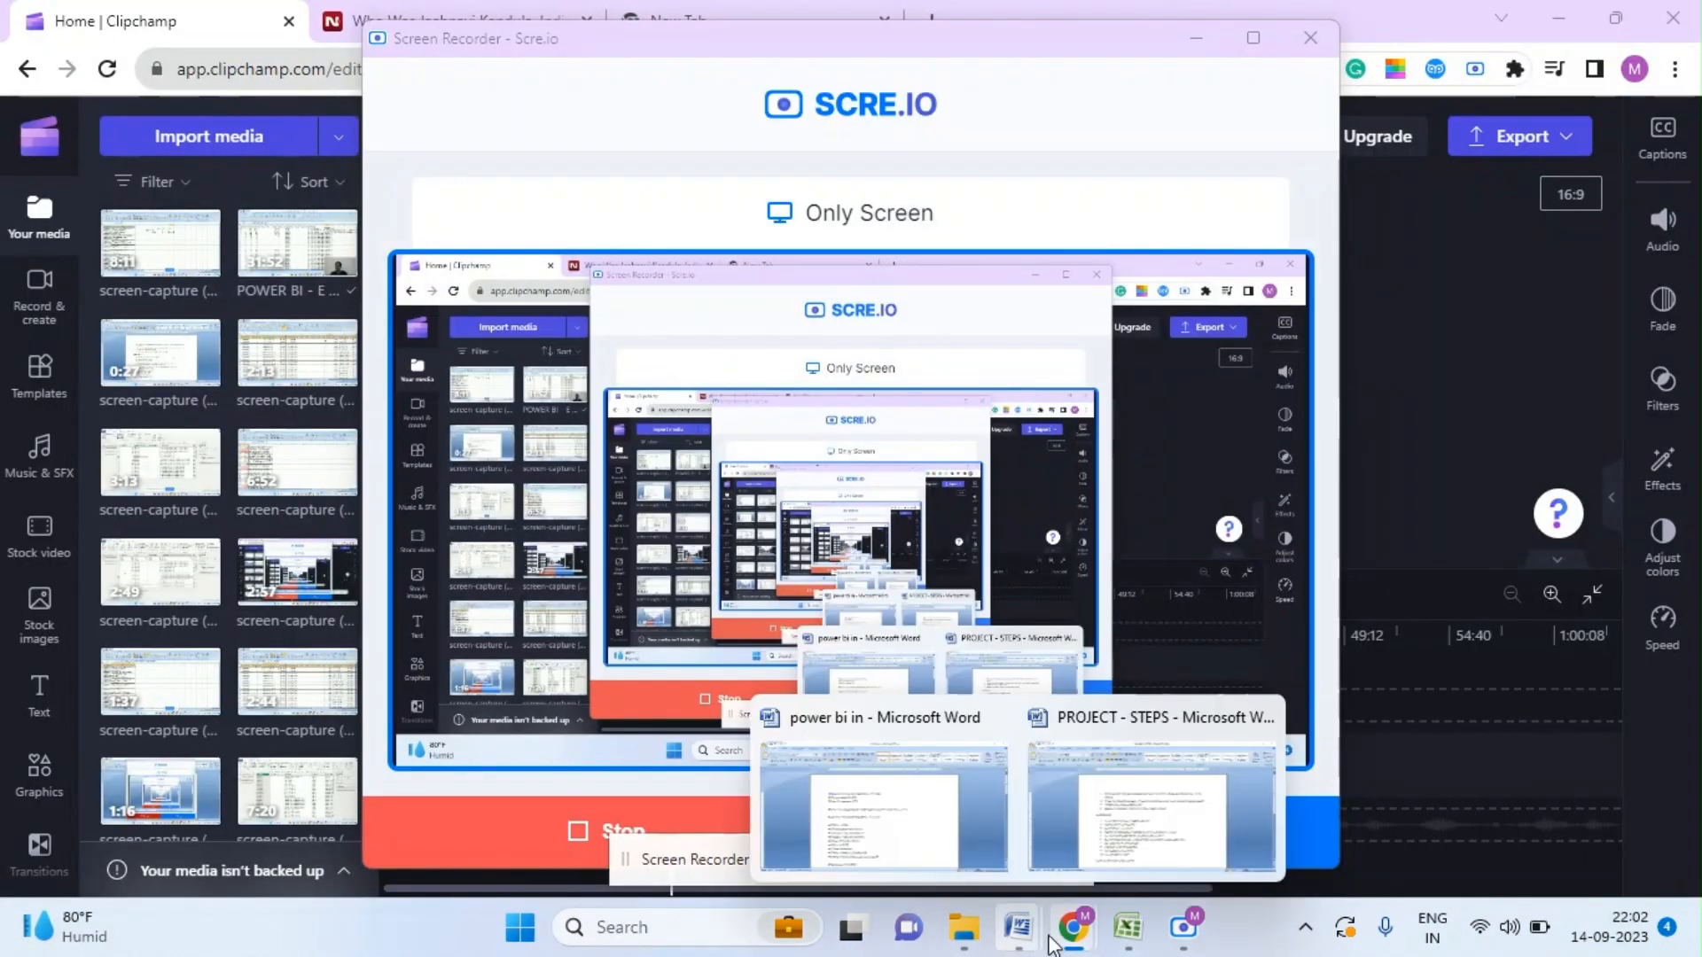
left_click(1153, 846)
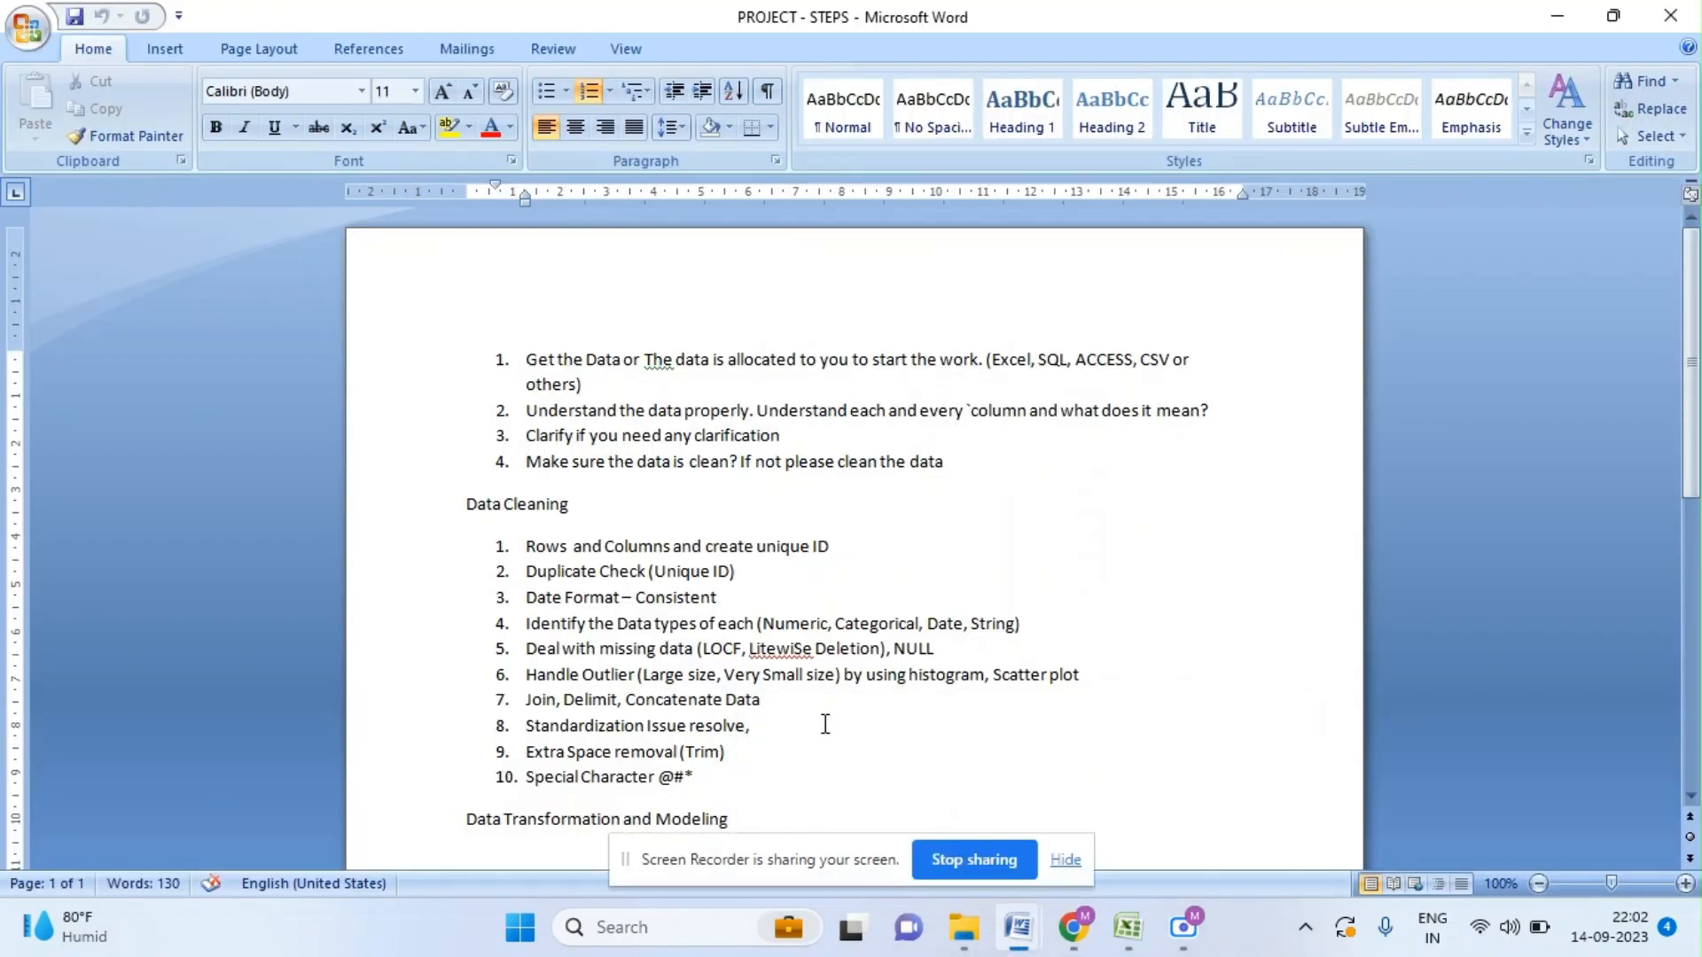
left_click(1066, 860)
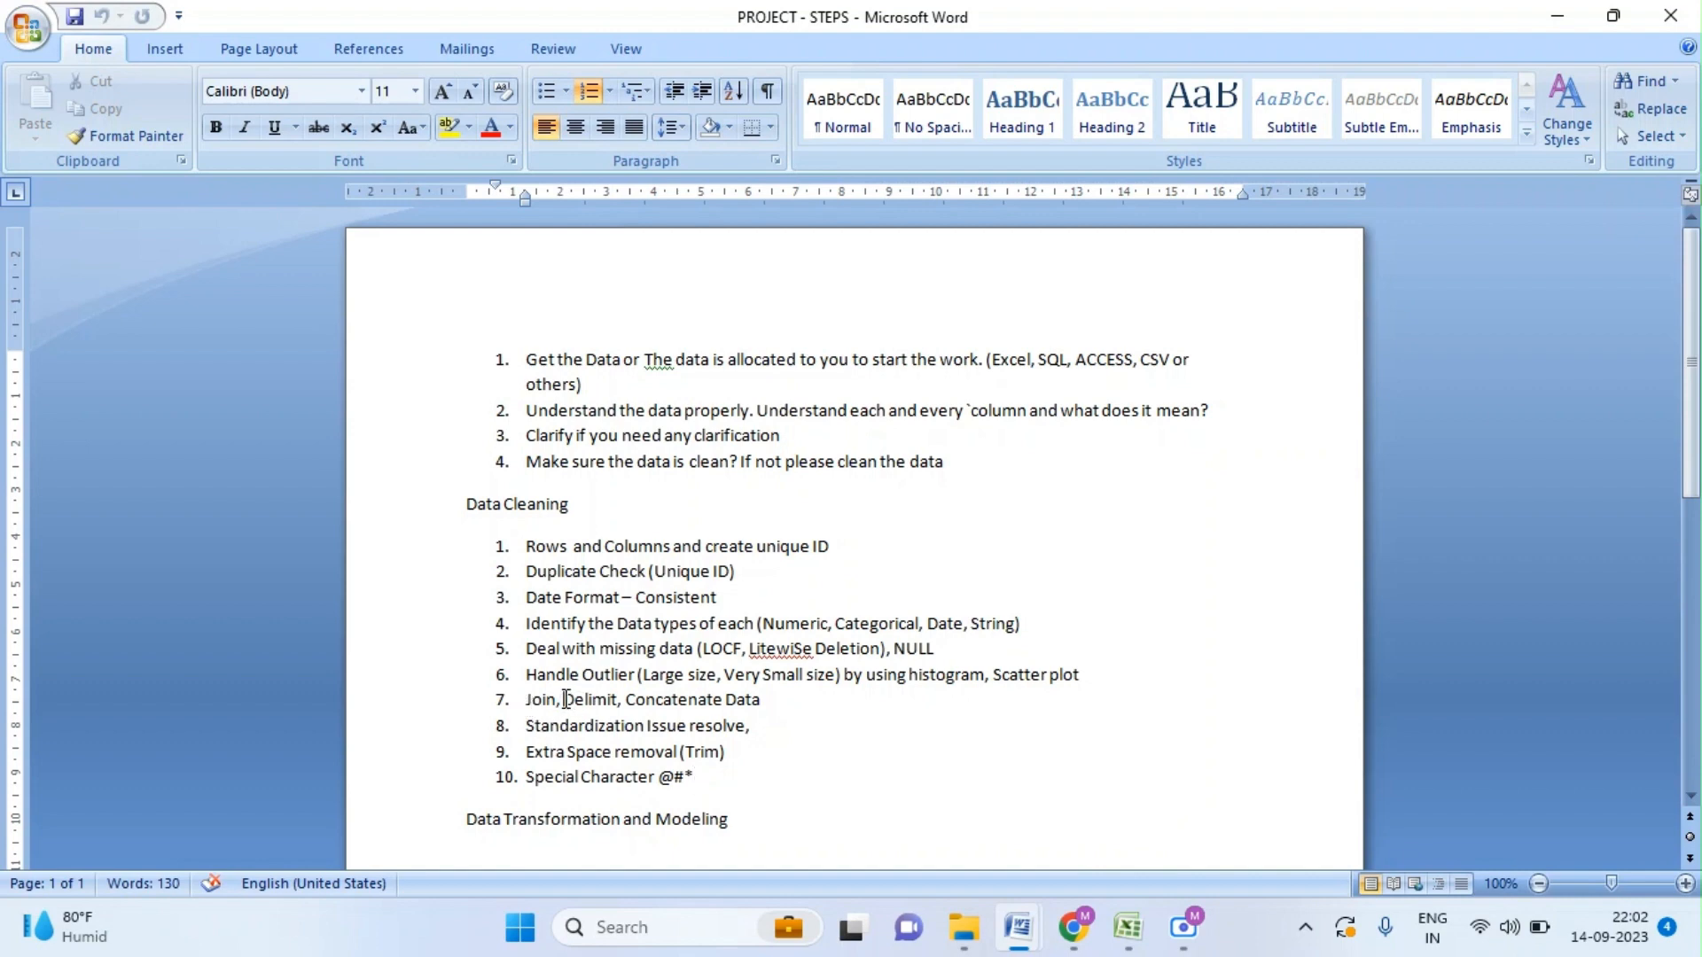
left_click_drag(566, 699, 770, 697)
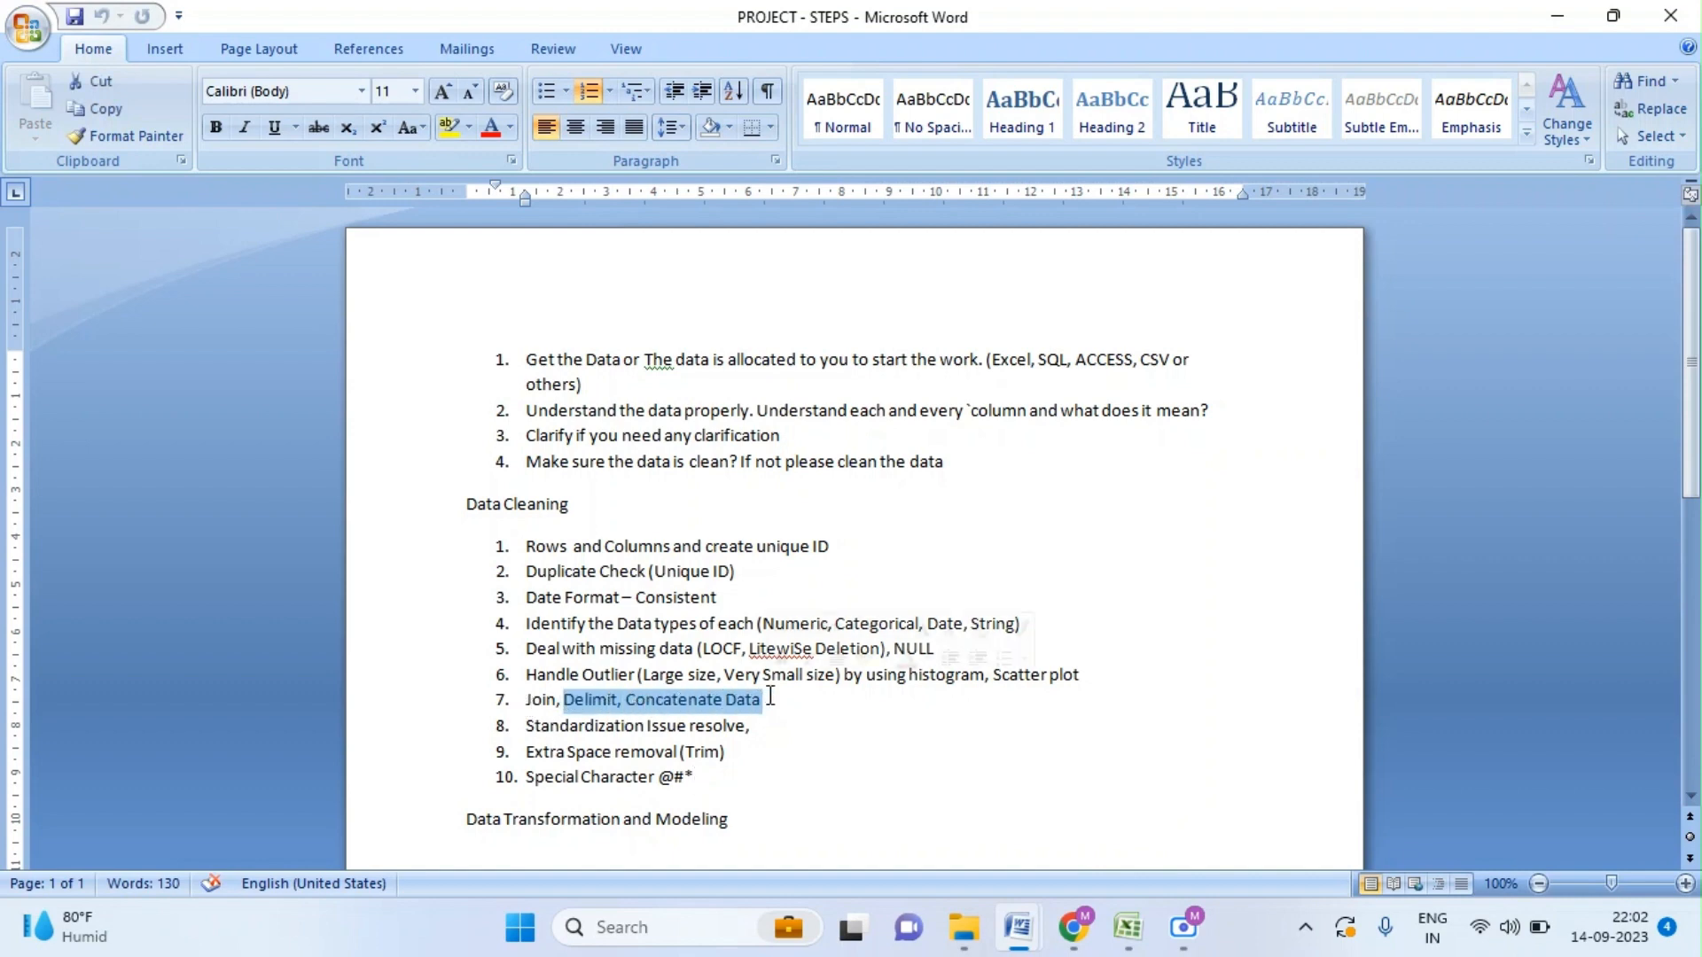
left_click(779, 730)
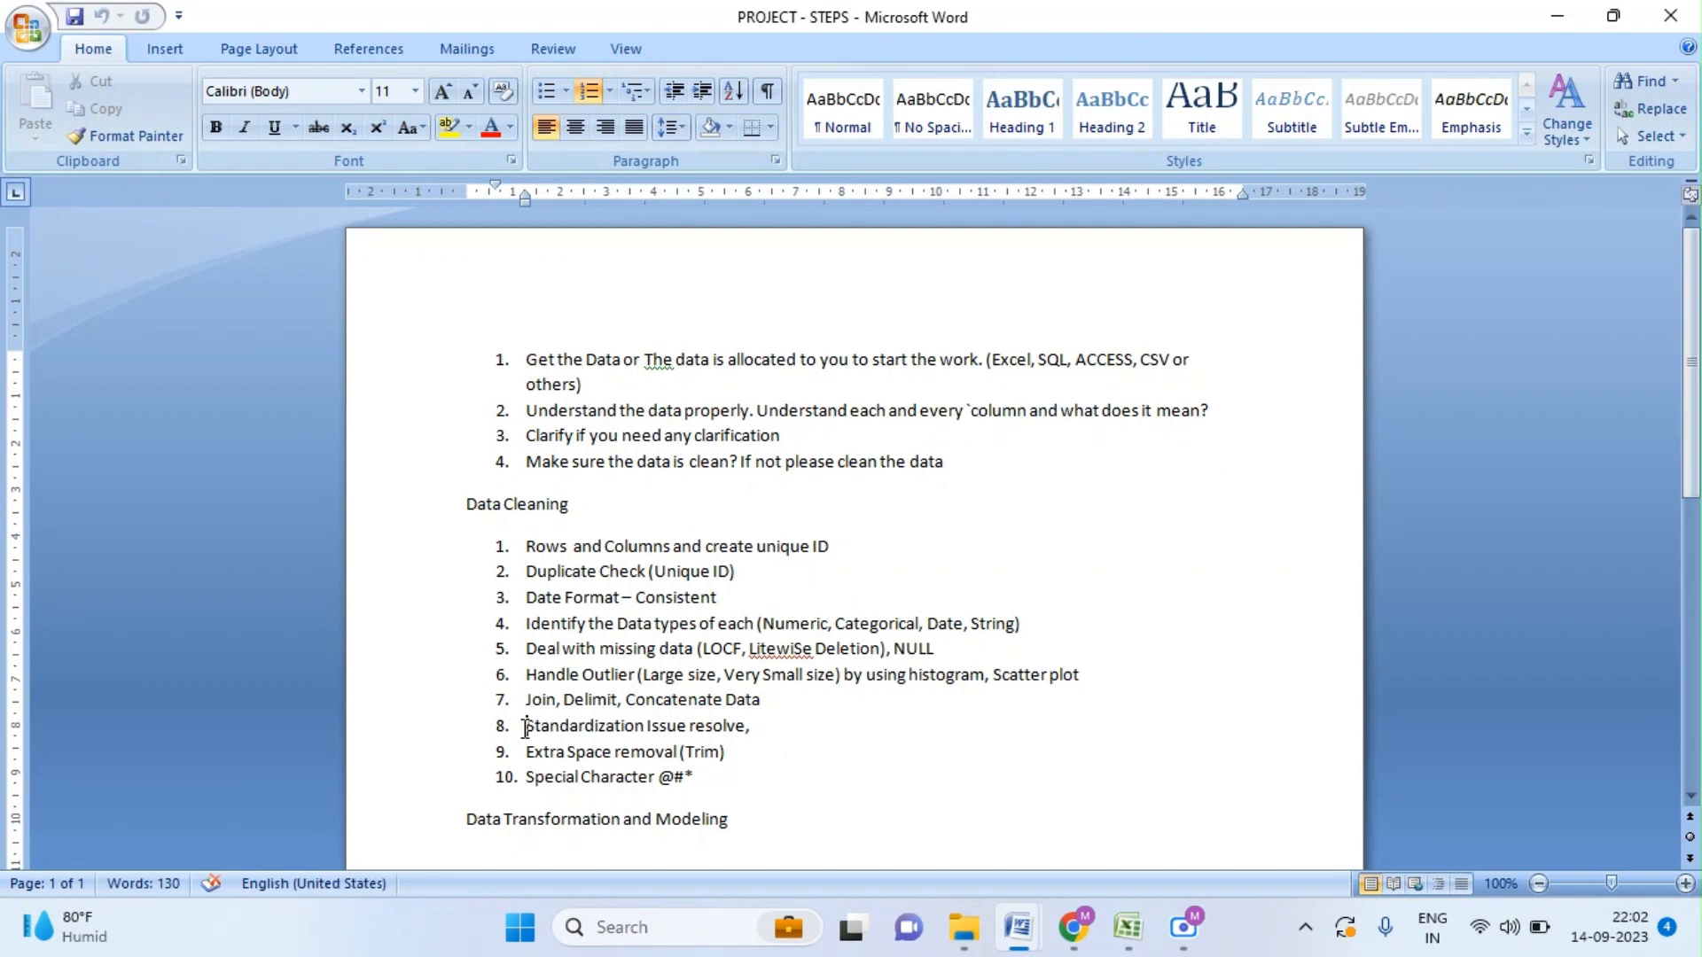
left_click_drag(526, 727, 796, 739)
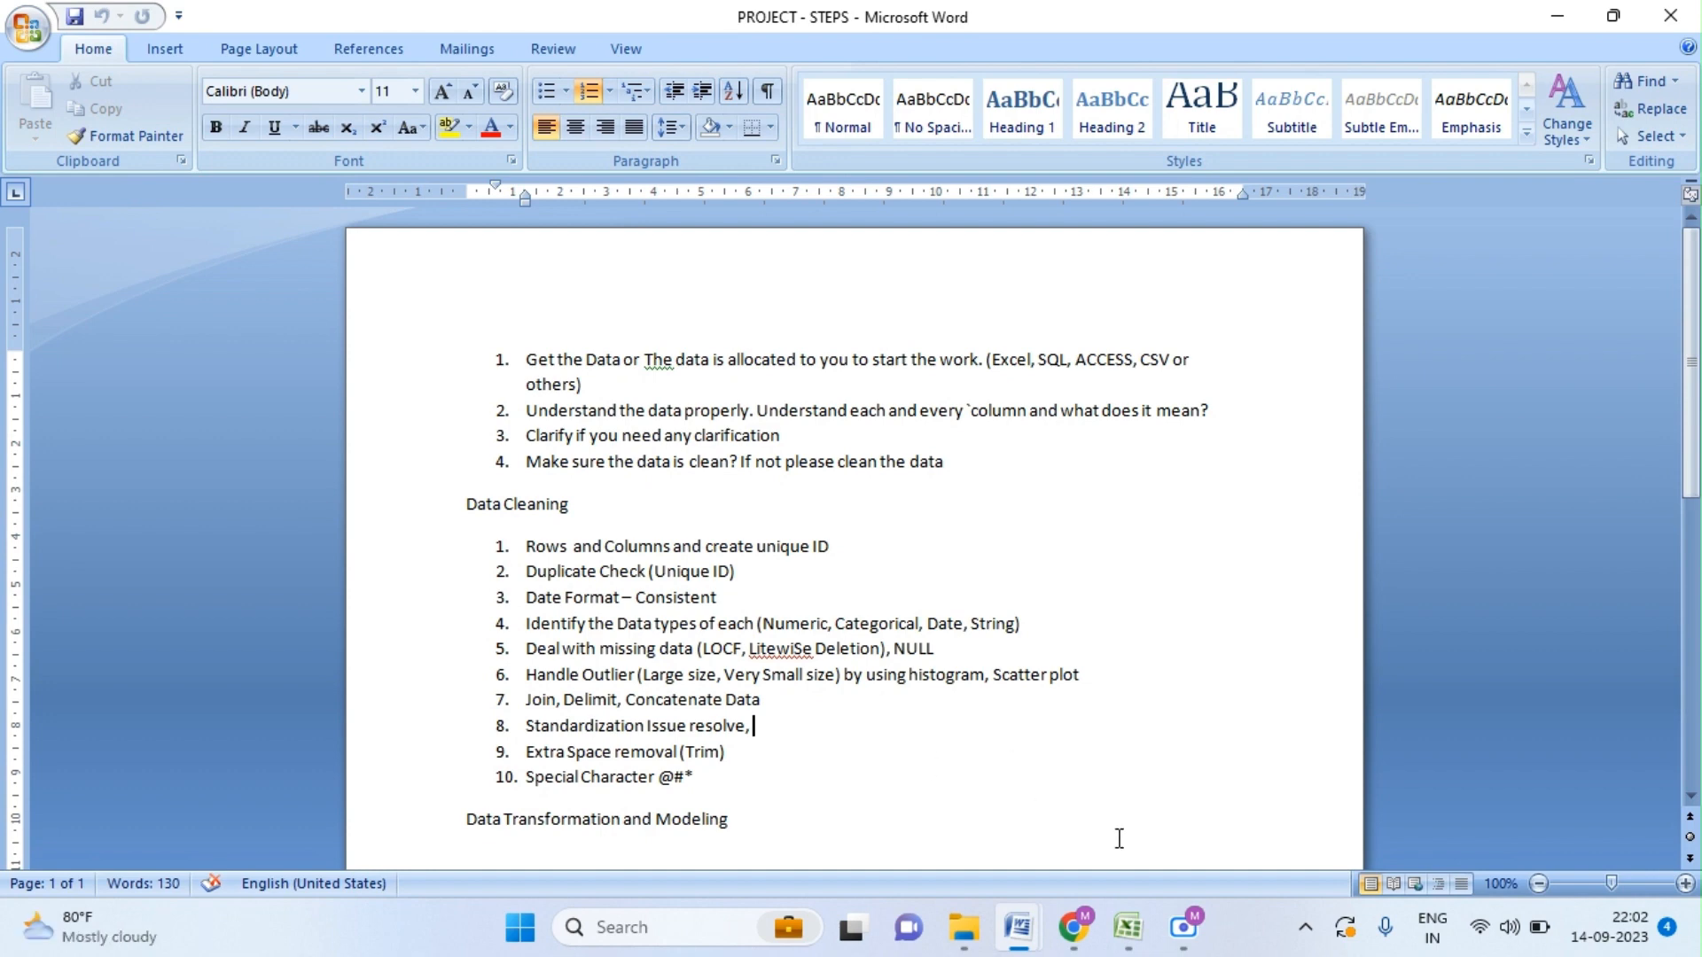
- Switch to the ABC UNIVERSITY workbook in Excel and go through the header row from PAPER ID to STATUS
mouse_move(1127, 927)
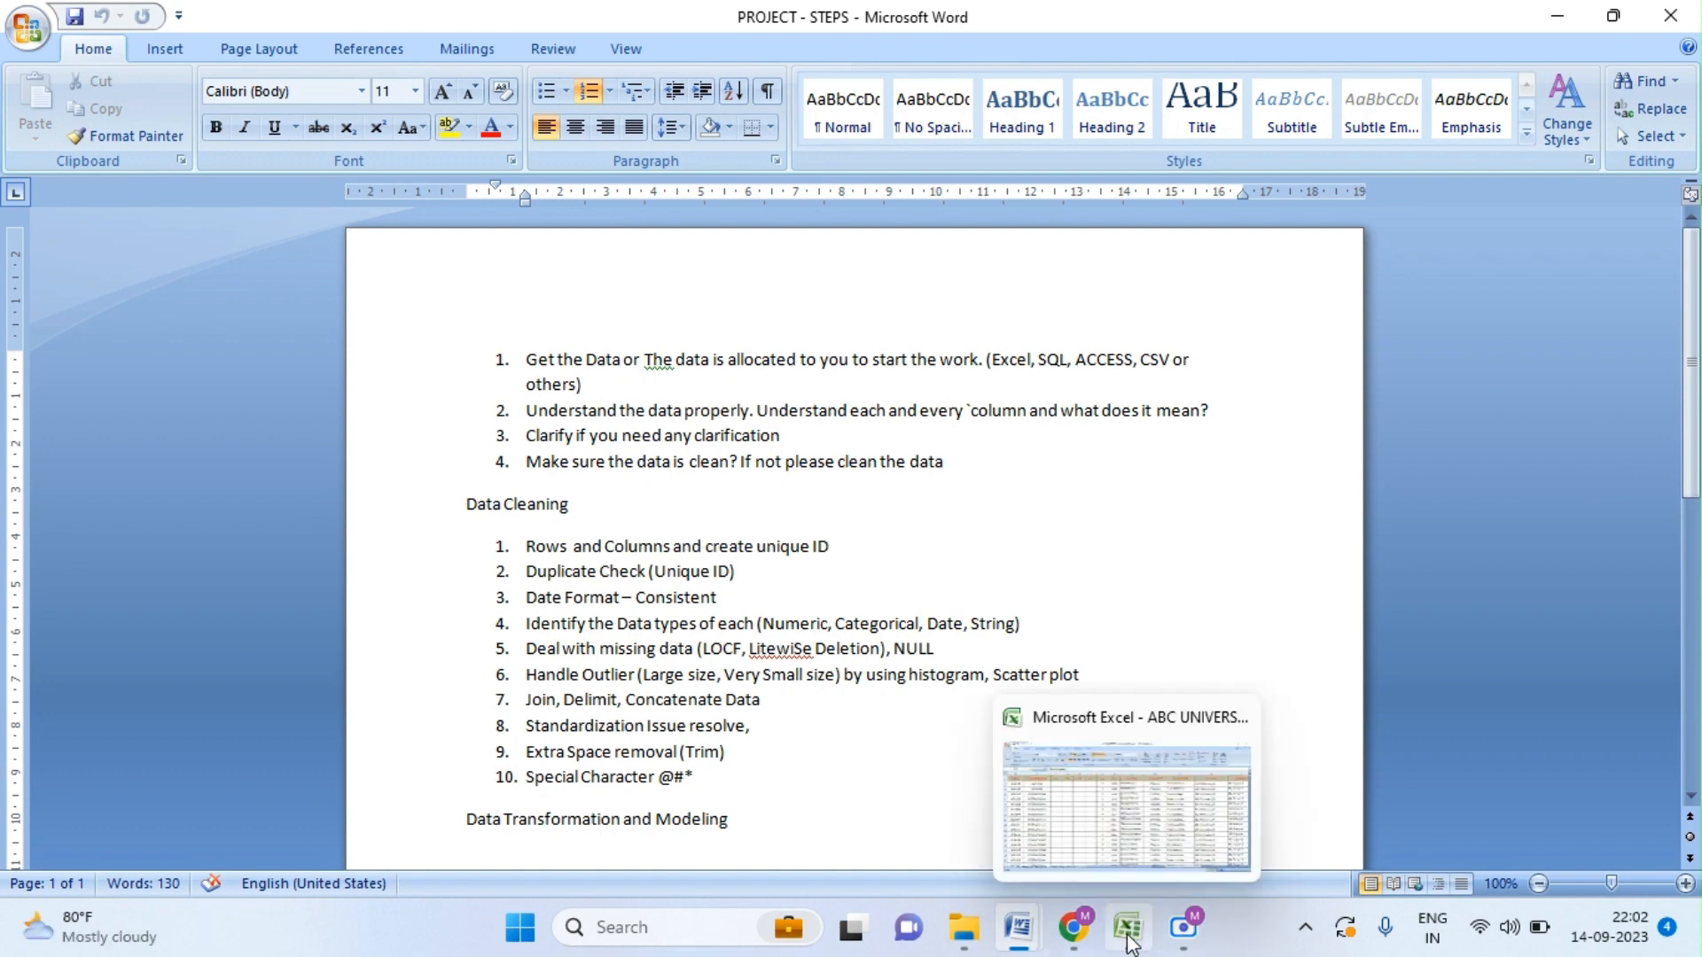
left_click(1112, 881)
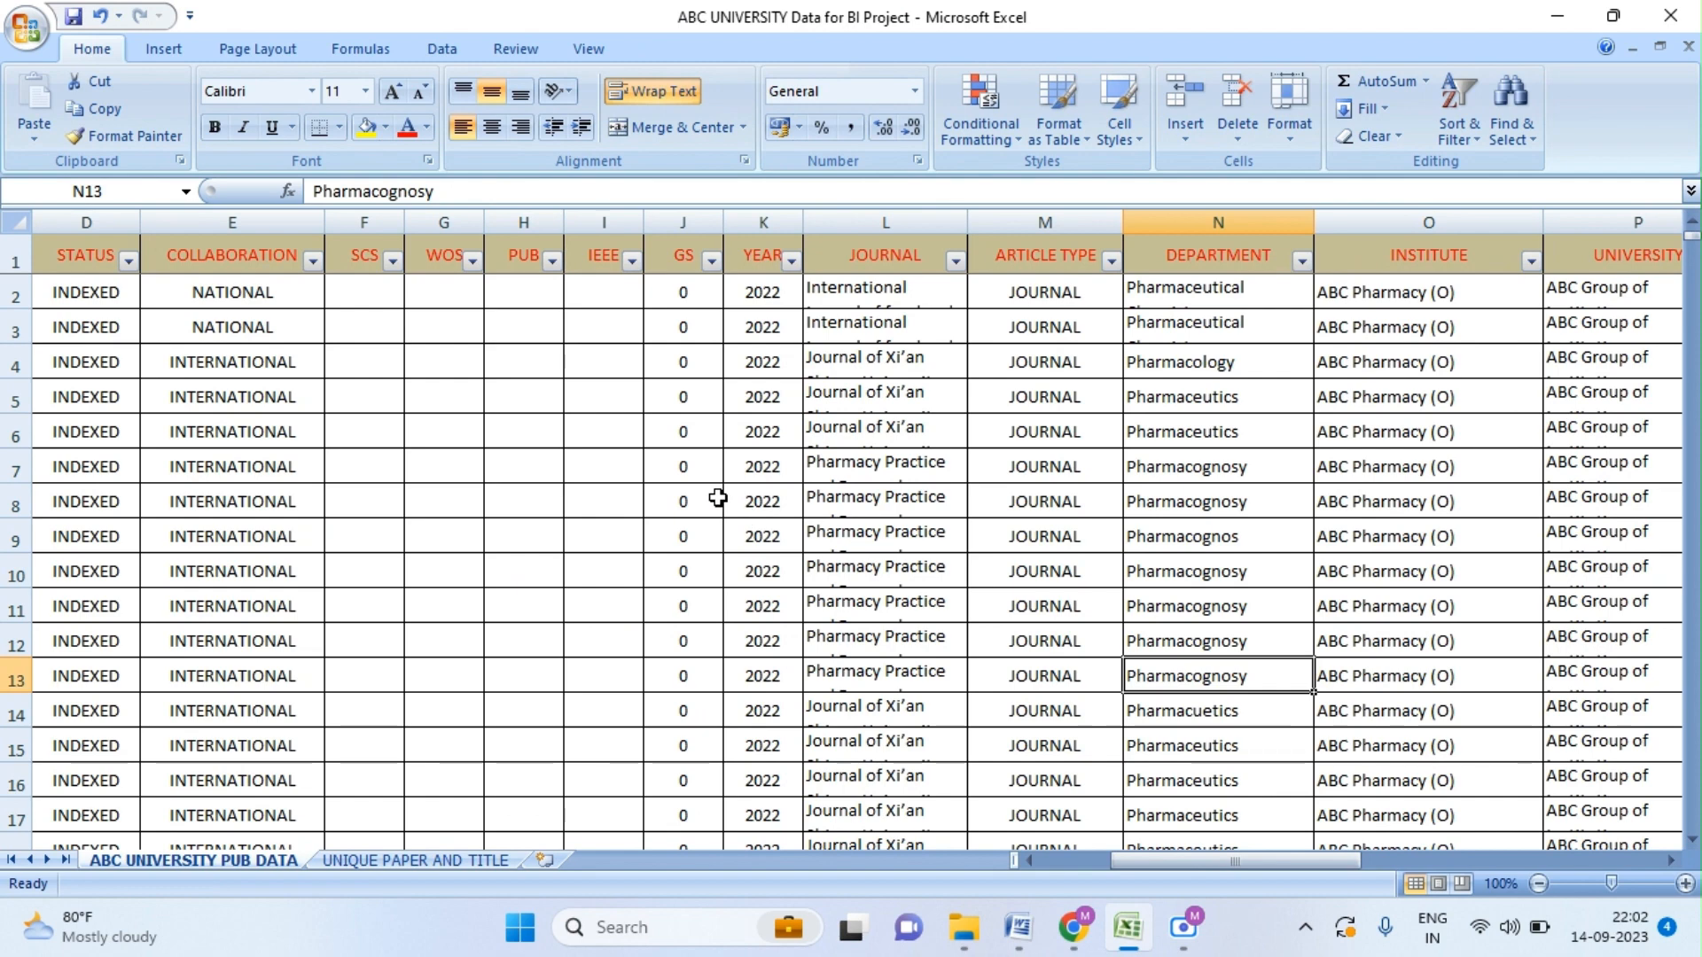
left_click(552, 452)
left_click(233, 263)
key("Left")
key("Left")
key("Left")
key("Left")
key("Right")
key("Right")
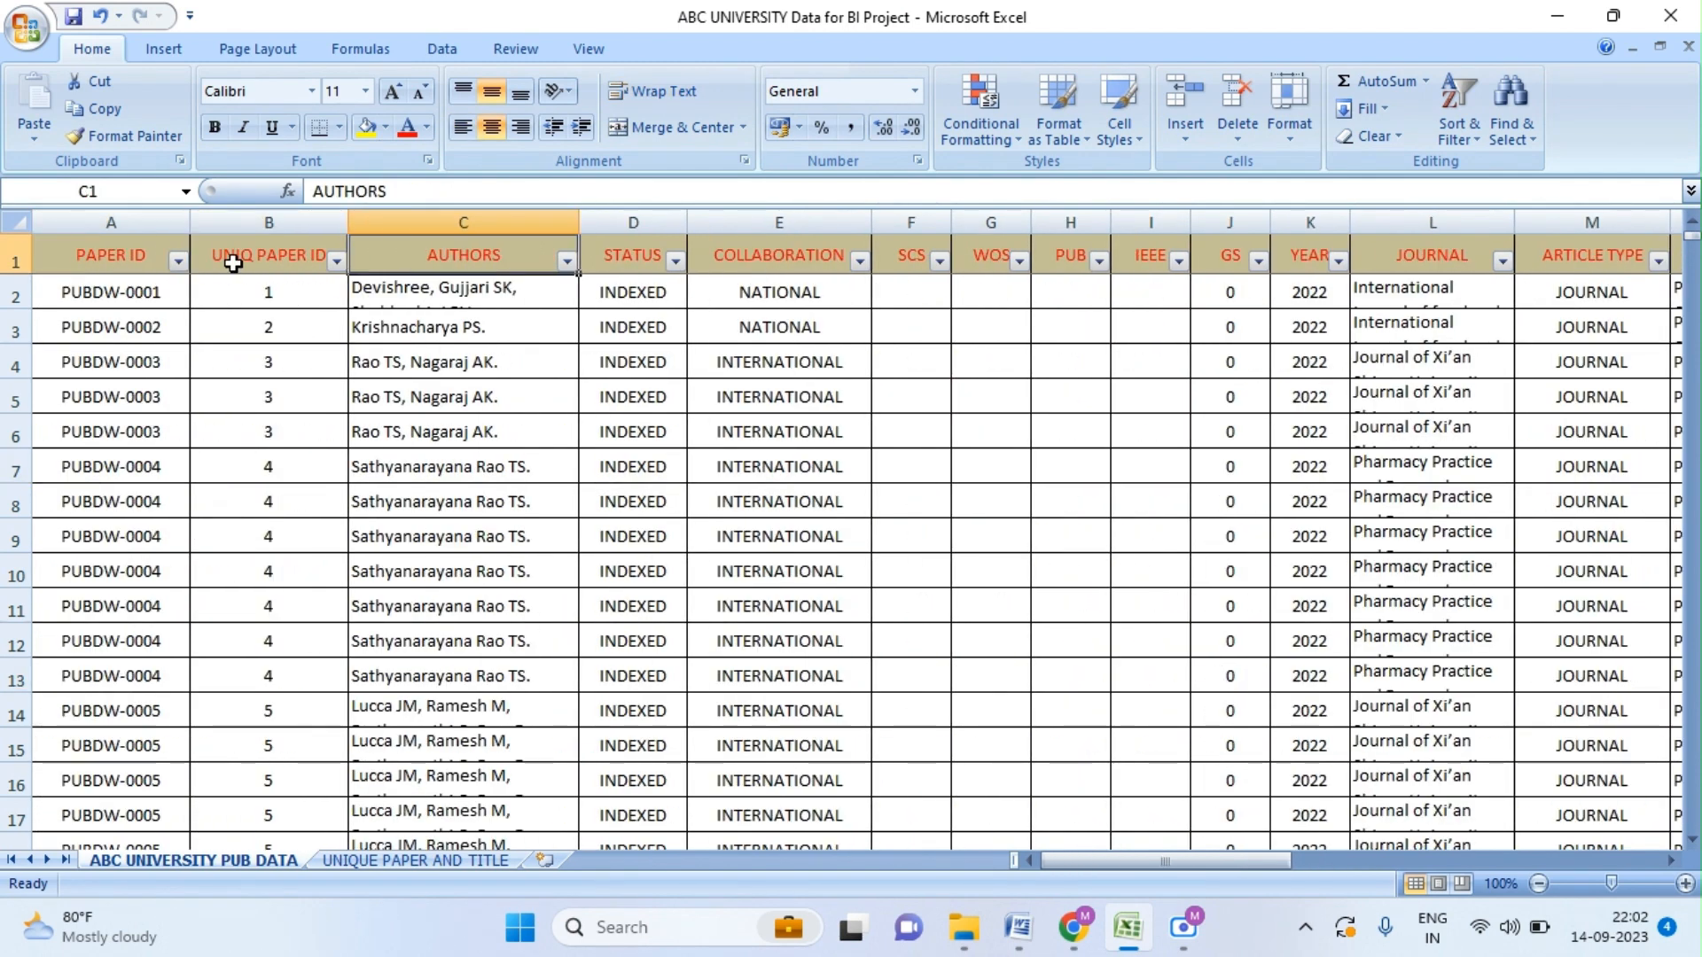
key("Right")
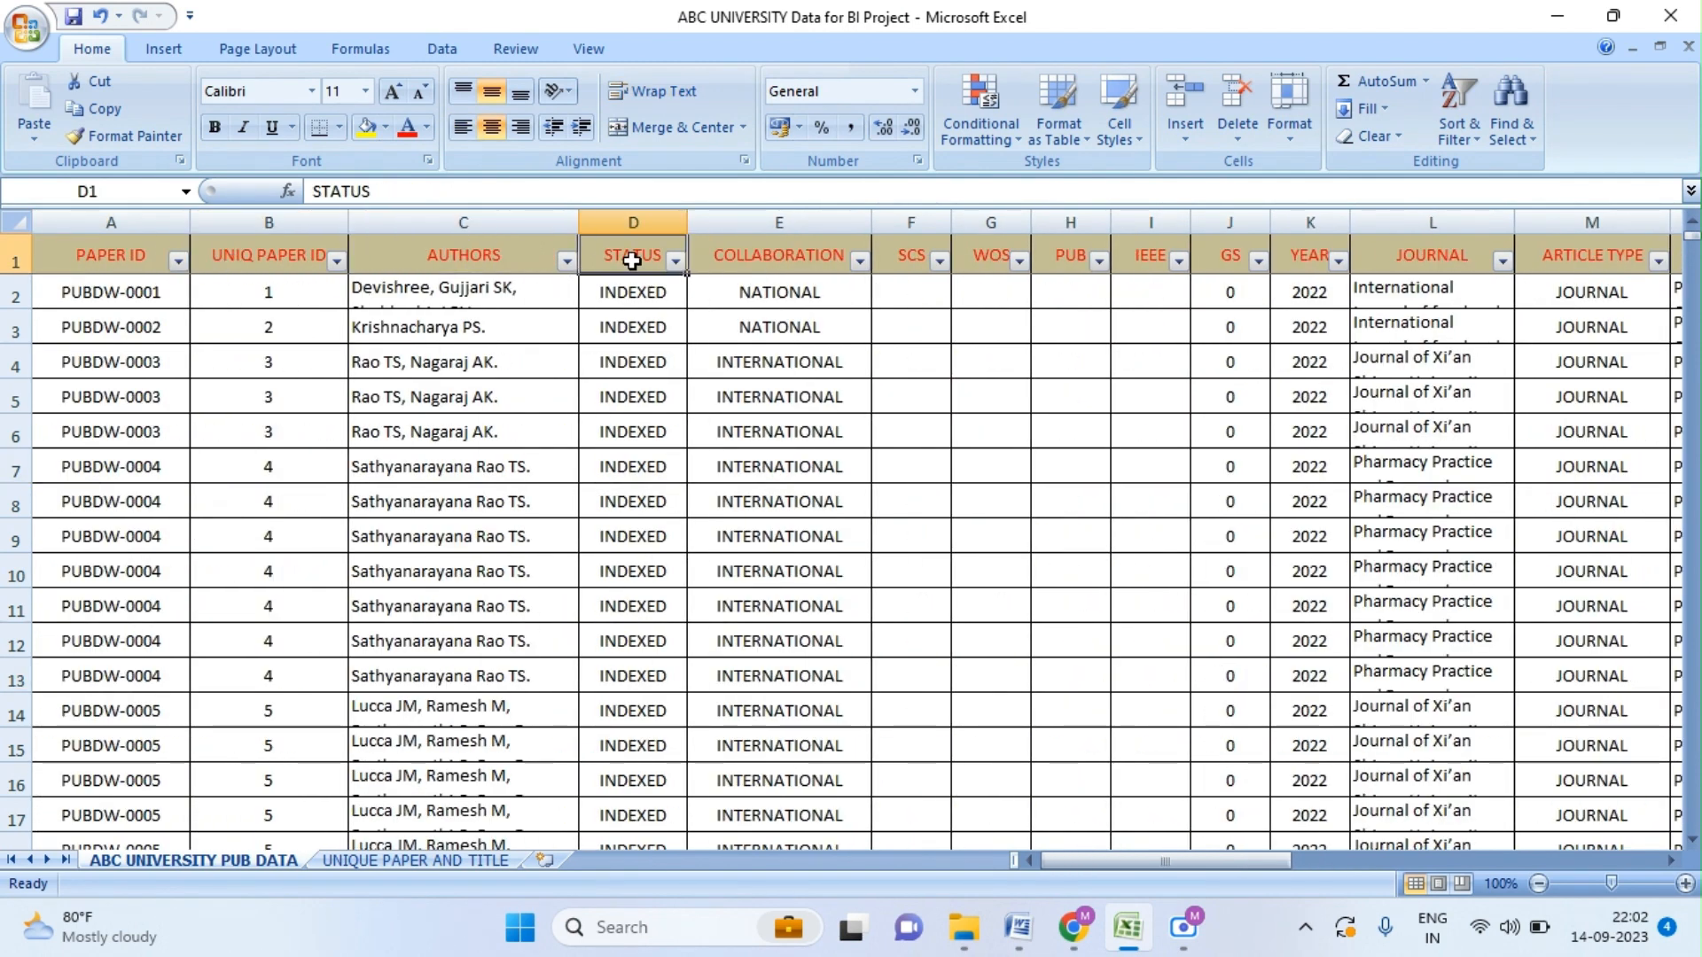
- Examine the distinct filter values of the STATUS and COLLABORATION columns without applying a filter
left_click(636, 206)
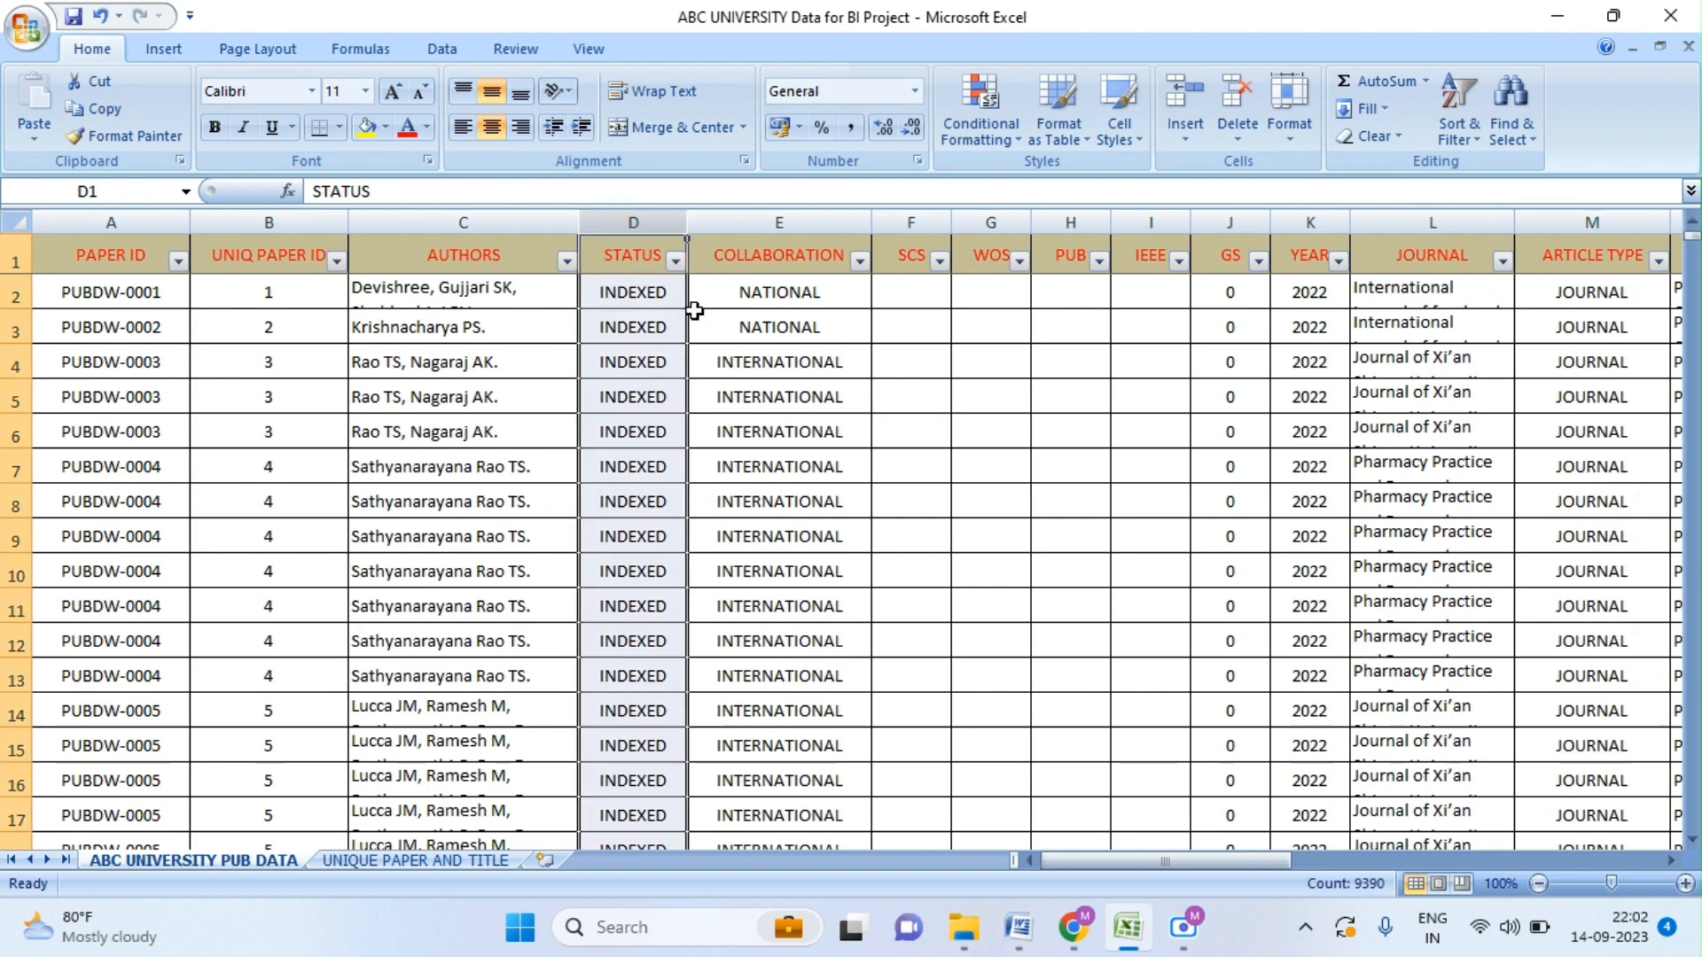
left_click(723, 360)
left_click(677, 261)
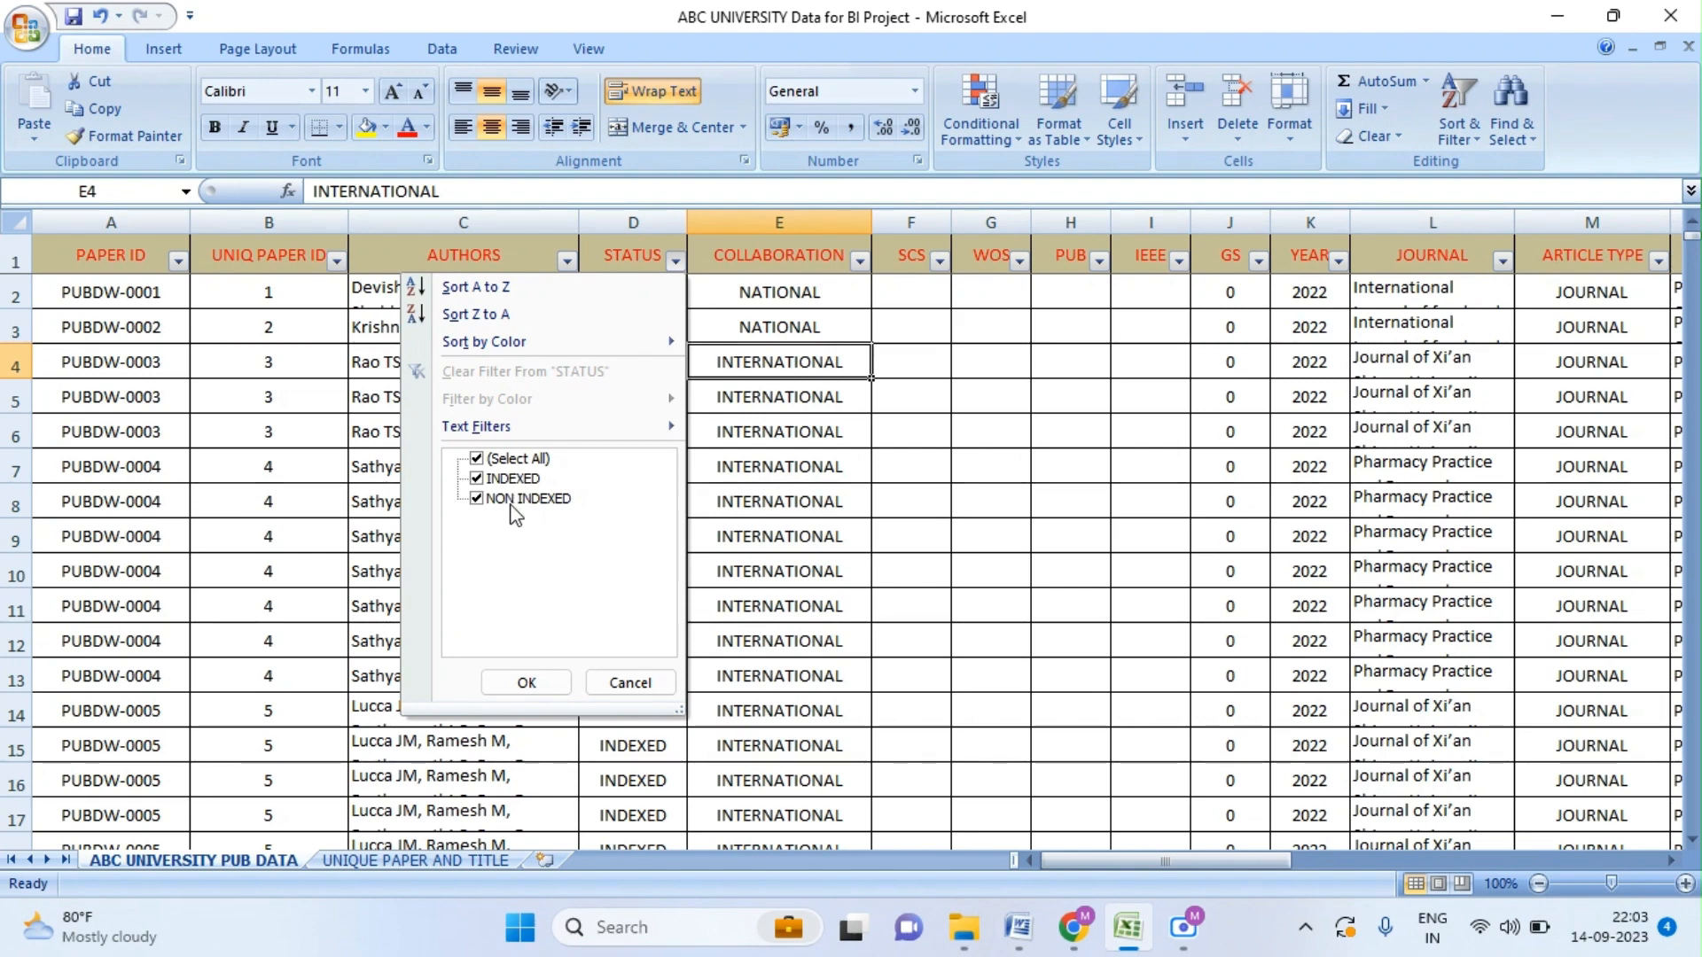
left_click(760, 479)
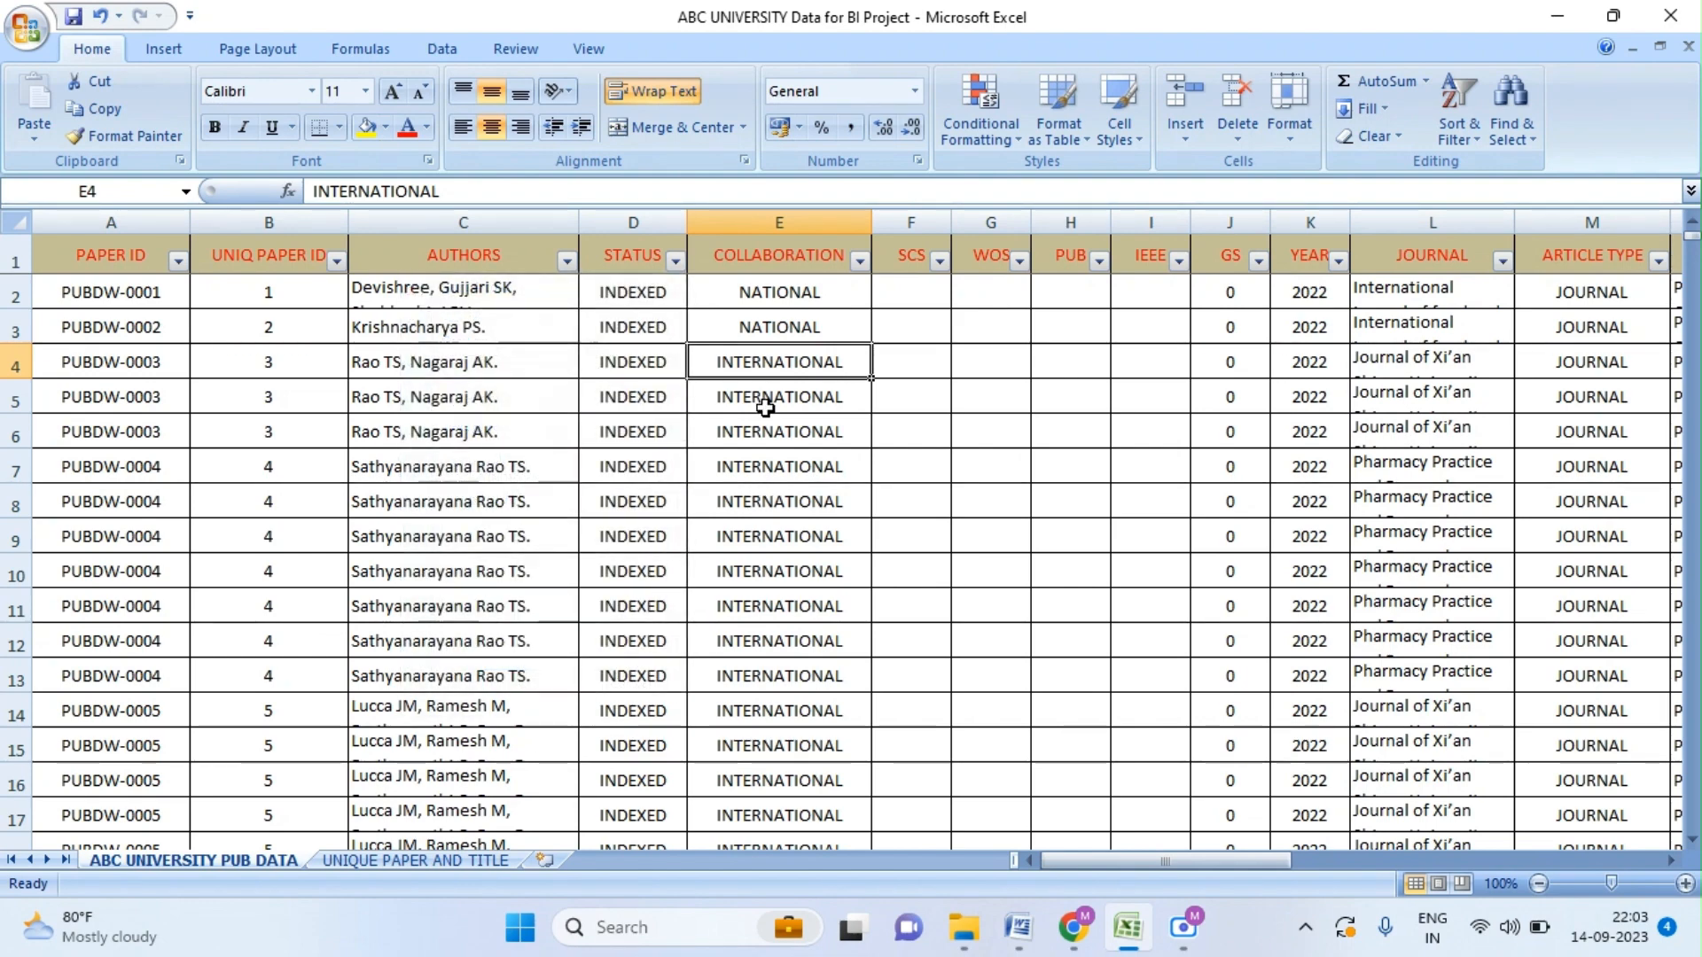
left_click(860, 260)
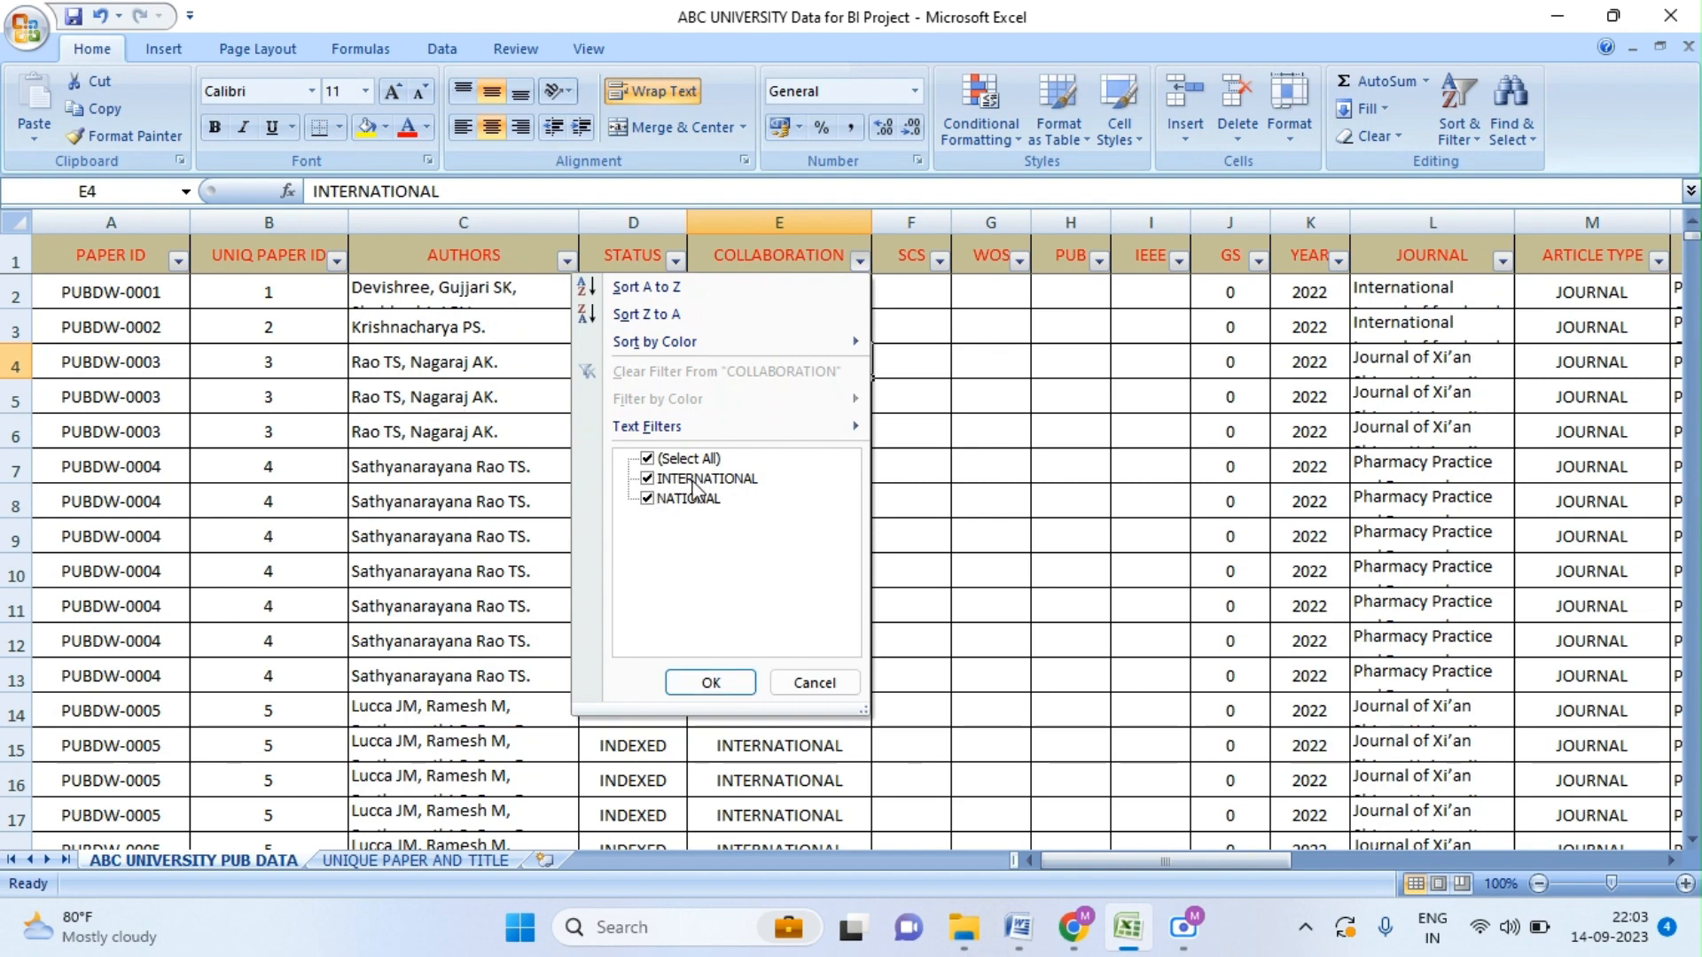
key("Escape")
- Change the COLLABORATION entry in cell E7 to the abbreviation INTER. as an example of inconsistent data
left_click(723, 473)
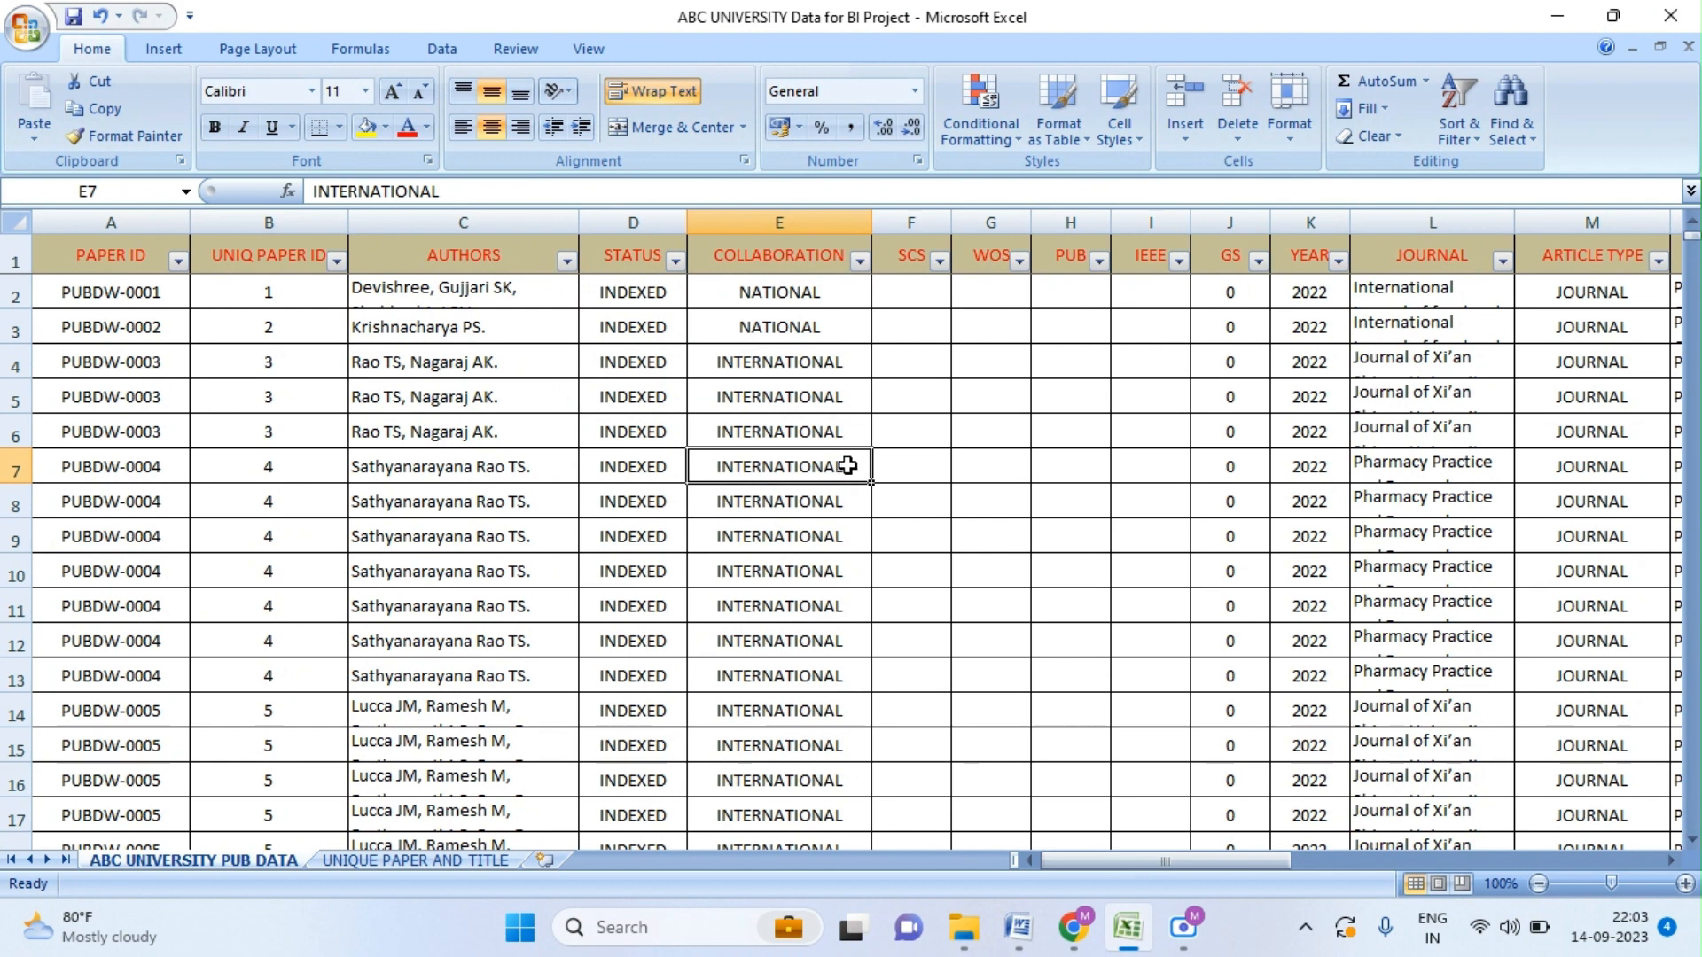
double_click(852, 467)
key("BackSpace")
key("BackSpace")
key("BackSpace")
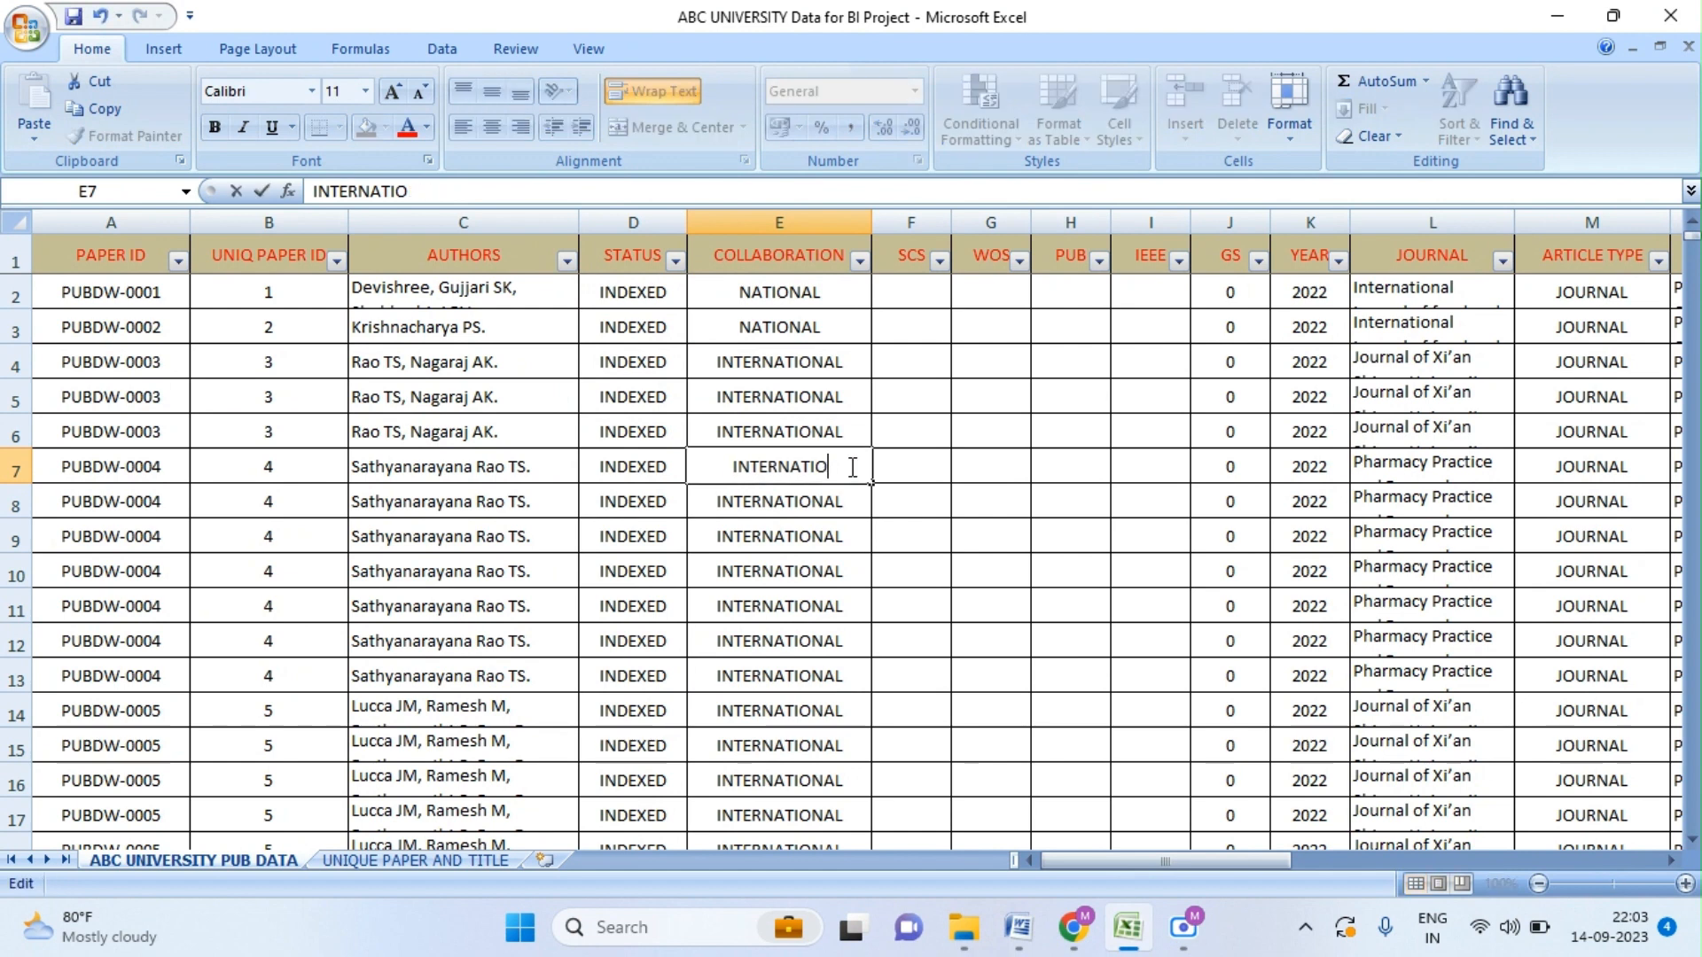
key("BackSpace")
key("BackSpace")
key("BackSpace")
key("BackSpace")
key("BackSpace")
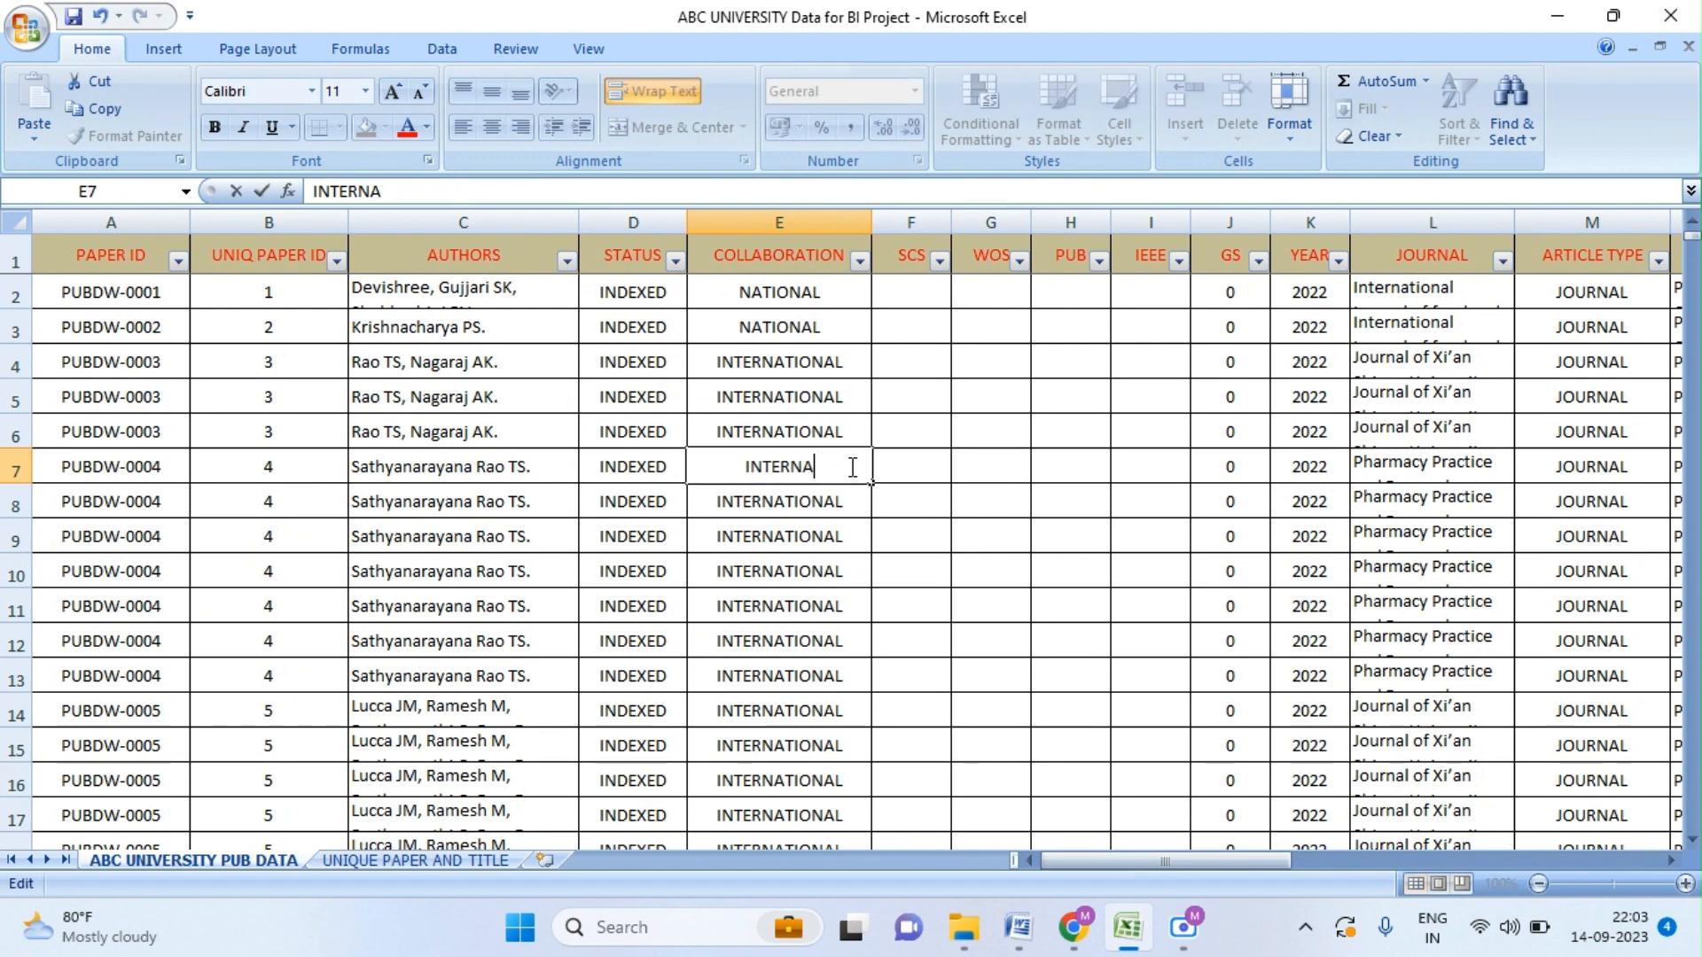
type(".")
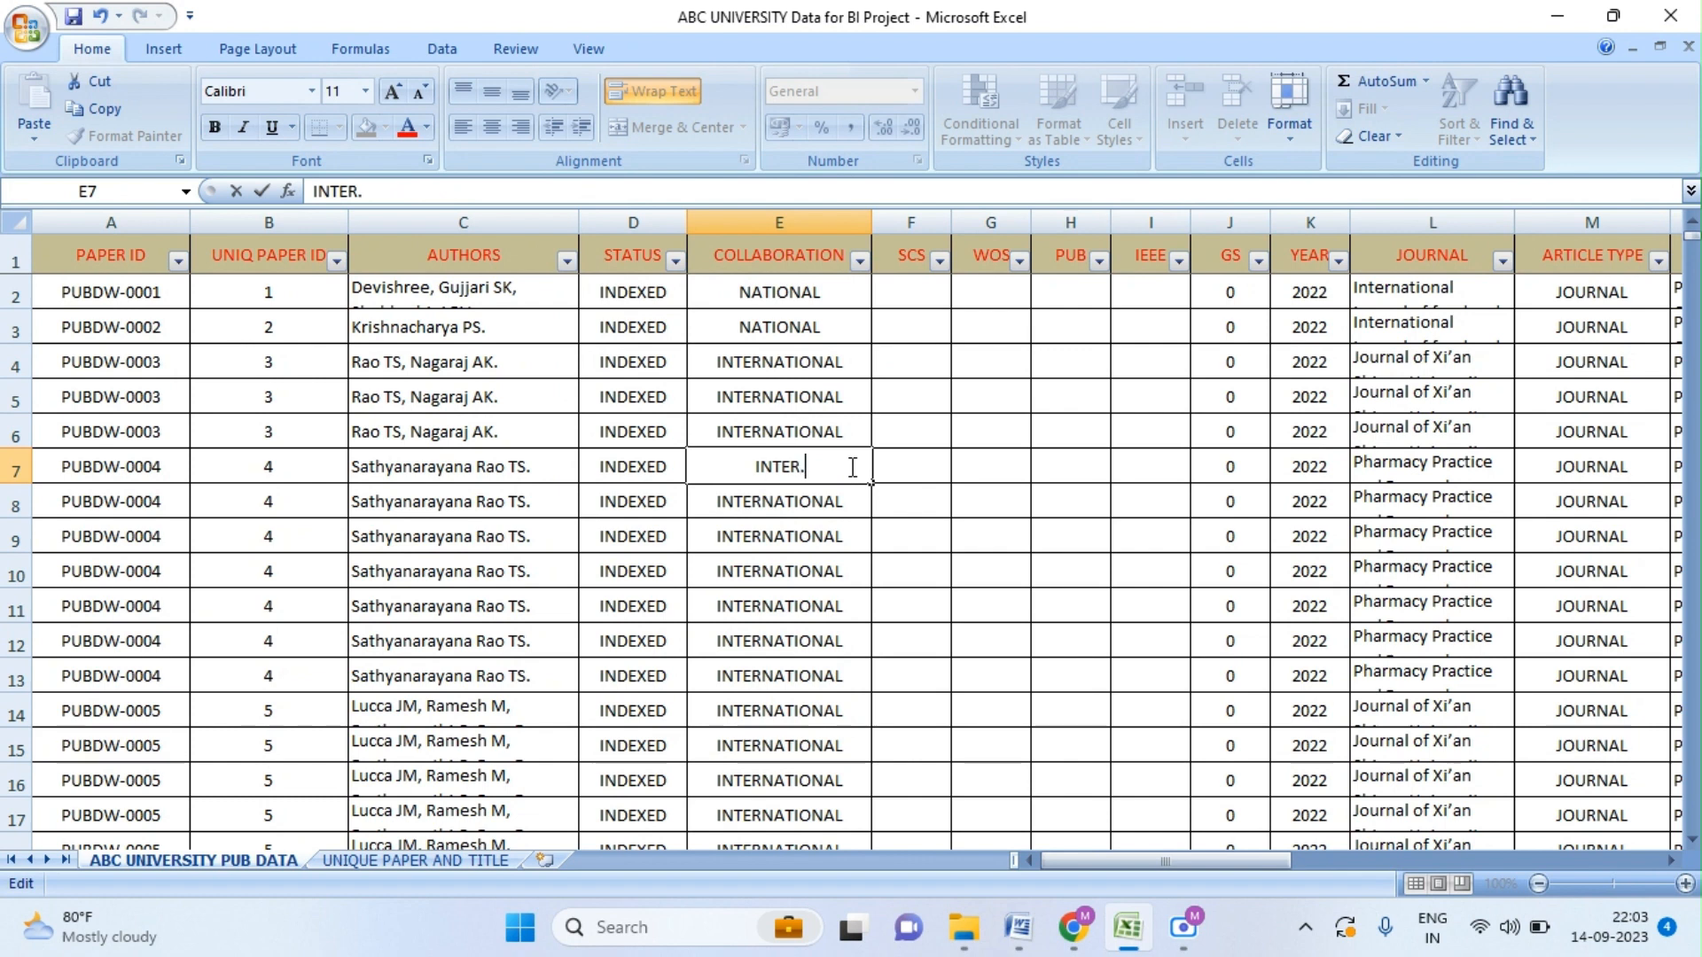
left_click(927, 570)
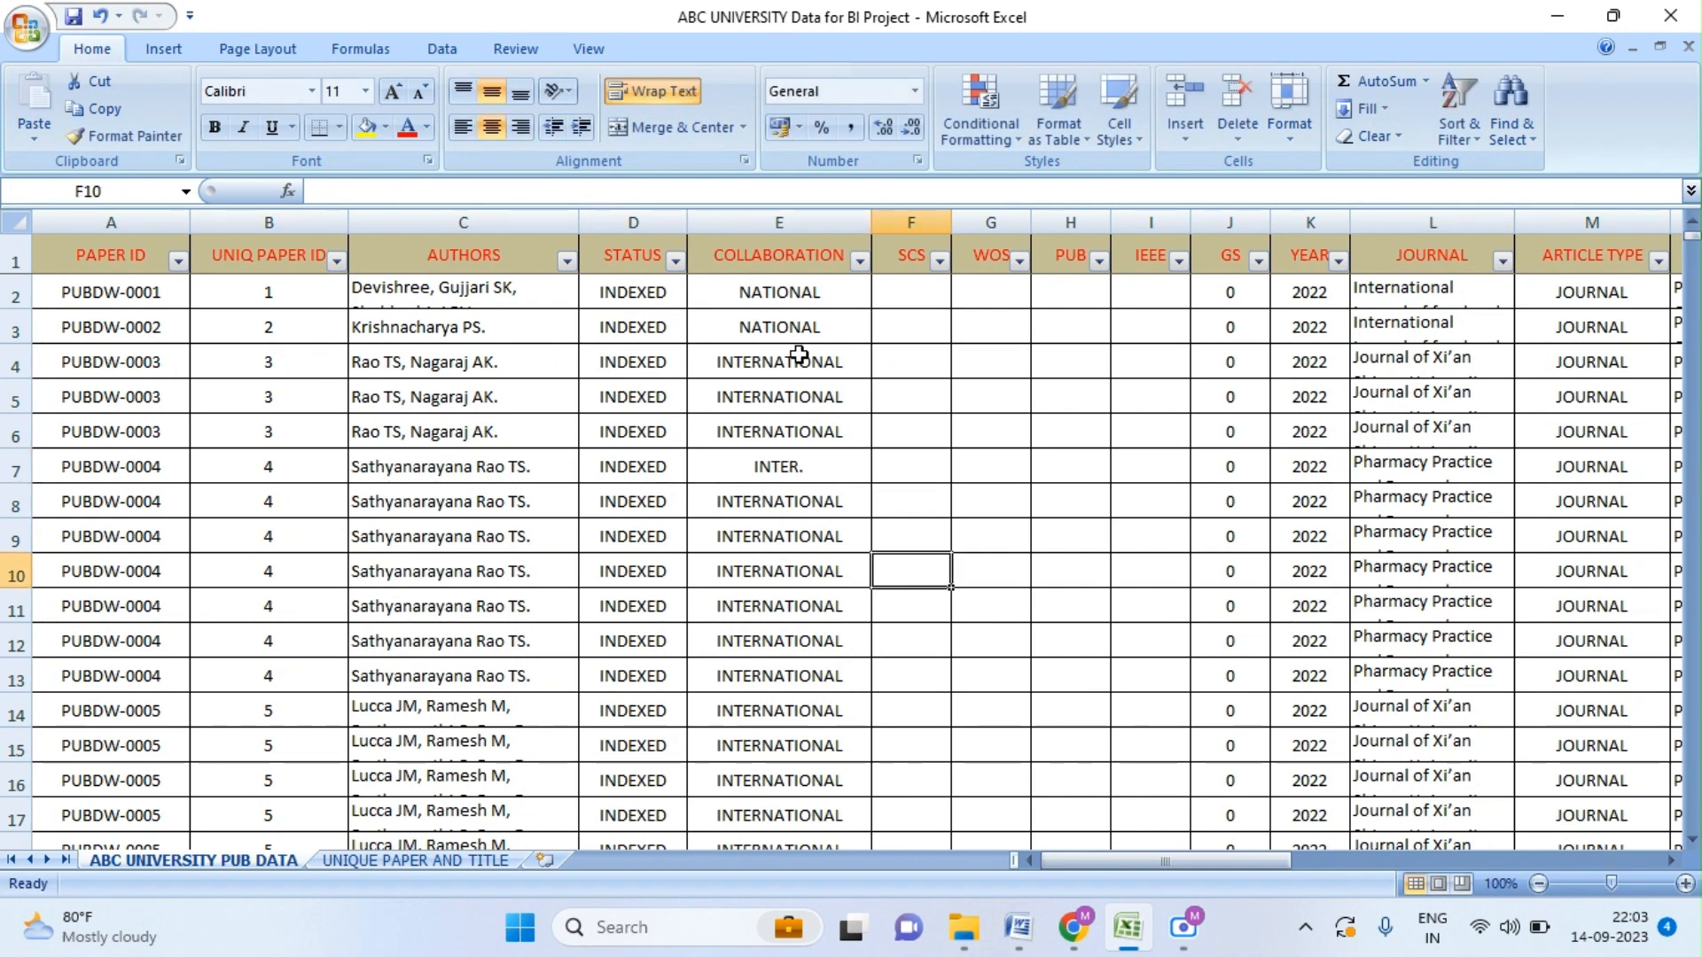
- Change the COLLABORATION entry in cell E3 to the abbreviation NAT
double_click(808, 328)
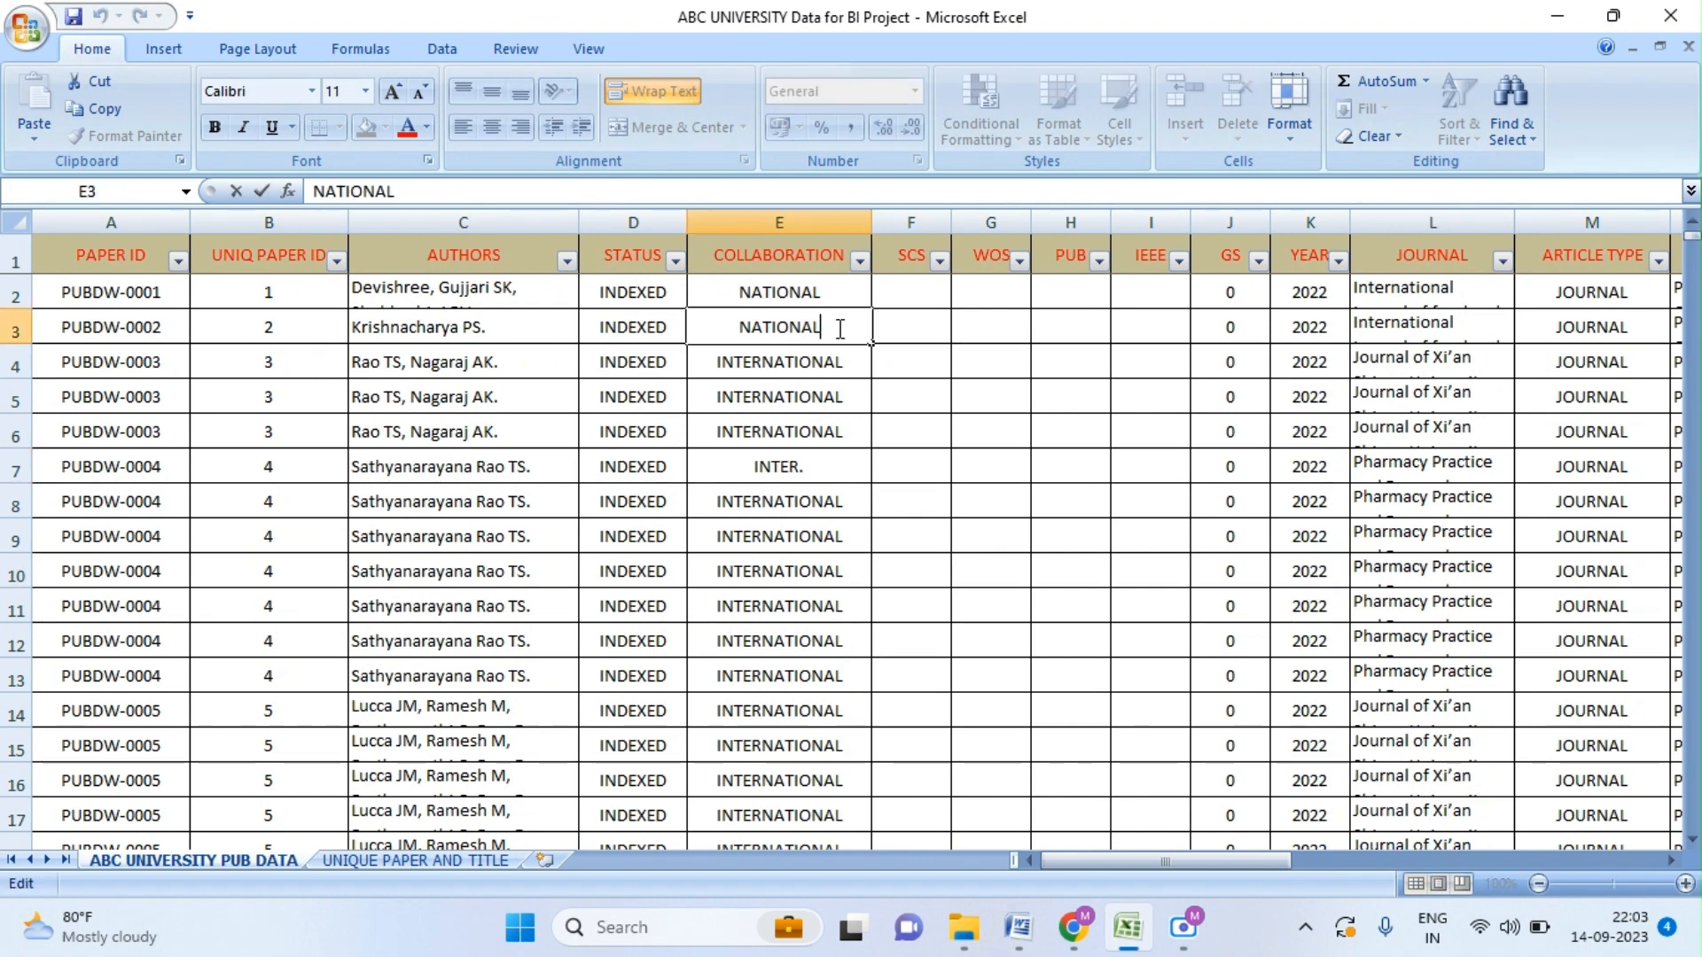
key("BackSpace")
key("BackSpace")
key("BackSpace")
key("BackSpace")
key("BackSpace")
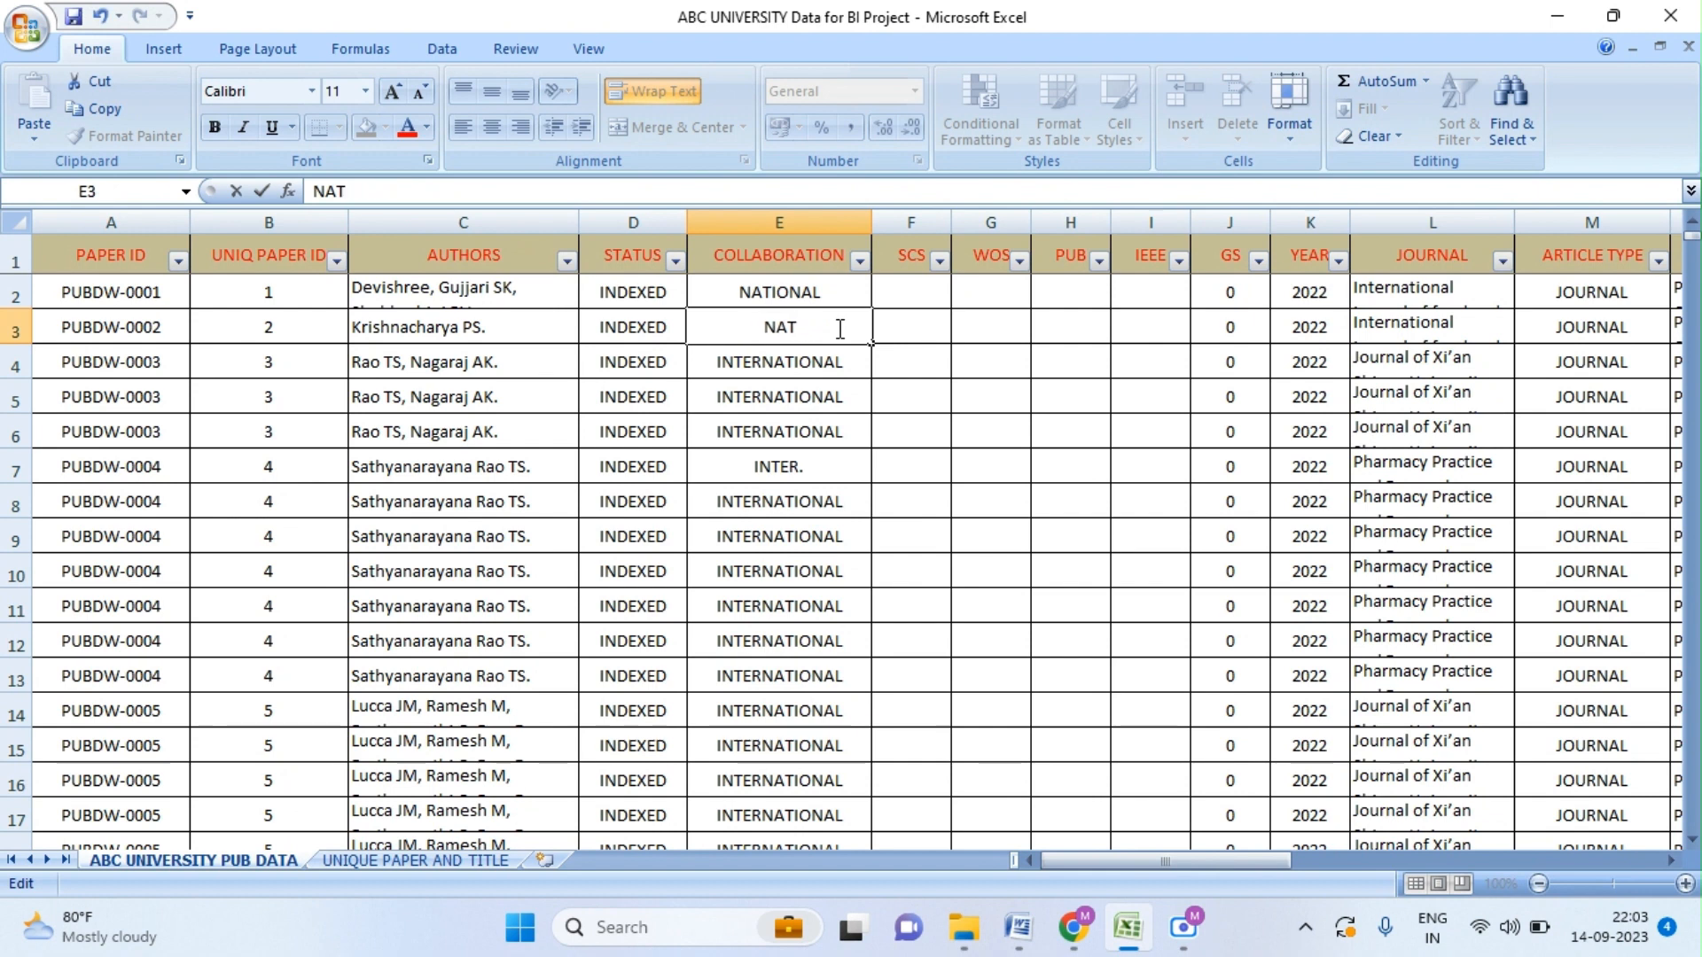
type(".")
left_click(959, 531)
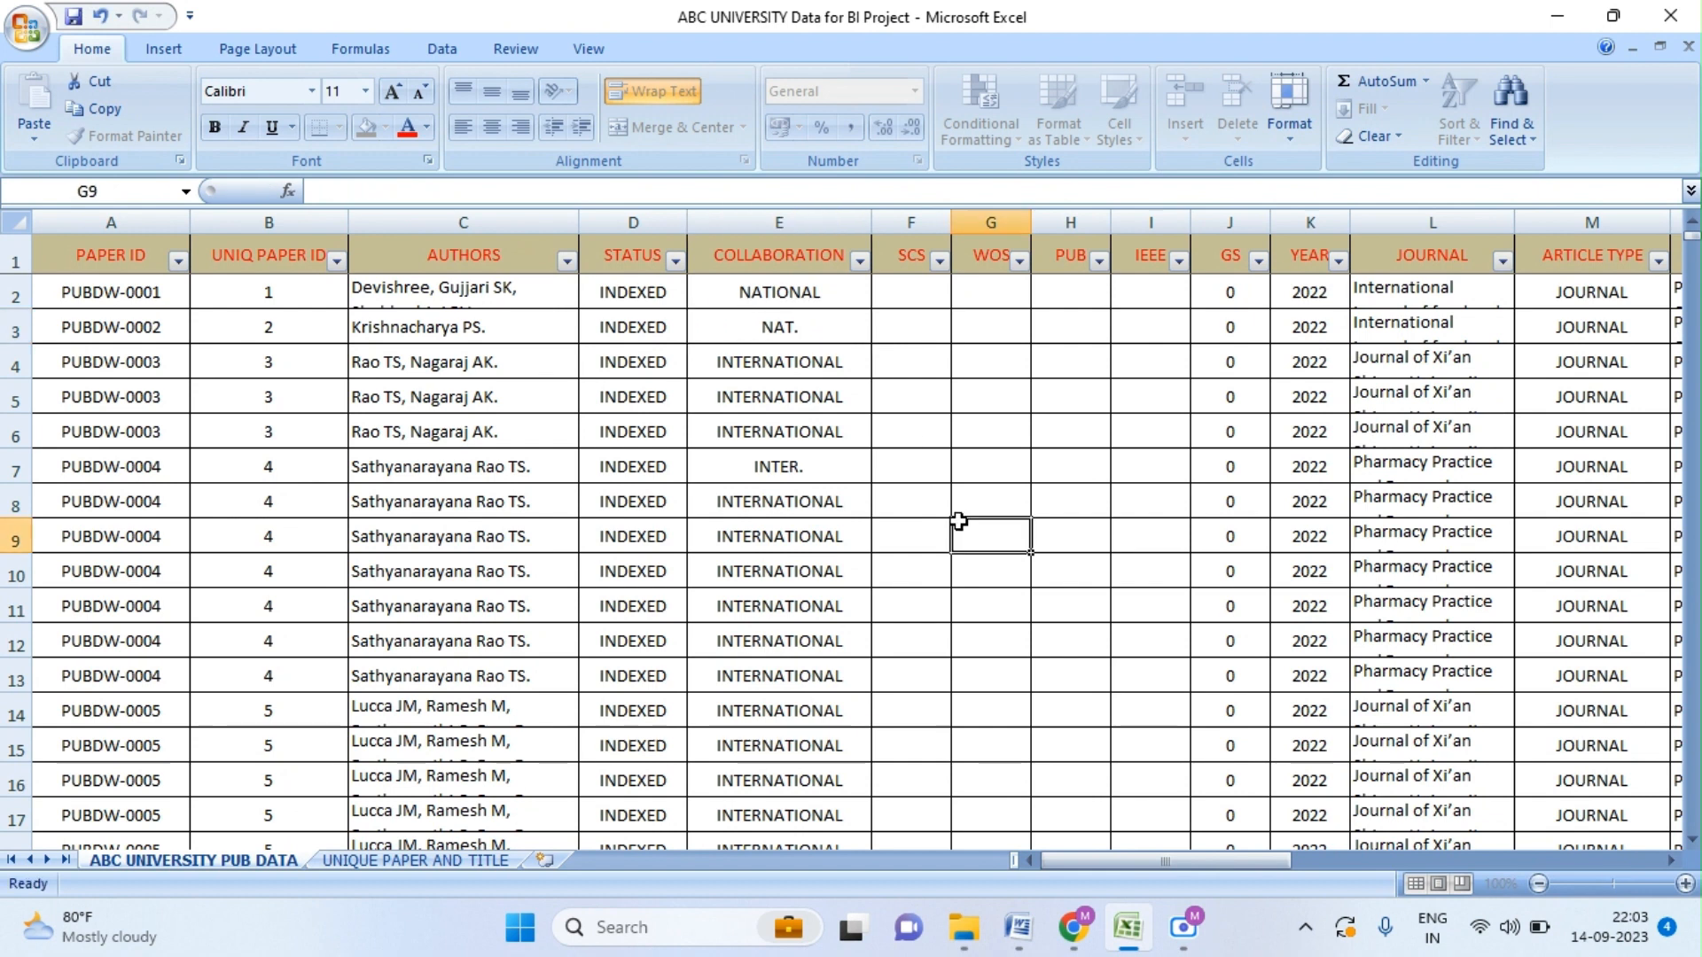
- Review the COLLABORATION column's entries and its filter list for inconsistent spellings
left_click(659, 500)
left_click(767, 406)
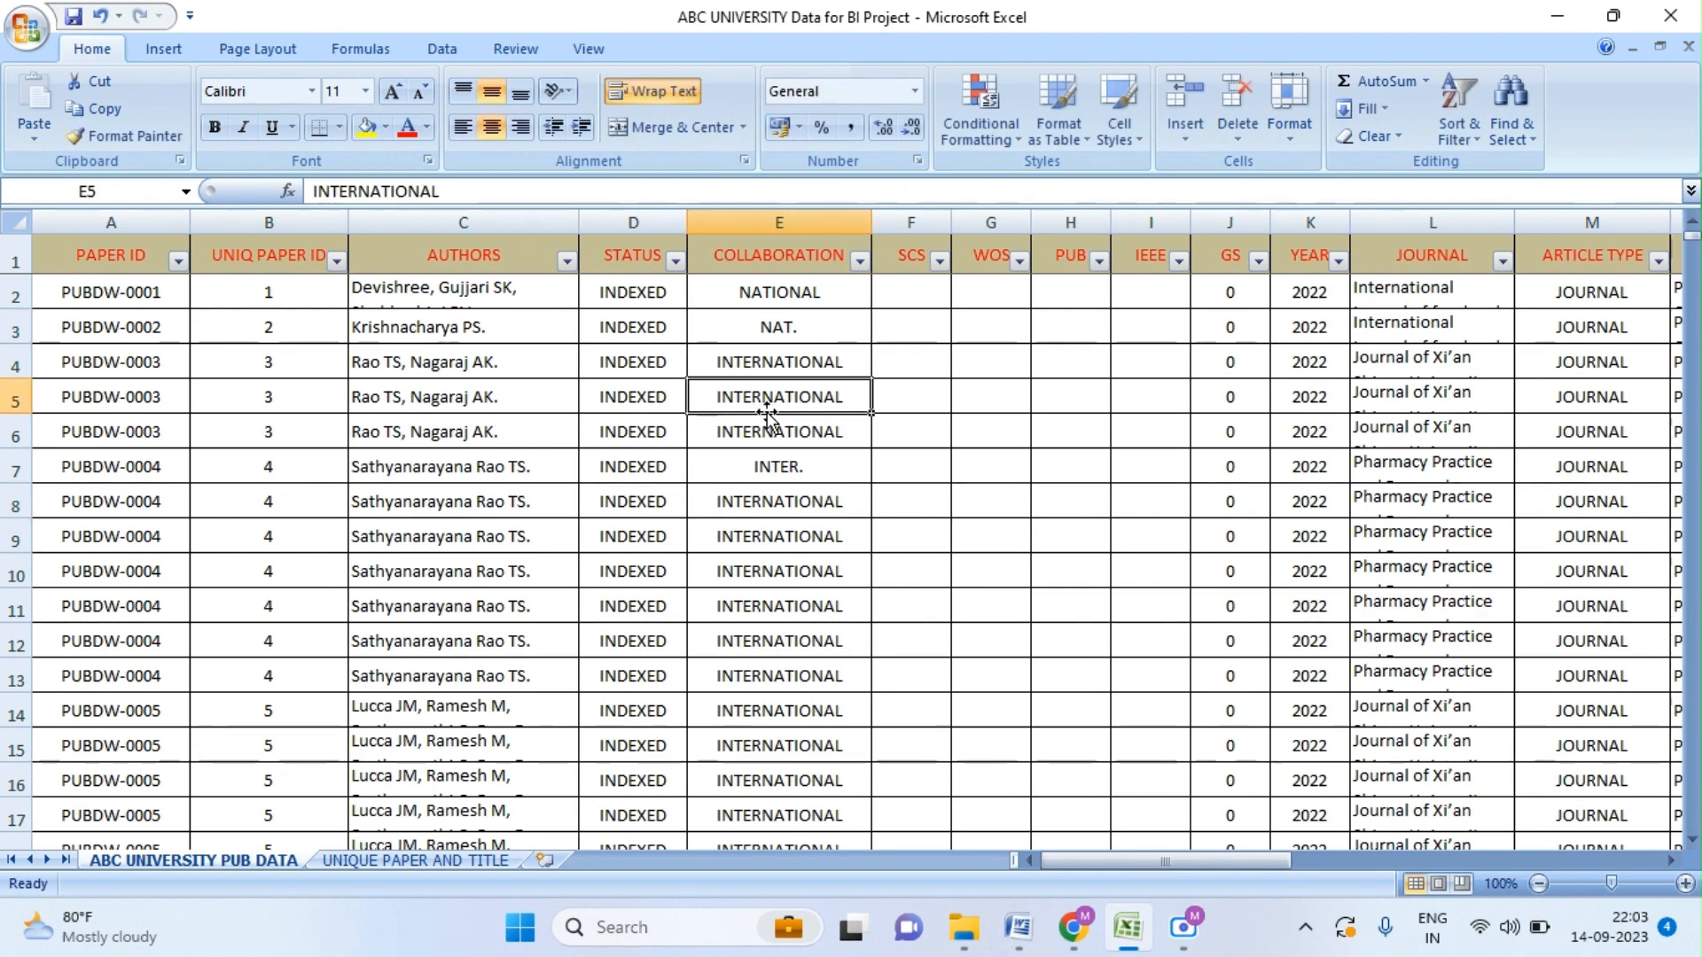
left_click(795, 257)
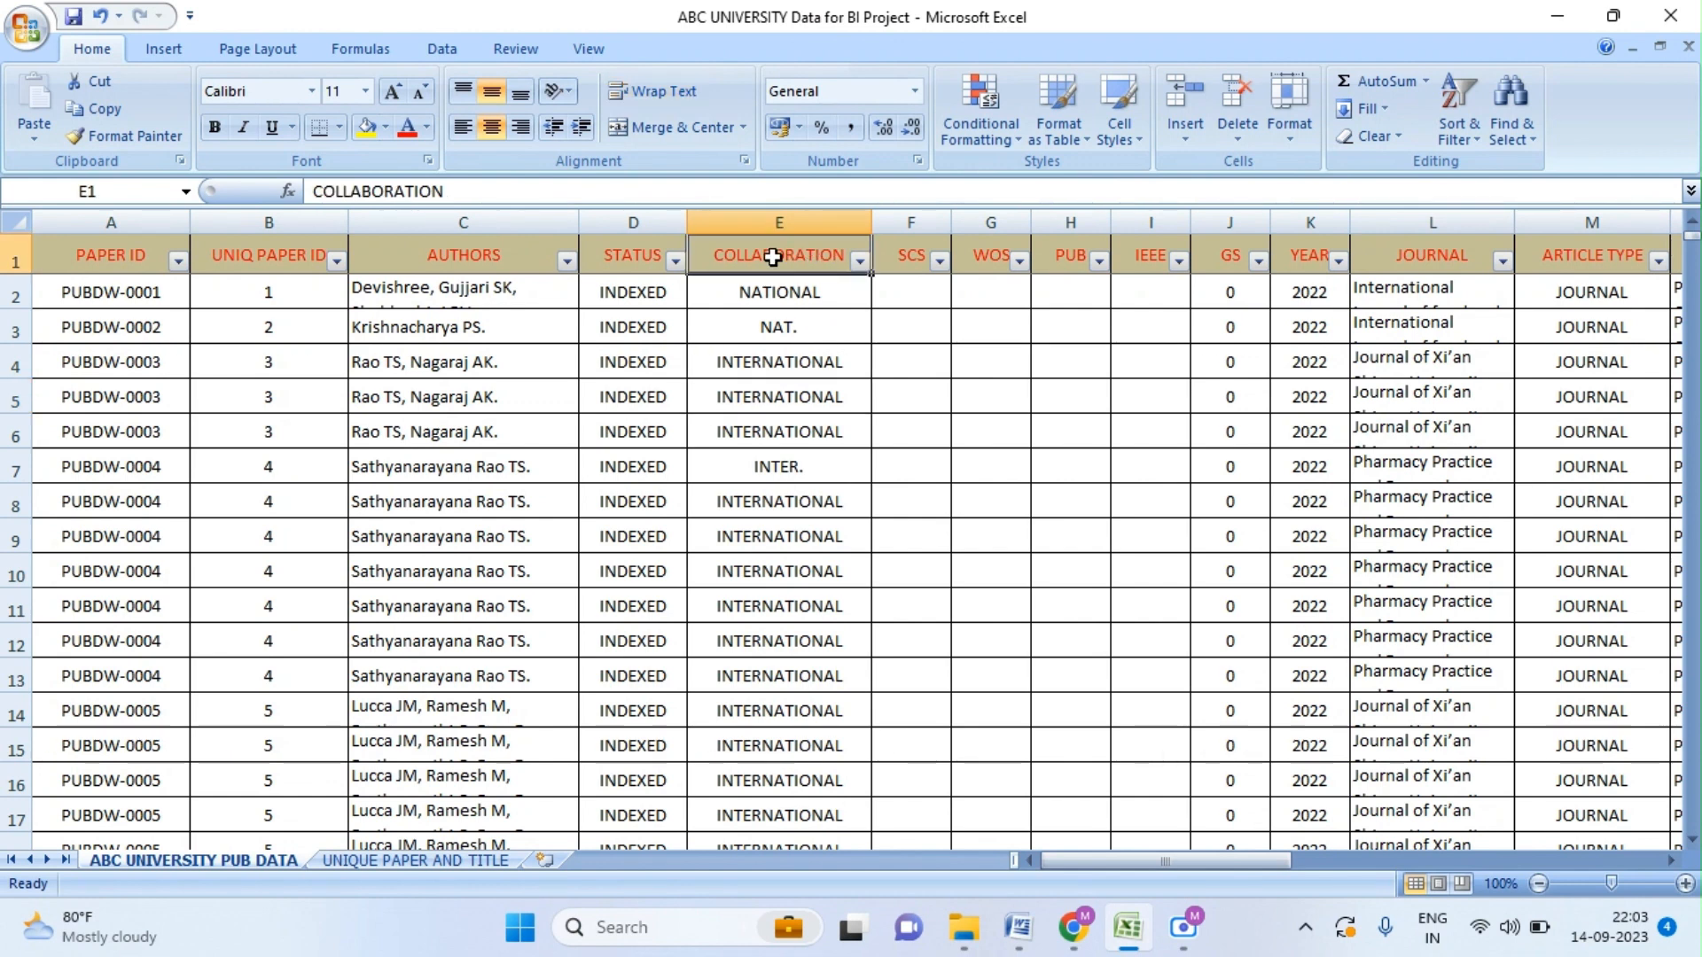
left_click(859, 263)
key("Down")
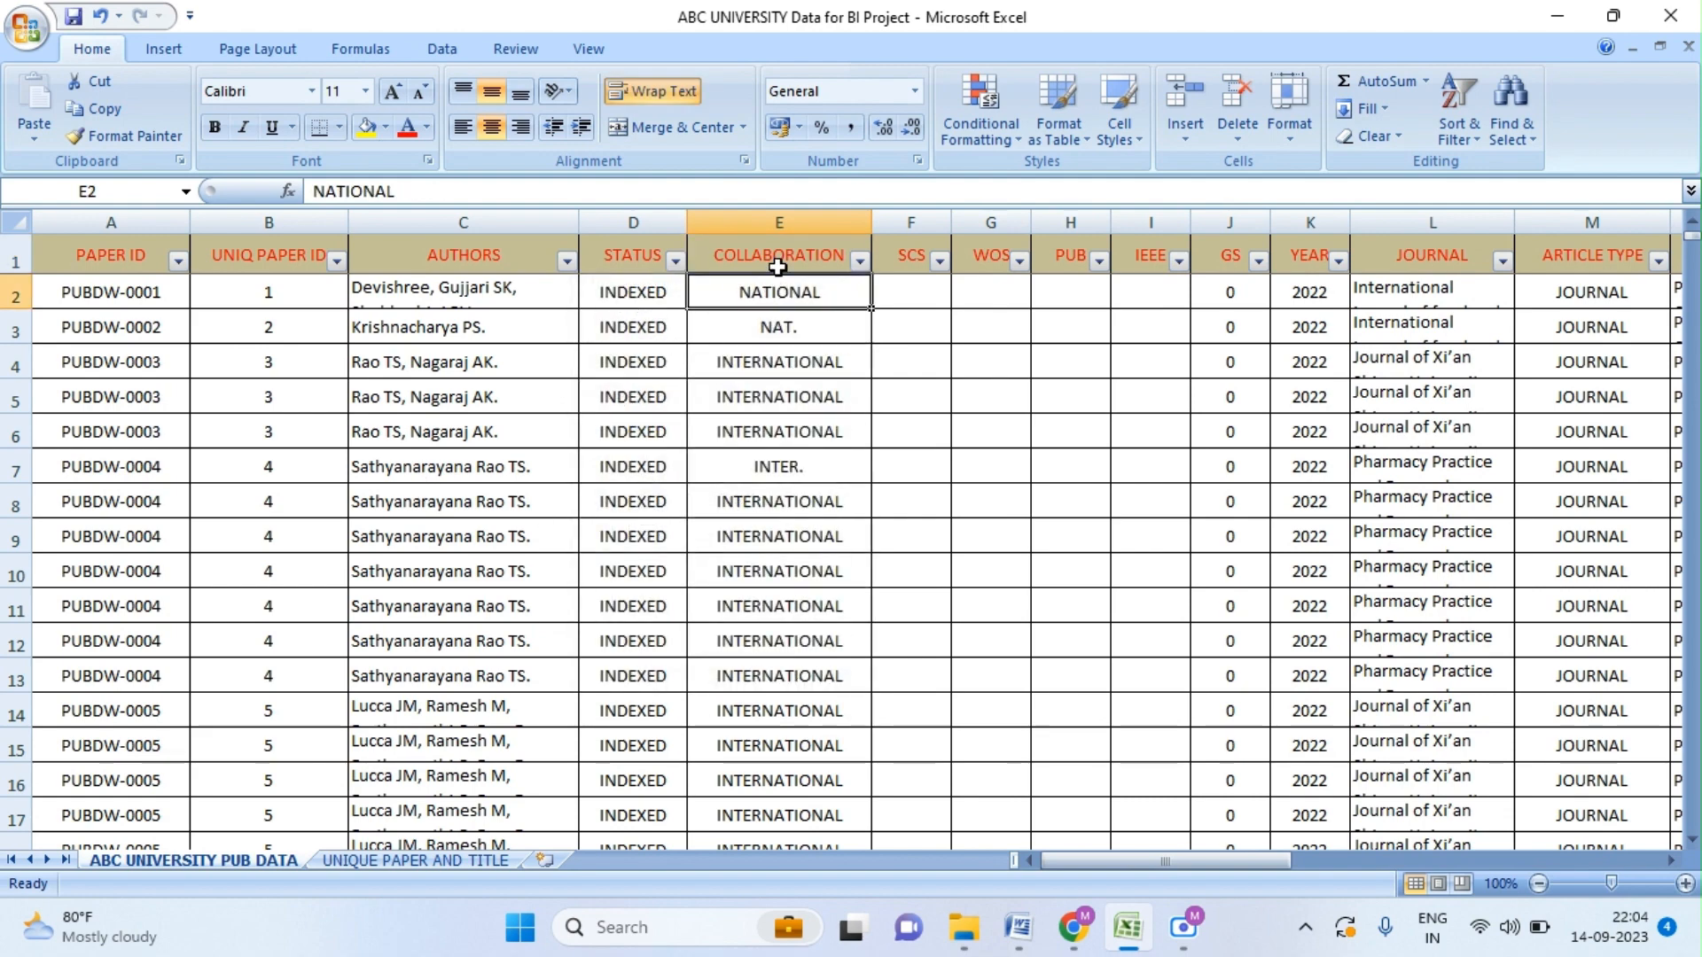
- Copy all COLLABORATION entries from E2 down and paste them into a new worksheet starting at cell E2
key("ctrl+shift+Down")
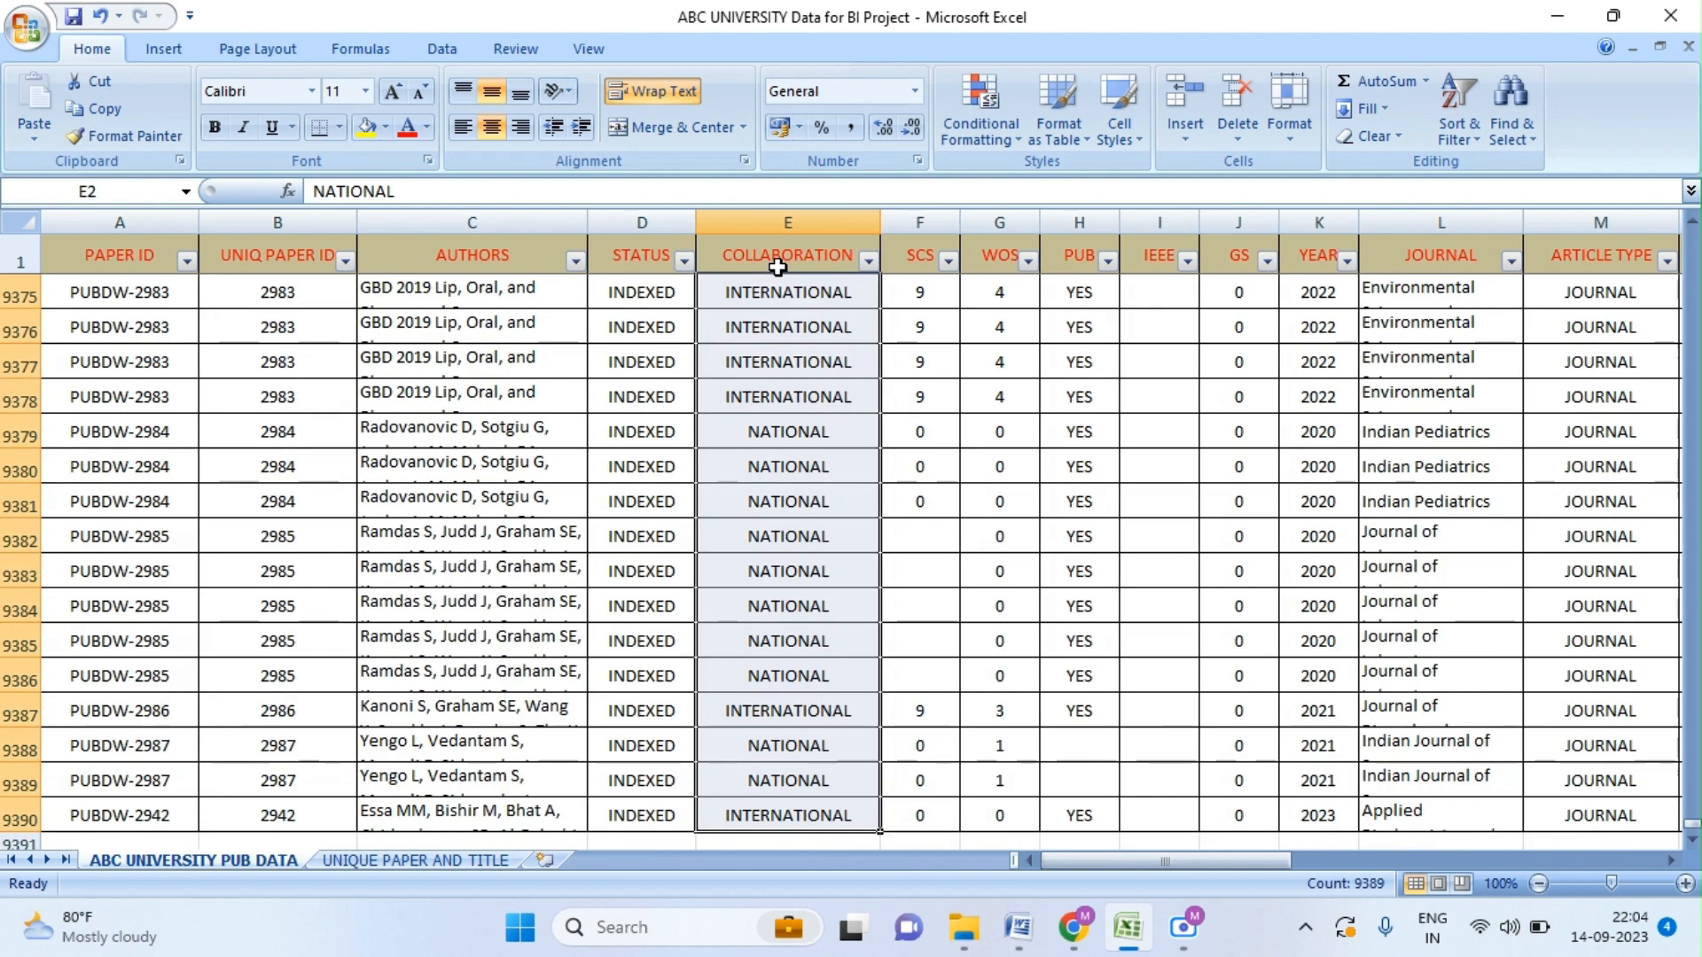
key("ctrl+c")
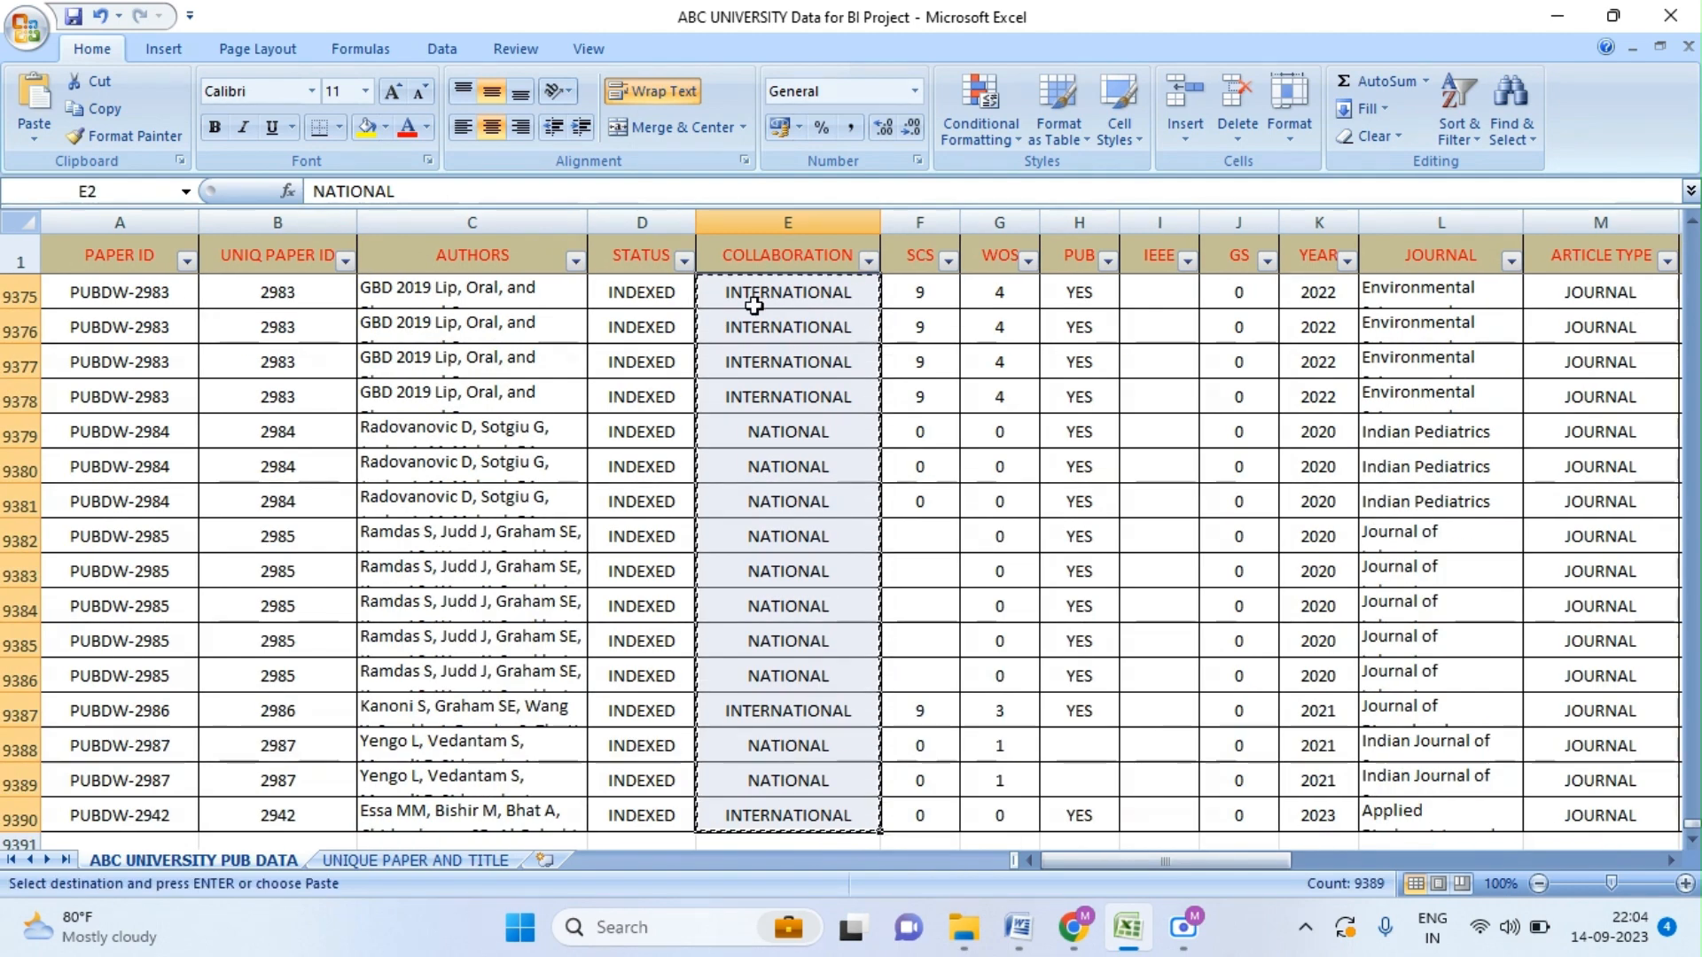
left_click(542, 866)
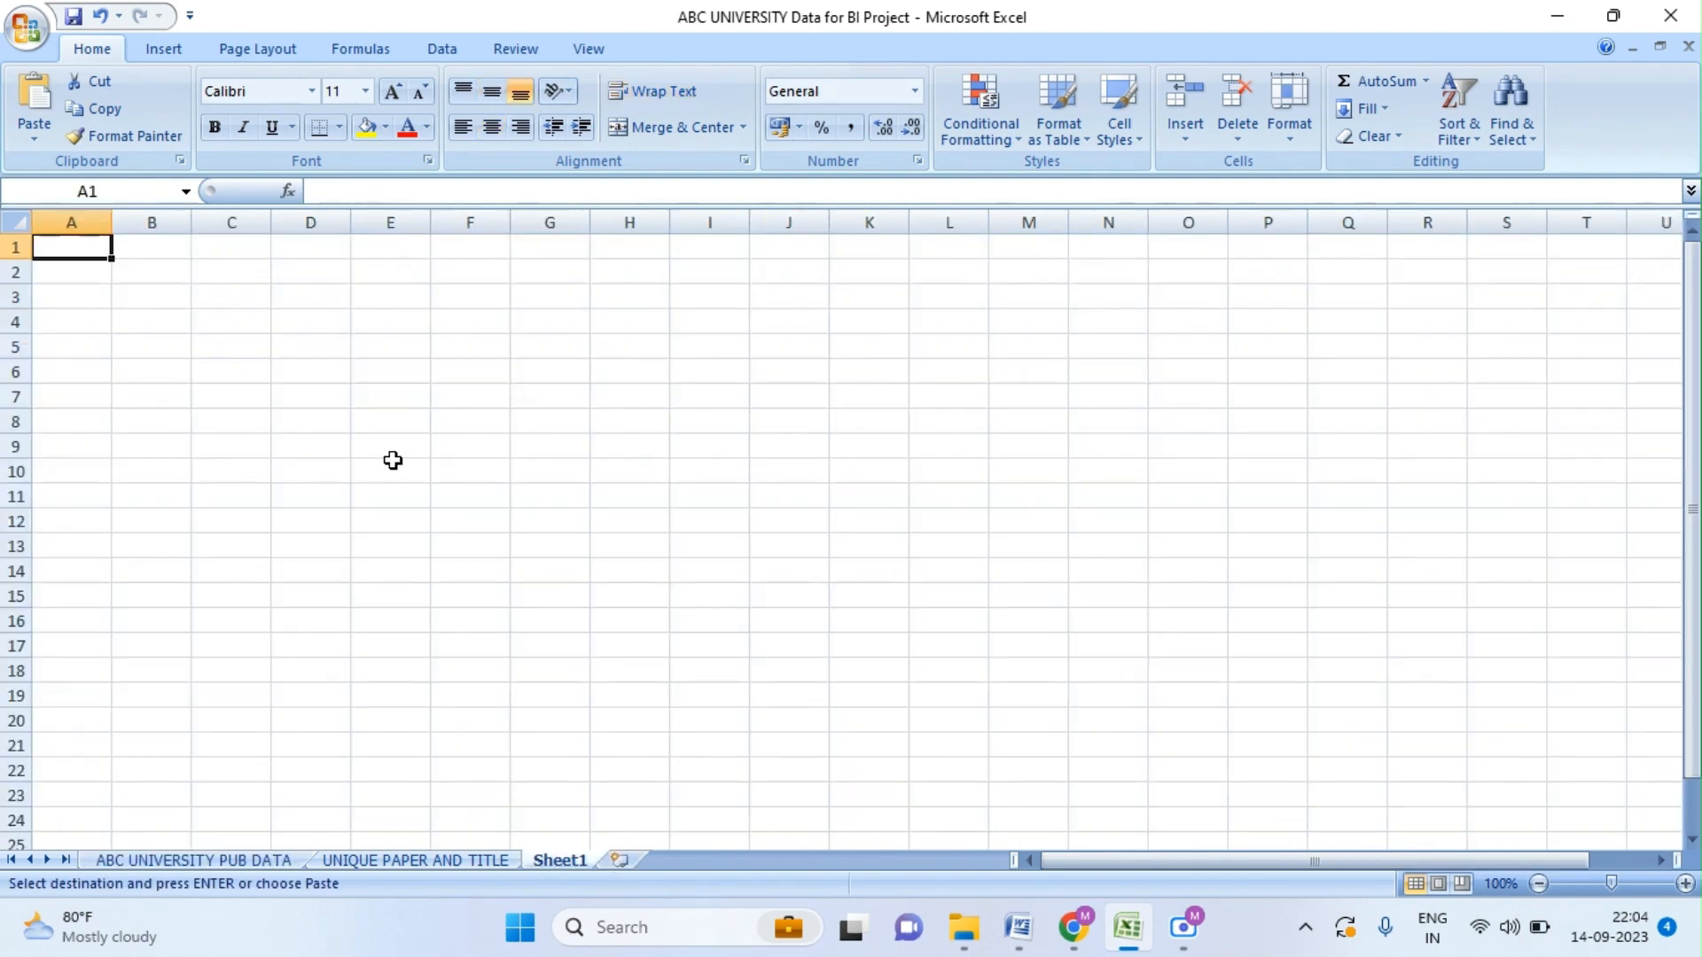
left_click(387, 275)
key("ctrl+v")
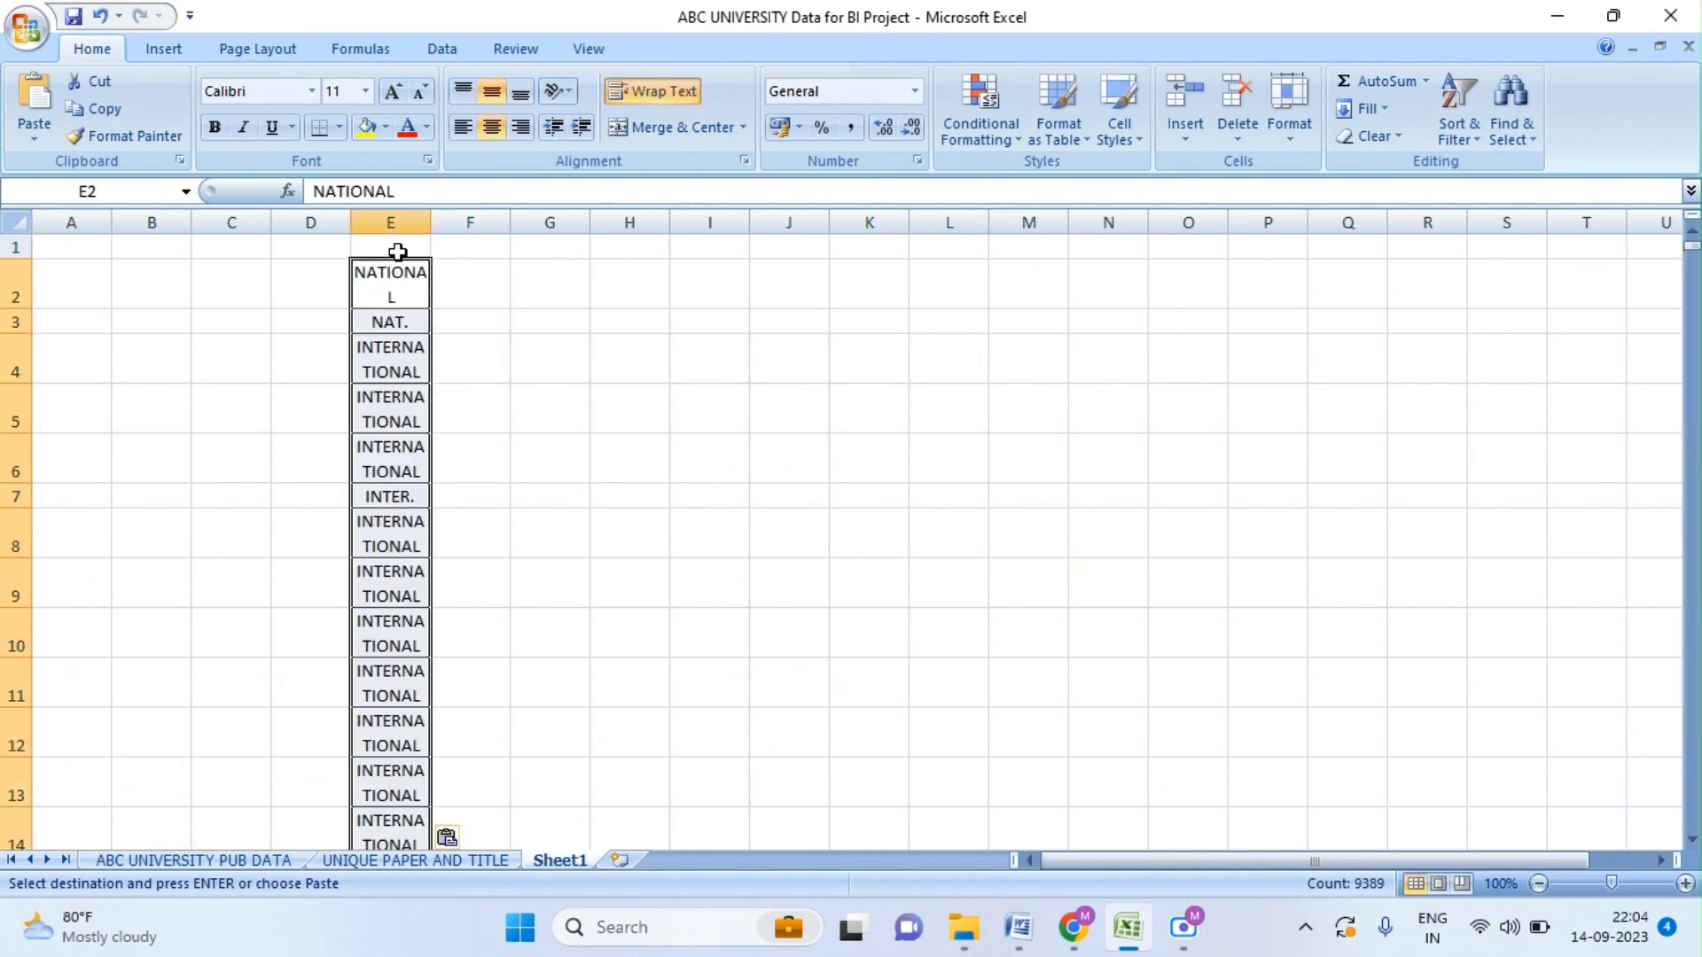
- Enter the header status in cell E1 above the pasted entries
left_click(397, 252)
type("status")
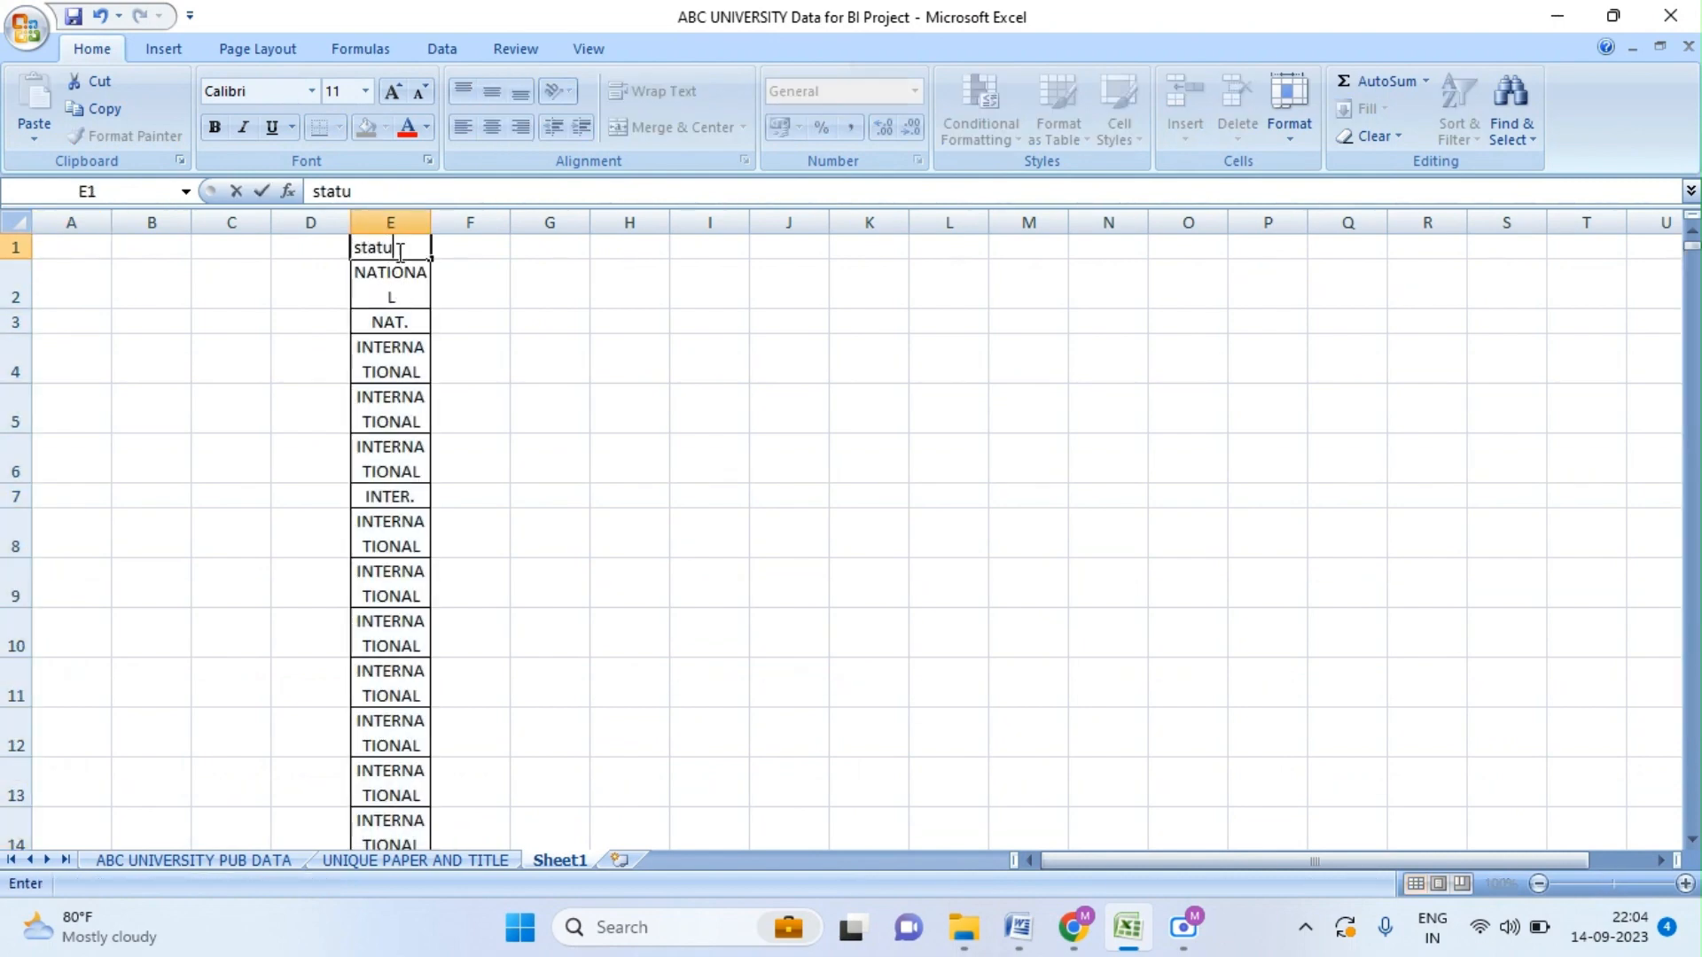
key("Tab")
- Start creating a PivotTable from the whole status column E
left_click(396, 212)
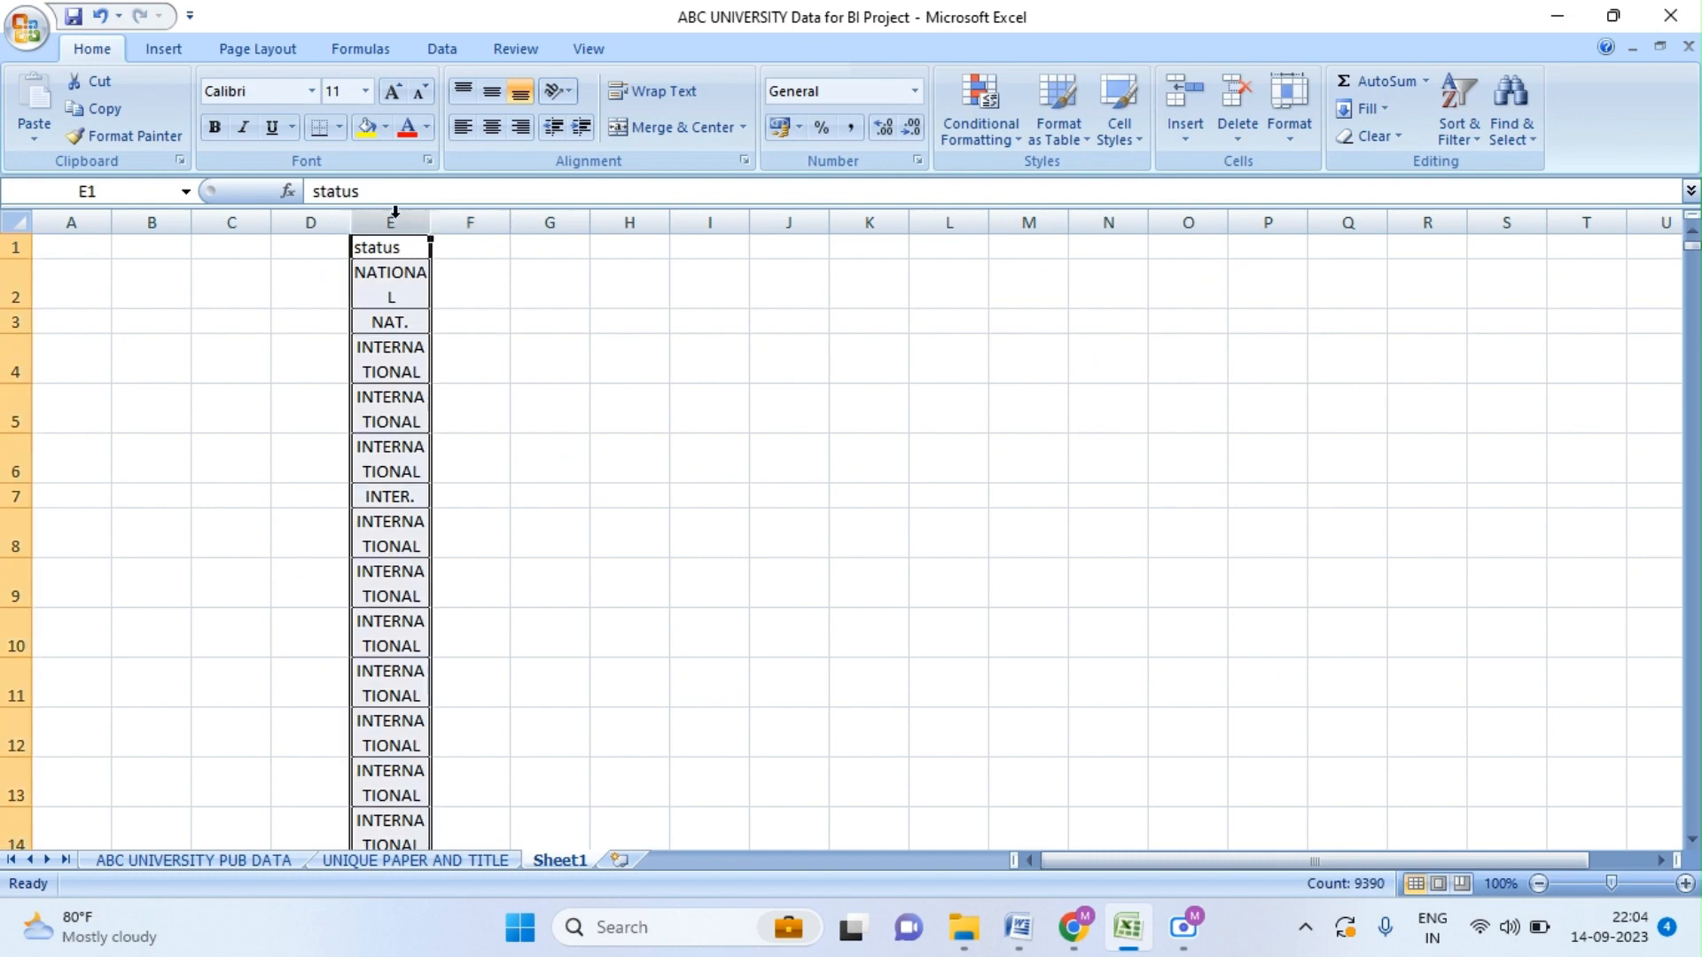
left_click(173, 60)
left_click(53, 132)
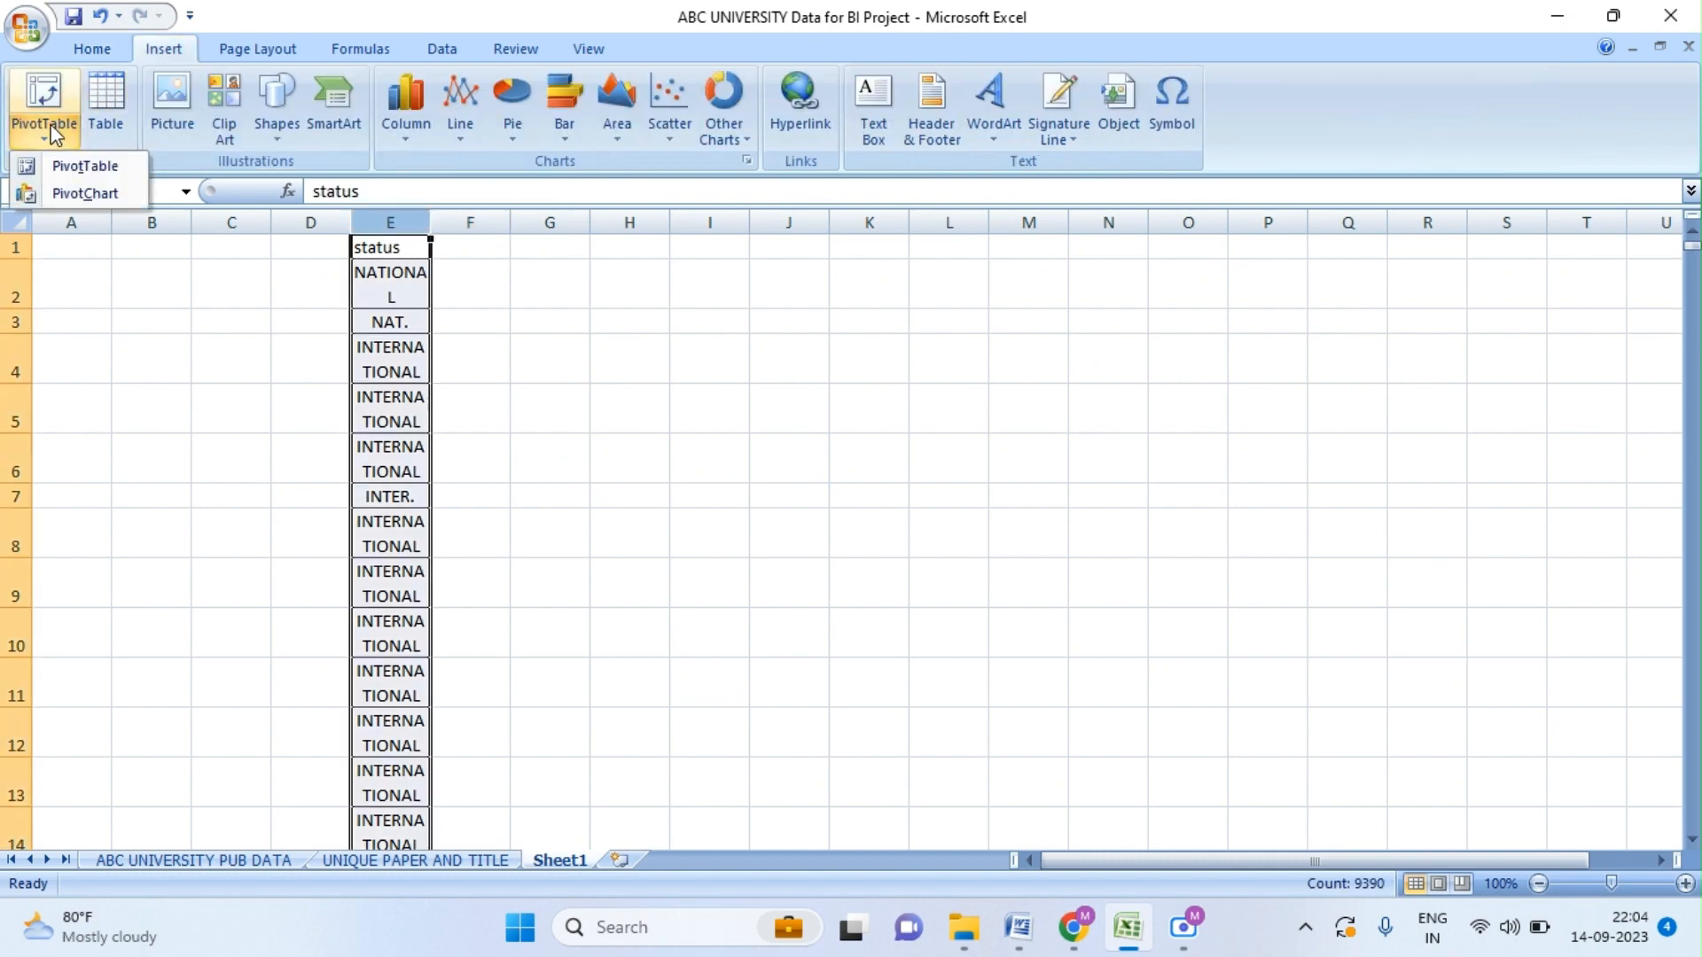
left_click(86, 168)
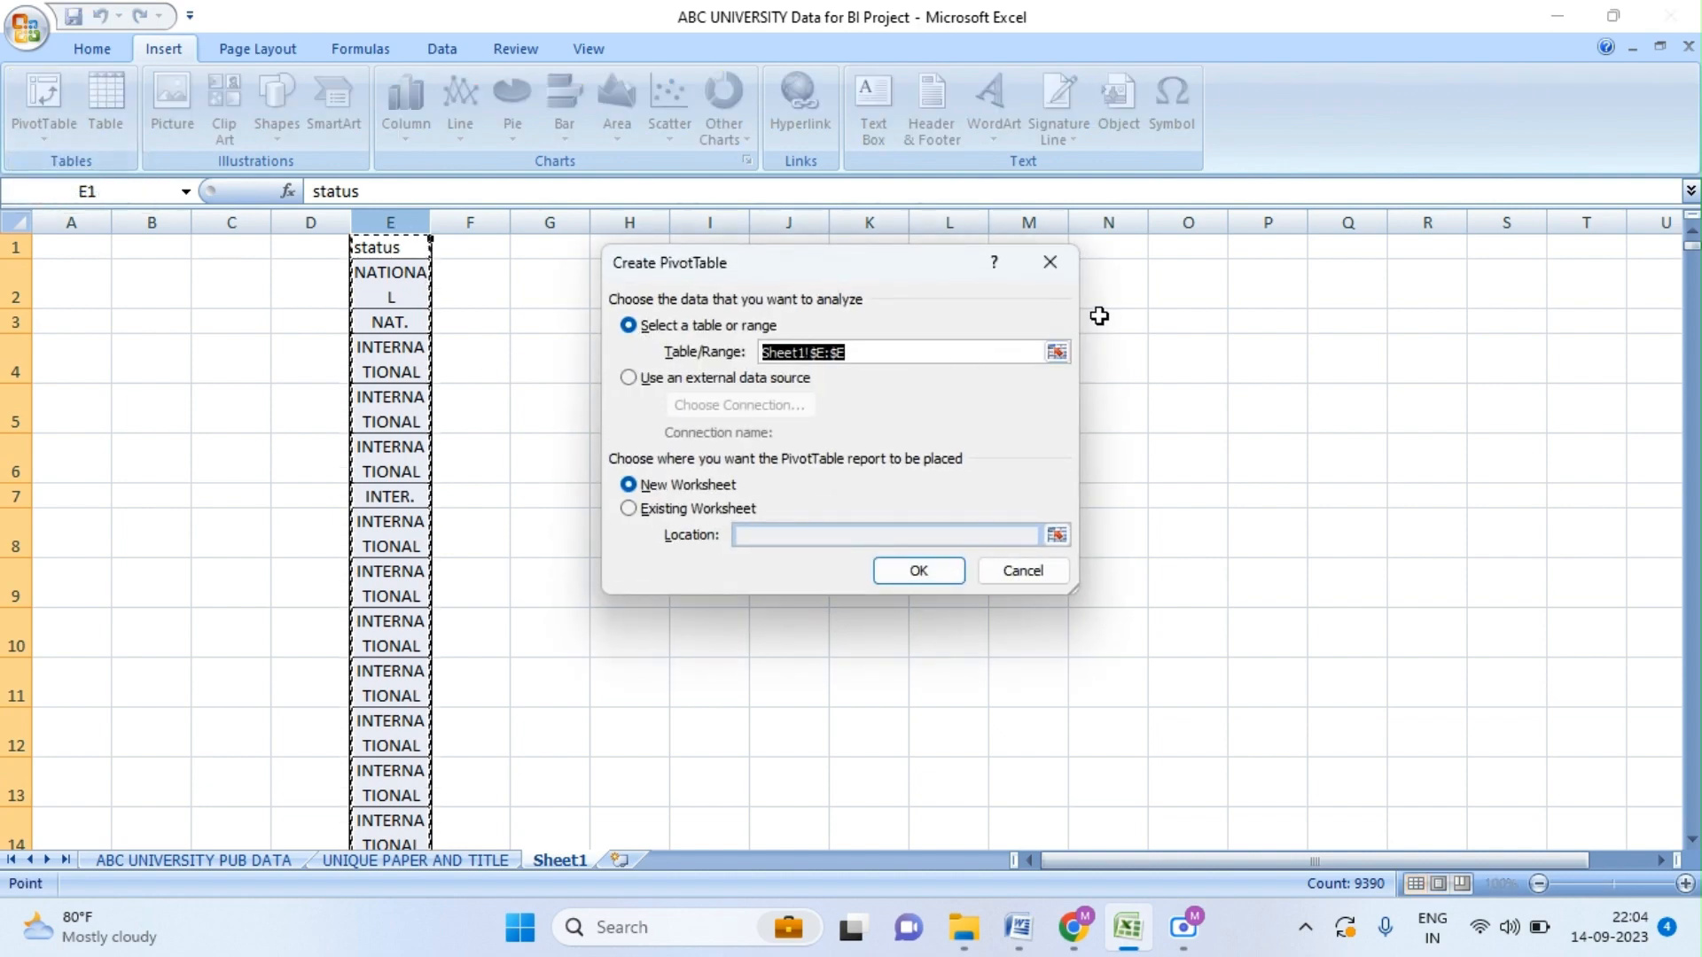
left_click(1109, 289)
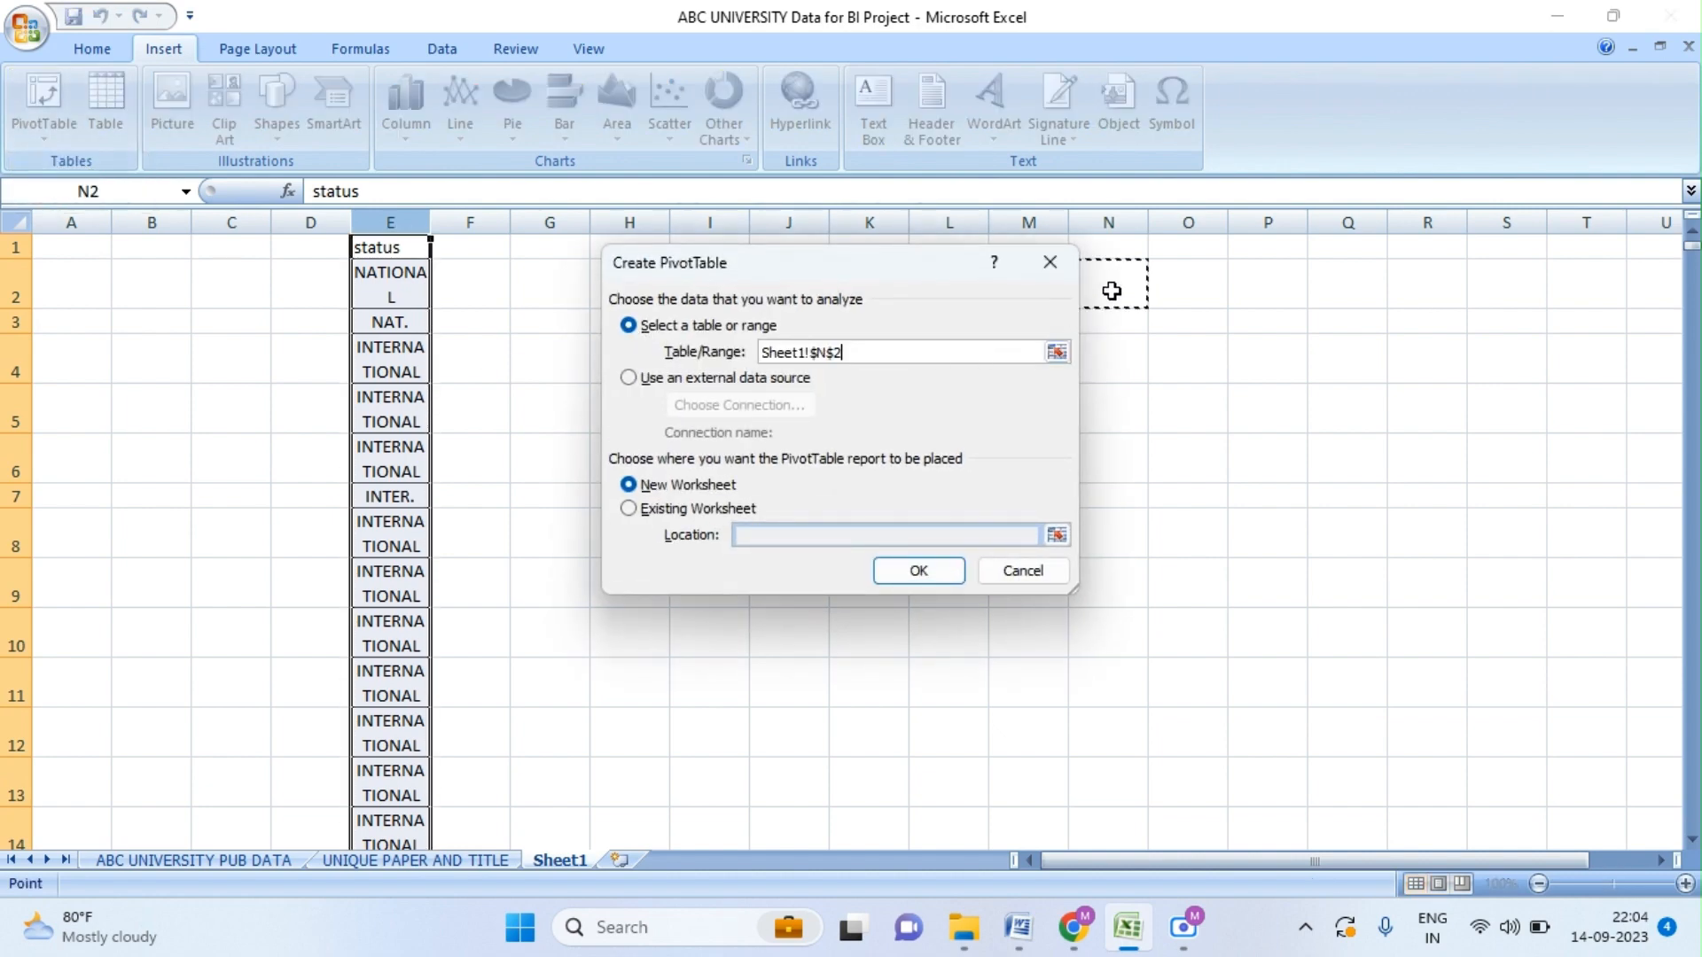
left_click(906, 570)
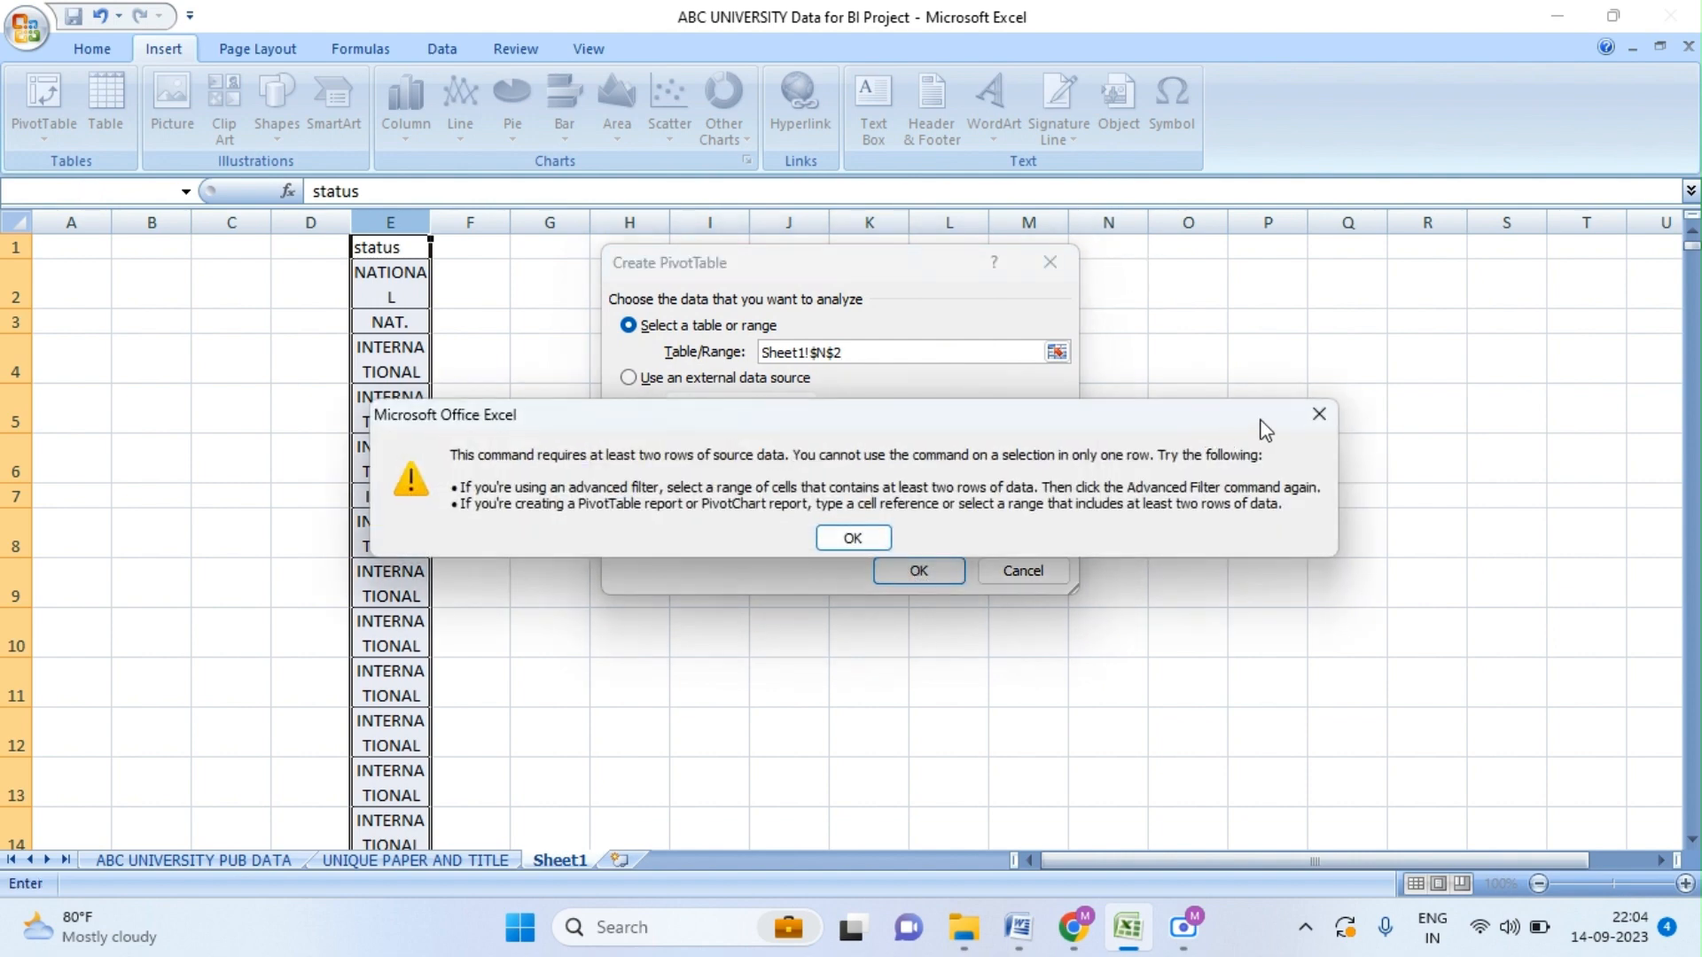
left_click(1319, 414)
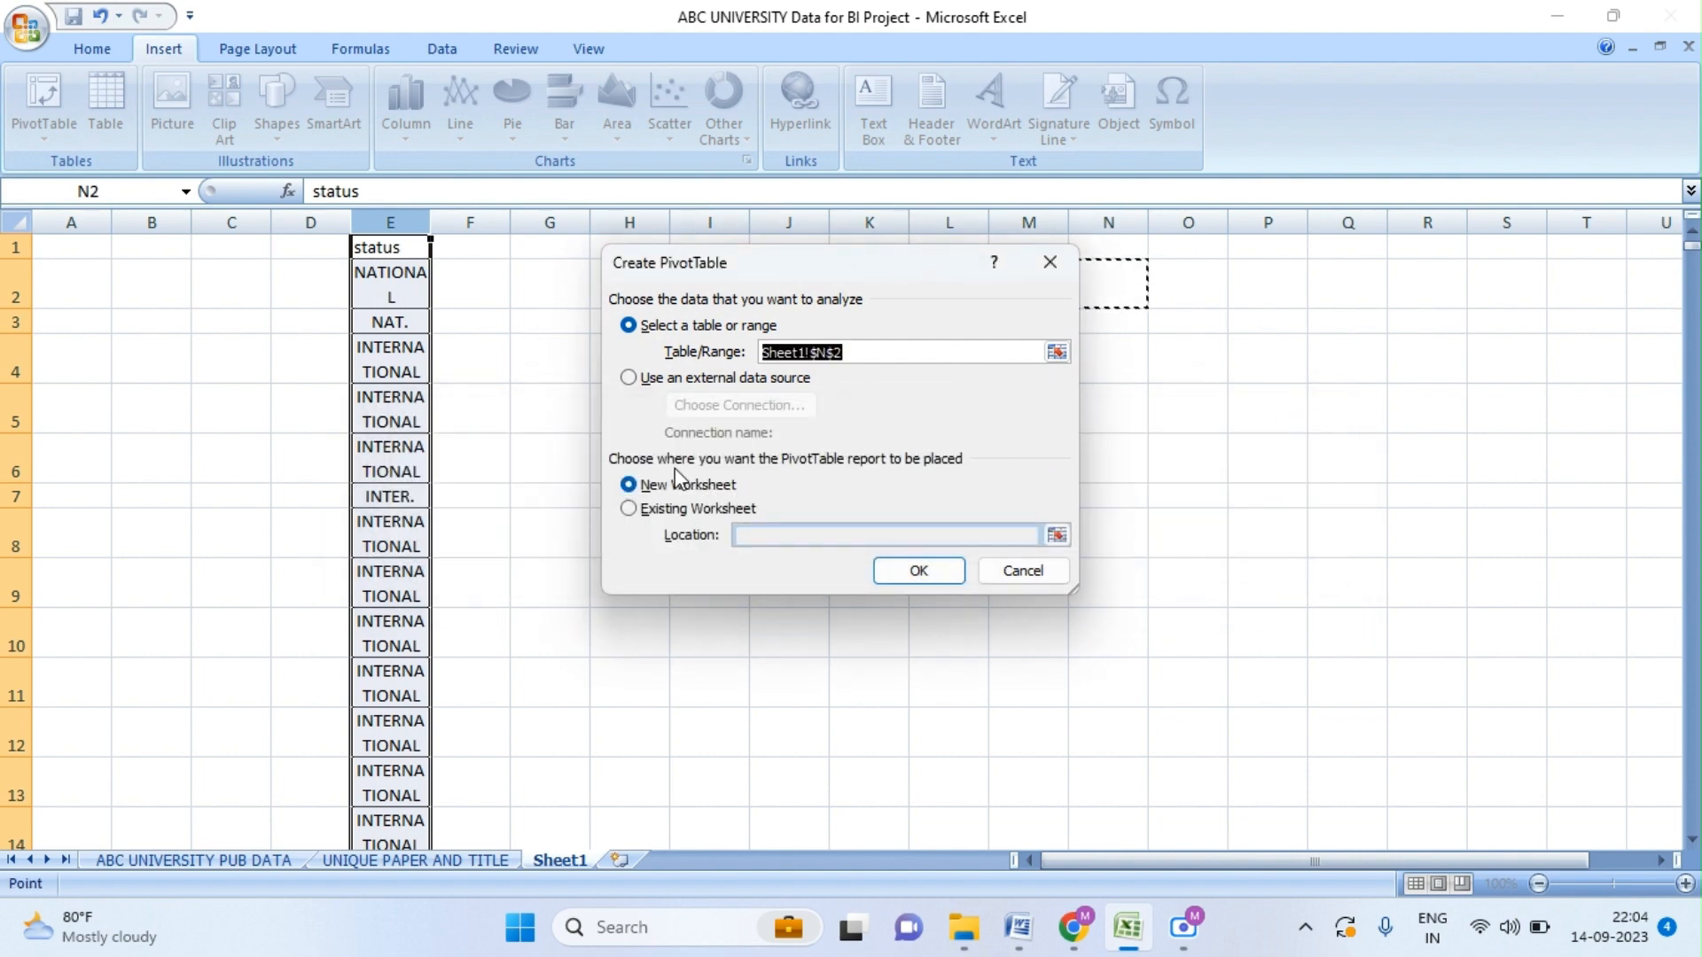
- Create the PivotTable from Sheet1 range E1:E9390, placing it in the existing worksheet at cell N2
left_click(645, 510)
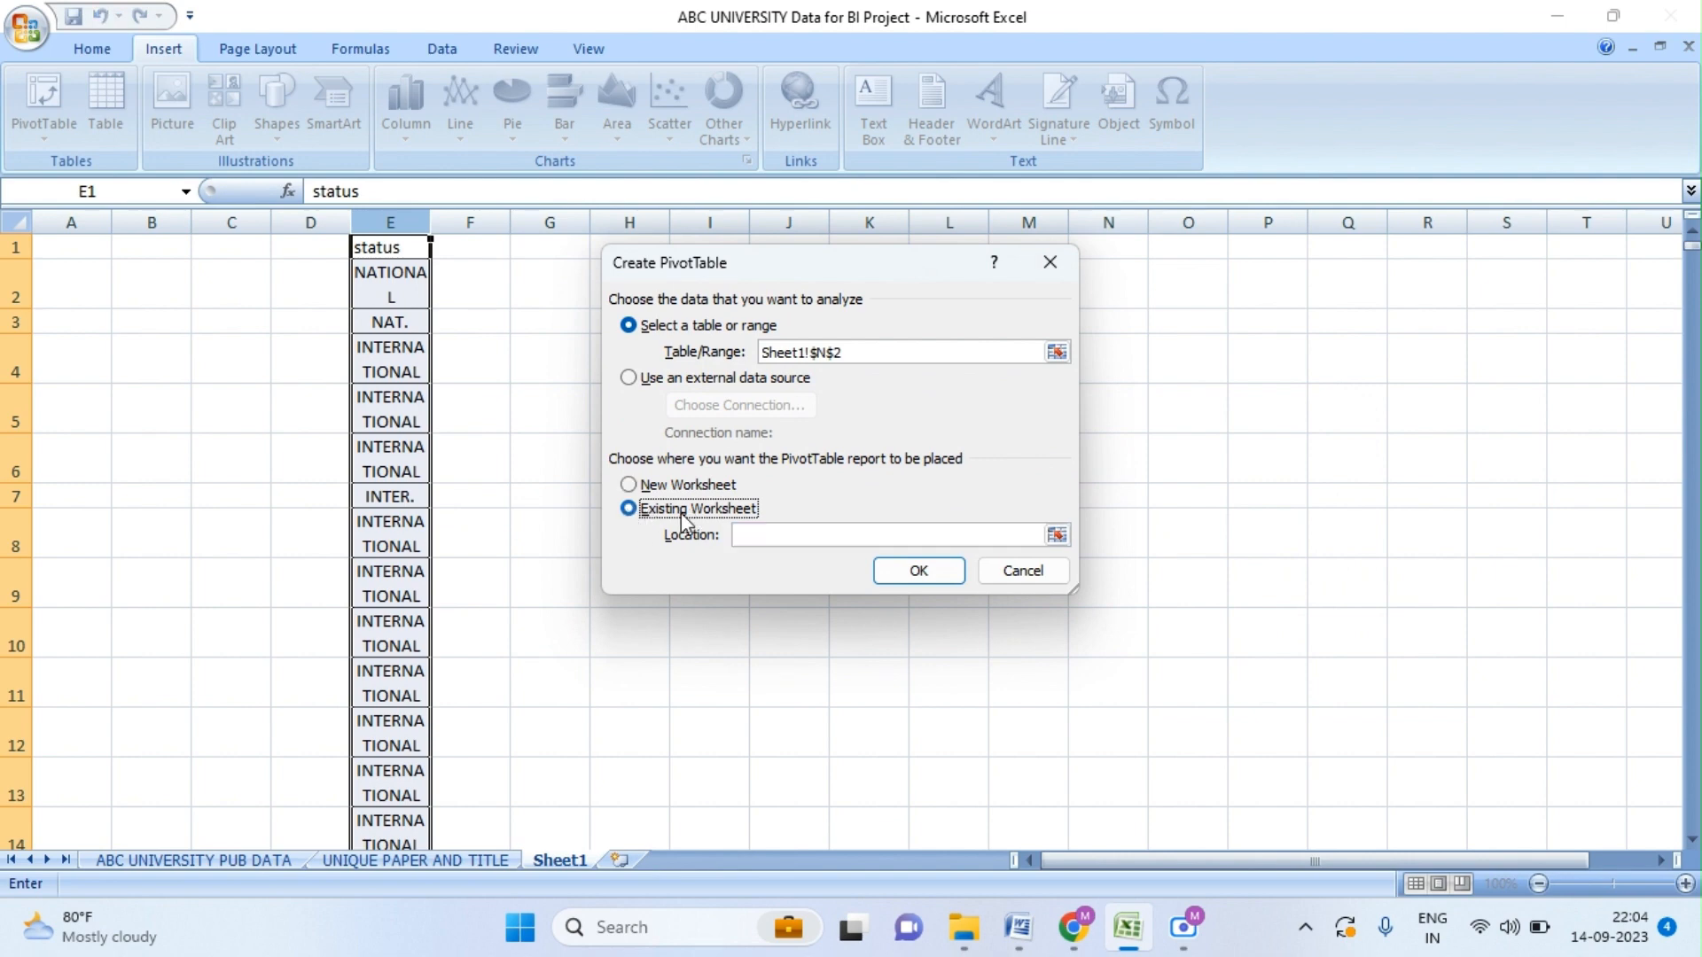
left_click(1112, 284)
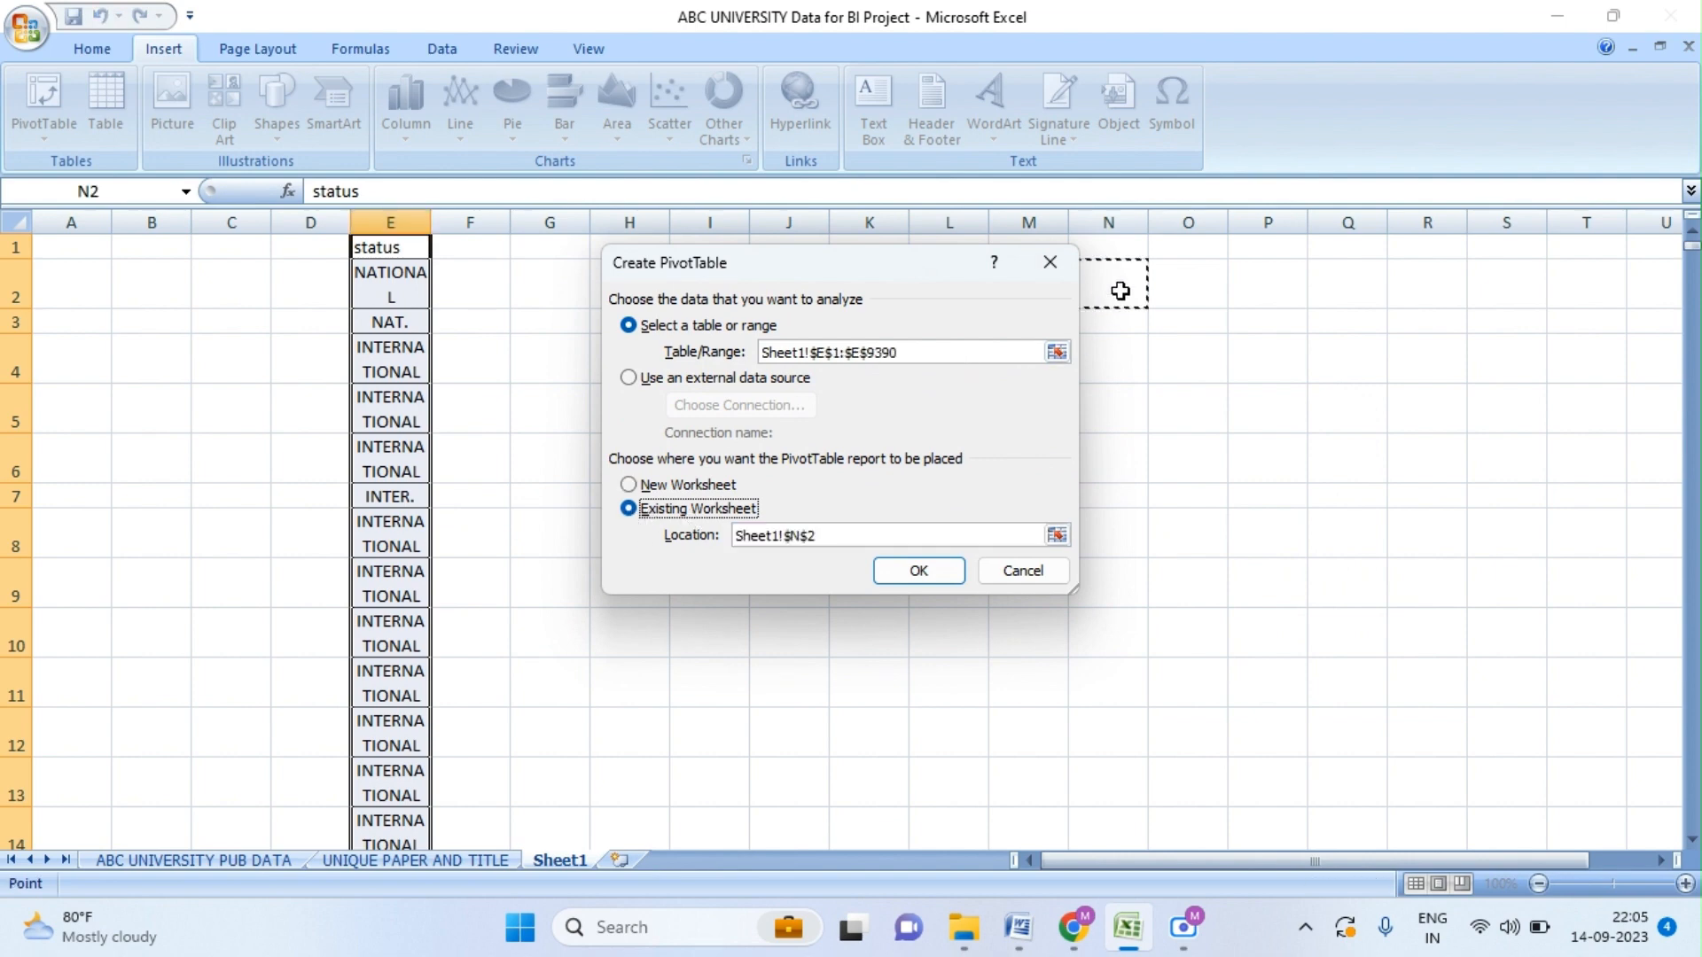
left_click(927, 577)
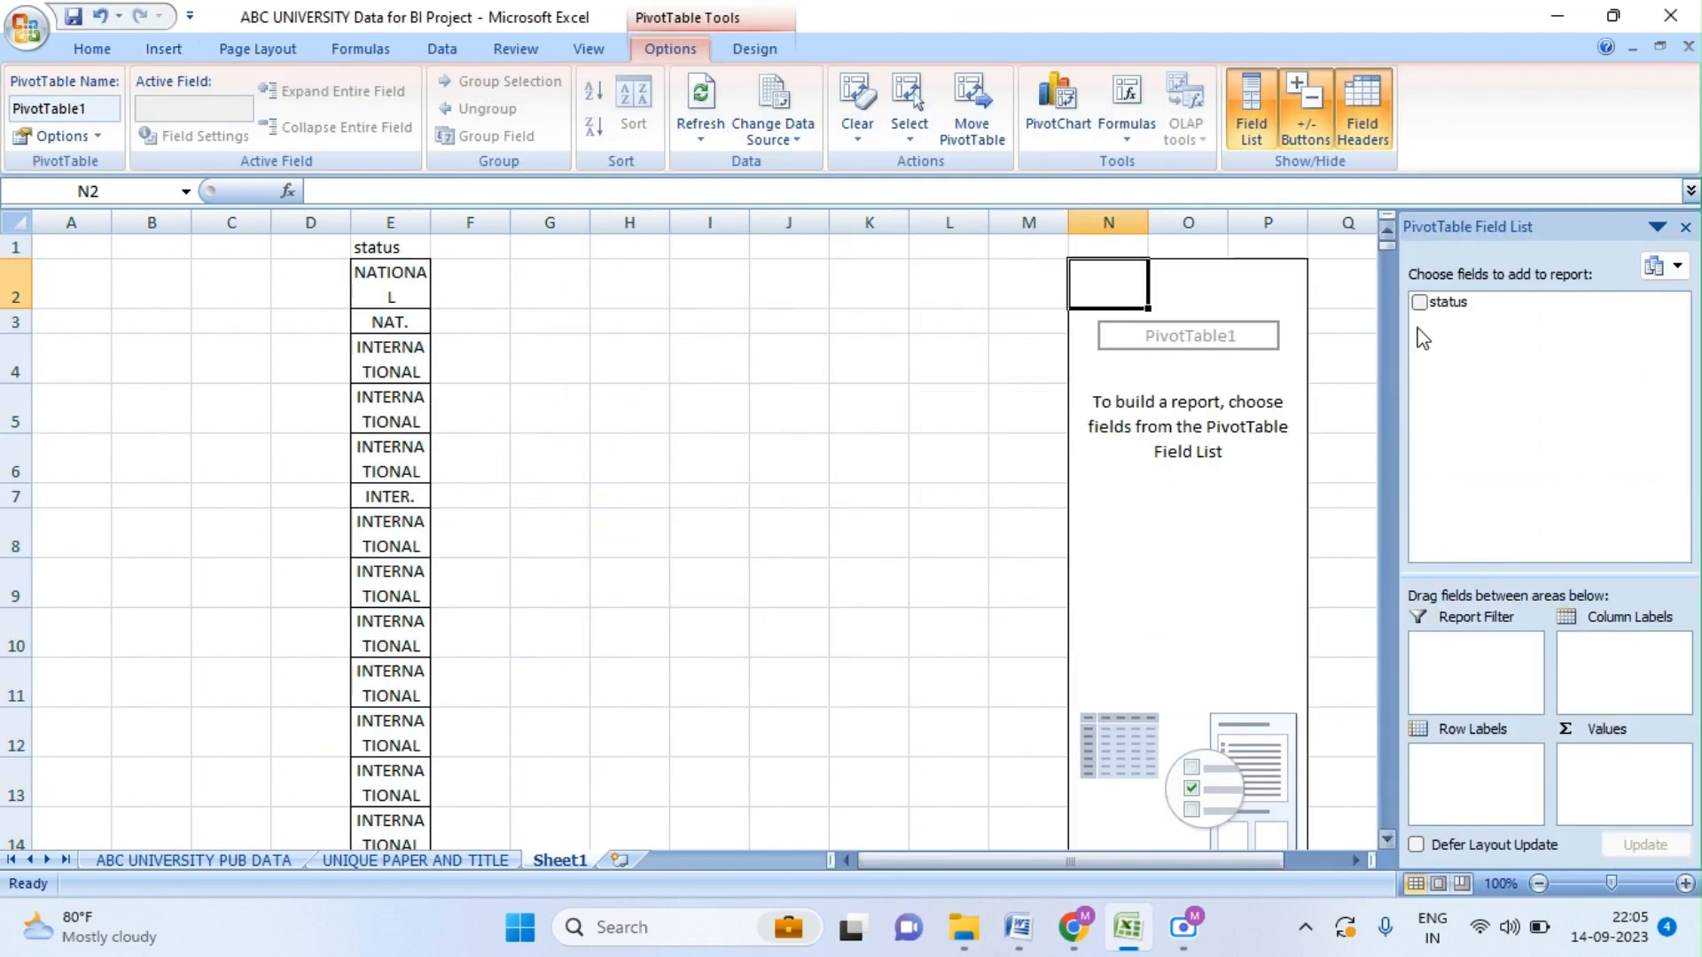
- Add the status field to the PivotTable as row labels and as counted values, and widen column O
left_click_drag(1435, 302, 1469, 782)
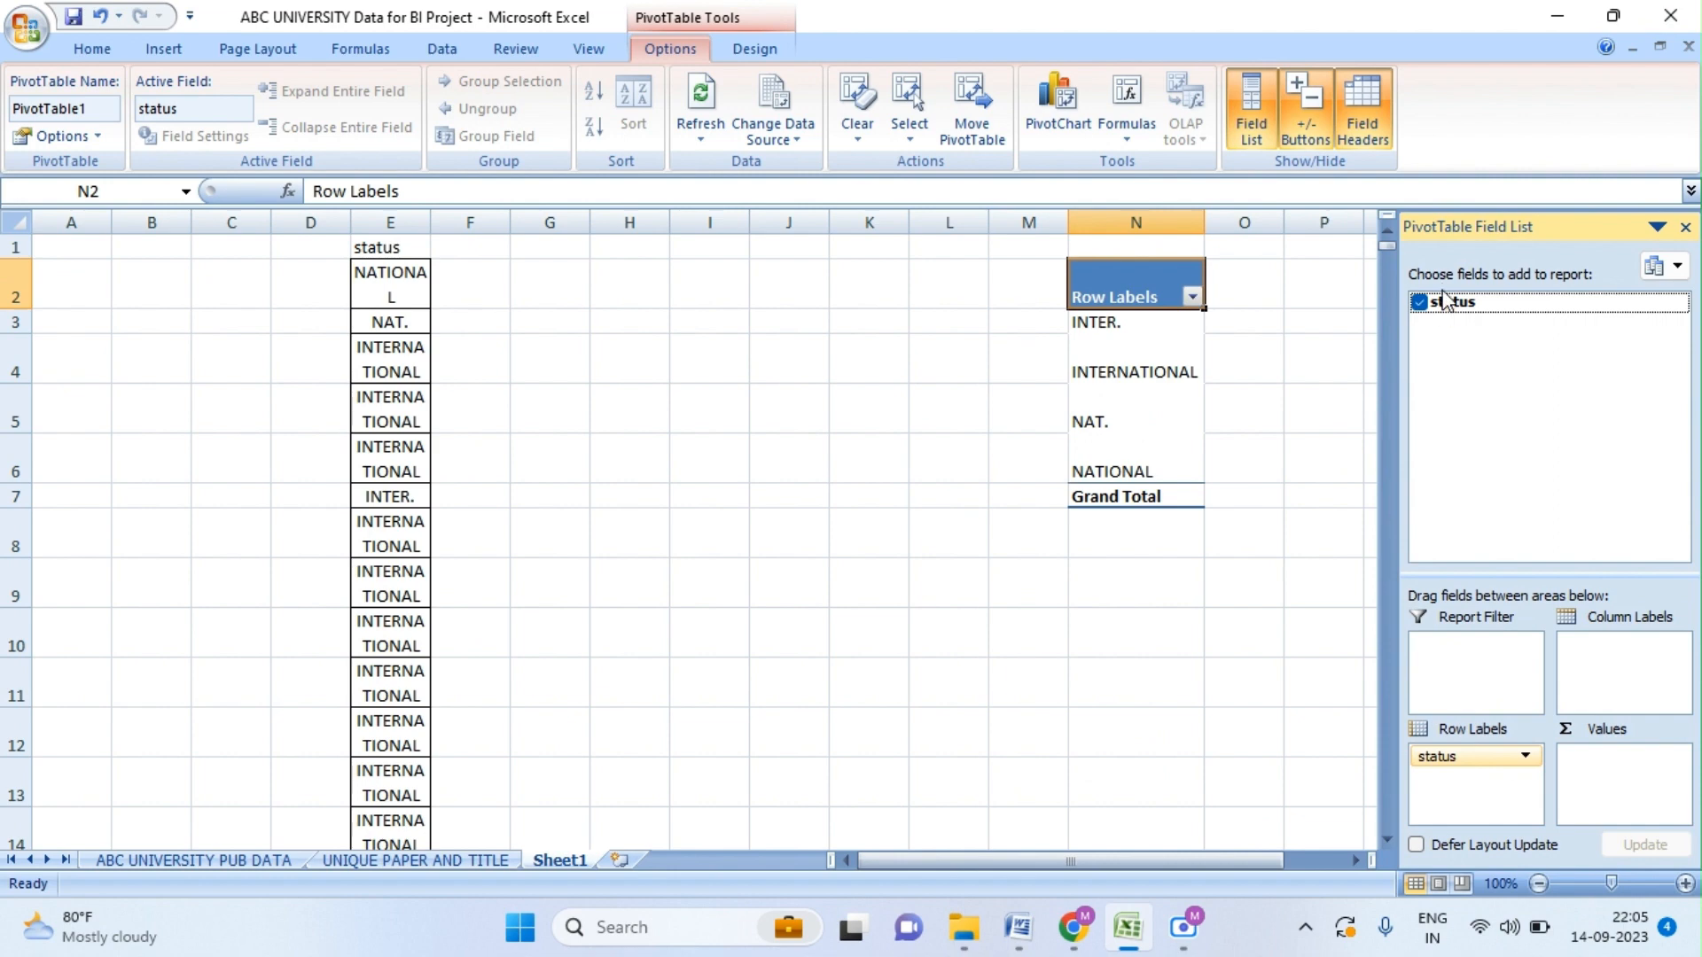
left_click_drag(1445, 303, 1618, 807)
left_click(1094, 688)
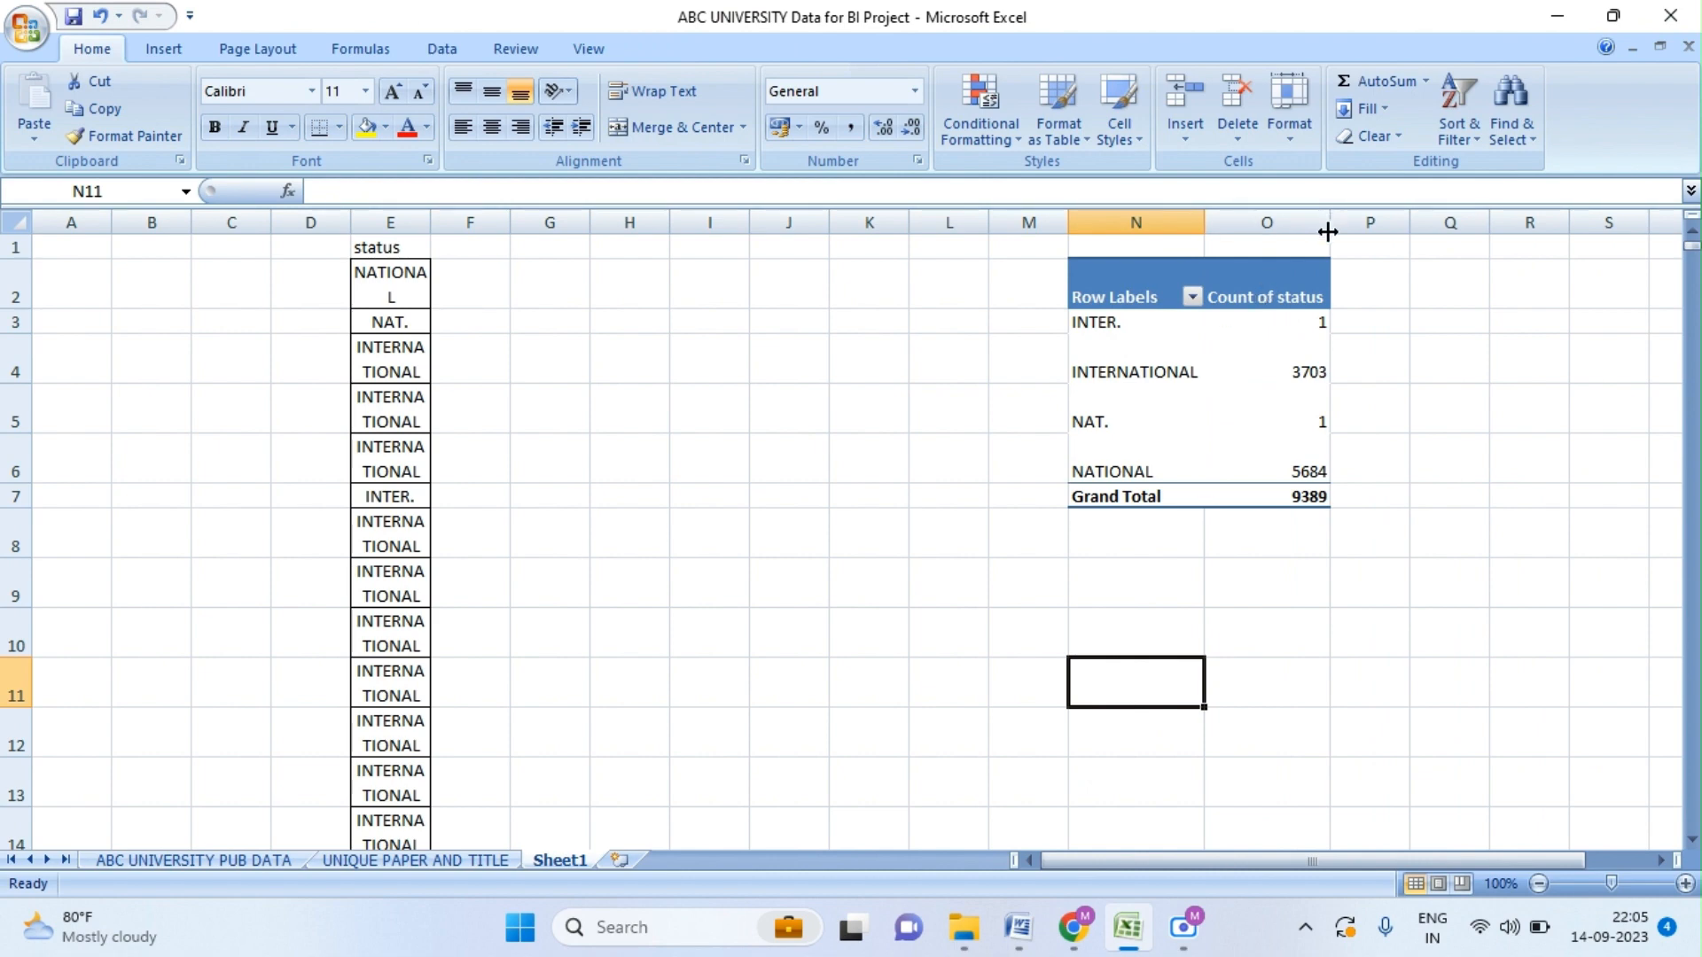
left_click_drag(1329, 232, 1399, 236)
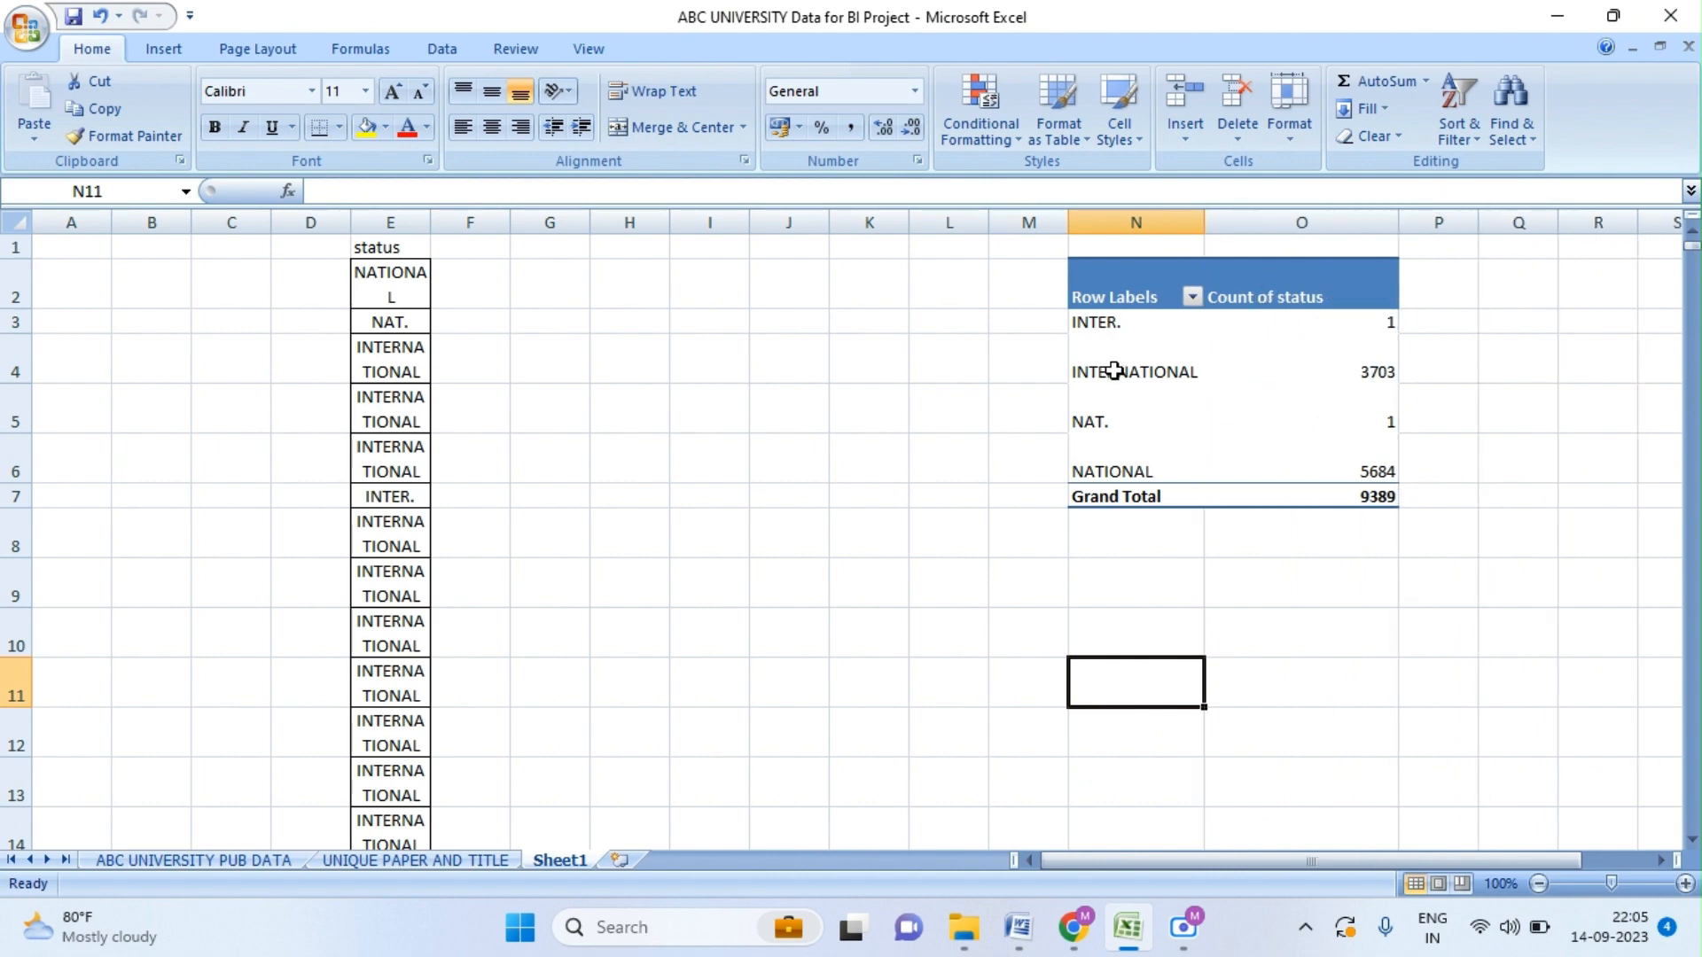
- Hide the PivotTable field list and review the count for each collaboration spelling
left_click(1115, 380)
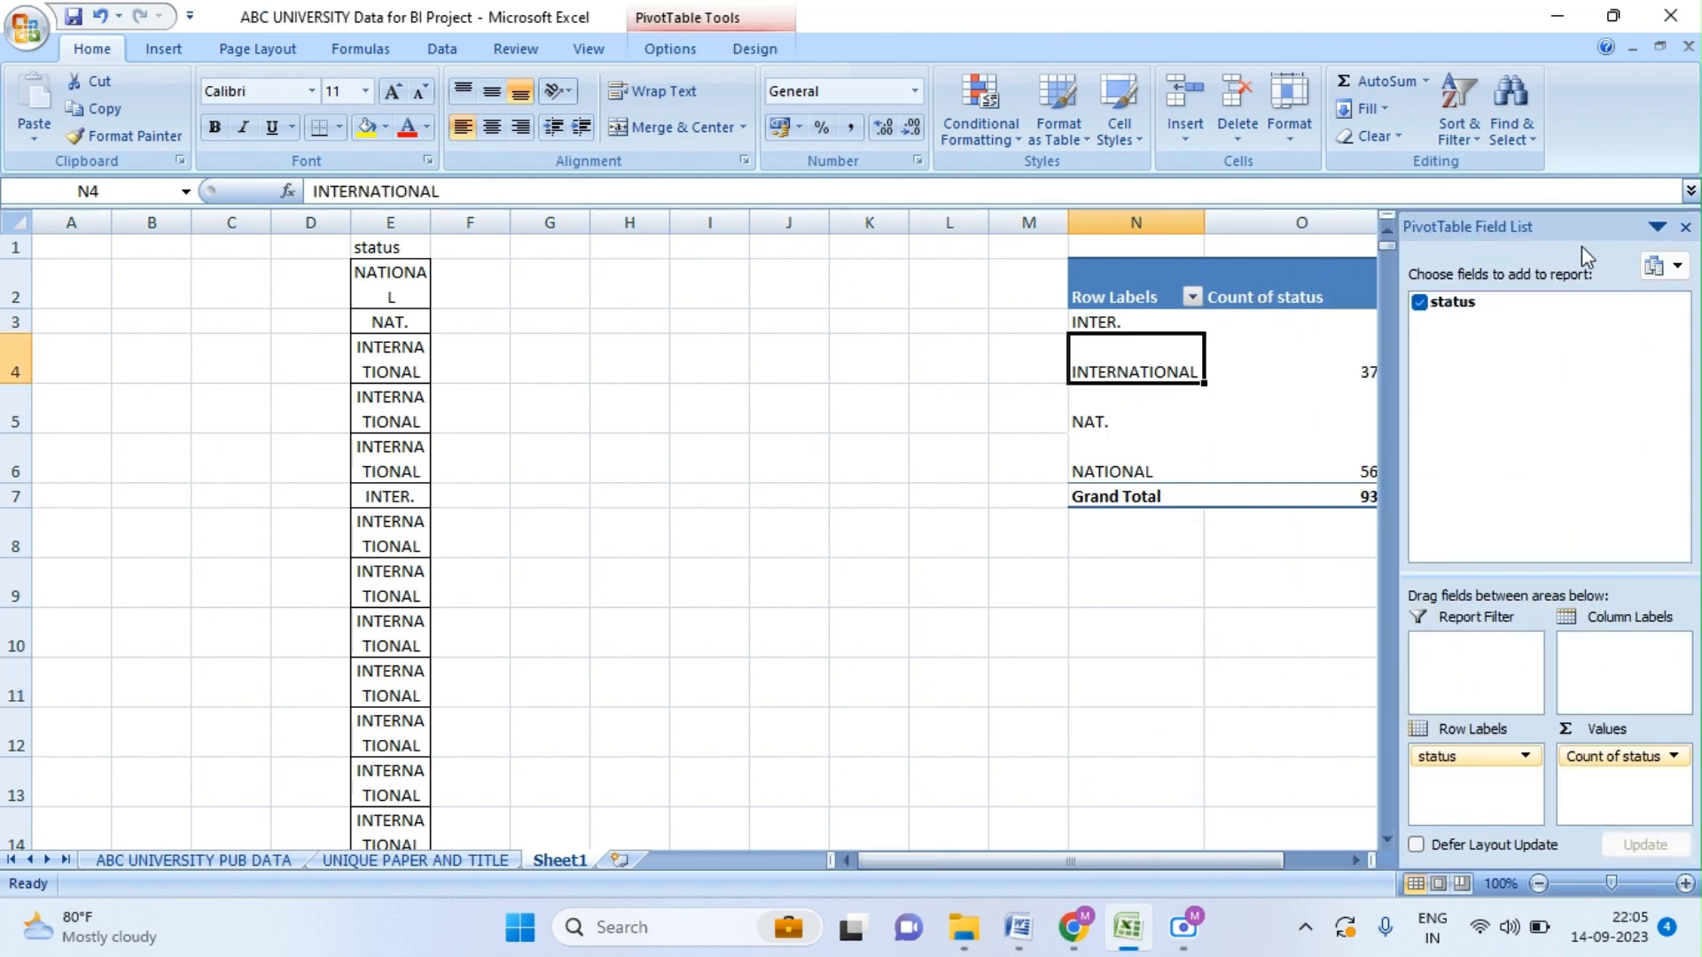
left_click(1685, 231)
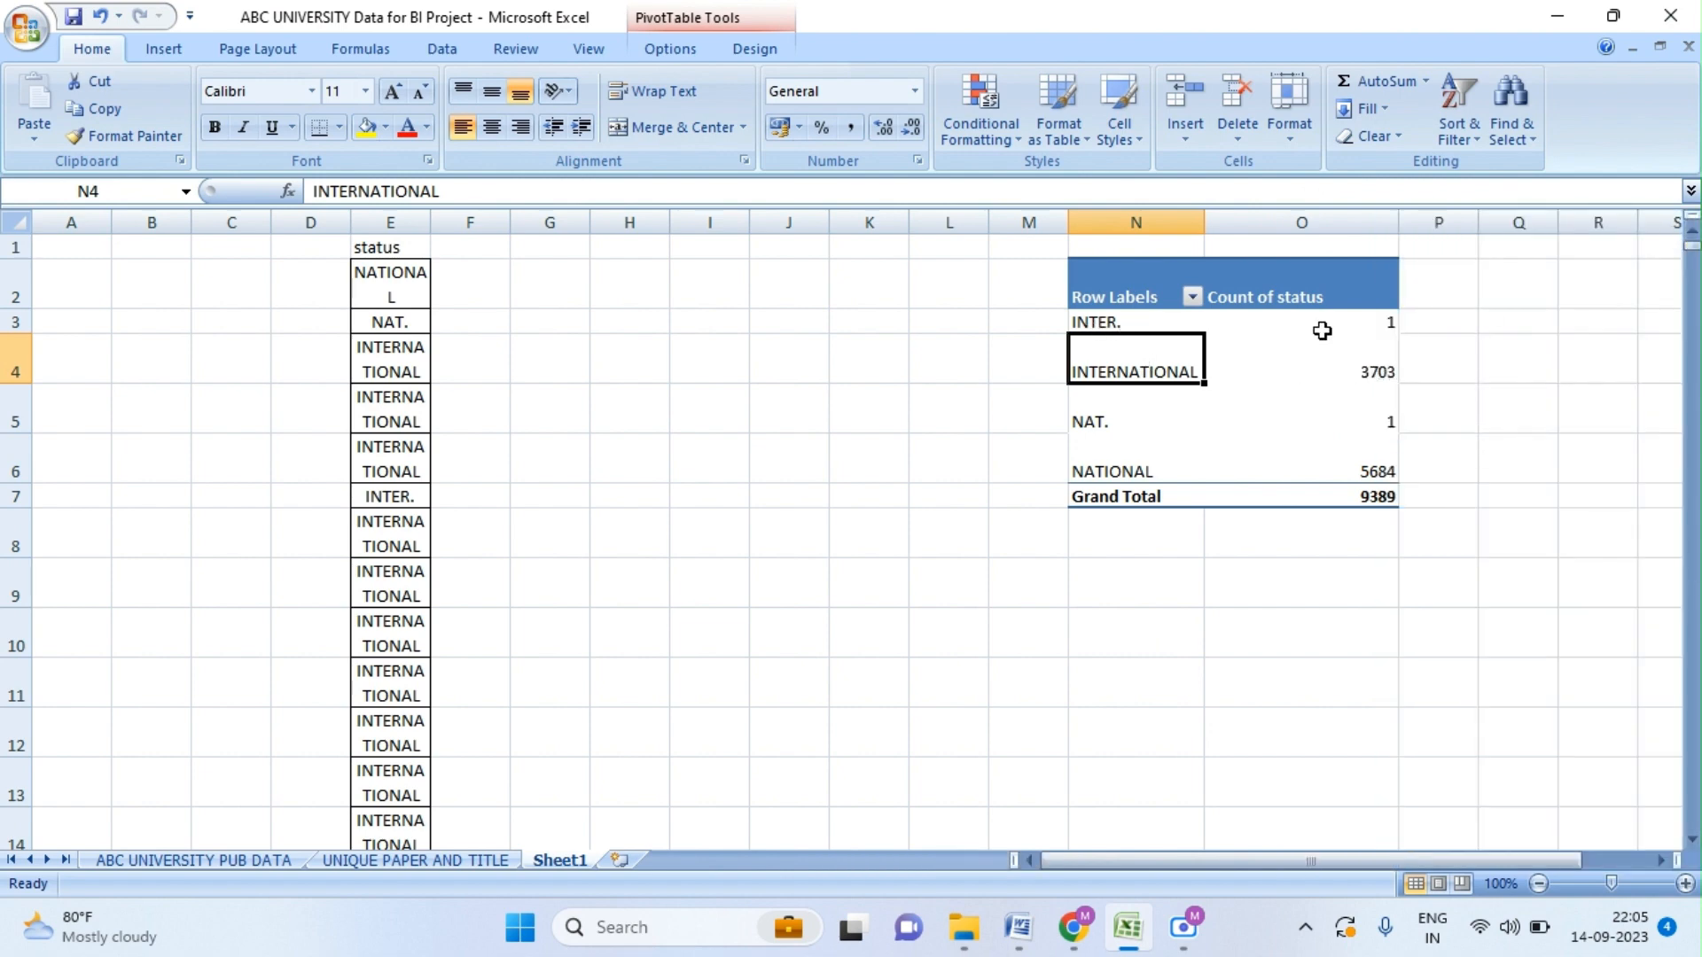
left_click(1353, 321)
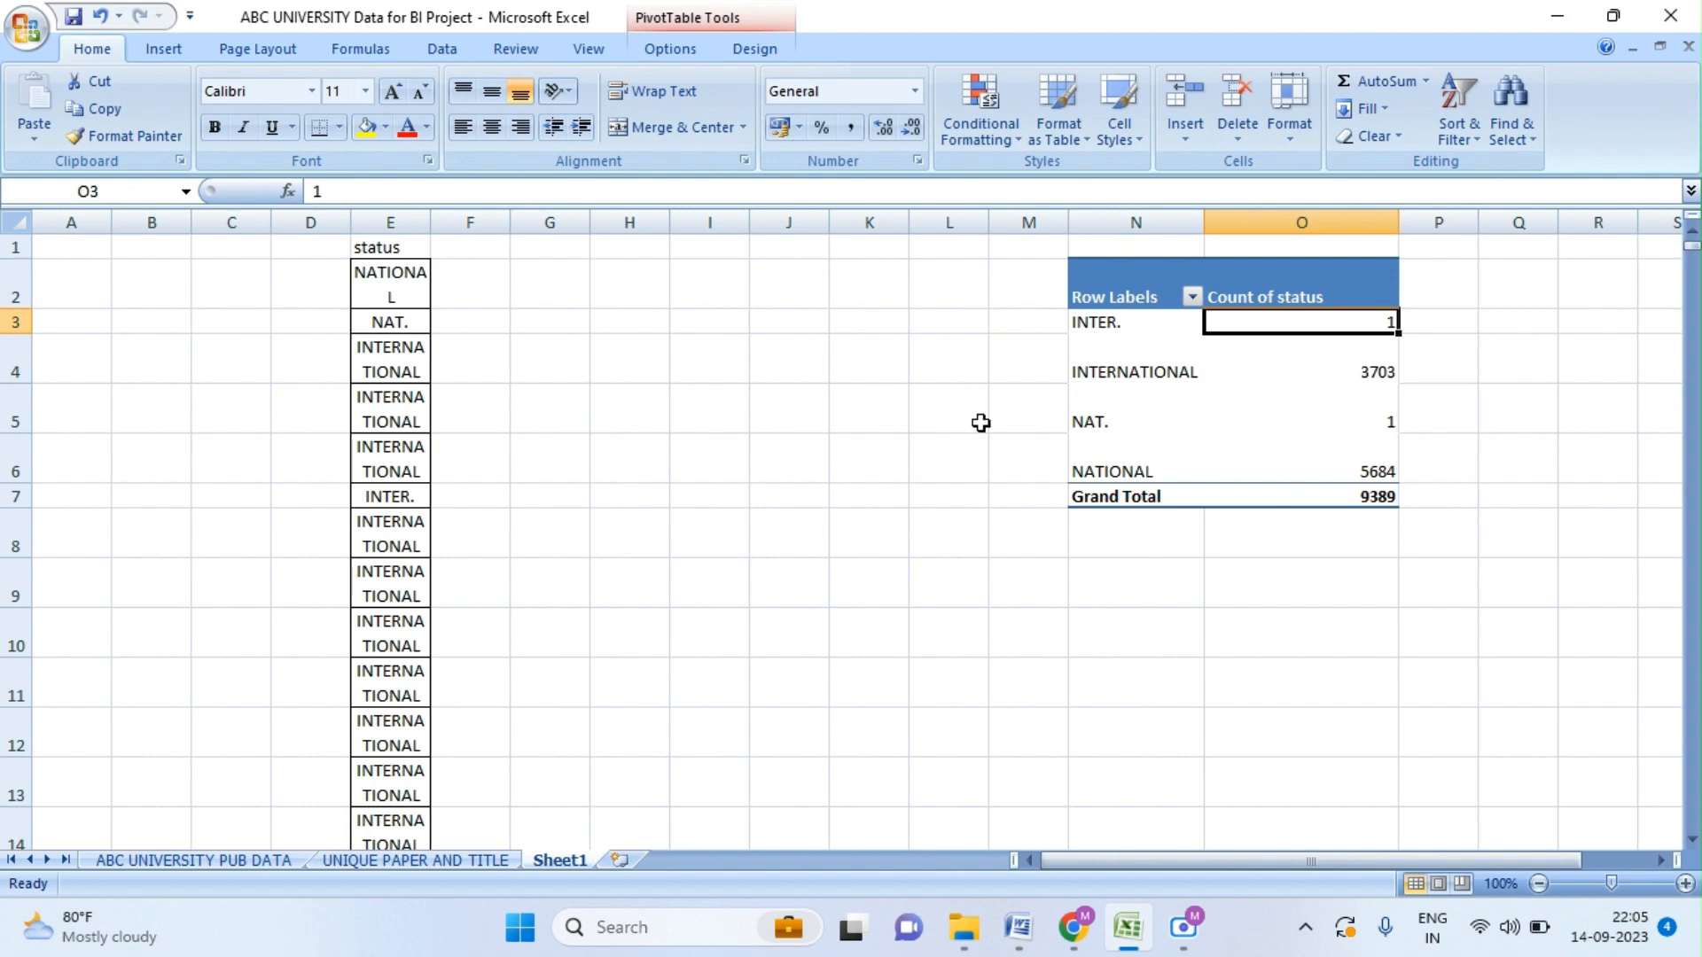
left_click(980, 422)
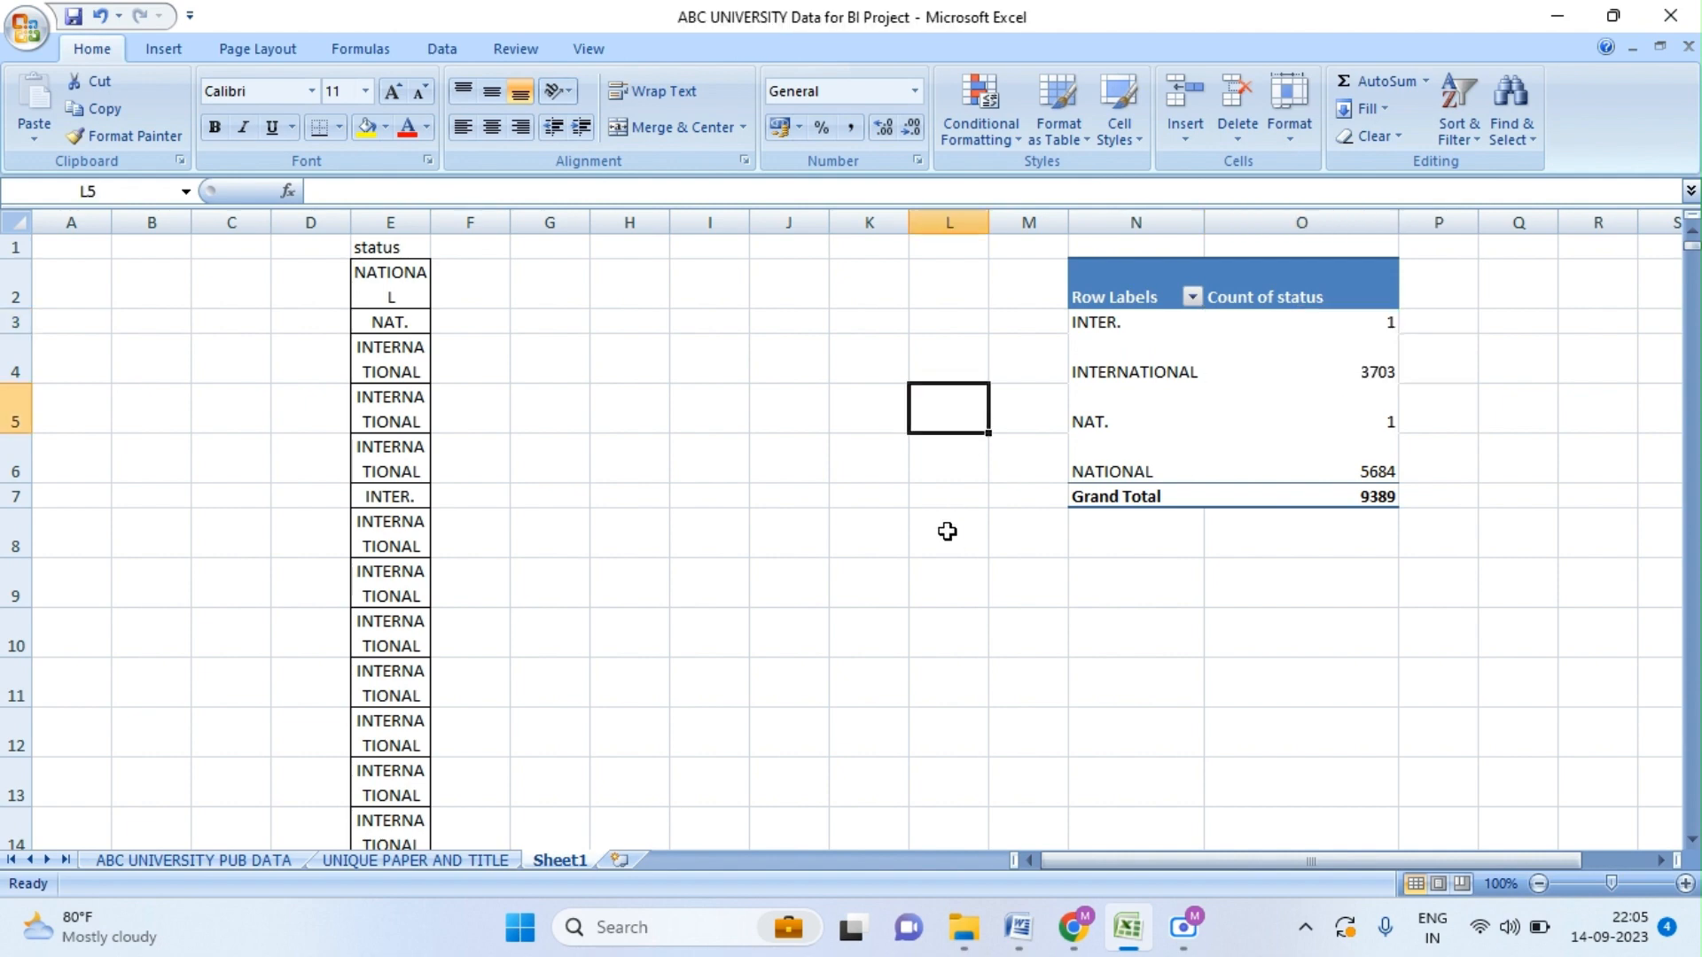
left_click(1083, 422)
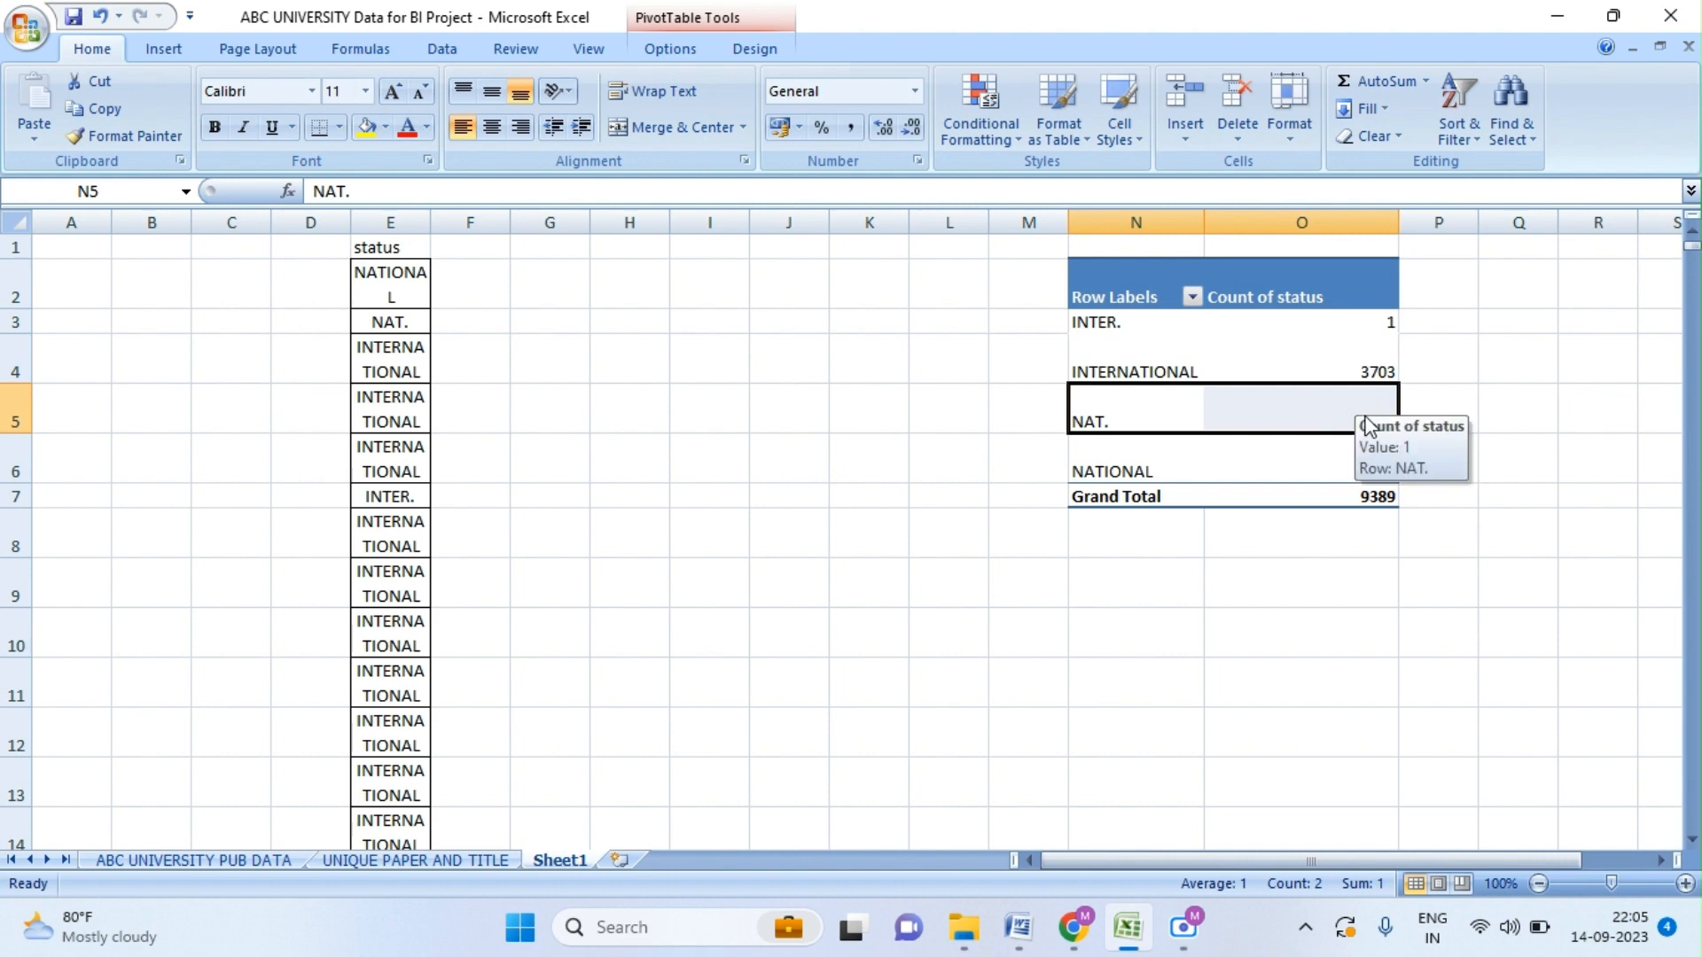
left_click(1103, 463)
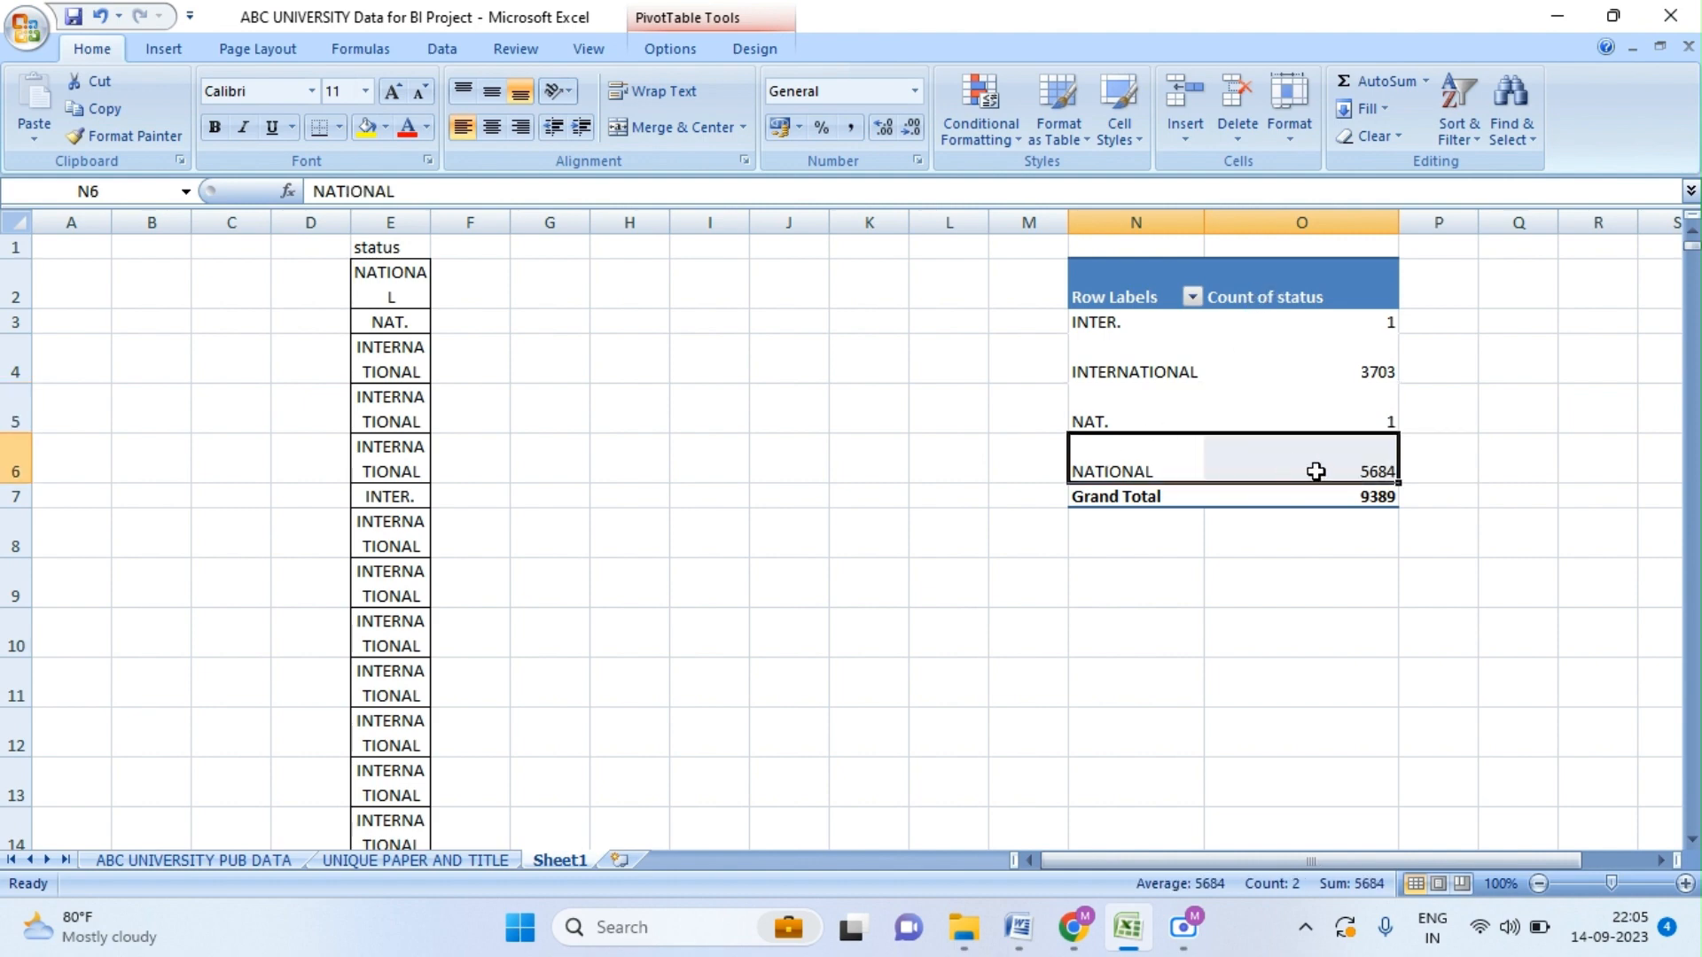
left_click(949, 582)
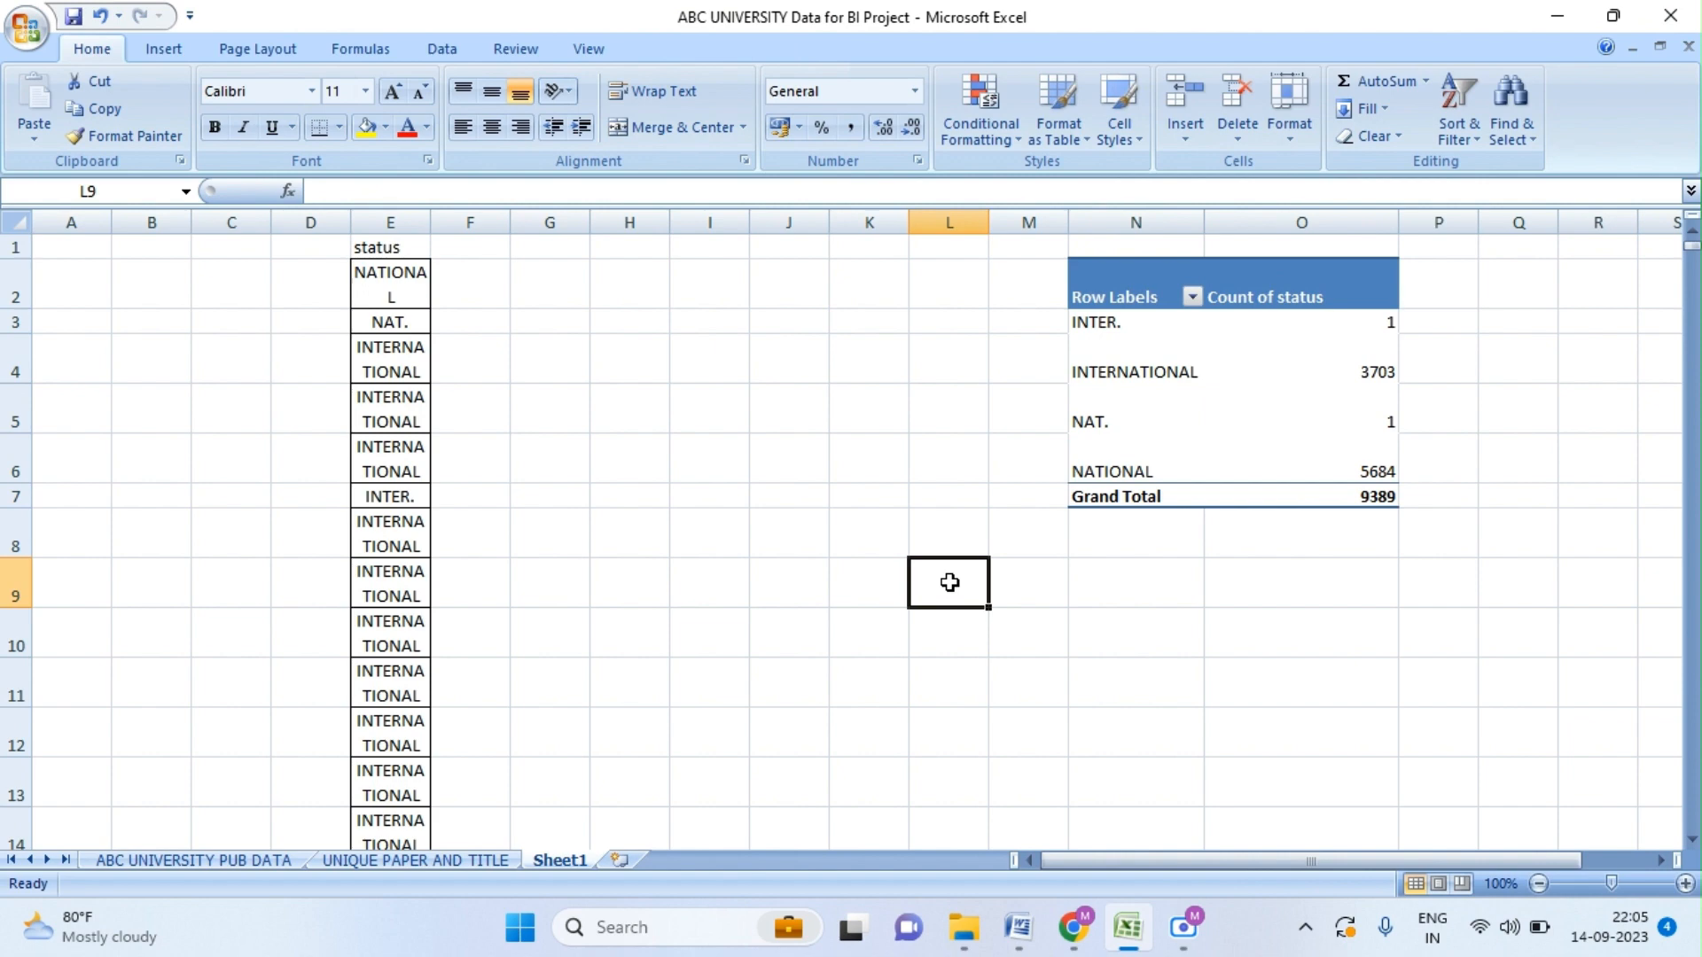
left_click(1369, 374)
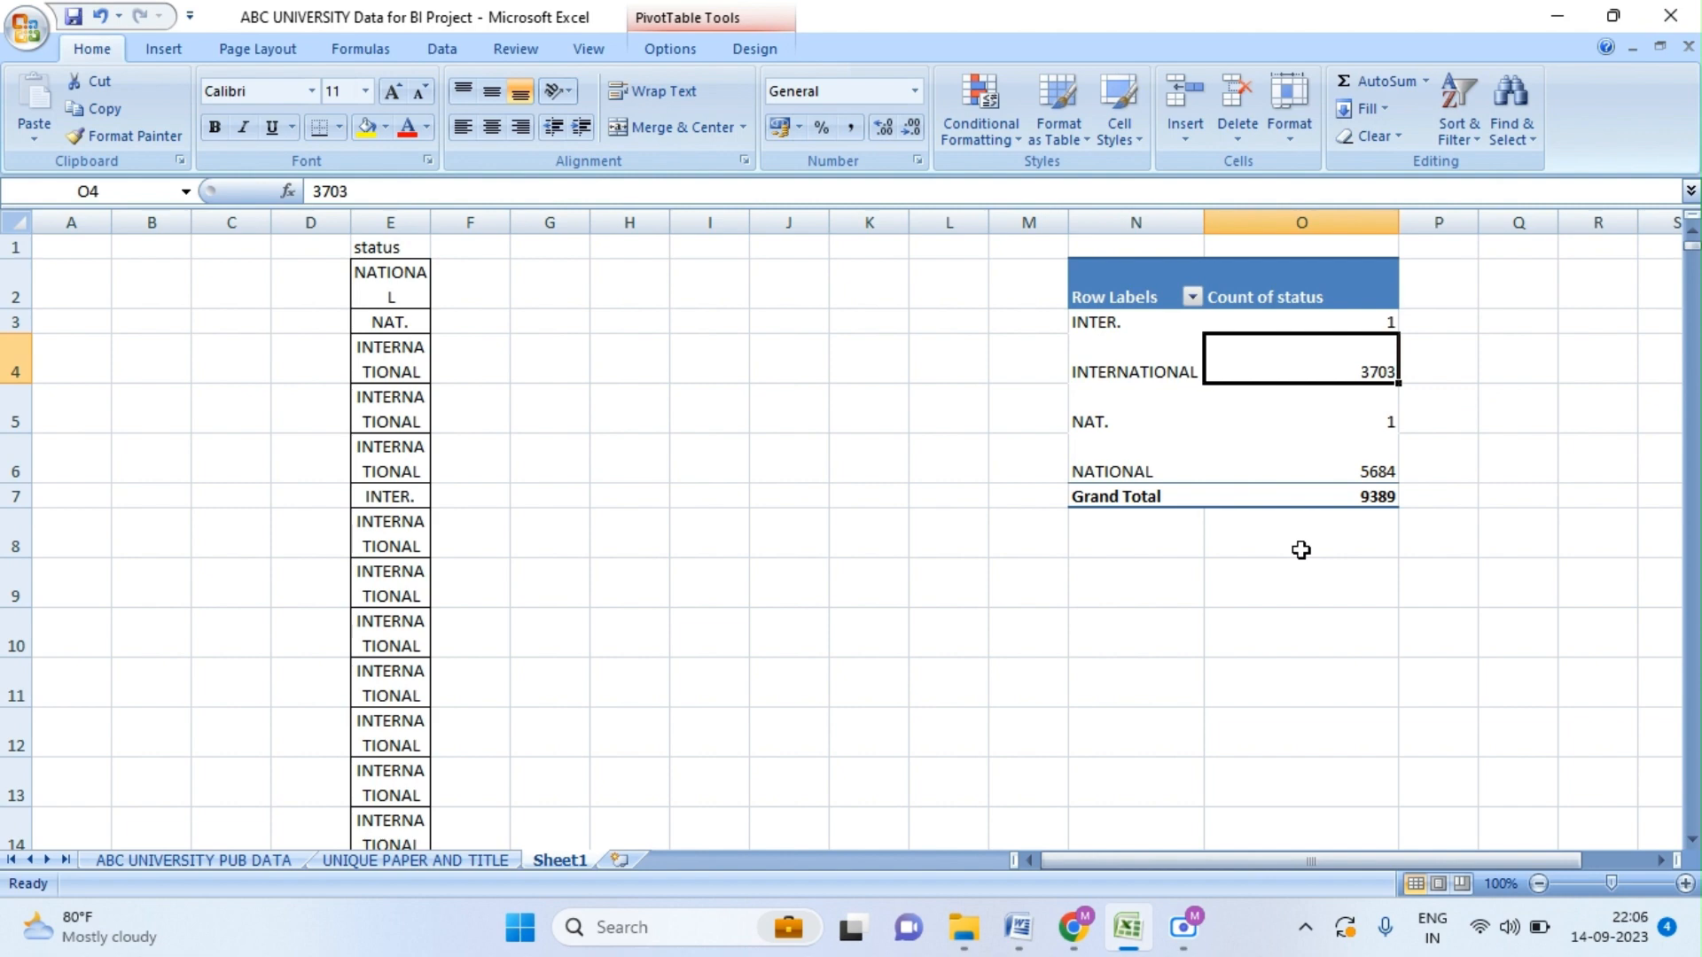
- Compare the INTER. and INTERNATIONAL rows of the PivotTable as variants of the same category
left_click(1115, 323)
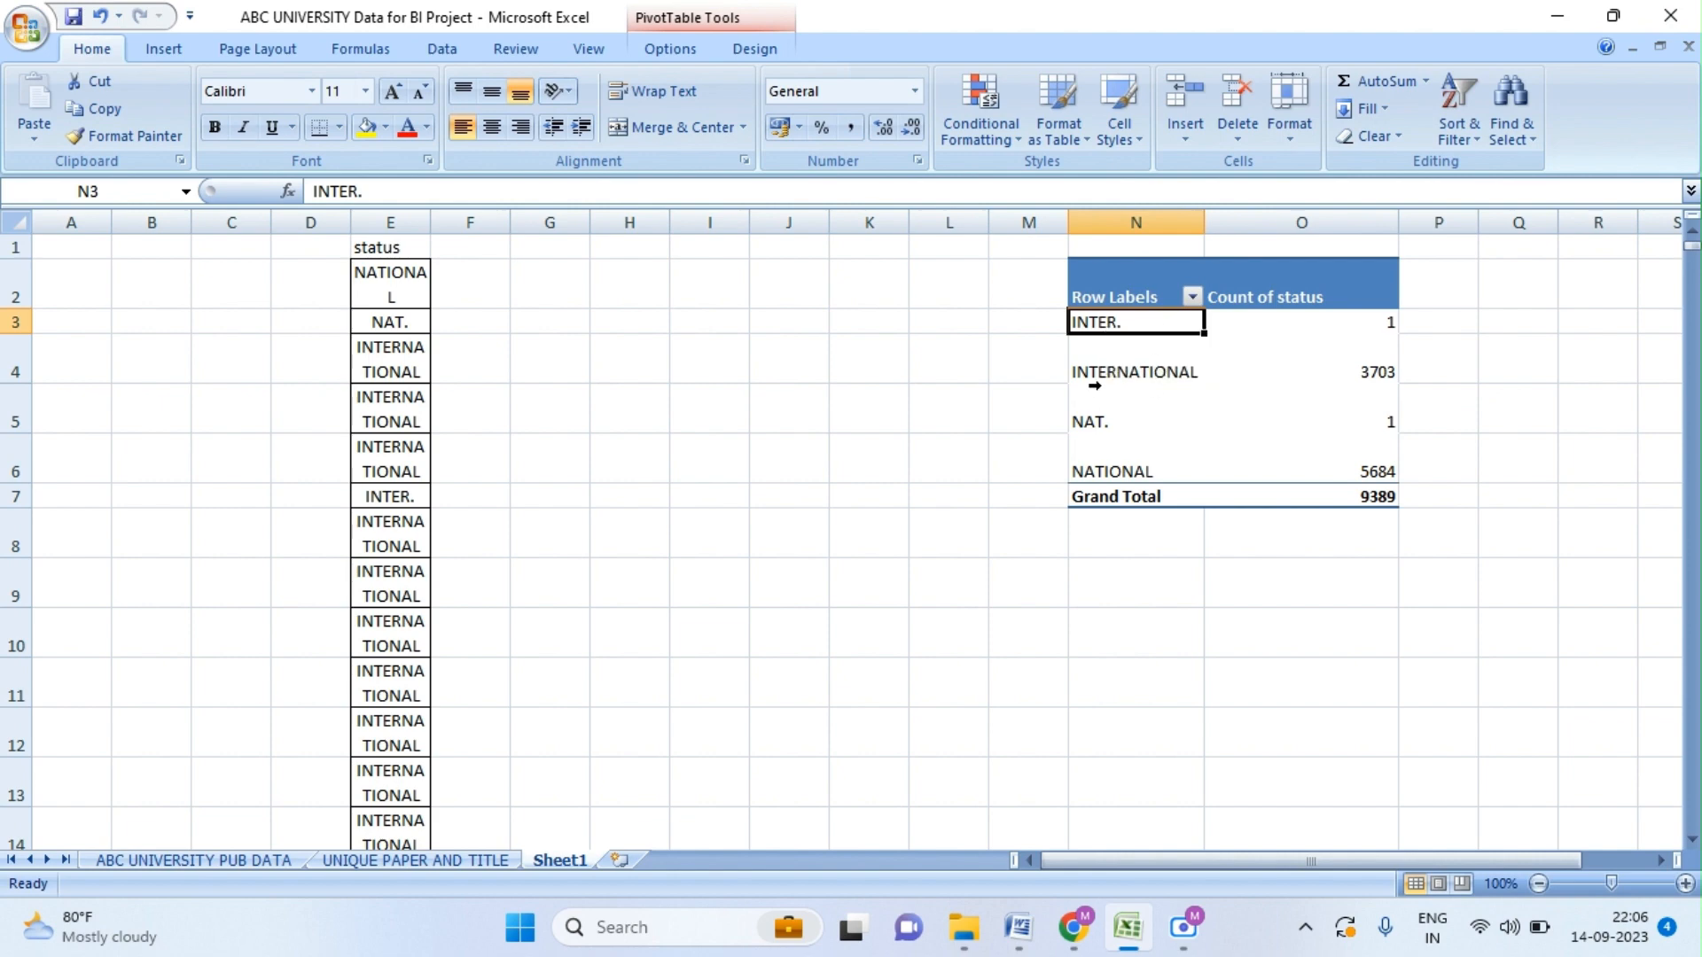
left_click(1088, 373)
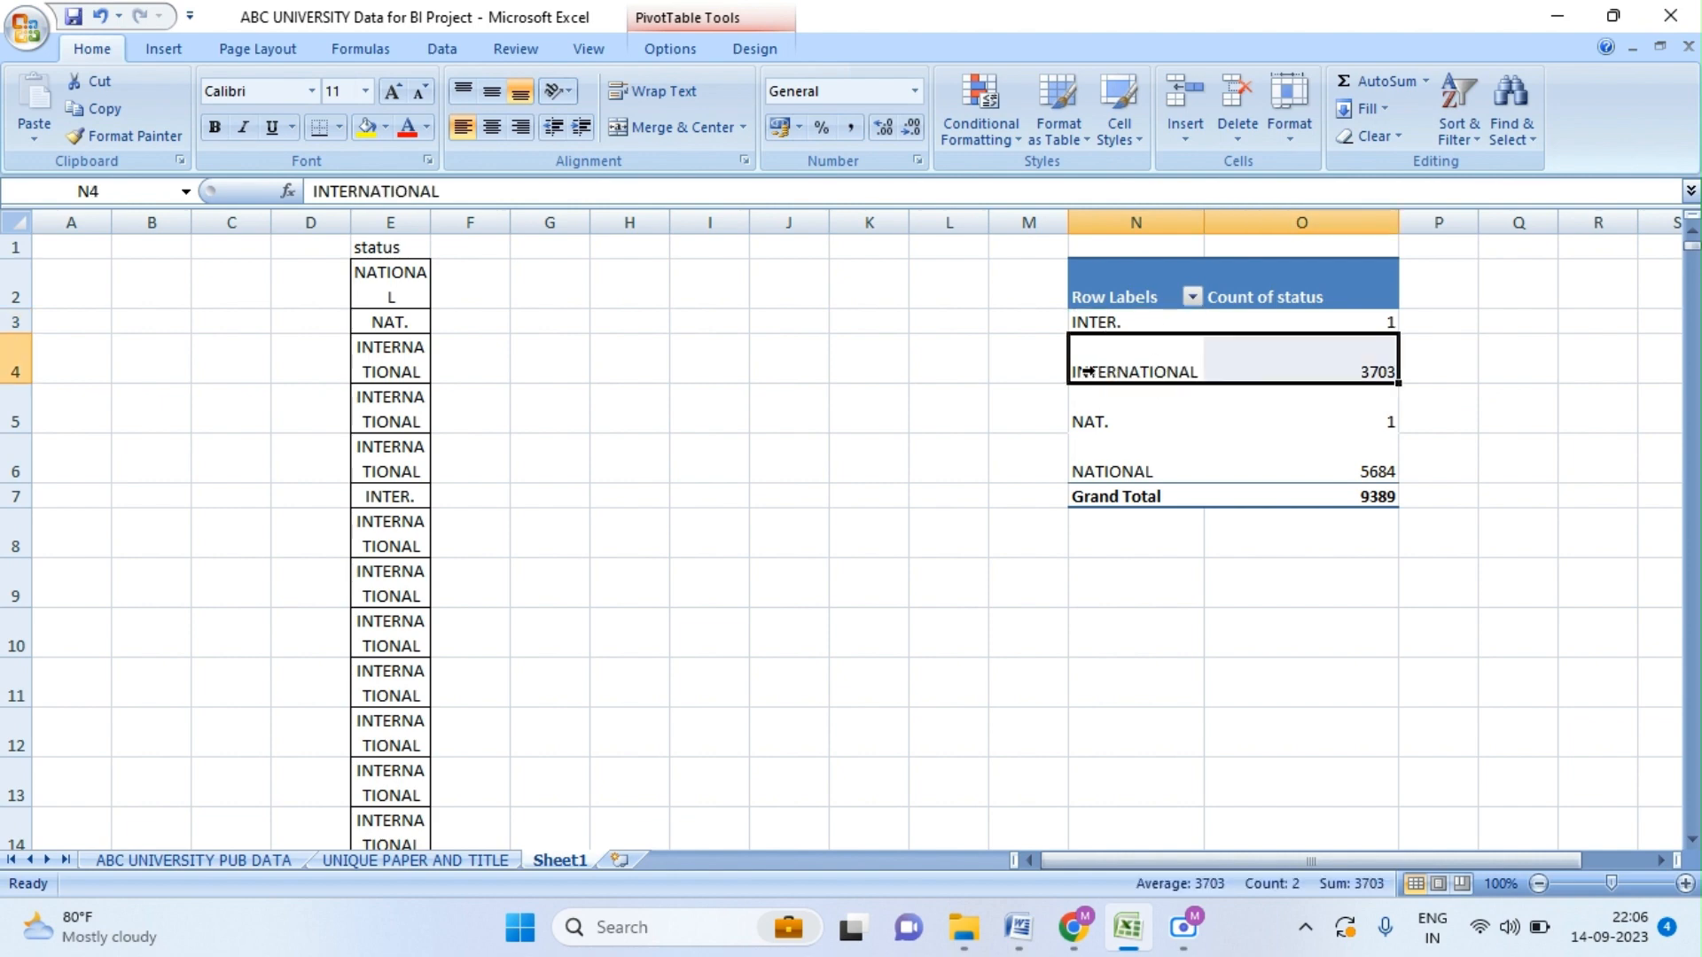
left_click(1104, 323)
left_click(1104, 363)
left_click(1105, 316)
left_click(1117, 348)
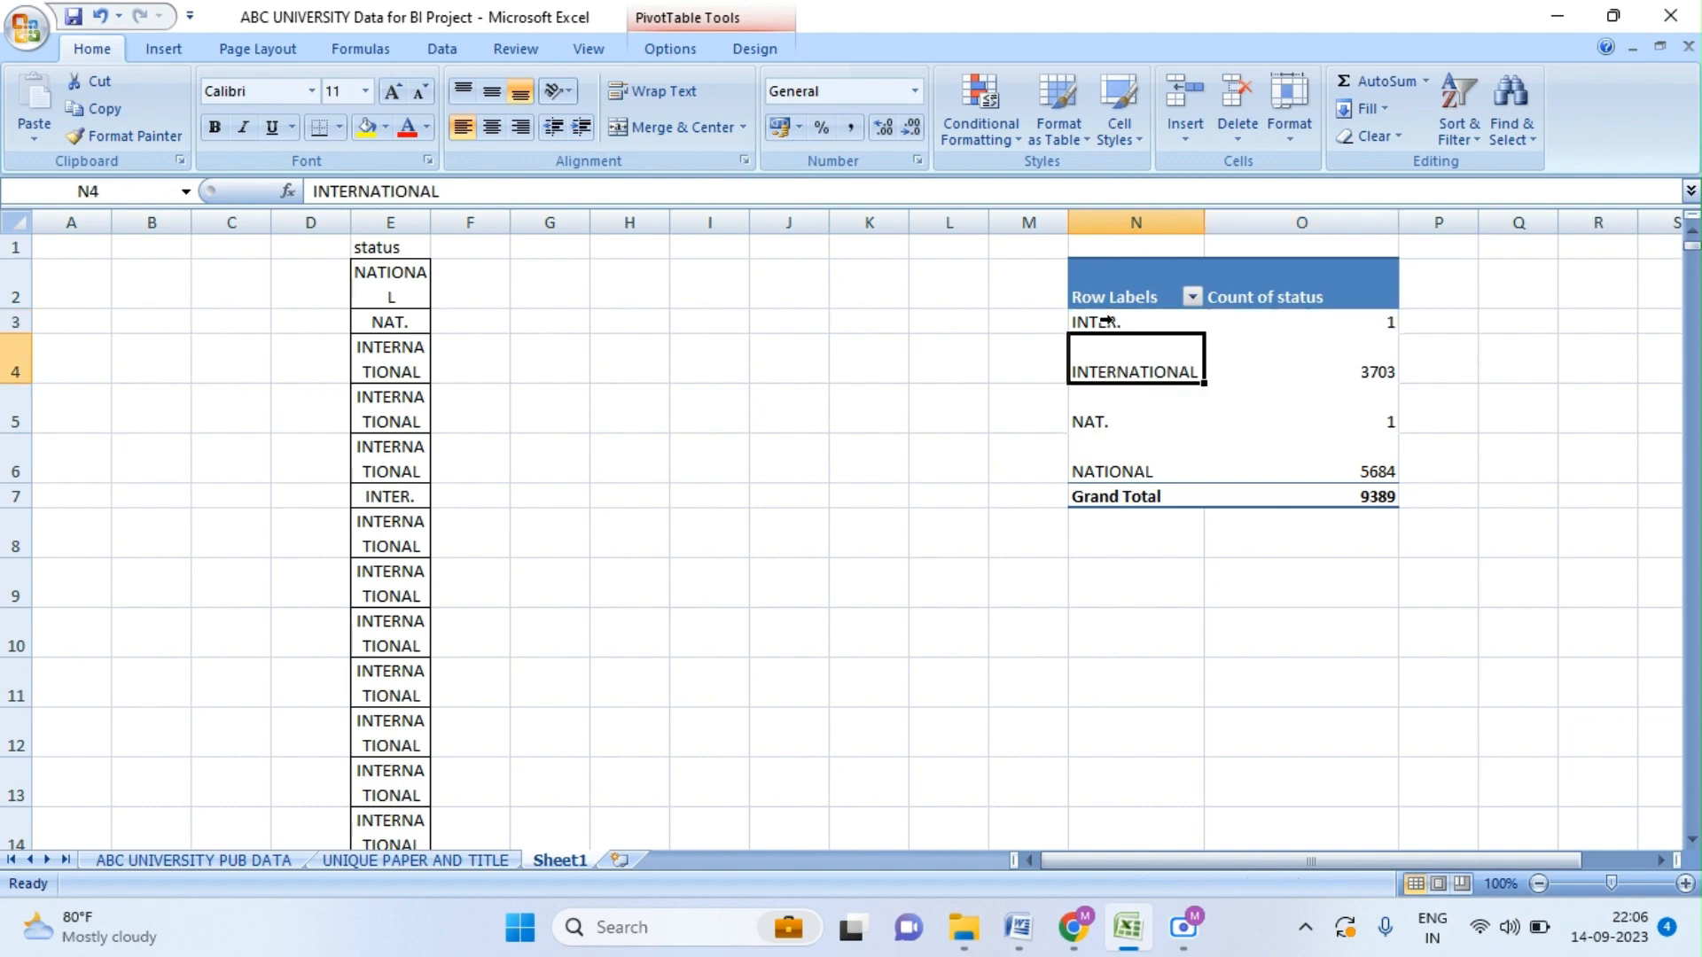
left_click(1106, 321)
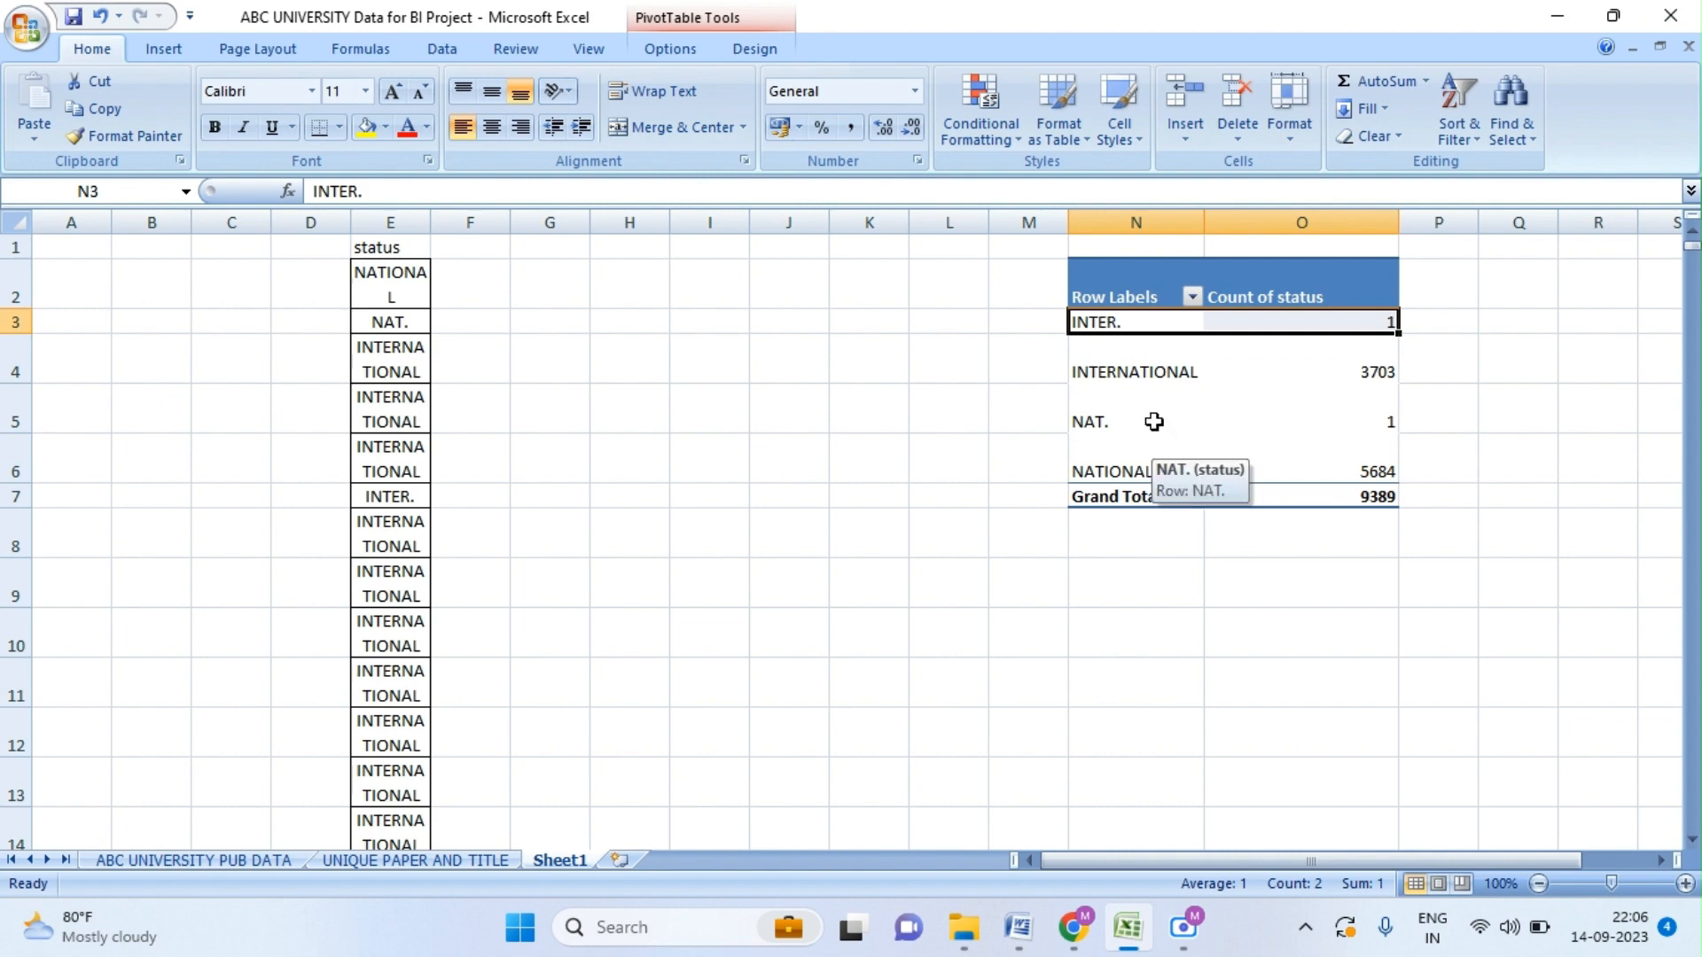
left_click(1132, 377)
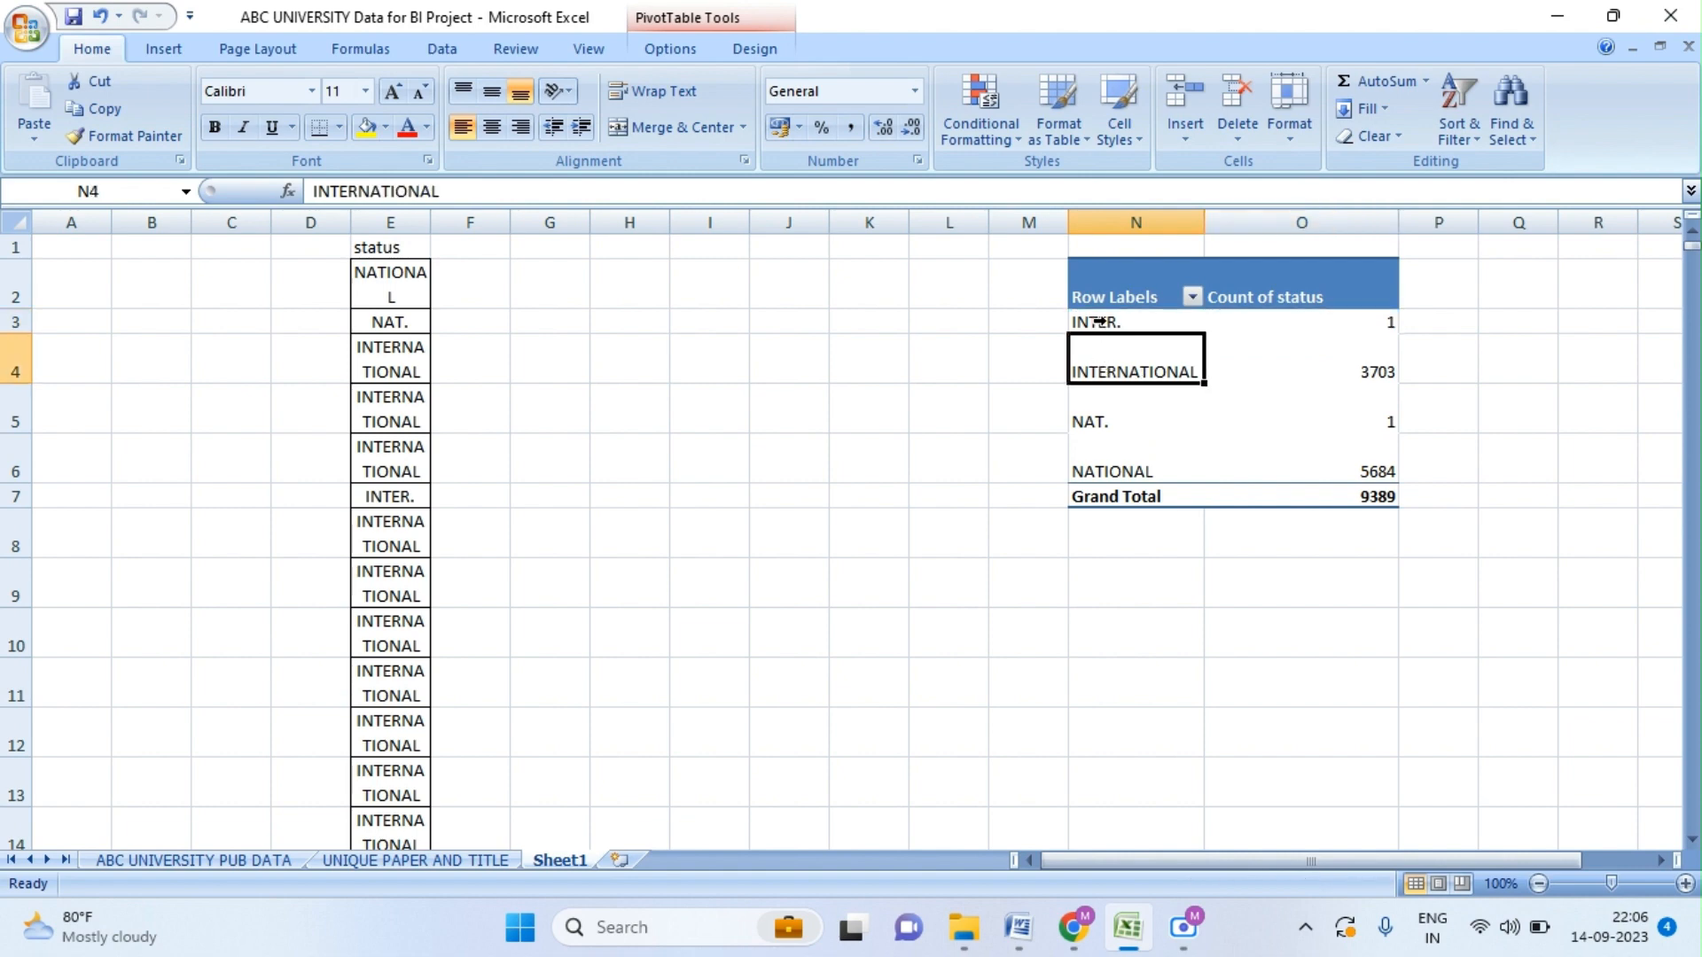
left_click(924, 350)
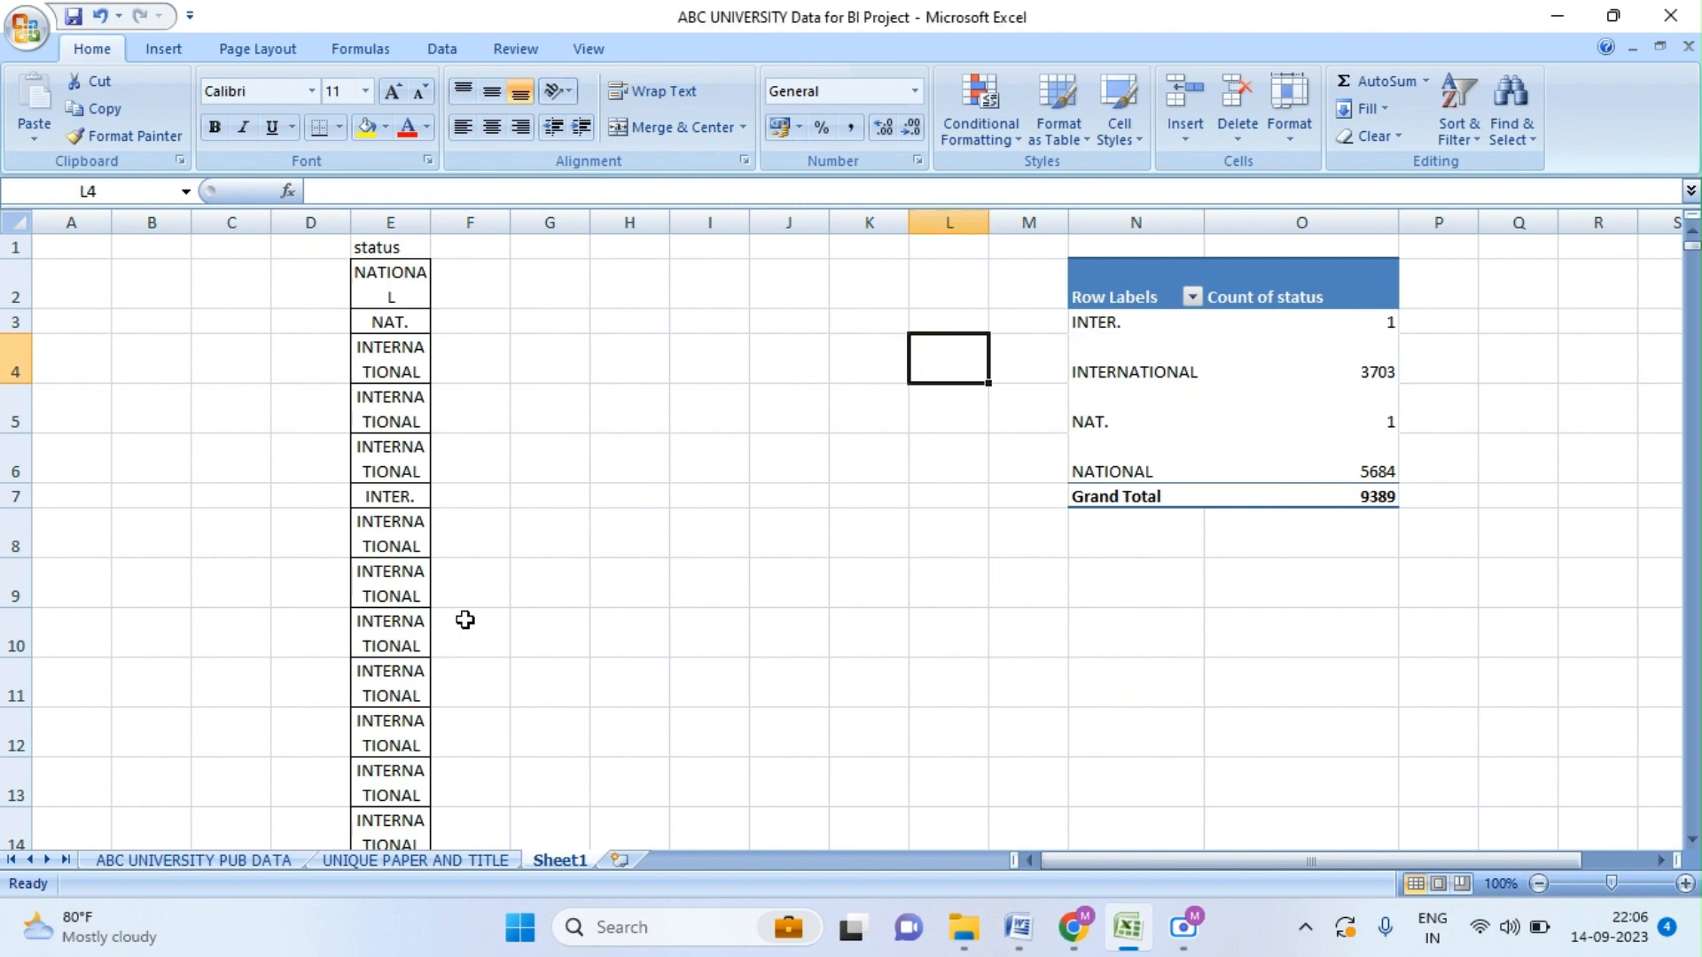
- Return to the ABC UNIVERSITY PUB DATA sheet and examine the COLLABORATION filter values without applying a filter
left_click(209, 858)
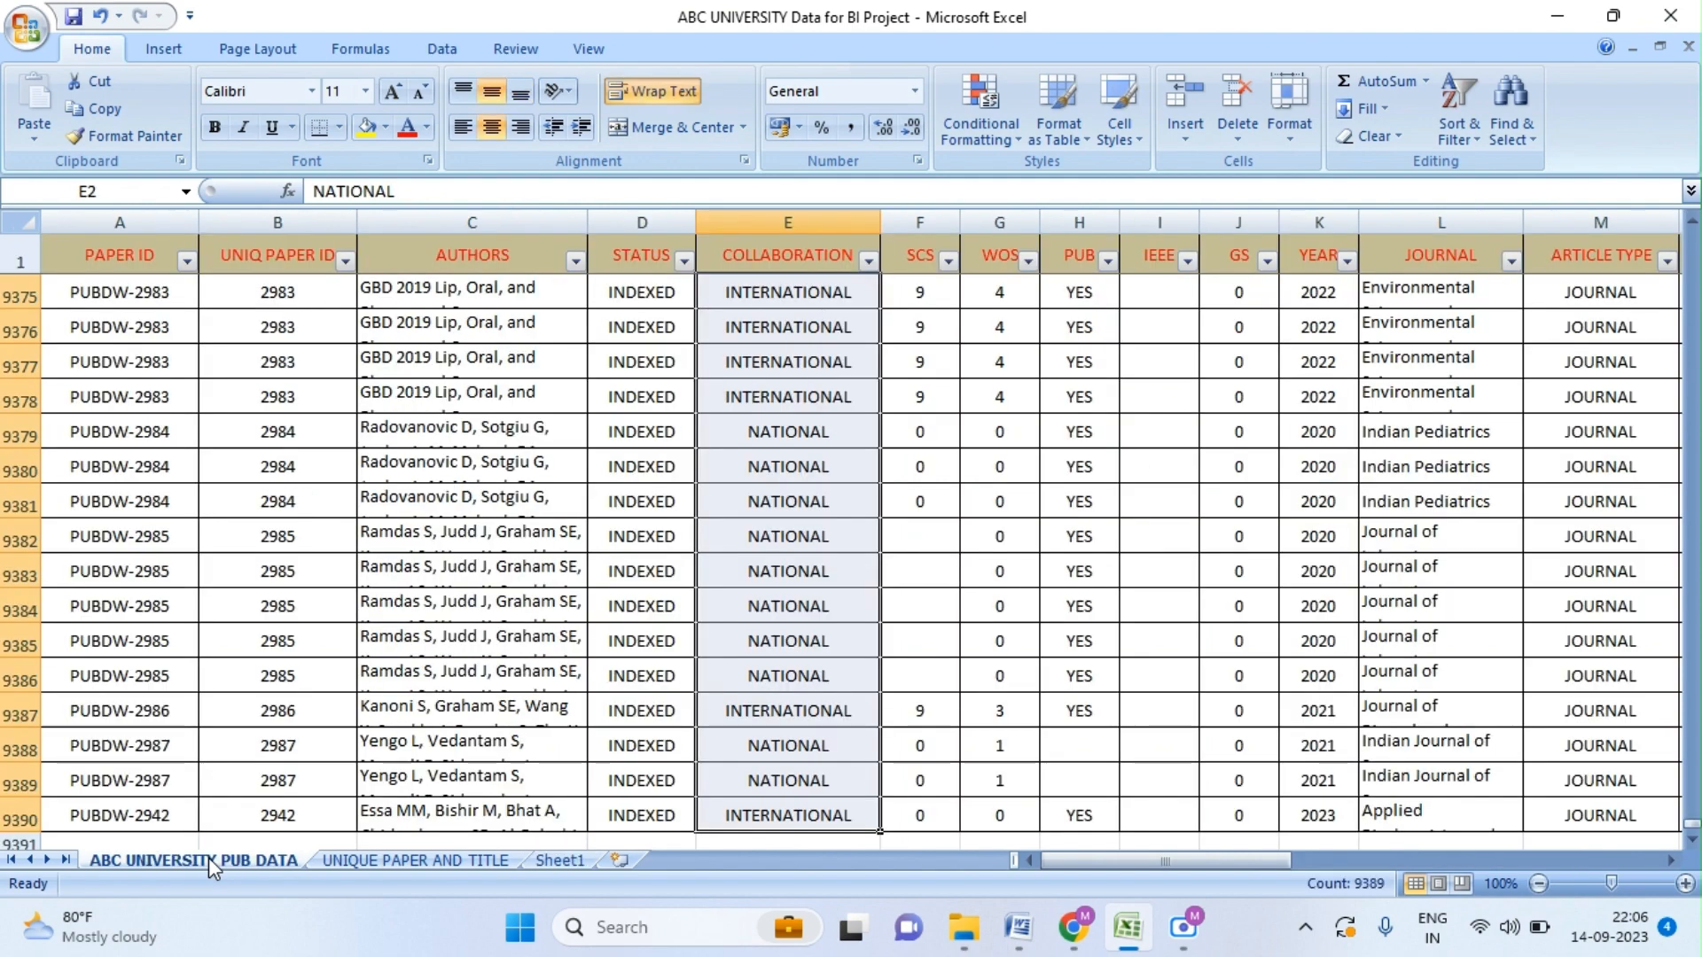
left_click(796, 251)
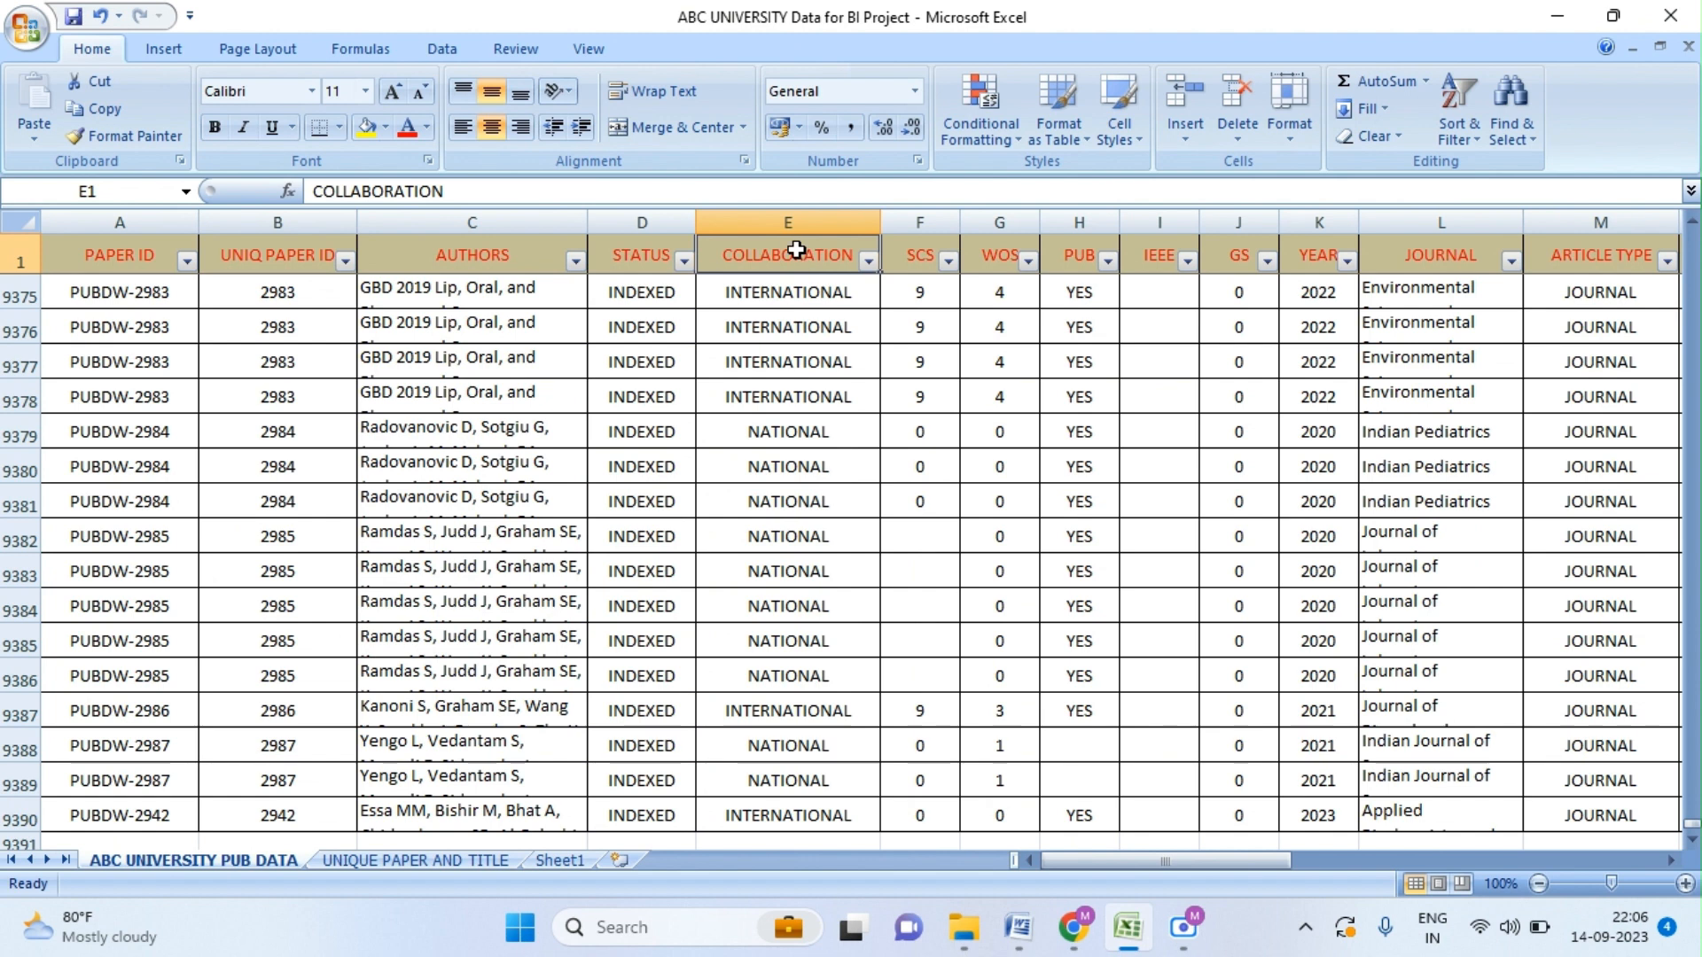
left_click(803, 300)
left_click(869, 259)
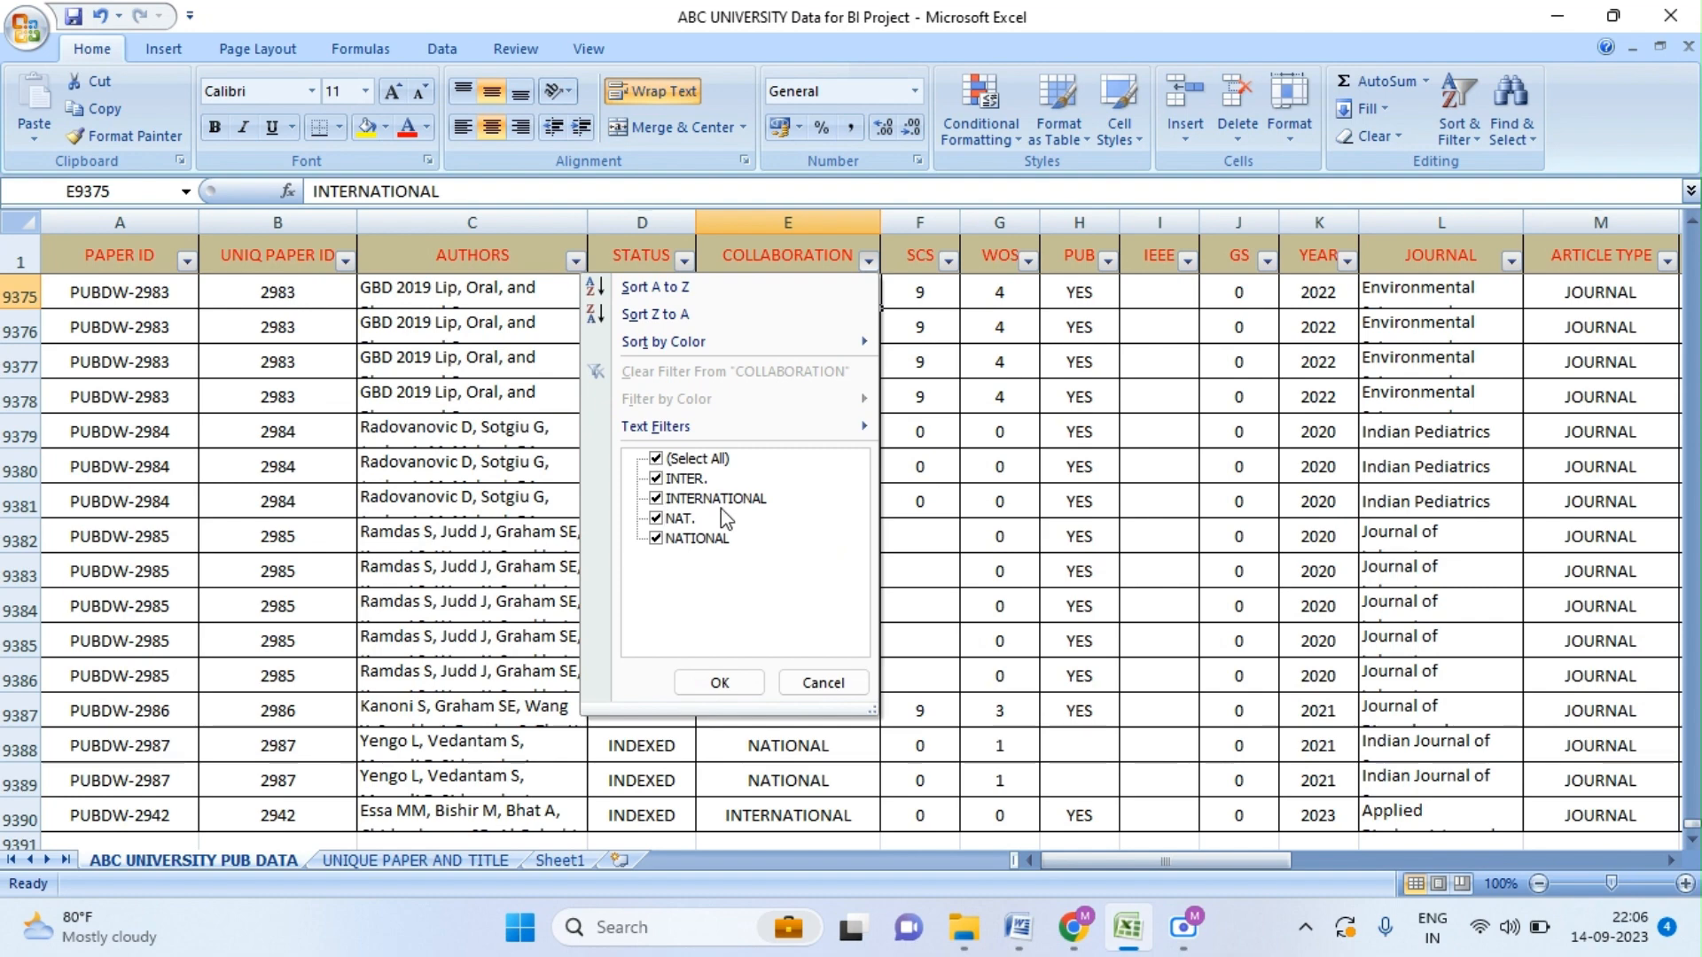
left_click(502, 527)
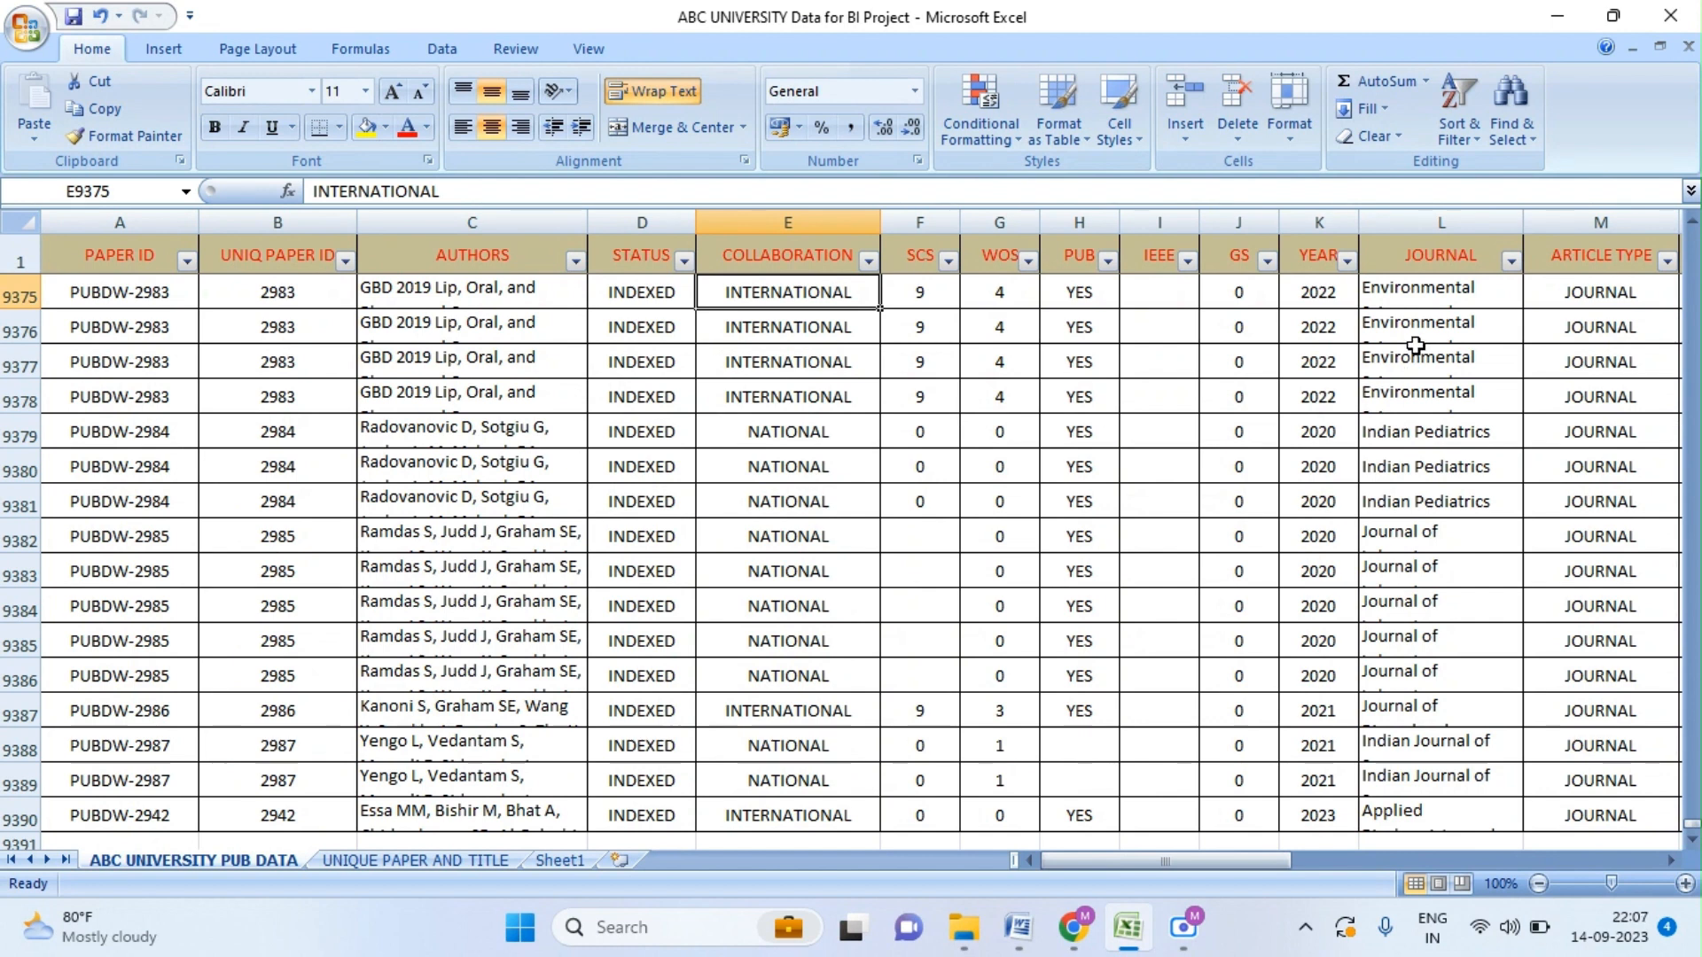
- Widen the JOURNAL column and examine its filter values in an enlarged list without applying a filter
left_click(1441, 295)
left_click(1444, 258)
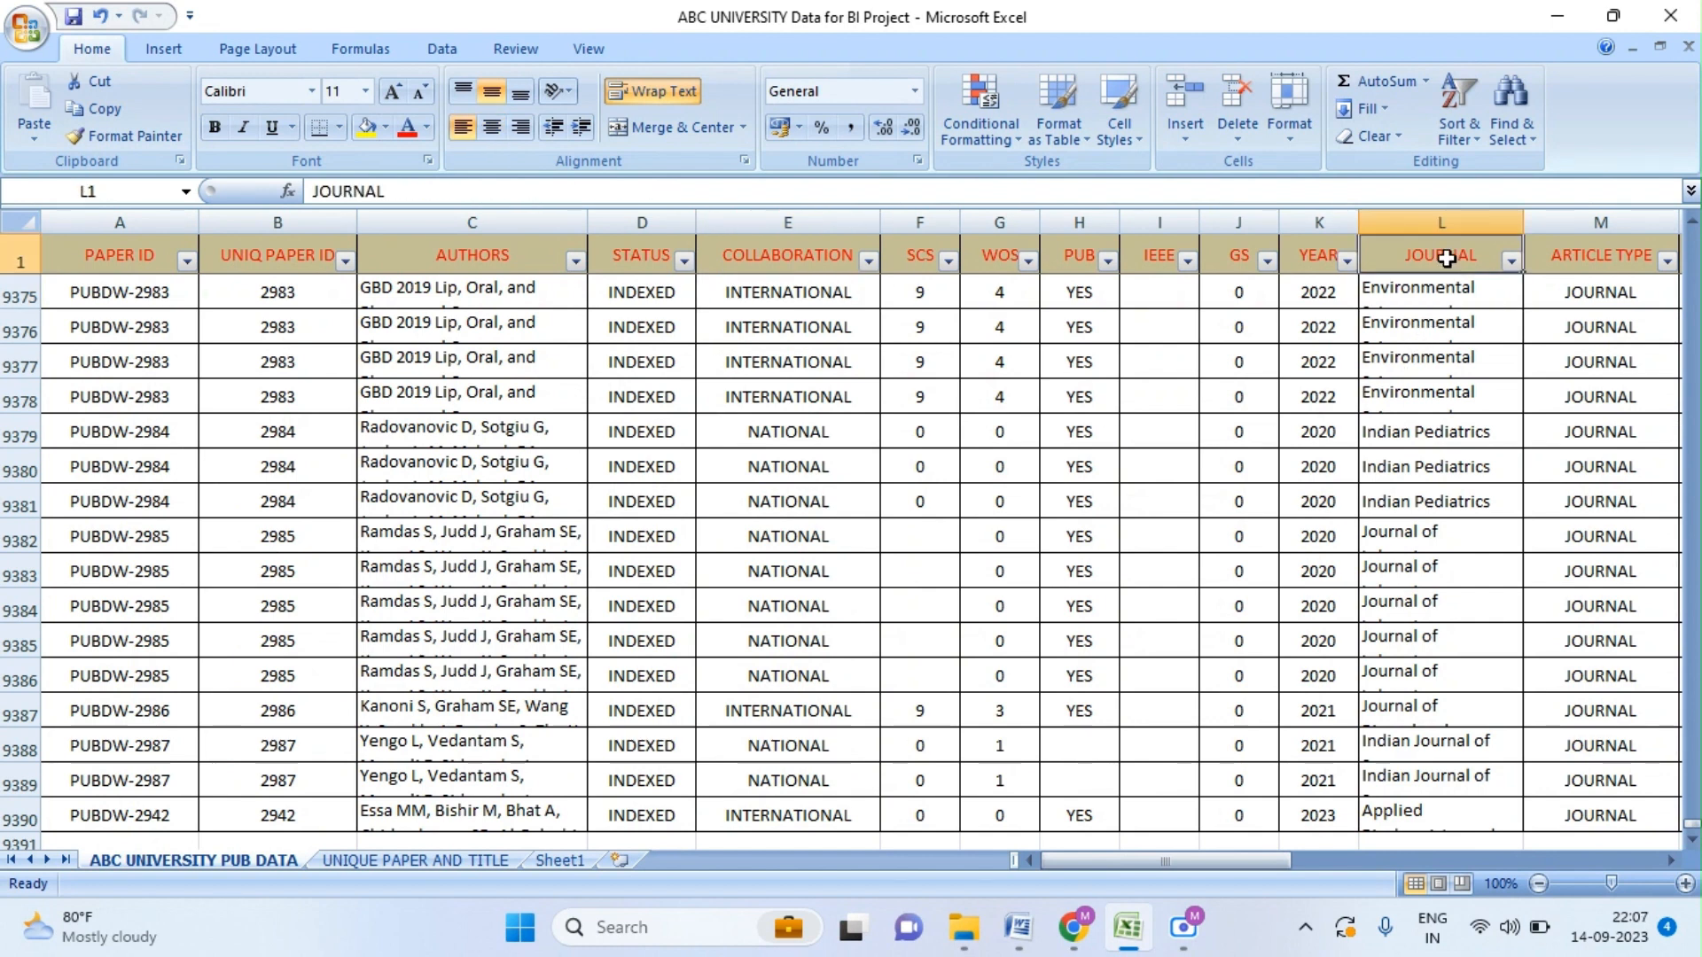
left_click_drag(1524, 218, 1664, 218)
left_click(1652, 261)
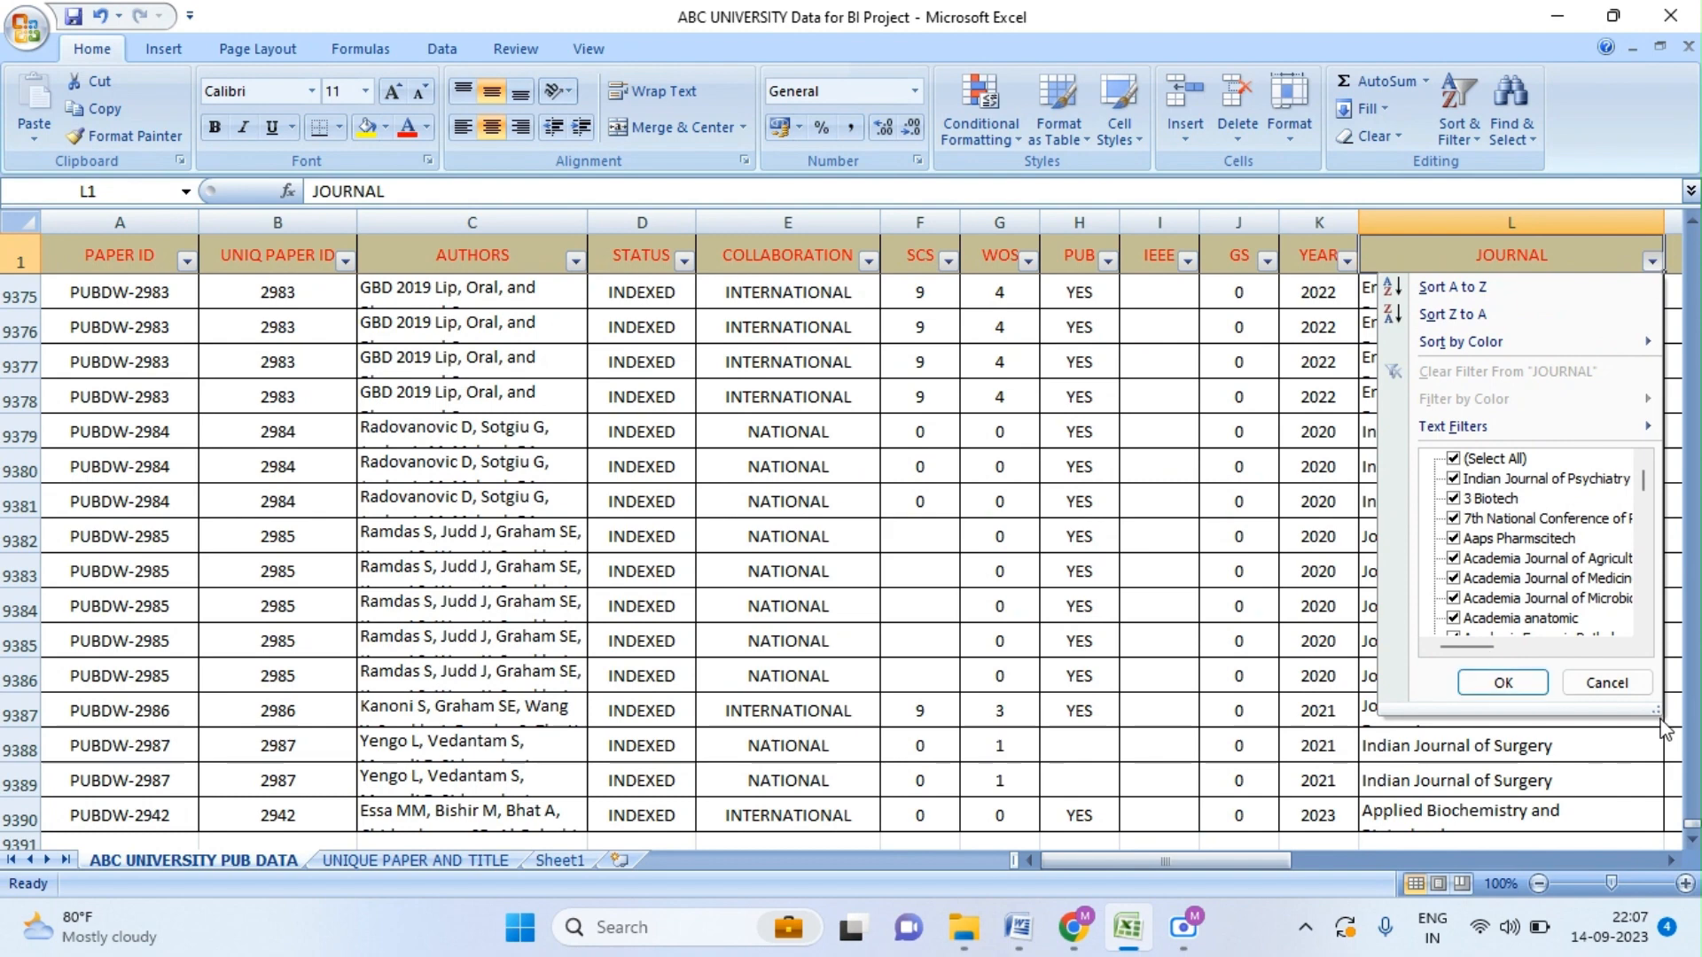
left_click_drag(1656, 714, 1695, 844)
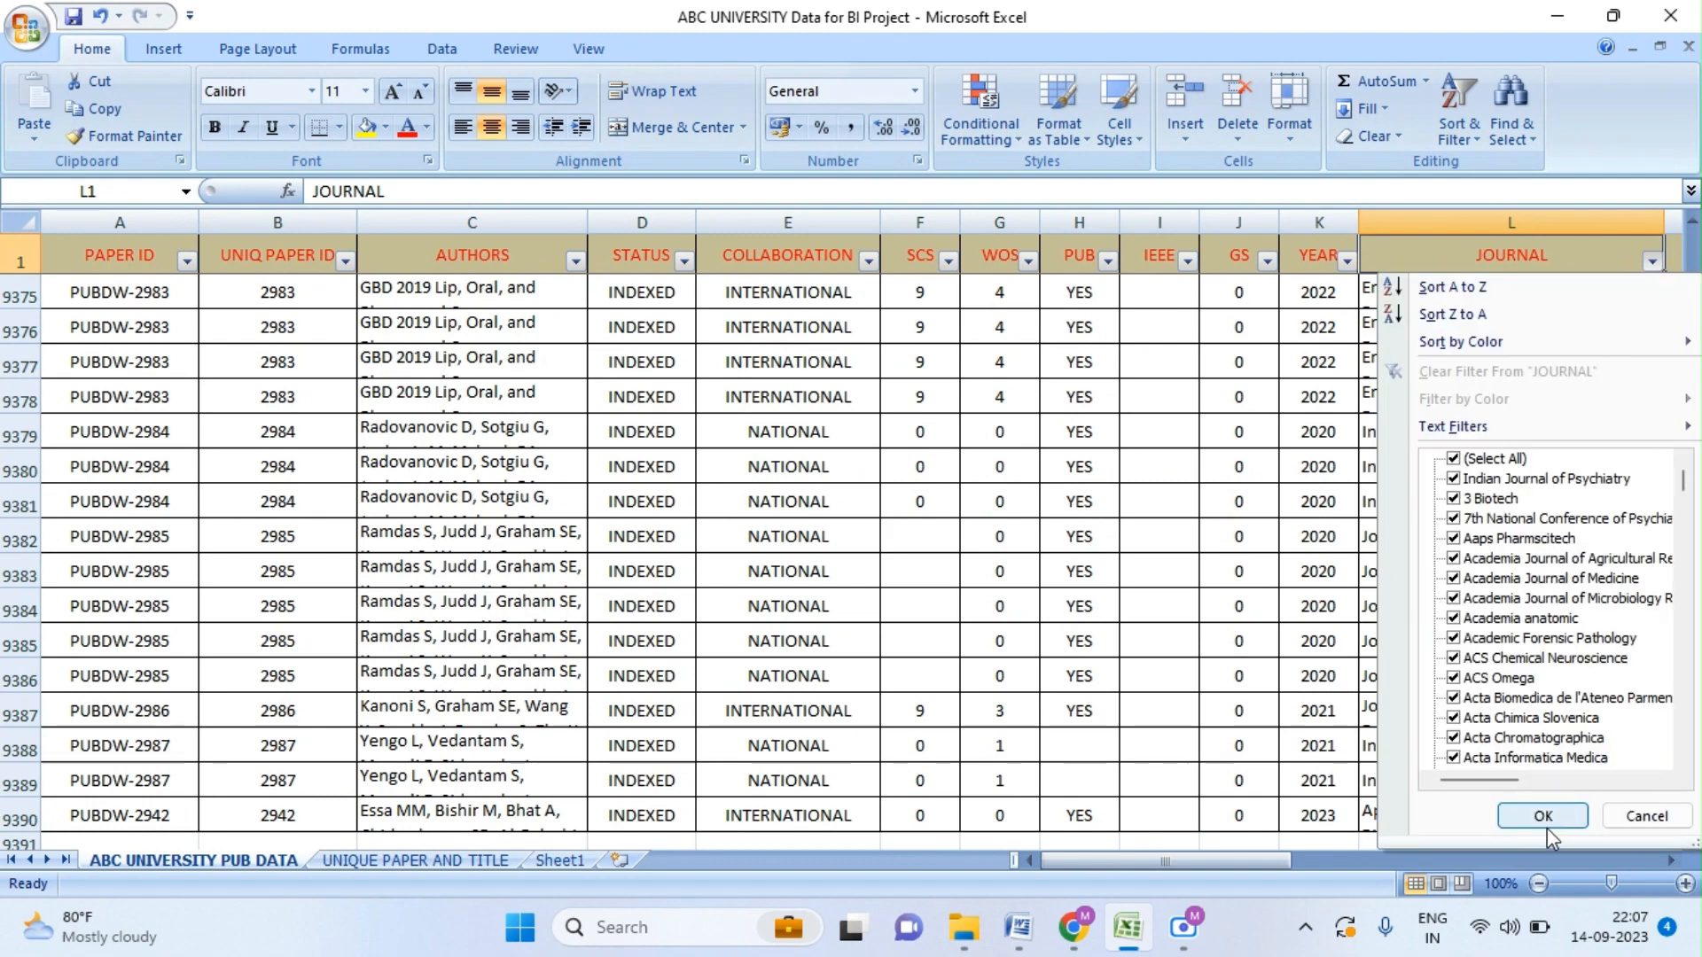
mouse_move(1511, 777)
left_mouse_down()
mouse_move(1619, 779)
mouse_move(1508, 790)
left_mouse_up()
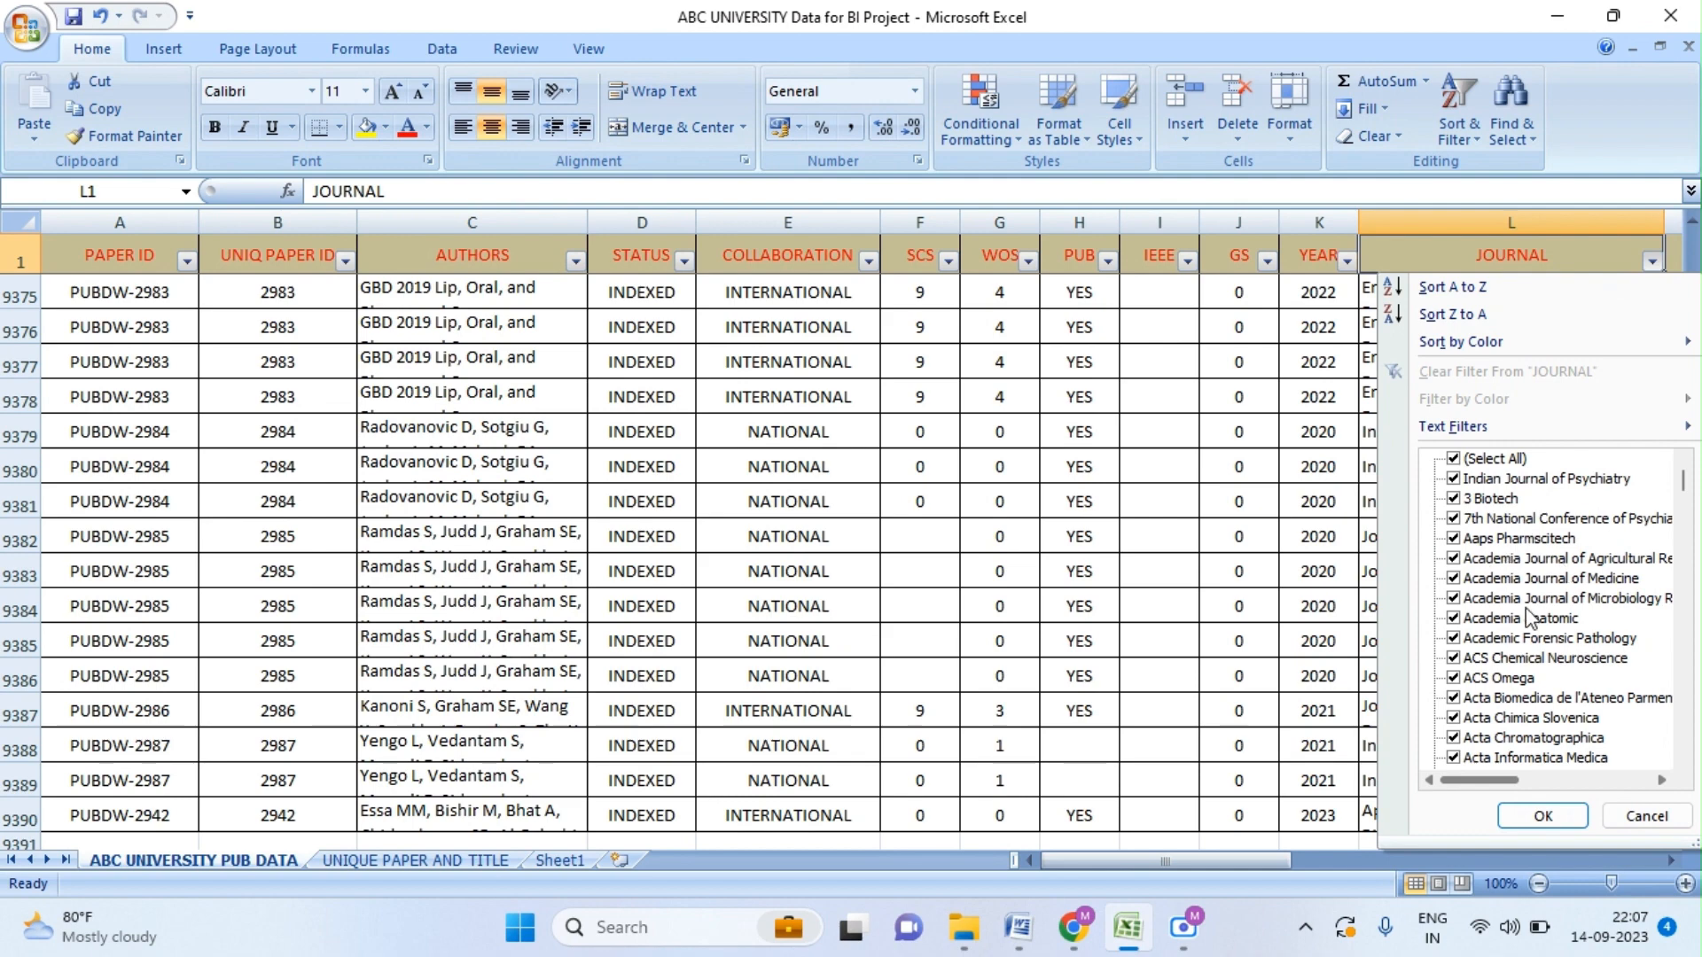
left_click(1138, 530)
left_click(1134, 458)
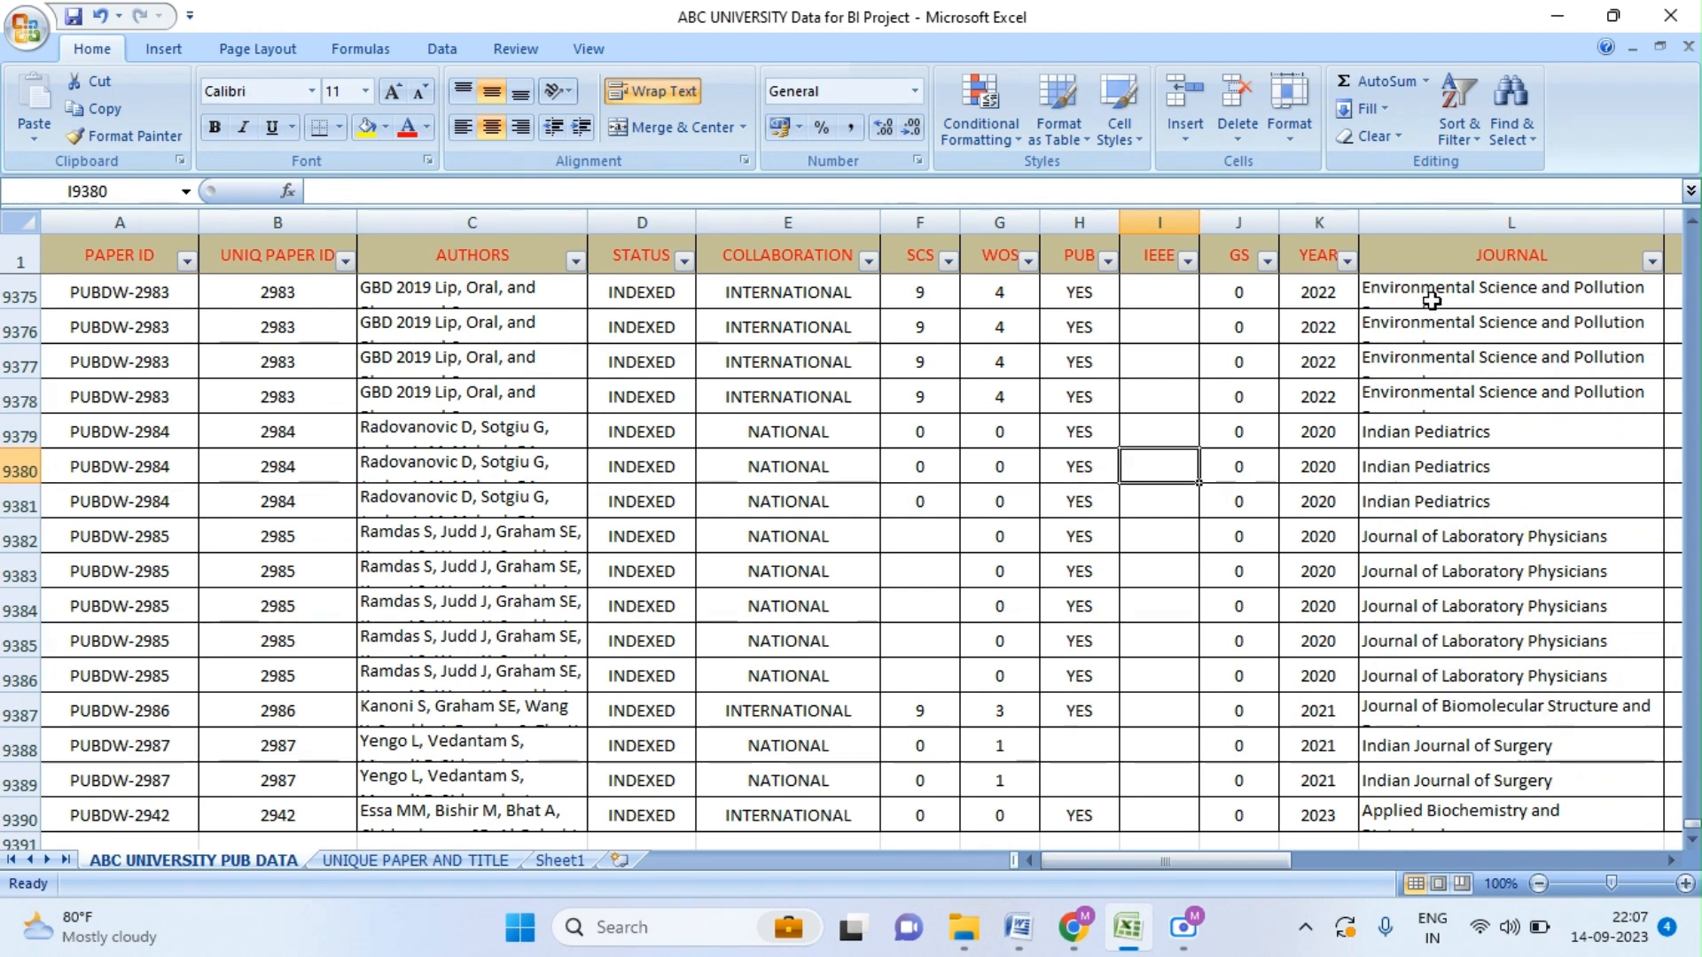
- Copy all journal names below the JOURNAL header on the ABC UNIVERSITY PUB DATA sheet, starting from L2
left_click(560, 859)
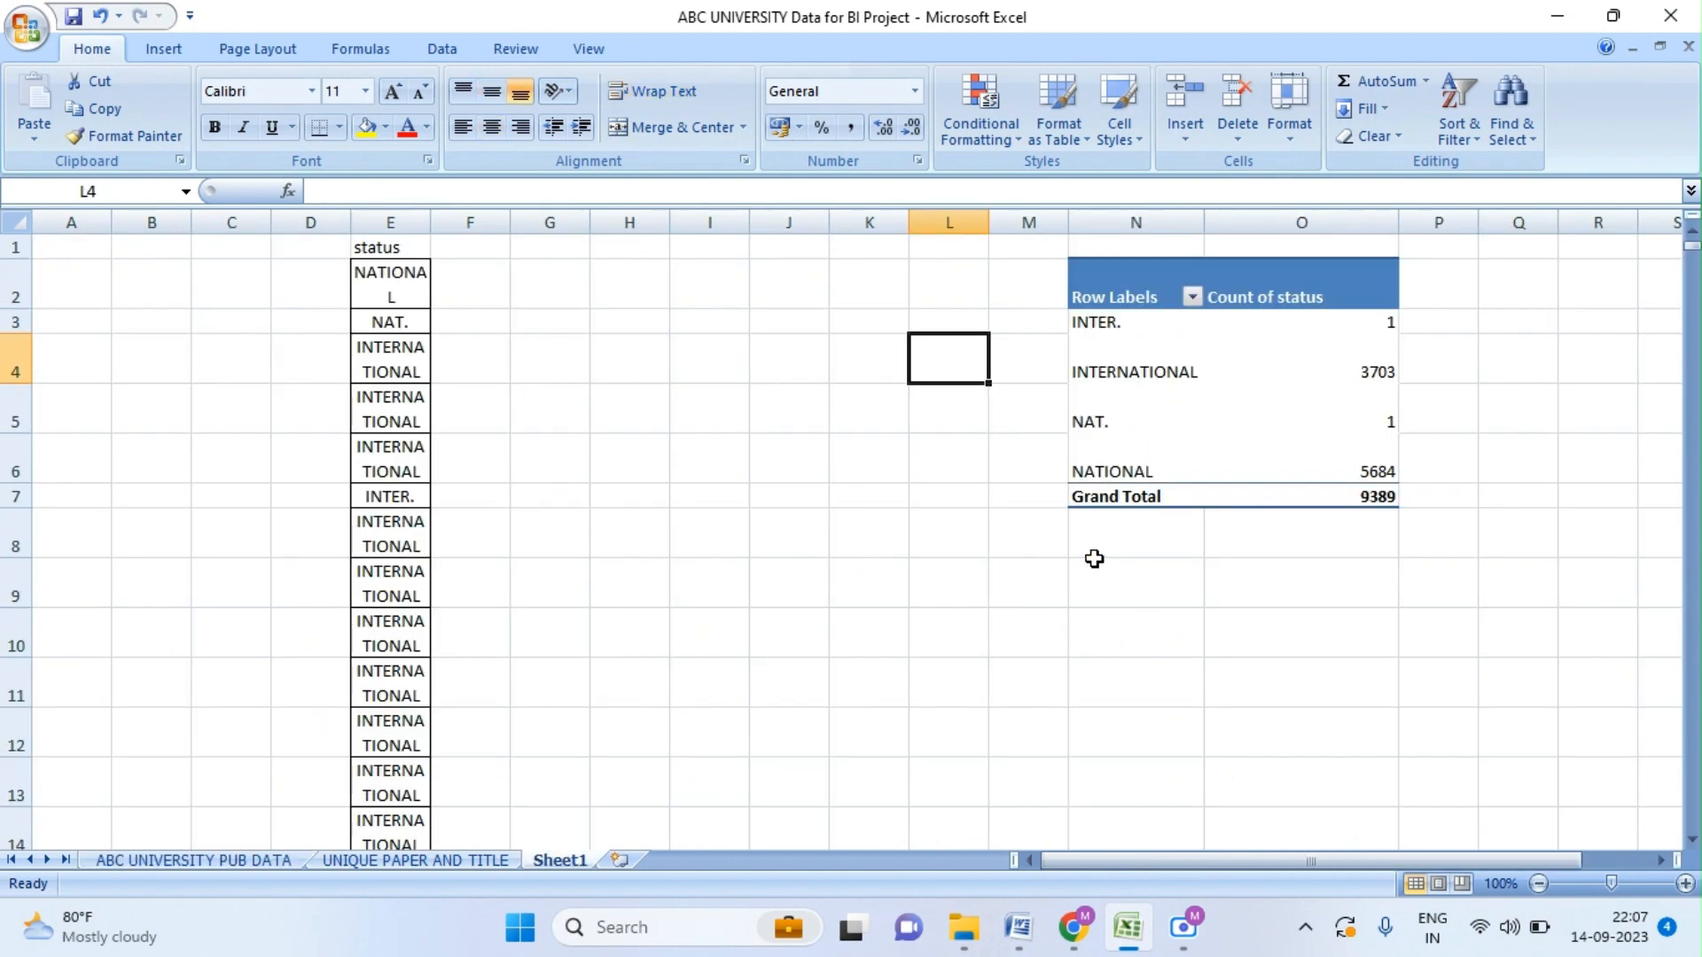
left_click(238, 857)
left_click(1435, 258)
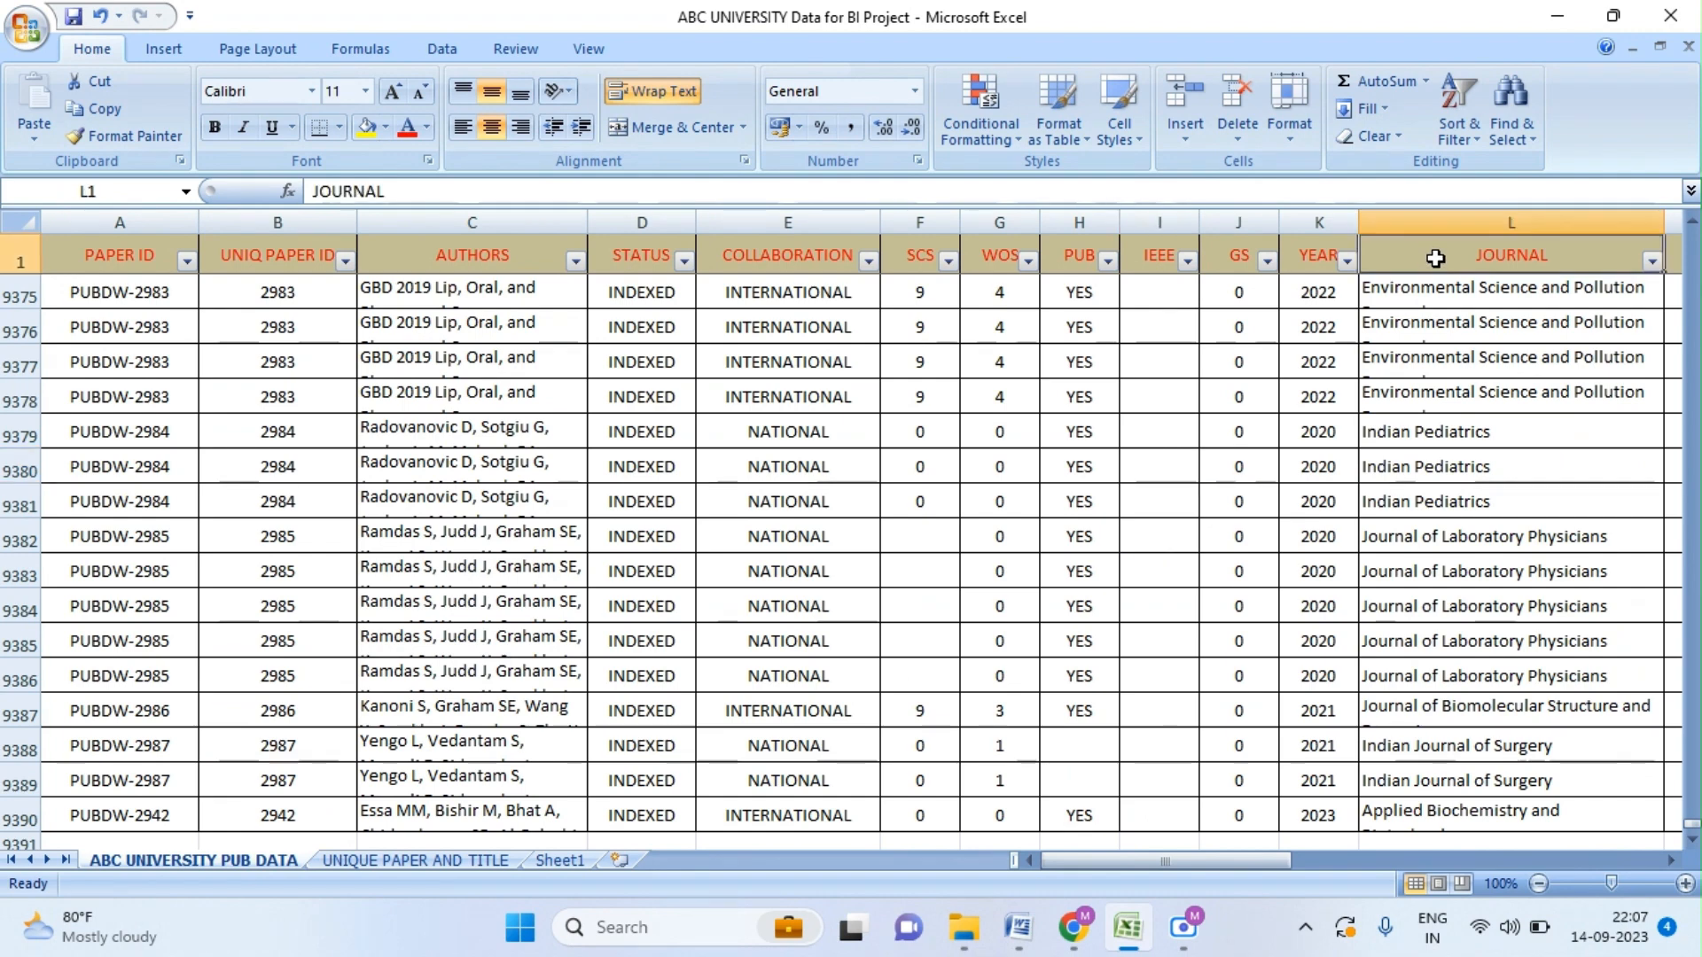
key("Down")
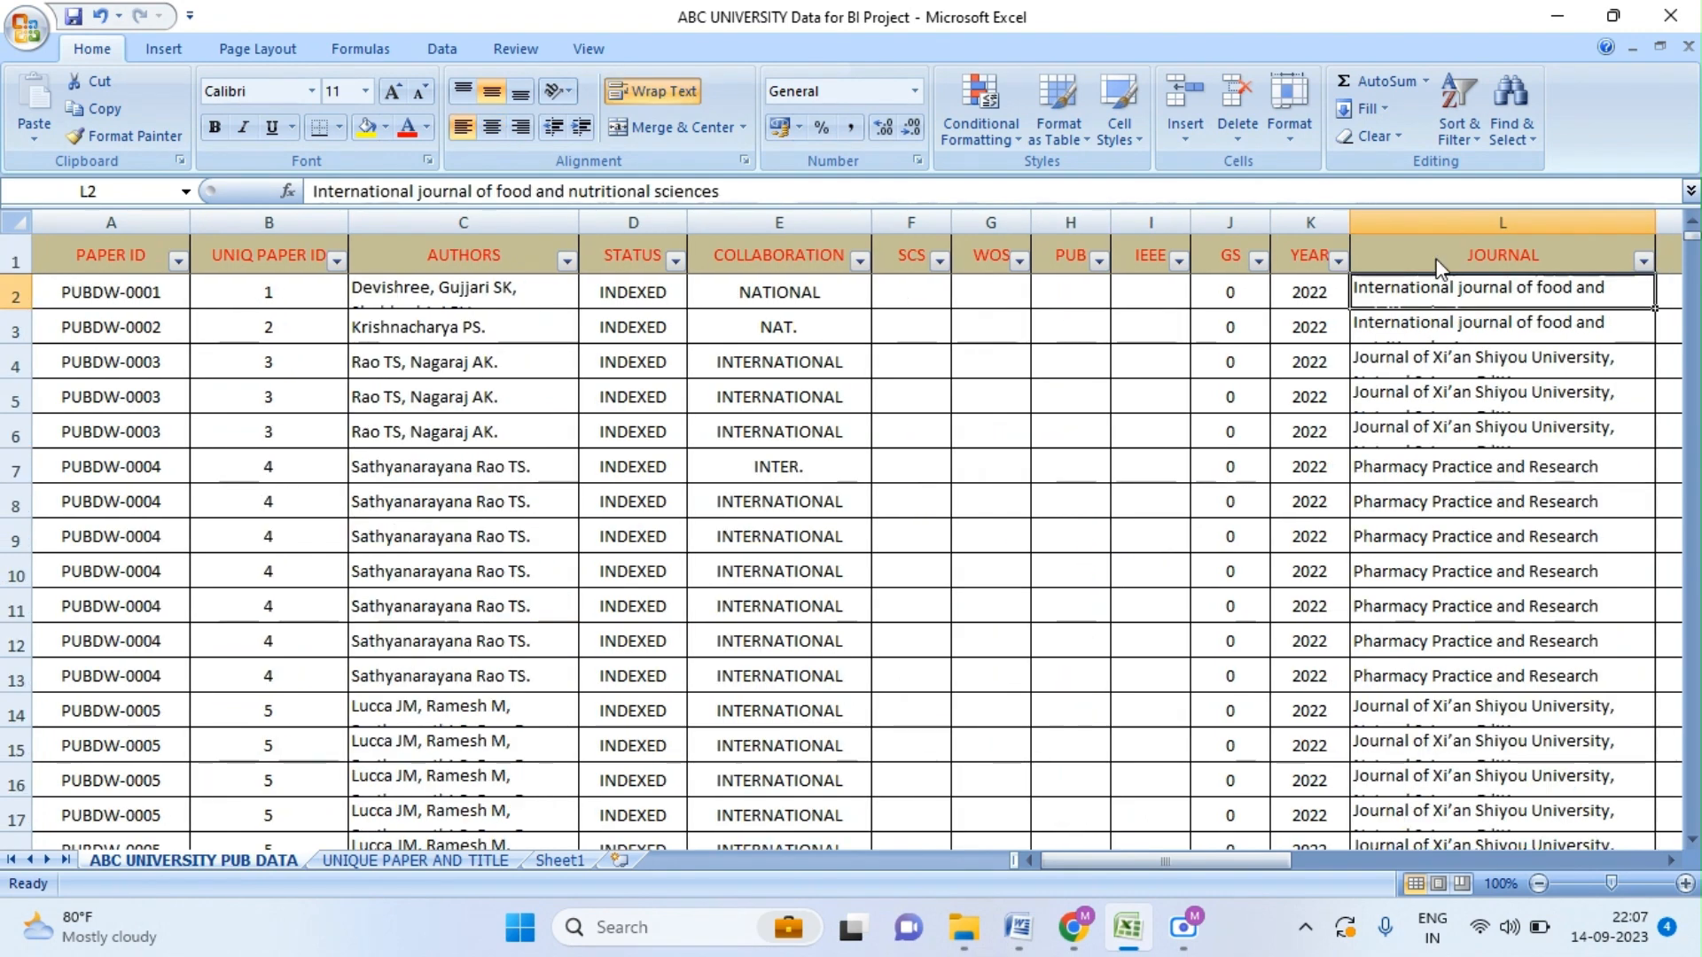
key("ctrl+shift+Down")
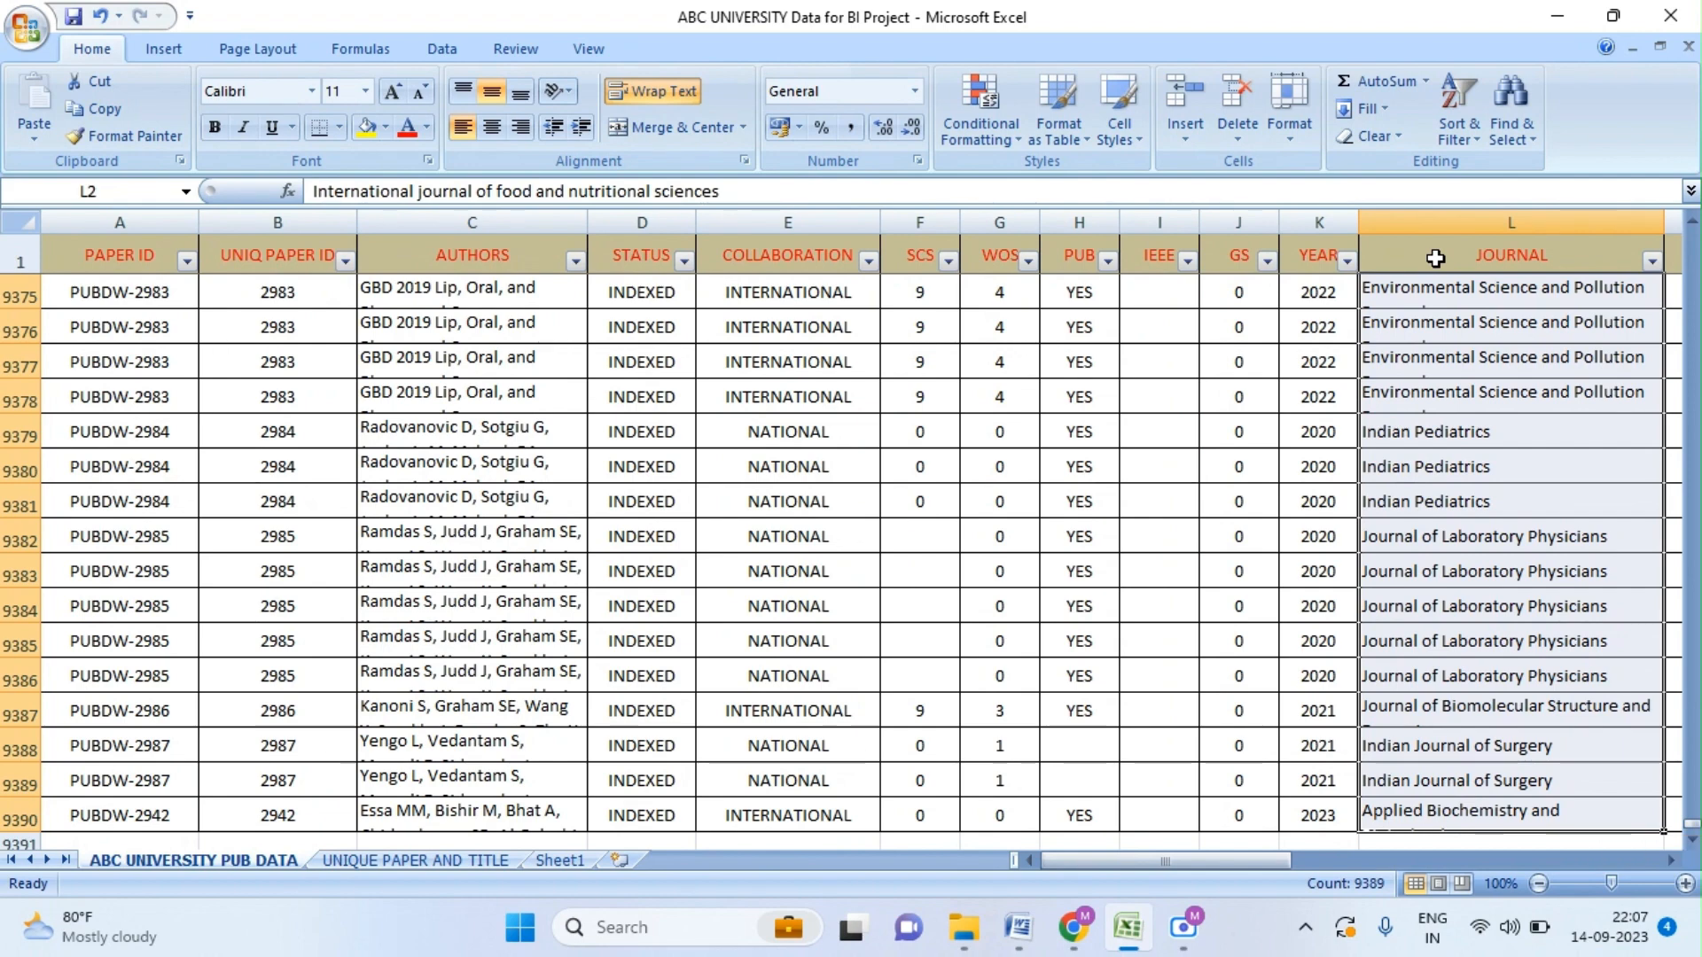
left_click(1441, 255)
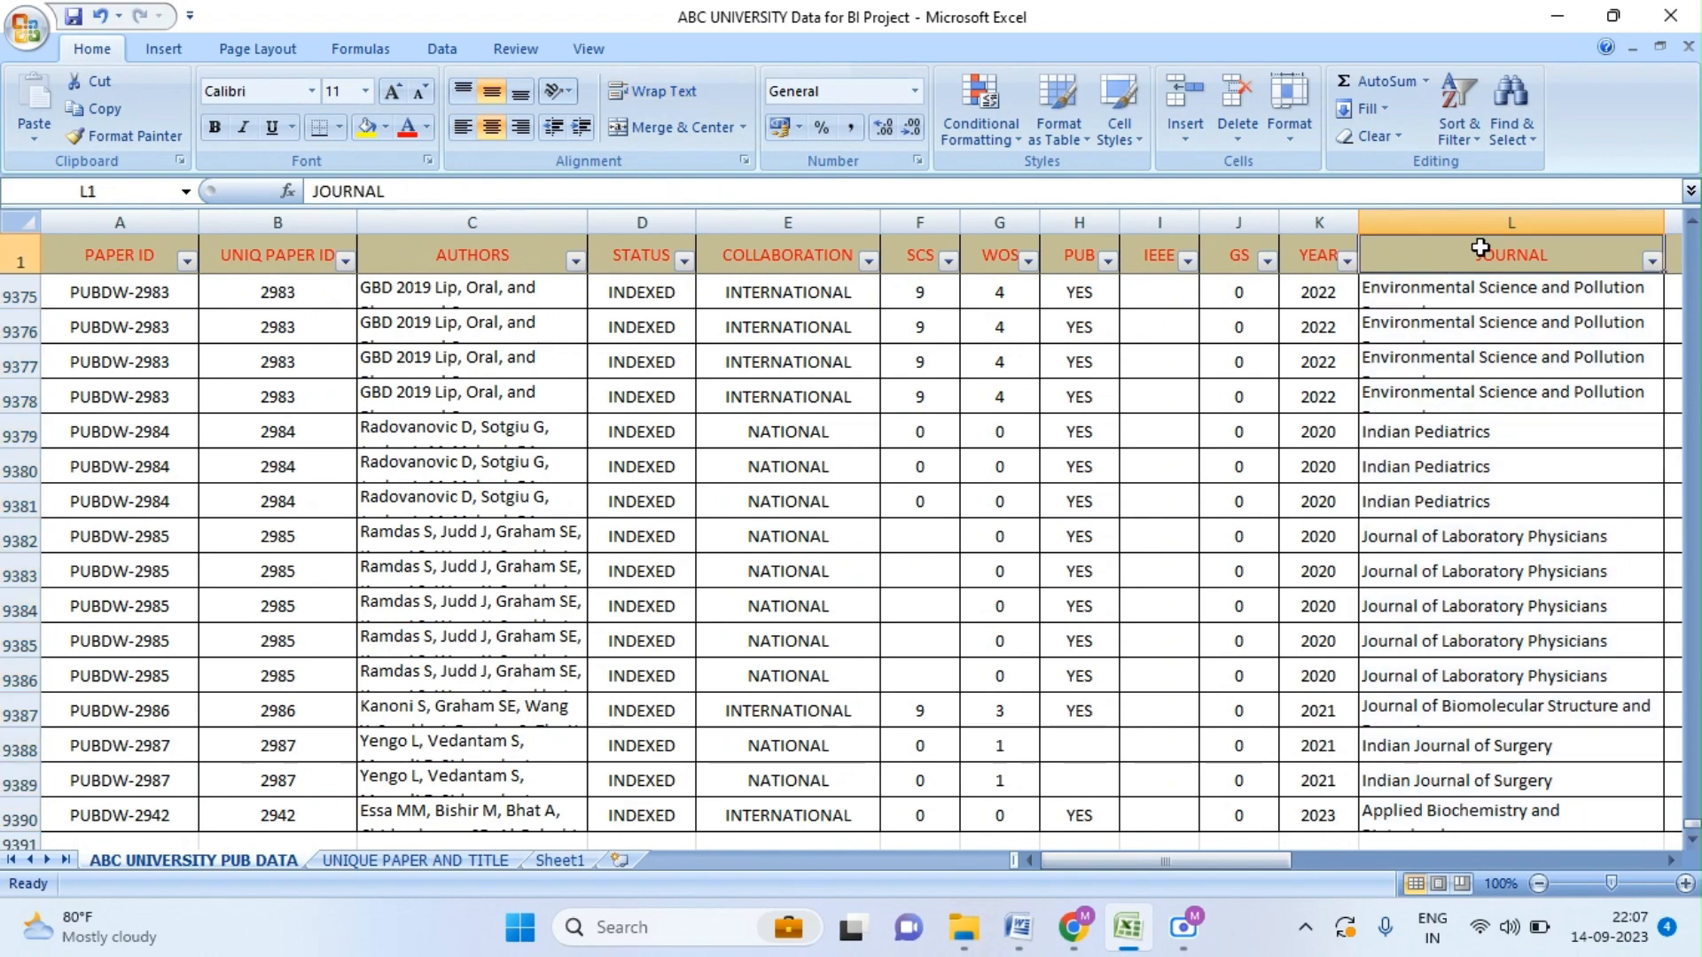
key("Down")
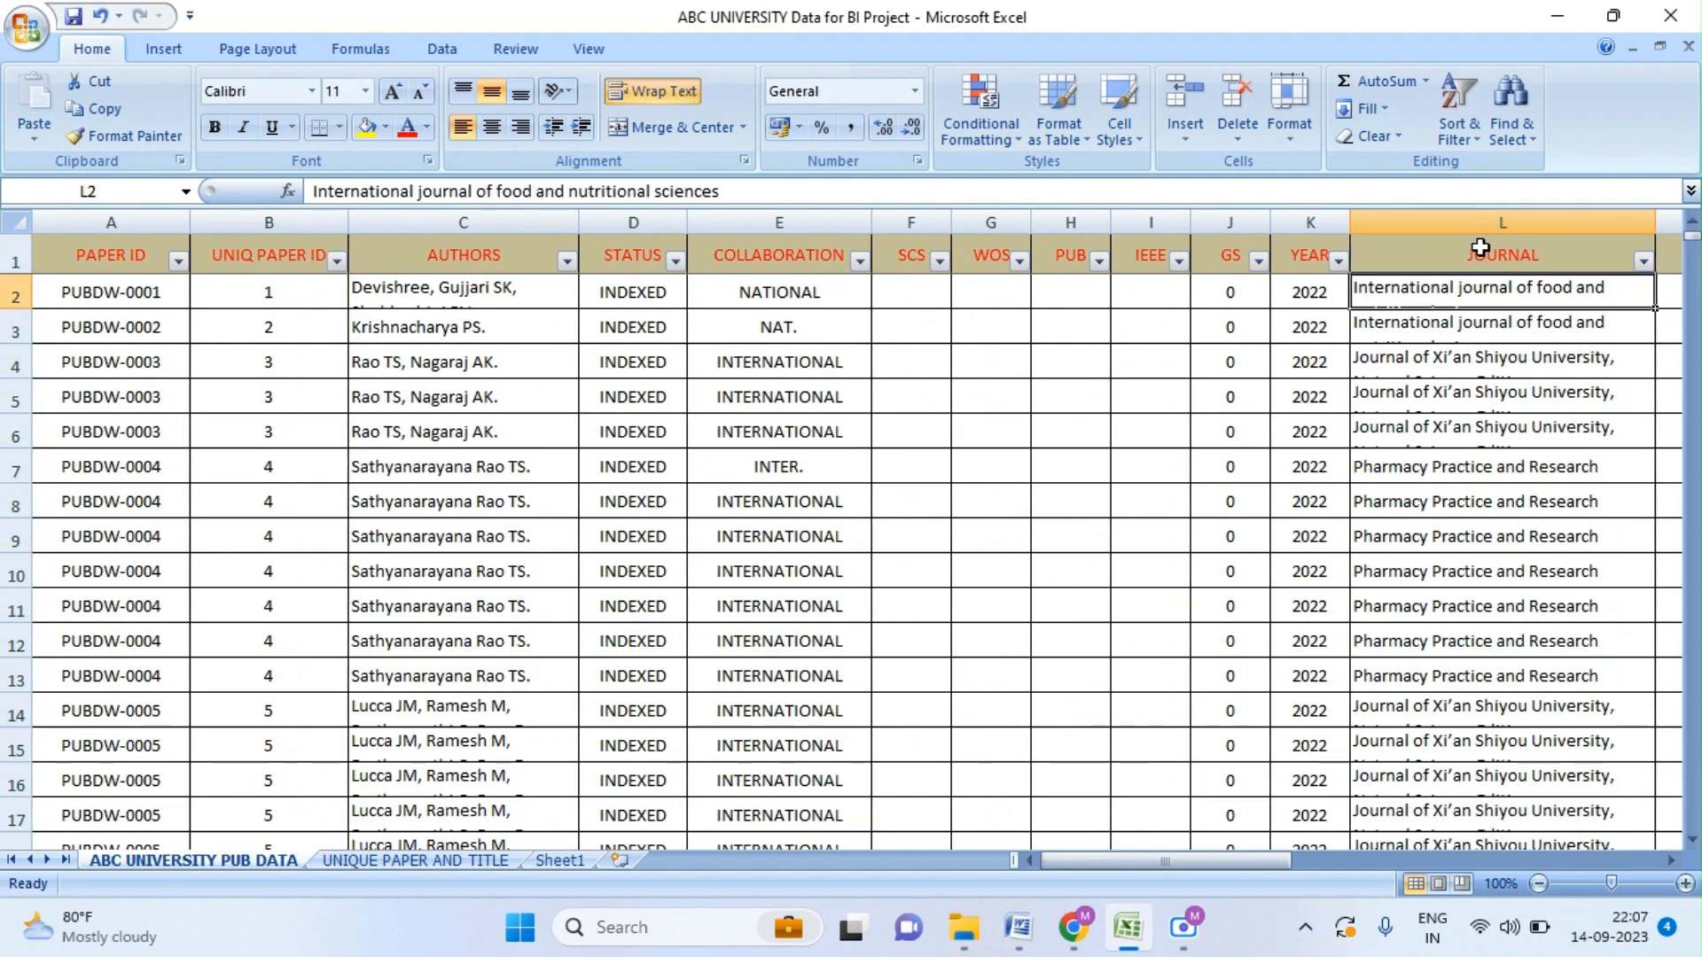
key("ctrl+shift+Down")
key("ctrl+c")
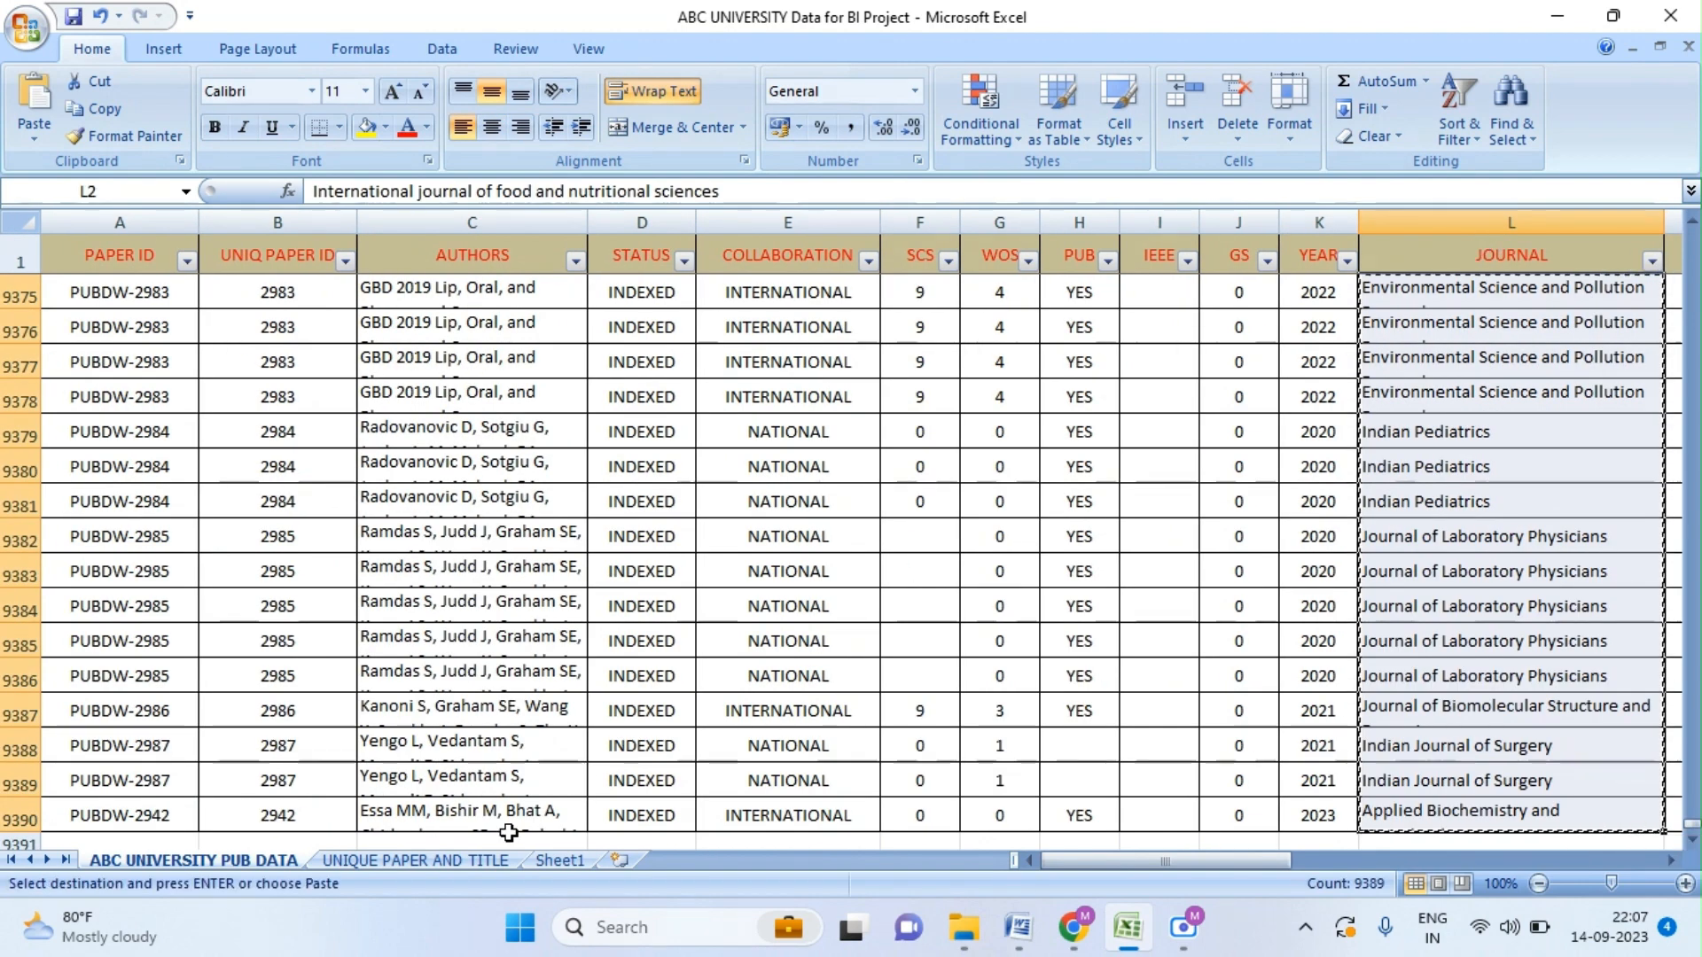
- Add a new worksheet after Sheet1 and paste the copied journal names starting at cell E2
left_click(552, 860)
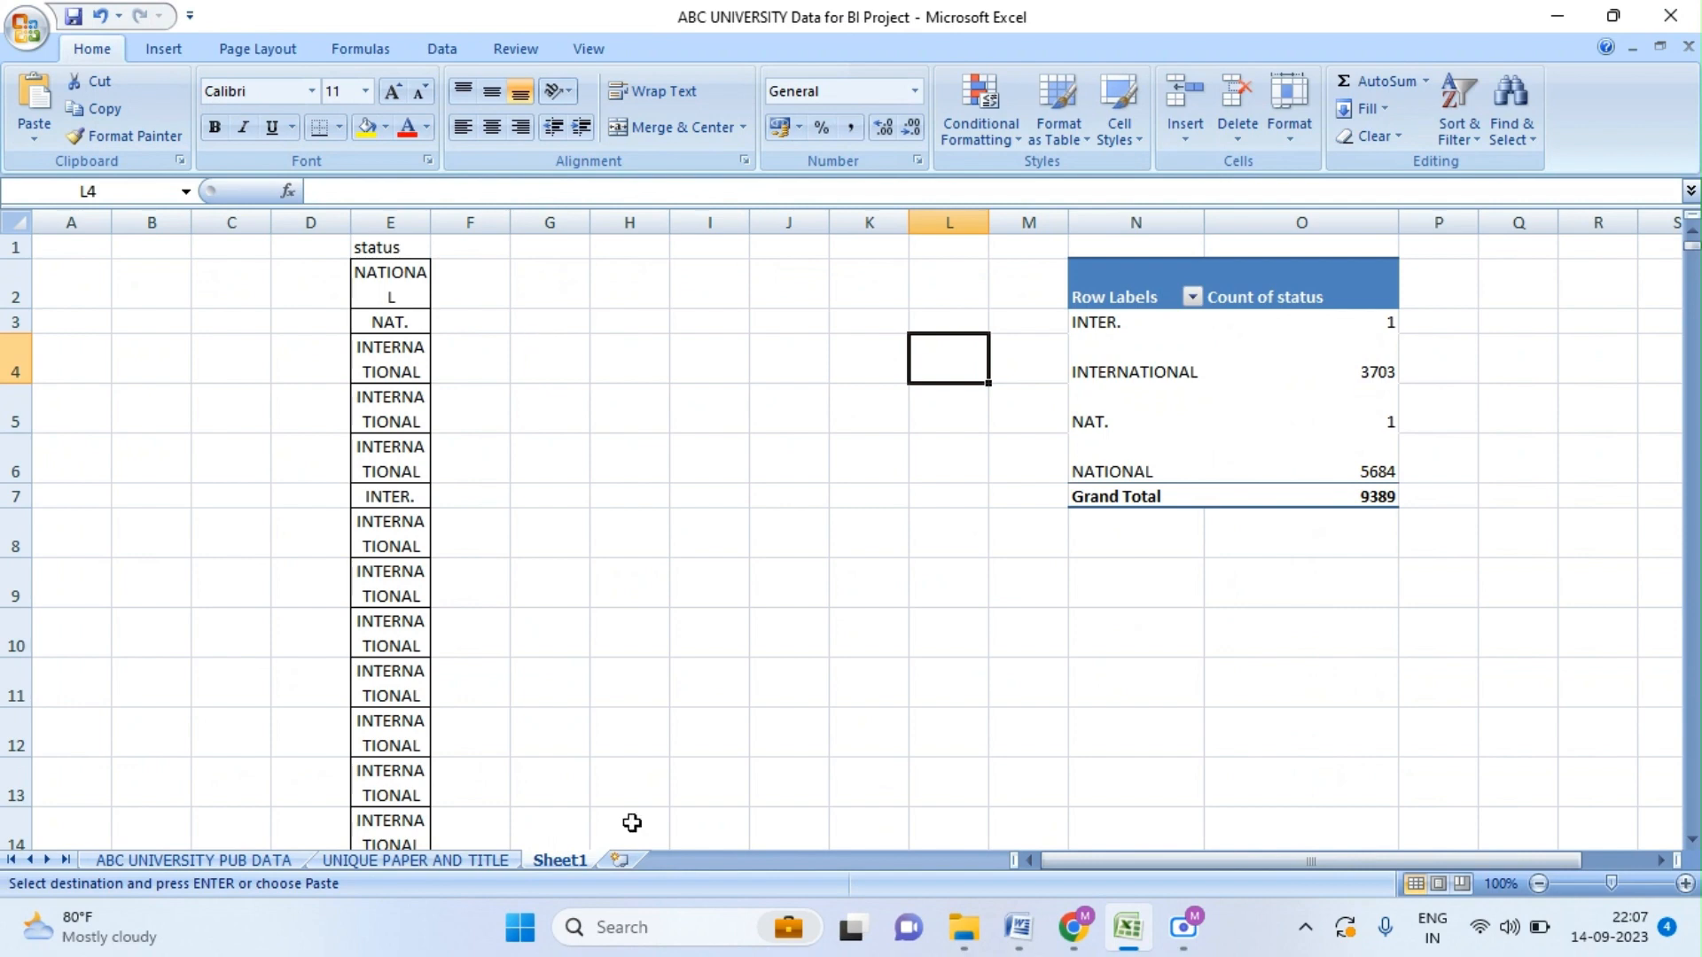
left_click(620, 860)
left_click(392, 274)
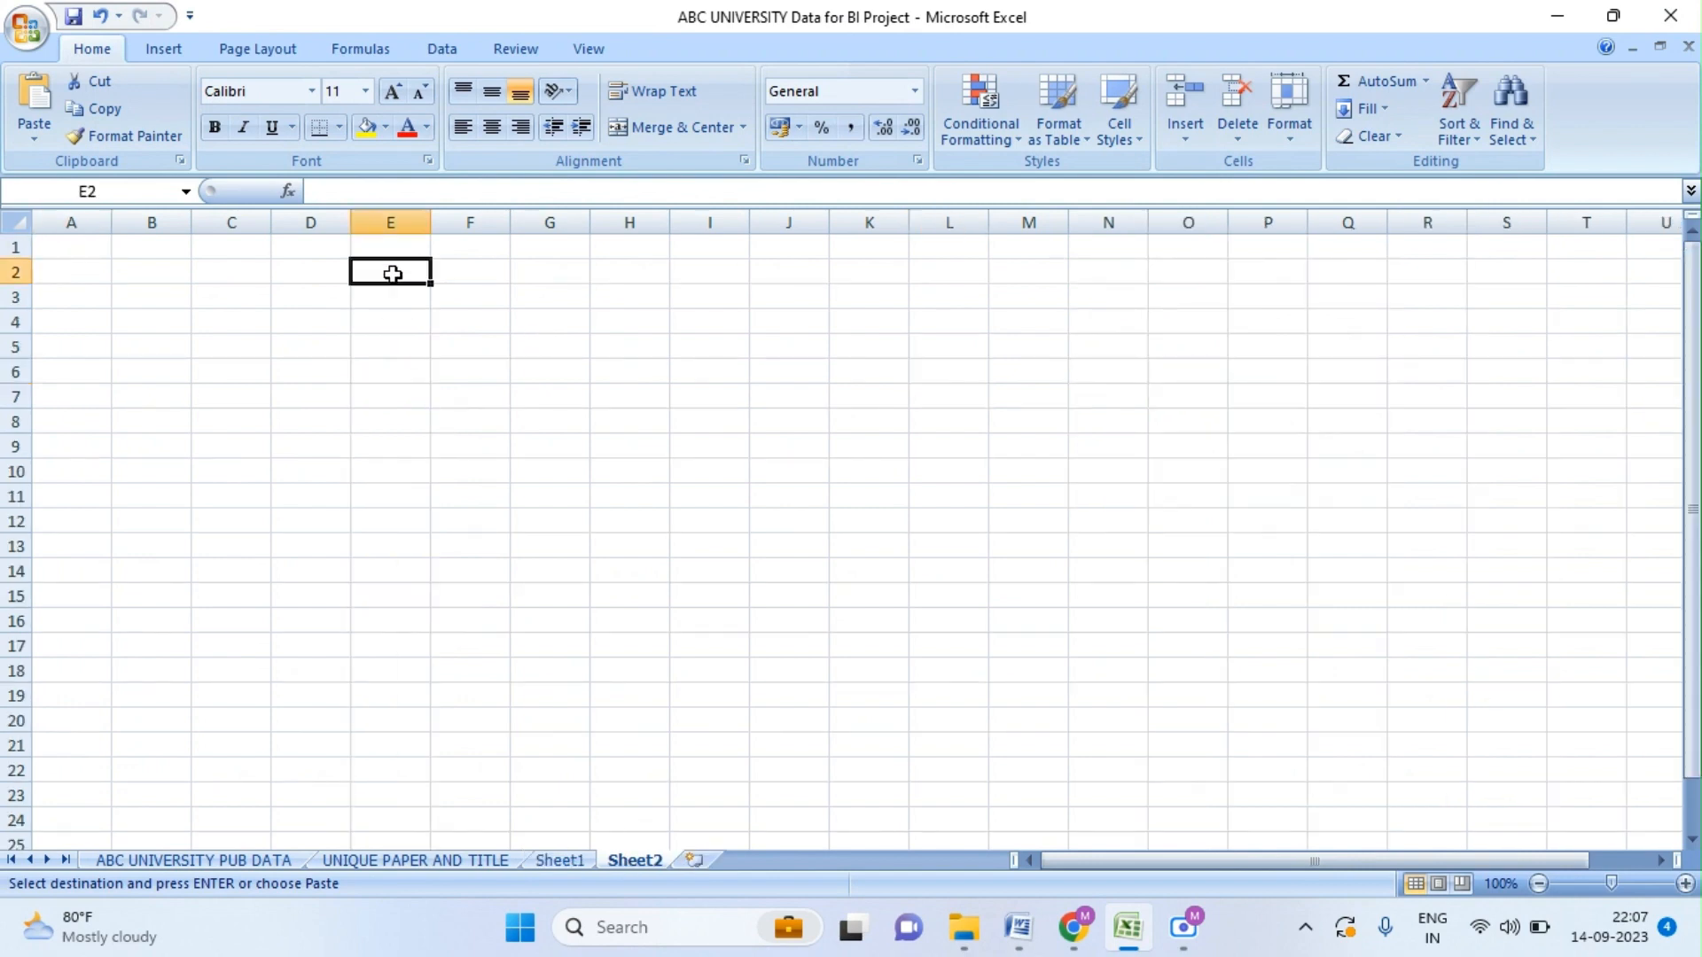
key("ctrl+v")
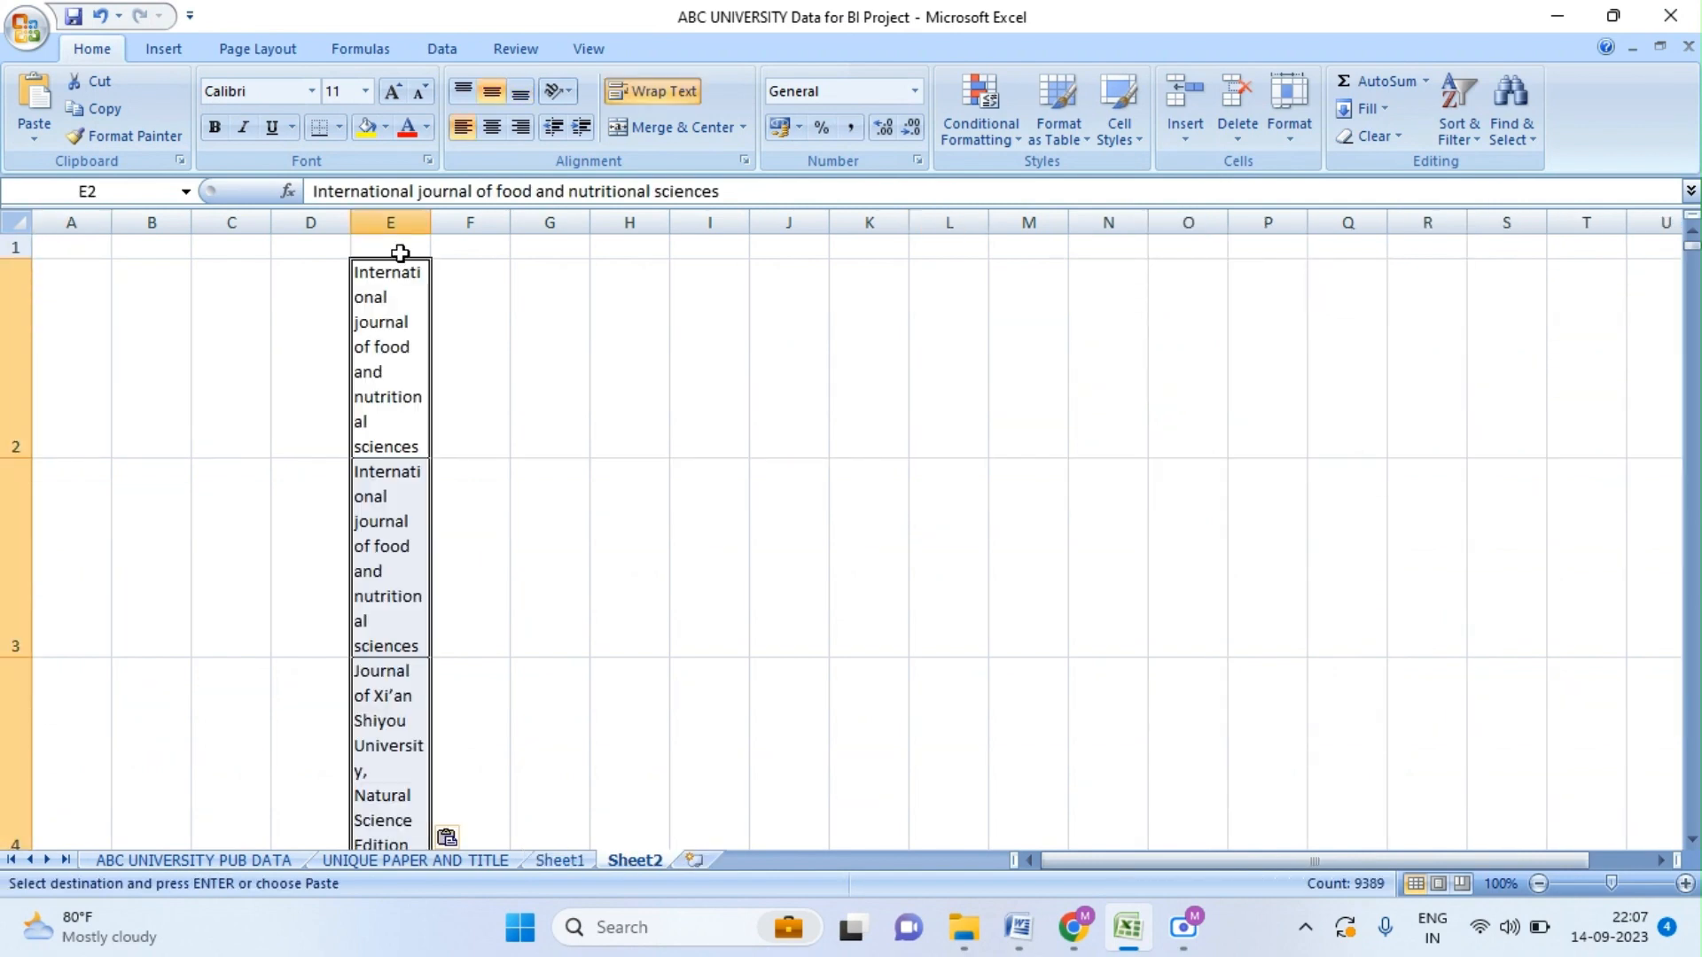
- Set the height of row 2 and all rows below it to 15
left_click(12, 347)
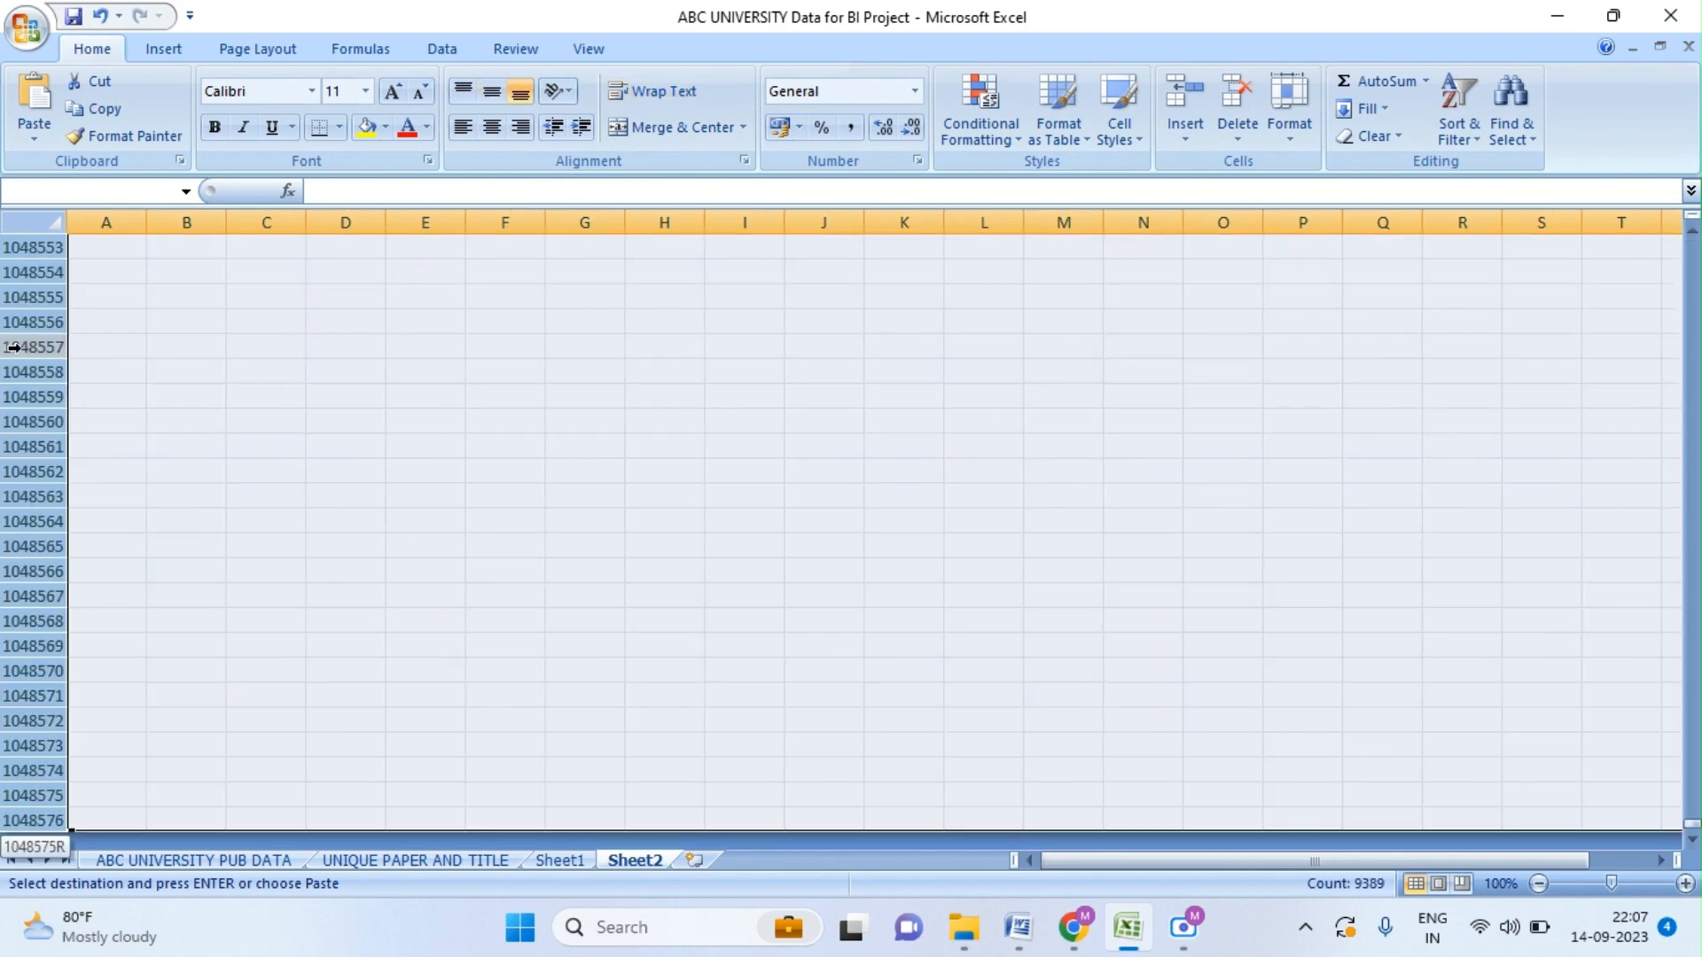
key("ctrl+shift+Down")
right_click(48, 346)
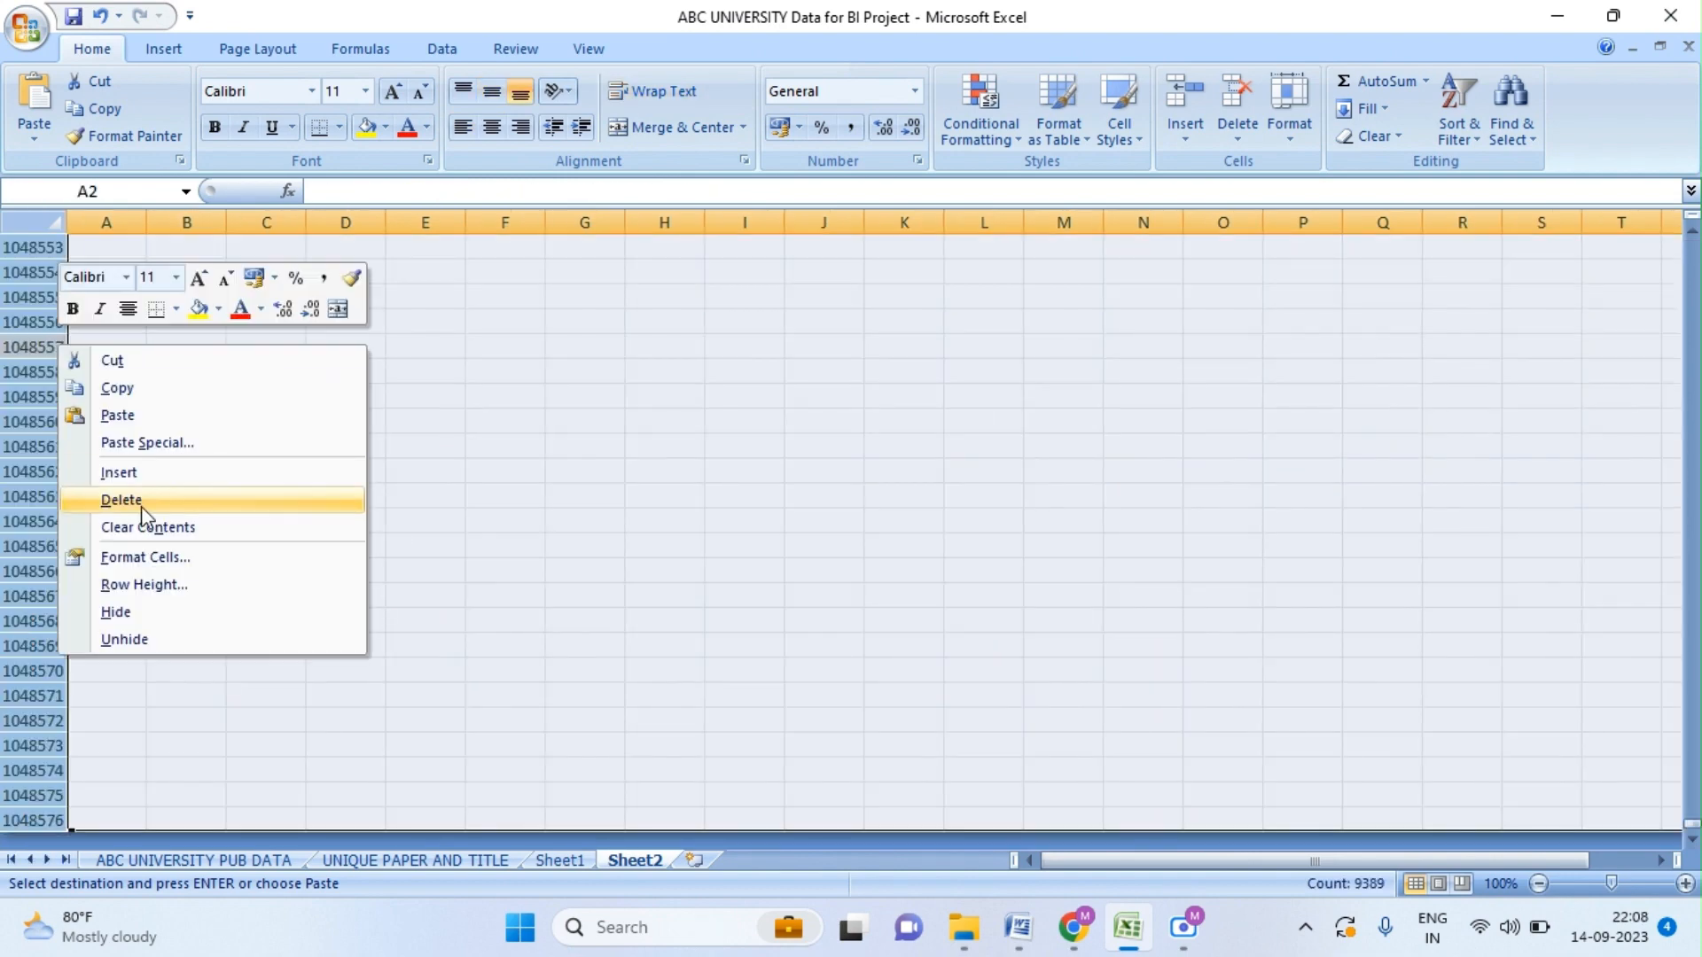
left_click(146, 585)
type("15")
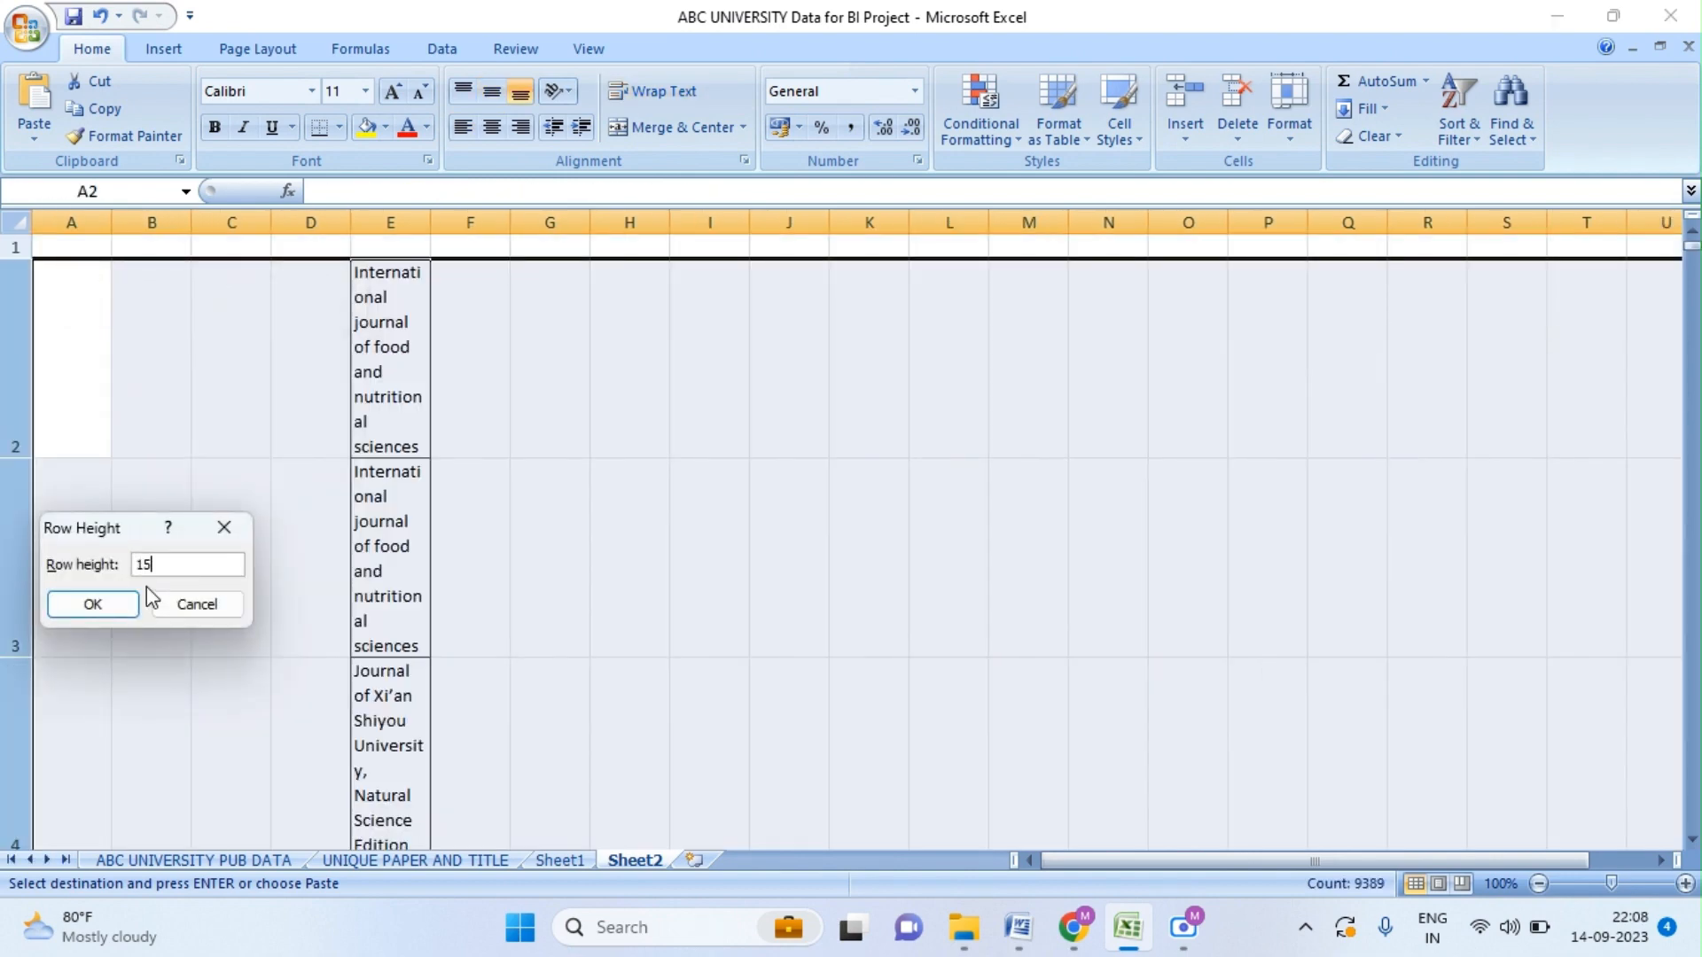
key("Return")
left_click(342, 395)
- Widen column E to fit most of the journal names and enter the header JNAME in E1
left_click(390, 321)
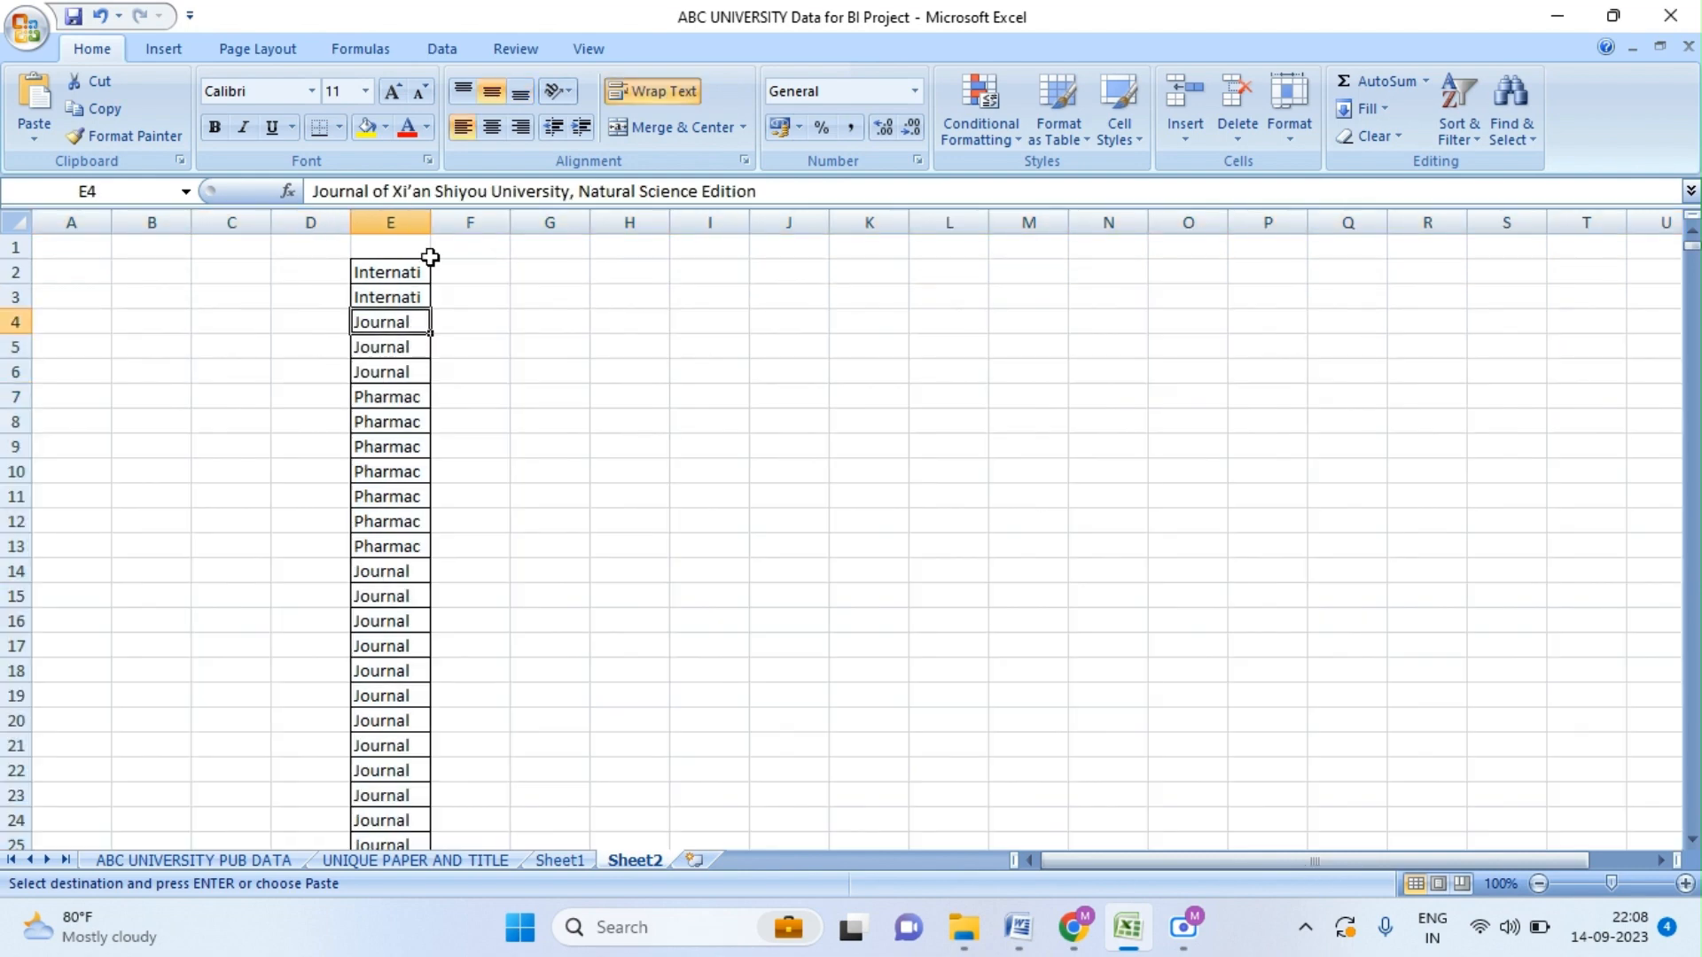
left_click_drag(432, 223, 704, 227)
left_click(527, 245)
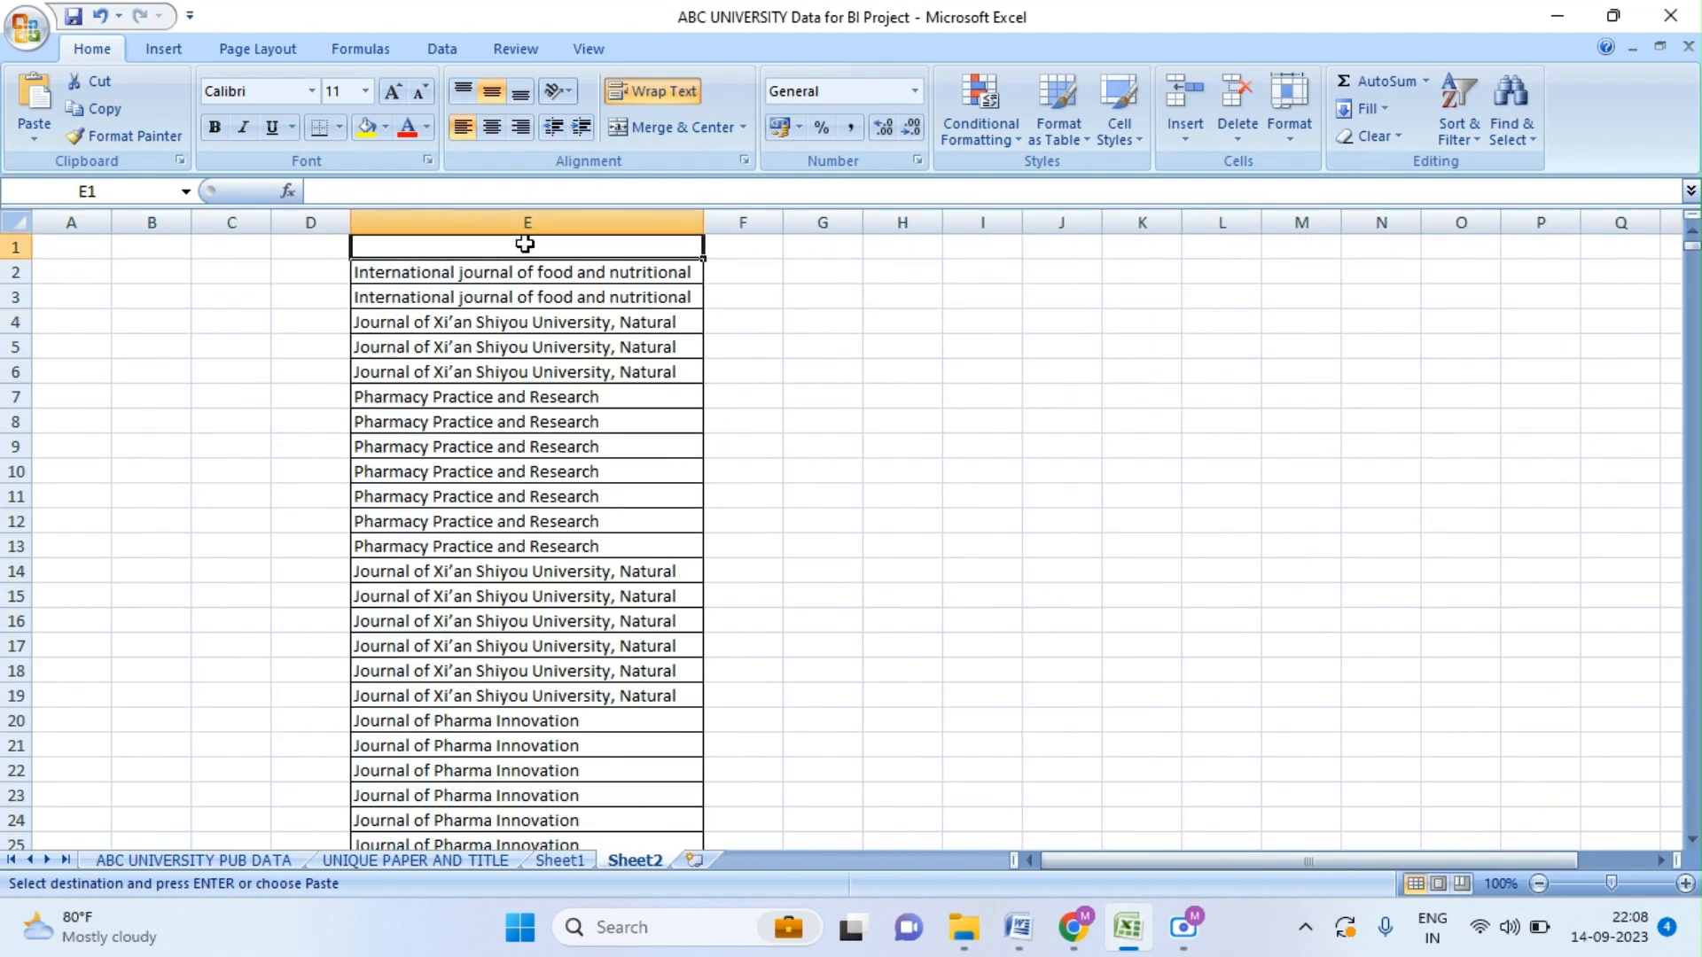
type("JNA")
type("ME")
key("Tab")
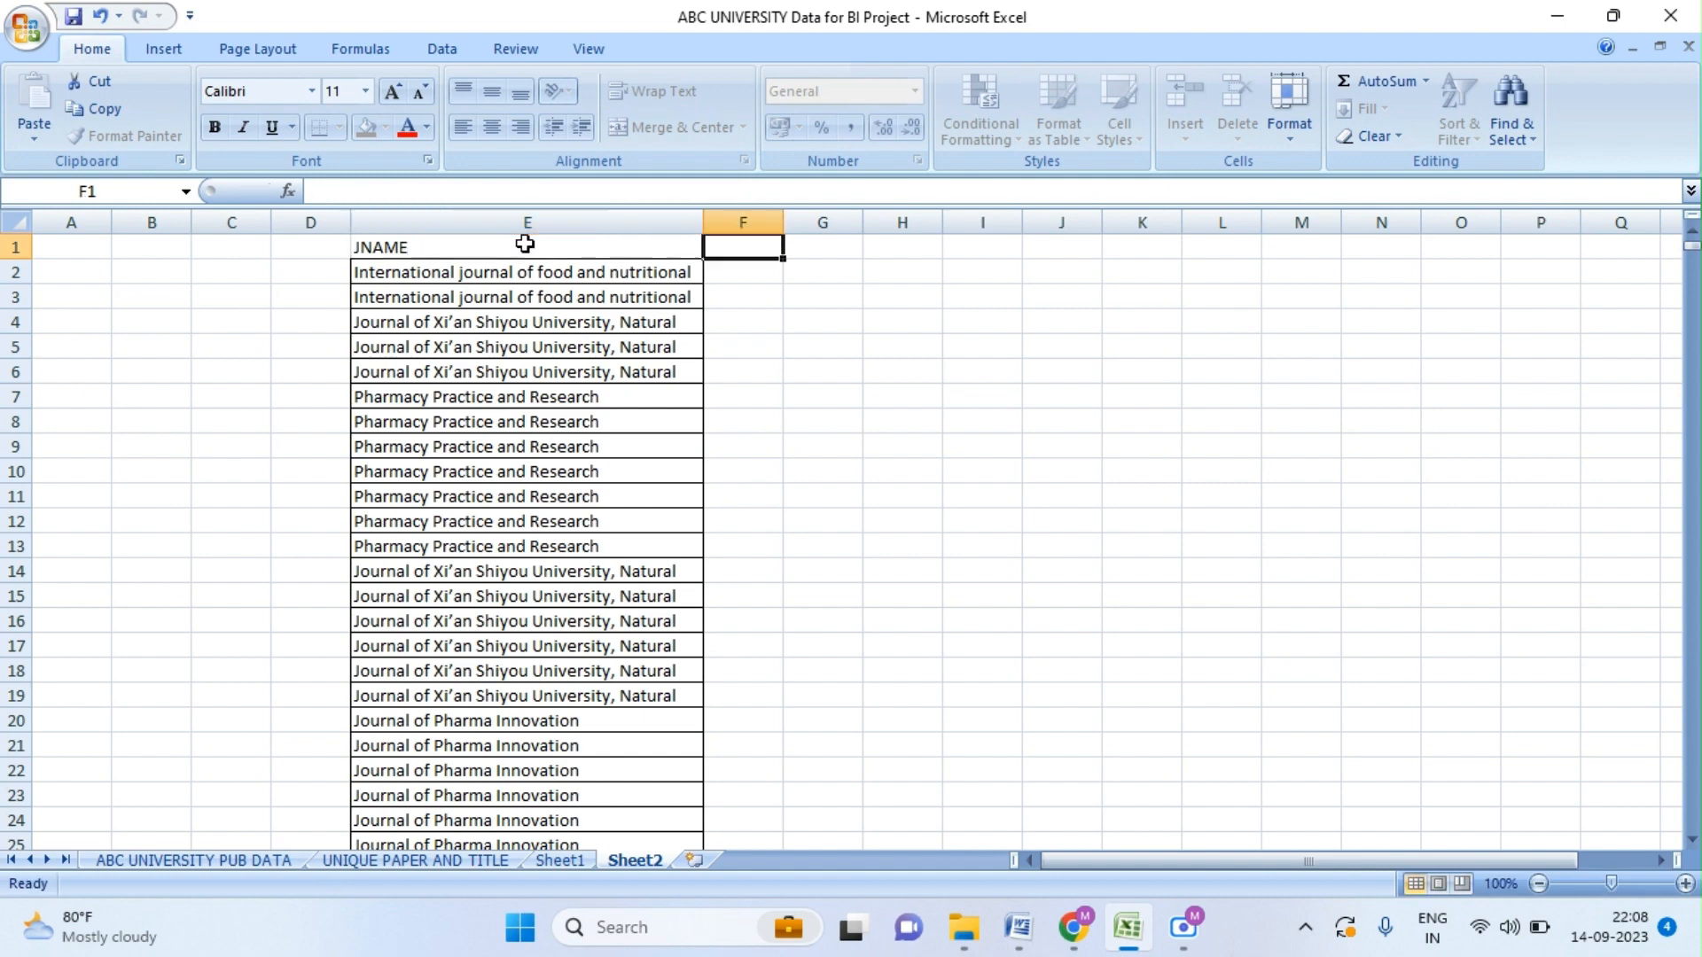
left_click(480, 252)
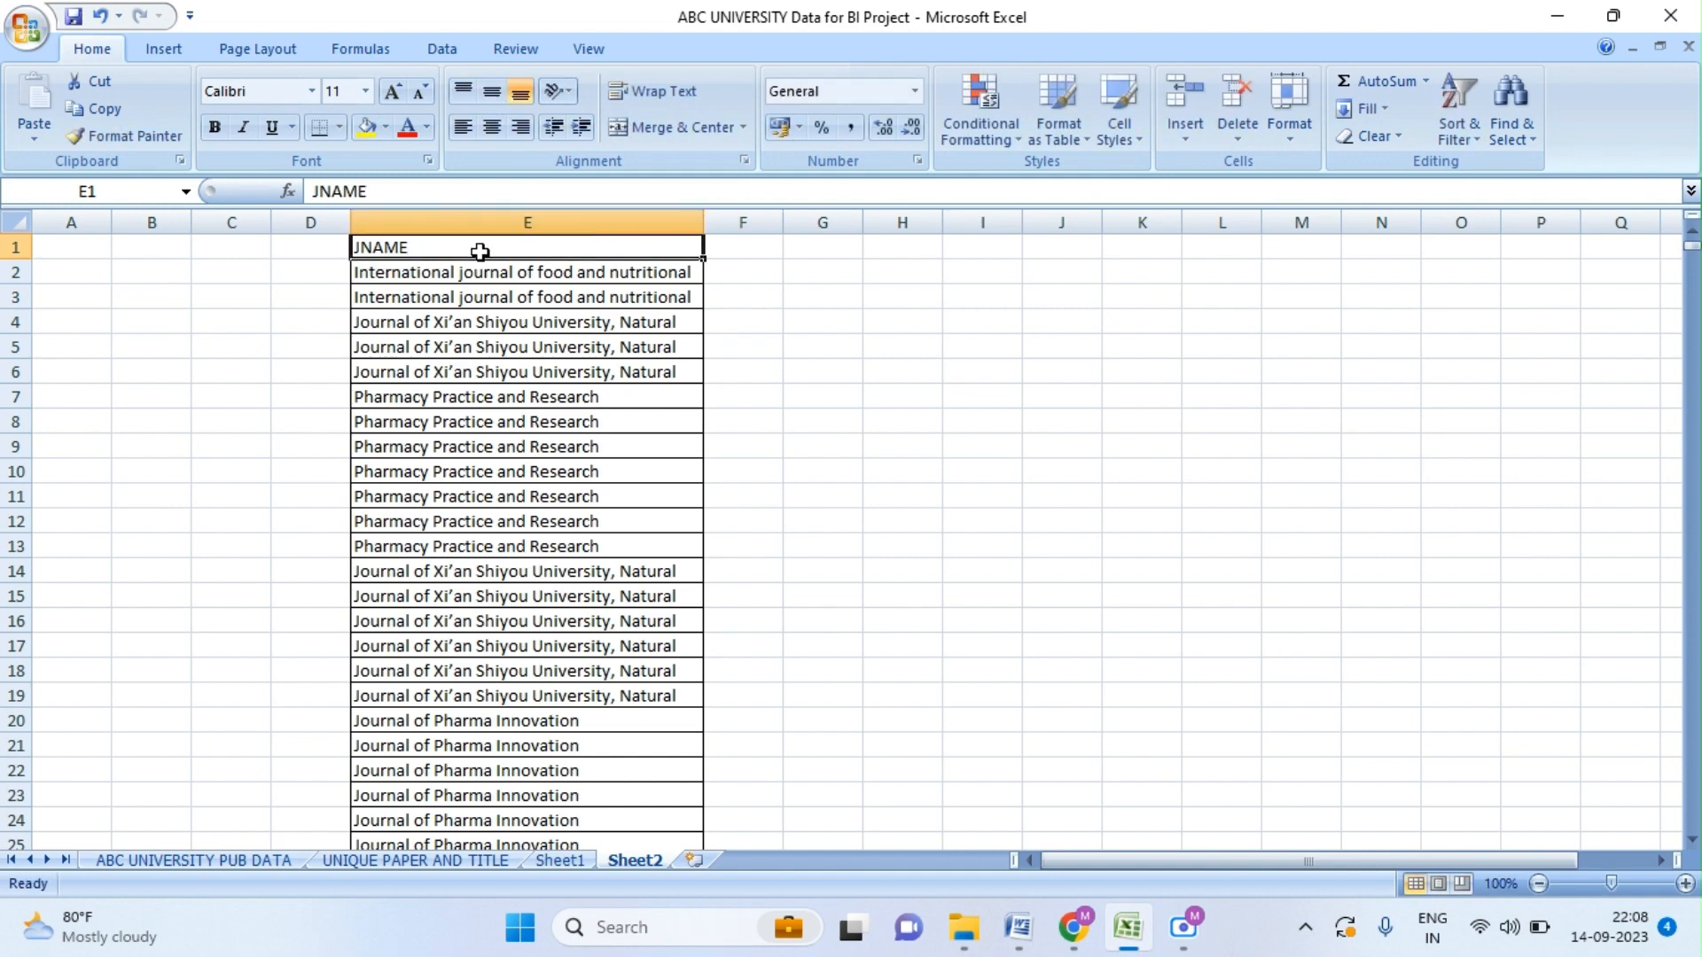
key("ctrl+shift+Down")
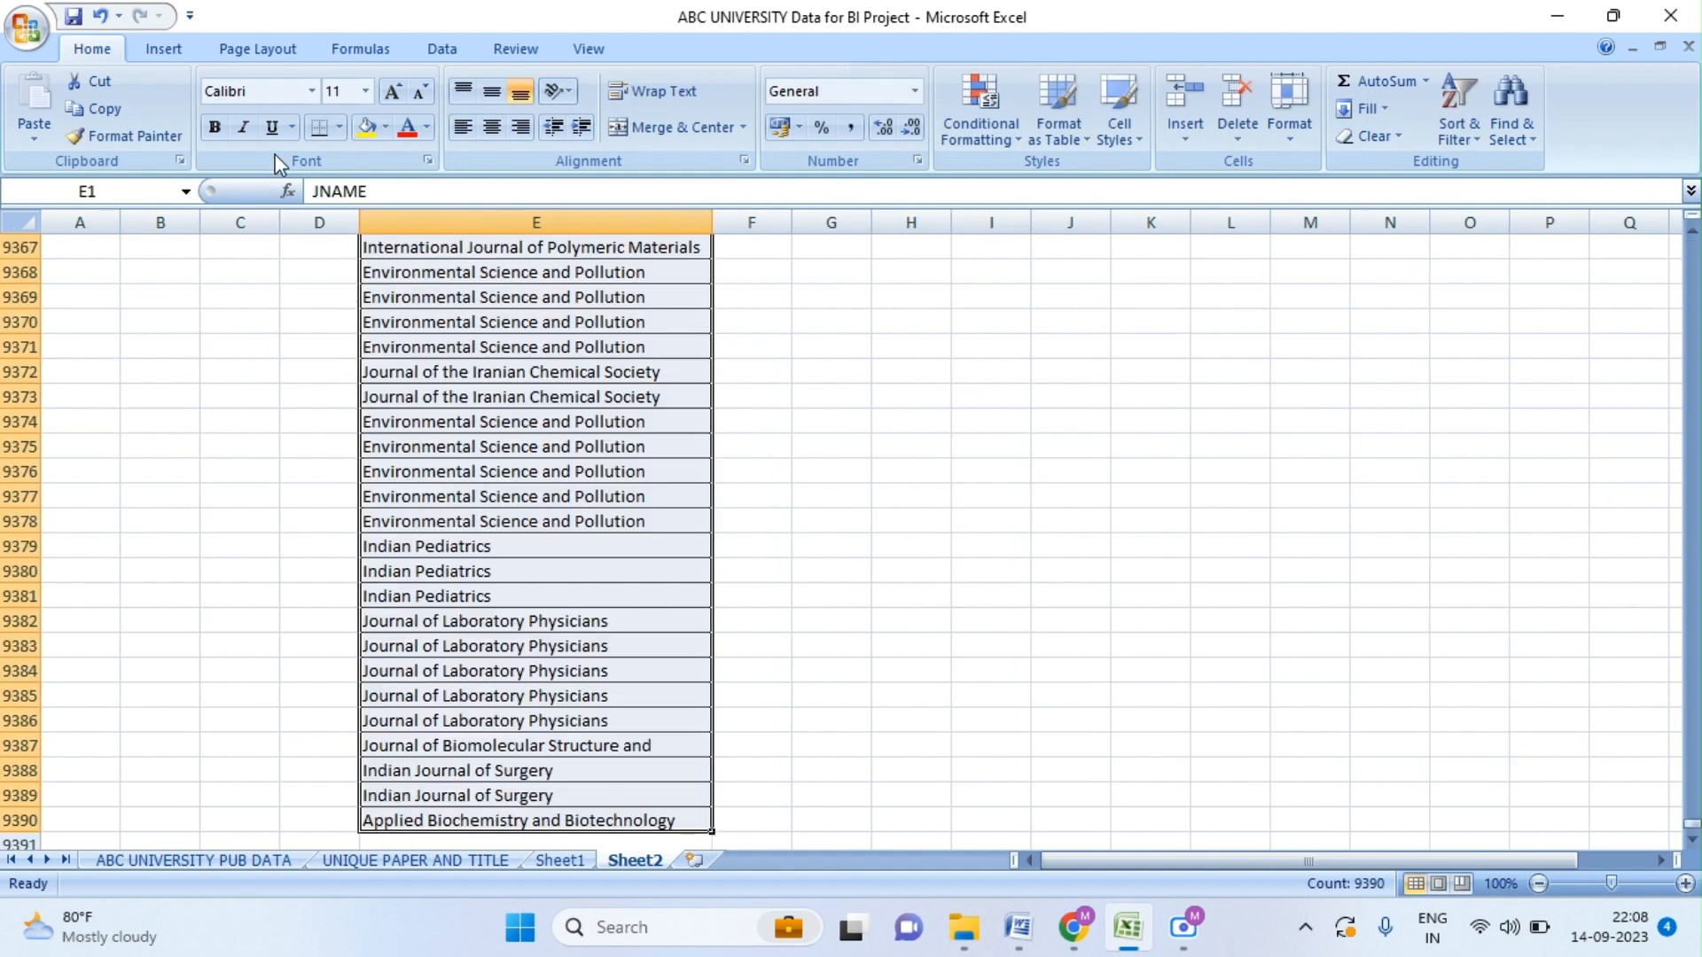
left_click(159, 53)
left_click(36, 135)
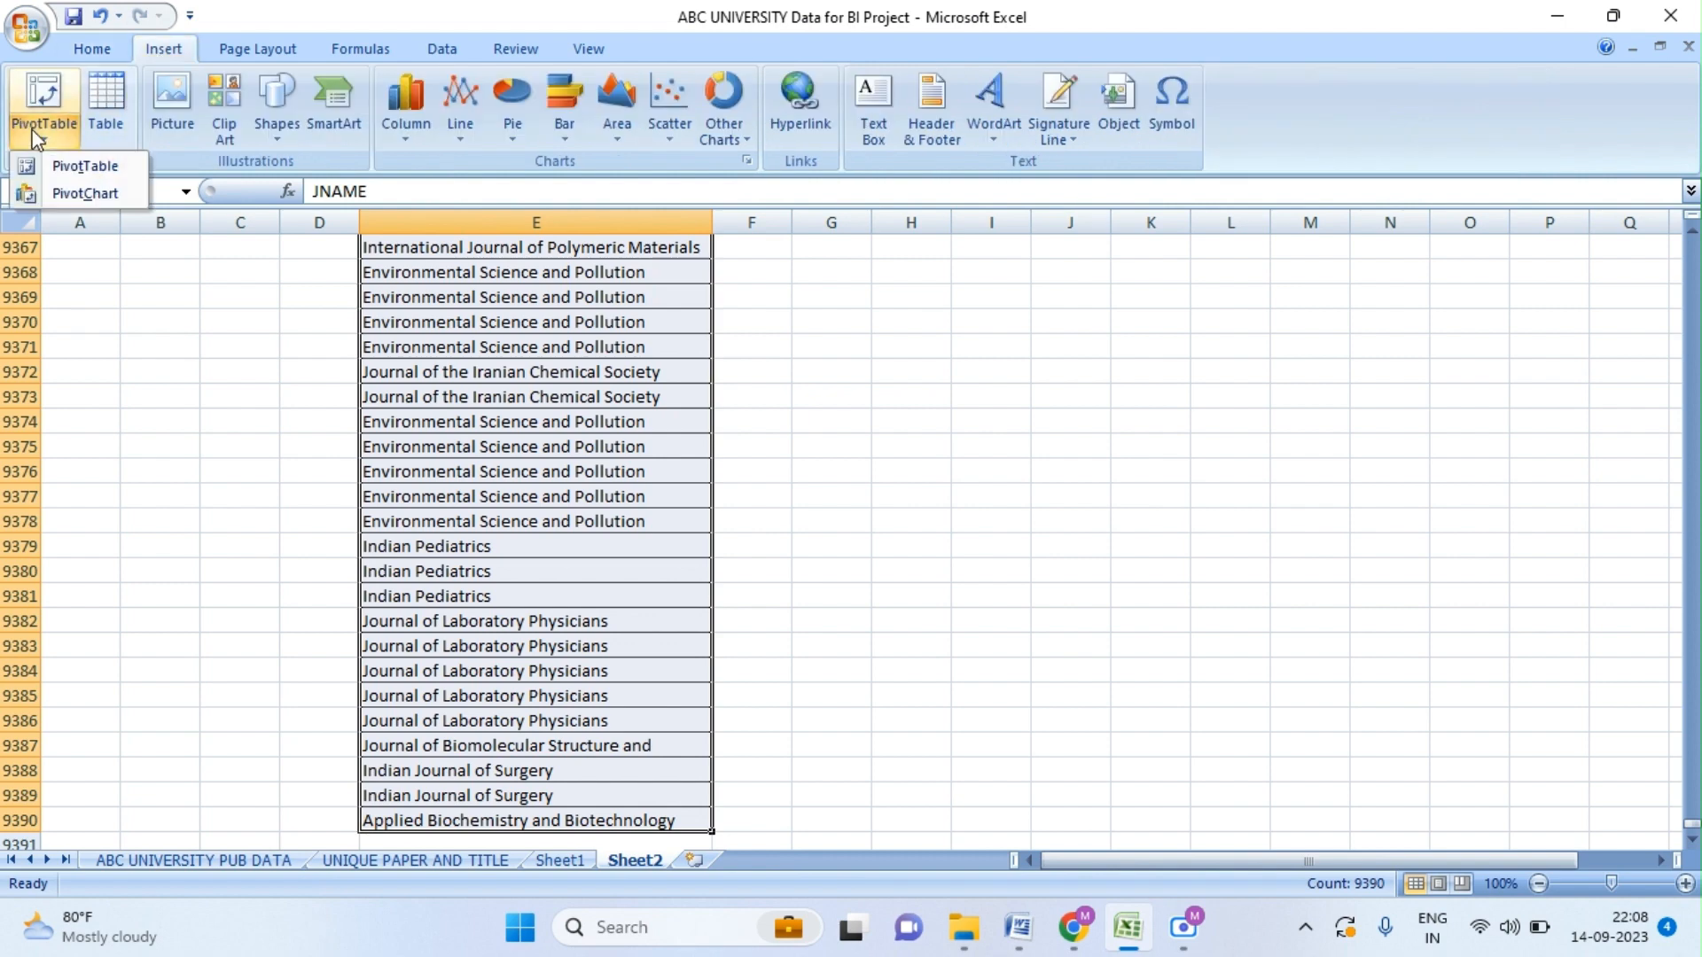
left_click(55, 168)
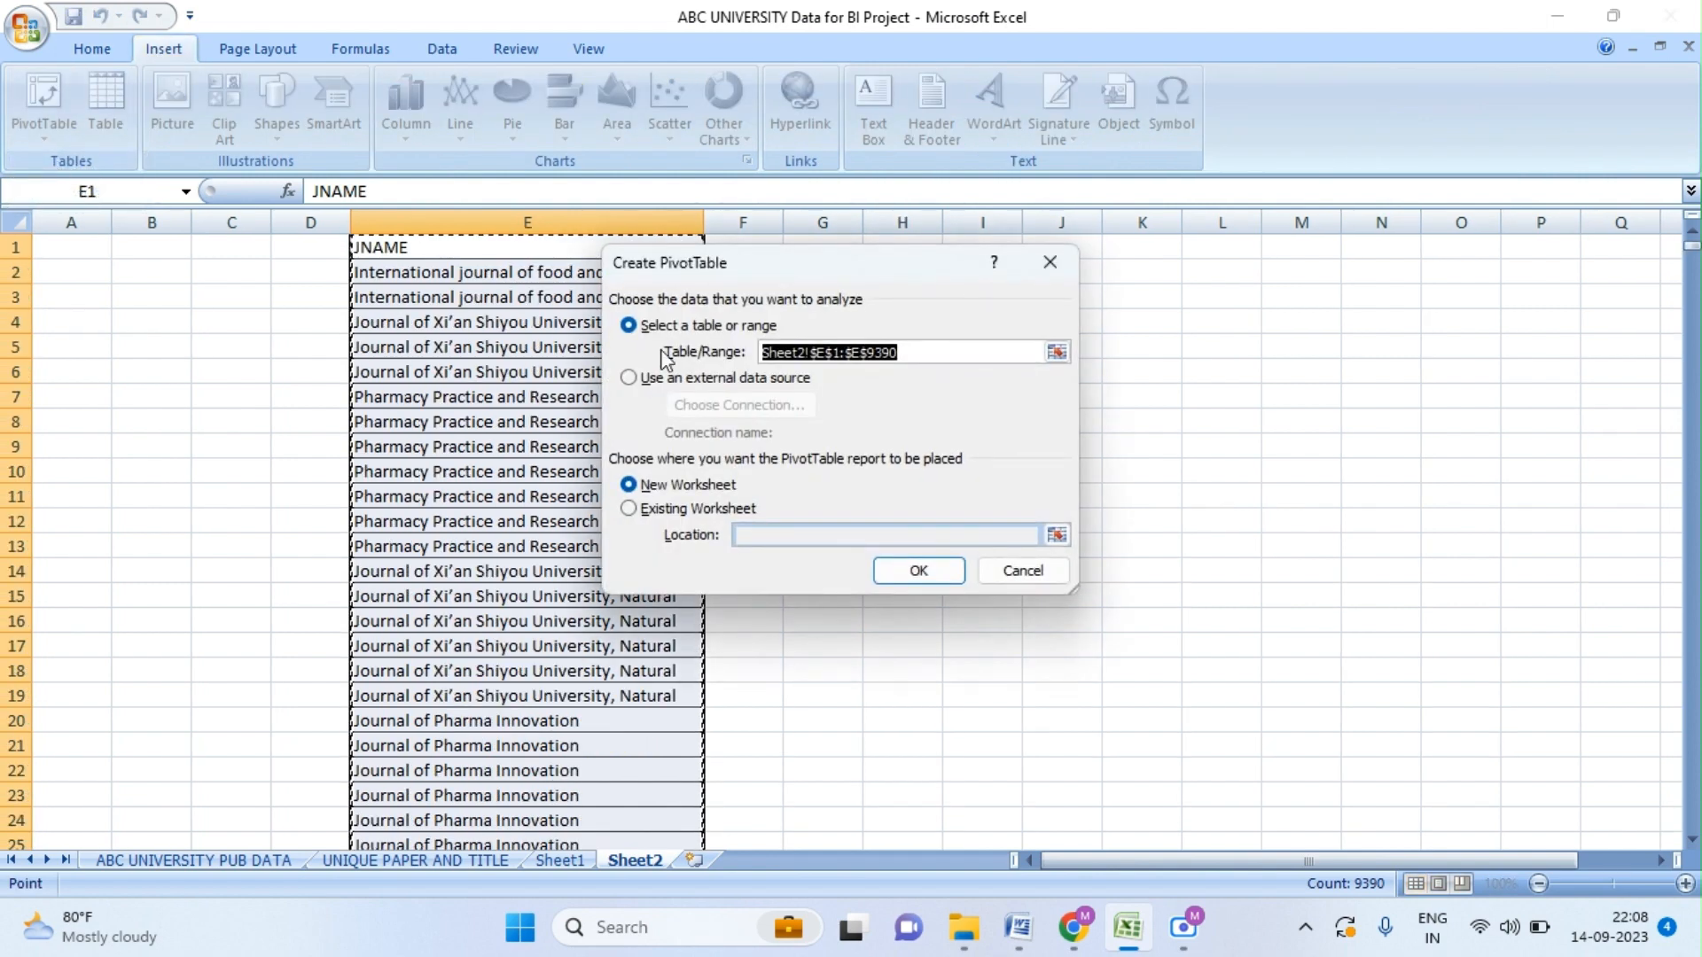
left_click(1147, 293)
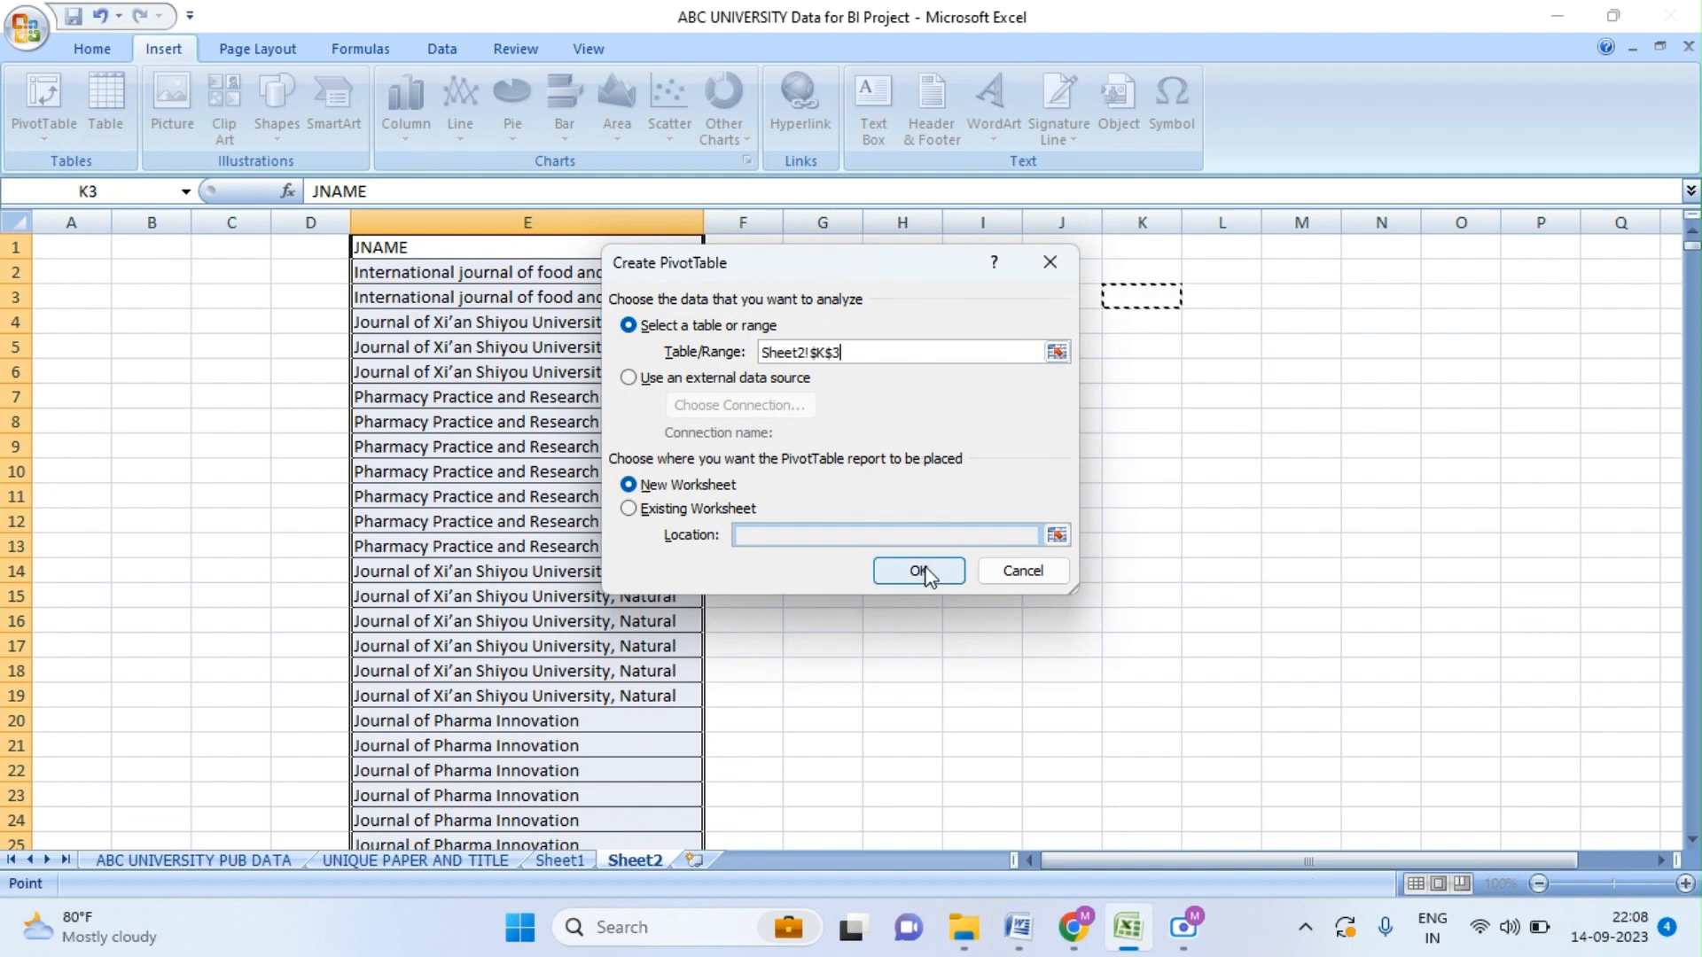
left_click(735, 514)
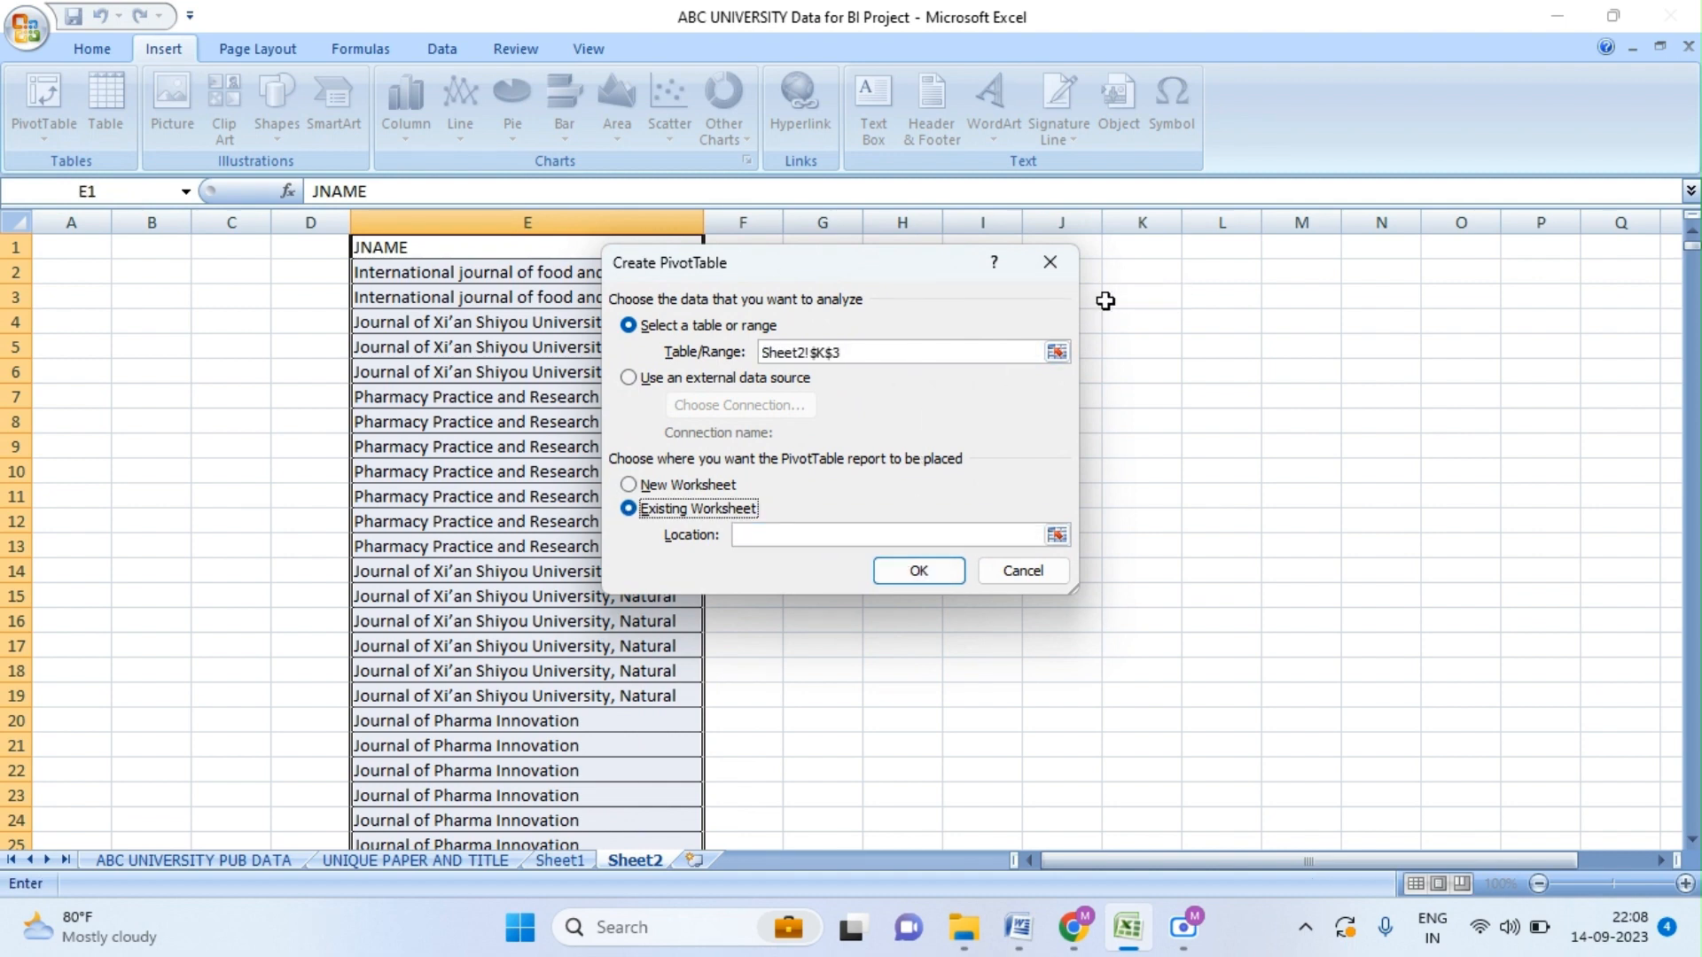
left_click(1133, 293)
left_click(922, 570)
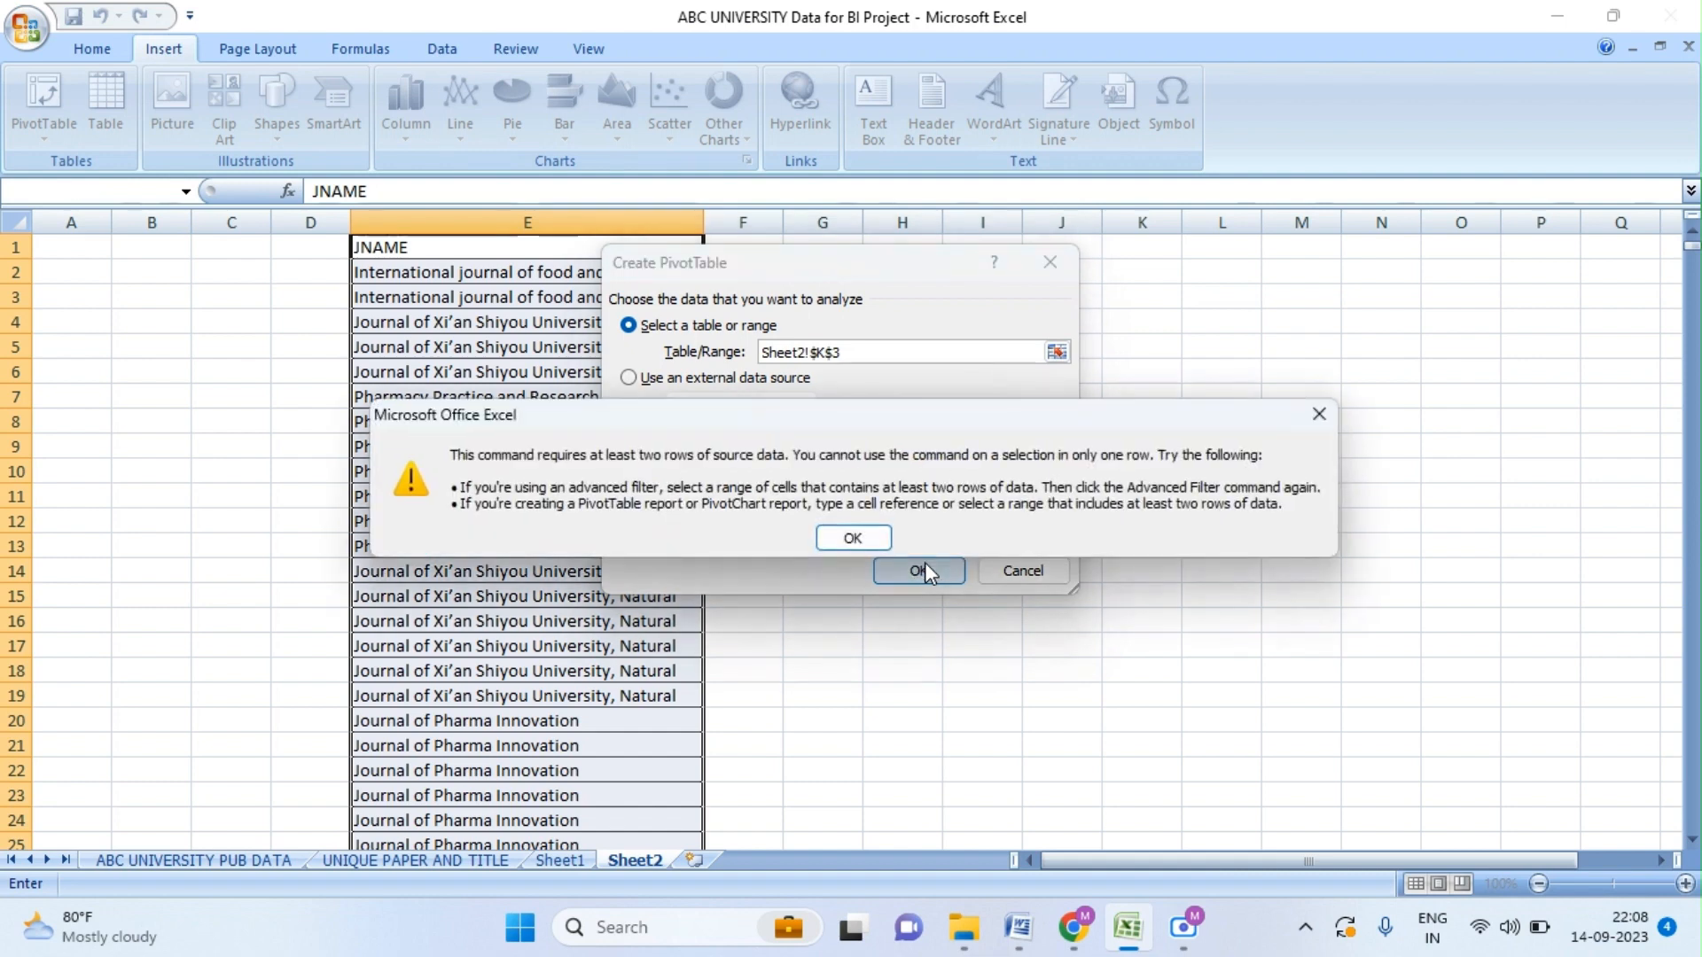
left_click(1311, 415)
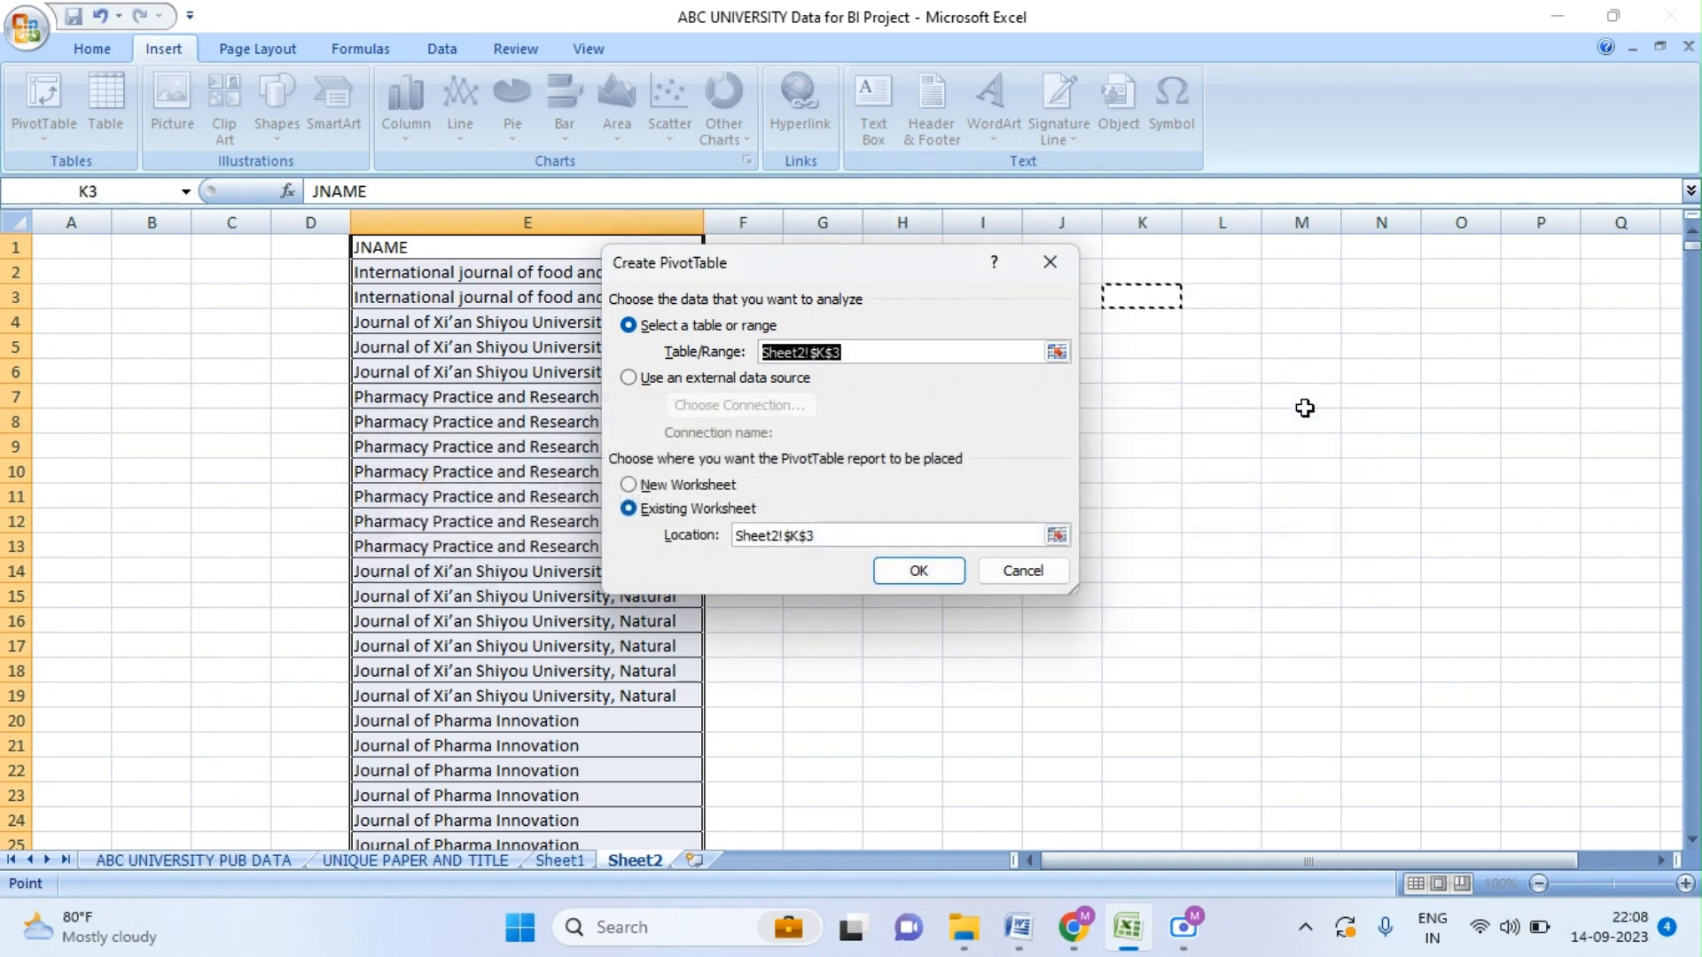
left_click(1051, 263)
- Create a PivotTable from E1:E9390 at K3 on the existing Sheet2, with JNAME as row labels and as counted values
left_click(500, 247)
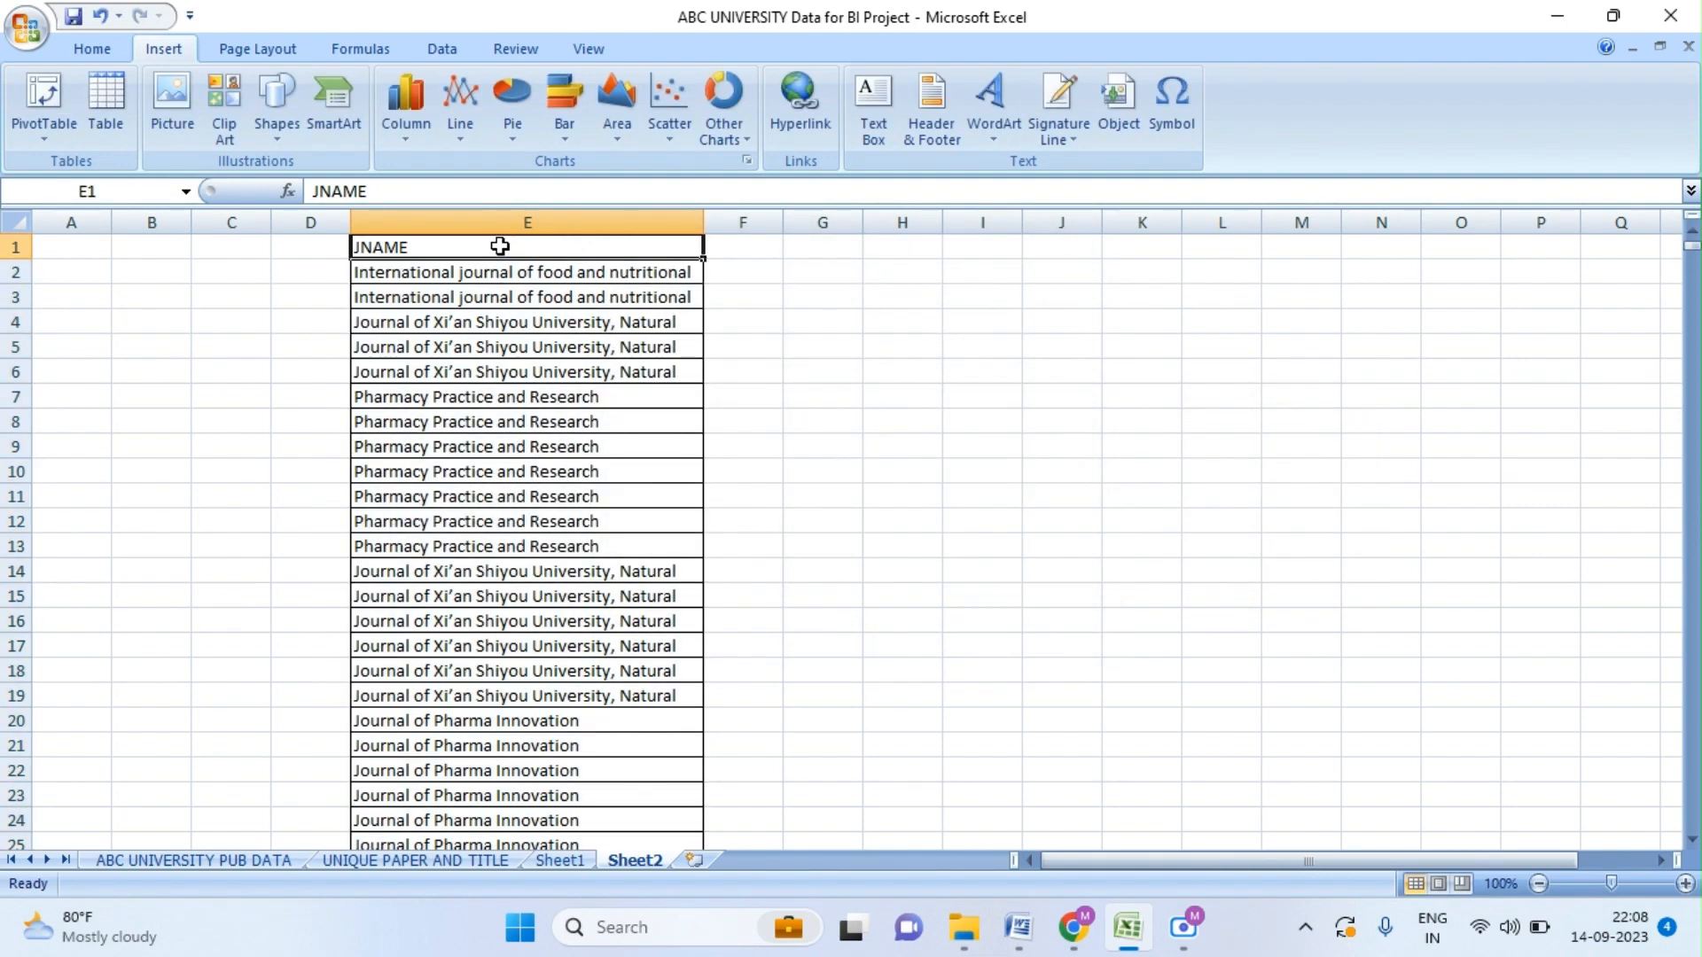
key("ctrl+shift+Down")
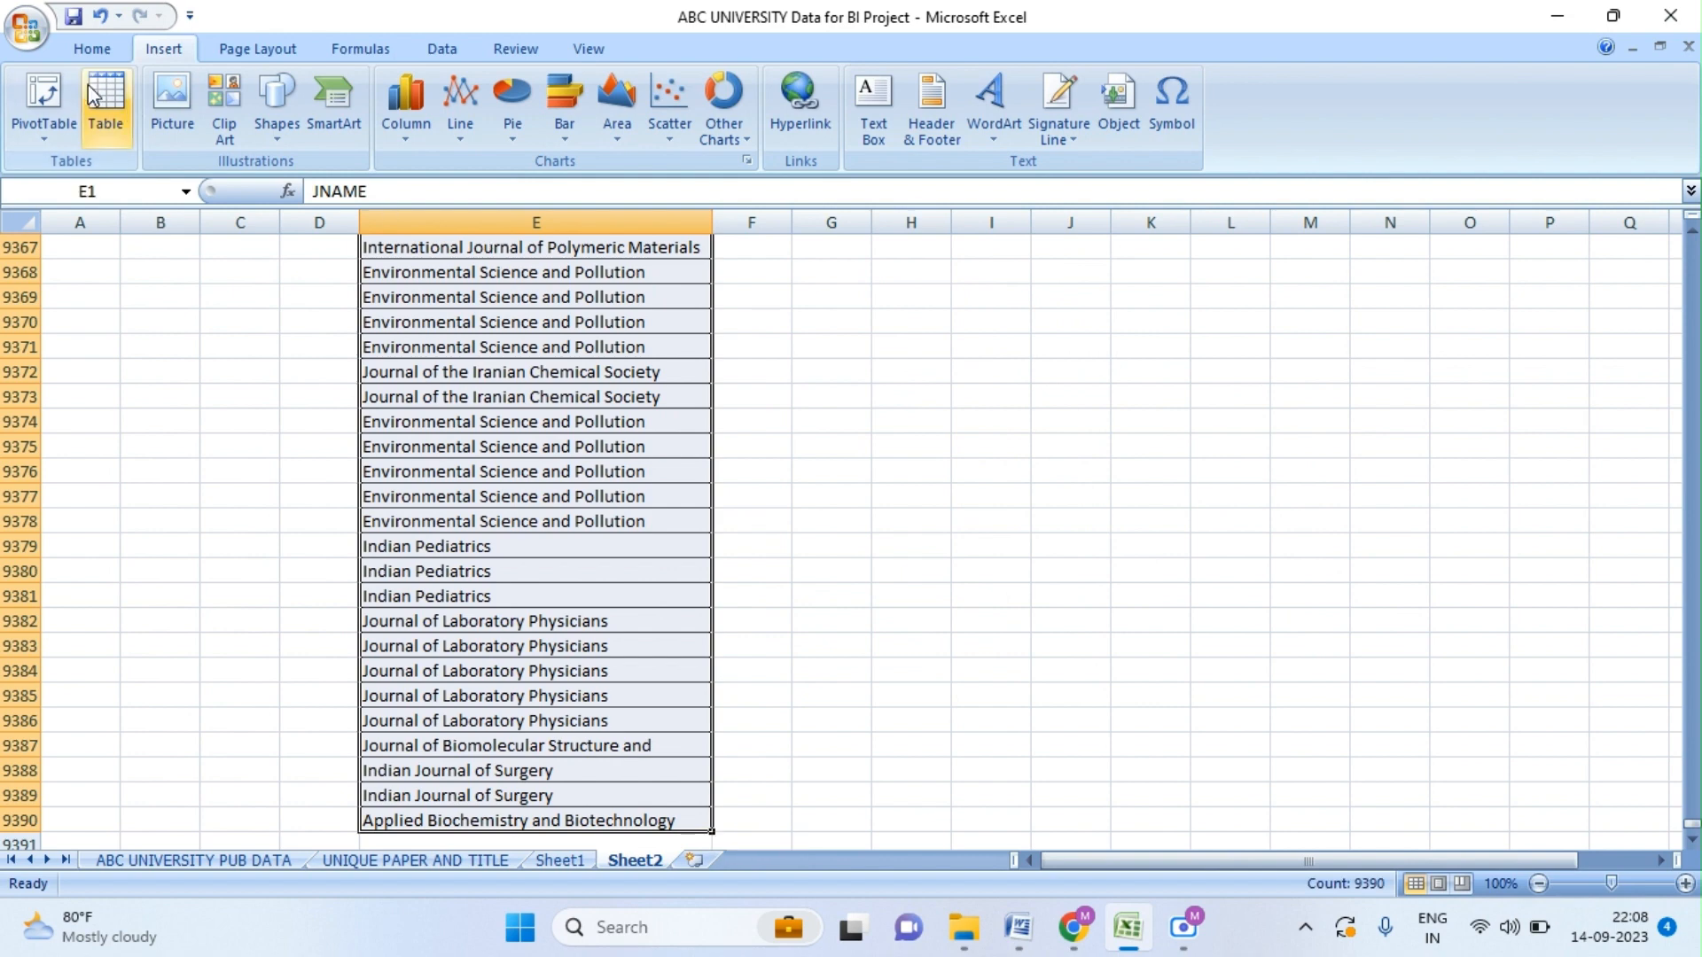
left_click(45, 141)
left_click(50, 168)
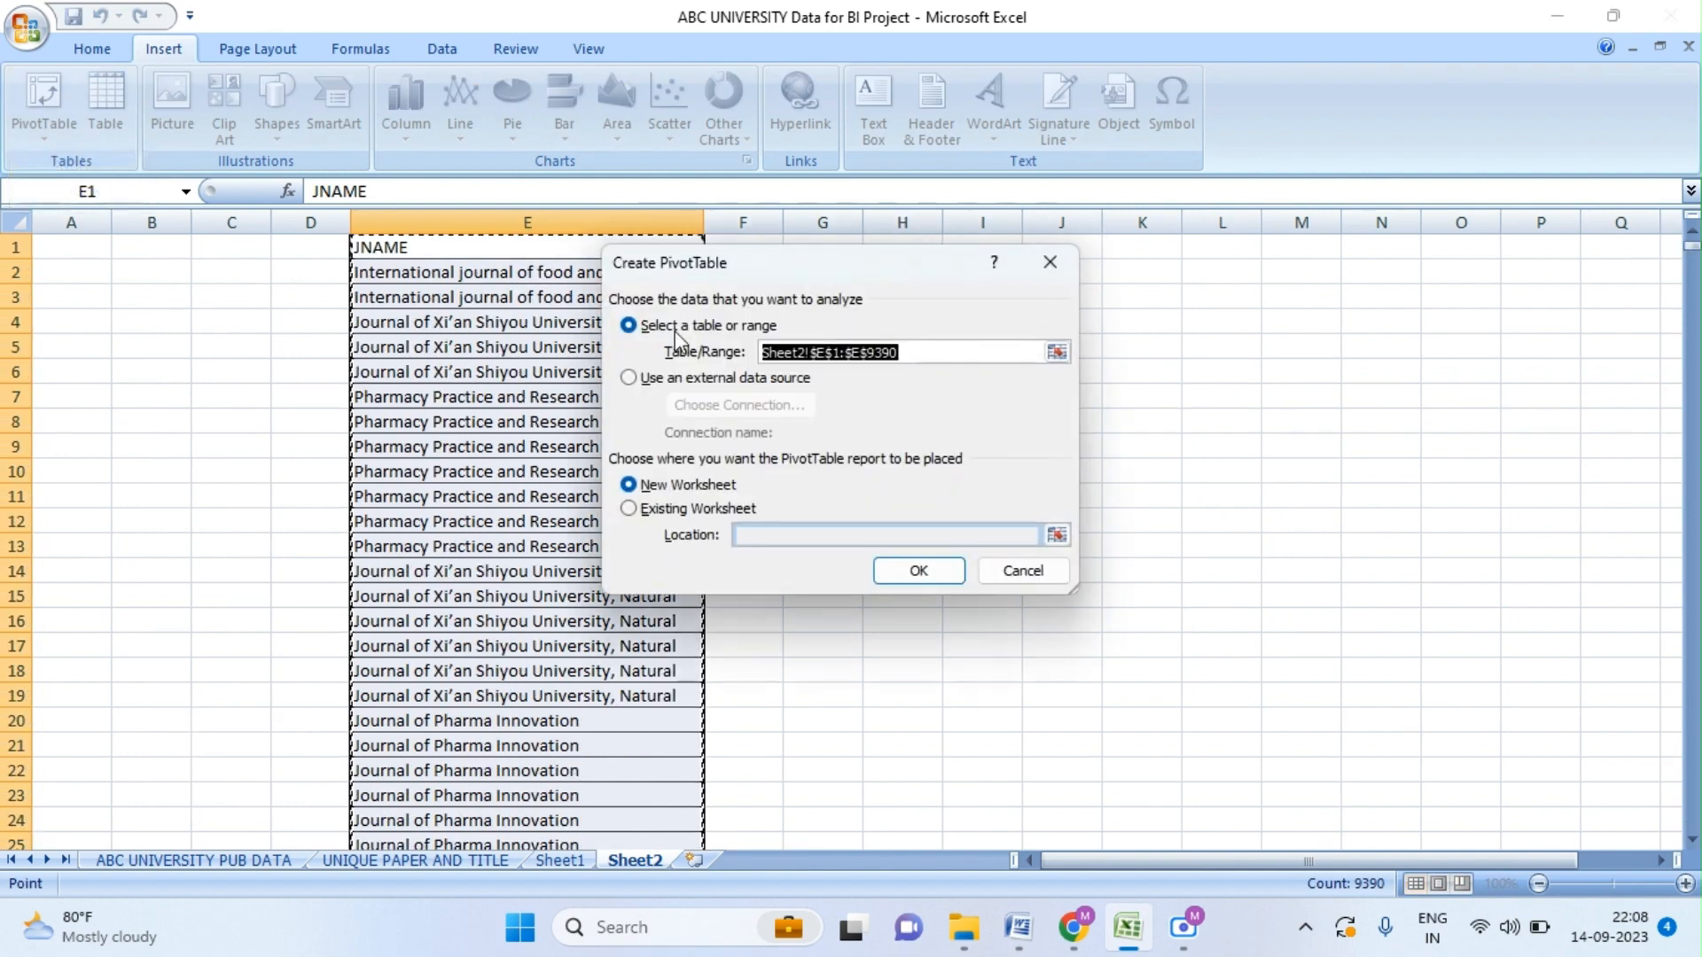
left_click(633, 512)
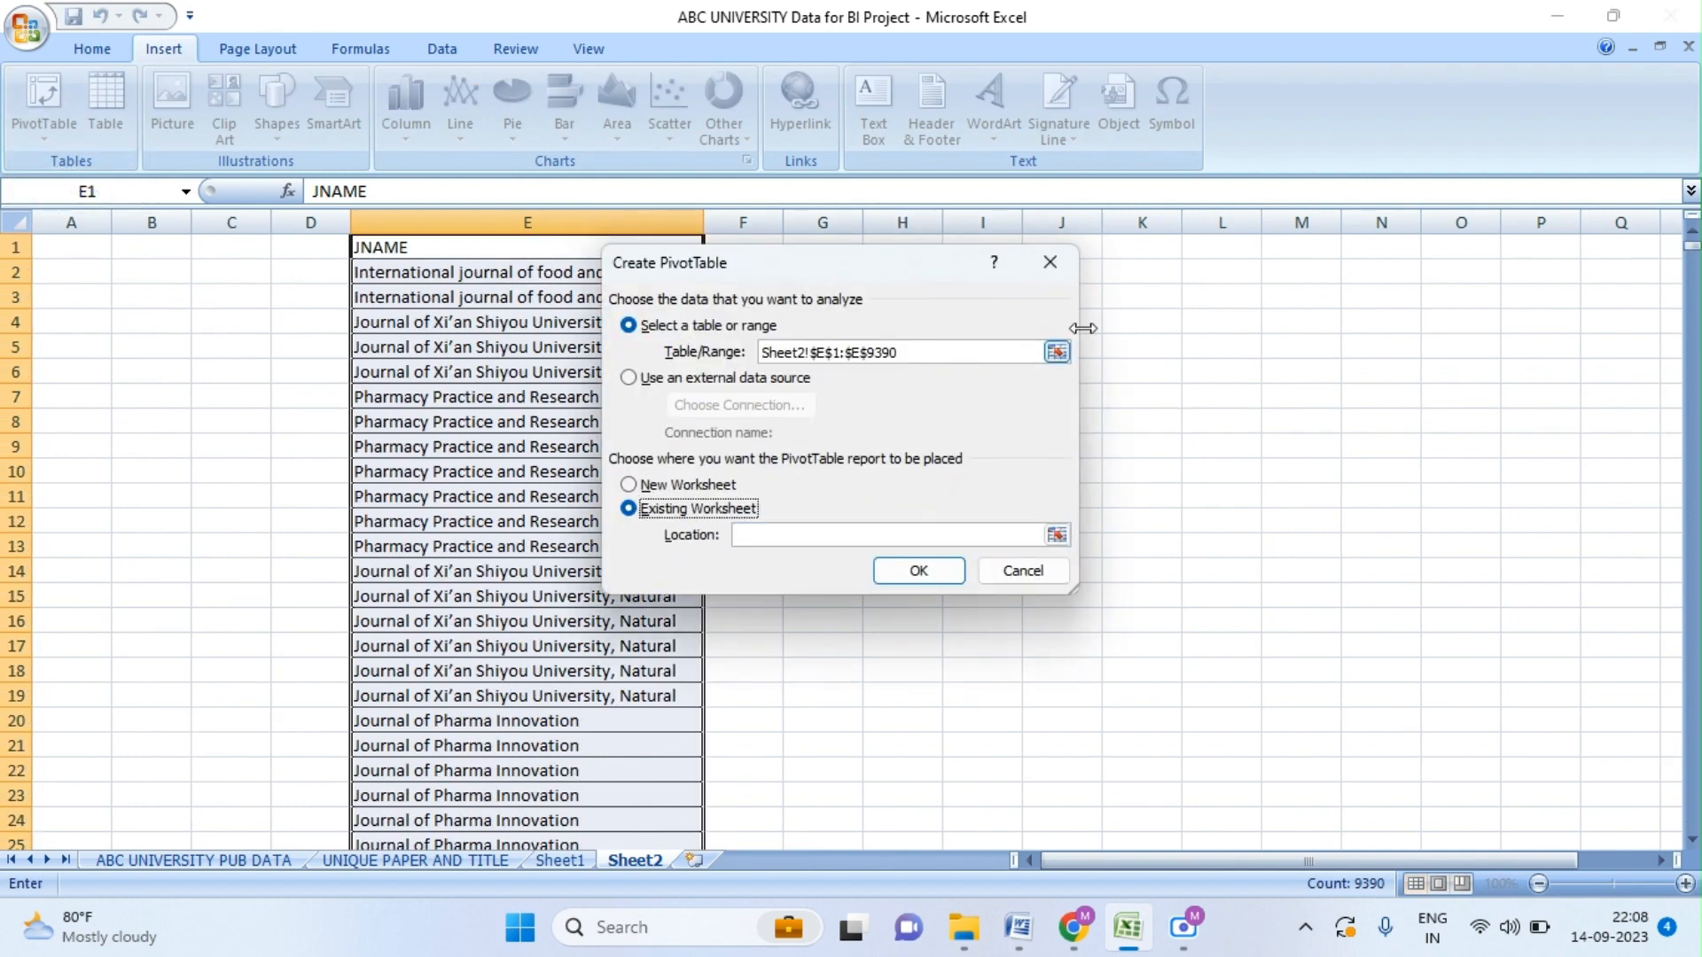
left_click(1144, 297)
left_click(918, 572)
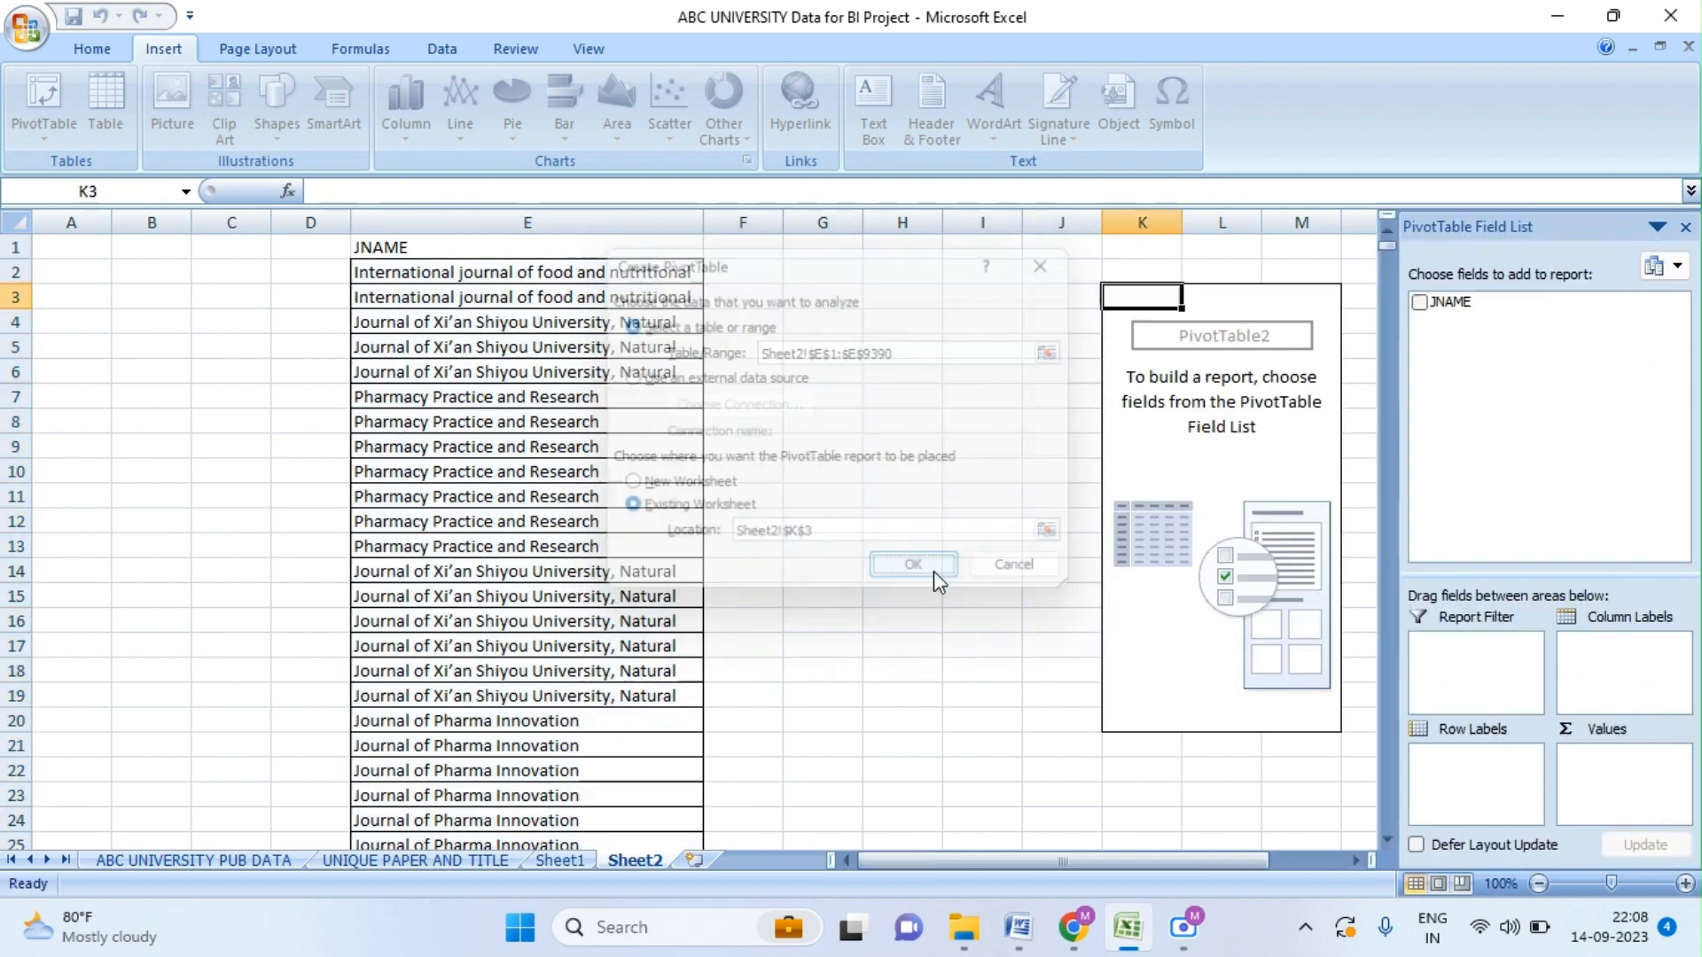
left_click_drag(1442, 302, 1454, 775)
left_click_drag(1454, 302, 1640, 780)
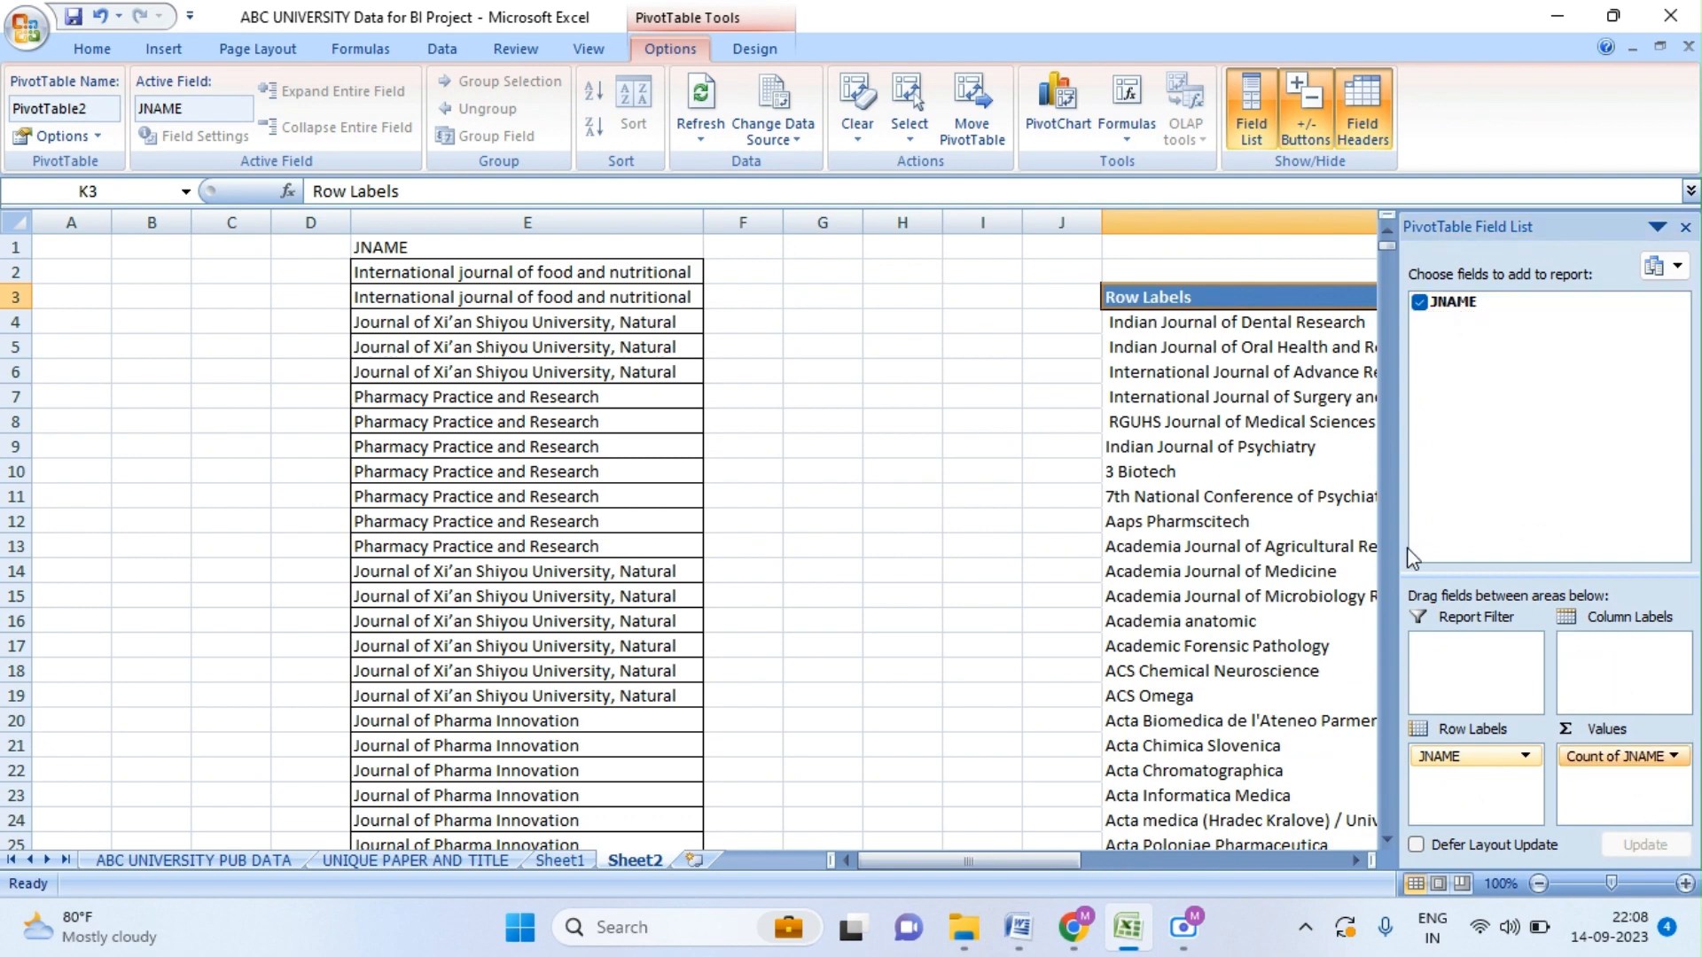
- Examine the journal names and their counts in the first rows of the PivotTable, down to row 16
left_click(1187, 328)
key("Right")
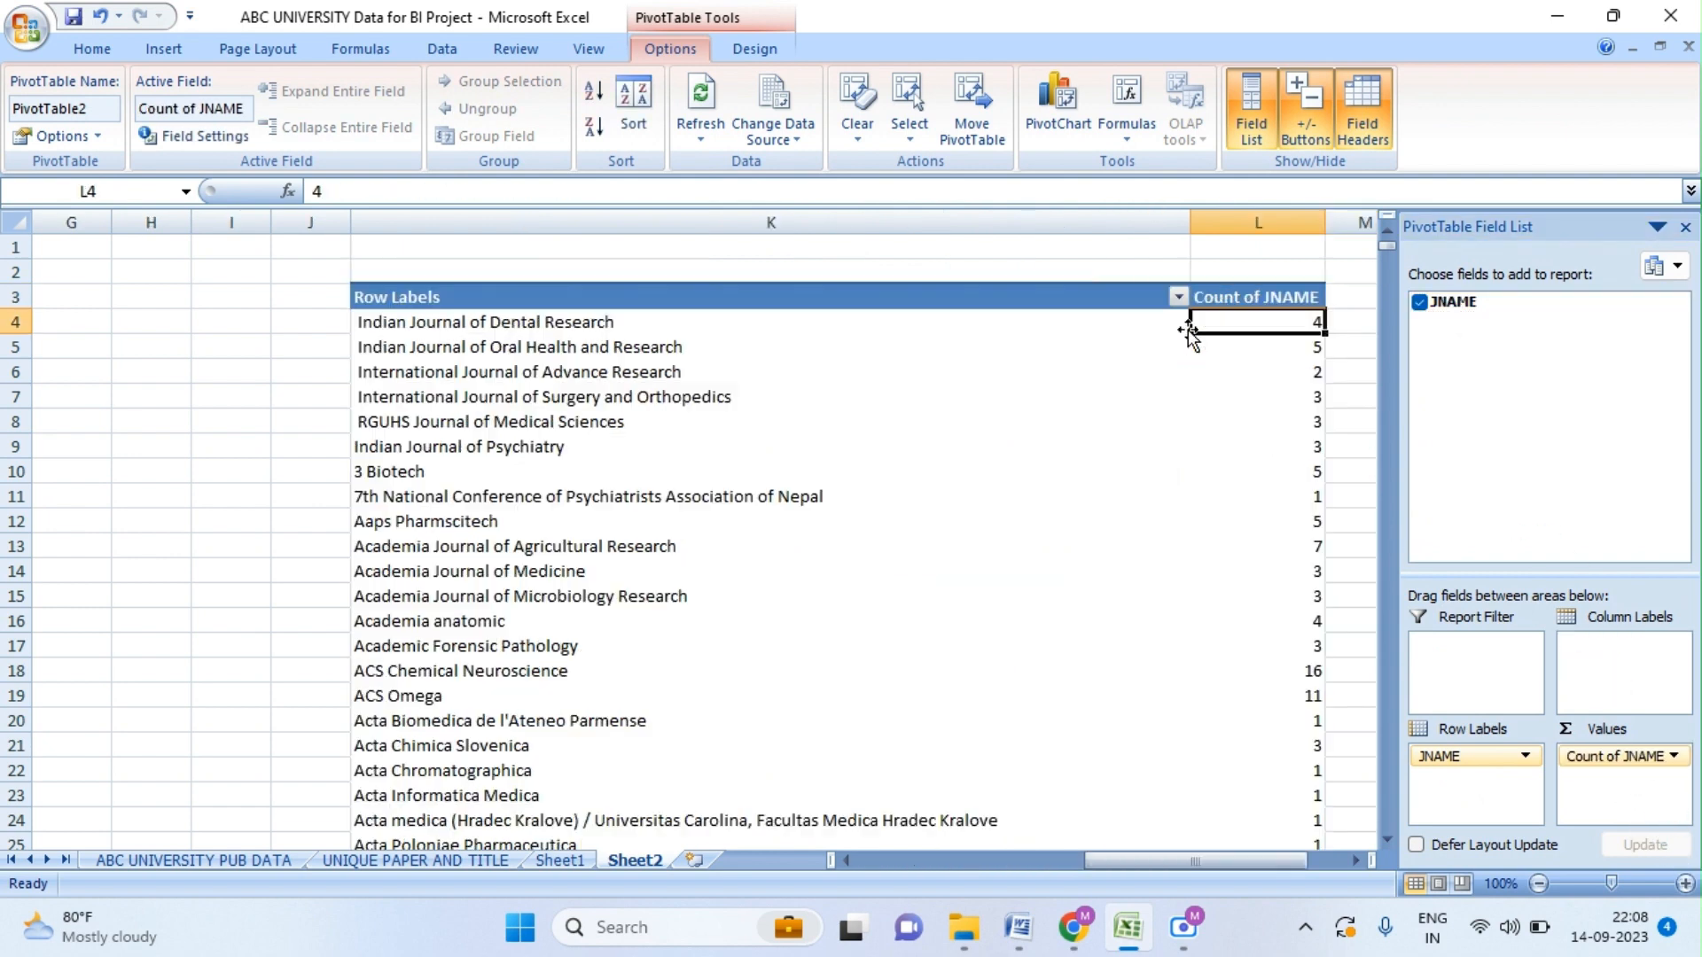
left_click(616, 328)
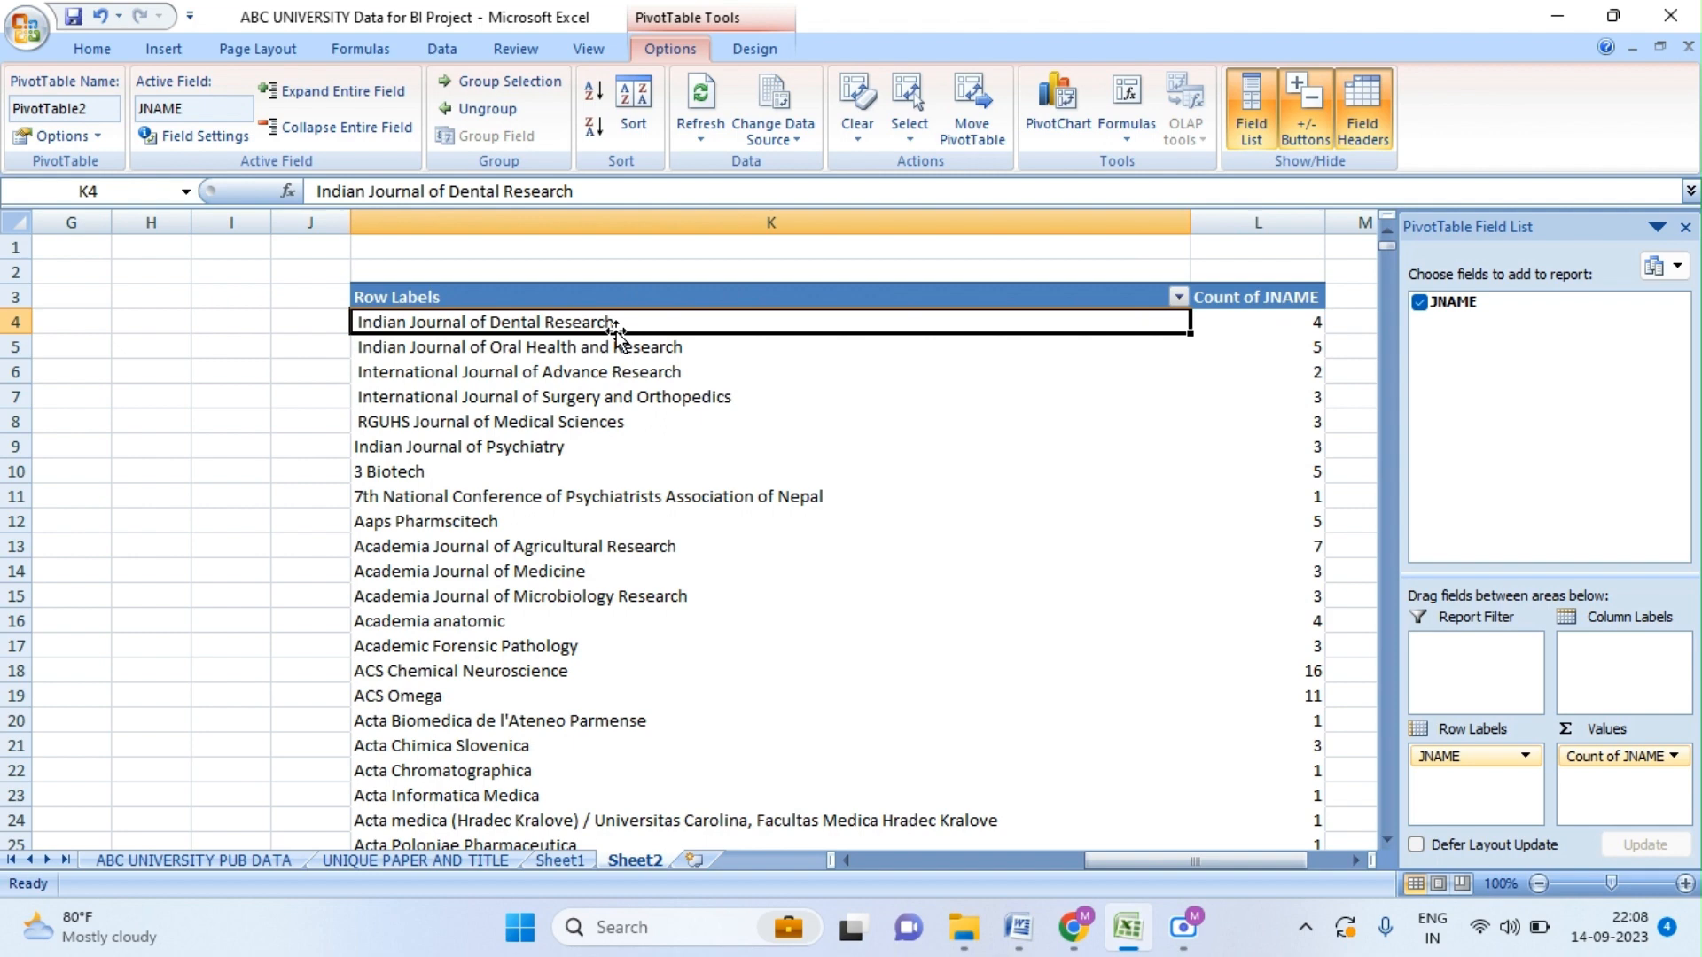
key("Right")
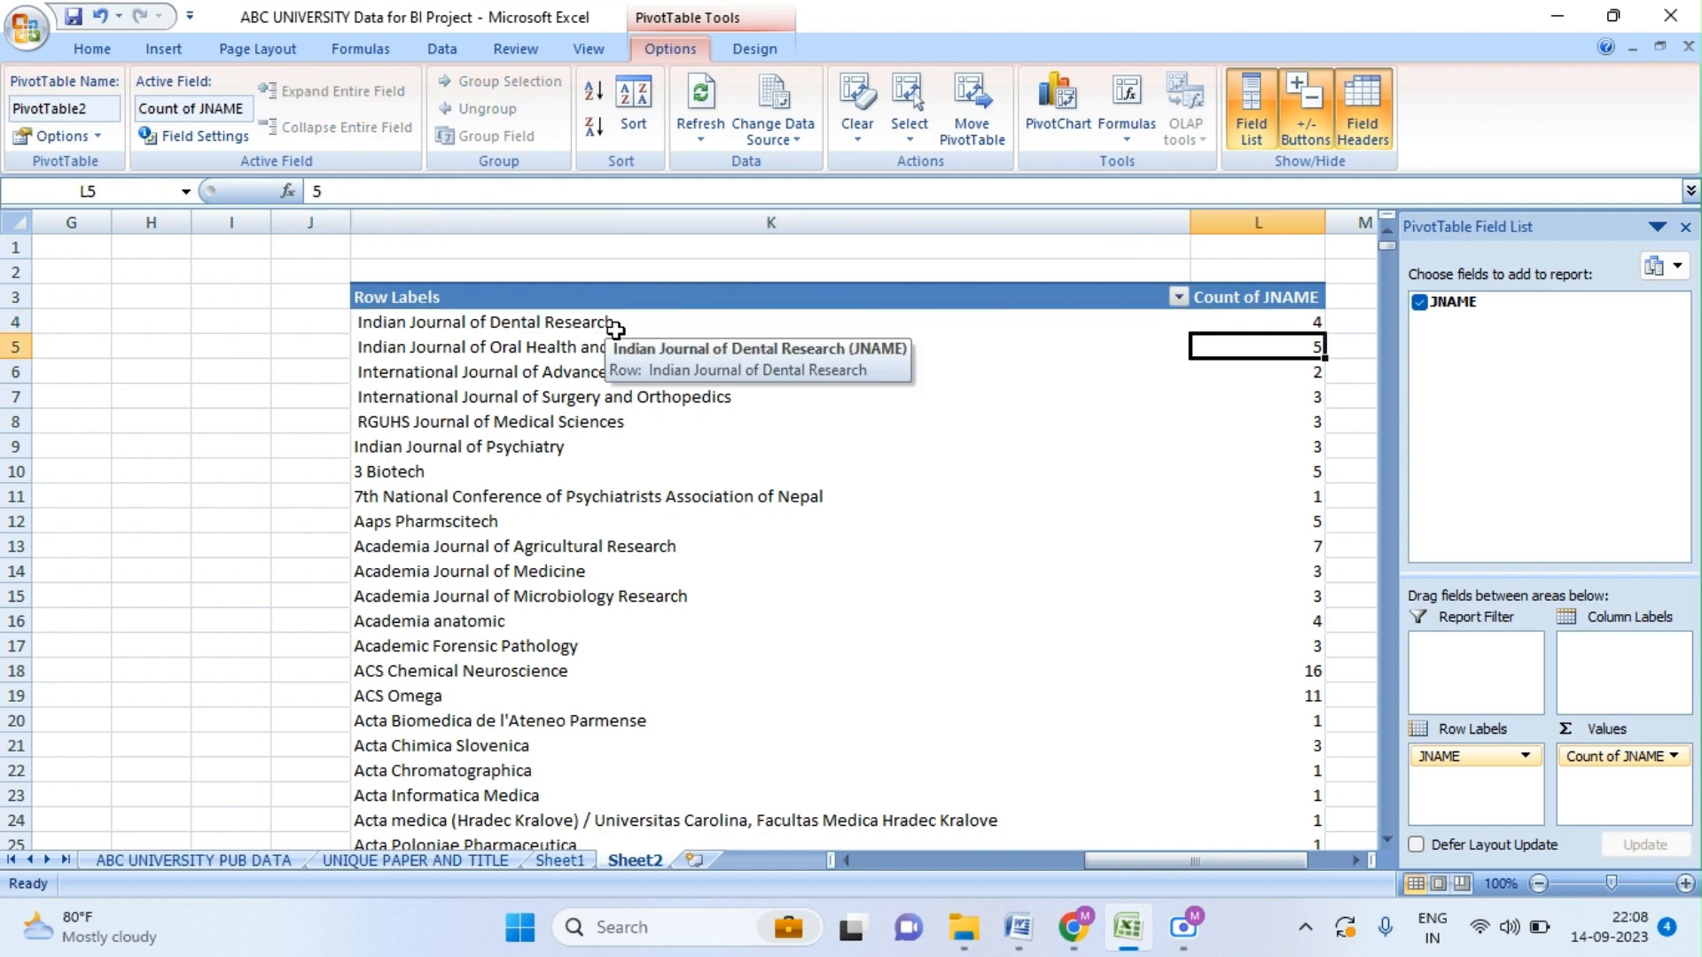
left_click(619, 339)
key("Down")
key("Down")
key("Down")
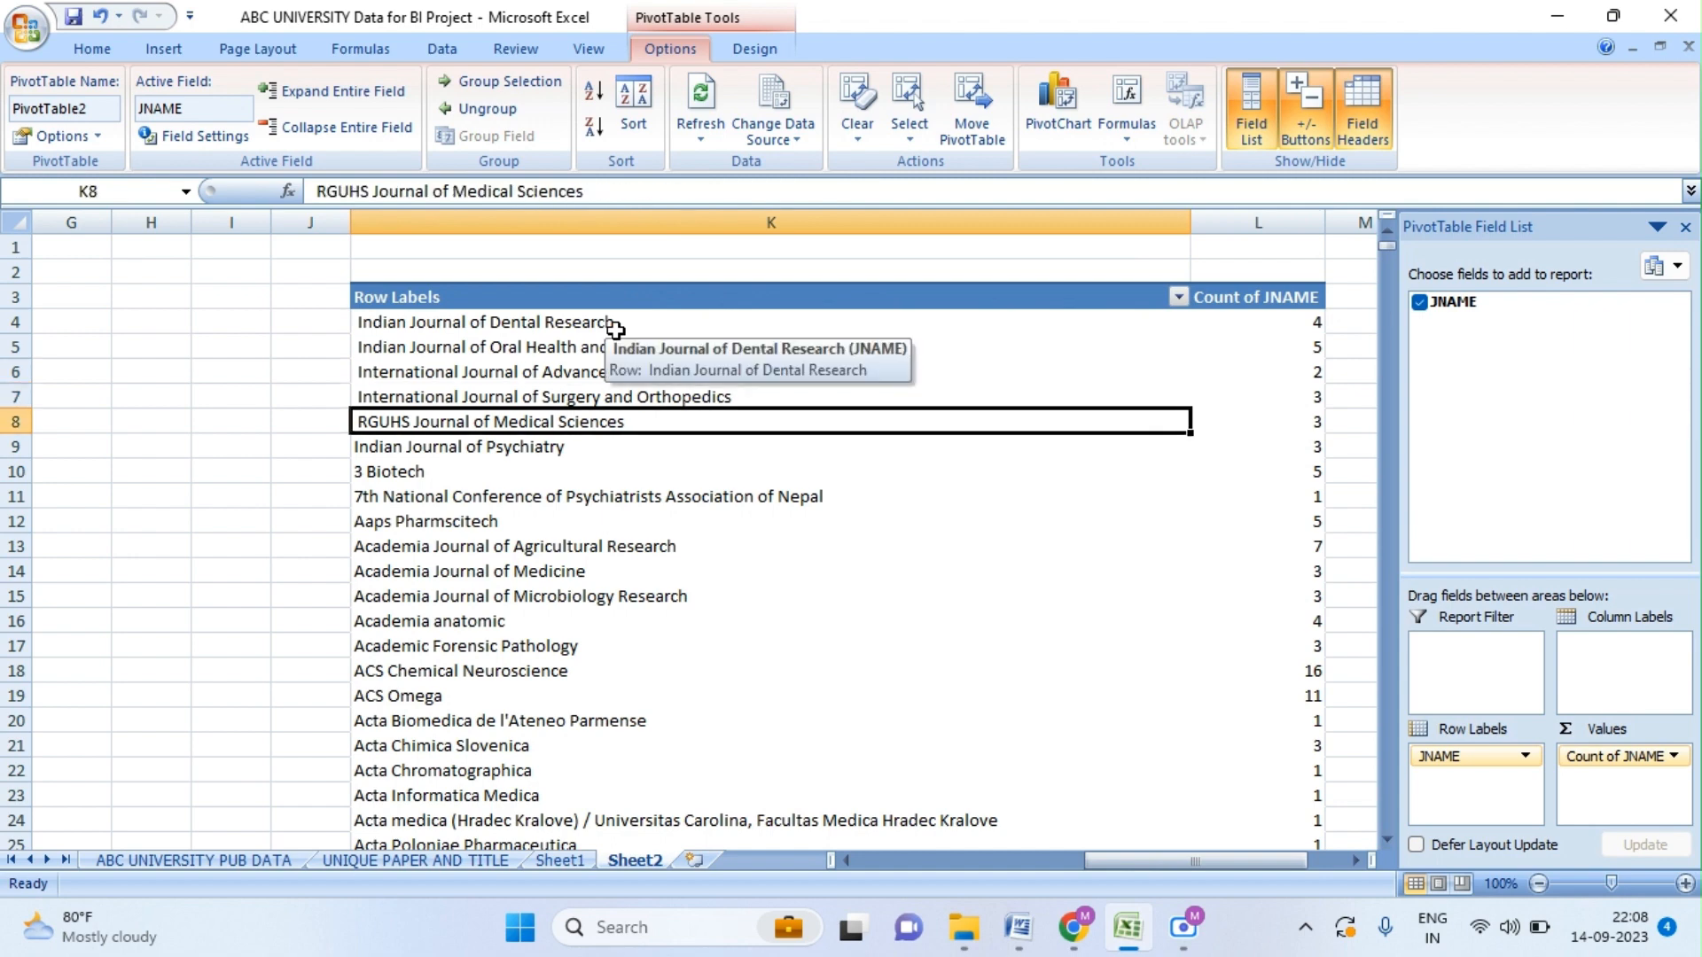
key("Down")
key("Down")
key("Down")
key("Down")
key("Down")
key("Down")
key("Down")
key("Down")
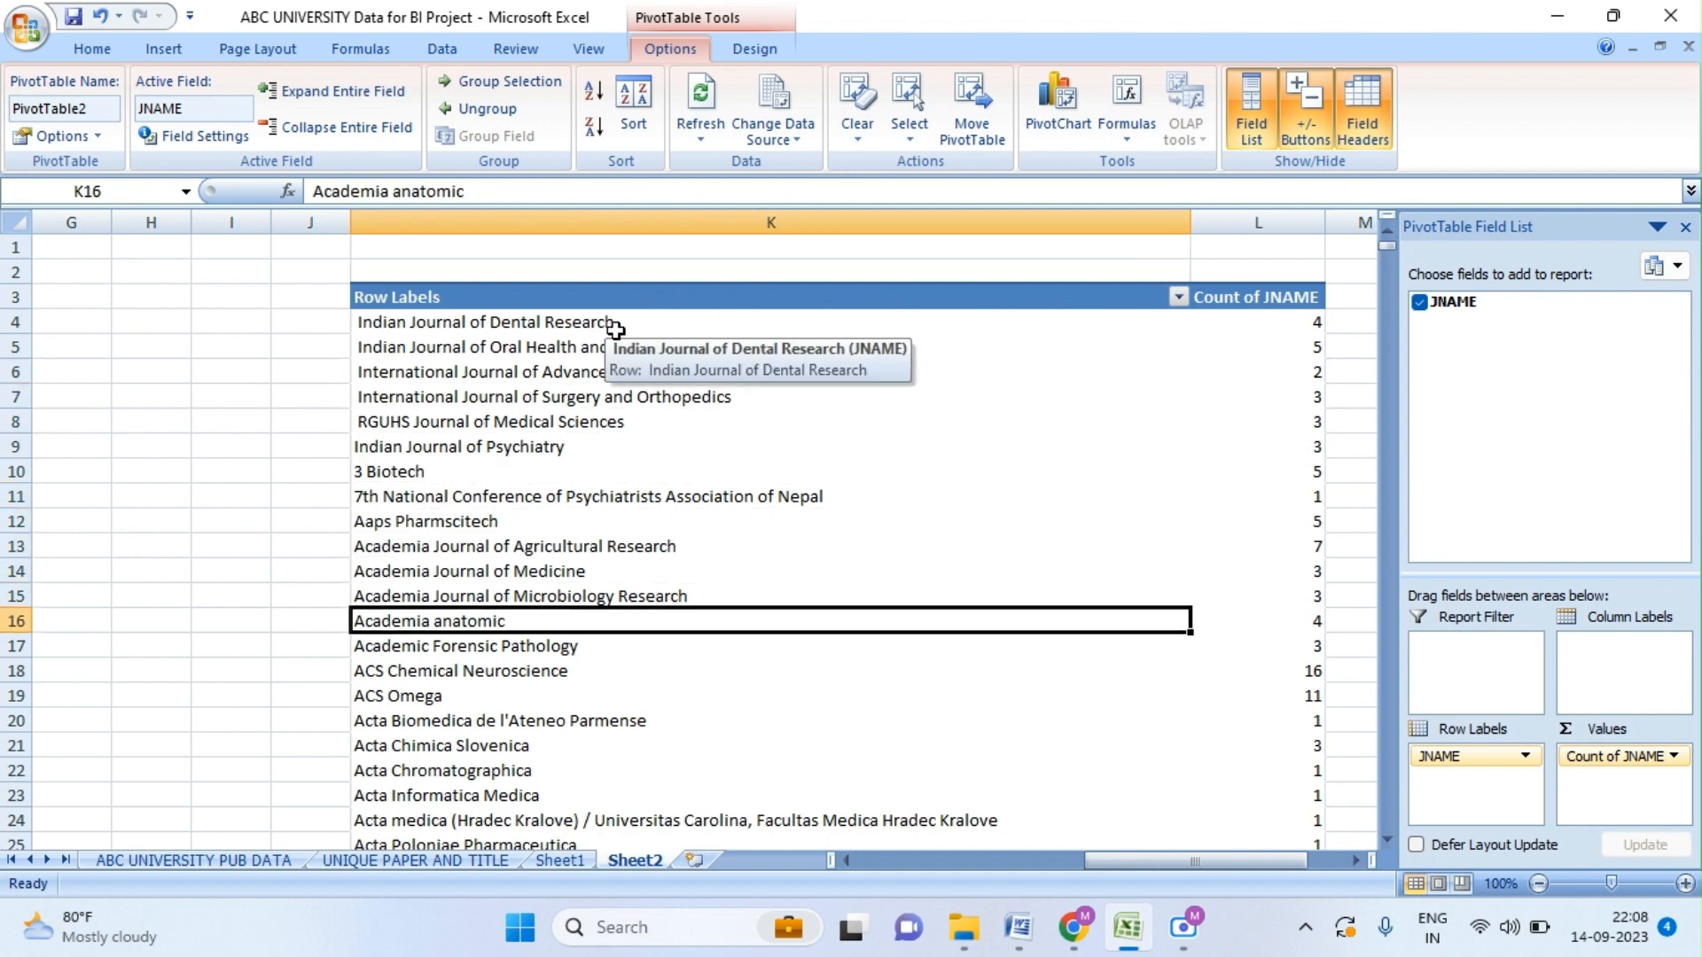
key("Up")
key("Up")
key("Up")
key("Up")
key("Up")
key("Up")
key("Up")
key("Up")
key("Up")
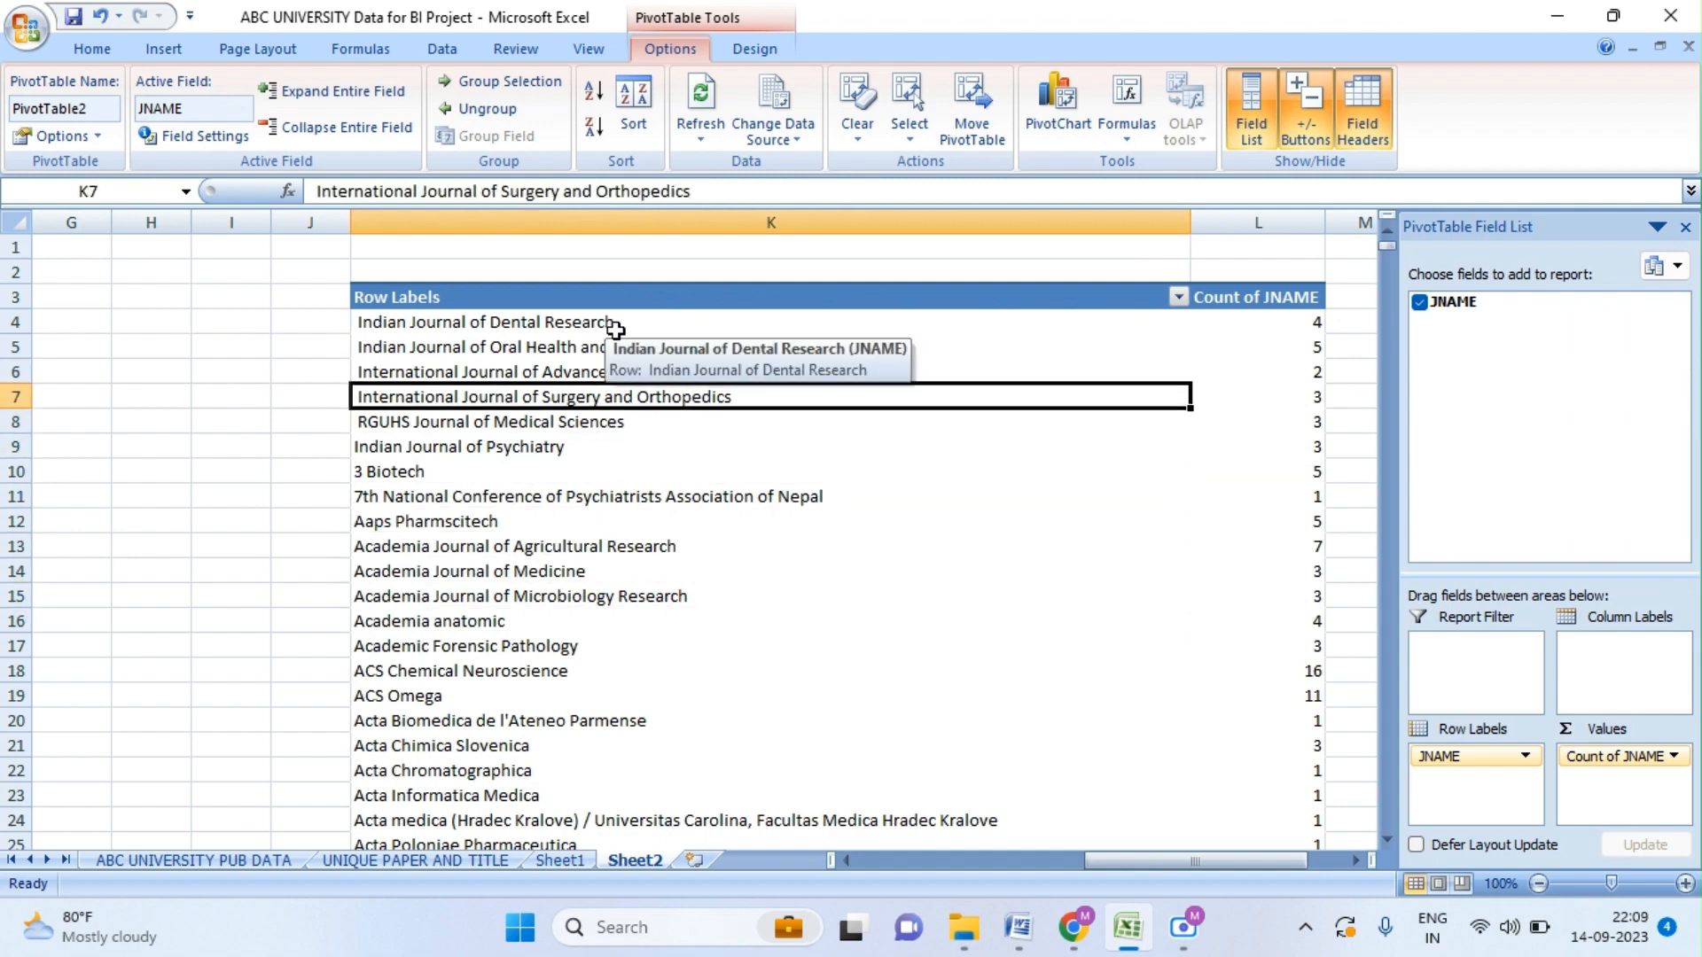
- Remove the leading space from the row label "International Journal of Surgery and Orthopedics" in K7
left_click(325, 195)
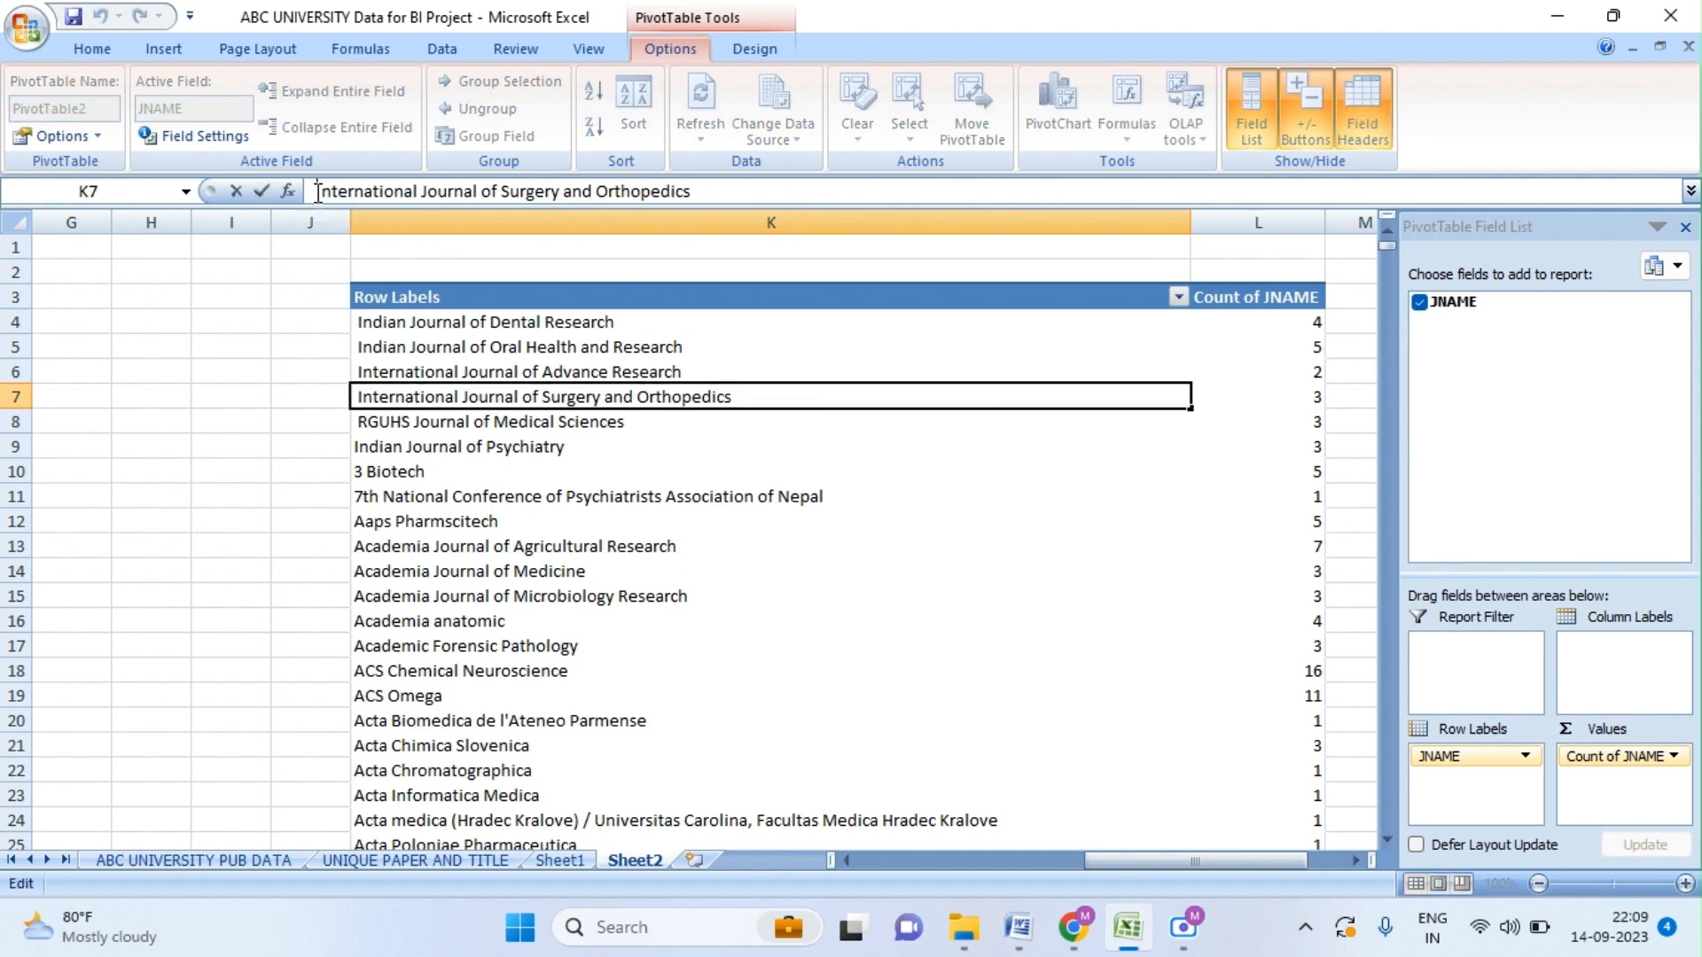
key("BackSpace")
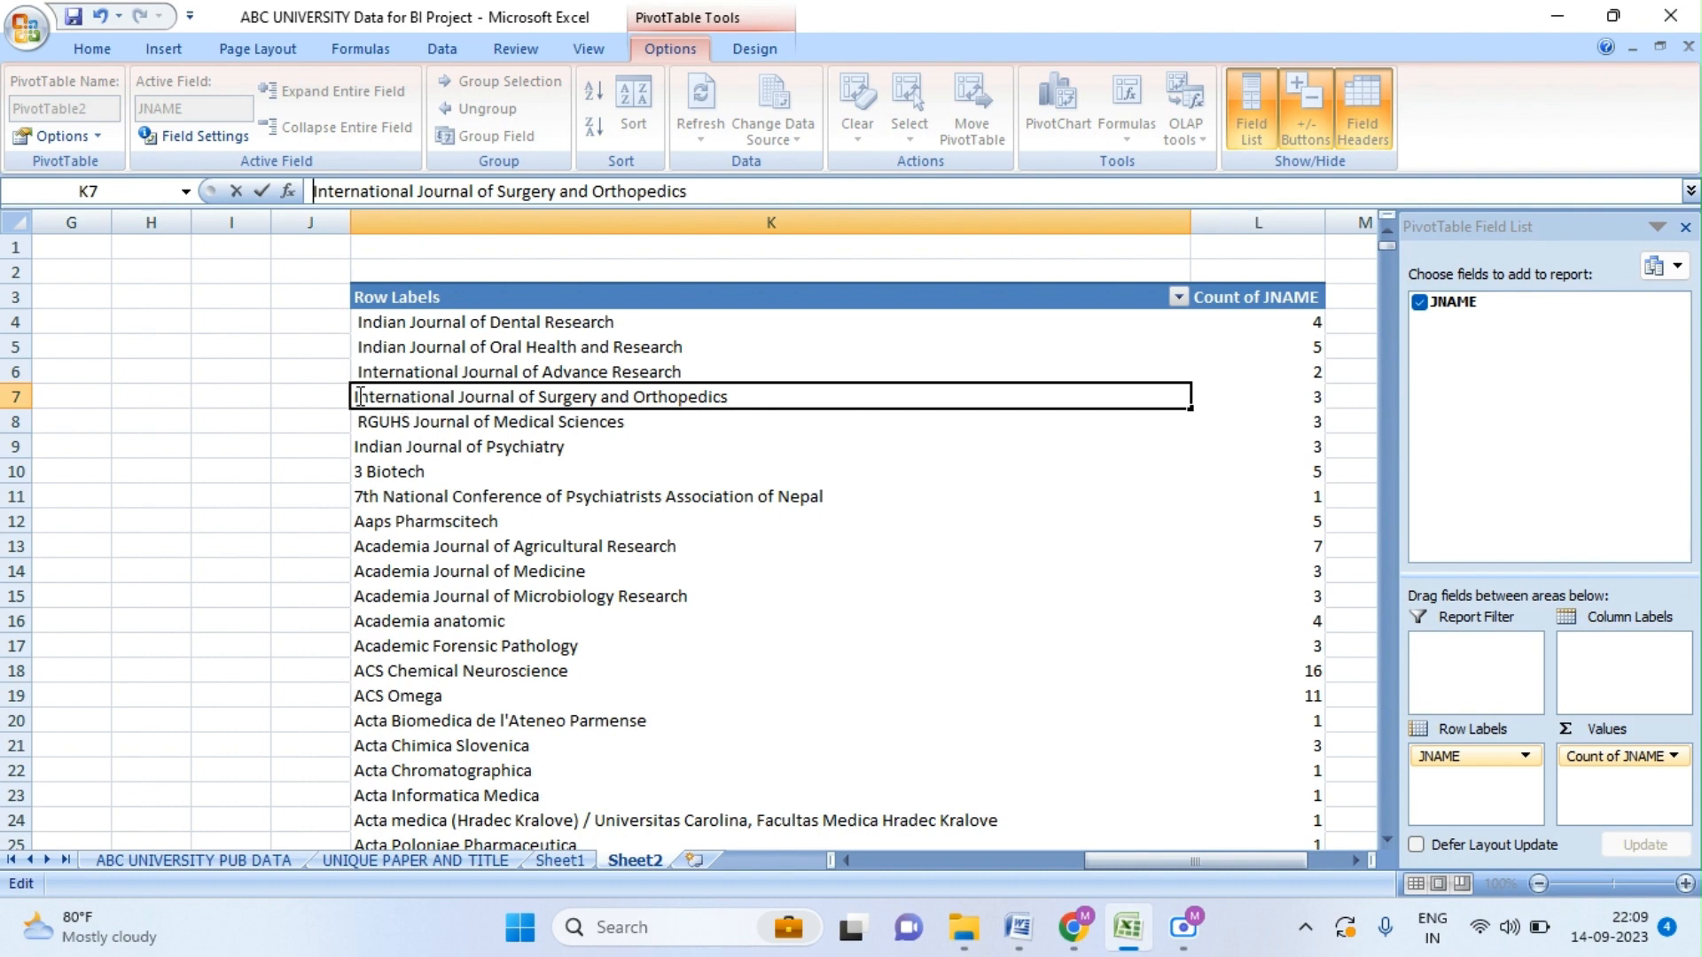
left_click(1285, 399)
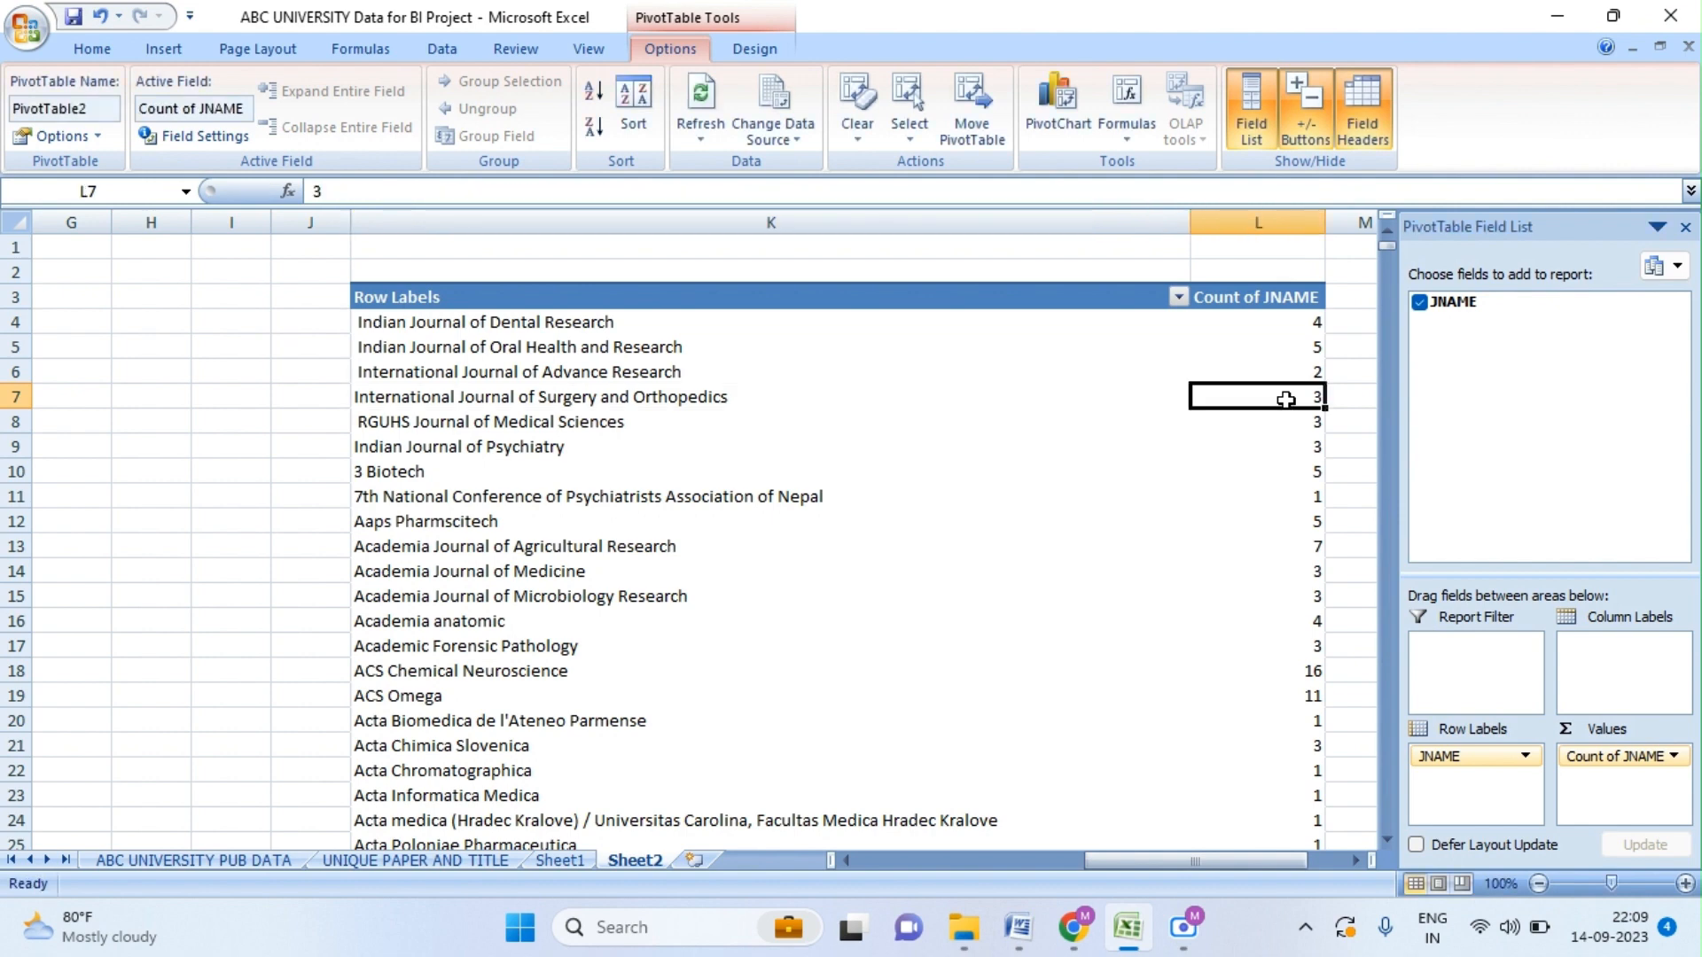
left_click(585, 404)
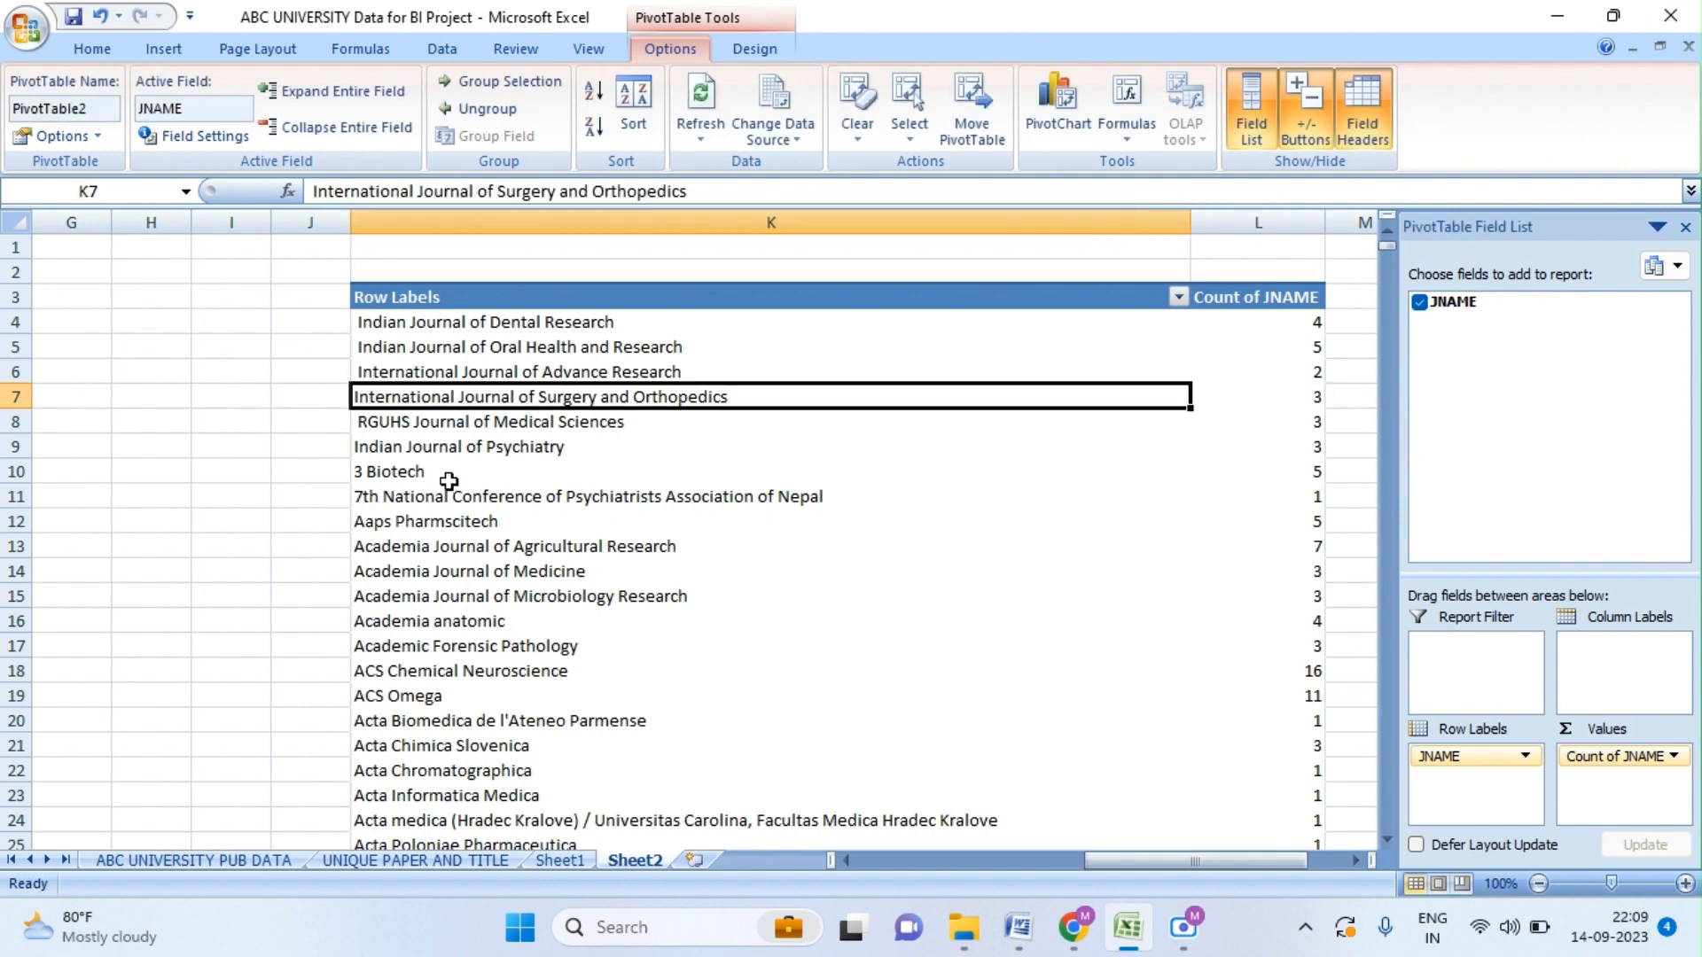
- Review the PivotTable's journal names down to row 72 for inconsistently written entries
left_click(452, 558)
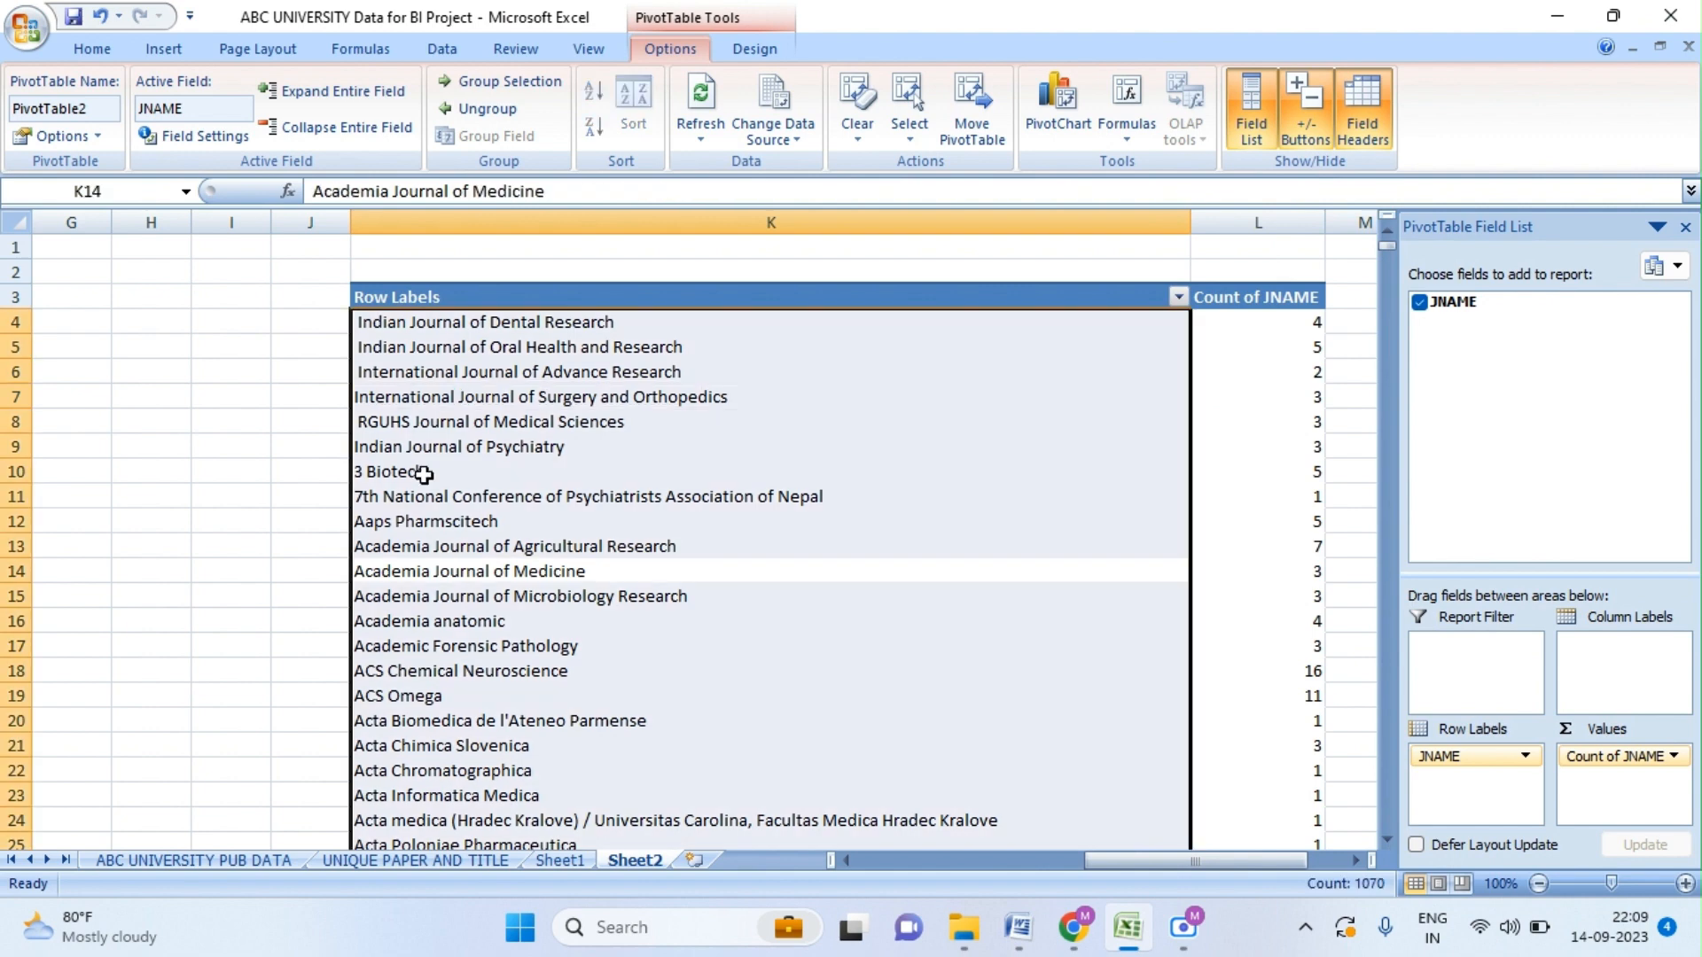
left_click(407, 364)
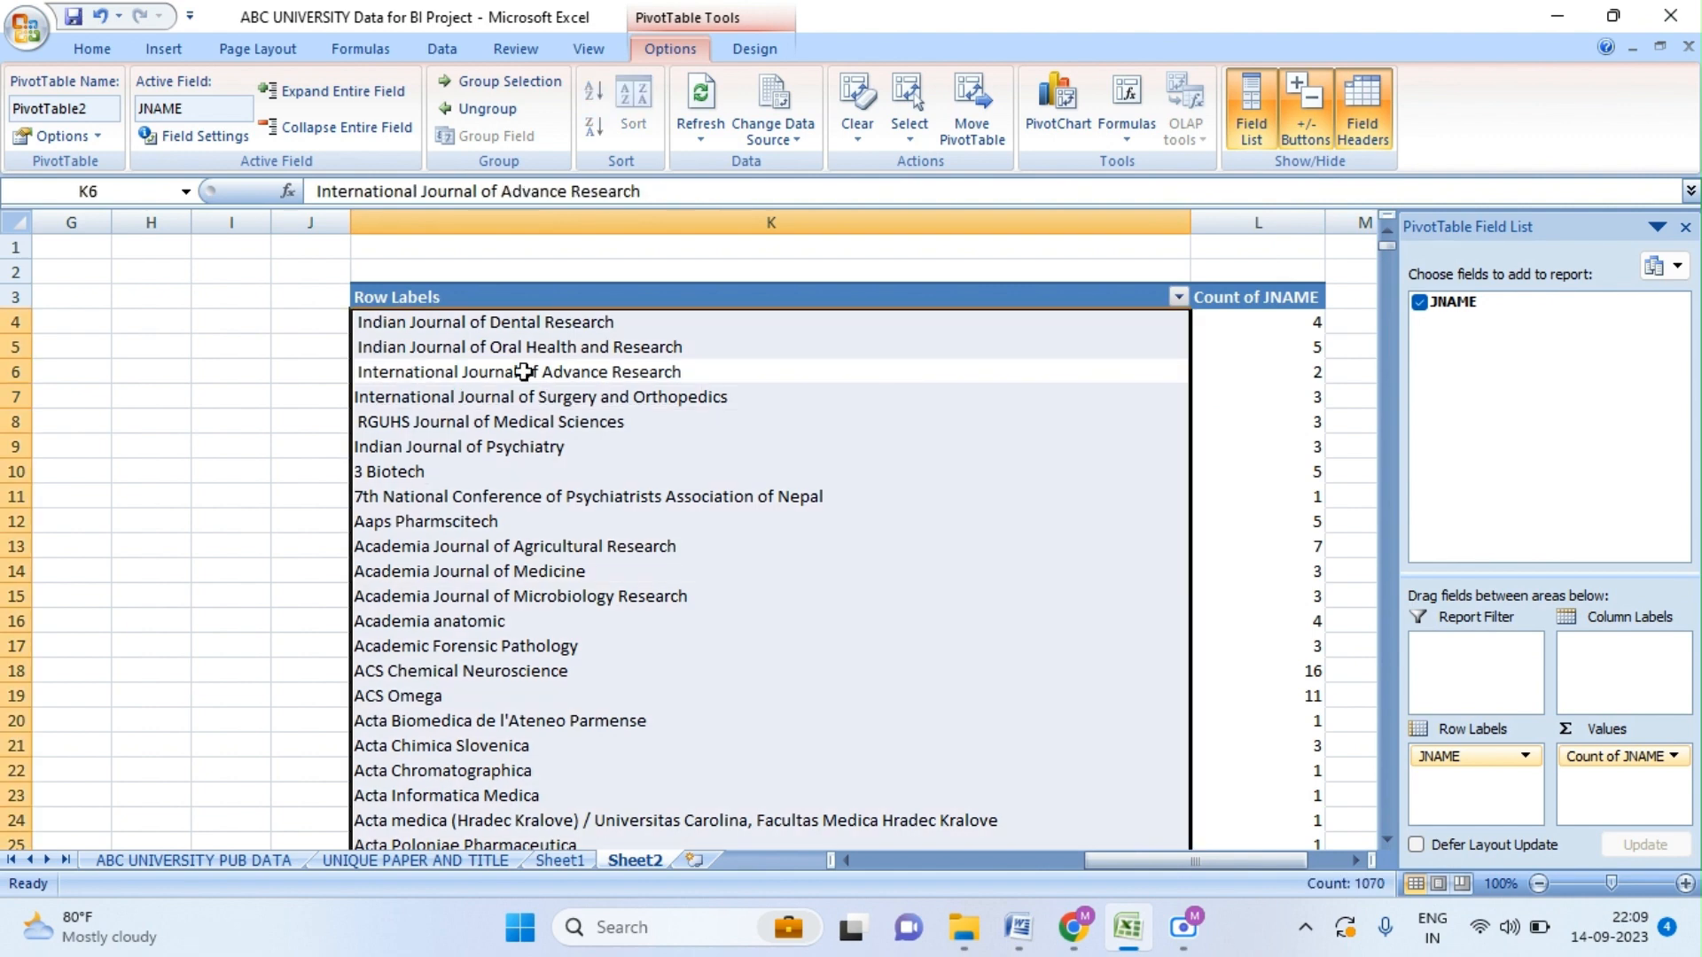
left_click(588, 530)
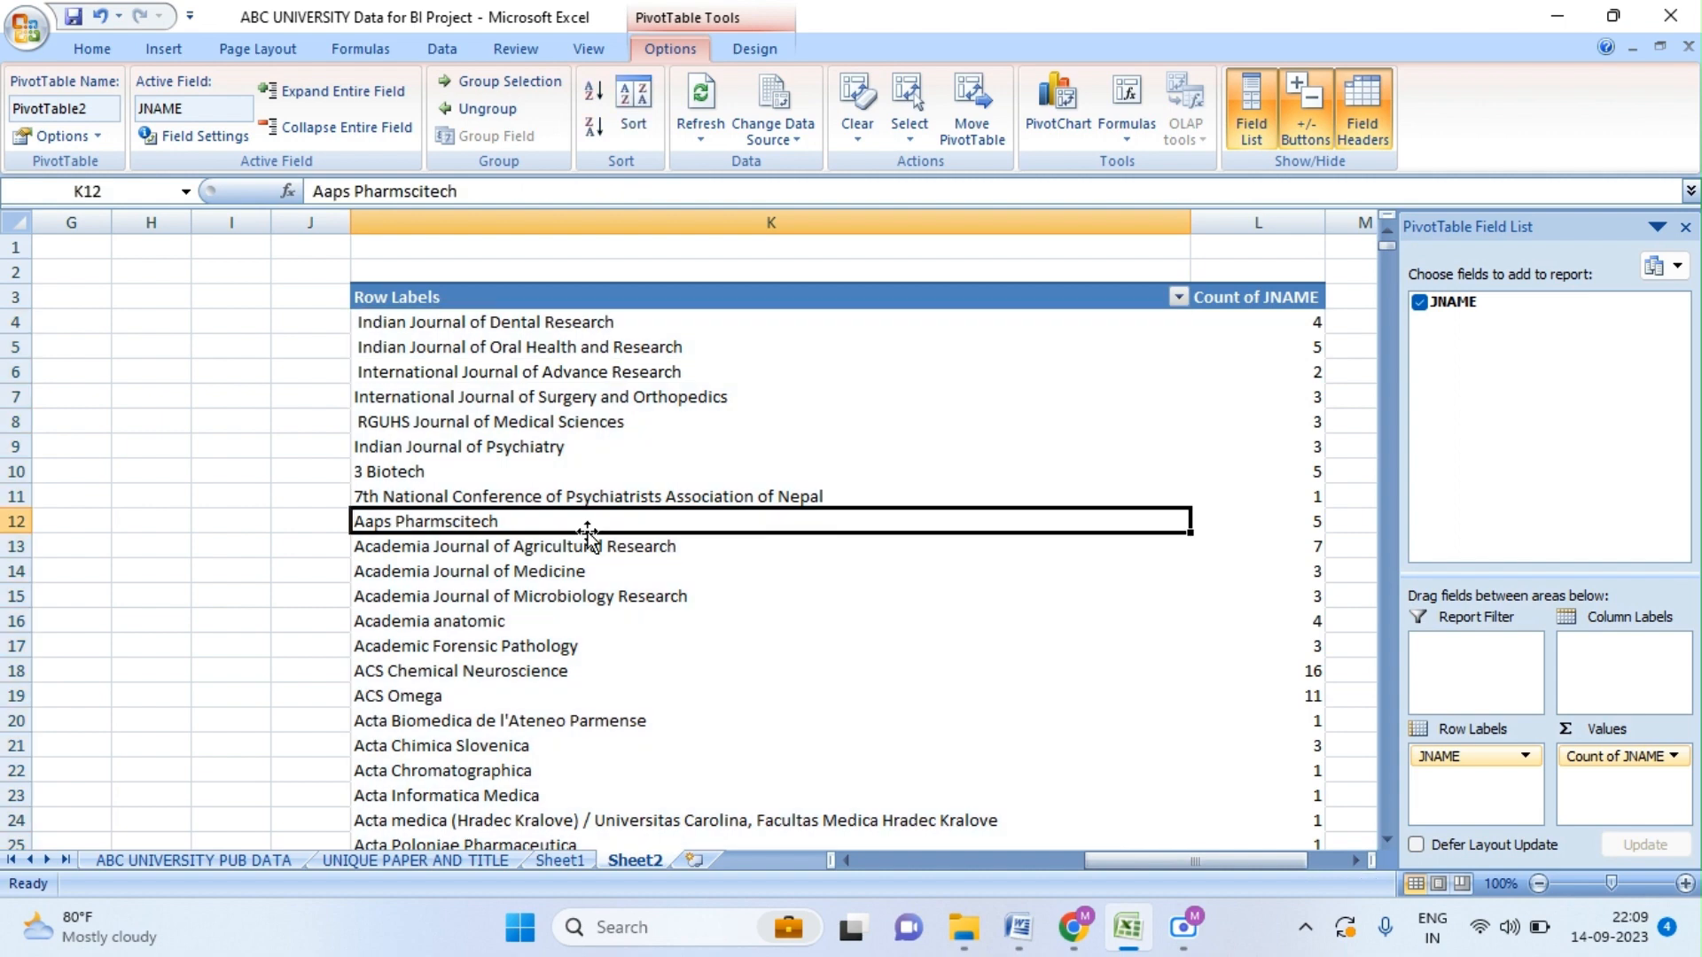
key("Down")
key("Down")
key("Down")
key("Down")
key("Down")
key("Down")
key("Down")
key("Down")
key("Down")
key("Down")
key("Down")
key("Down")
key("Down")
key("Down")
key("Down")
key("Down")
key("Down")
key("Down")
key("Down")
key("Down")
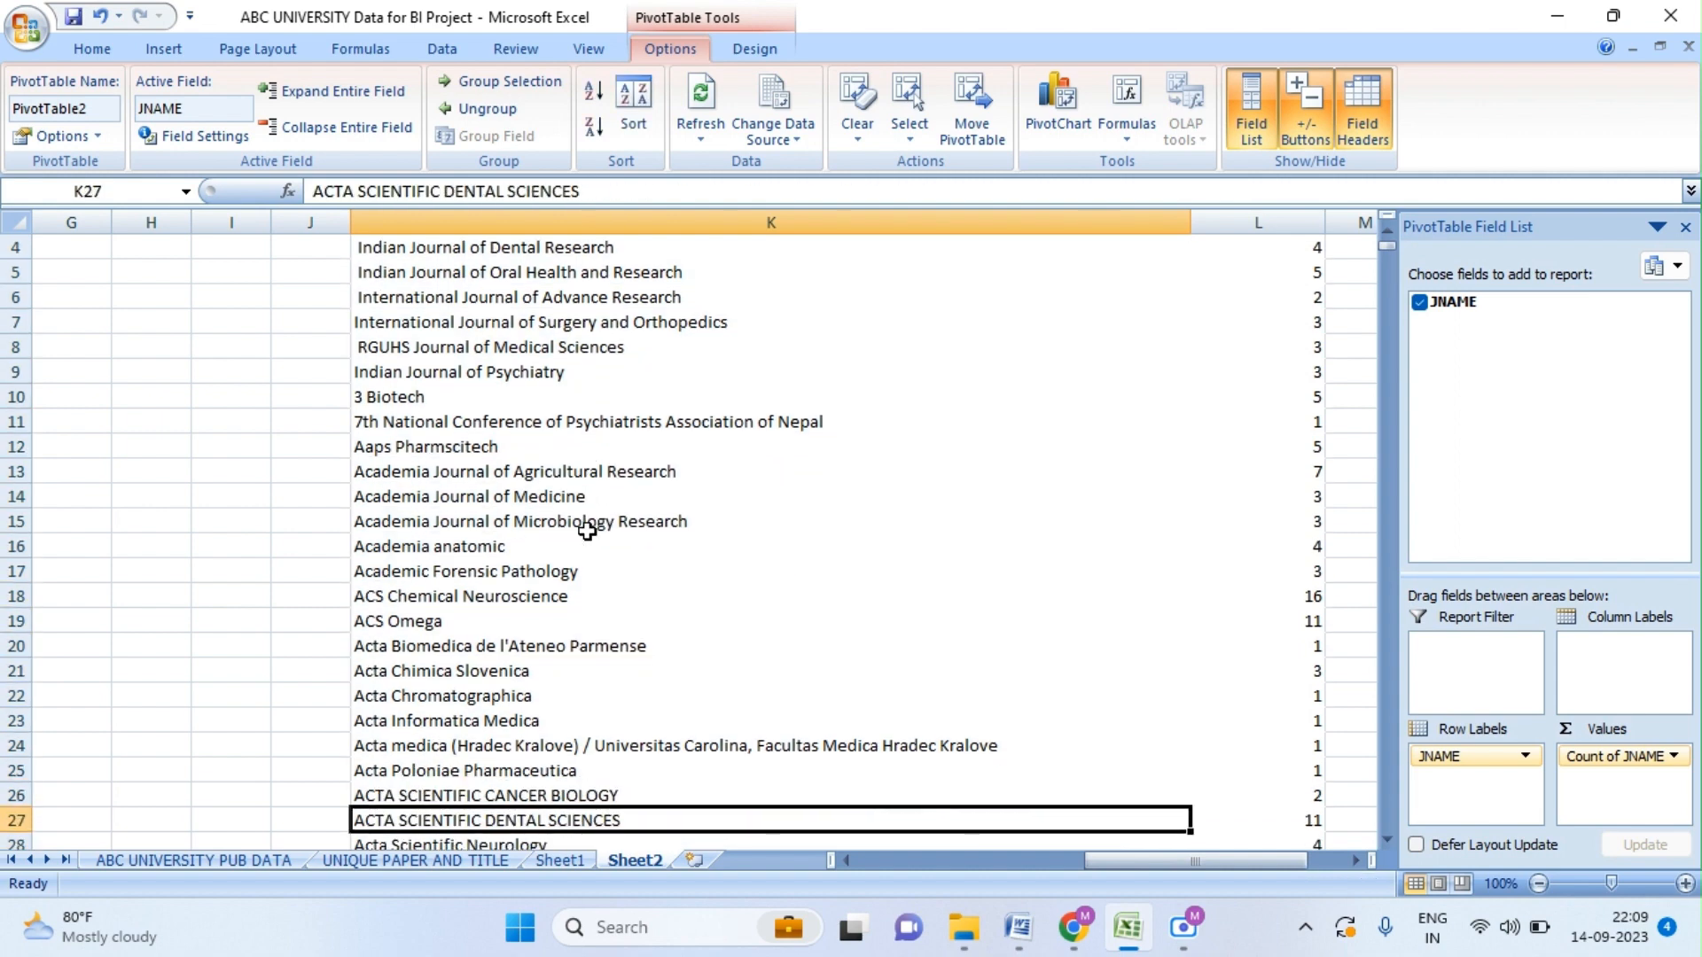
key("Up")
key("Up")
key("Up")
key("Up")
key("Up")
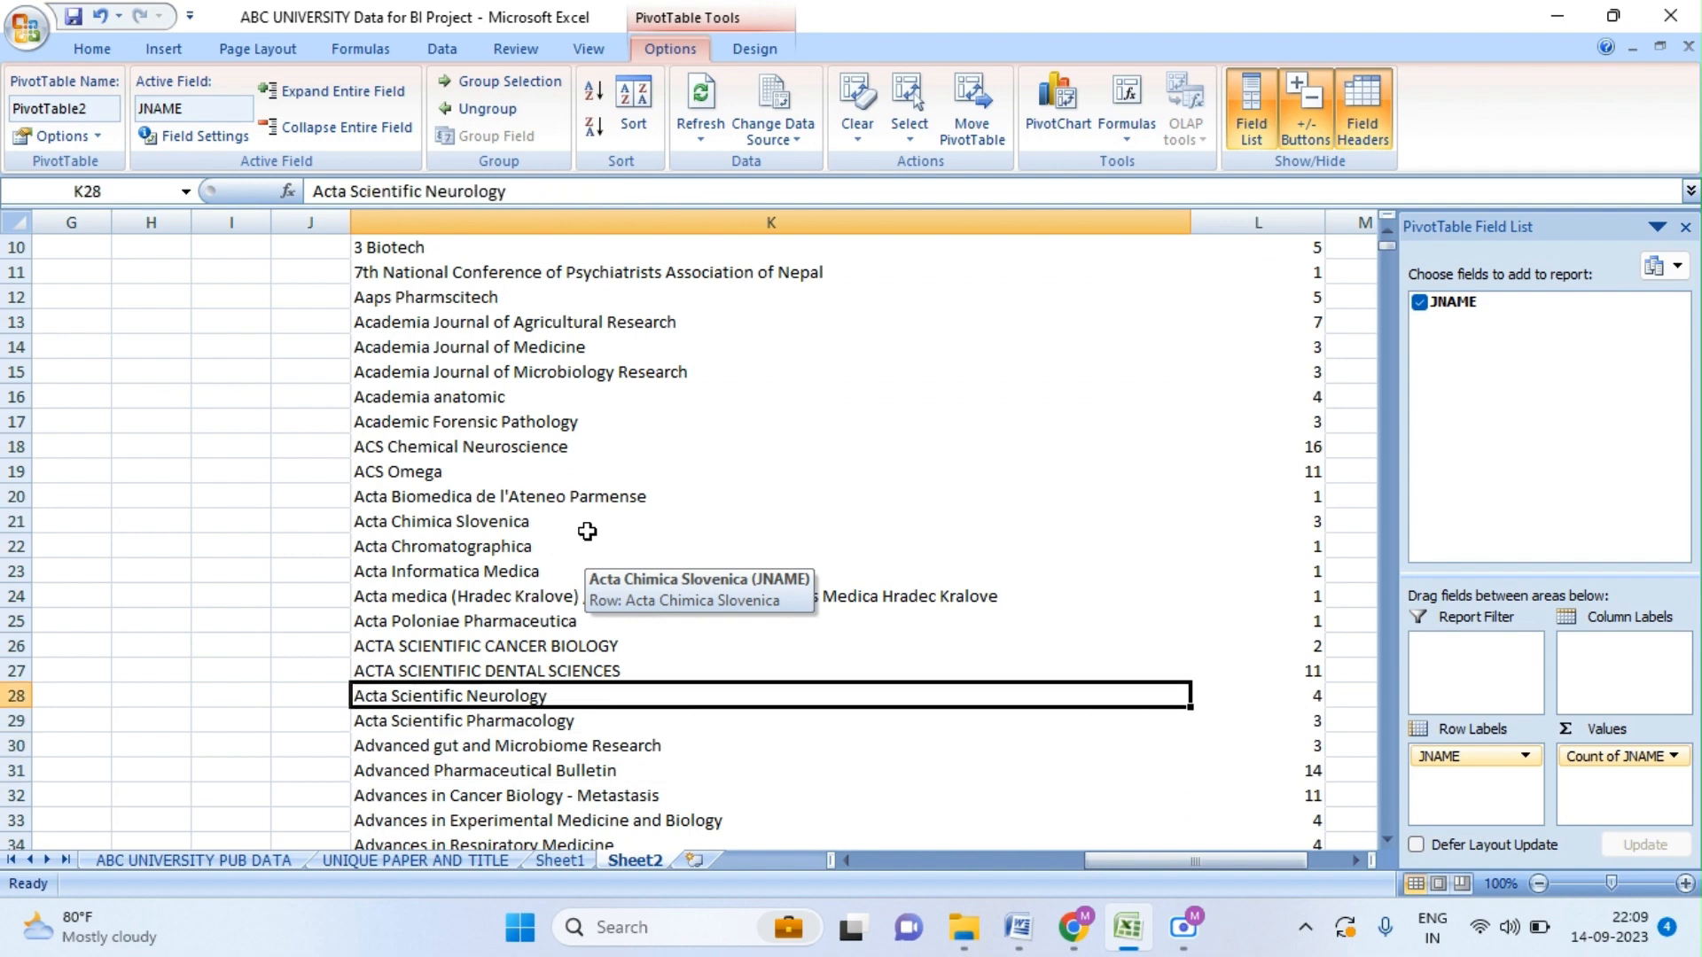
key("Down")
key("Down")
key("Down")
key("Down")
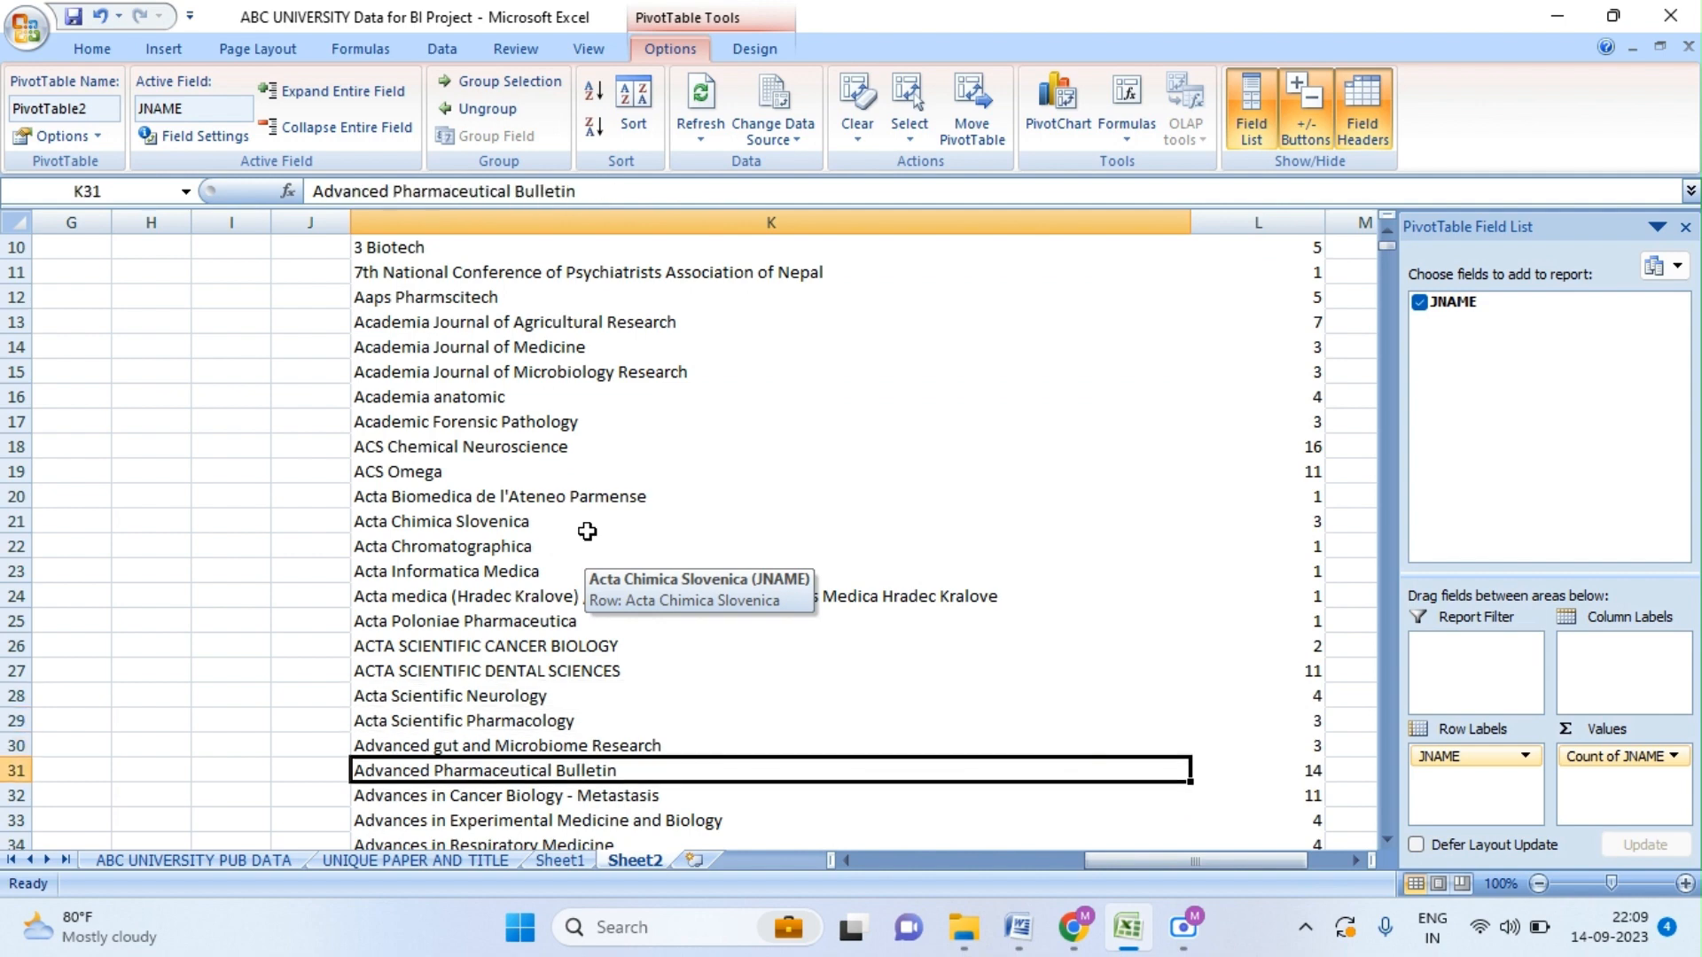
key("Down")
key("Down")
key("Down")
key("Down")
key("Down")
key("Down")
key("Down")
key("Down")
key("Down")
key("Down")
key("Down")
key("Down")
key("Down")
key("Down")
key("Down")
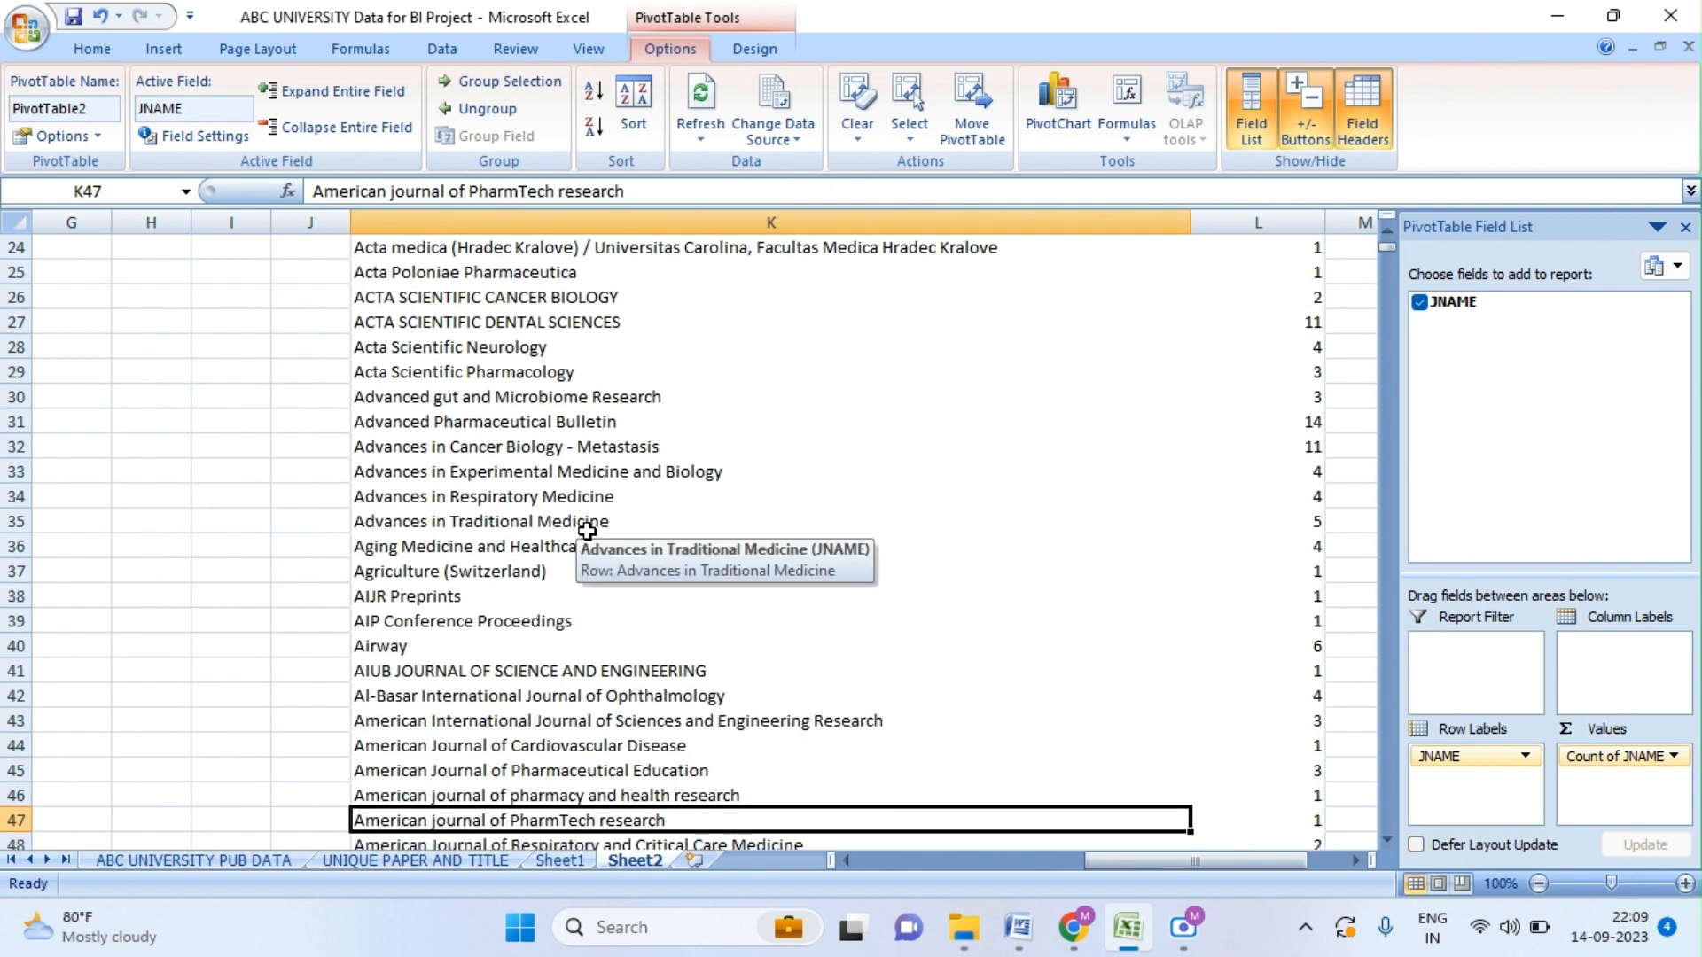
key("Down")
key("Down")
key("Down")
key("Down")
key("Down")
key("Down")
key("Down")
key("Down")
key("Down")
key("Down")
key("Down")
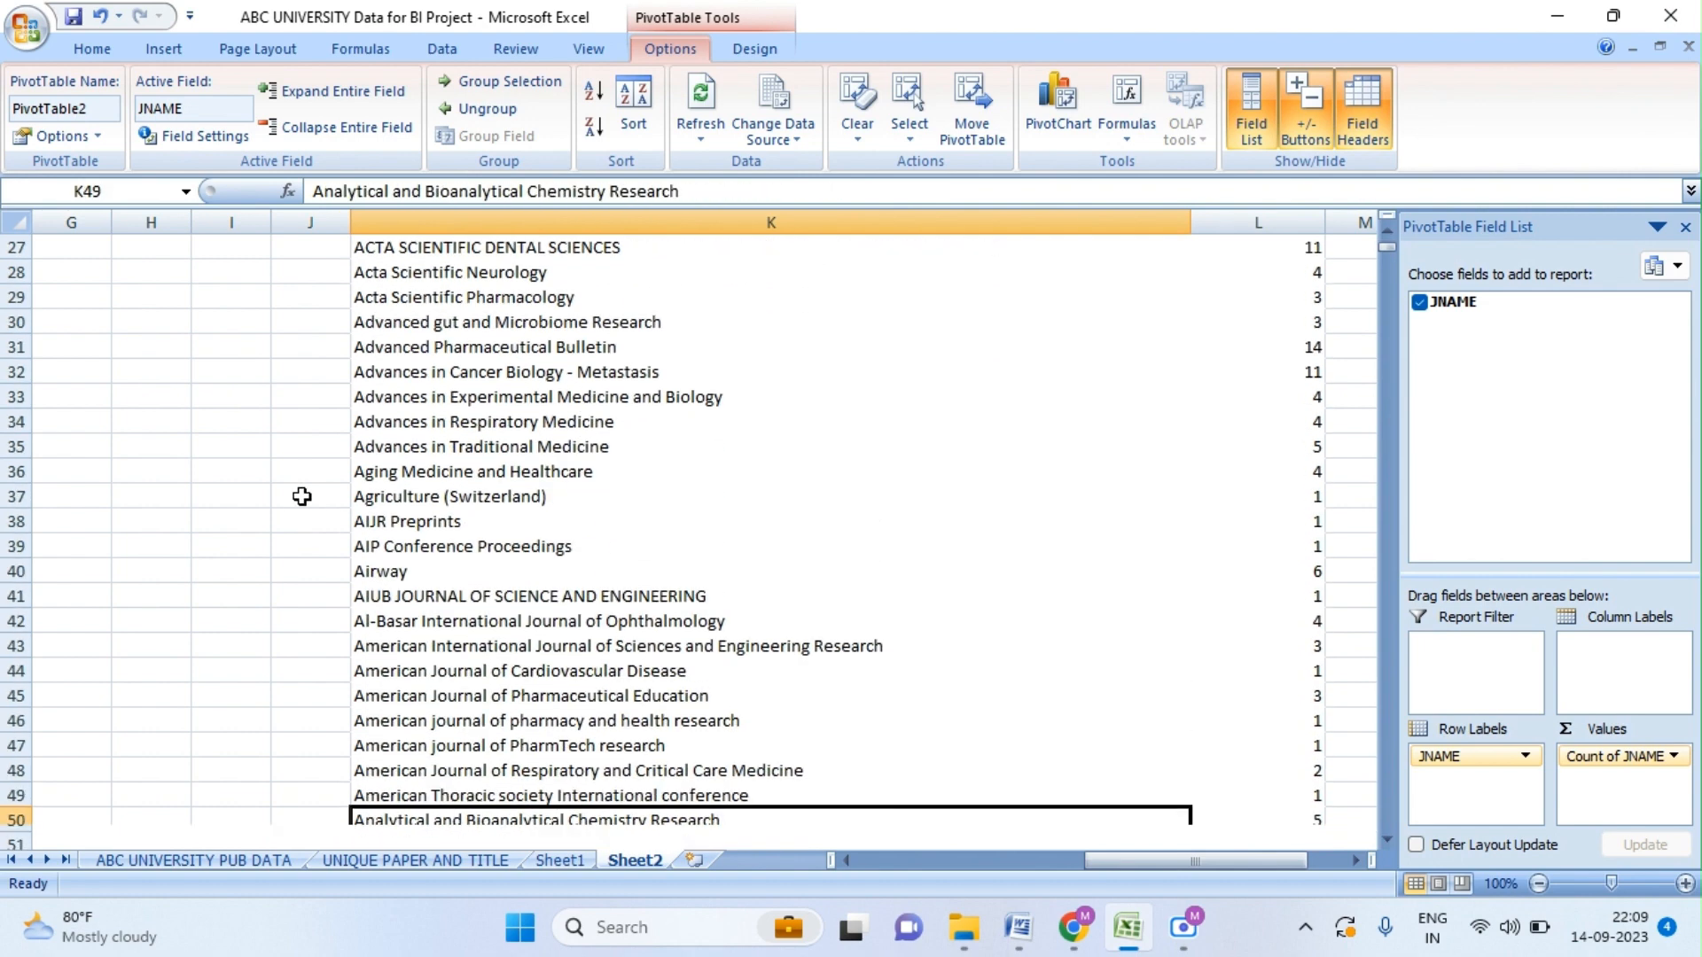
key("Down")
key("Down")
key("Down")
key("Down")
key("Down")
key("Down")
key("Down")
key("Down")
key("Down")
key("Down")
key("Down")
key("Down")
key("Down")
key("Down")
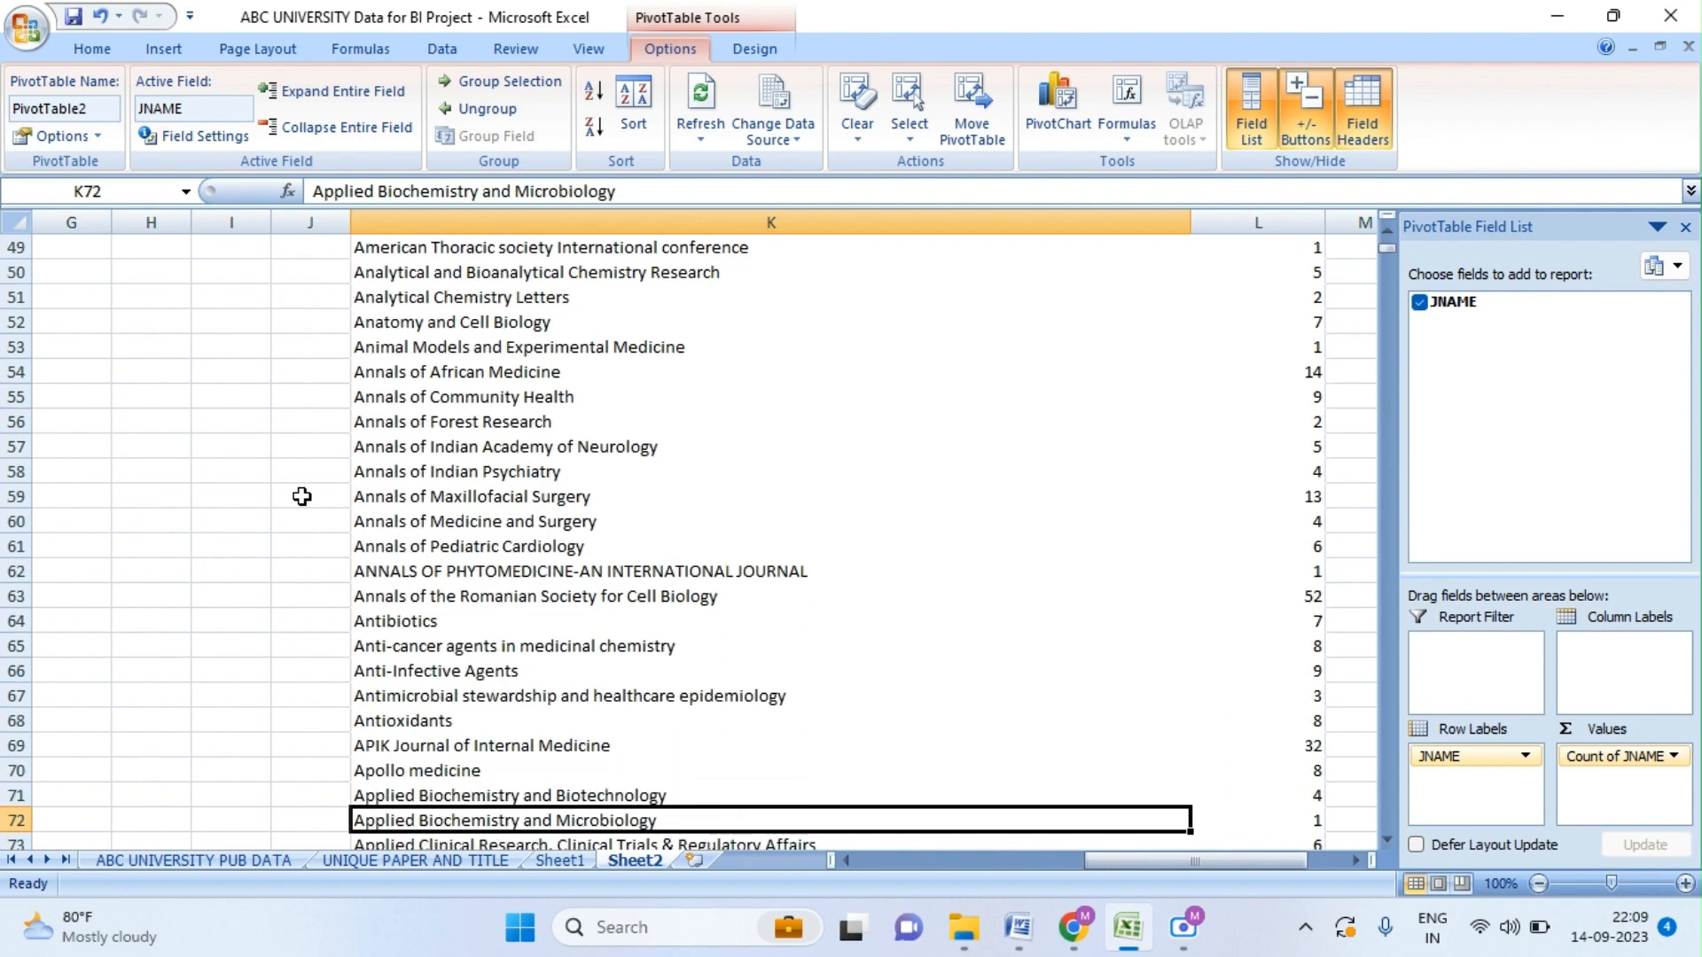
- Compare the similarly named journals between rows 60 and 79 of the PivotTable for duplicate or differently written entries
left_click(556, 524)
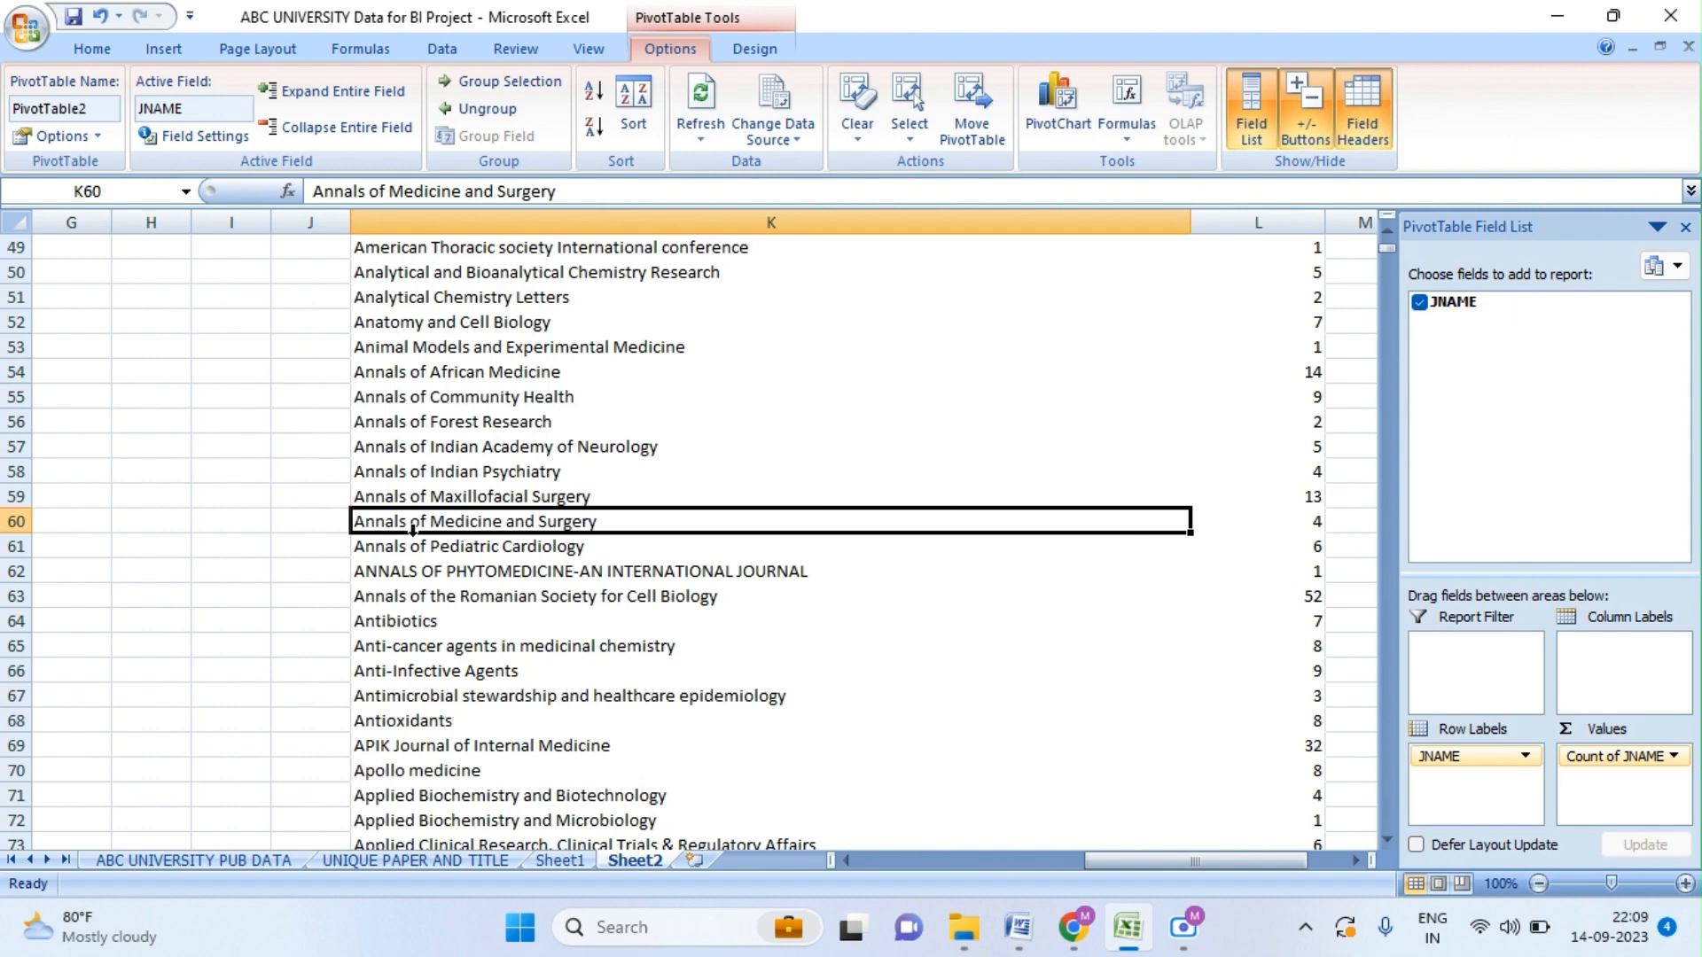
left_click(462, 556)
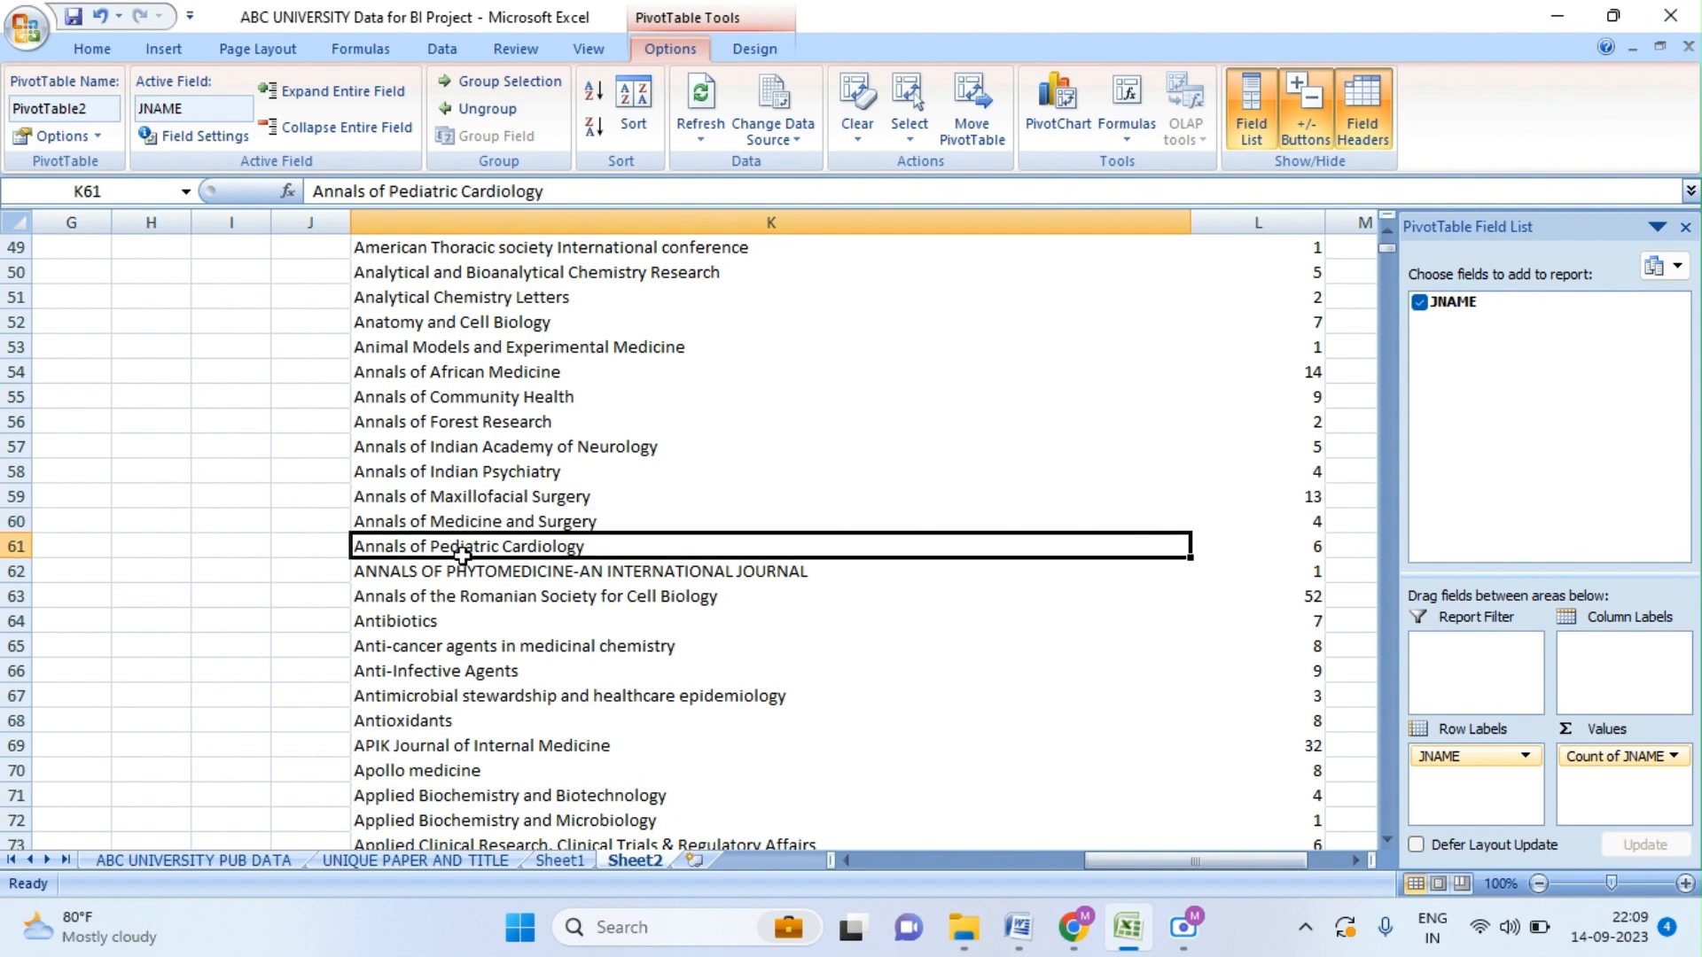
left_click(574, 524)
left_click(500, 577)
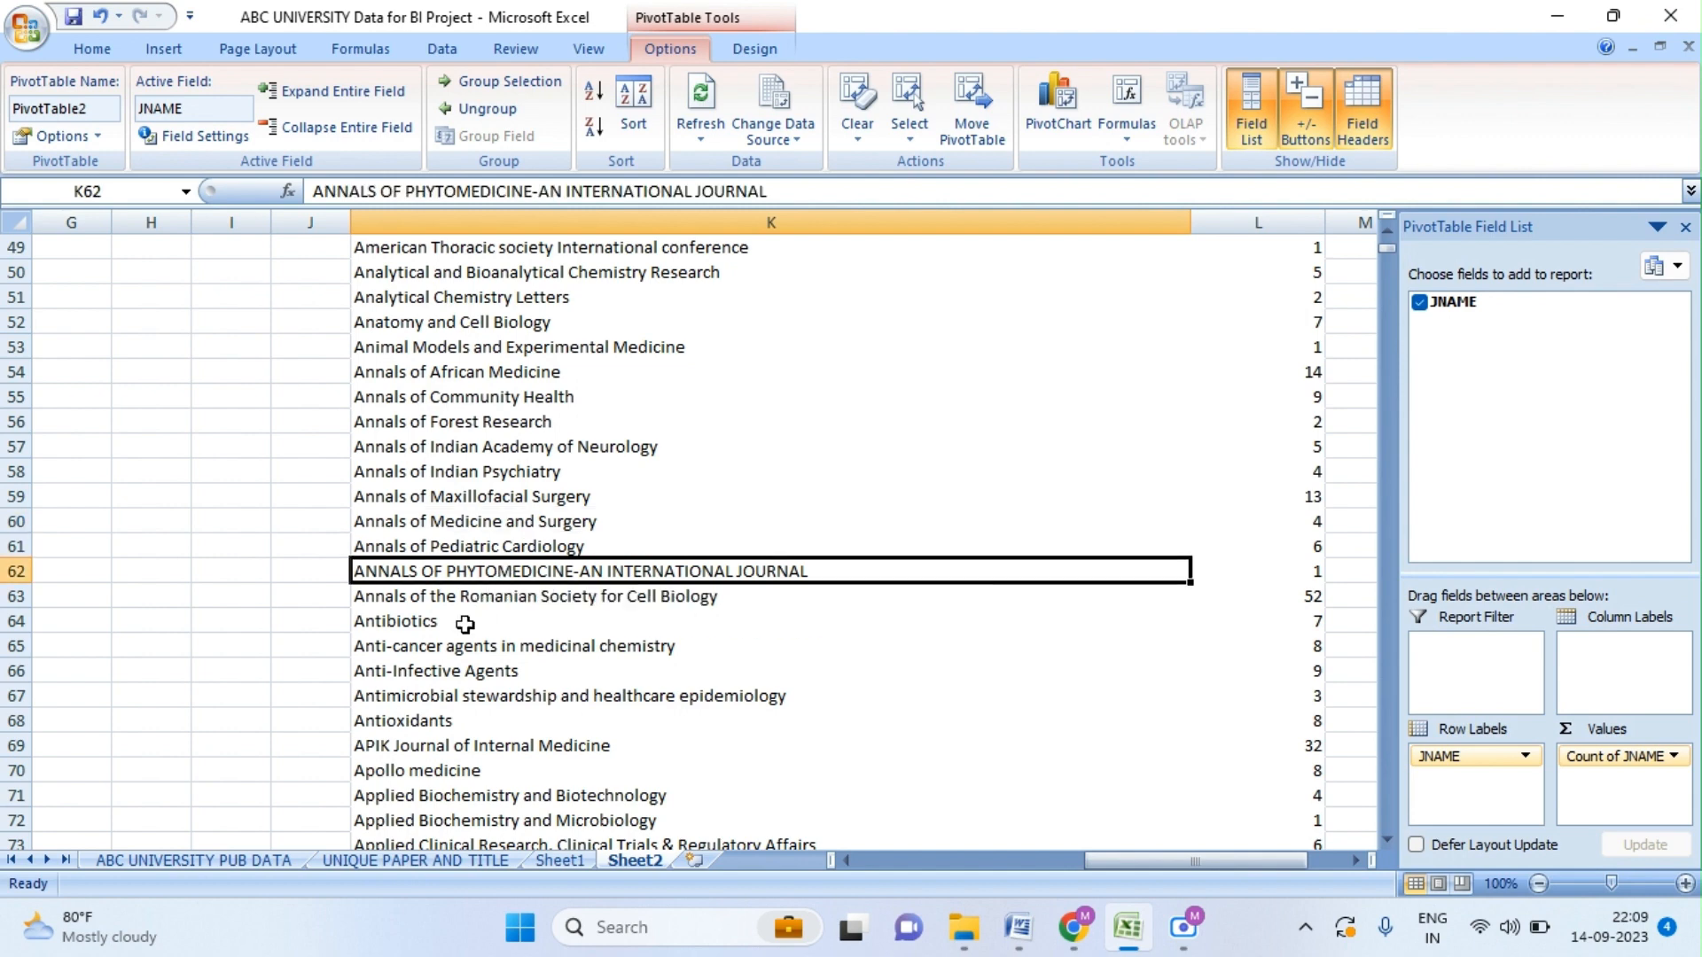
left_click(451, 671)
left_click(450, 696)
key("Down")
key("Down")
key("Down")
key("Down")
key("Down")
key("Down")
key("Down")
key("Down")
key("Down")
key("Down")
key("Down")
key("Down")
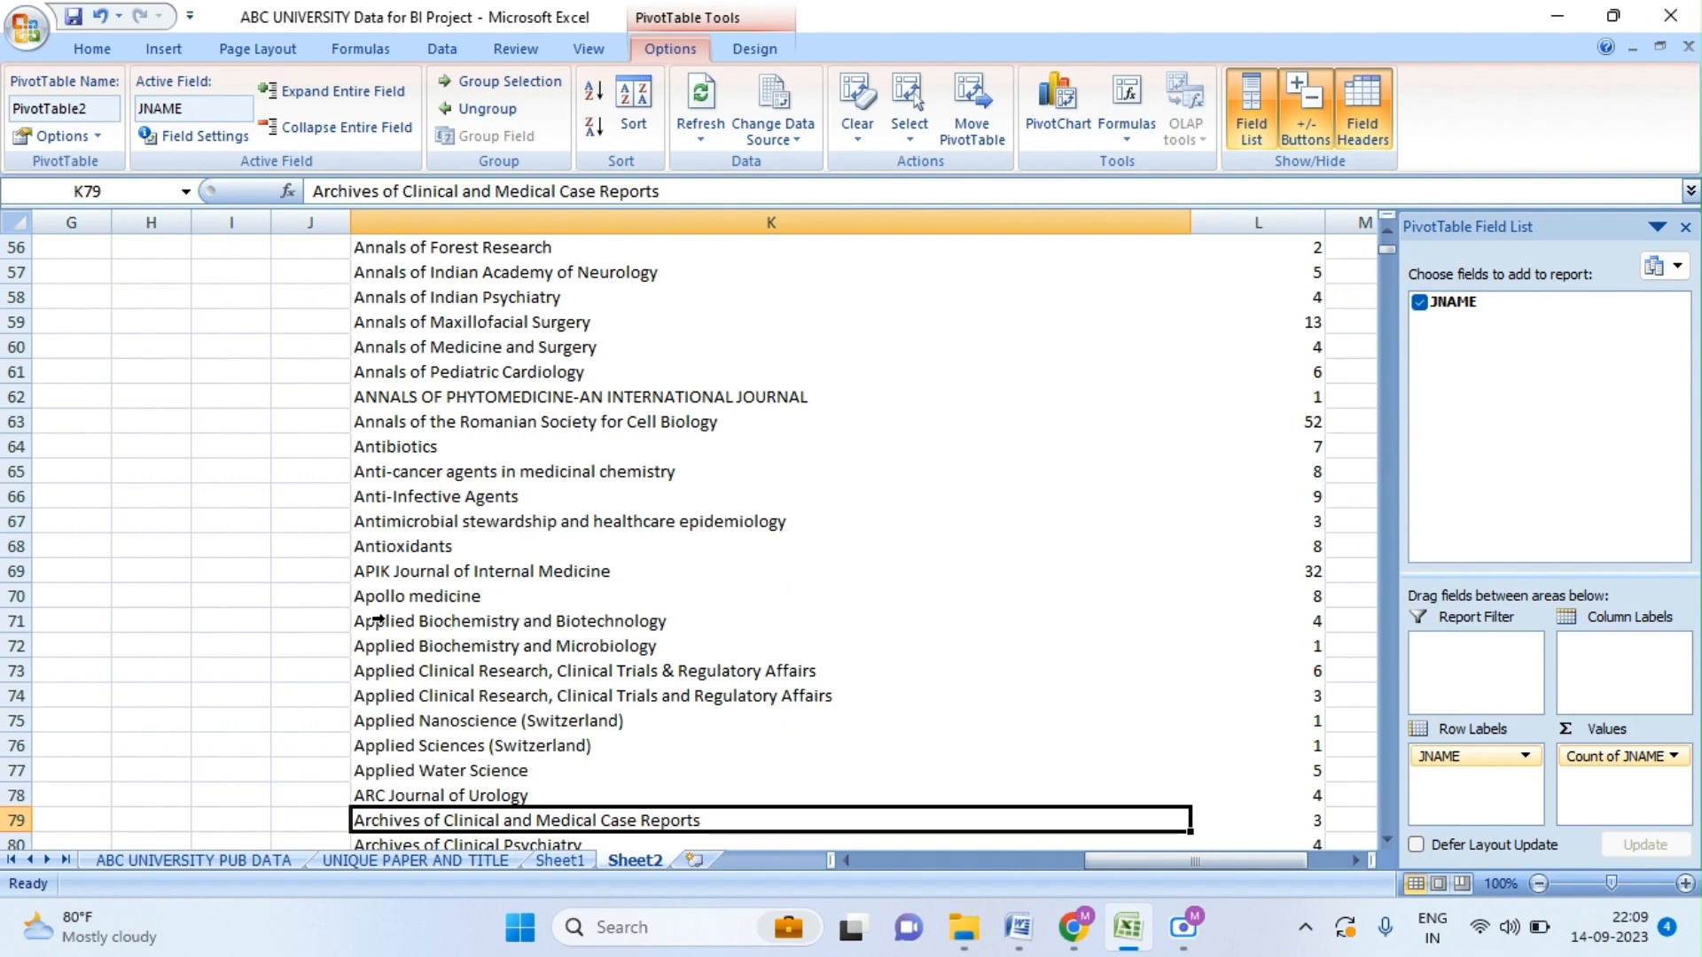
left_click(468, 623)
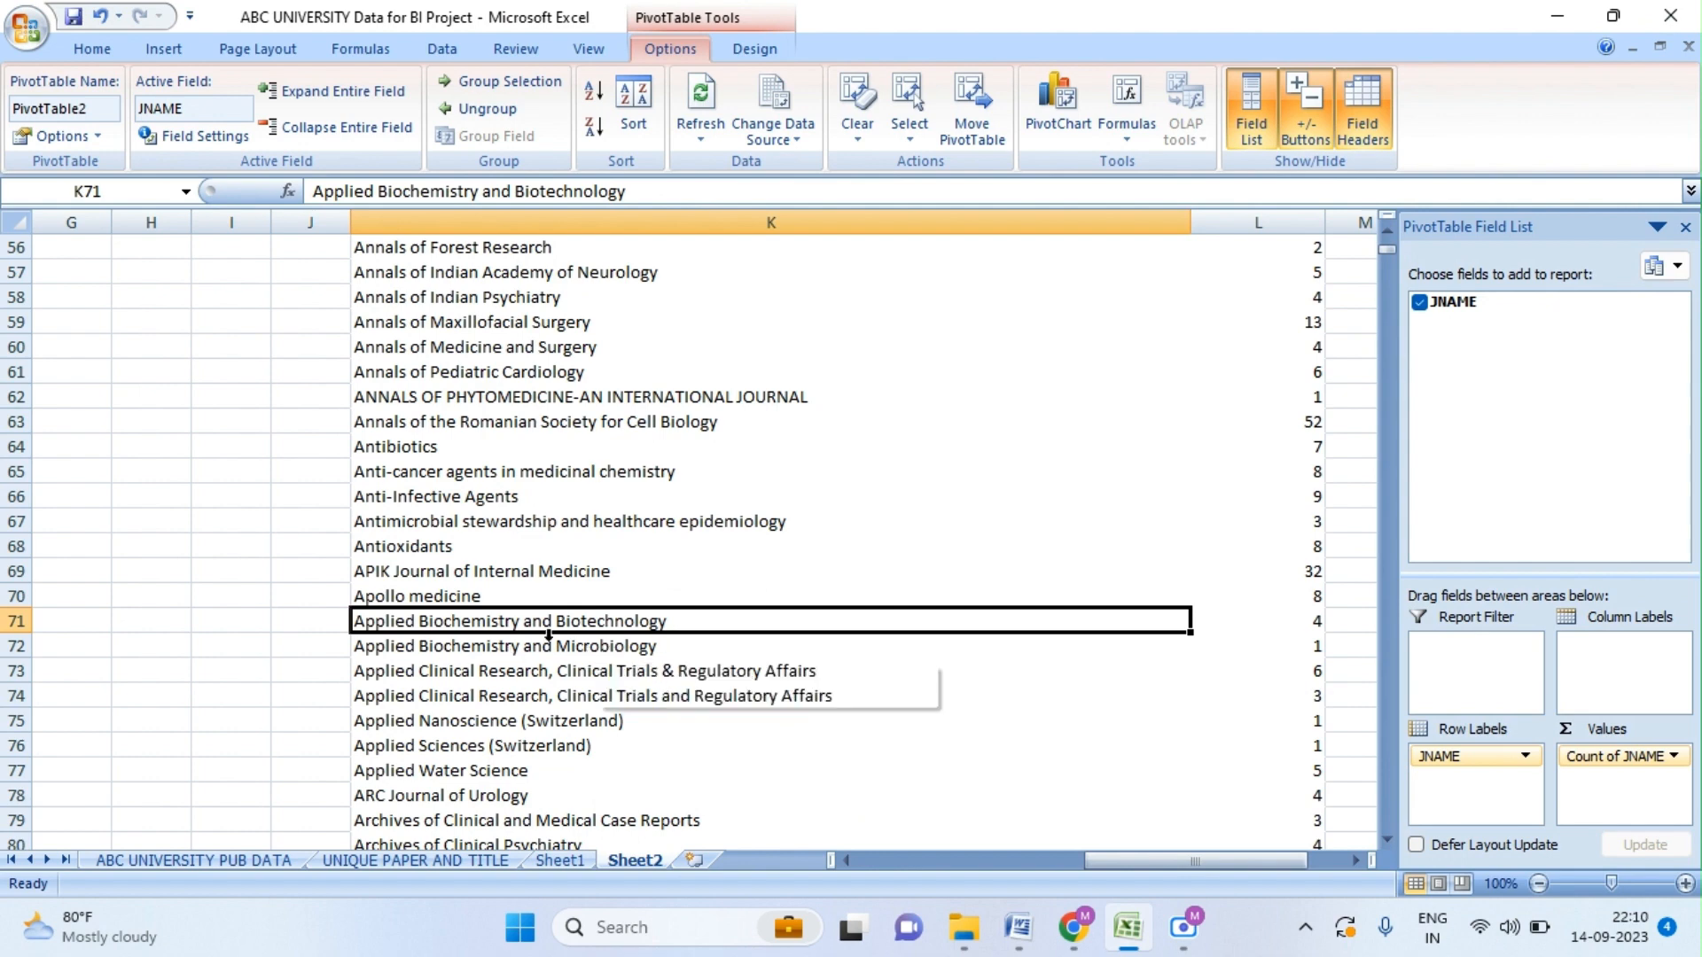
left_click(538, 633)
left_click(538, 647)
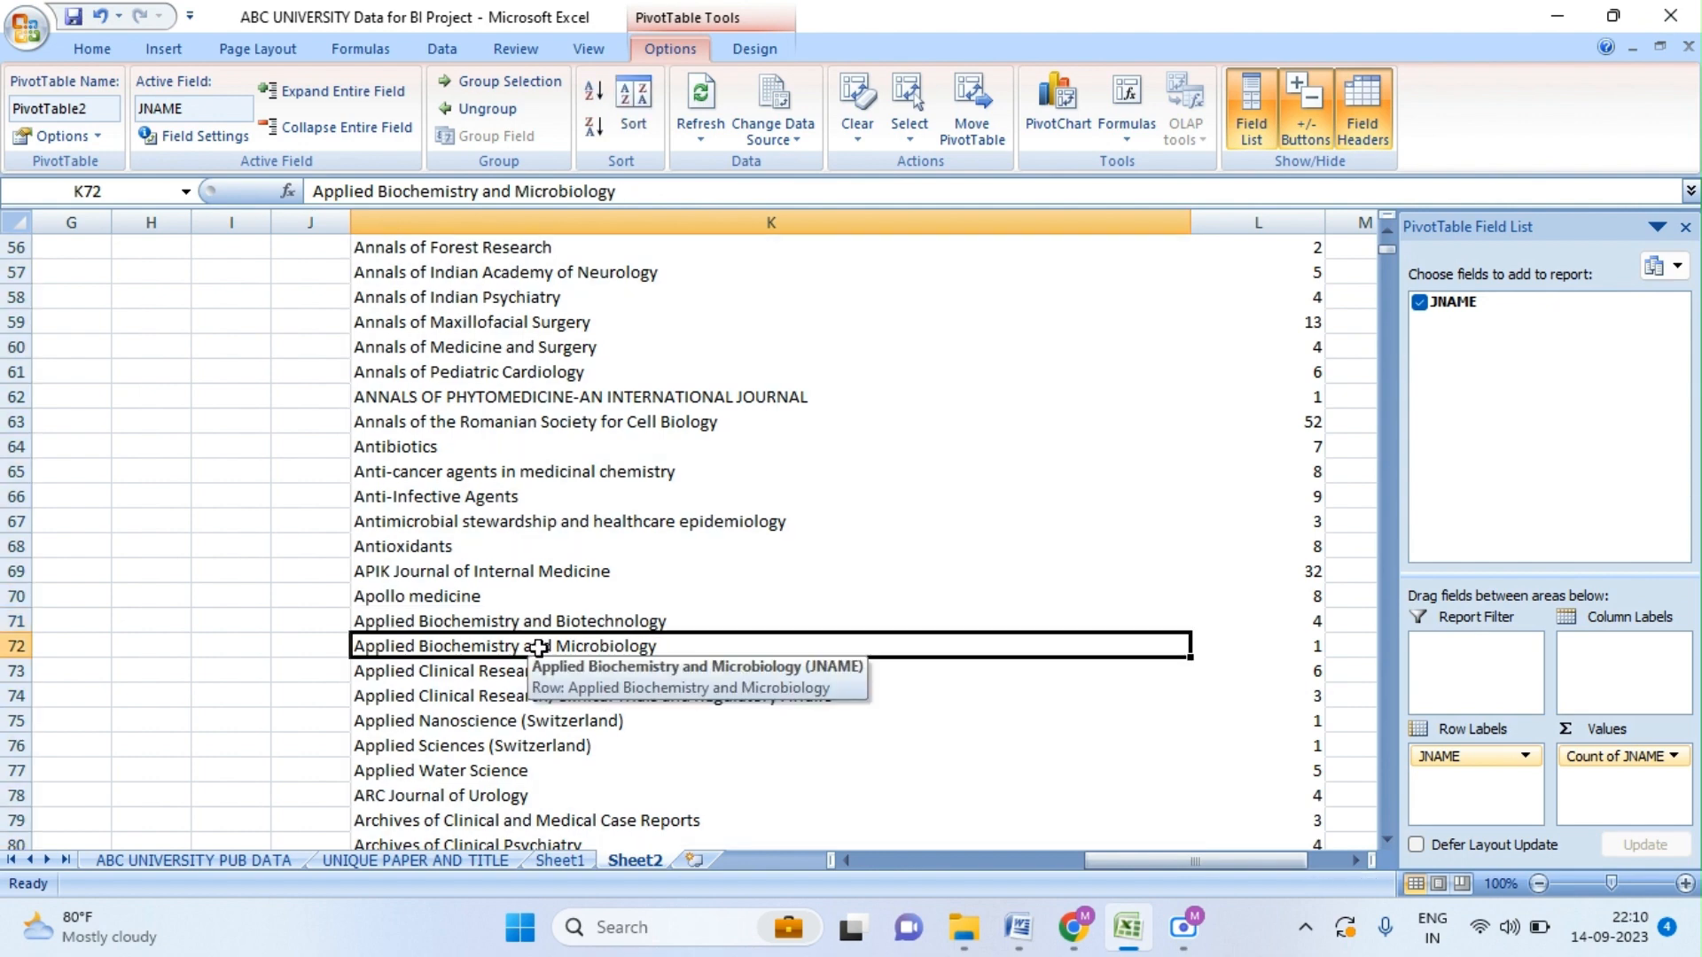
key("Down")
left_click(231, 622)
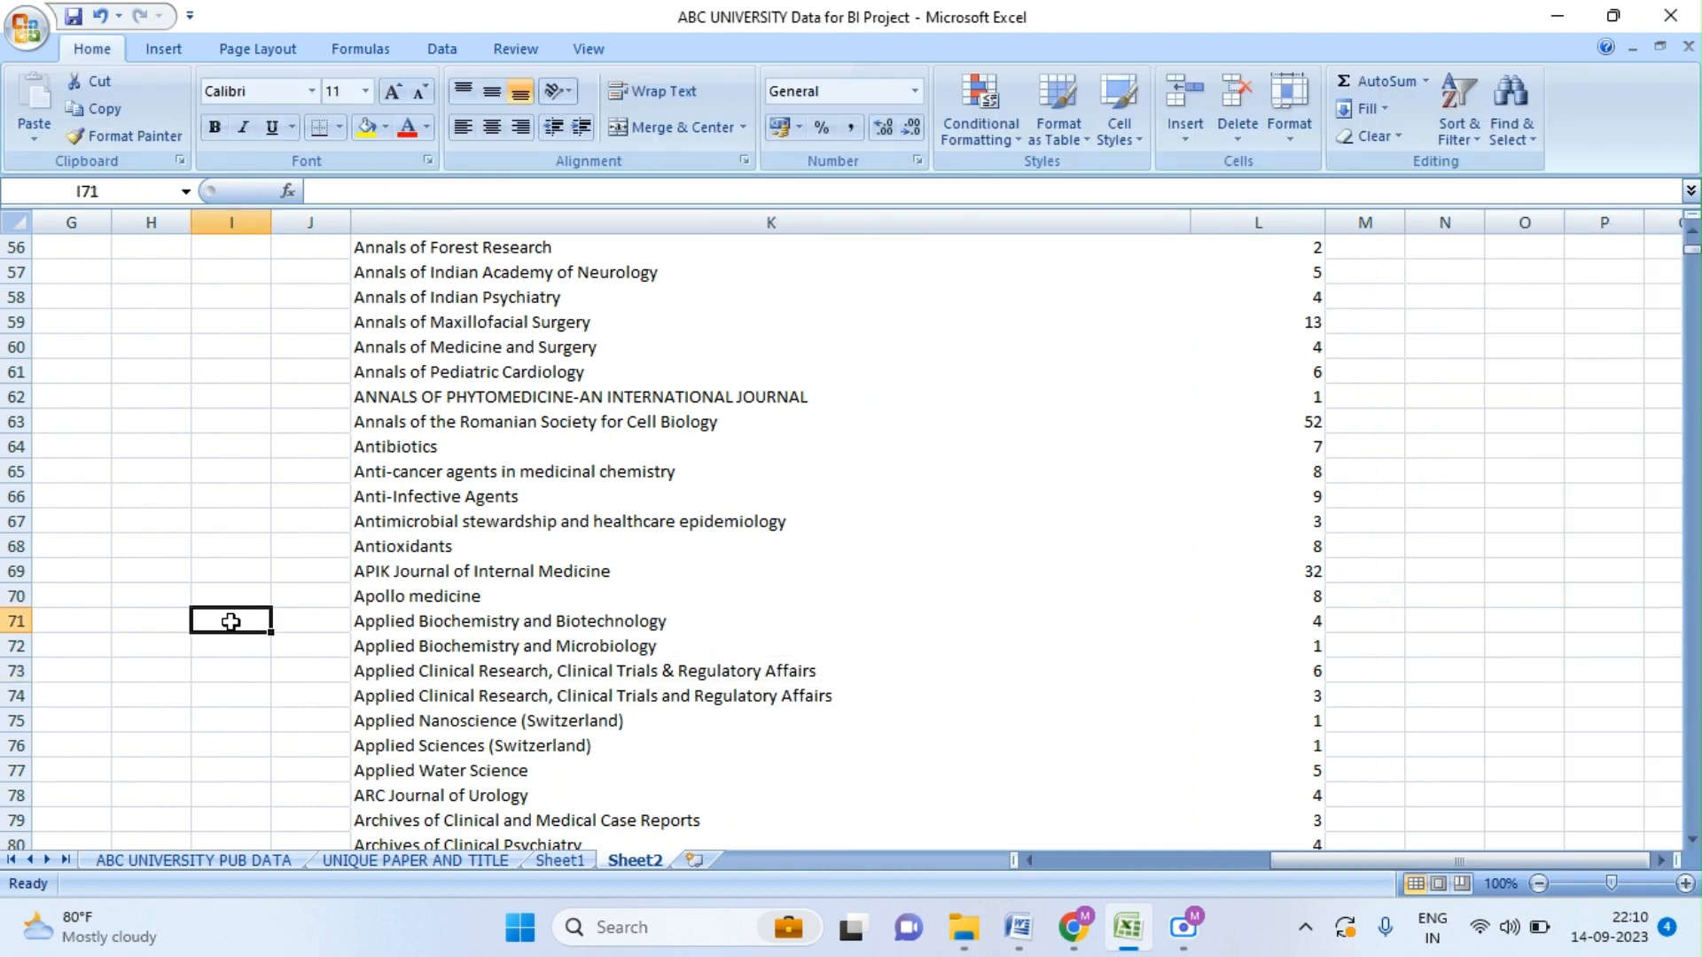
- Highlight the two "Applied Clinical Research, Clinical Trials" row labels in K73:K74 with yellow fill
left_click(497, 675)
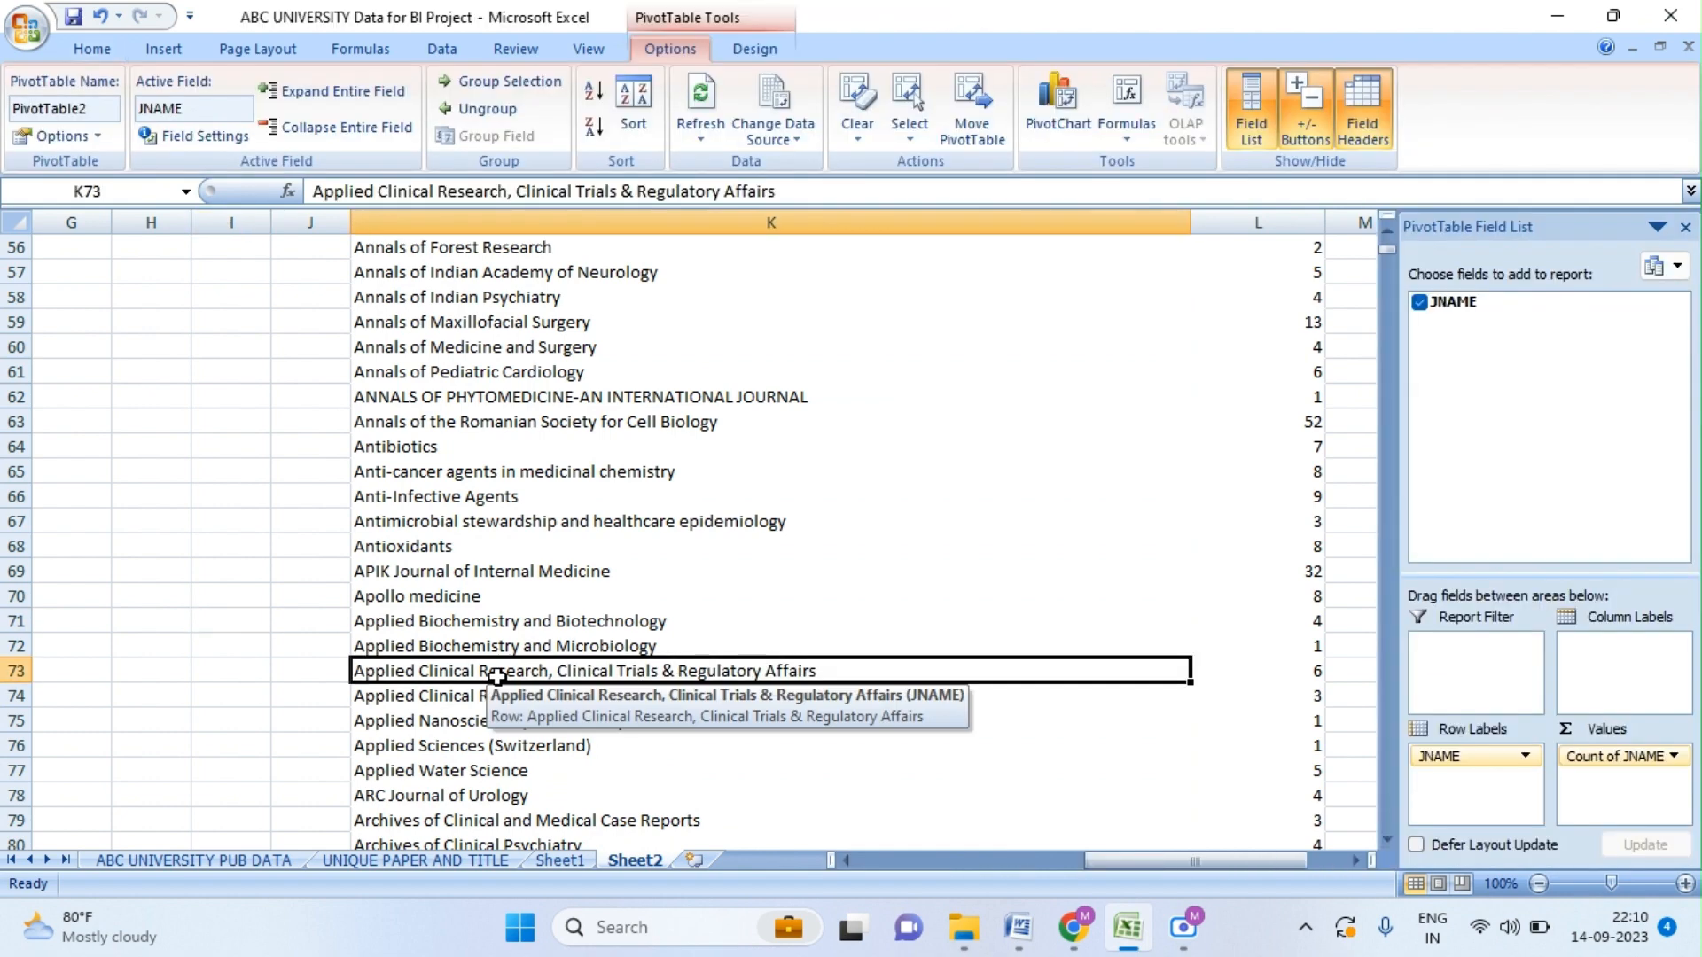
left_click_drag(497, 675, 494, 696)
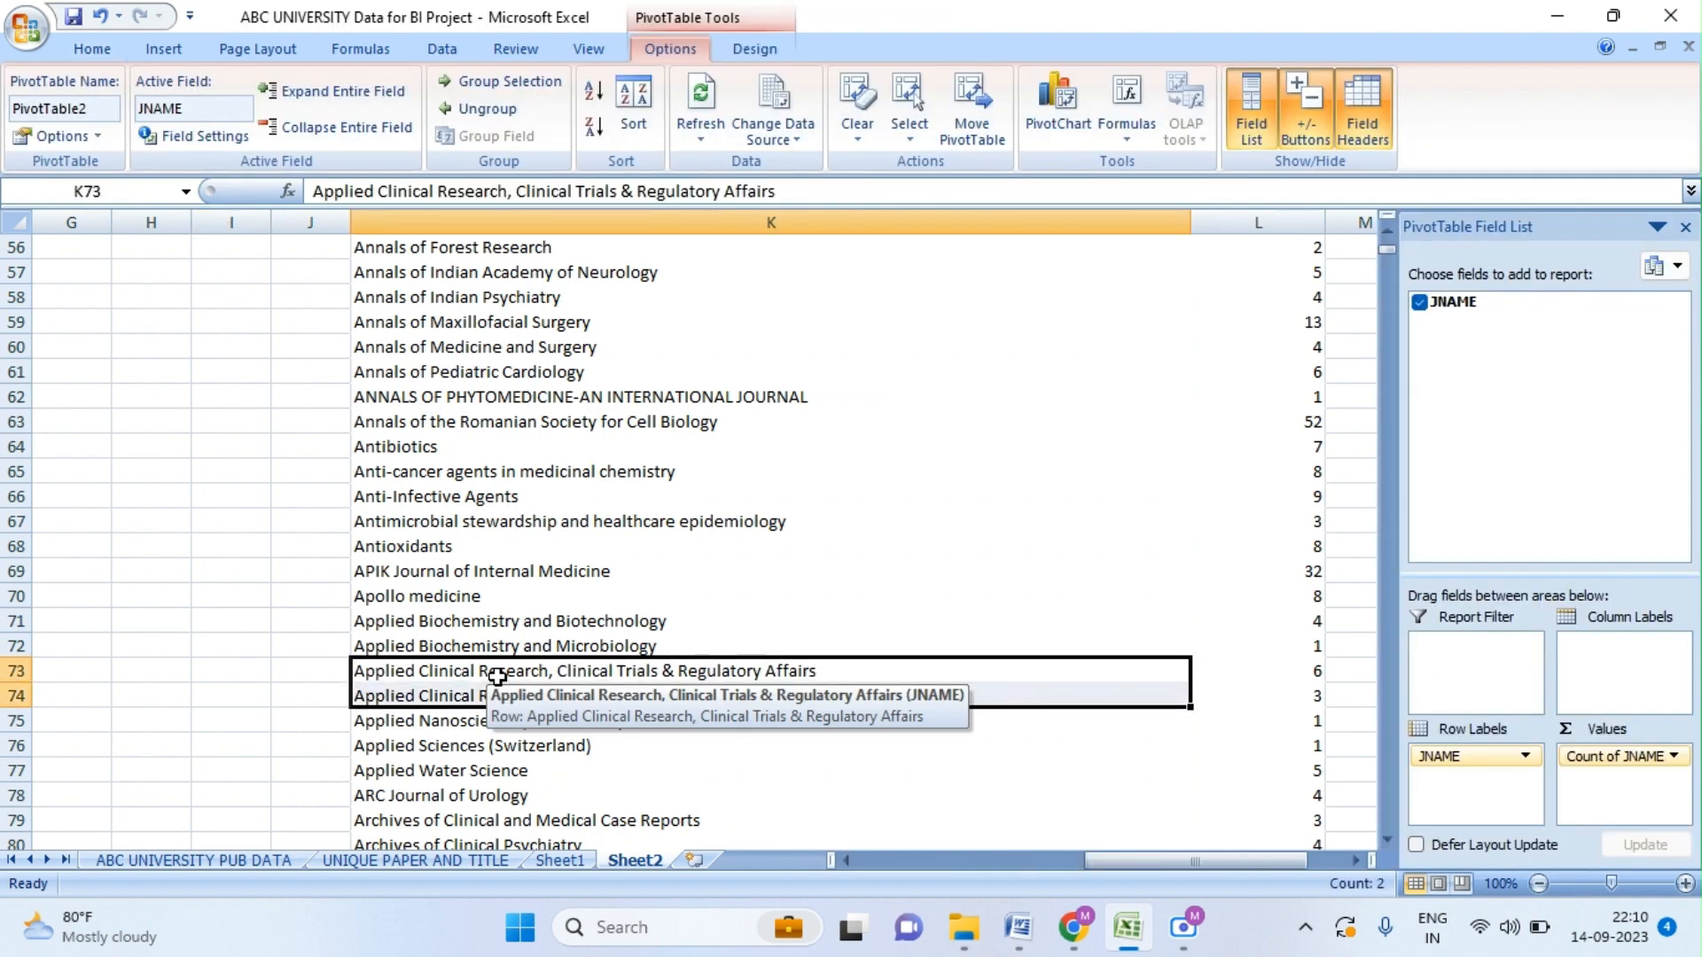
left_click(113, 55)
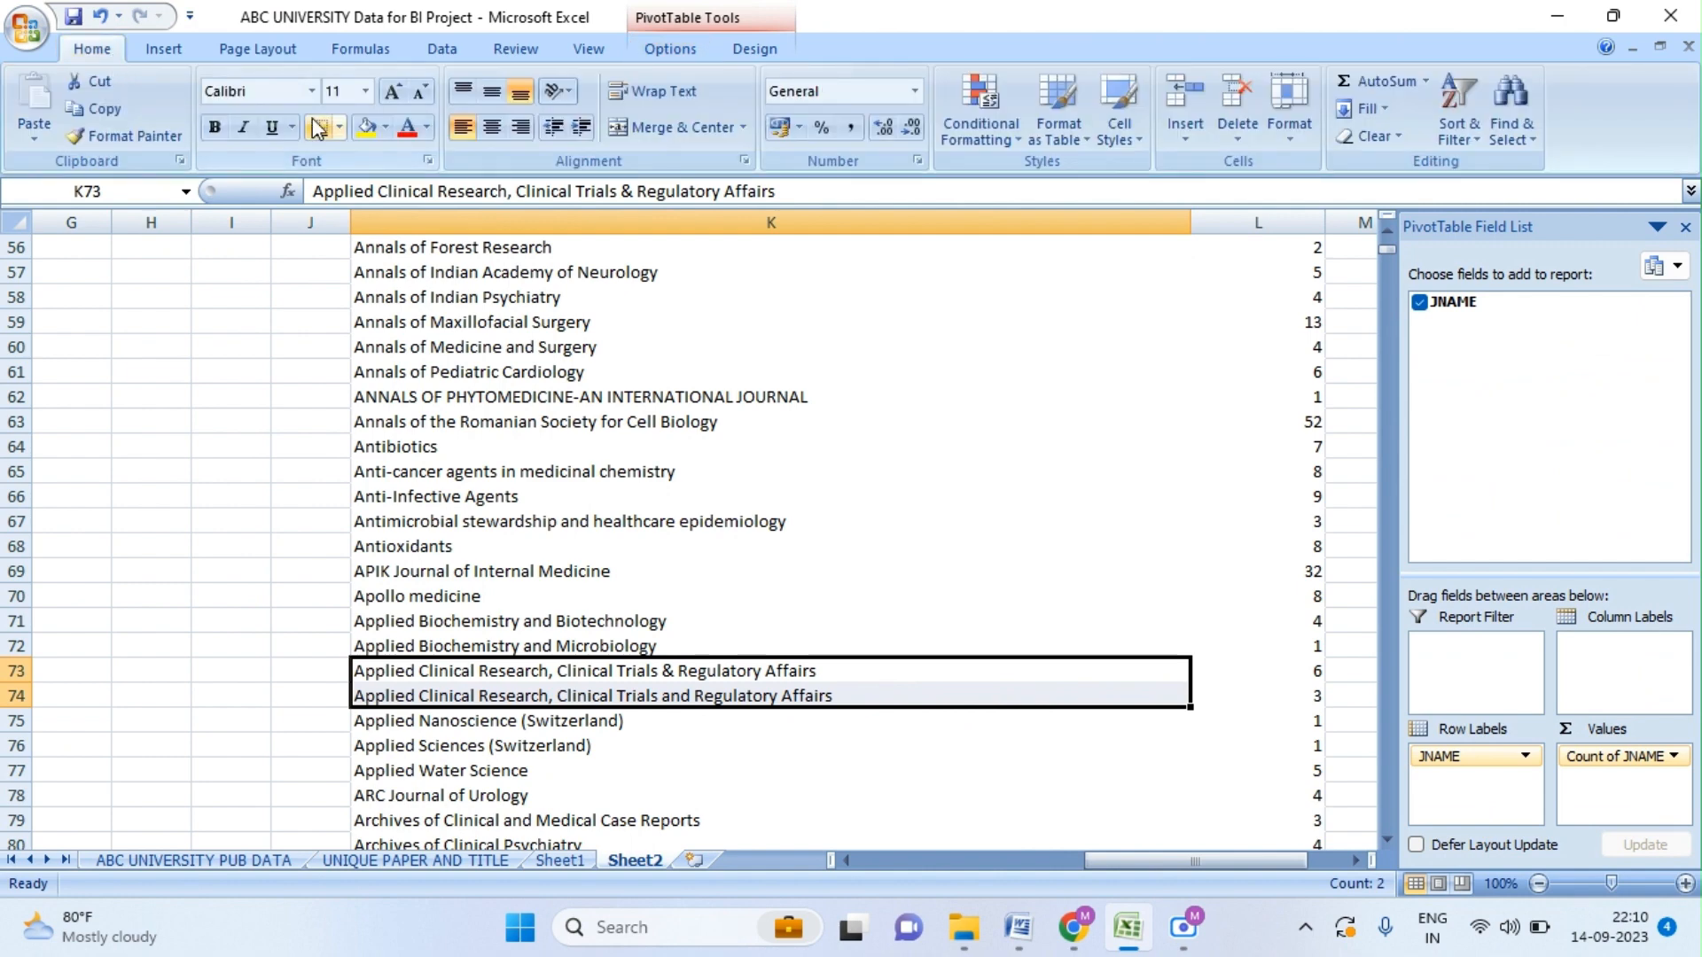
left_click(370, 131)
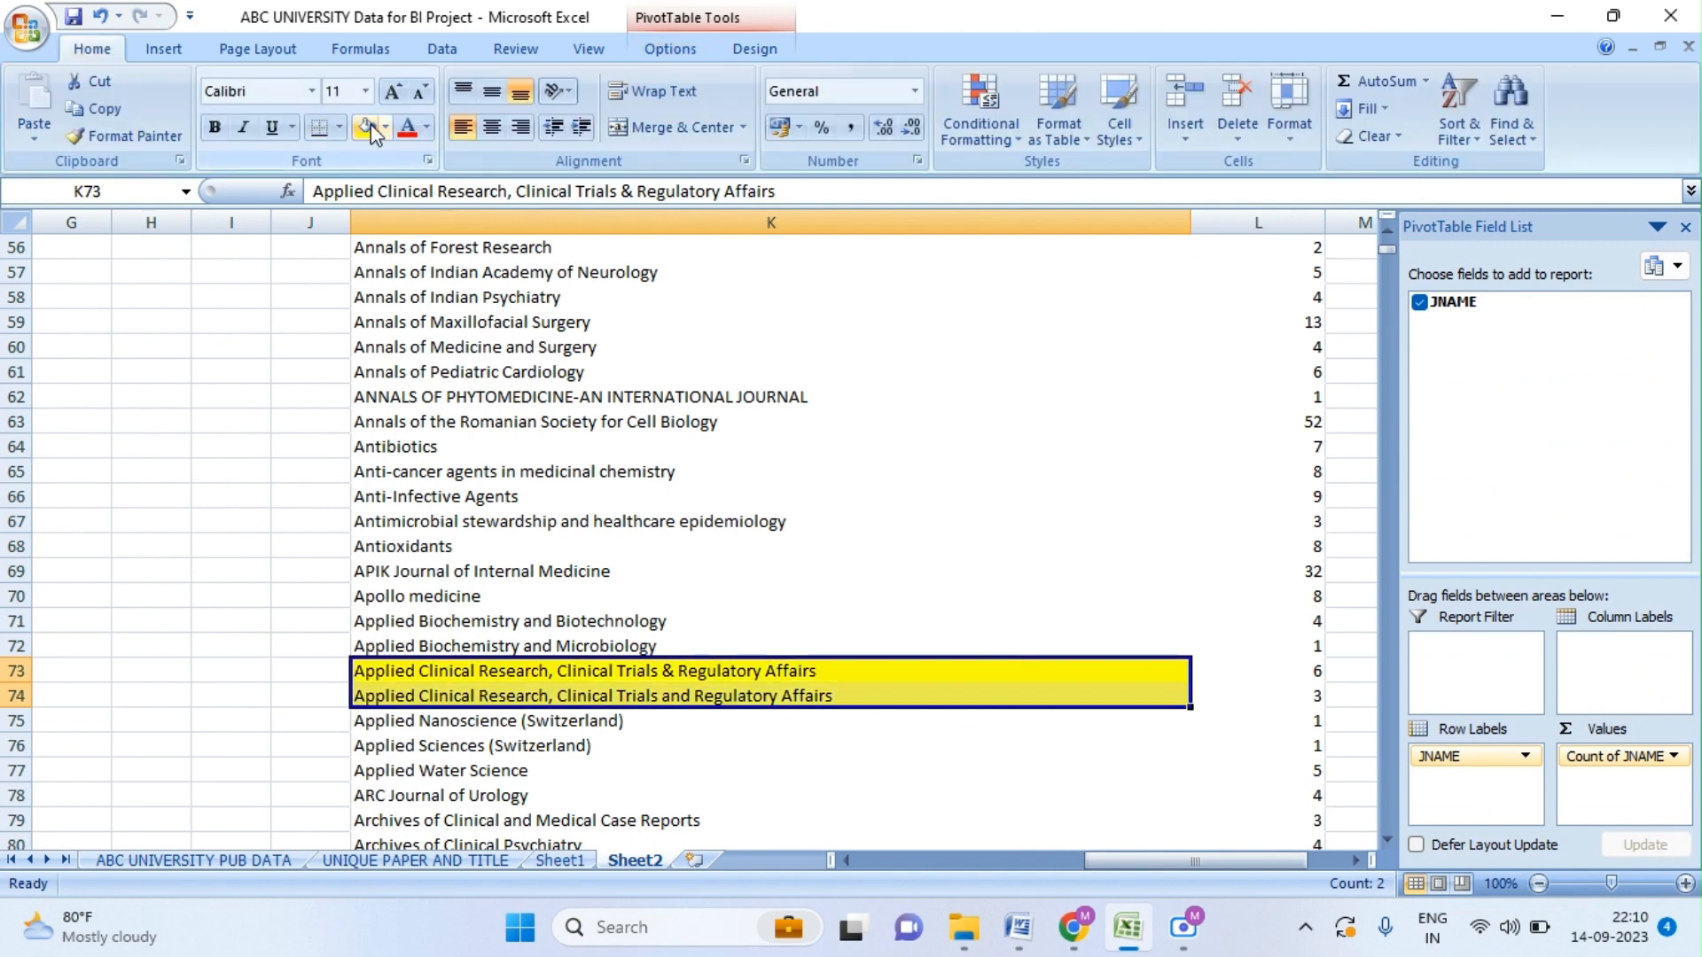
left_click(767, 772)
- Compare the wording of the two yellow-highlighted journal names and their separate counts in column L
left_click(497, 676)
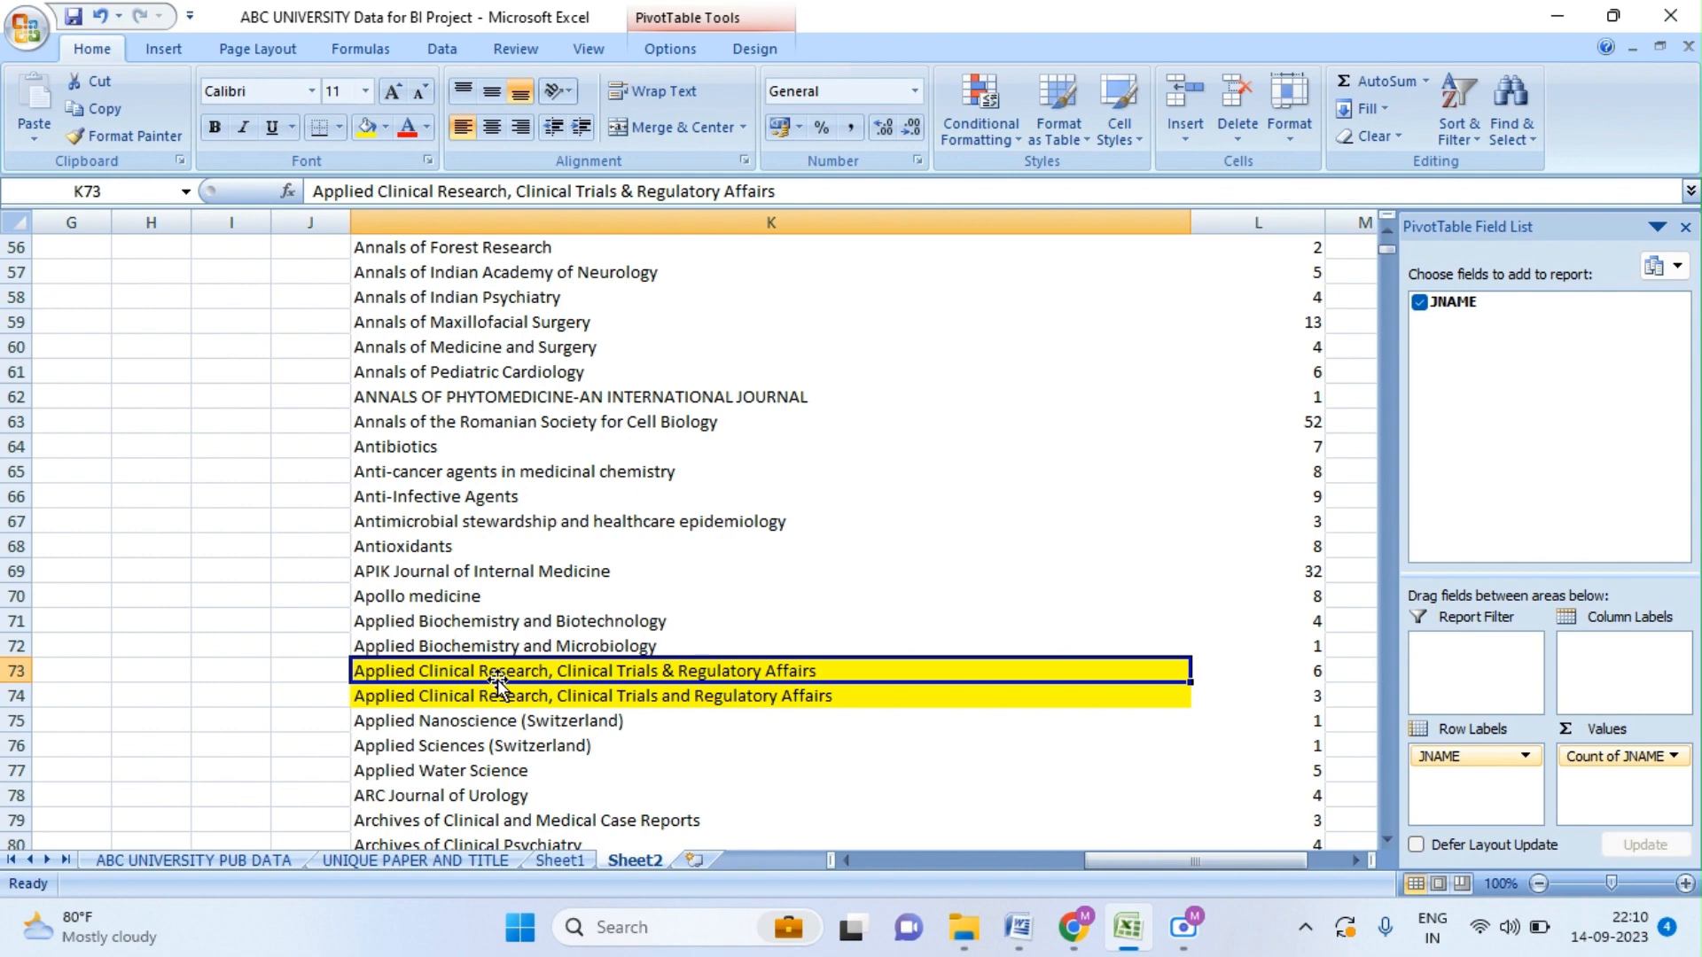
key("Down")
key("Up")
key("Down")
key("Up")
left_click(670, 704)
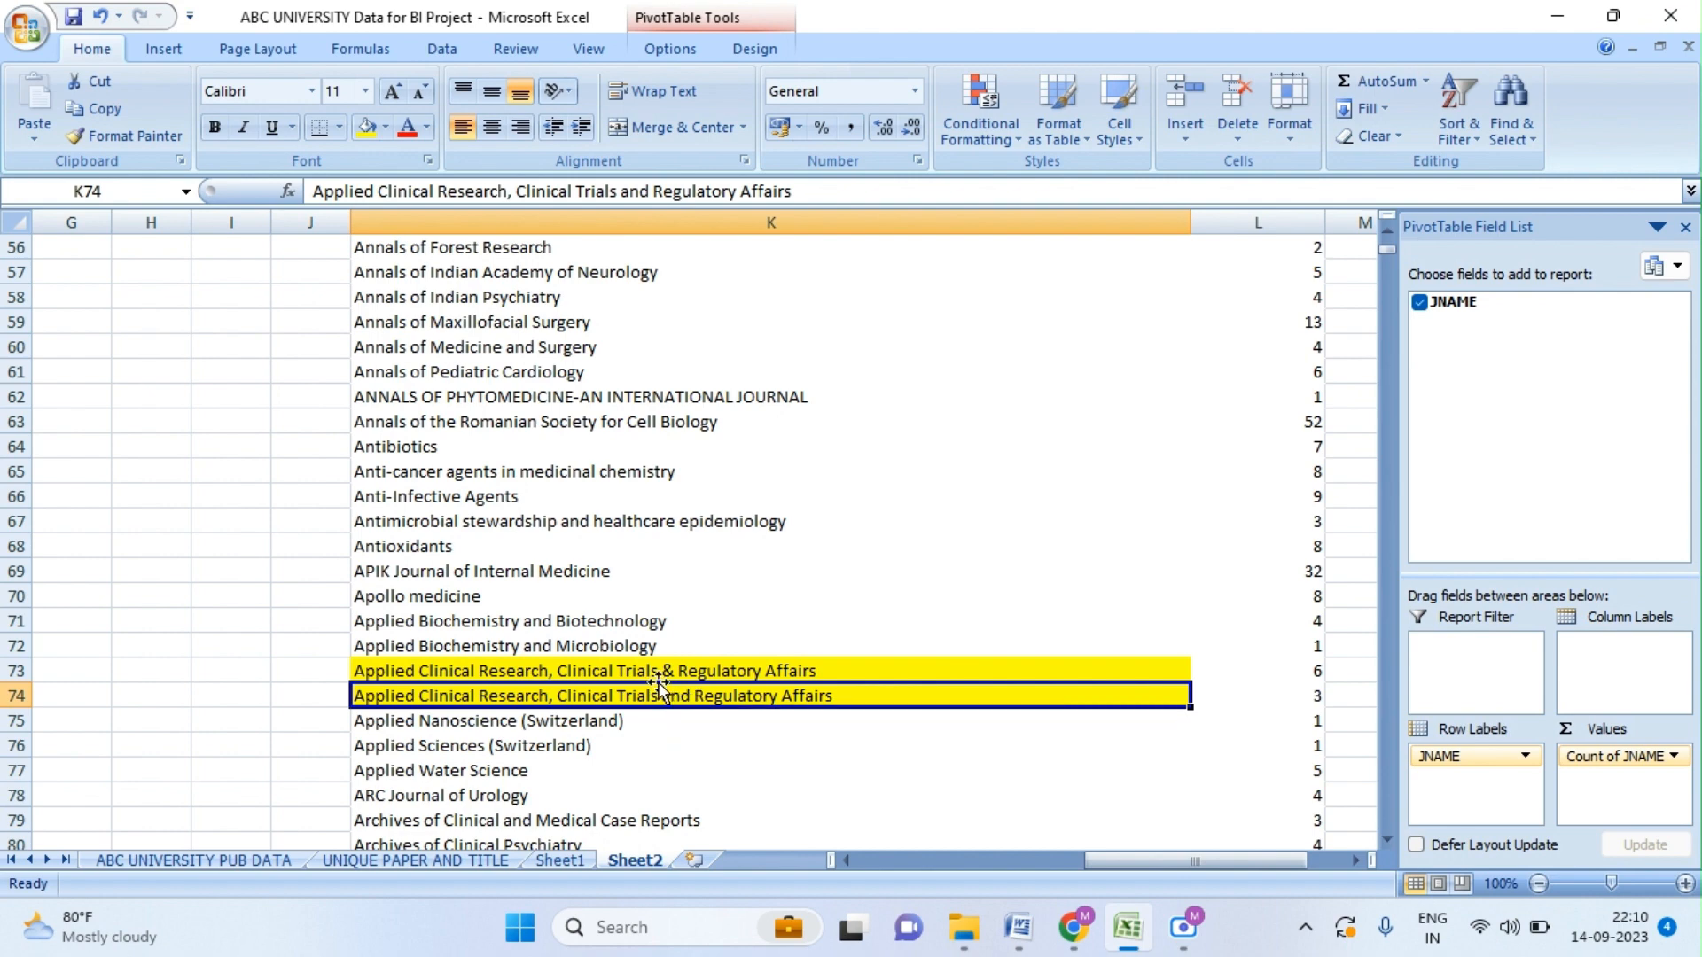
left_click(657, 671)
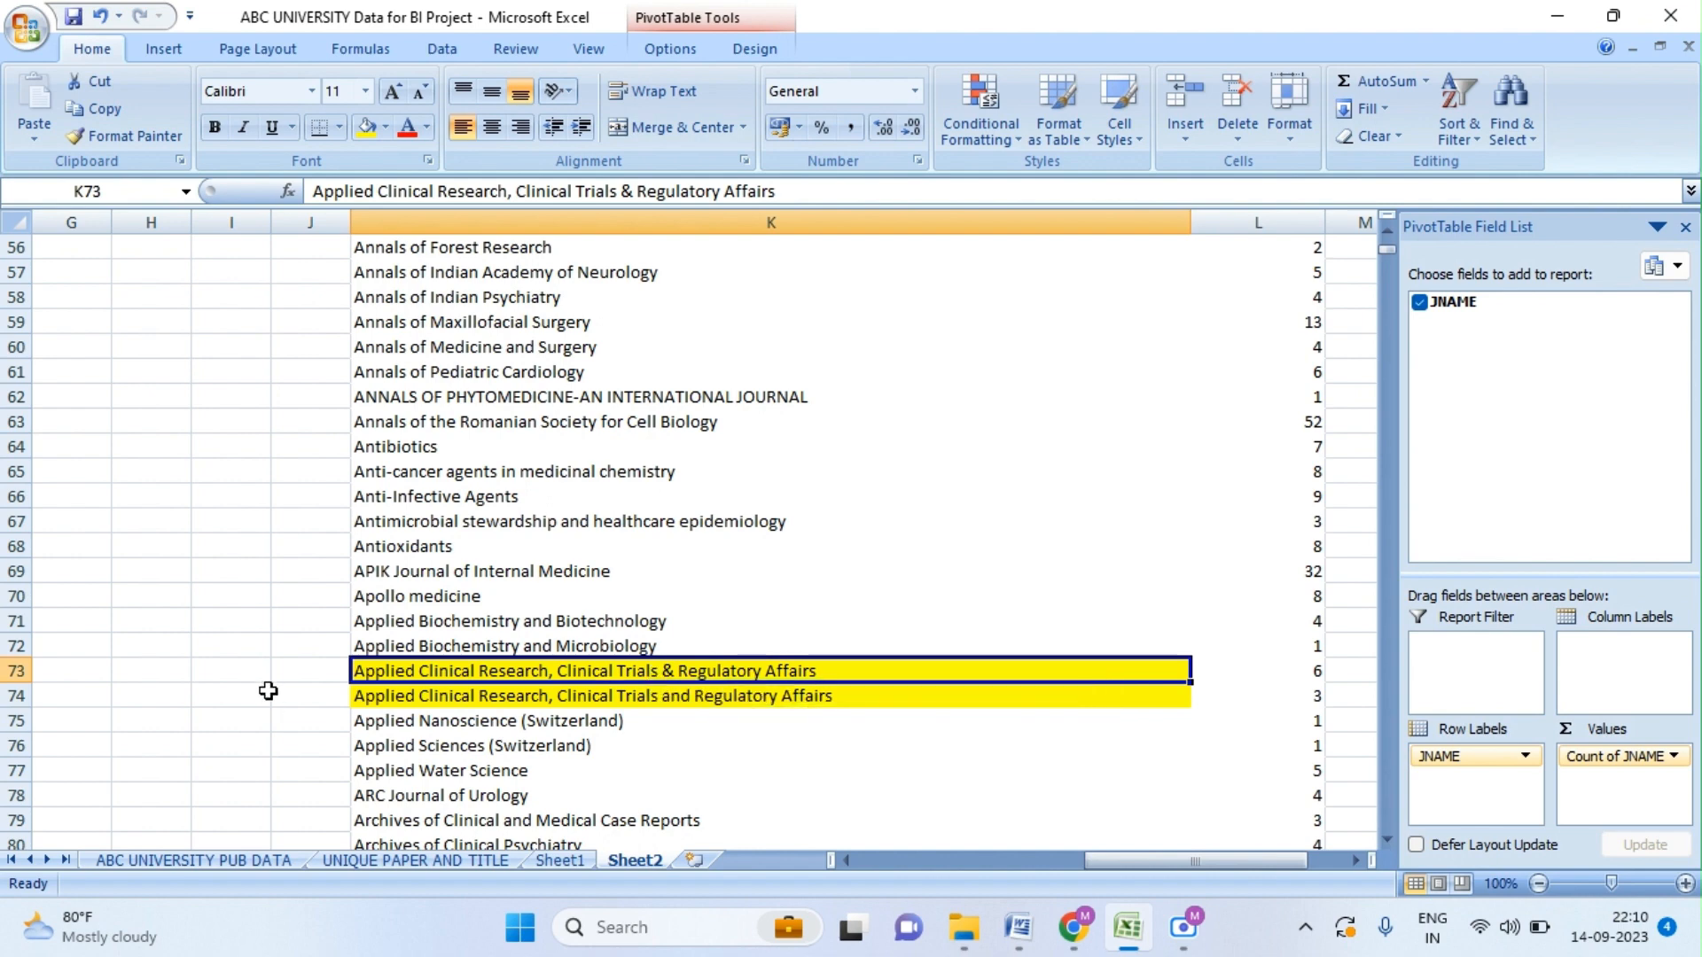
left_click(1304, 667)
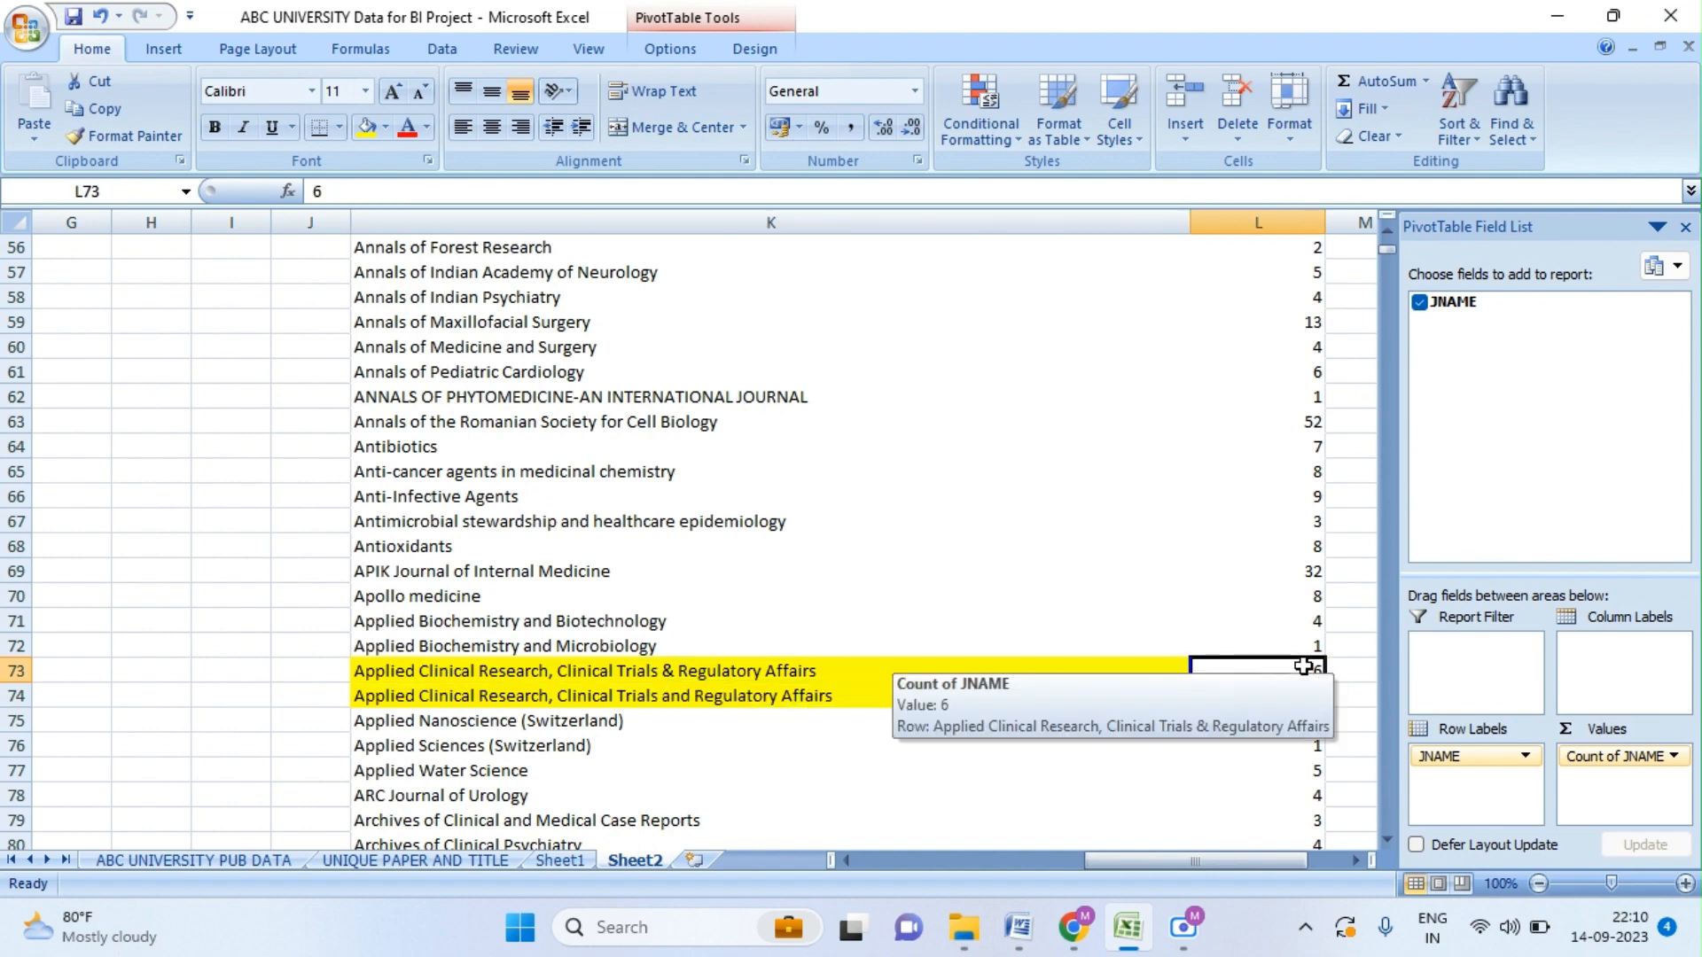
key("Down")
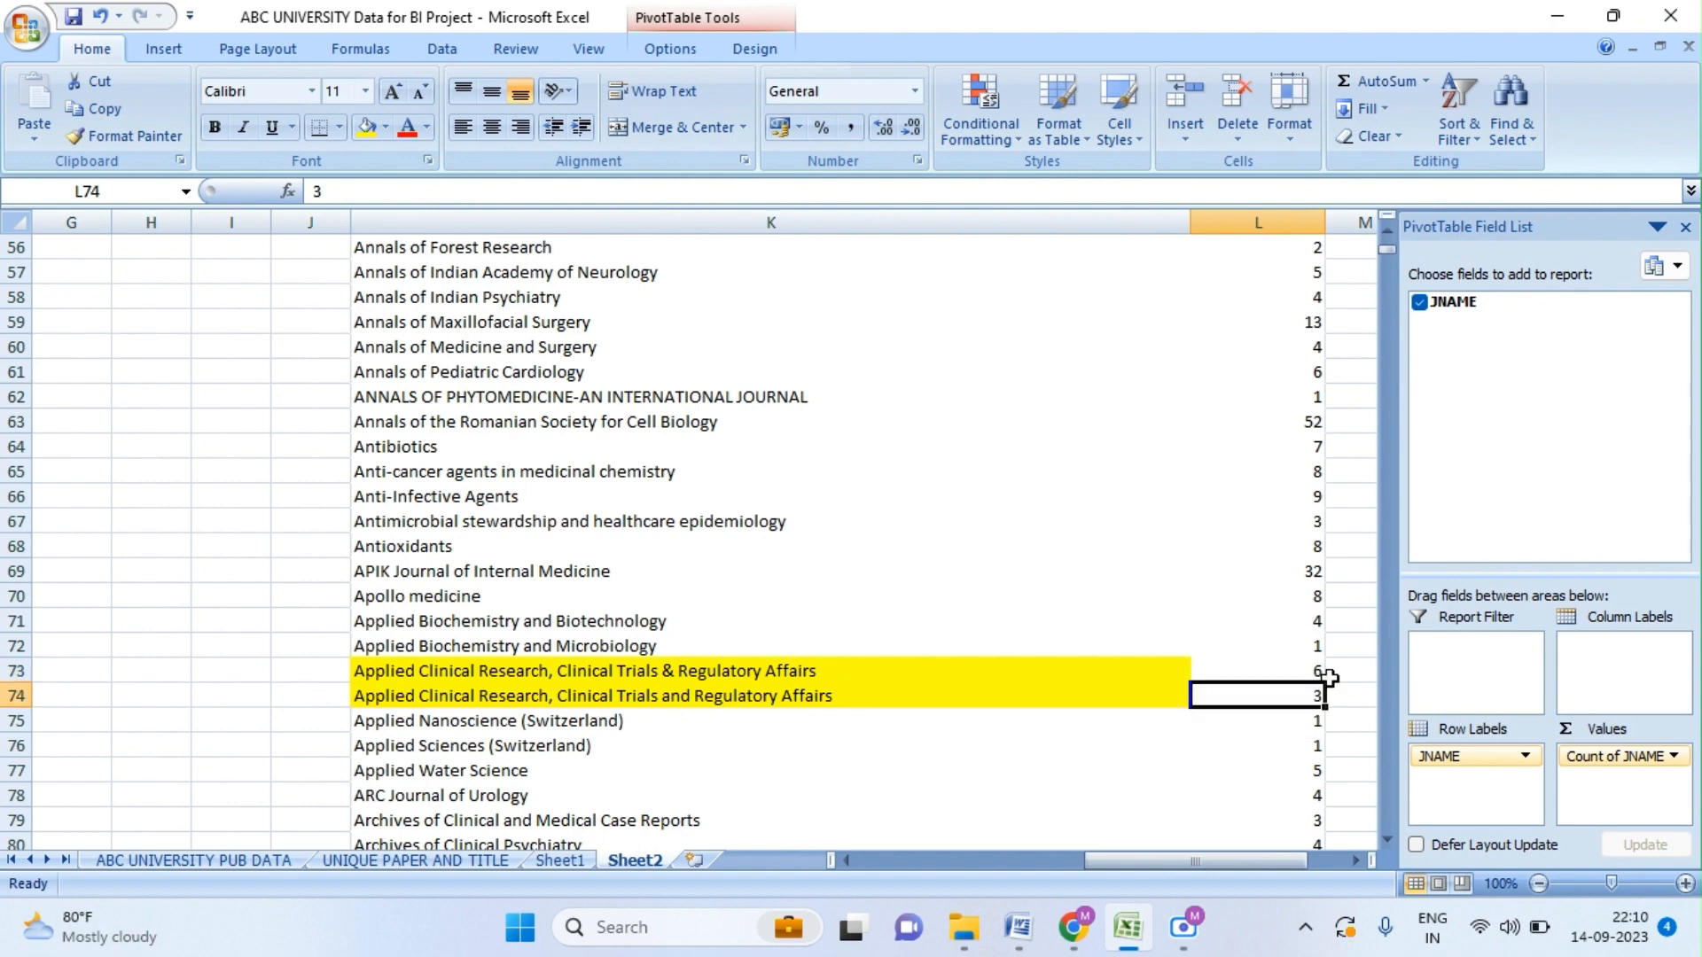
- Recheck the count in L73 and the "&" versus "and" spelling of the two yellow-highlighted journal names in K73:K74
left_click(1305, 674)
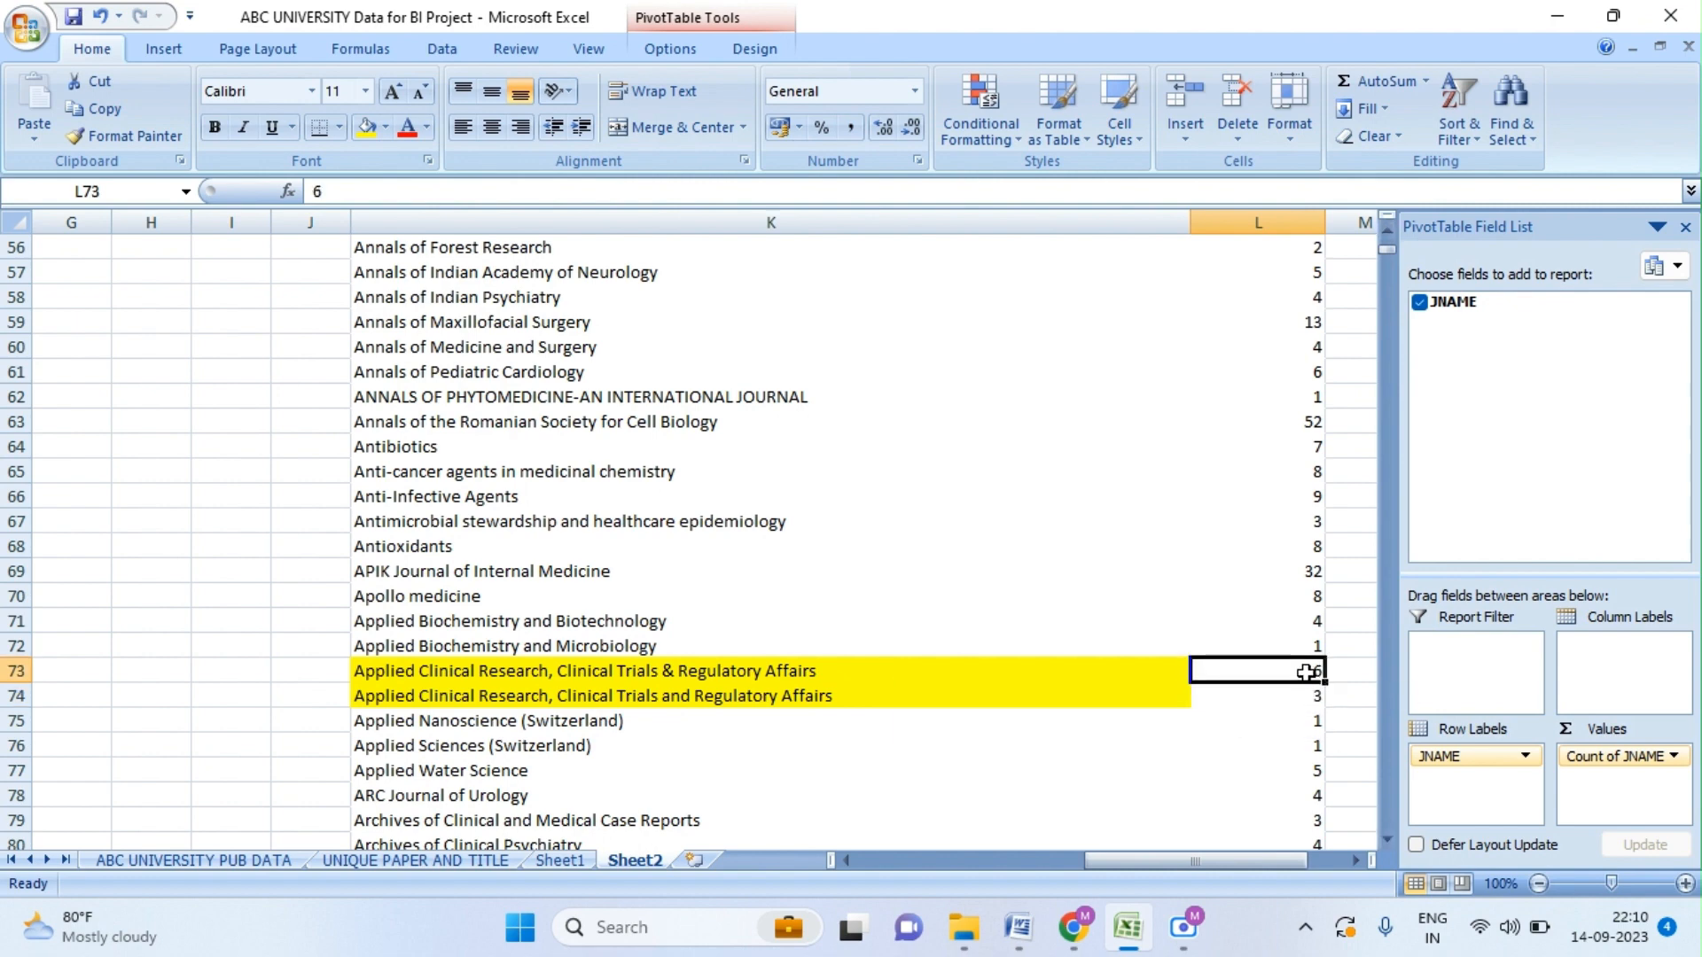
left_click(874, 670)
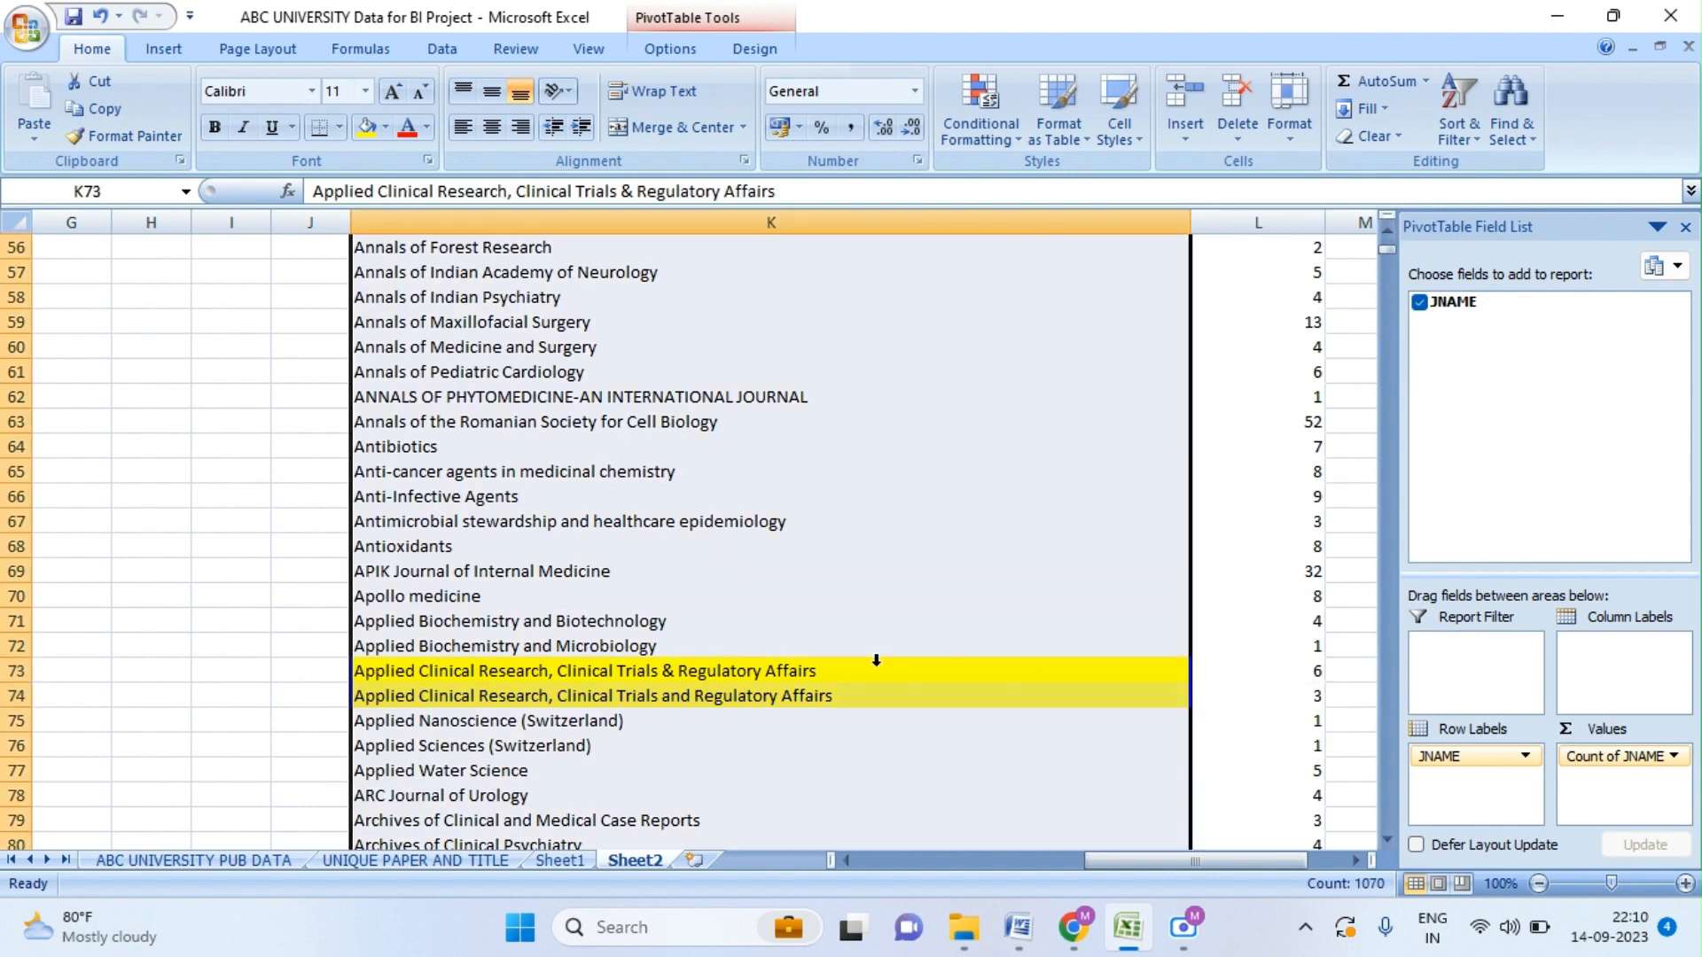
left_click(777, 693)
- Review the PivotTable's journal names from row 75 to row 201 for duplicate or inconsistently written entries
key("Down")
key("Down")
key("Down")
key("Down")
key("Down")
key("Down")
key("Down")
key("Down")
key("Down")
key("Down")
key("Down")
key("Down")
key("Down")
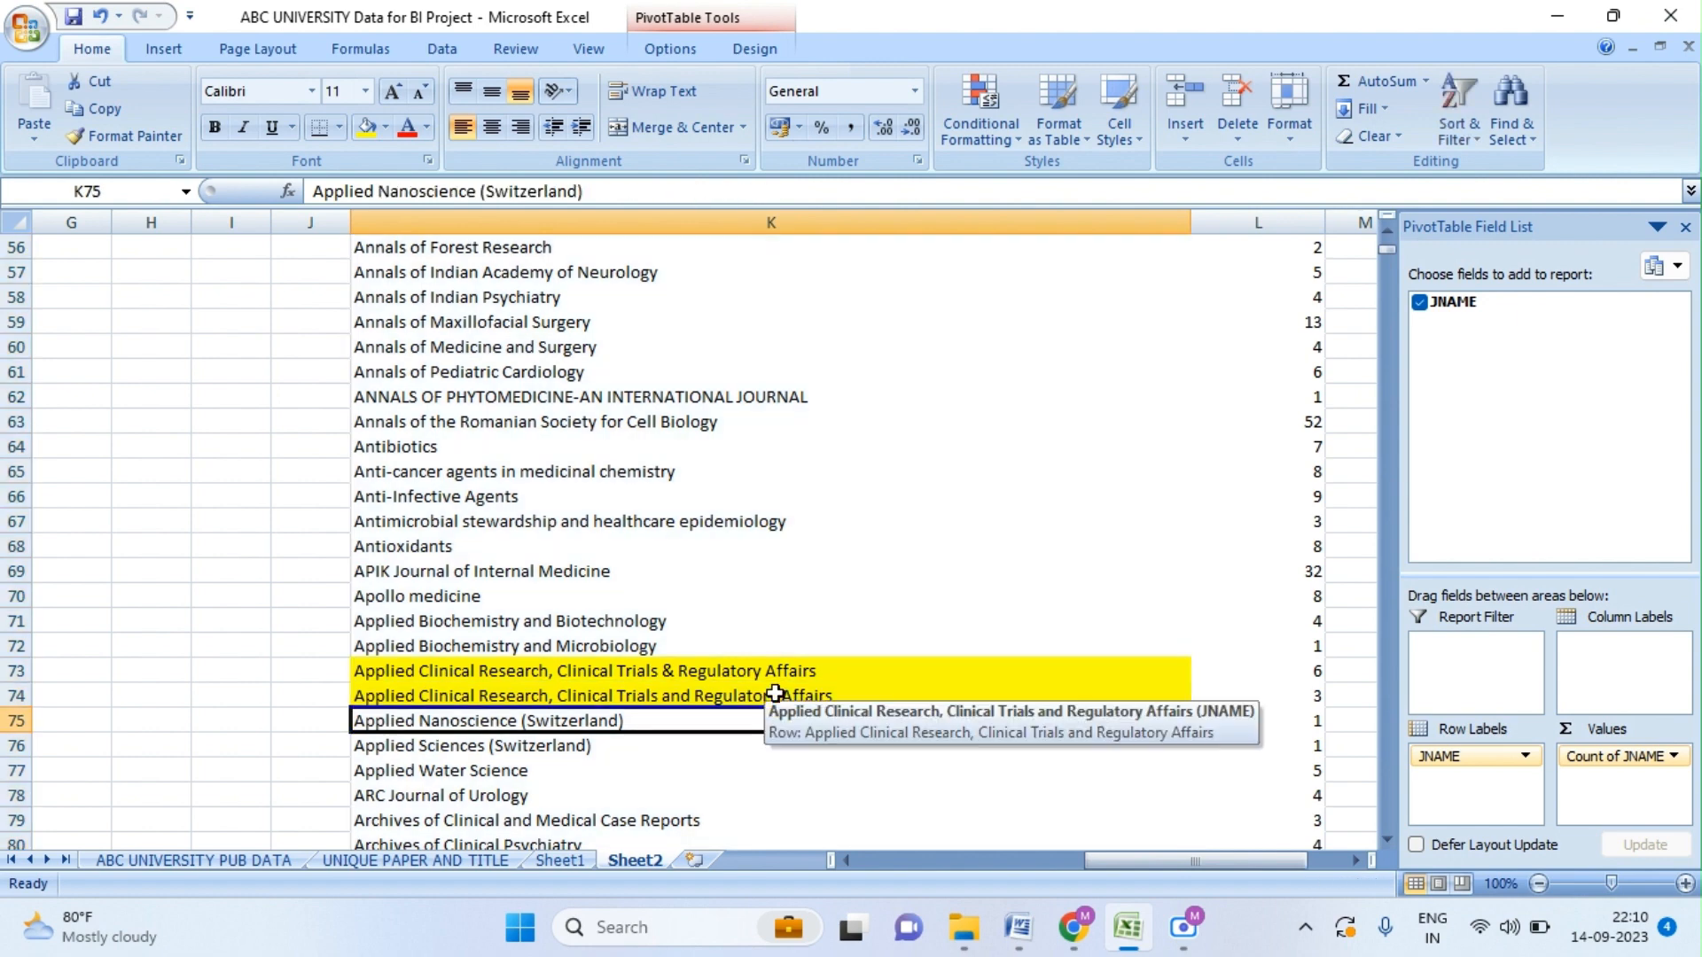
key("Down")
key("Down")
key("Down")
key("Down")
key("Down")
key("Down")
key("Down")
key("Down")
key("Down")
key("Down")
key("Down")
key("Down")
key("Down")
key("Down")
key("Down")
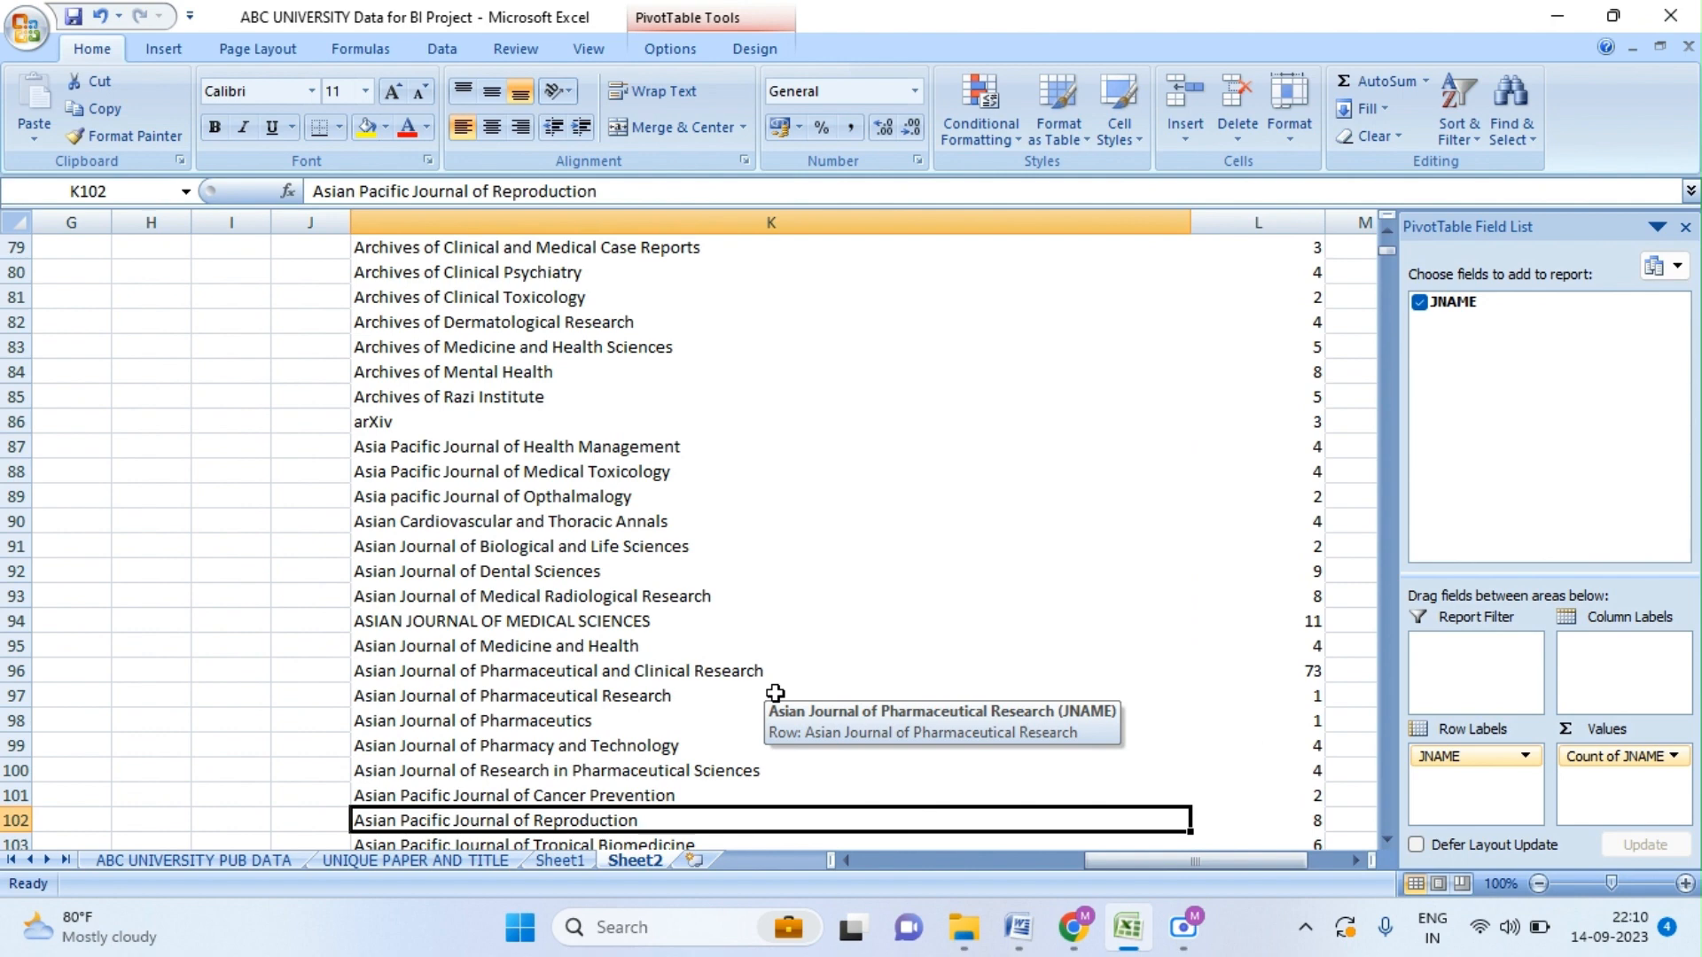
key("Down")
key("Down")
key("Down")
key("Down")
key("Down")
key("Down")
key("Down")
key("Down")
key("Down")
key("Down")
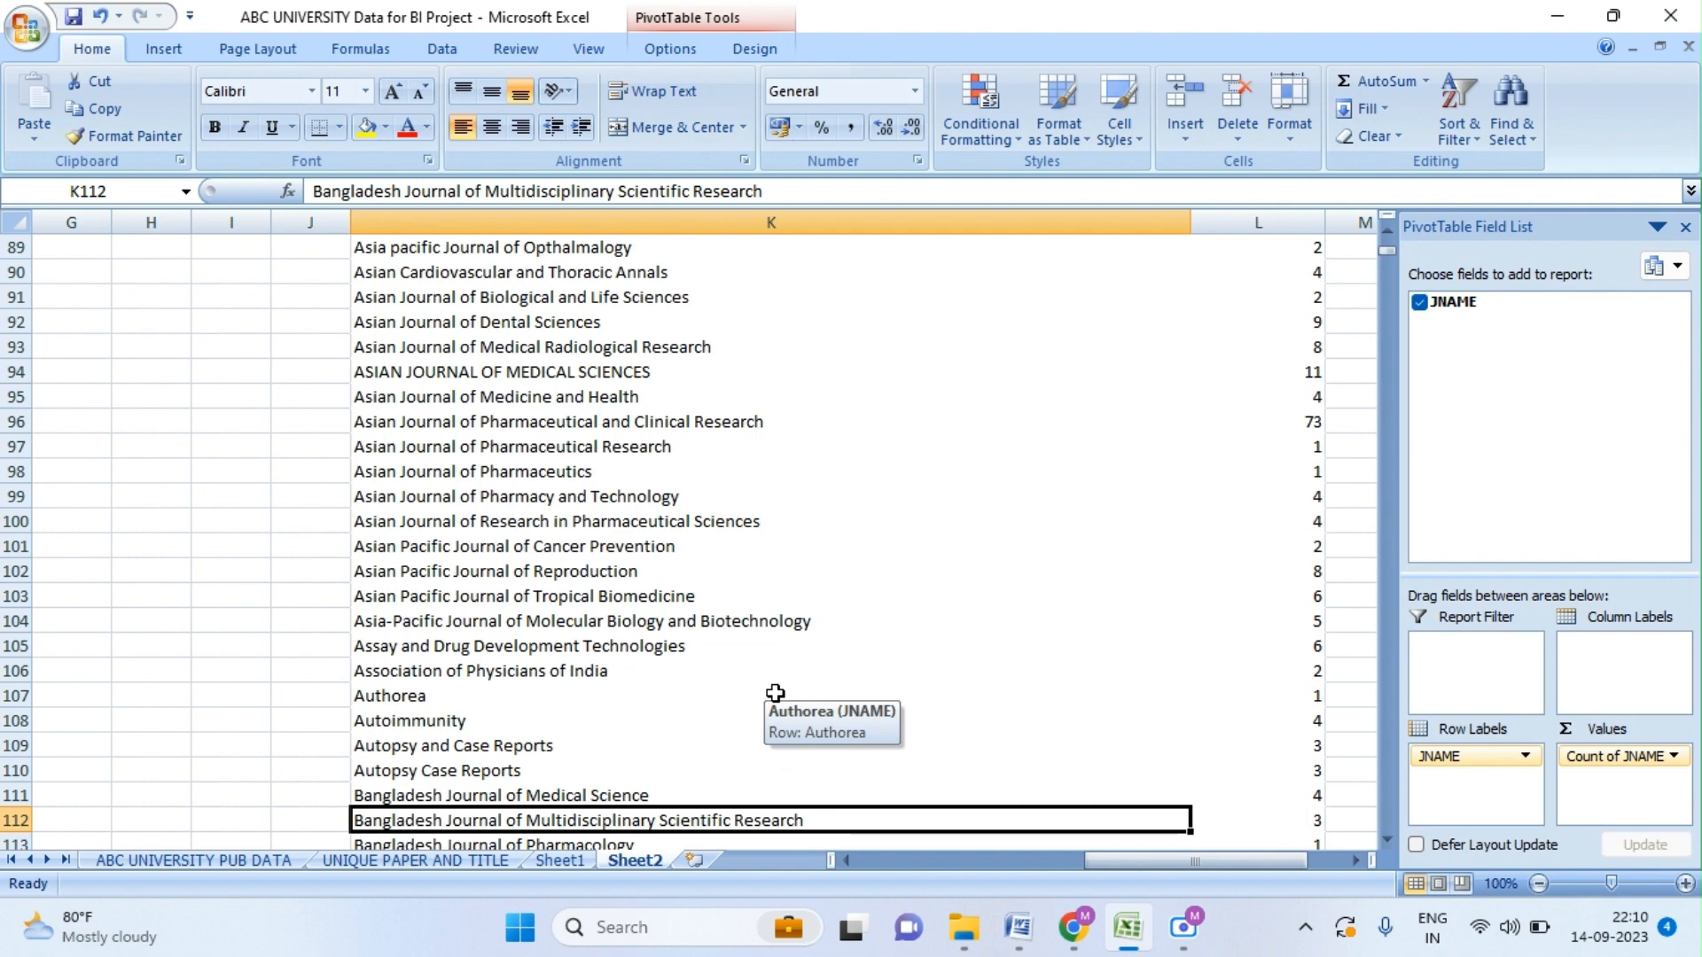
key("Down")
key("Down")
key("Down")
key("Down")
key("Down")
key("Down")
key("Down")
key("Down")
key("Down")
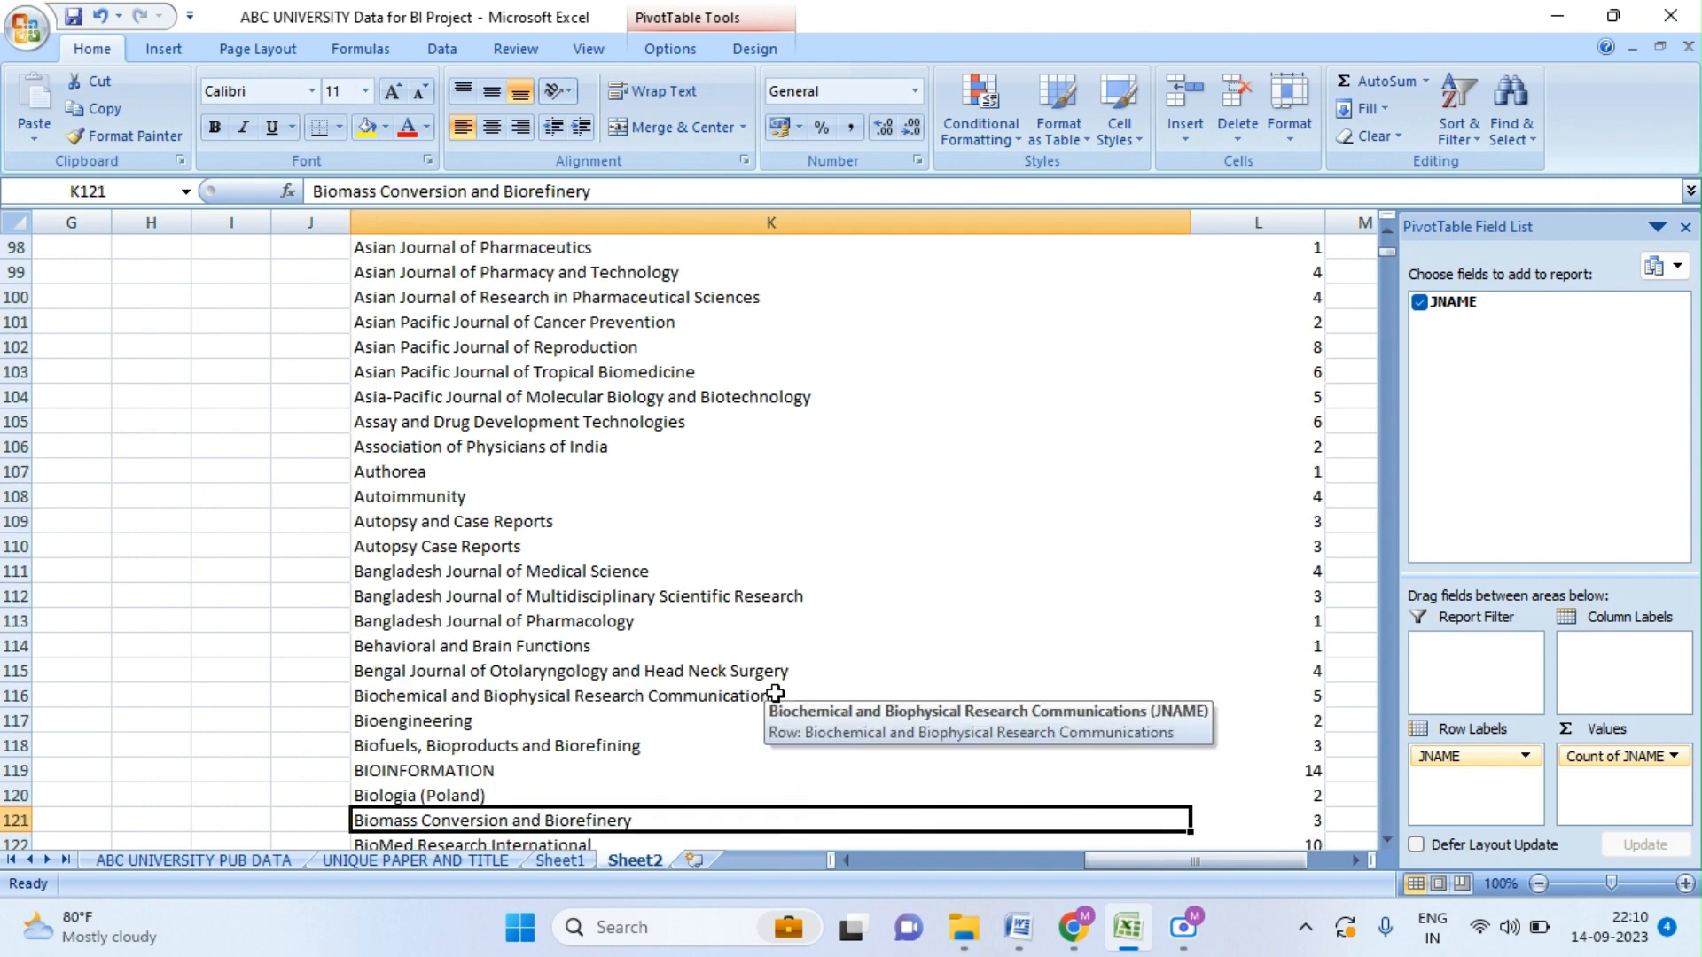
key("Down")
key("Down")
key("Down")
key("Down")
key("Down")
key("Down")
key("Down")
key("Down")
key("Down")
key("Down")
key("Down")
key("Down")
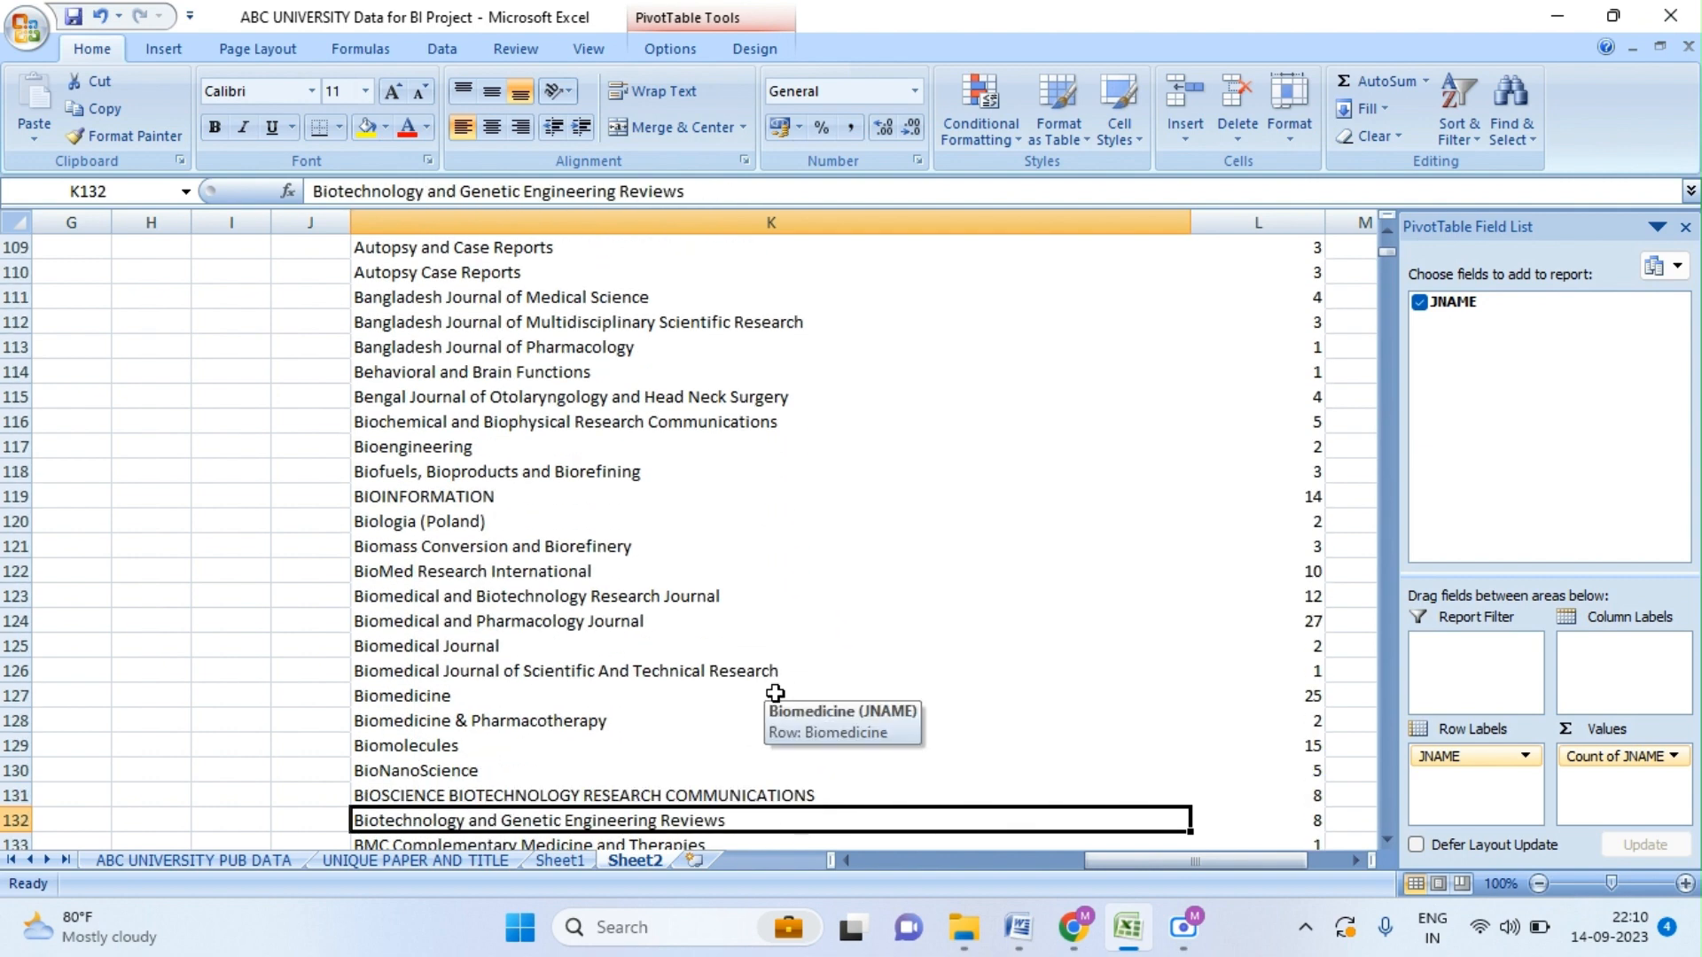
key("Down")
key("Down")
key("Down")
key("Down")
key("Down")
key("Down")
key("Down")
key("Down")
key("Down")
key("Down")
key("Down")
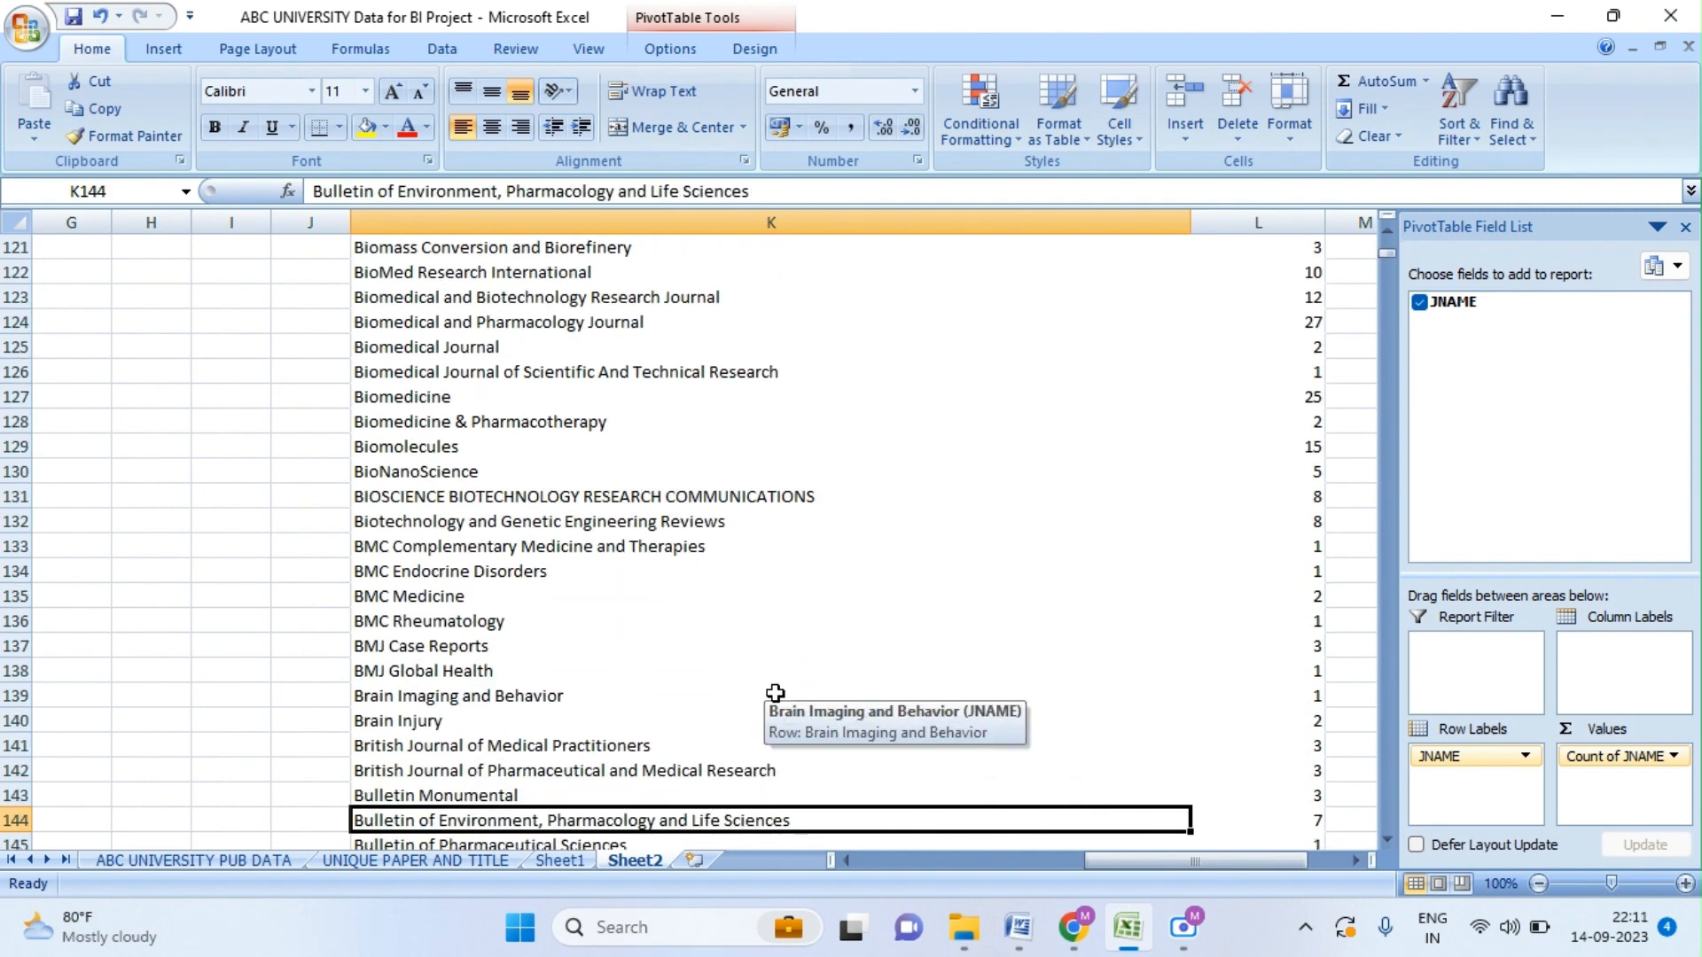
key("Down")
key("Down")
key("Down")
key("Down")
key("Down")
key("Down")
key("Down")
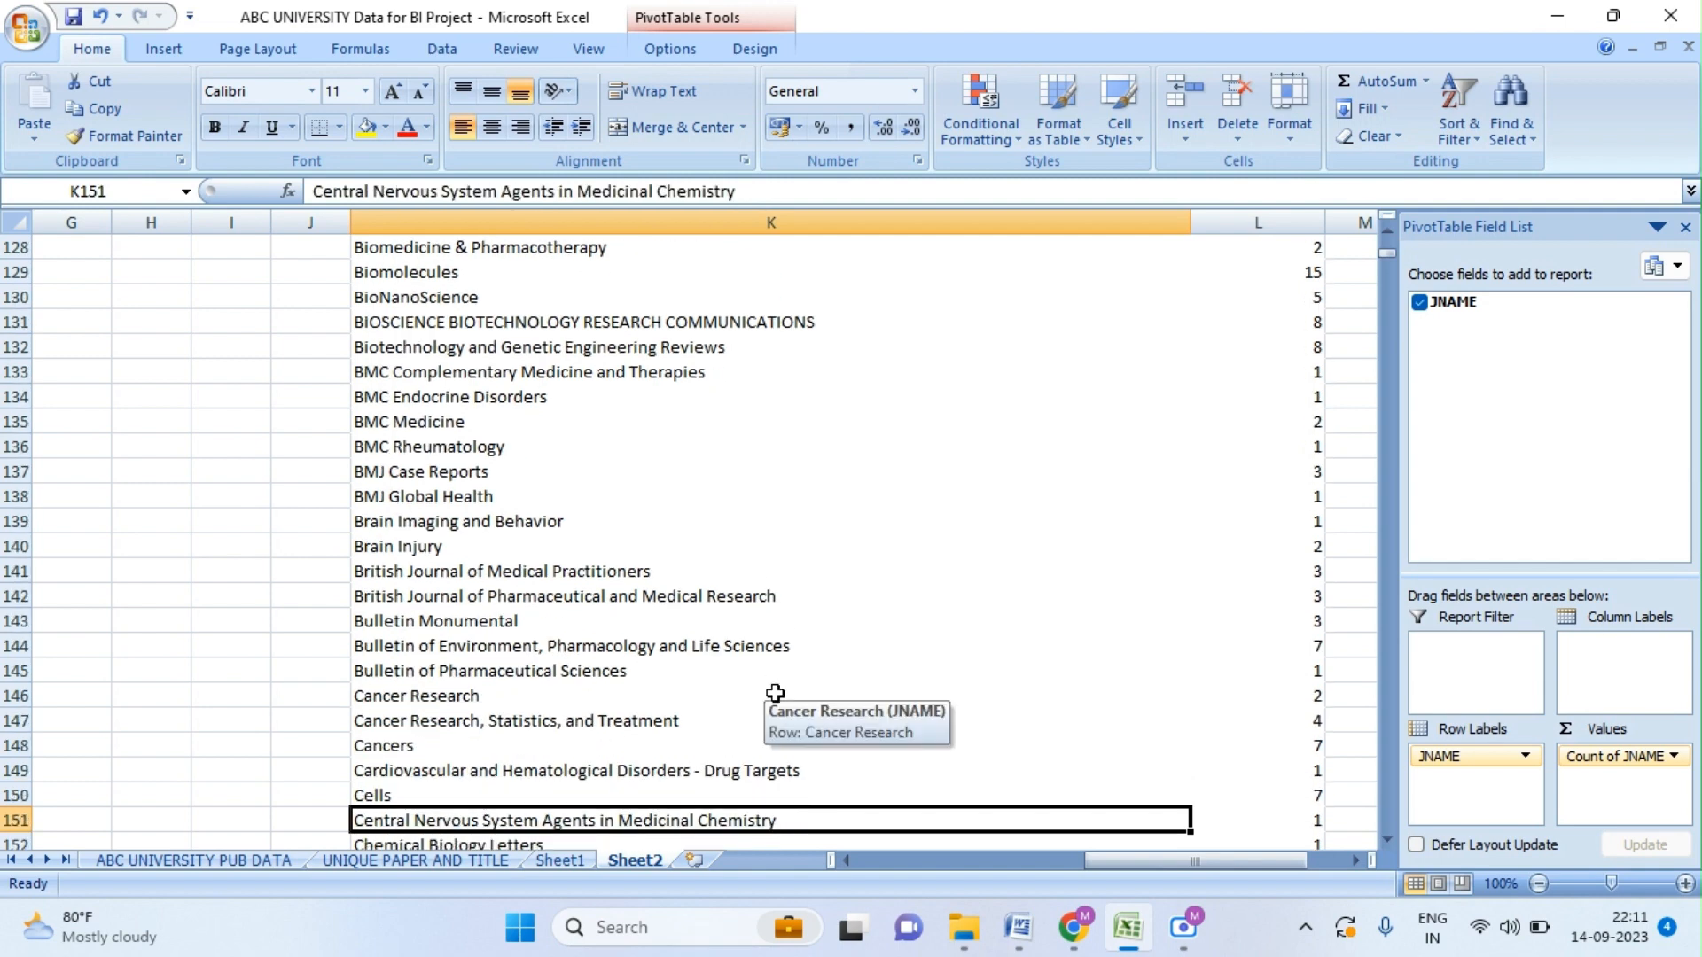
key("Down")
key("Down")
key("Down")
key("Down")
key("Down")
key("Down")
key("Down")
key("Down")
key("Down")
key("Down")
key("Down")
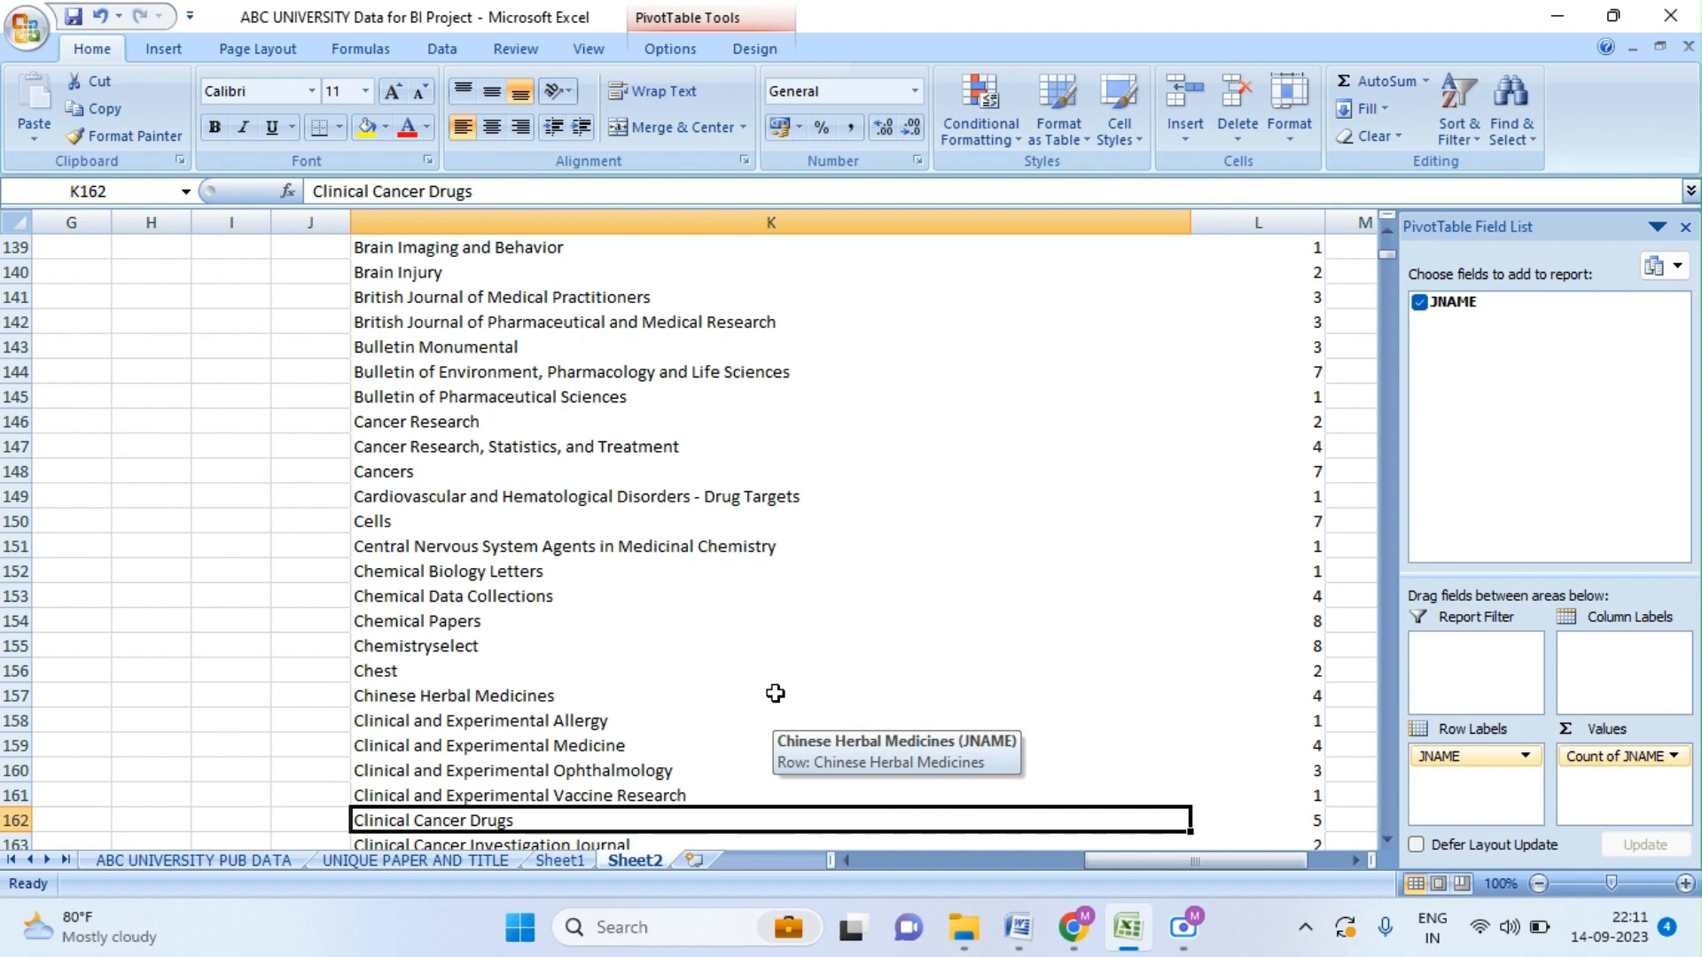
key("Down")
key("Down")
key("Down")
key("Down")
key("Down")
key("Down")
key("Down")
key("Down")
key("Down")
key("Down")
key("Down")
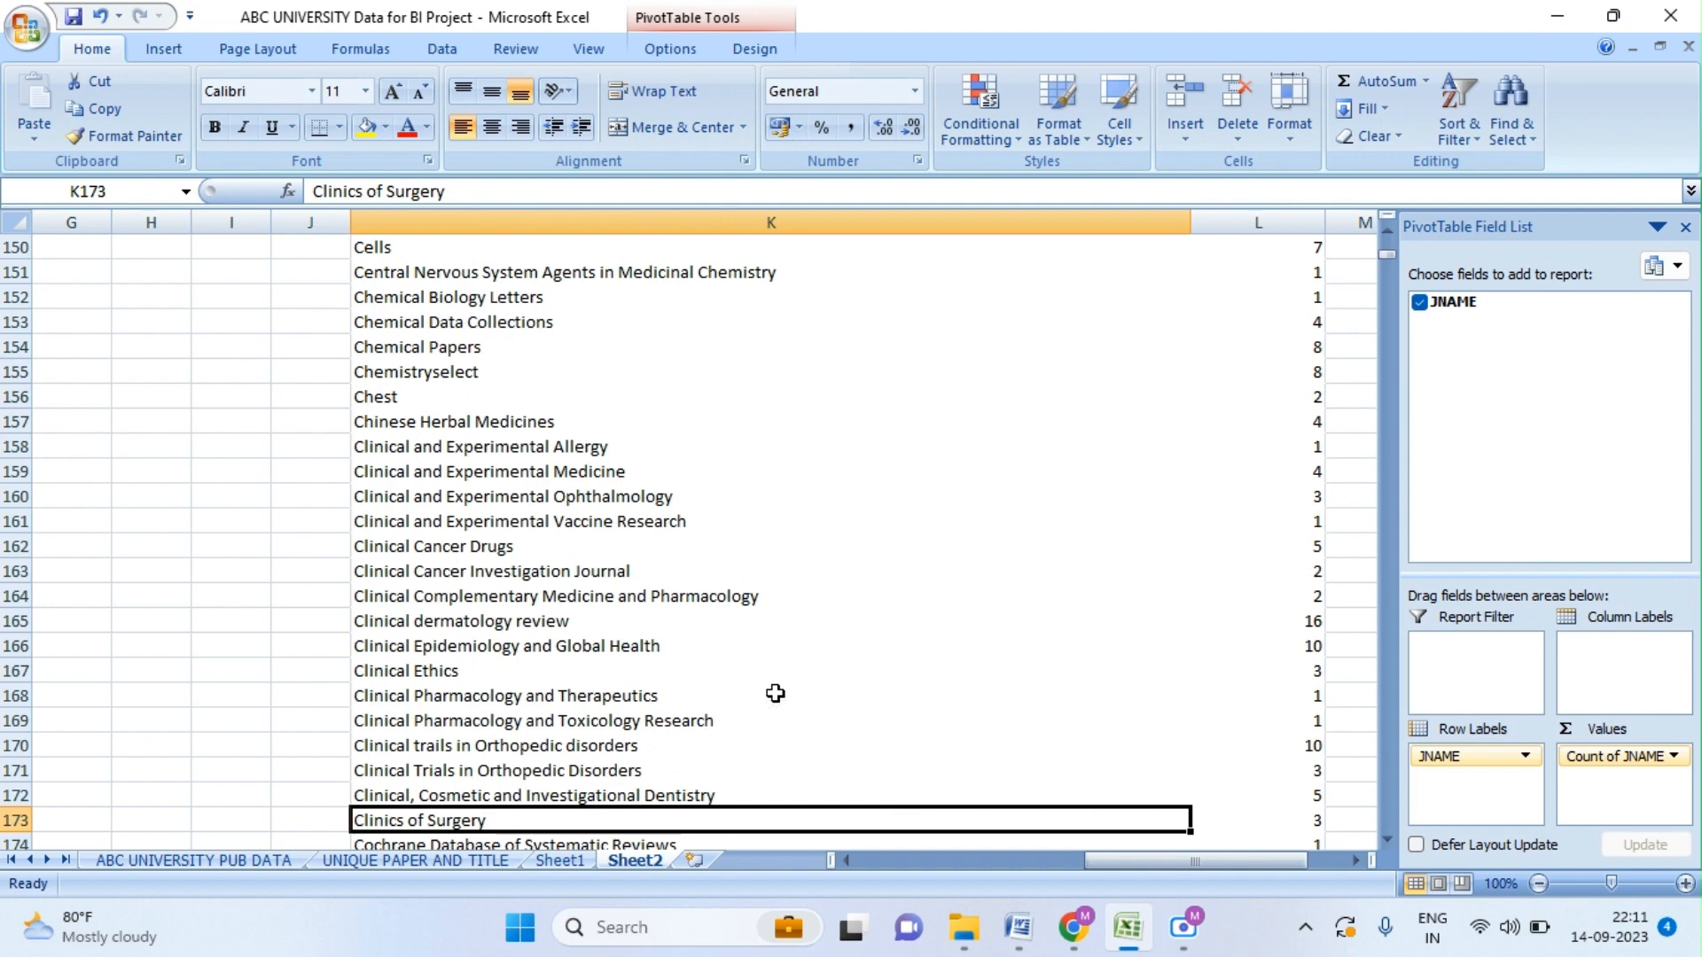
key("Down")
key("Down")
key("Down")
key("Down")
key("Down")
key("Down")
key("Down")
key("Down")
key("Down")
key("Down")
key("Down")
key("Down")
key("Down")
key("Down")
key("Down")
key("Down")
key("Down")
key("Down")
key("Down")
key("Down")
key("Down")
key("Down")
key("Down")
key("Down")
key("Down")
key("Down")
key("Down")
key("Down")
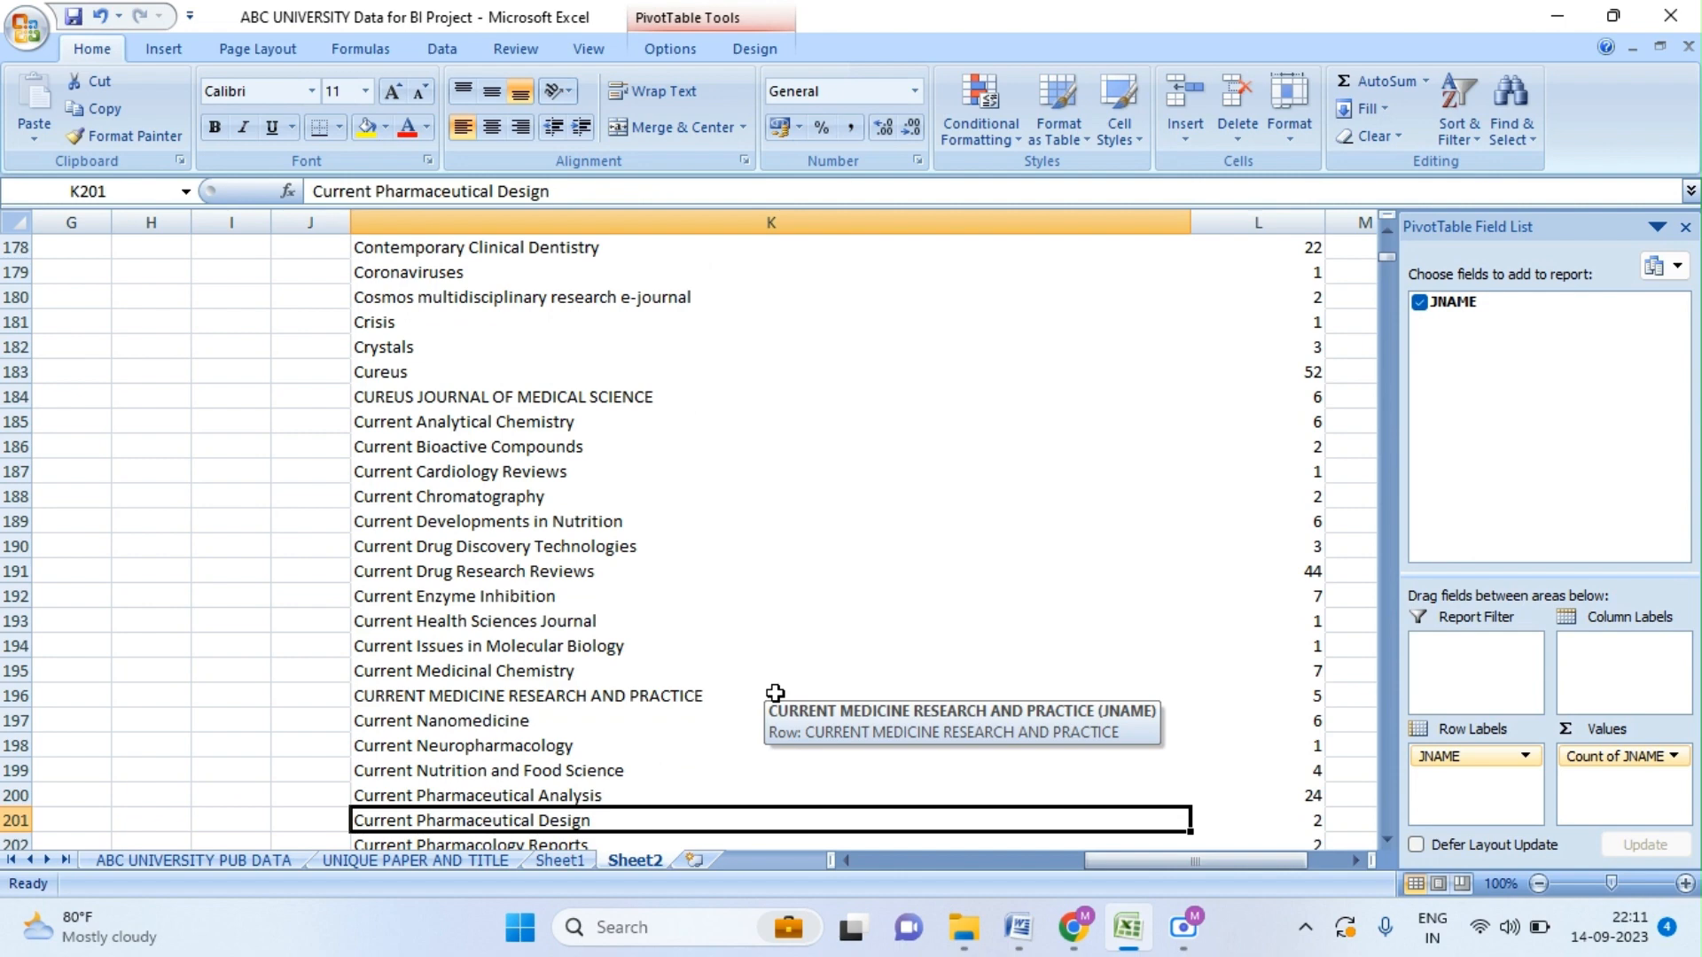
left_click(570, 633)
left_click(243, 530)
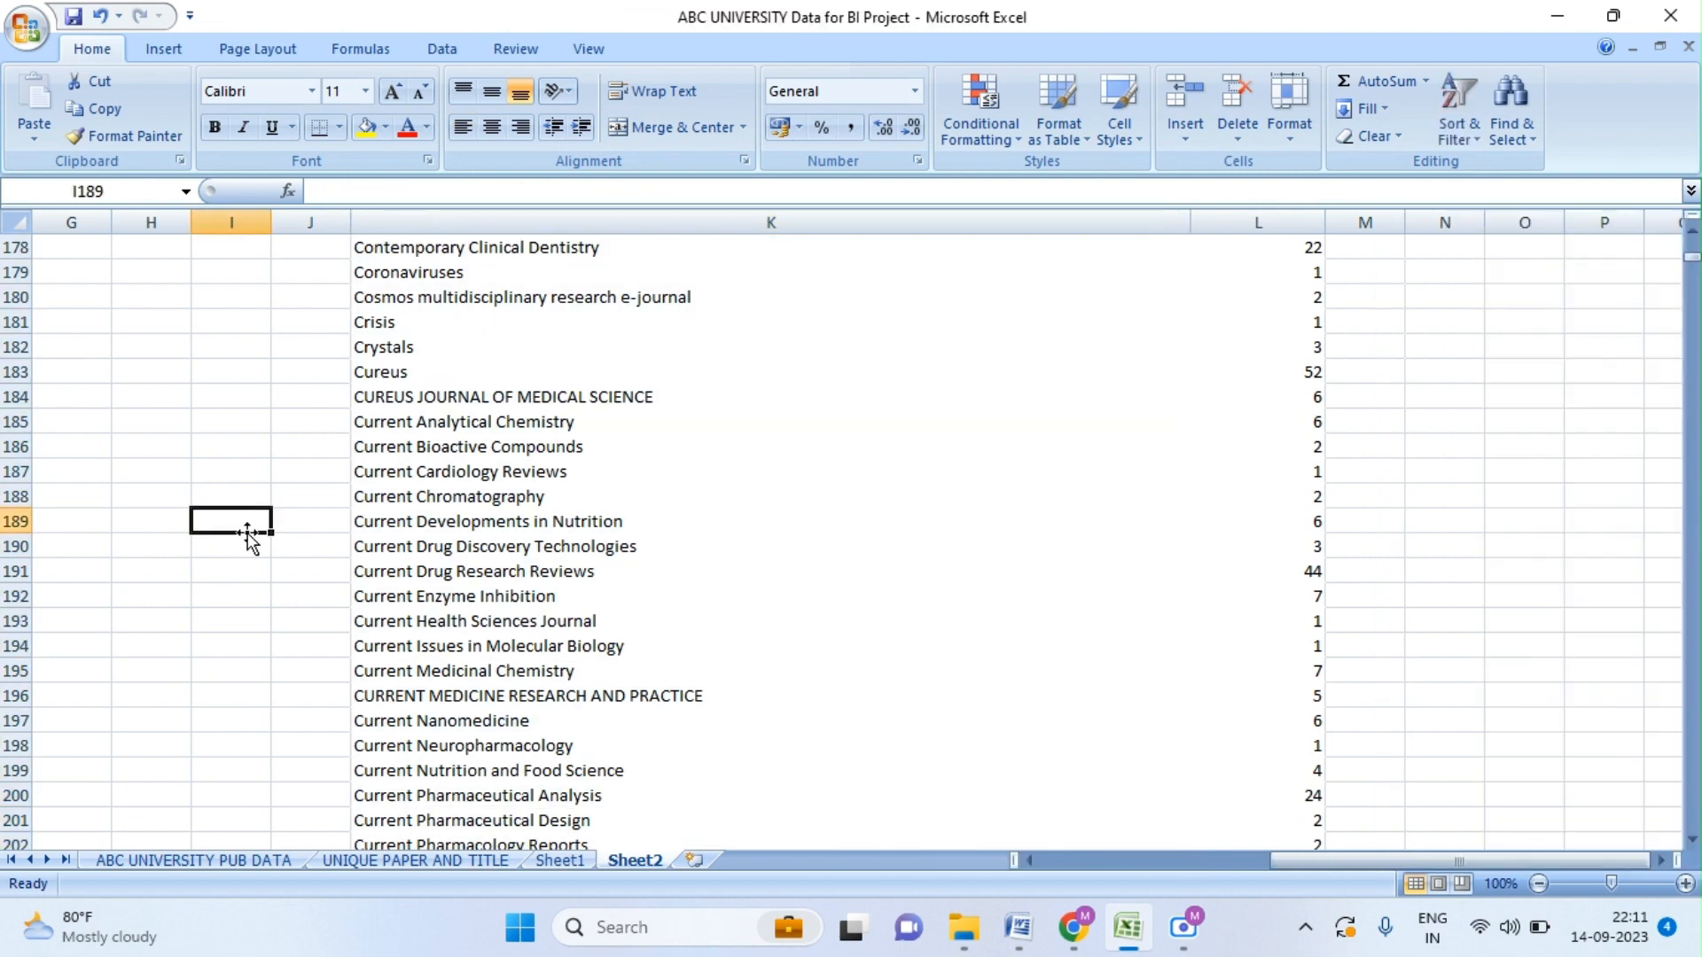
- Review the column headers of the ABC UNIVERSITY PUB DATA sheet from PUB through VOL NO
left_click(257, 862)
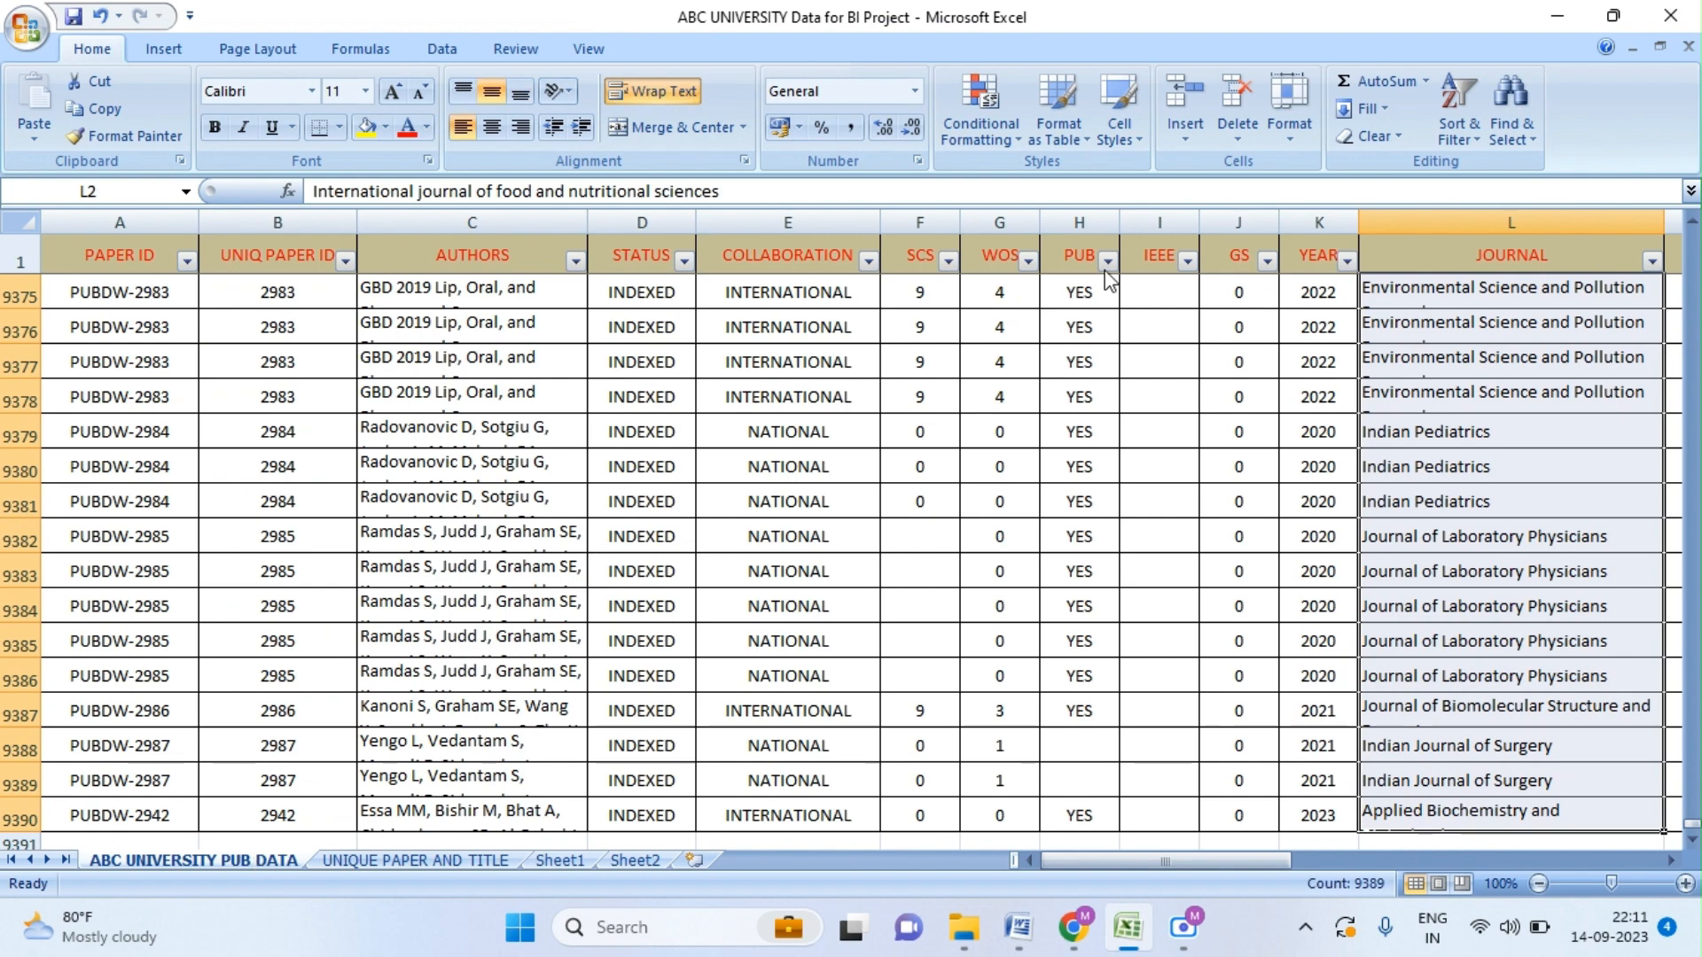
left_click(1070, 260)
key("Right")
key("Right")
key("Right")
key("Right")
key("Right")
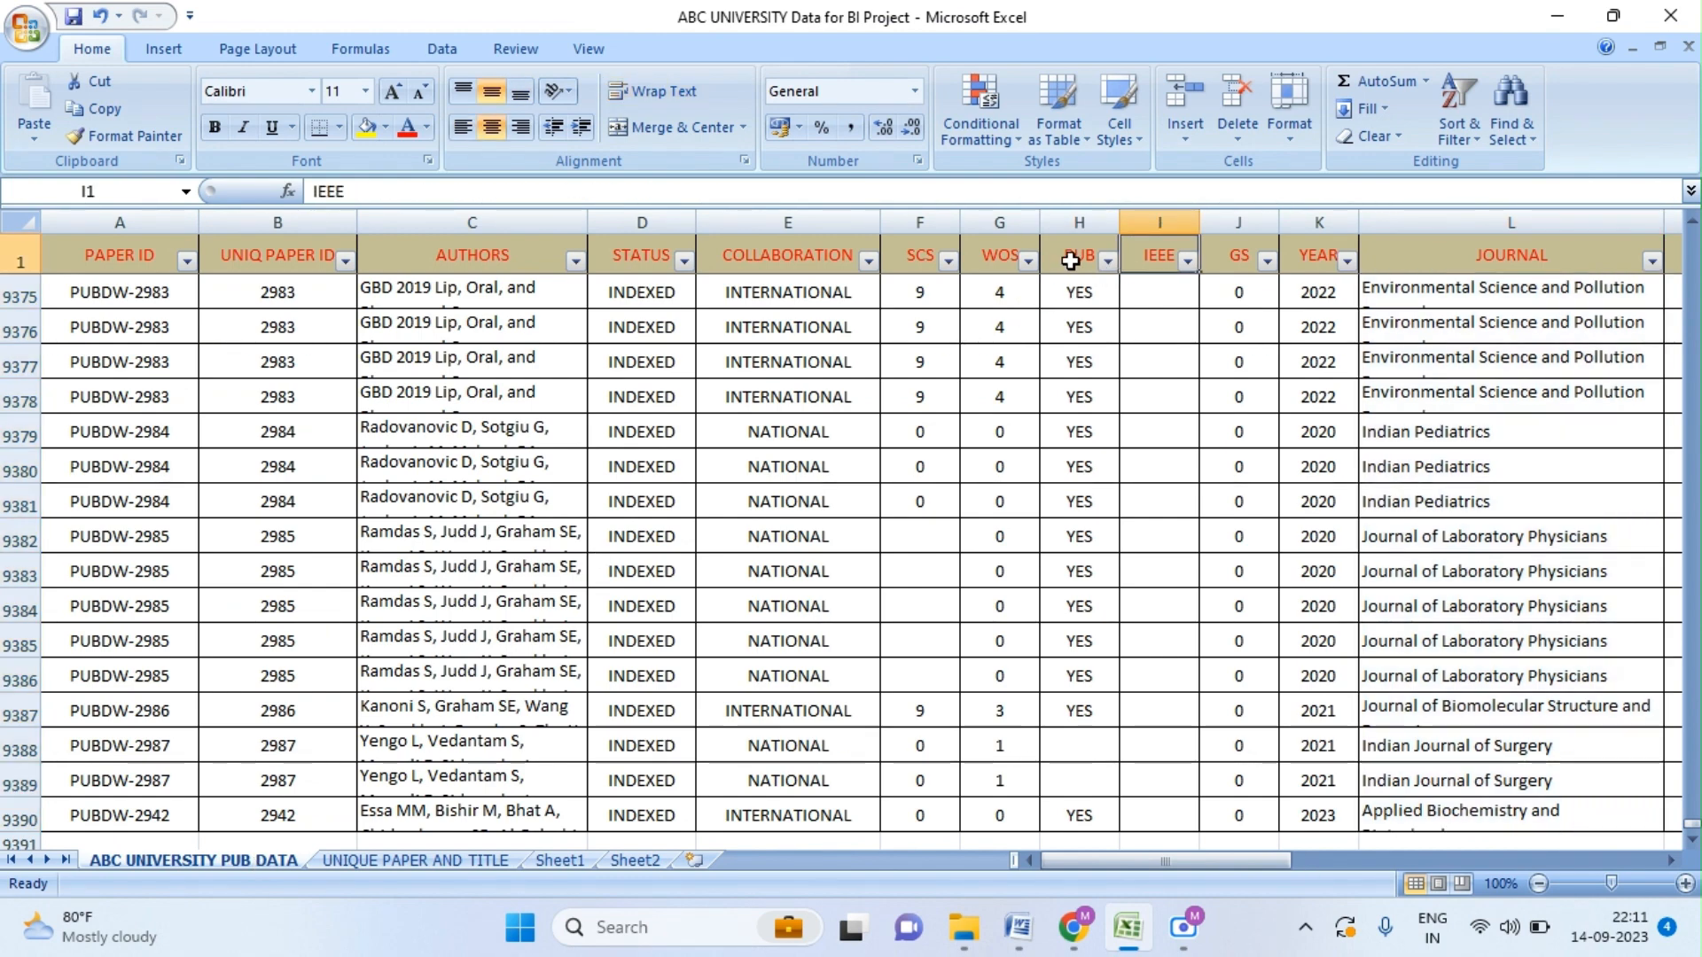
key("Right")
key("Right")
key("Right")
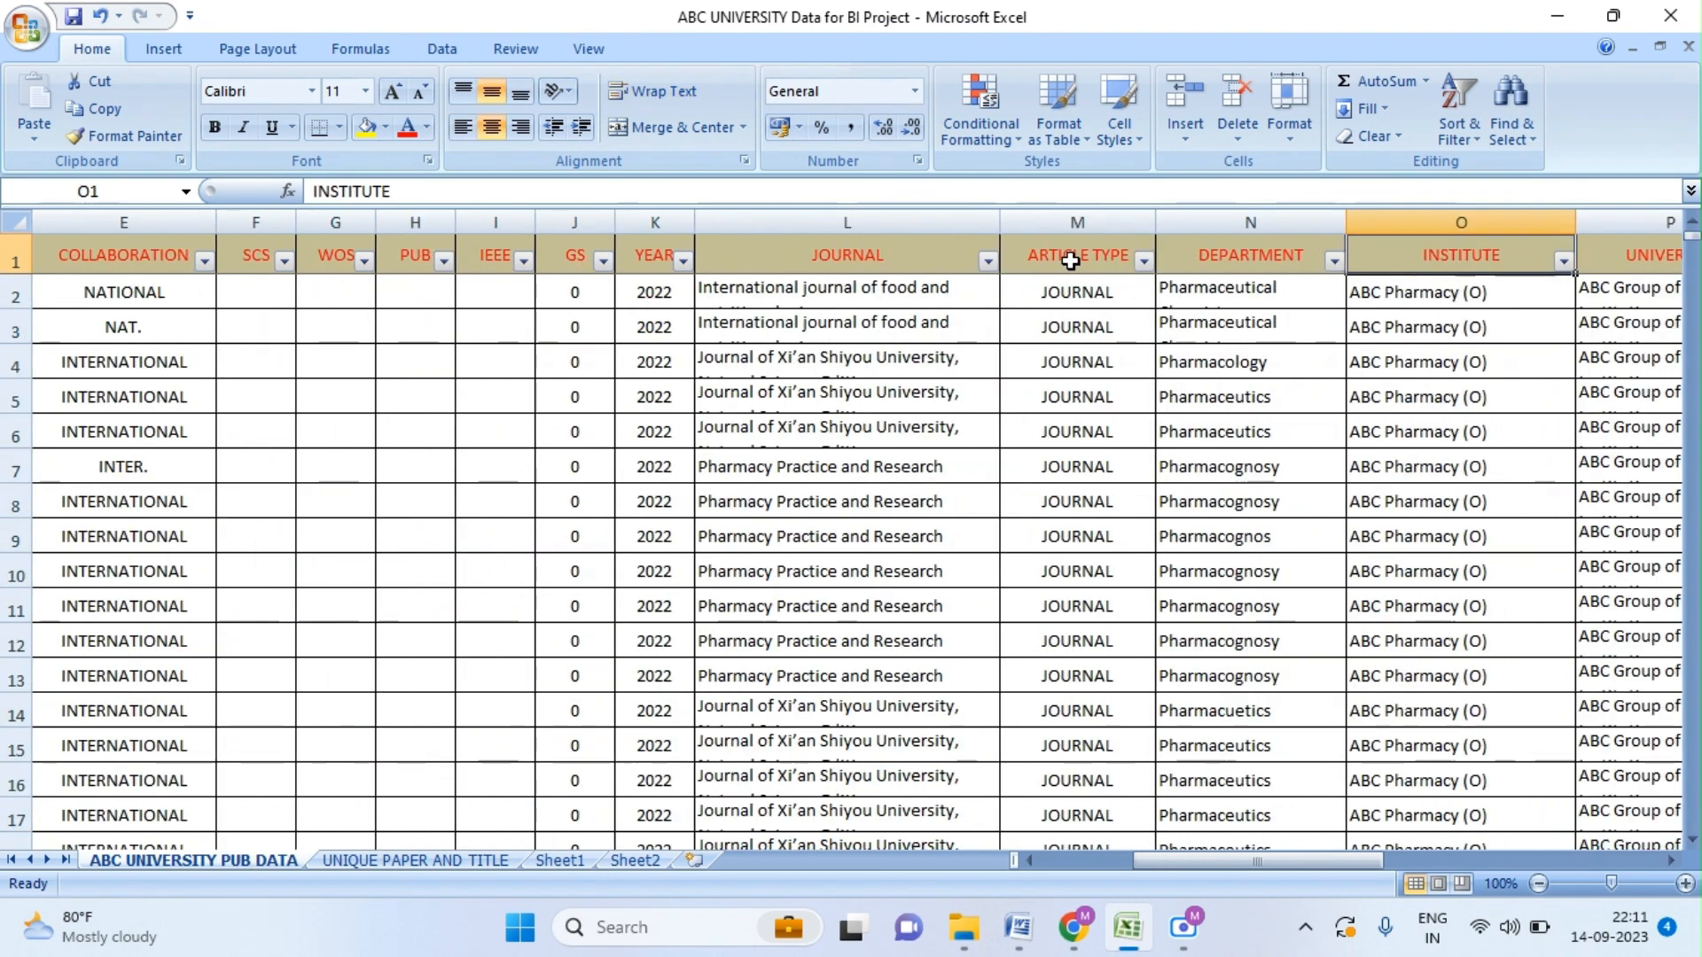
key("Right")
key("Right")
key("Right")
key("Right")
key("Right")
key("Right")
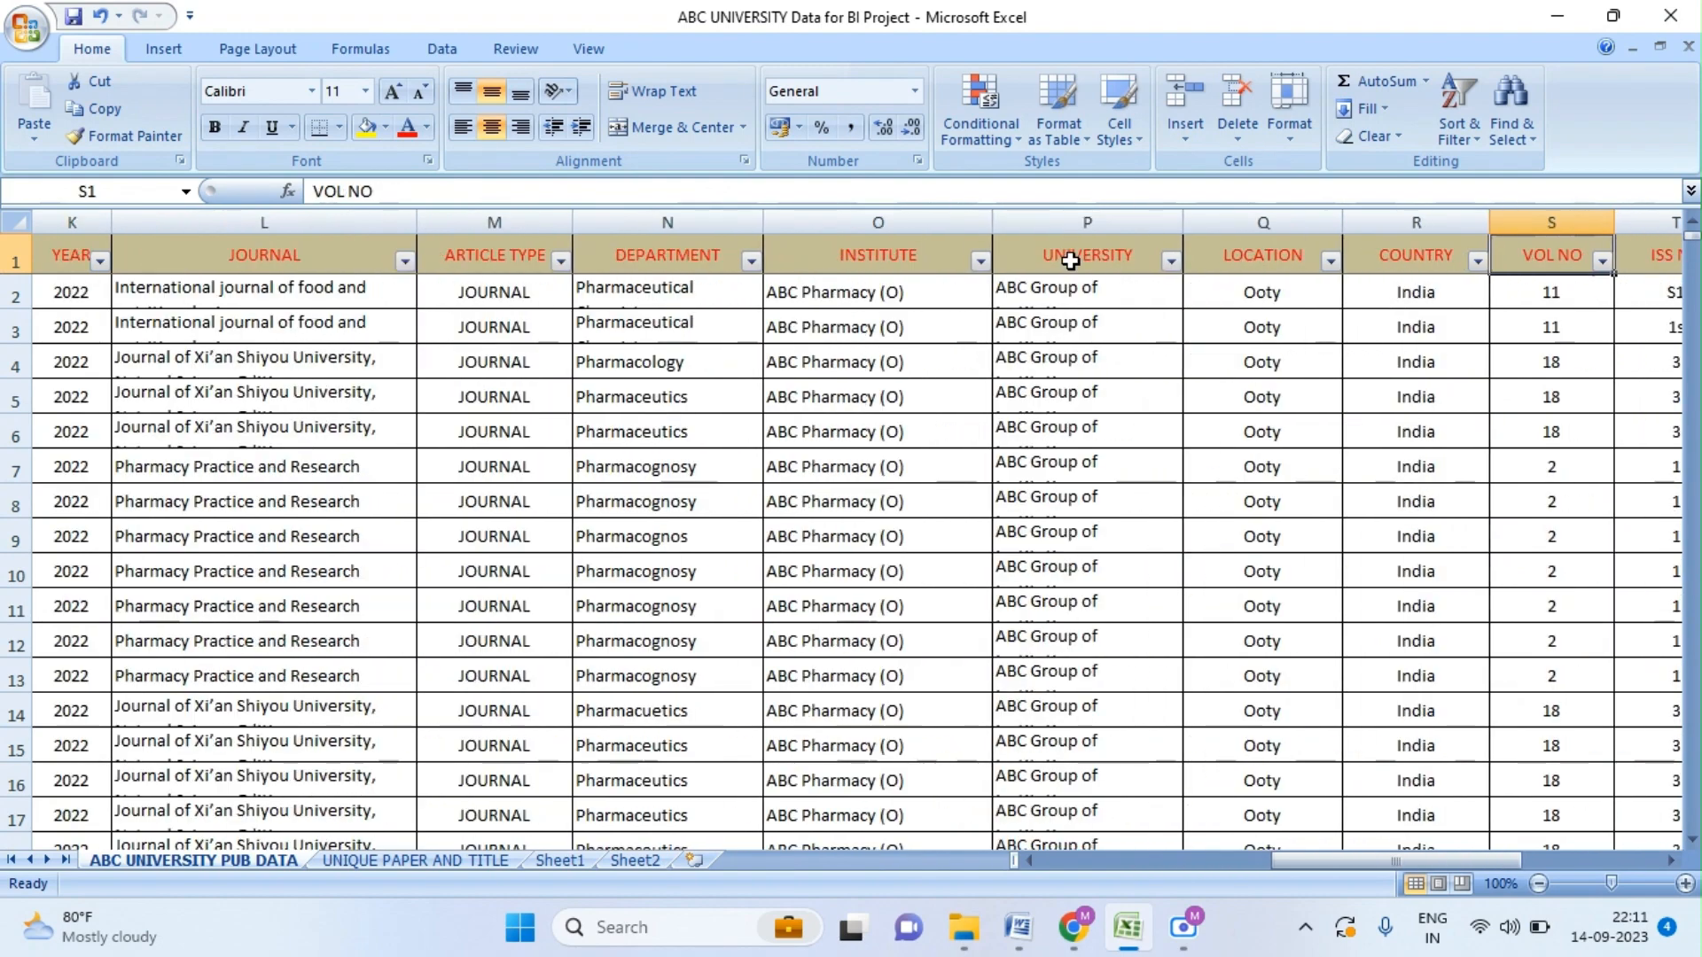
- Go back along the header row to PAPER ID and look over the first records in the STATUS column
key("Left")
key("Left")
key("Left")
key("Left")
key("Left")
key("Left")
key("Left")
key("Left")
key("Left")
key("Left")
key("Left")
key("Left")
key("Left")
key("Left")
key("Left")
key("Left")
key("Left")
key("Left")
key("Left")
key("Left")
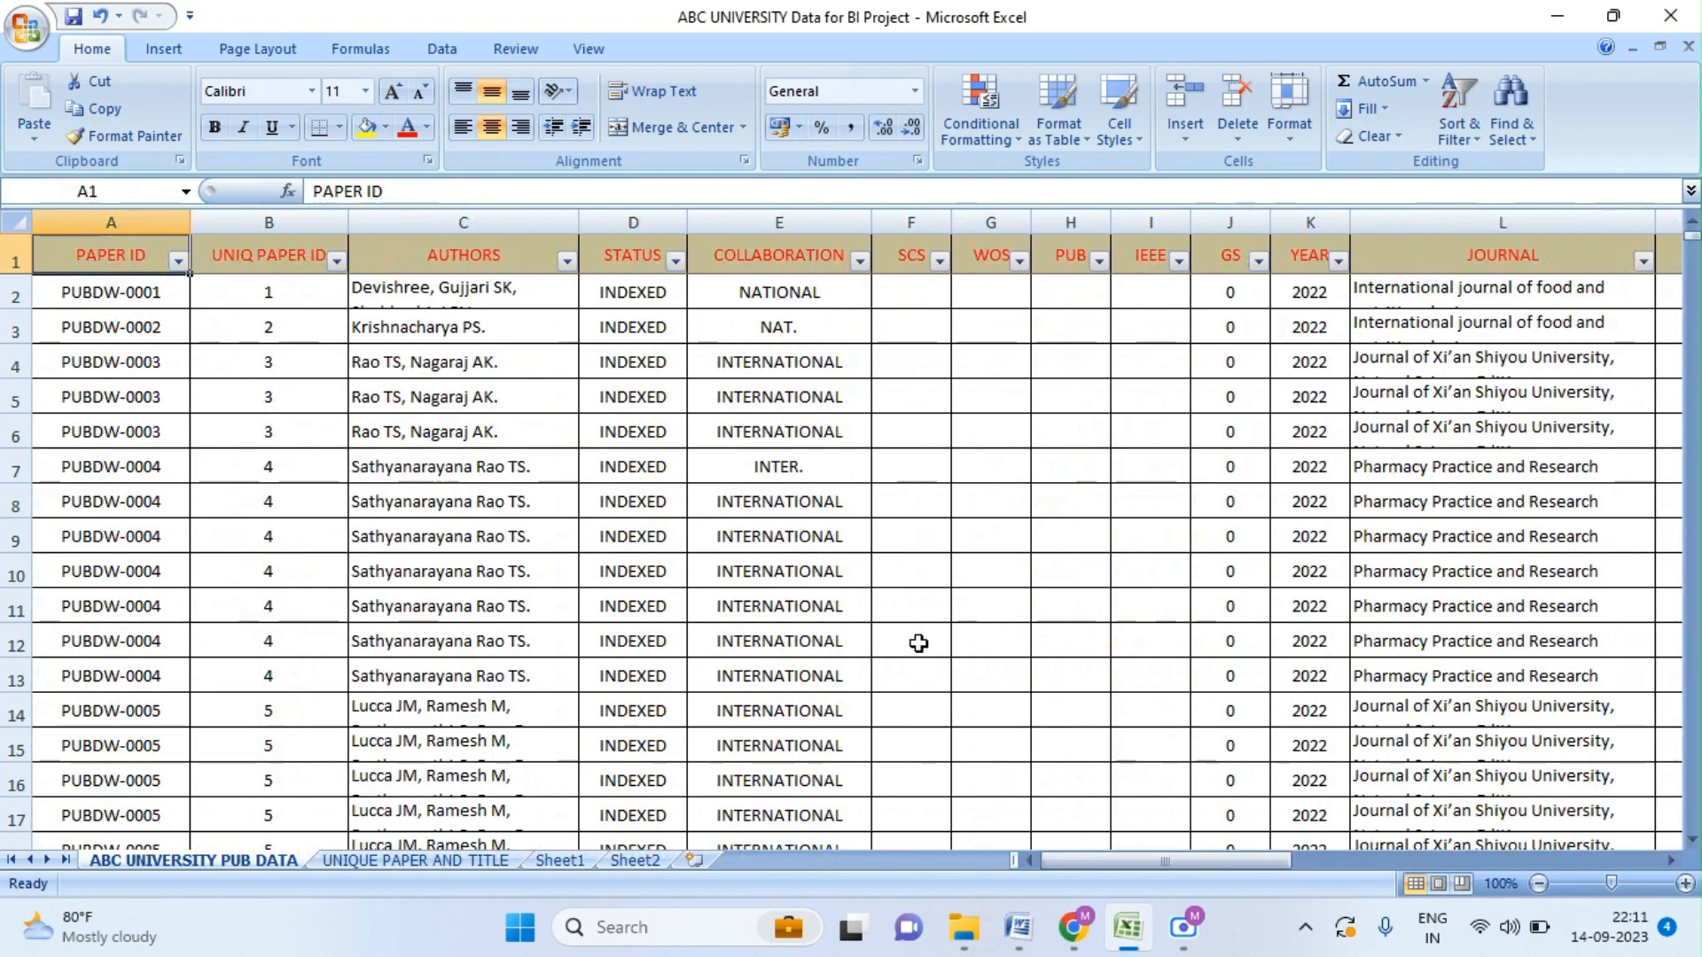
left_click(667, 637)
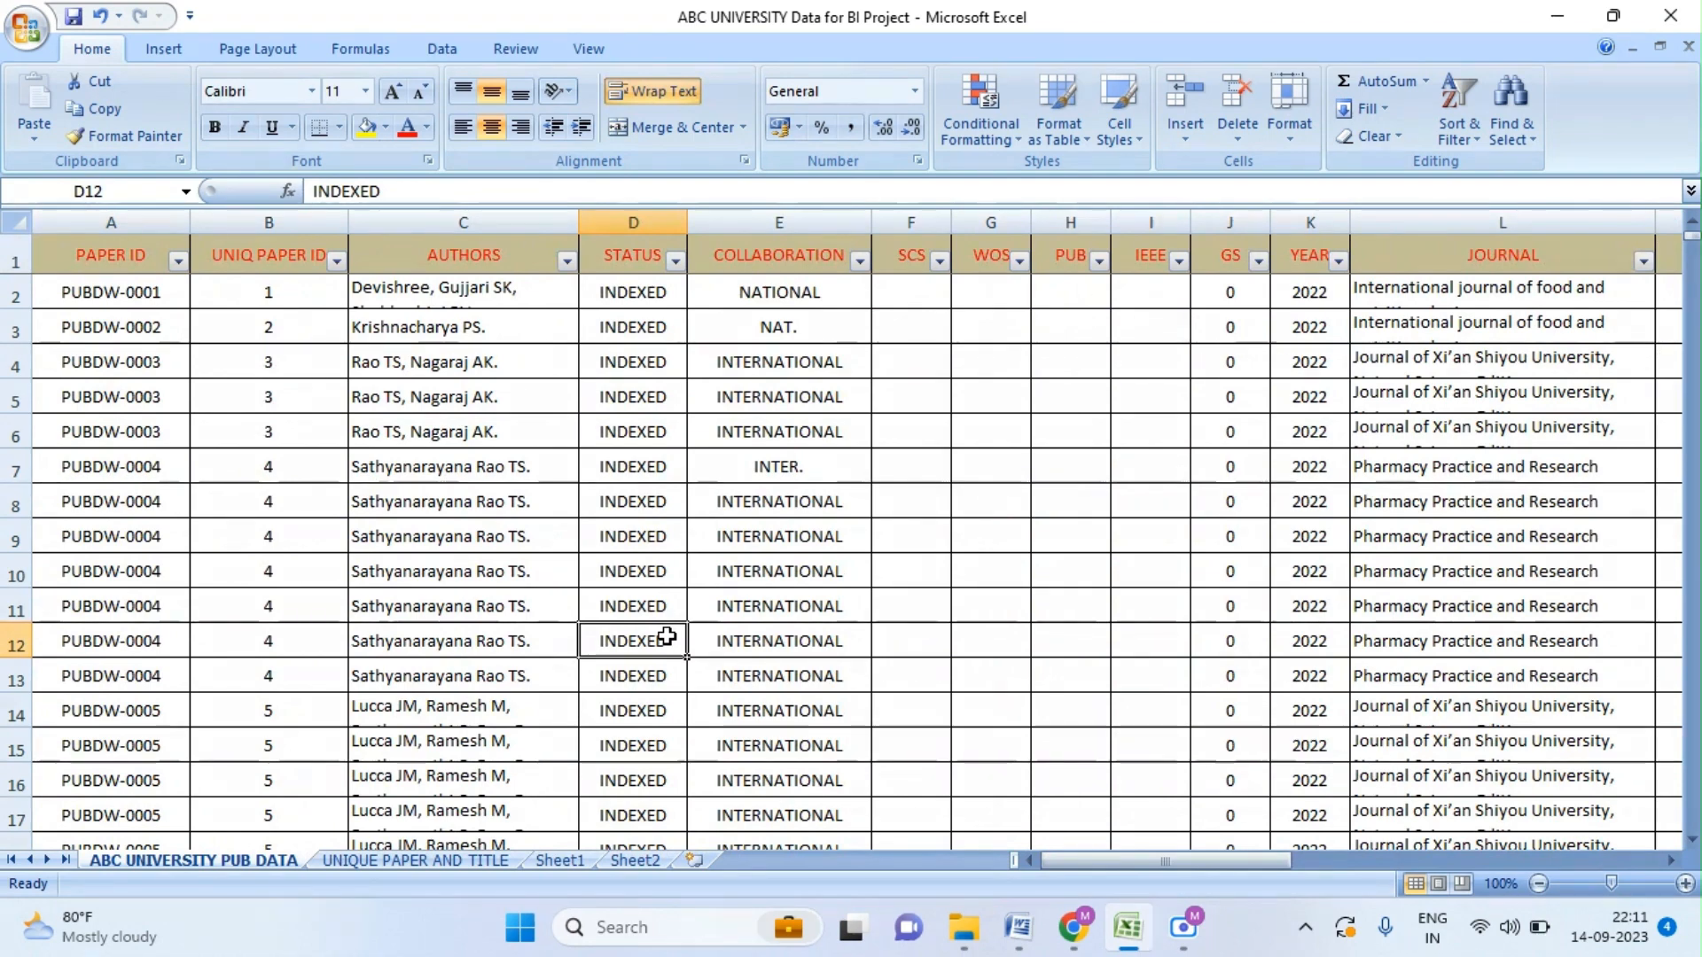
- Switch to the PROJECT - STEPS document in Word and check the "Standardization Issue resolve" item under Data Cleaning
mouse_move(1002, 940)
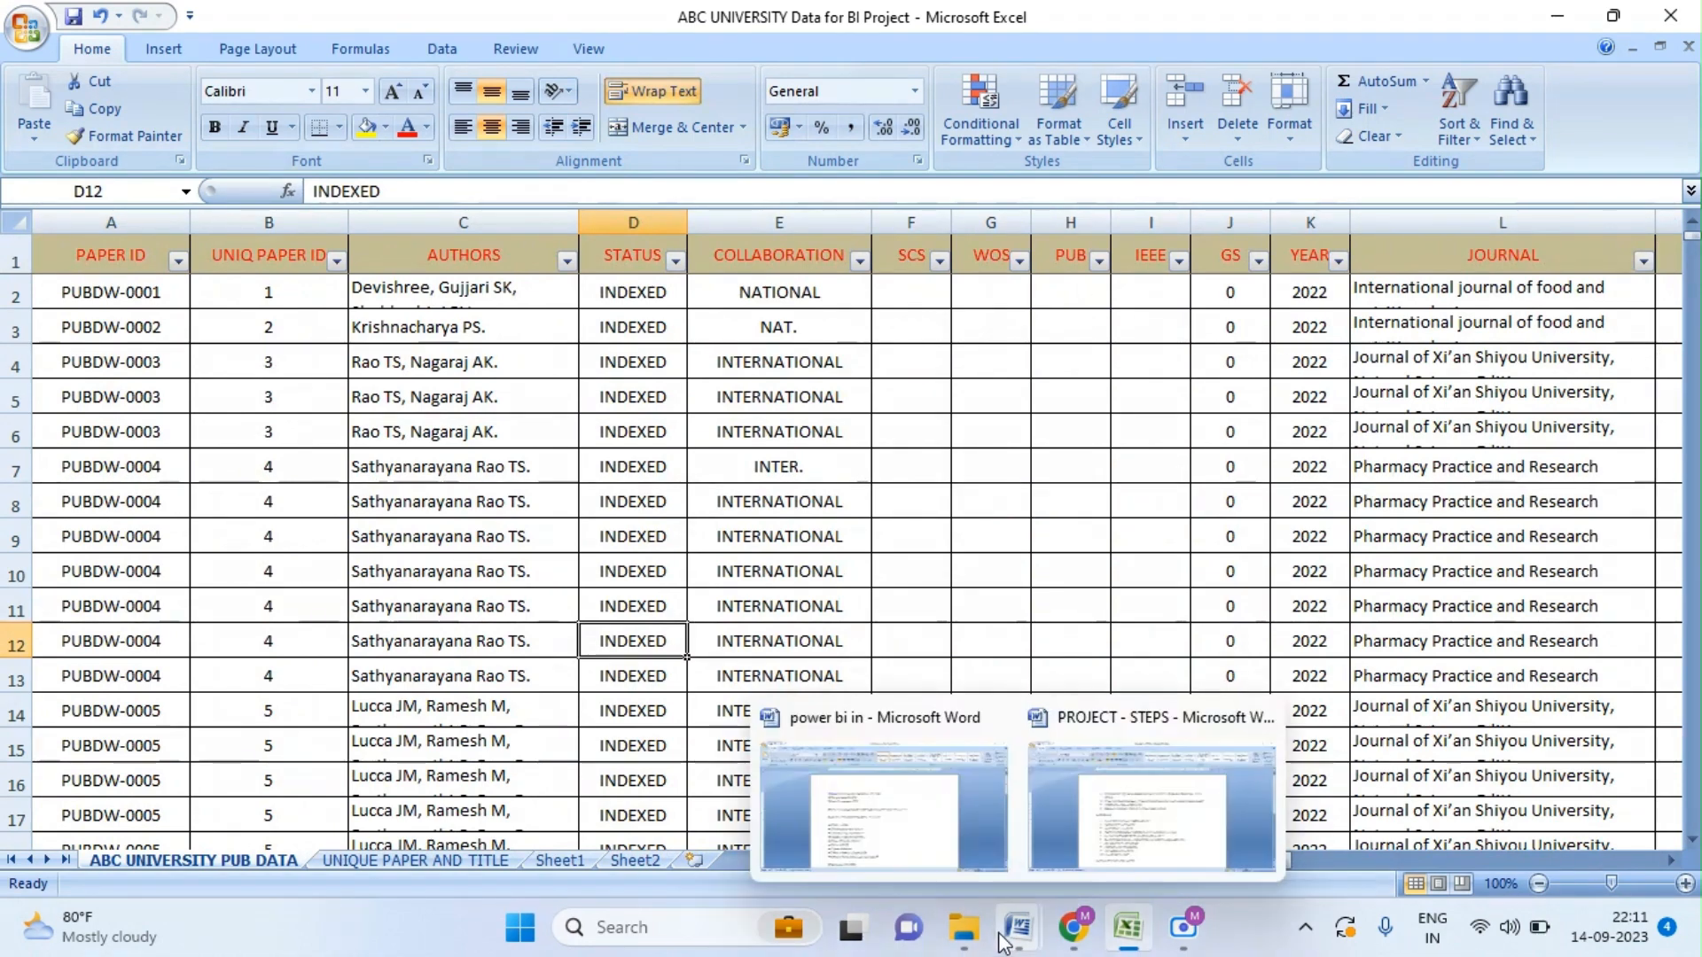
left_click(1143, 808)
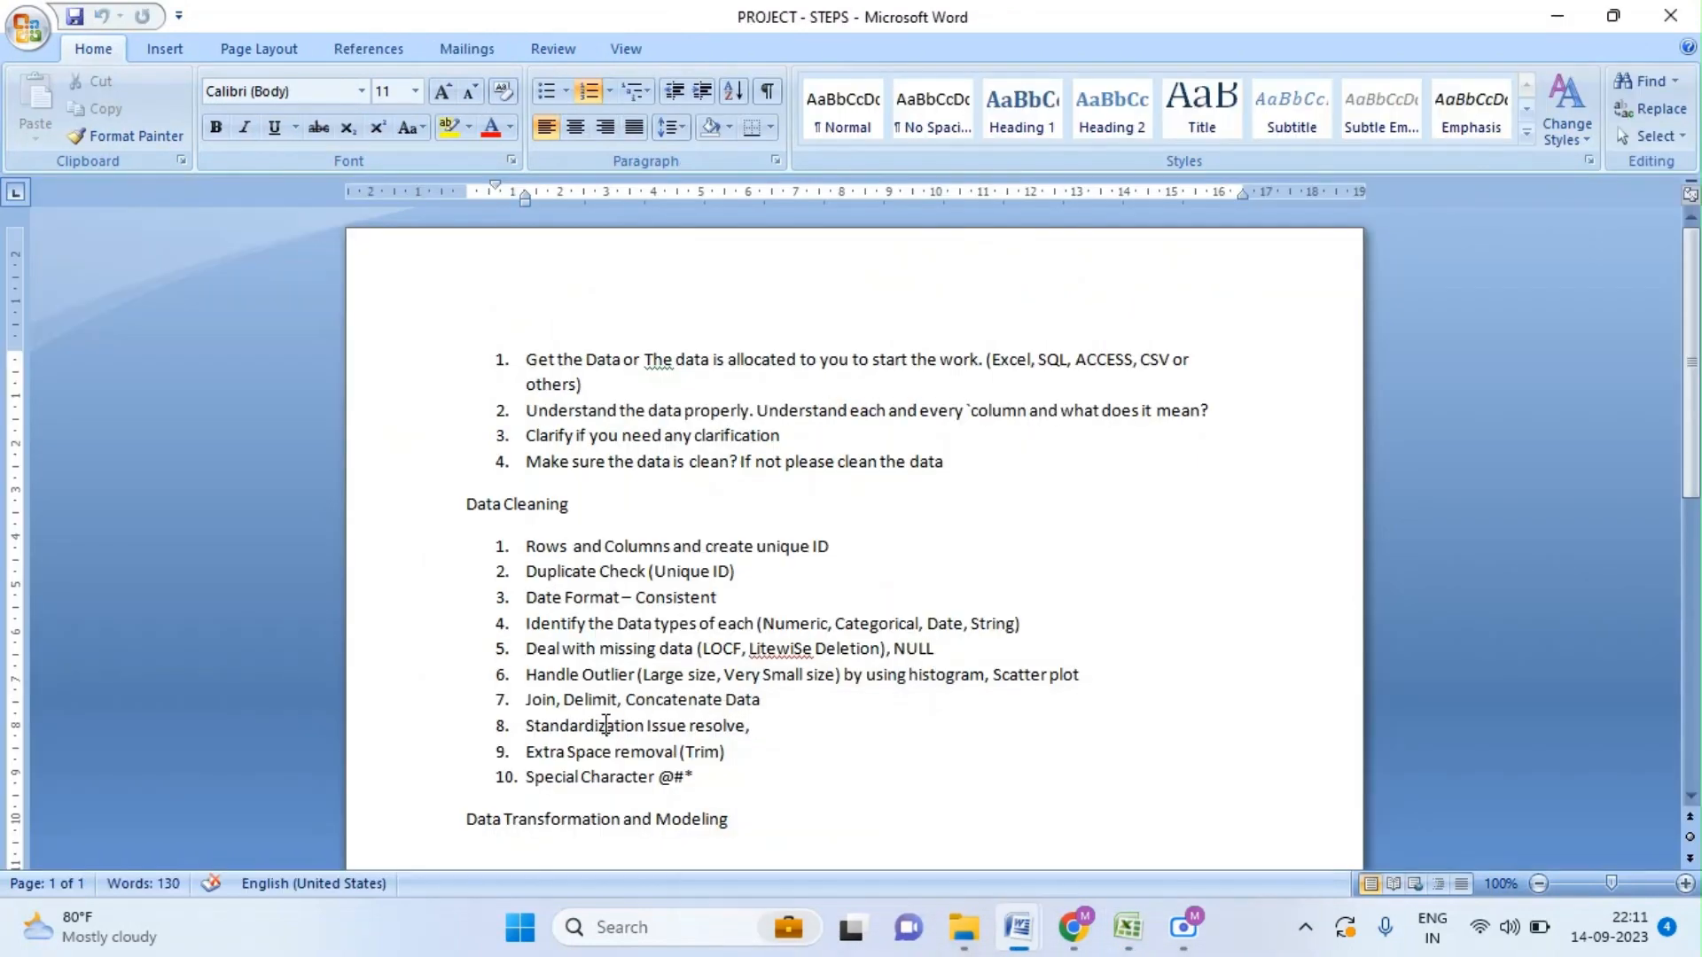
double_click(564, 725)
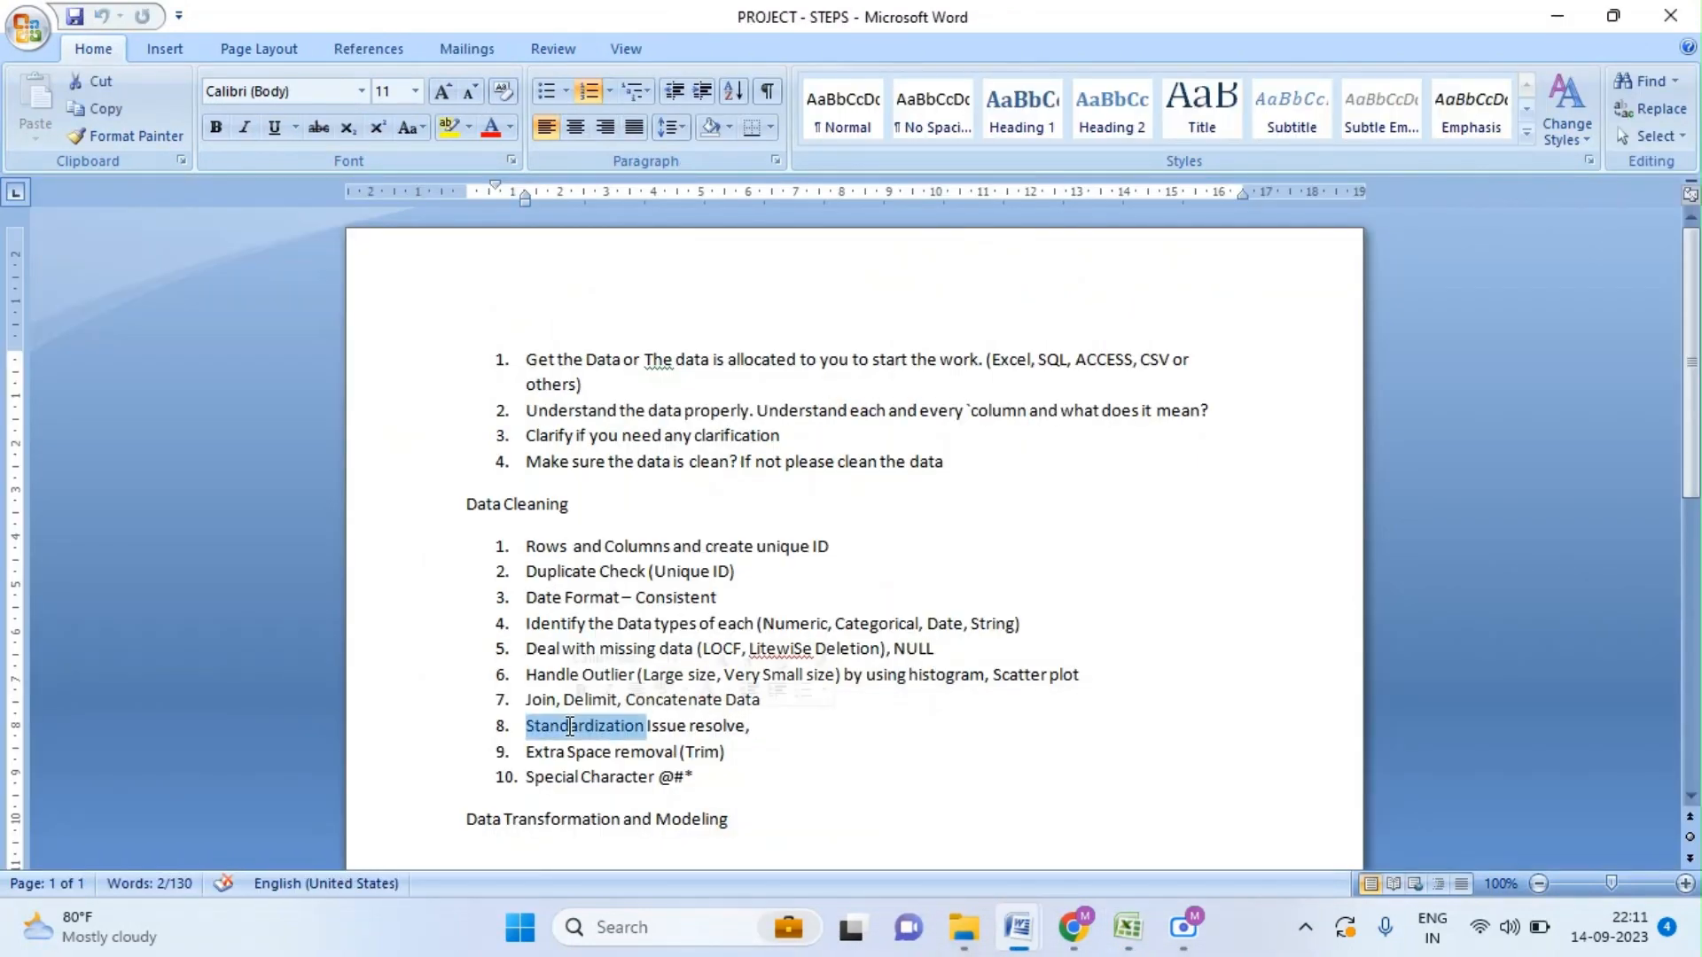
left_click(751, 725)
key("BackSpace")
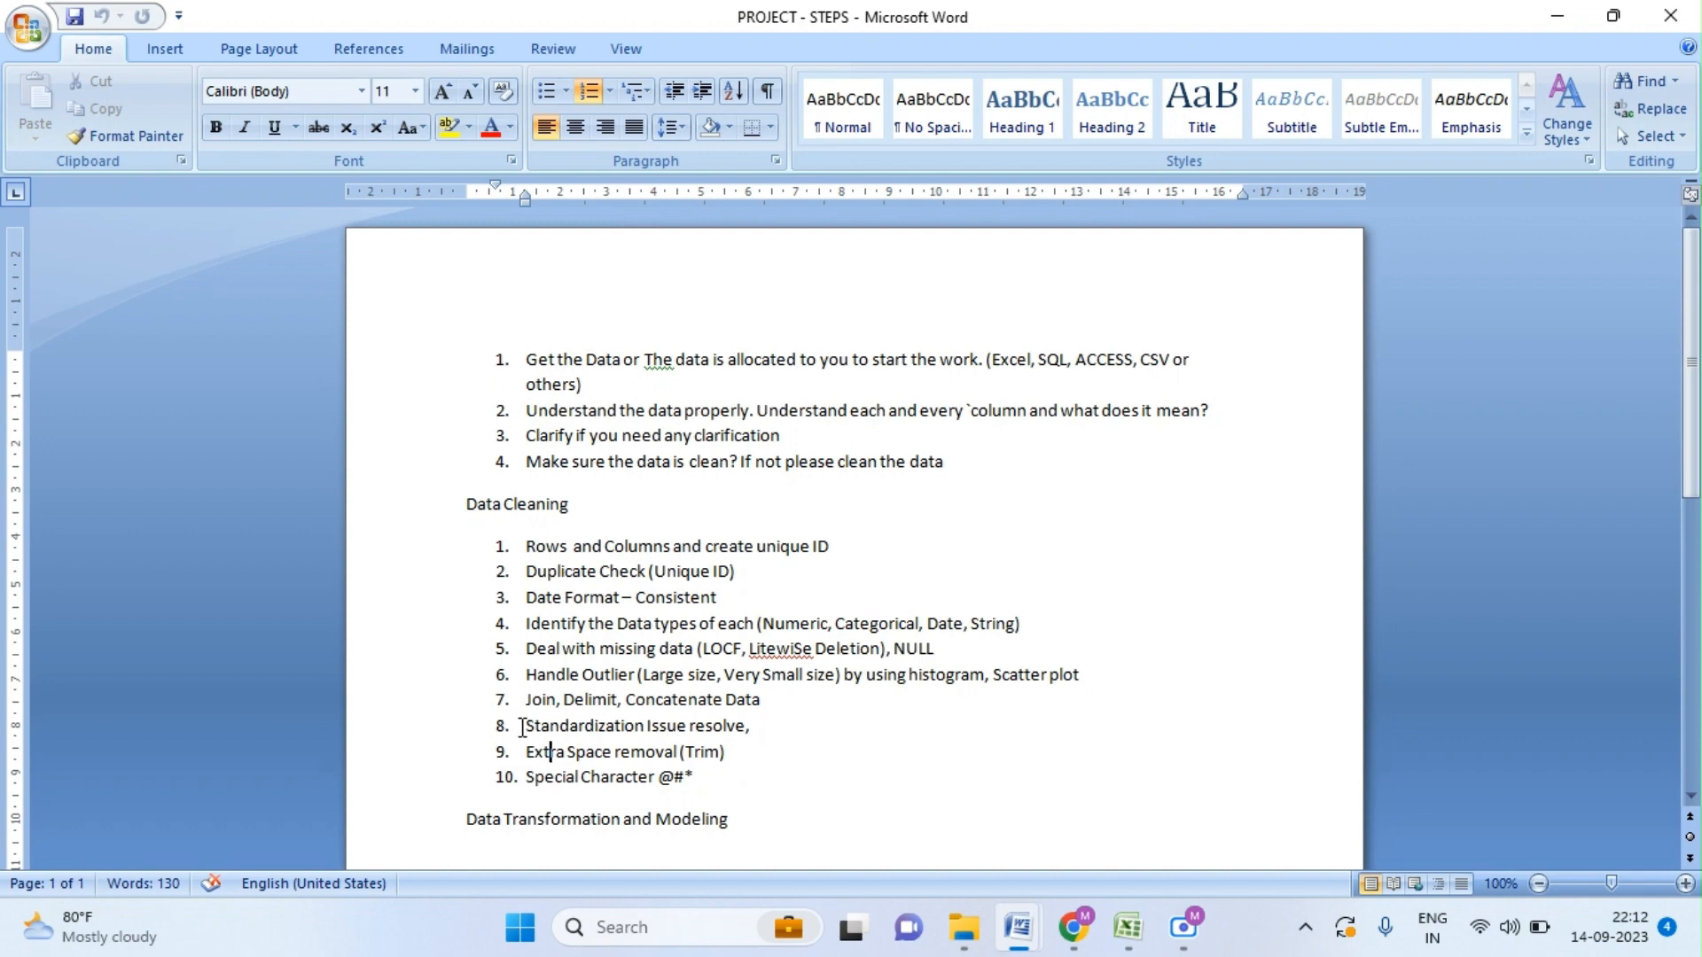
- Examine the "Extra Space removal (Trim)" and "Special Character @#*" items of the Data Cleaning list
double_click(545, 752)
left_click(585, 752)
double_click(702, 753)
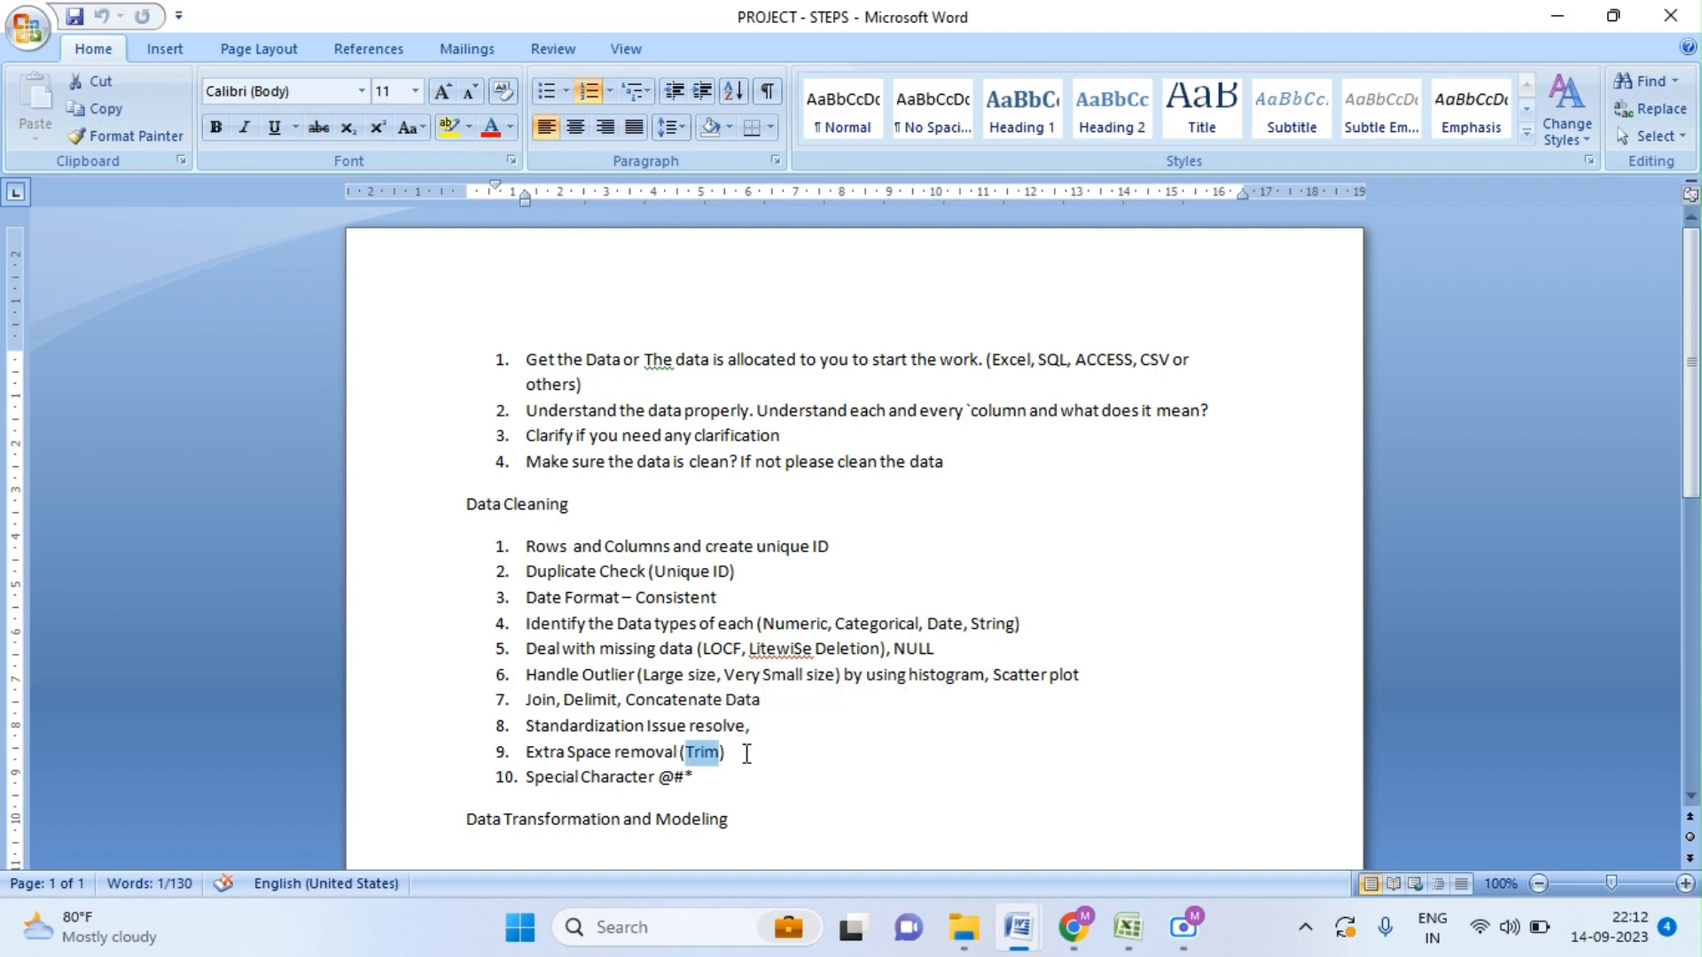
left_click(748, 753)
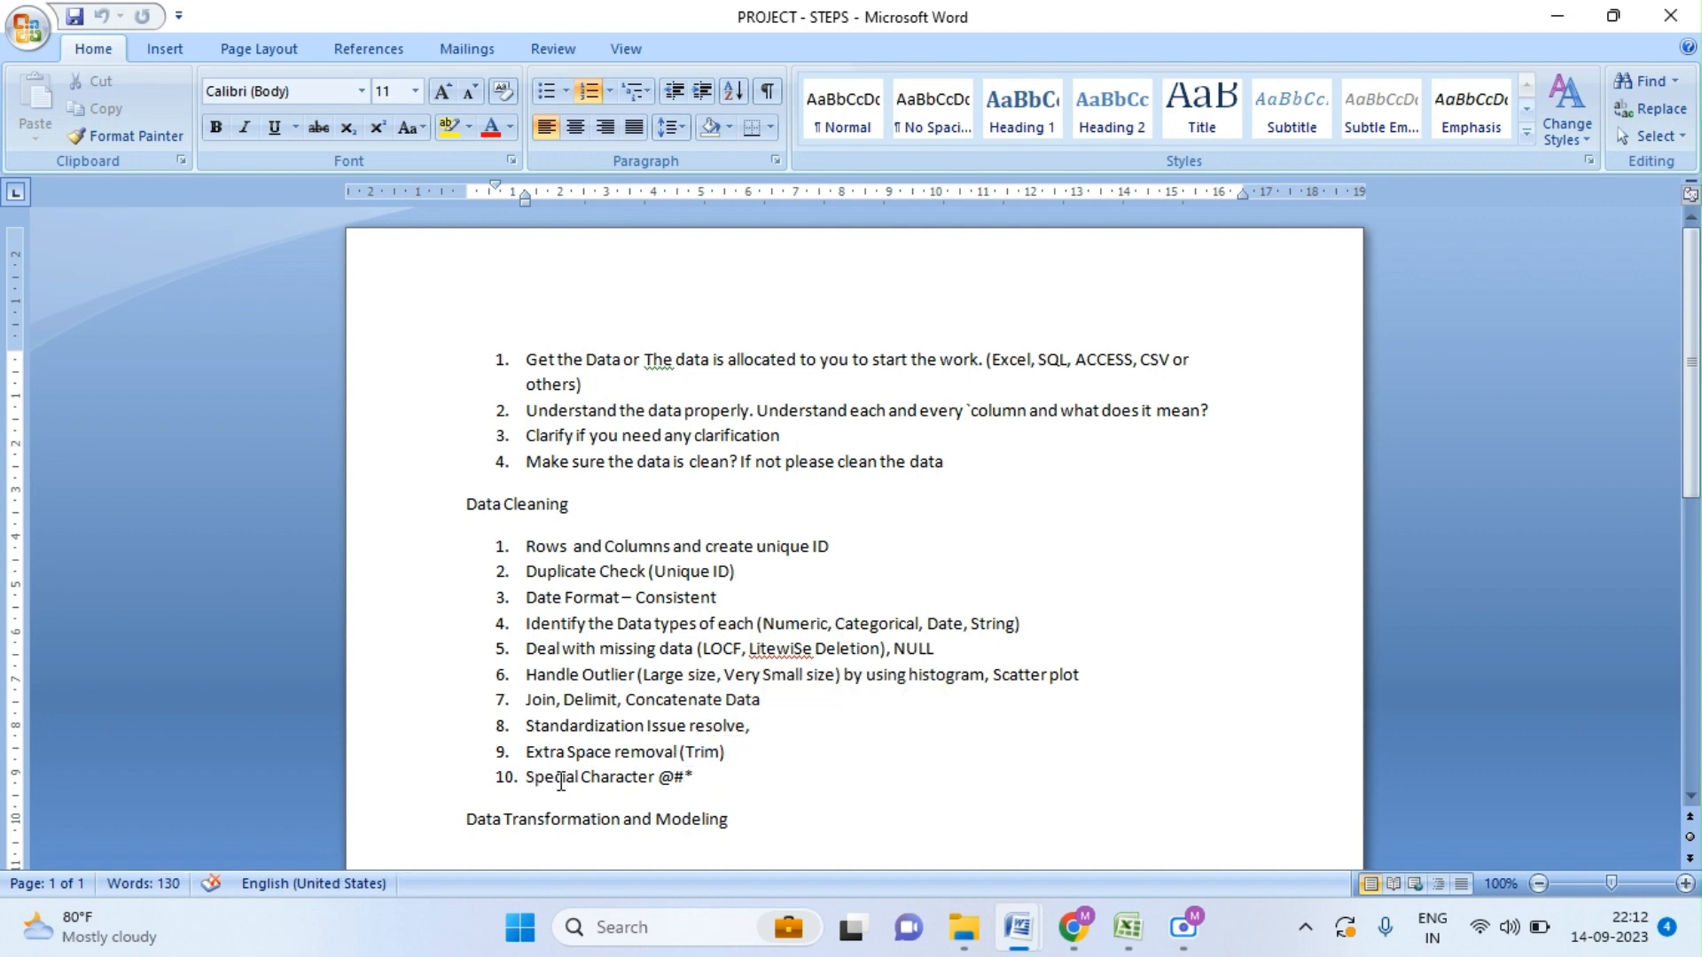
double_click(562, 781)
left_click(597, 780)
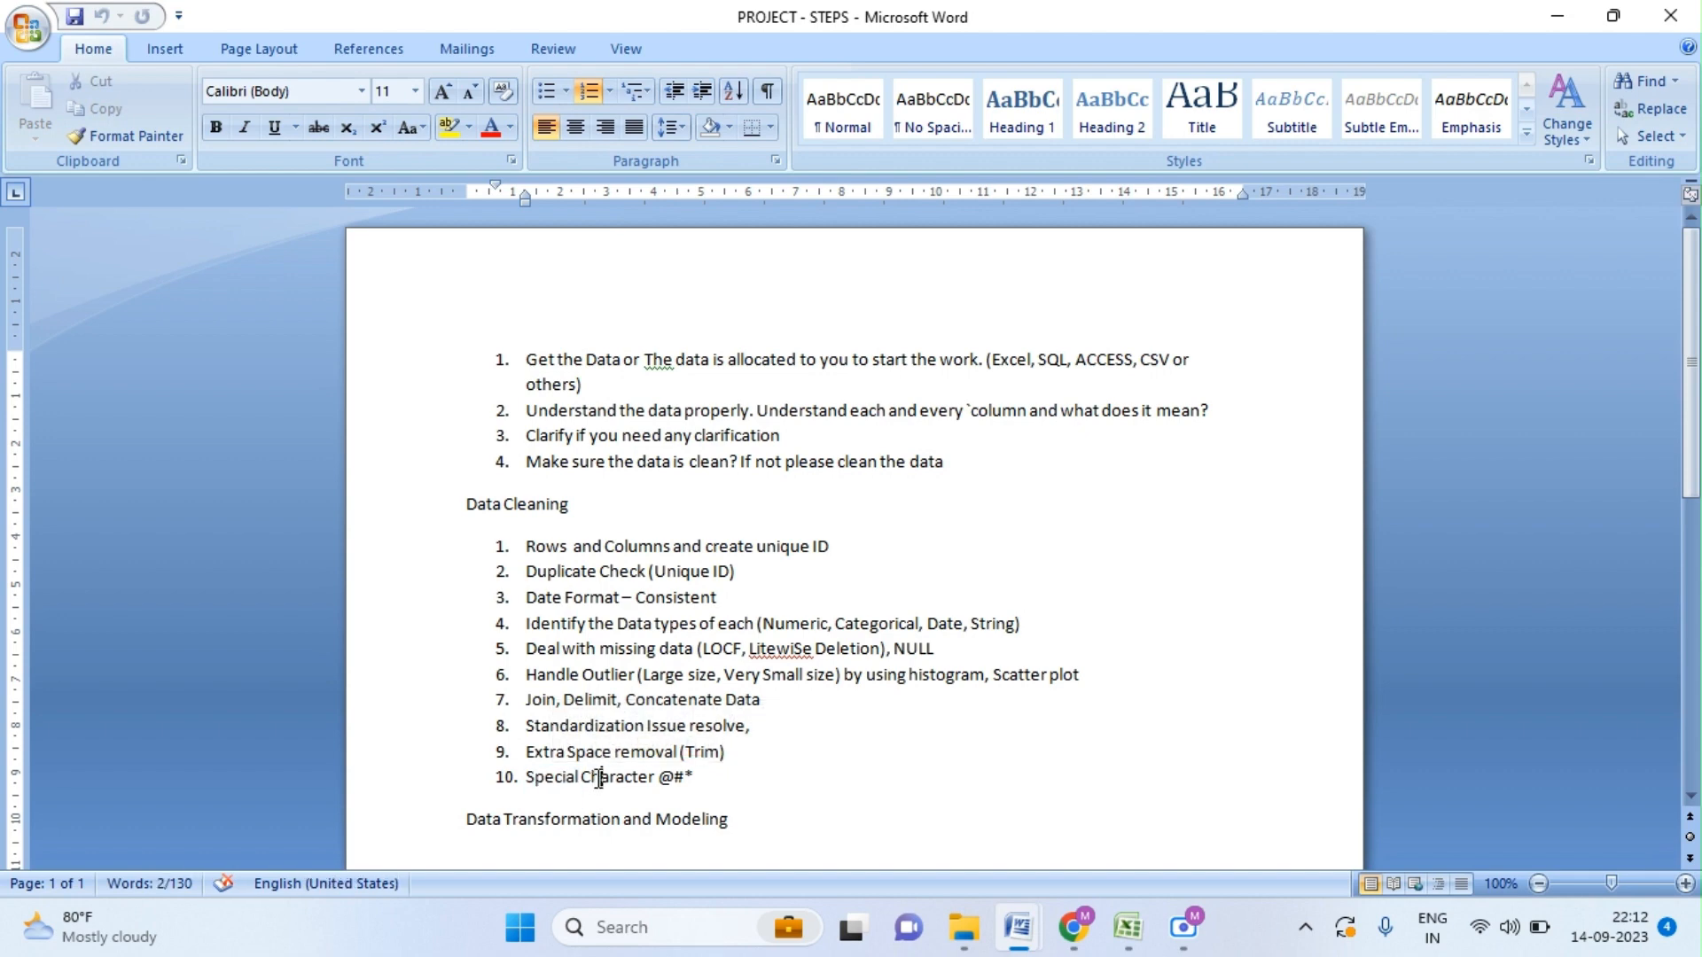
left_click(694, 778)
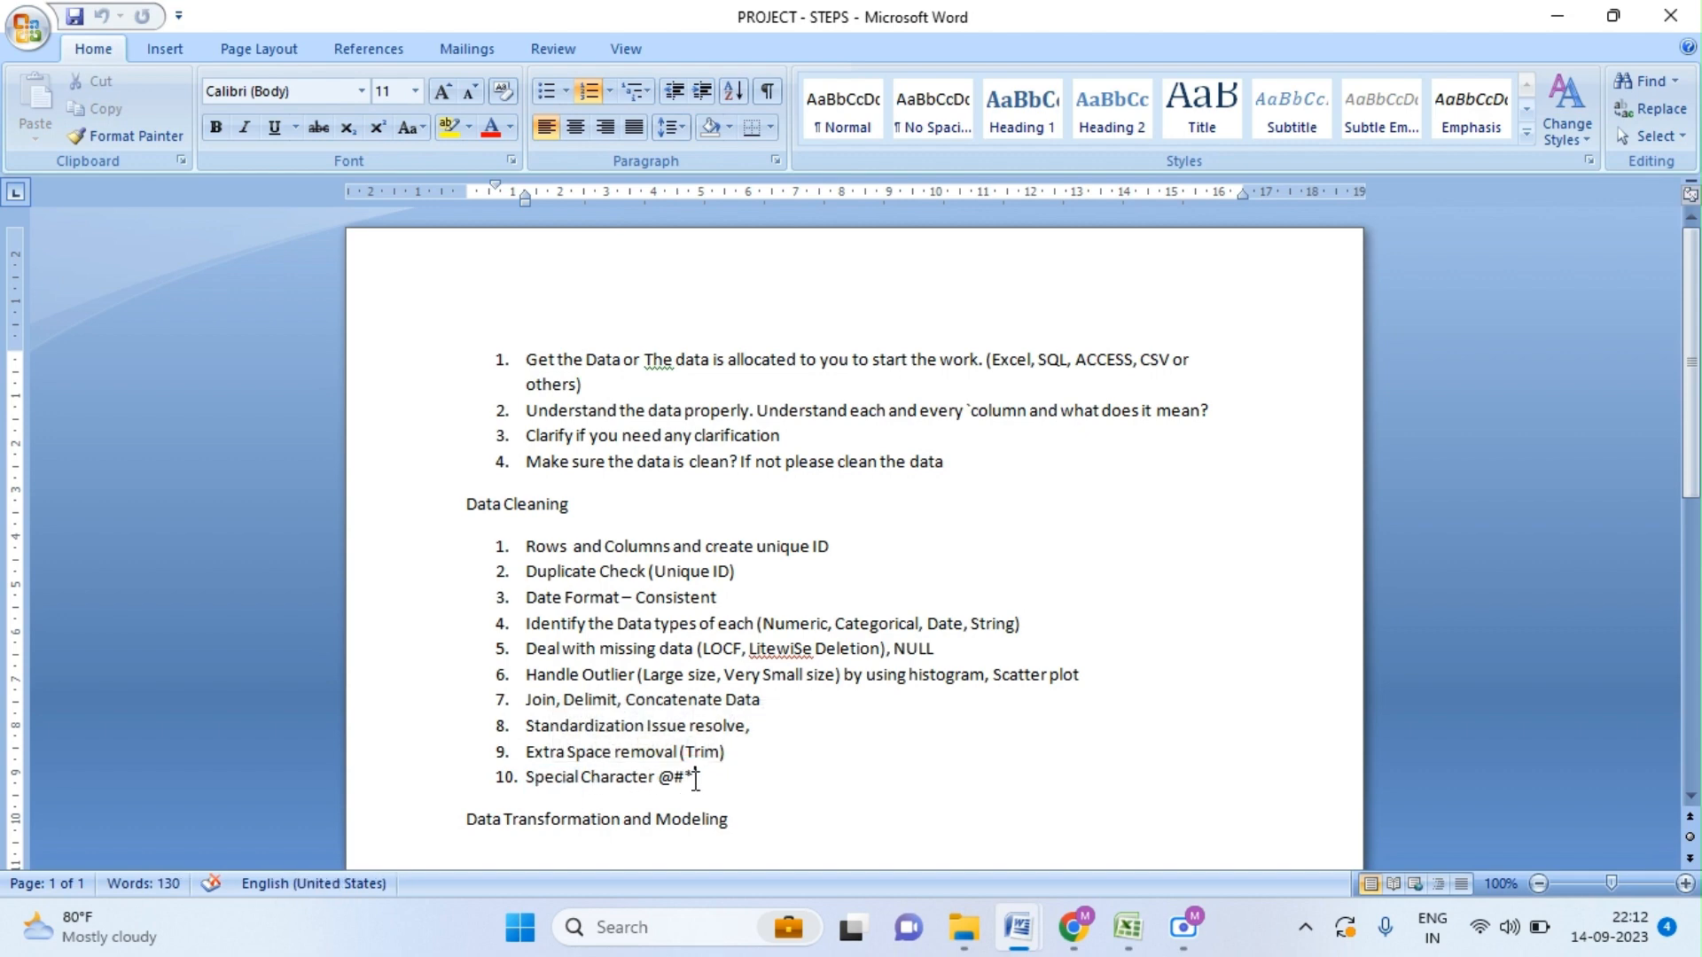
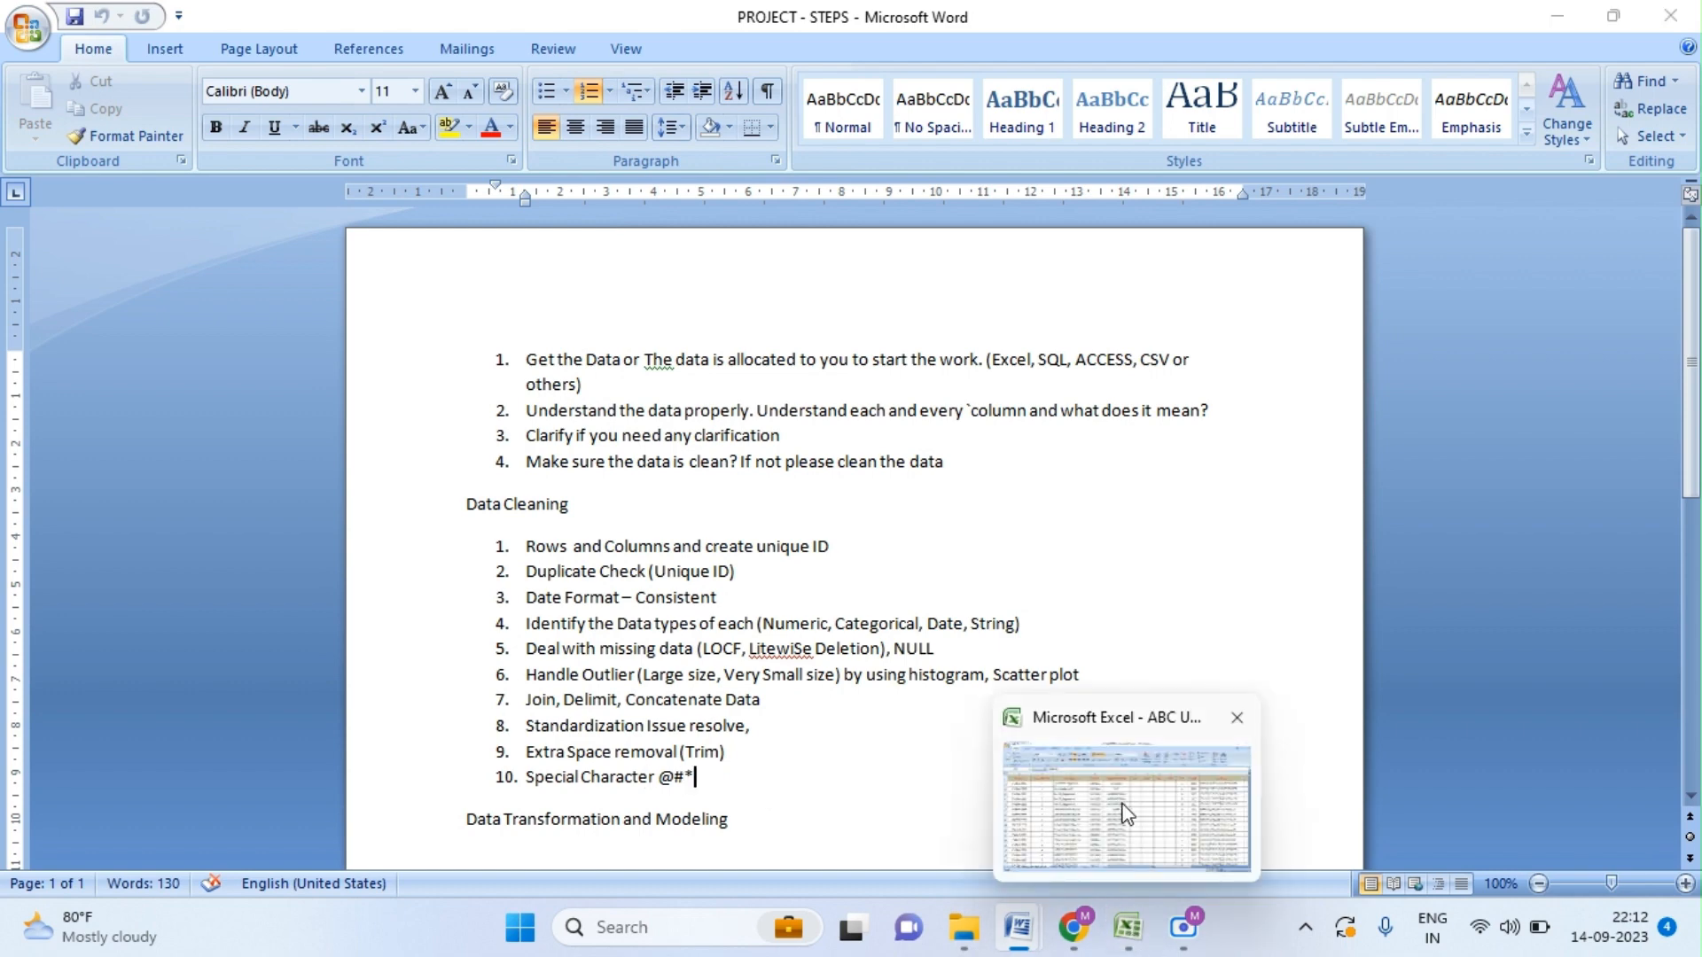
- Switch back to the Excel workbook and look across row 2 of the publication data from PAPER ID to UGC
left_click(1131, 933)
left_click(774, 262)
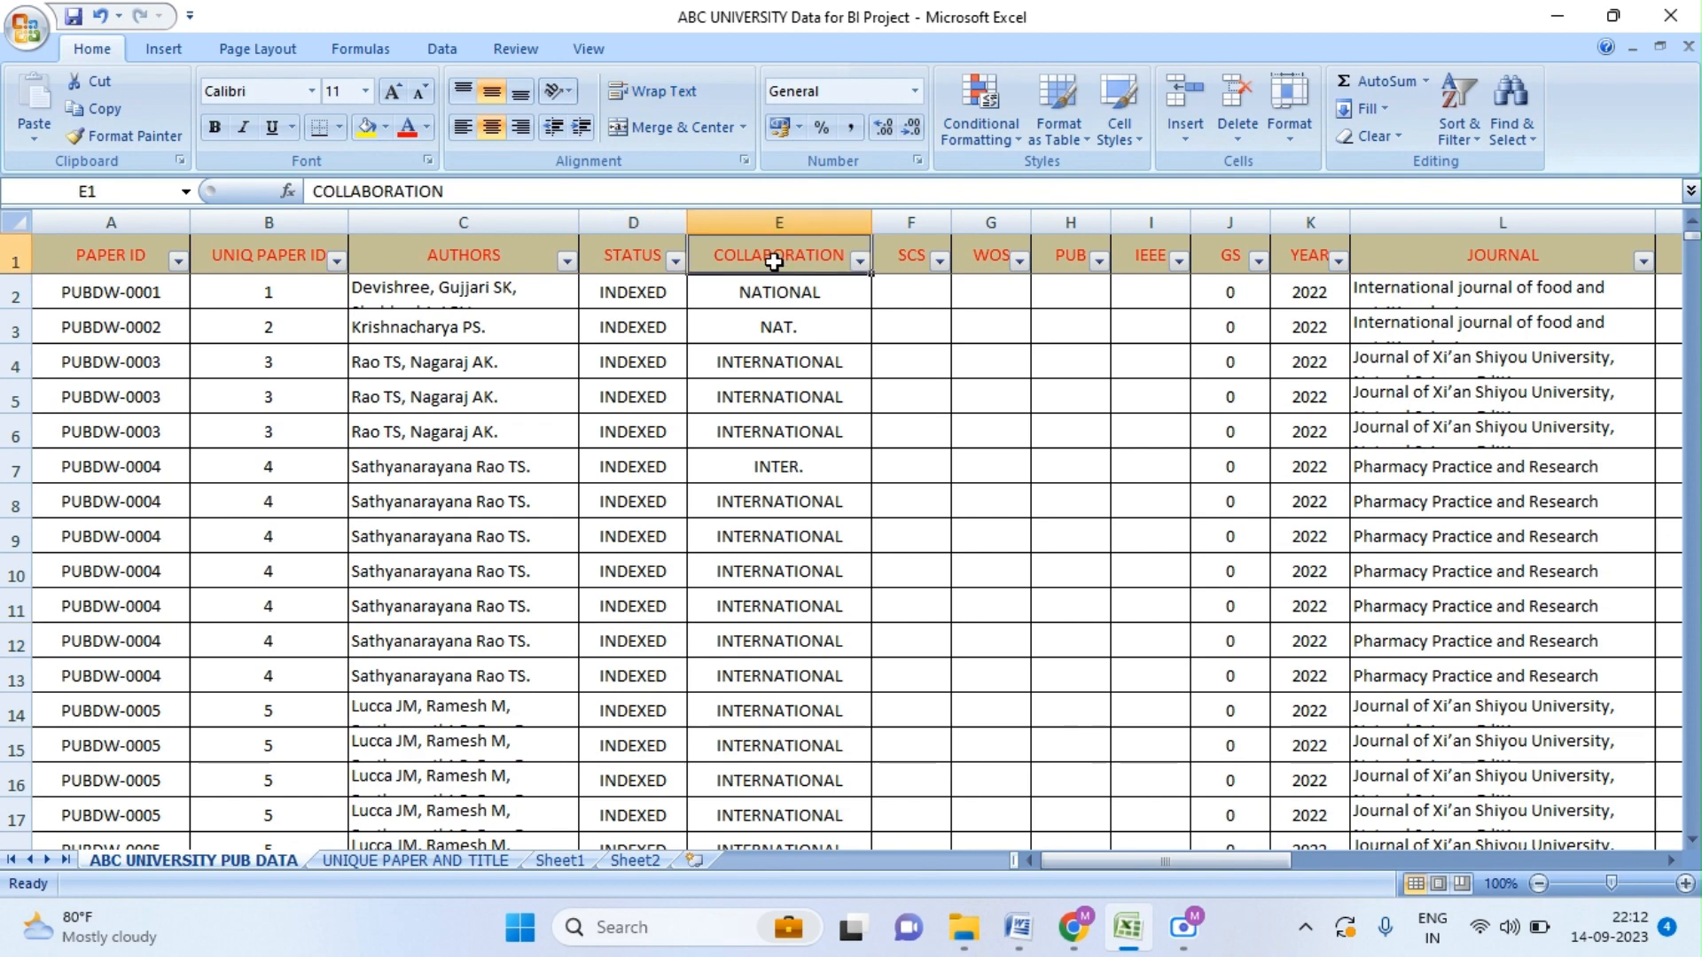
key("Down")
key("Left")
key("Left")
key("Left")
key("Left")
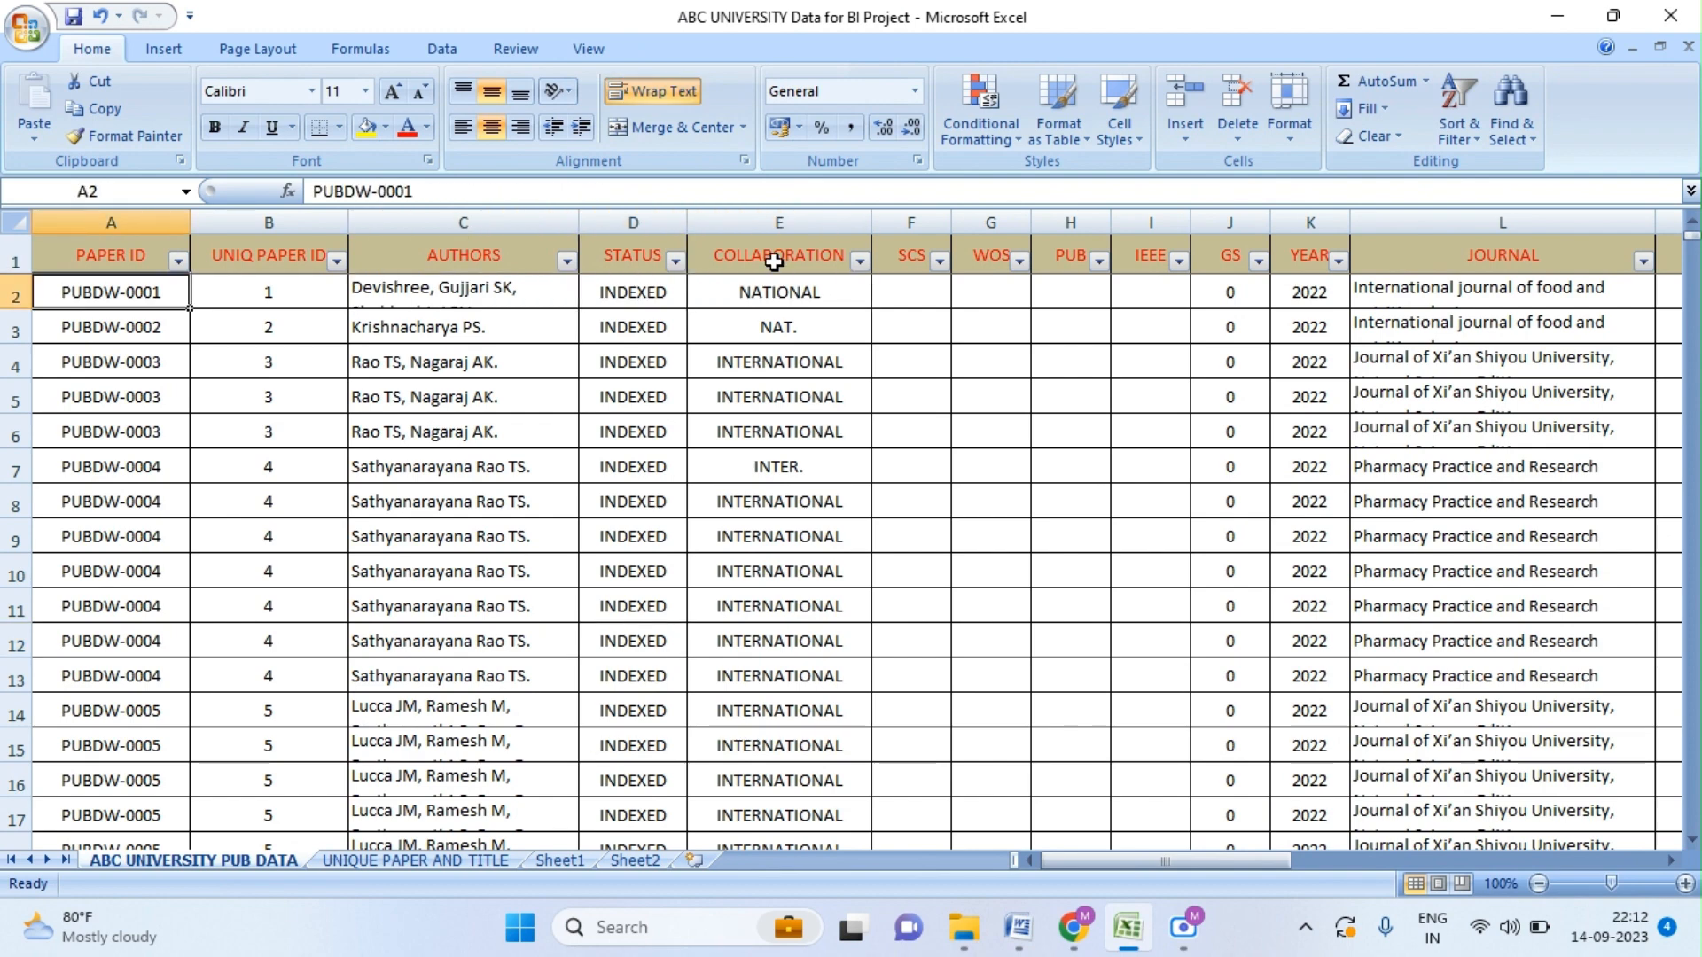
key("Right")
key("Right")
key("Right")
key("Right")
key("Right")
key("Right")
key("Right")
key("Right")
key("Right")
key("Right")
key("Right")
key("Right")
key("Right")
key("Right")
key("Right")
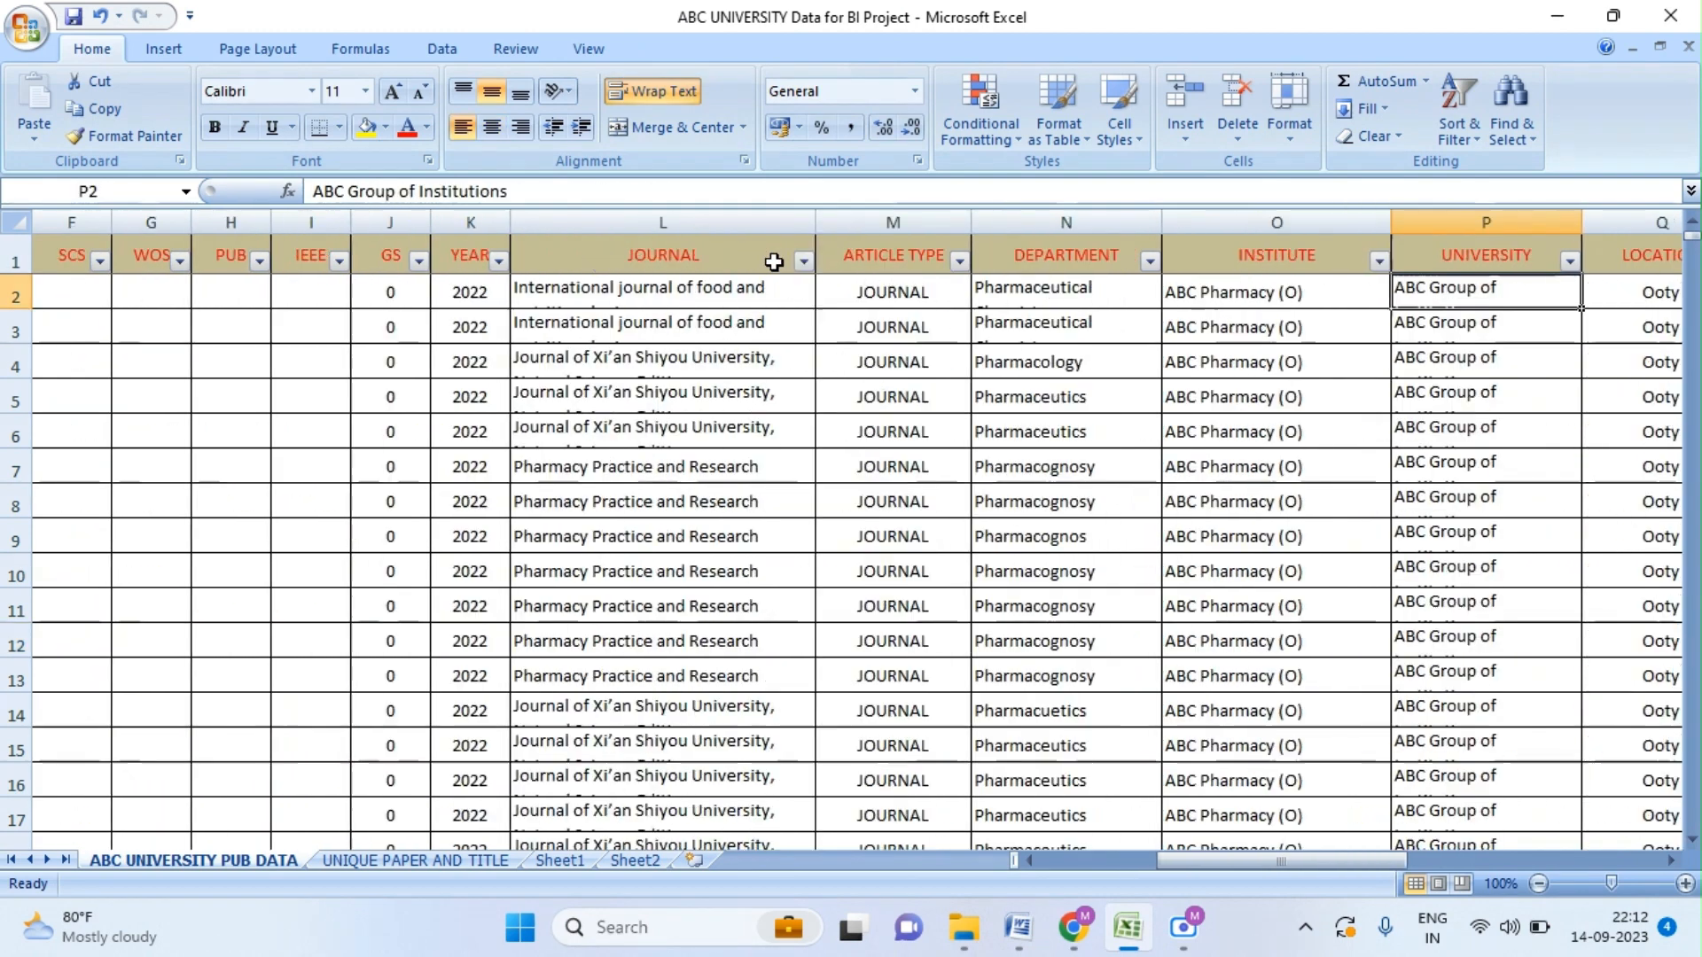
key("Right")
key("Right")
key("Right")
key("Right")
key("Right")
key("Right")
key("Right")
key("Right")
key("Right")
key("Right")
key("Right")
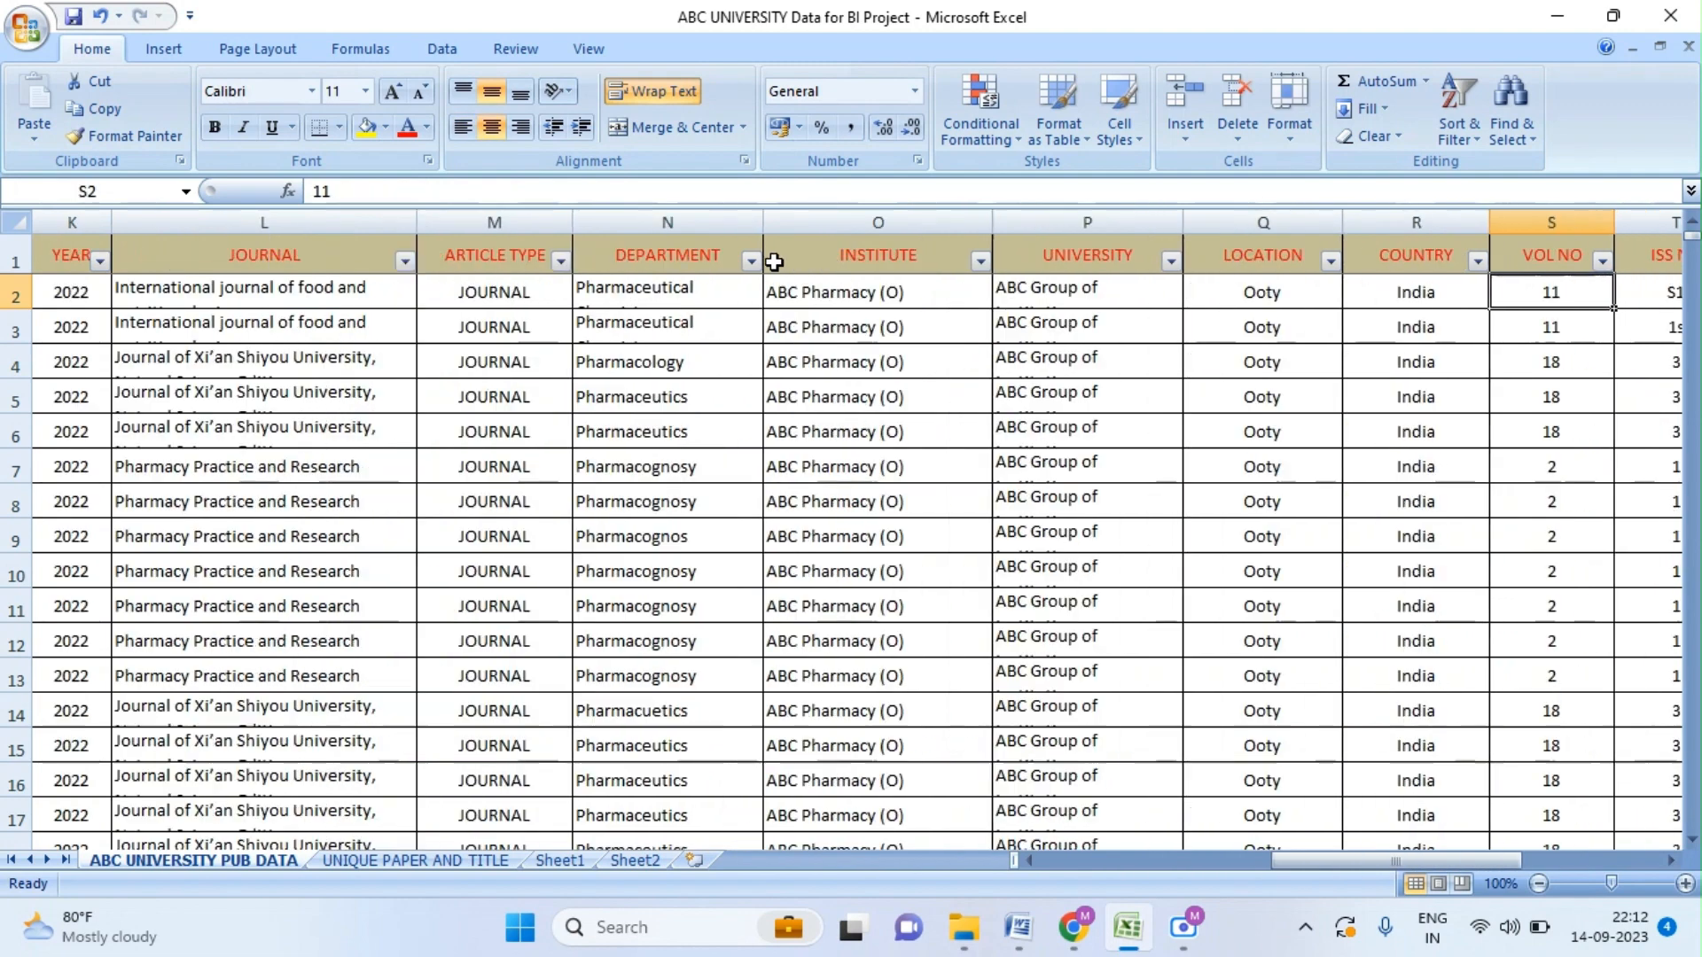
key("Left")
key("Up")
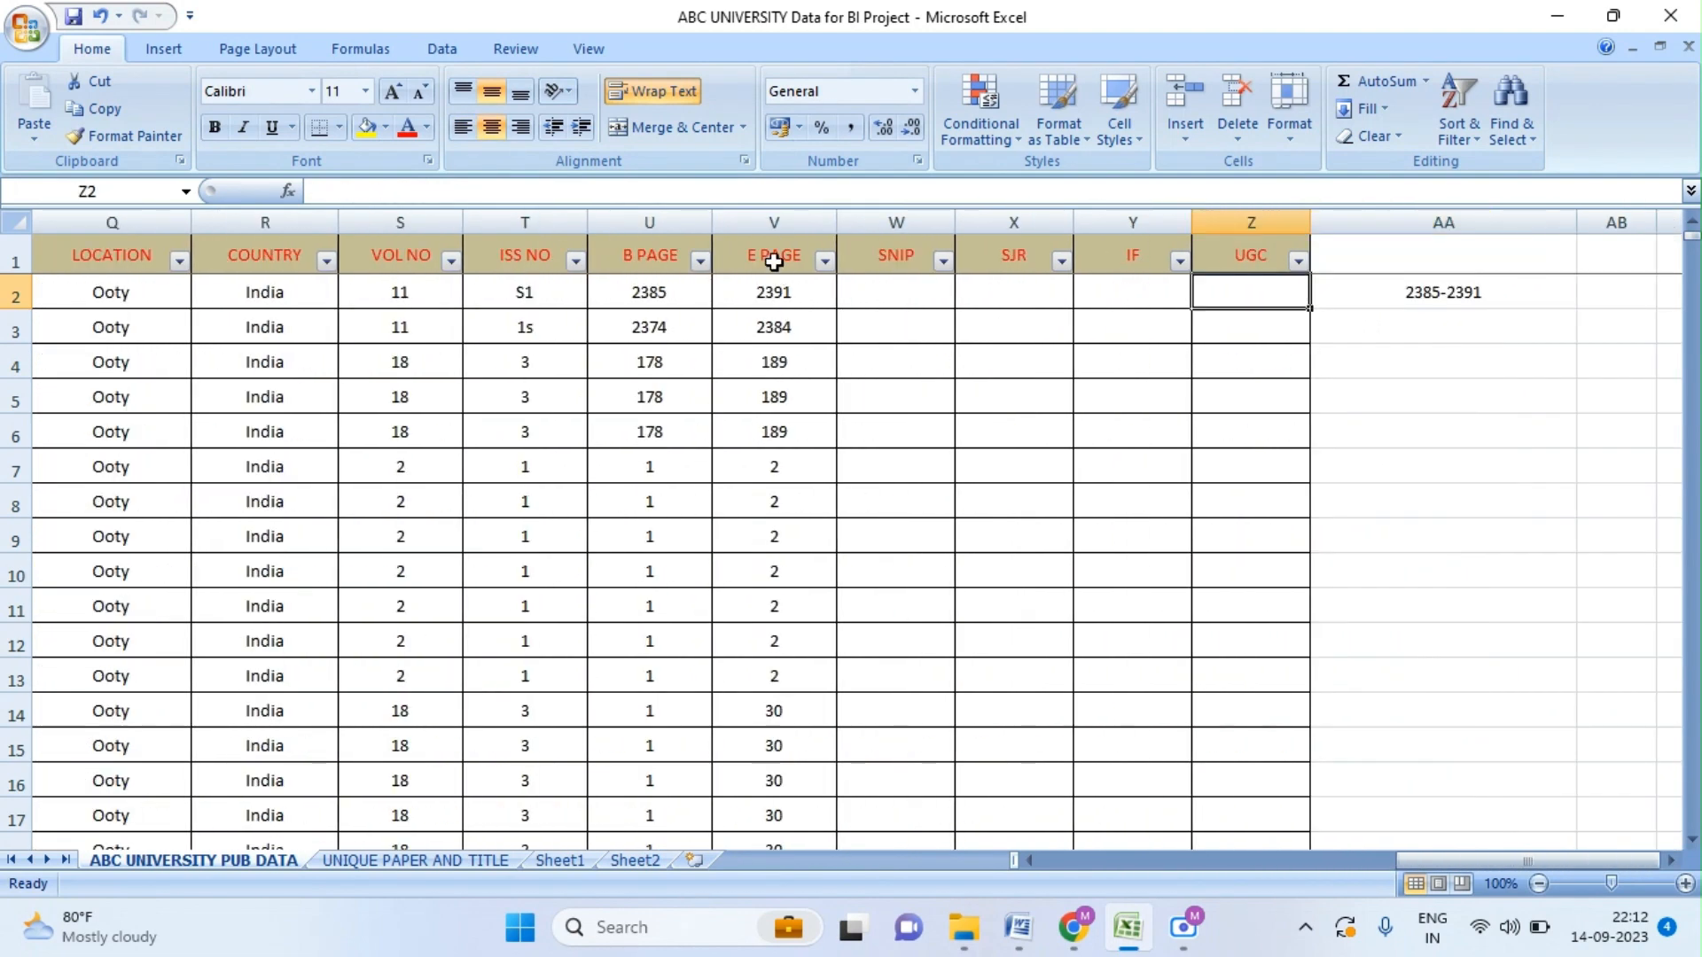
- Widen the TITLE column on the UNIQUE PAPER AND TITLE sheet so the full paper titles fit
left_click(373, 861)
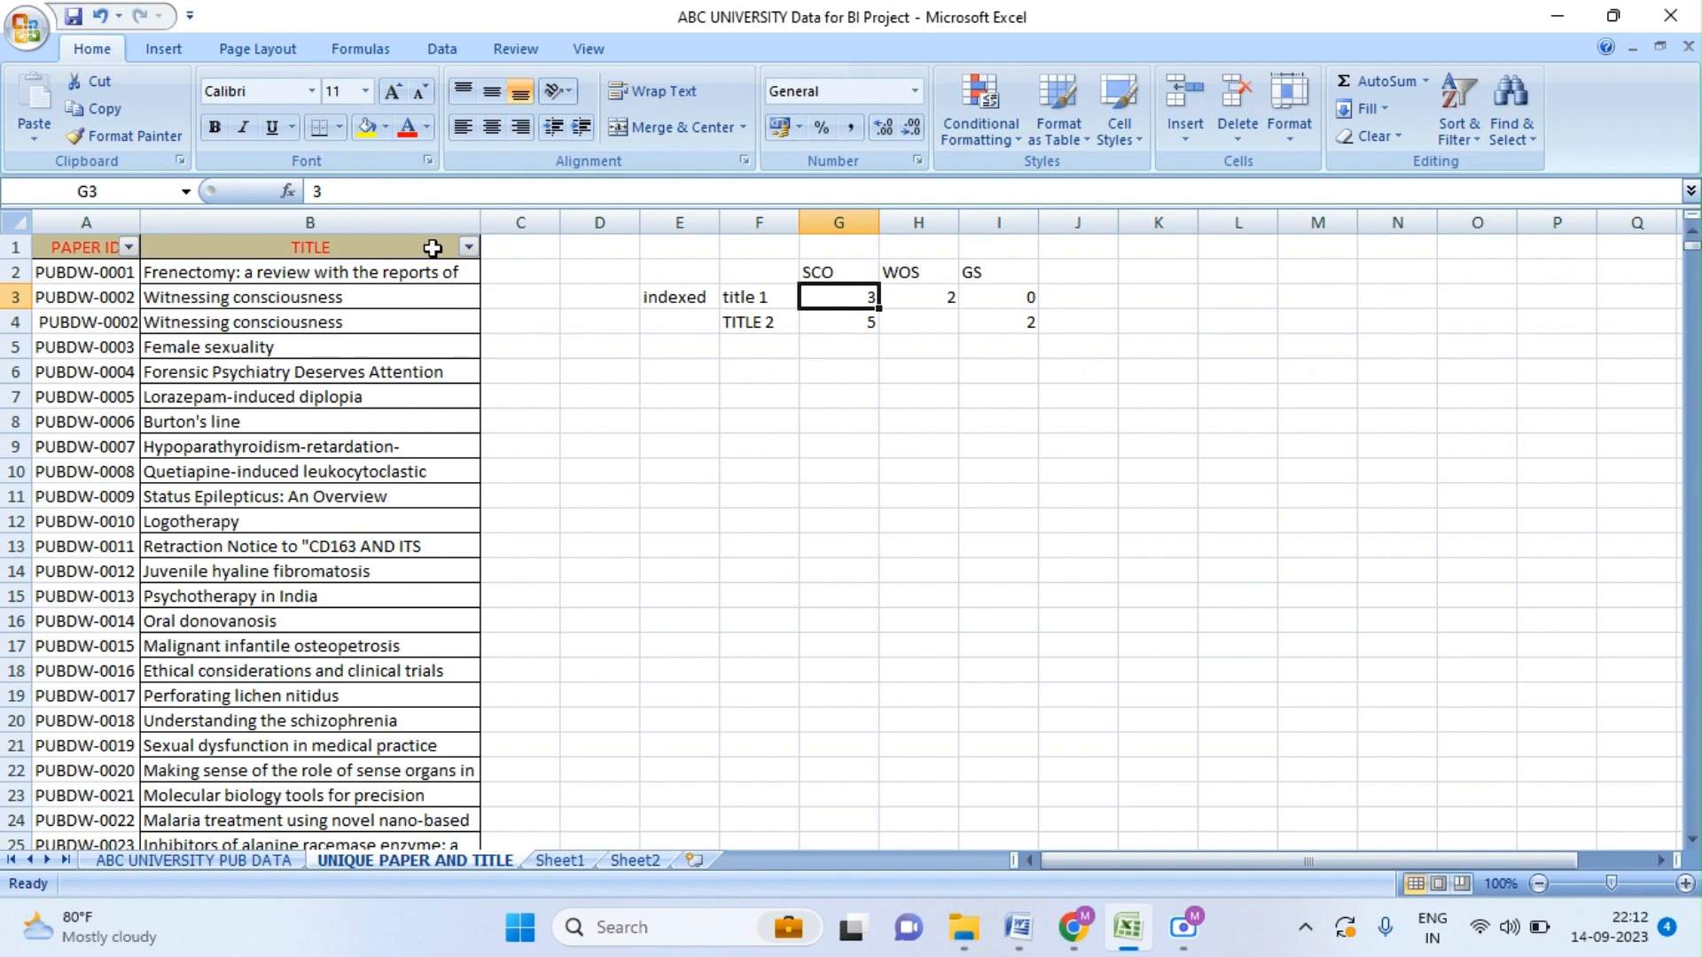
left_click_drag(481, 222, 1102, 251)
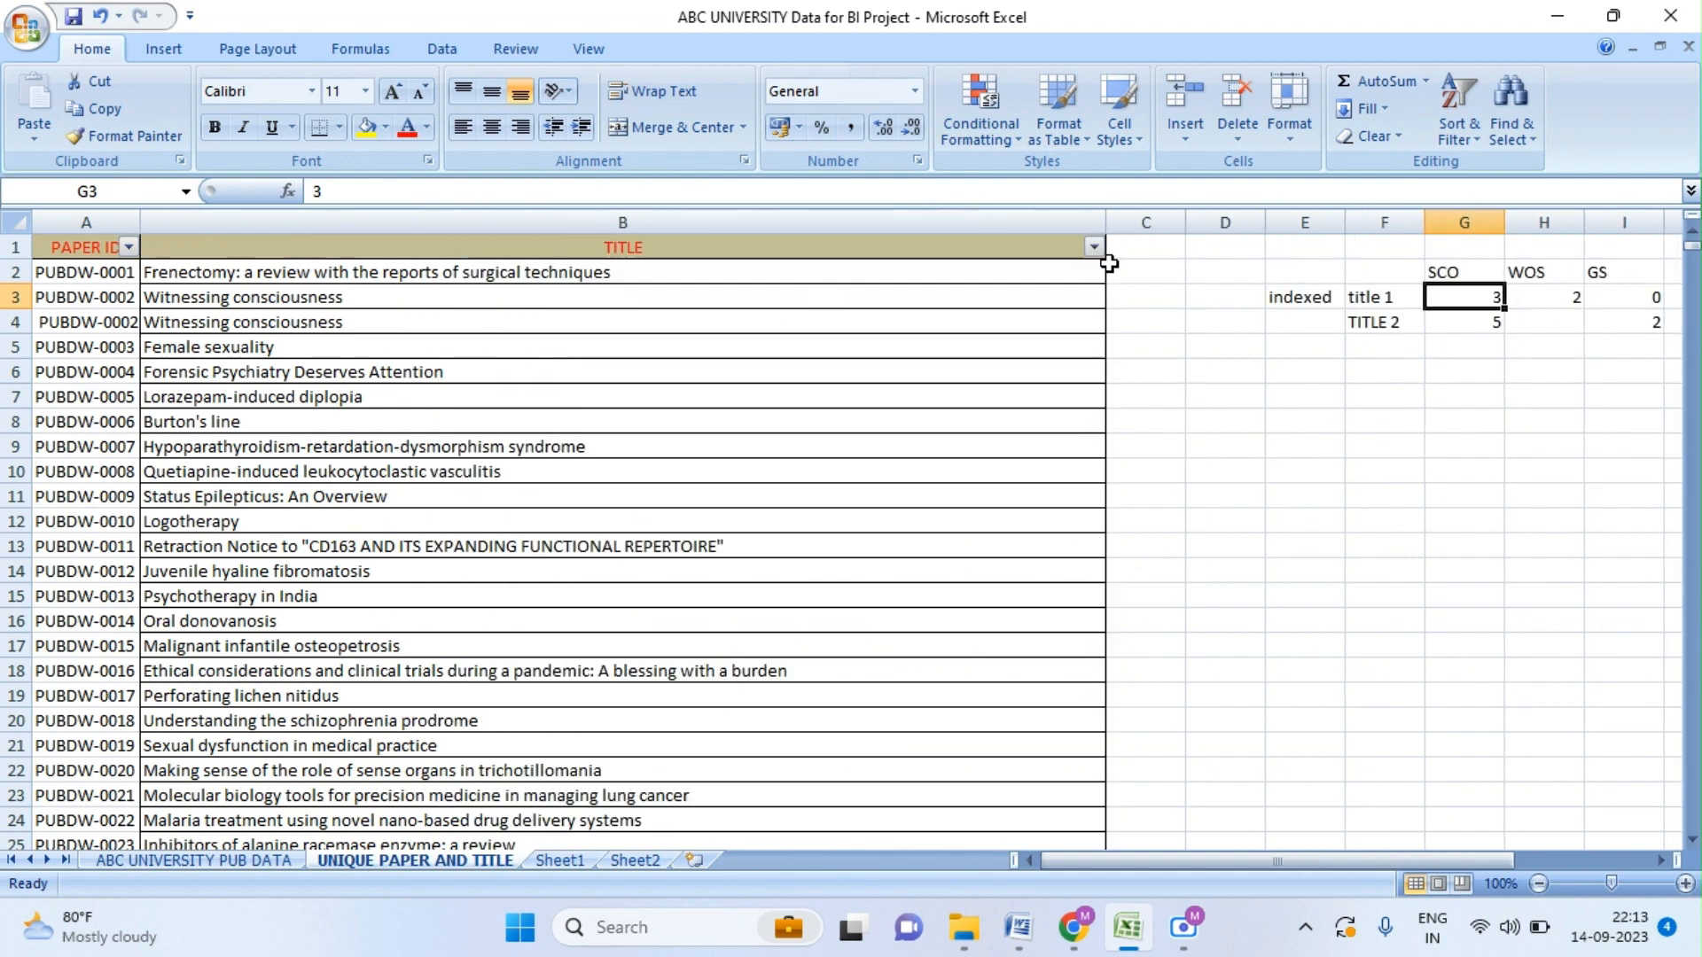
- Review the paper titles in column B from row 6 down to row 74 for special characters
left_click(448, 363)
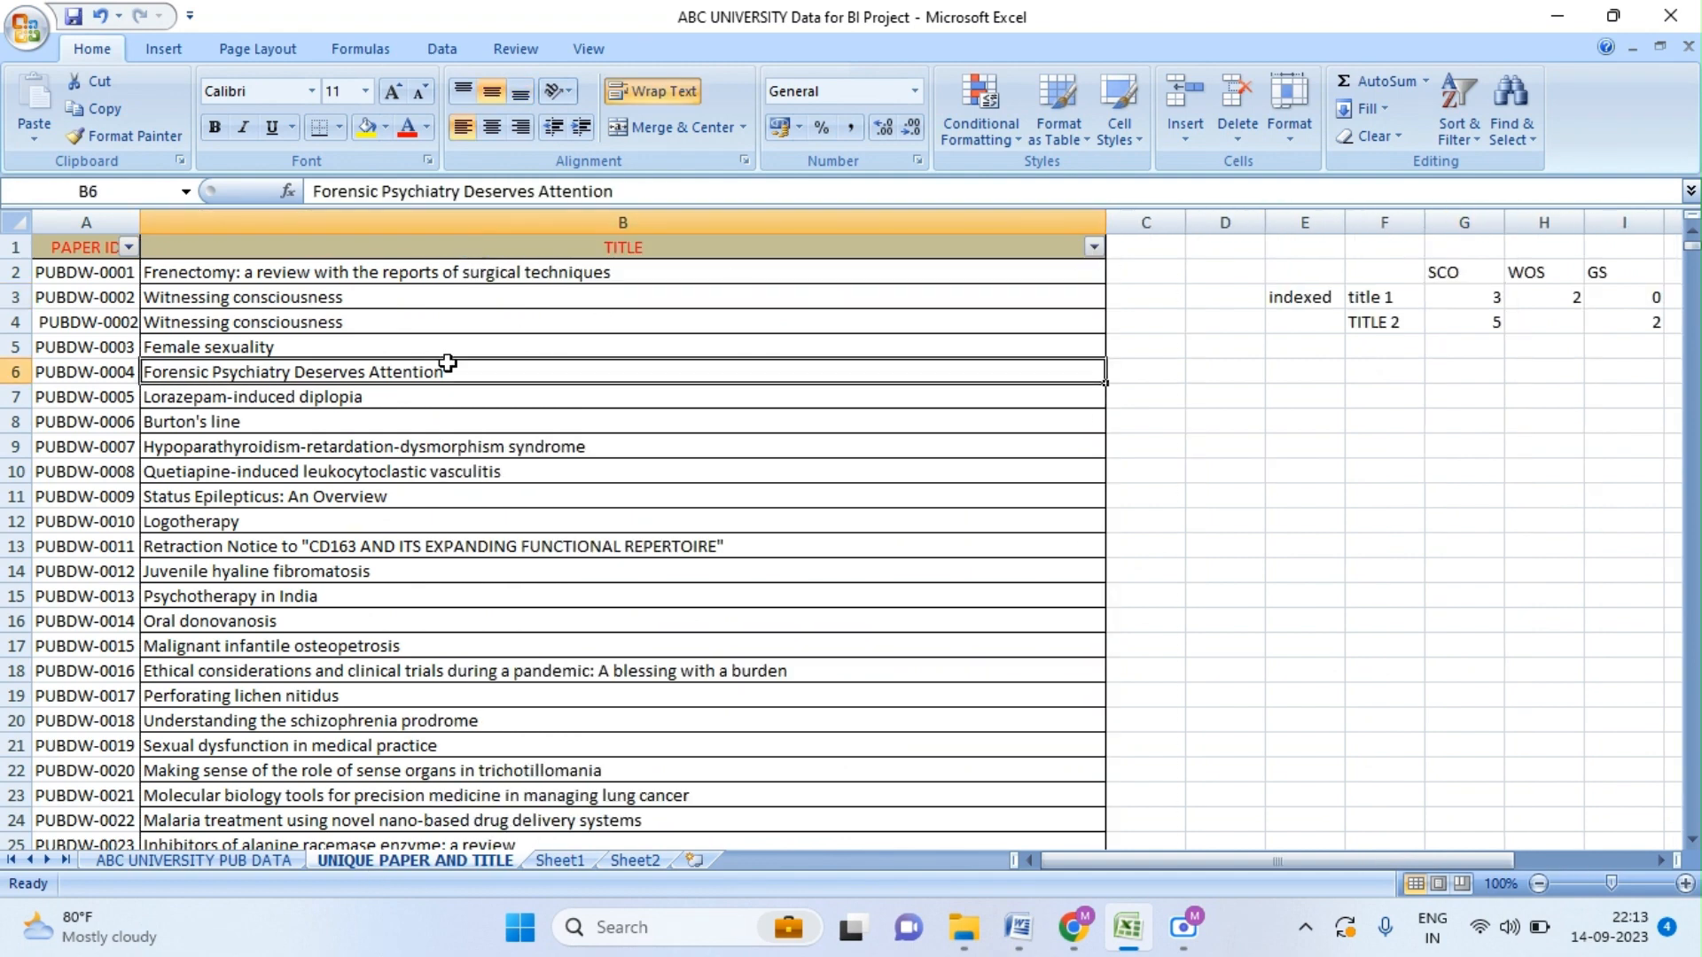
key("Down")
key("Down")
key("Down")
key("Down")
key("Down")
key("Down")
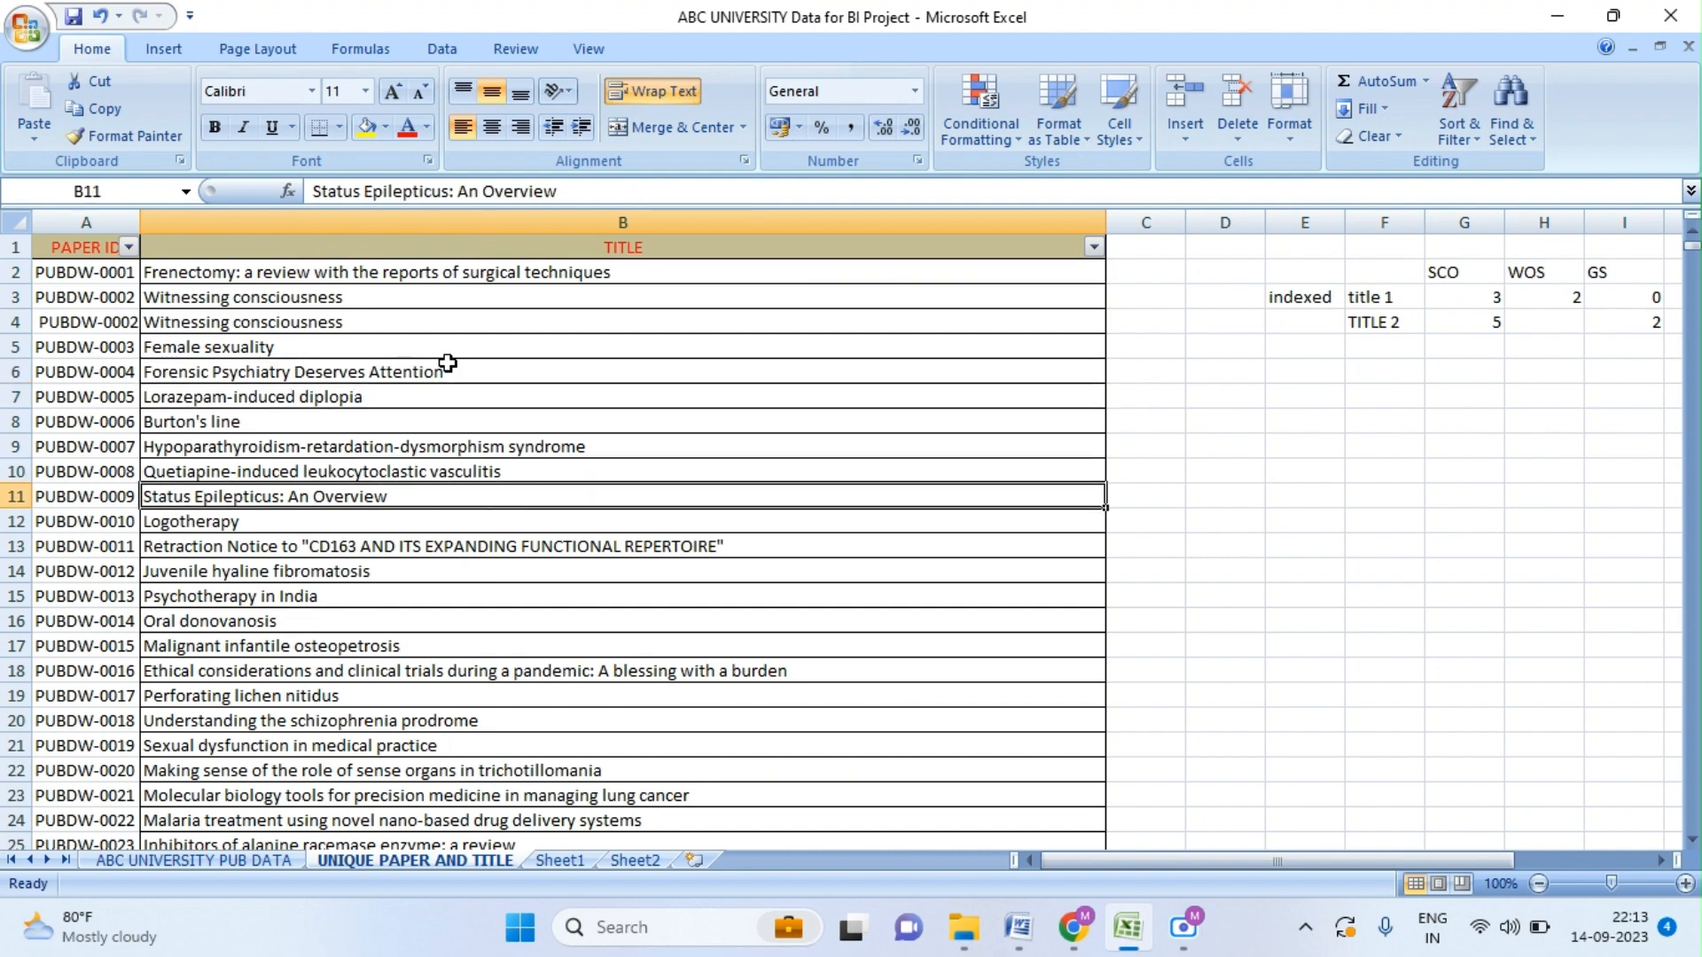
key("Down")
key("Down")
key("Down")
key("Down")
key("Down")
key("Down")
key("Down")
key("Down")
key("Down")
key("Down")
key("Down")
key("Down")
key("Down")
key("Down")
key("Down")
key("Down")
key("Down")
key("Down")
key("Down")
key("Down")
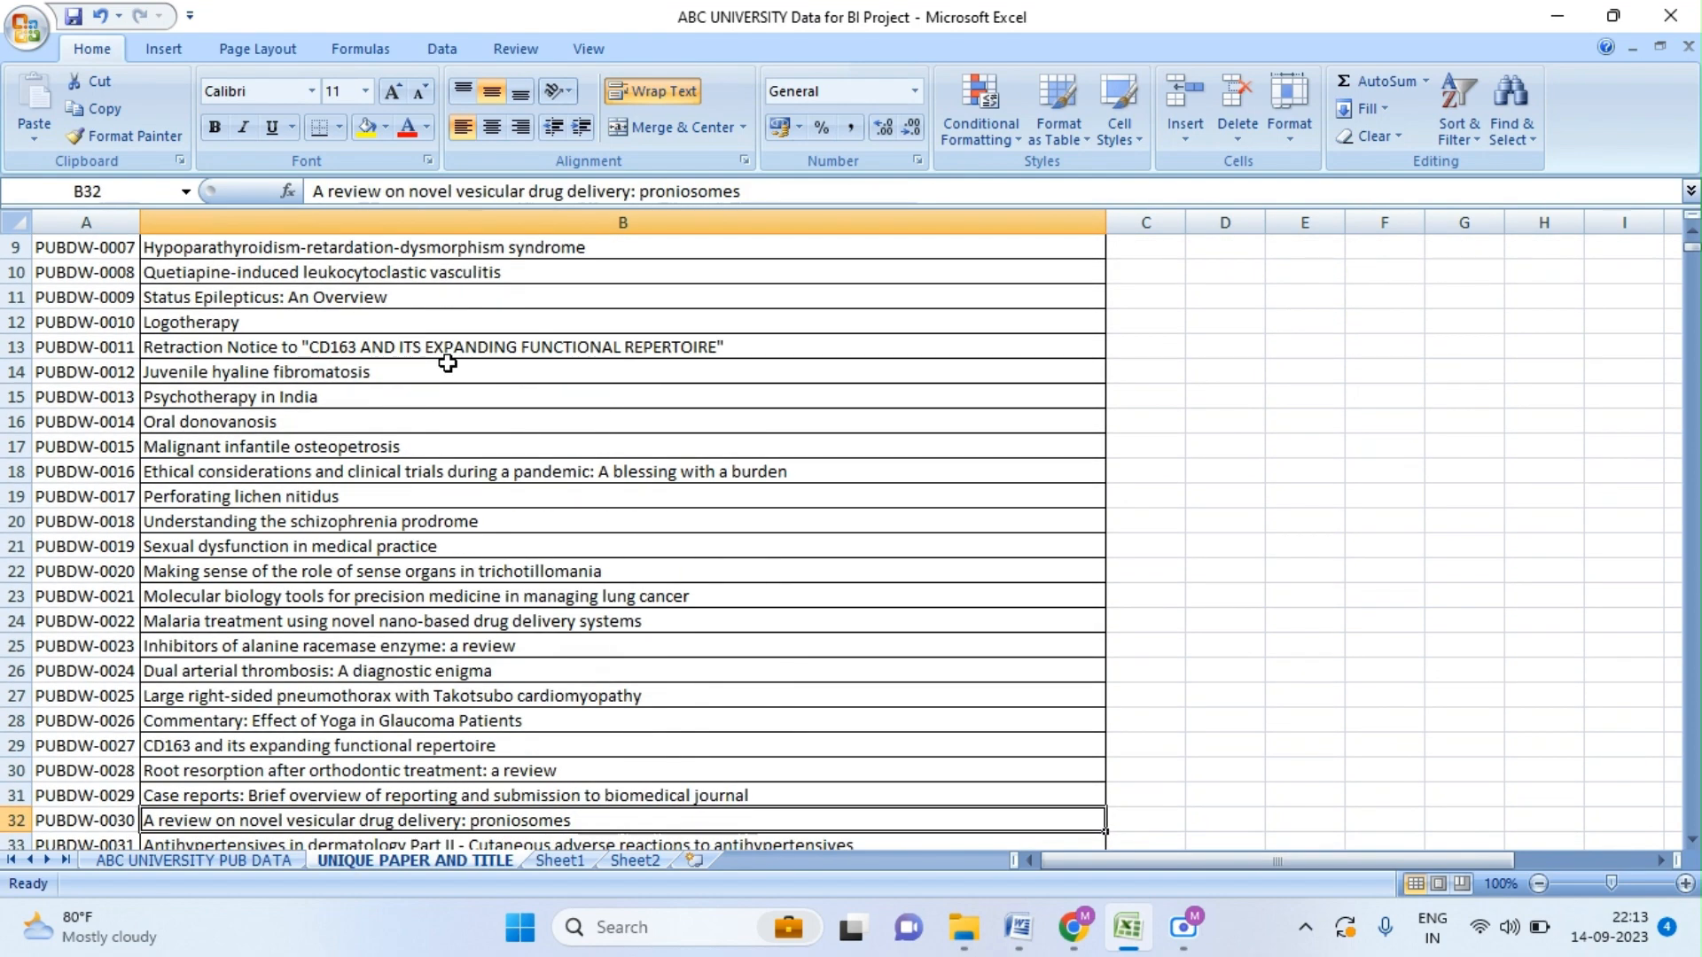
key("Down")
key("Down")
key("Down")
key("Down")
key("Down")
key("Down")
key("Down")
key("Down")
key("Down")
key("Down")
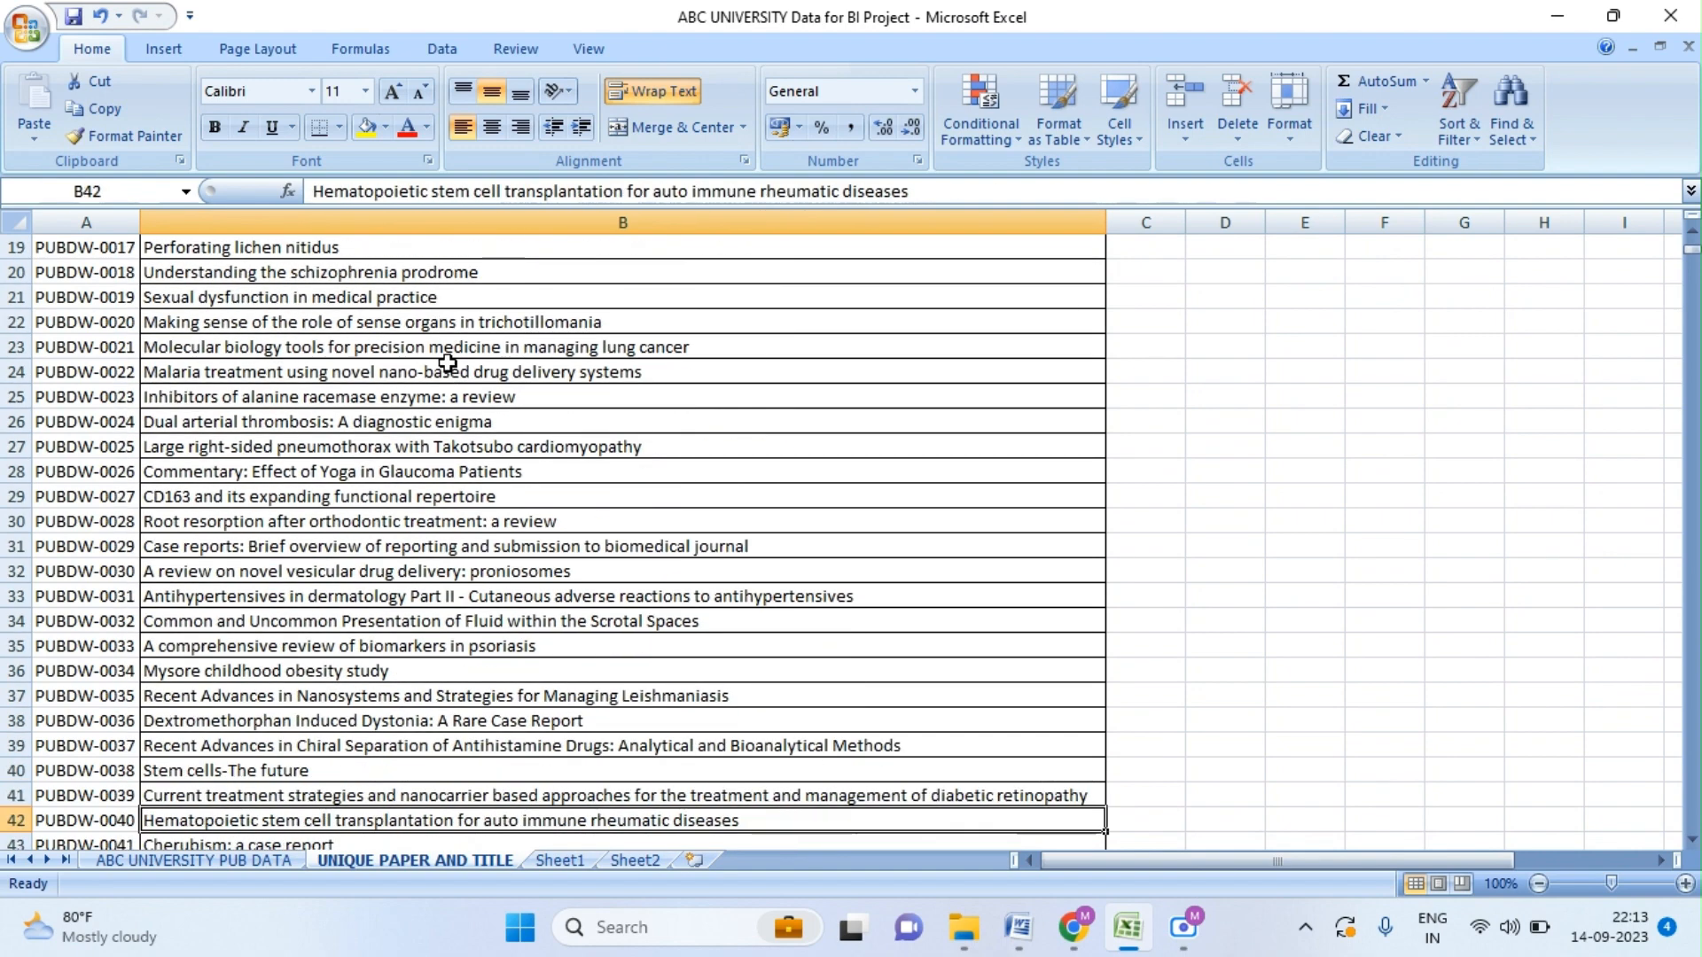
key("Down")
key("Down")
key("Down")
key("Down")
key("Down")
key("Down")
key("Down")
key("Down")
key("Down")
key("Down")
key("Down")
key("Down")
key("Down")
key("Down")
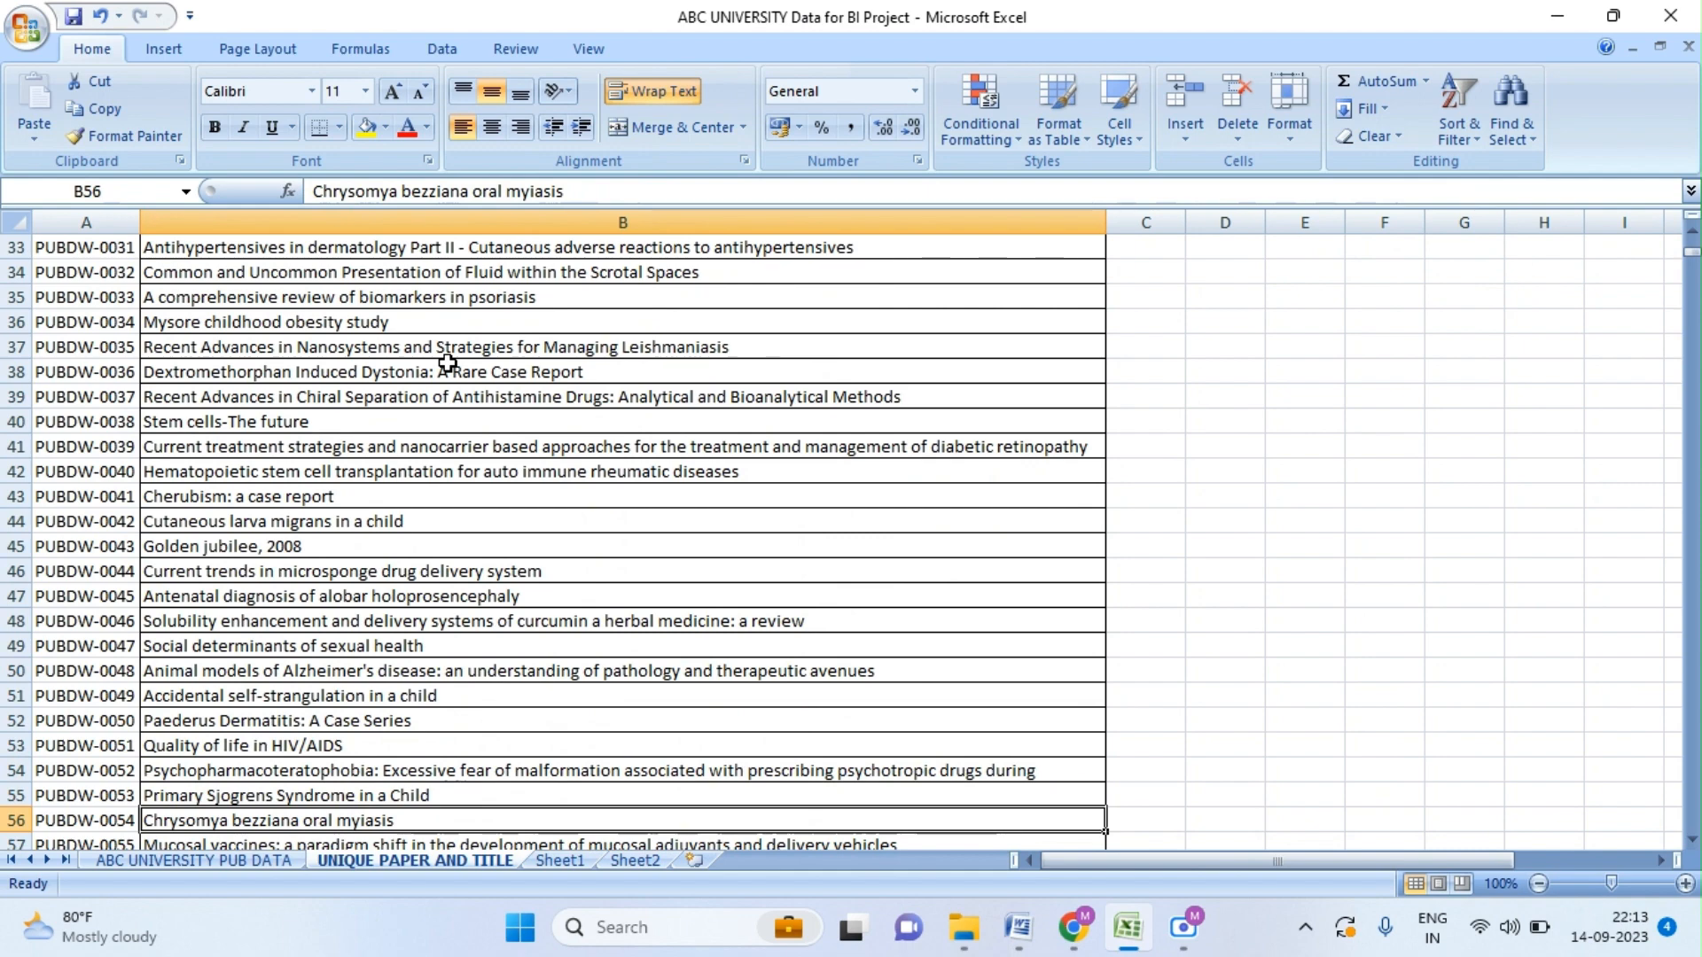
key("Down")
key("Down")
key("Down")
key("Down")
key("Down")
key("Down")
key("Down")
key("Down")
key("Down")
key("Down")
key("Down")
key("Down")
key("Down")
key("Down")
key("Down")
key("Down")
key("Down")
key("Down")
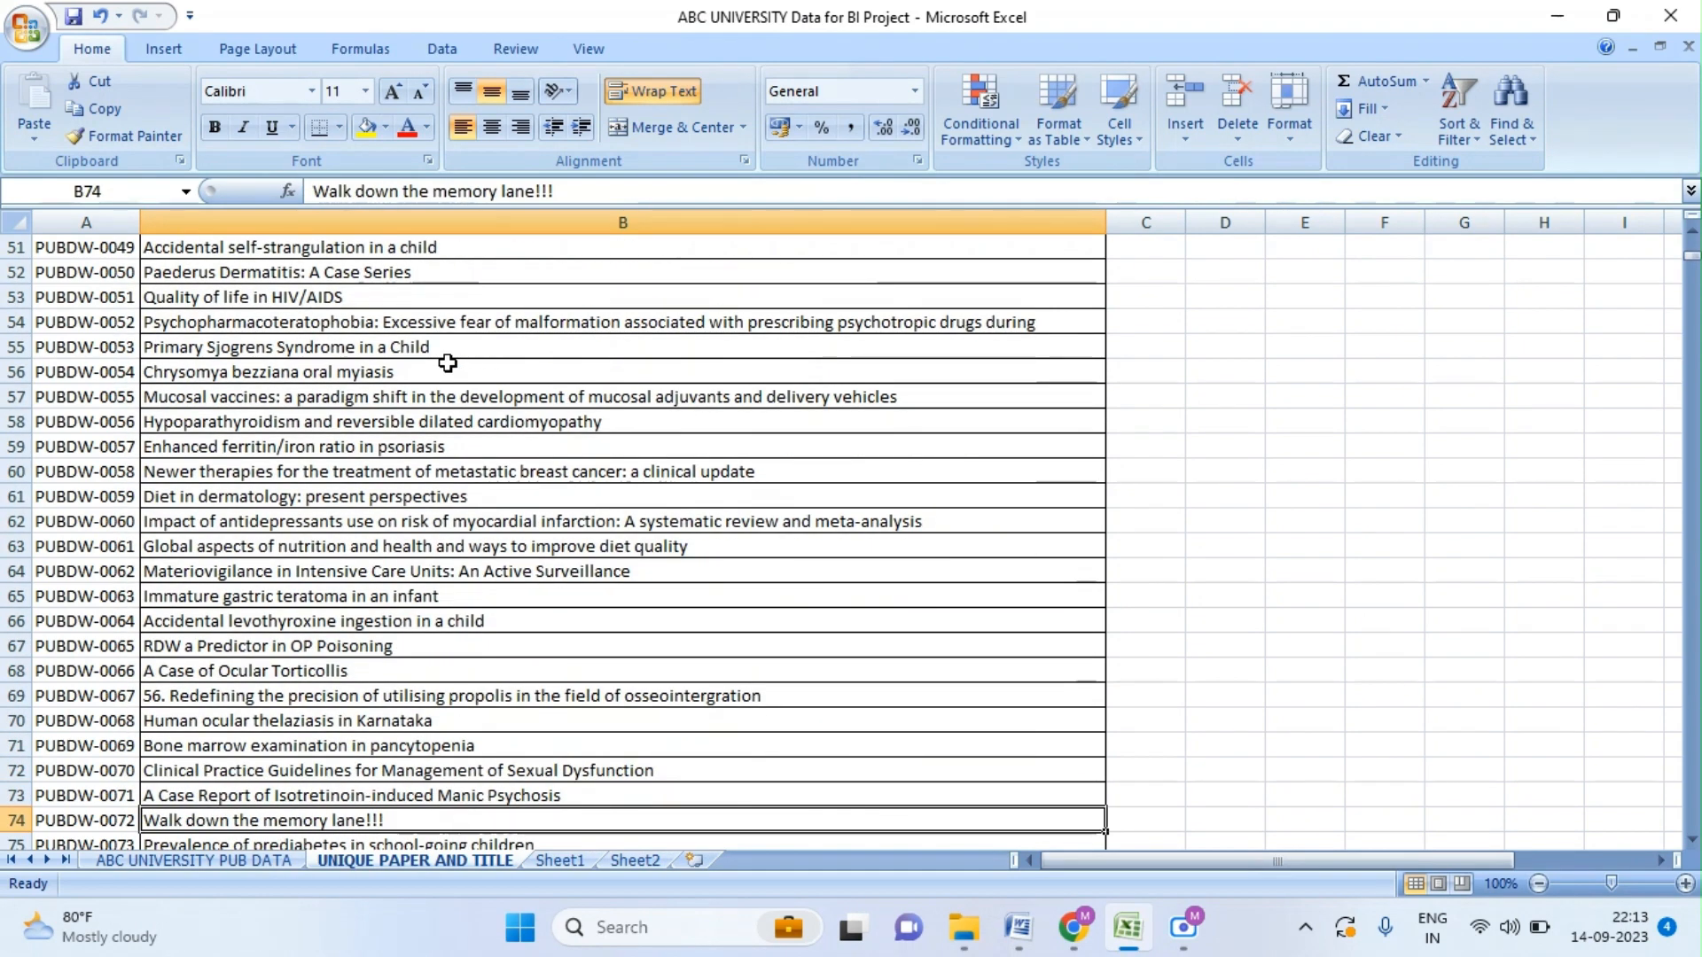
- Review the paper titles in column B from row 74 down to row 184 for special characters
key("Down")
key("Down")
key("Down")
key("Down")
key("Down")
key("Down")
key("Down")
key("Down")
key("Down")
key("Down")
key("Down")
key("Down")
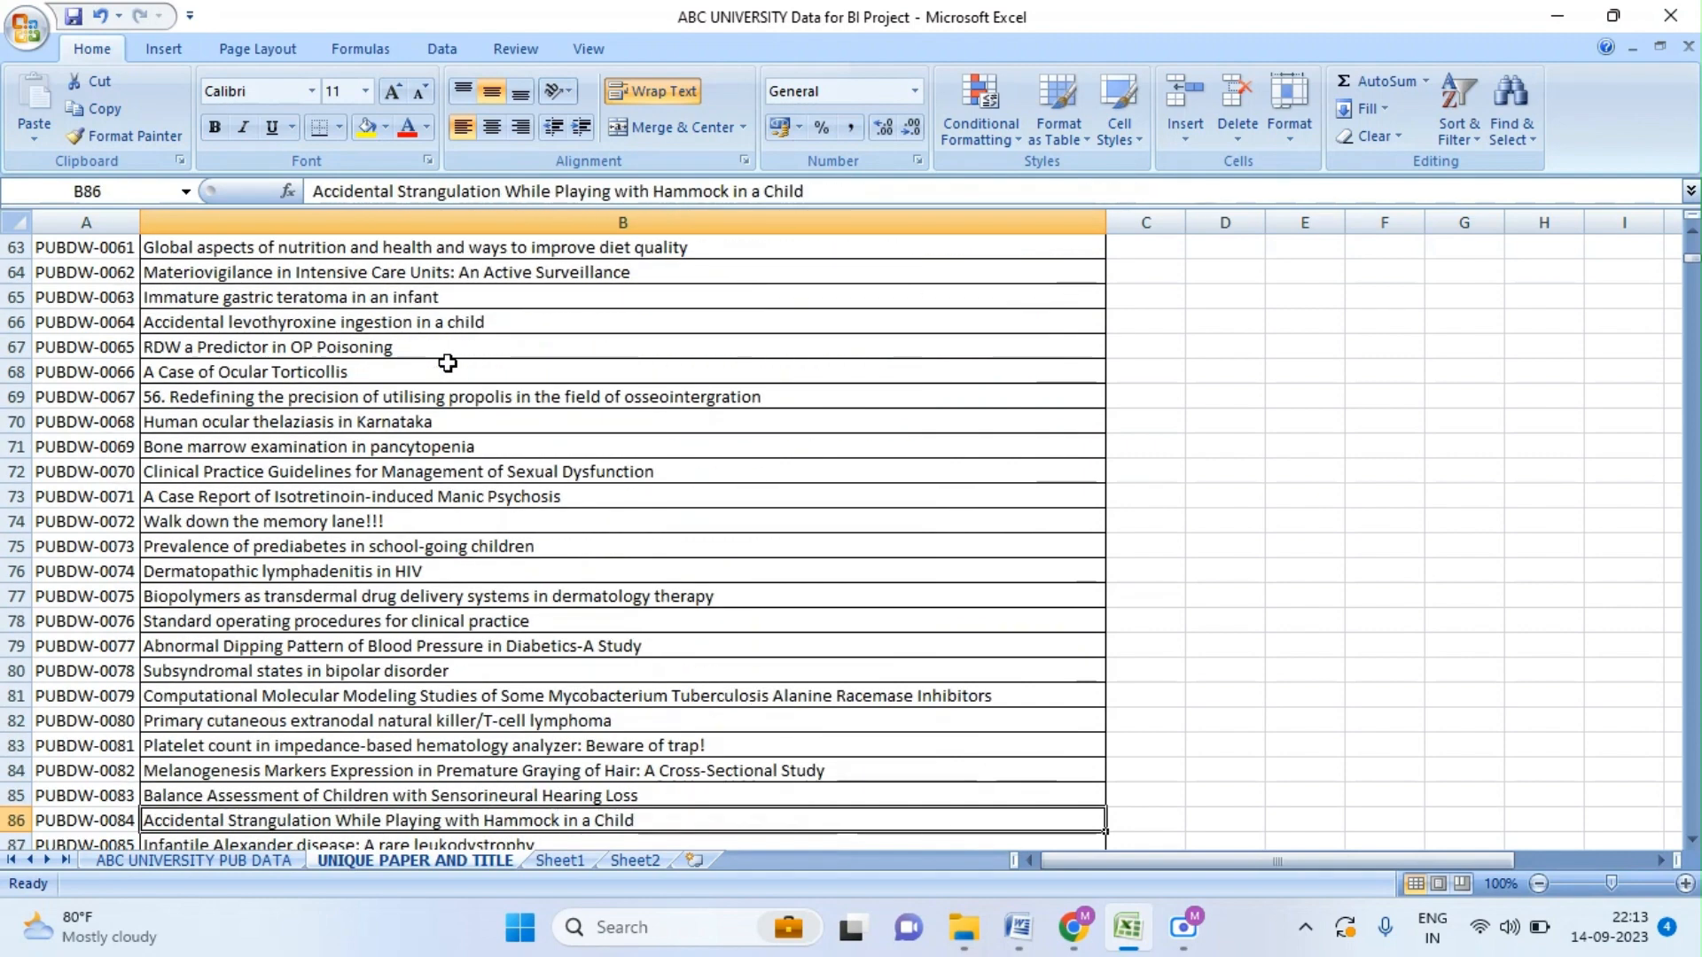
key("Down")
key("Down")
key("Down")
key("Down")
key("Down")
key("Down")
key("Down")
key("Down")
key("Down")
key("Down")
key("Down")
key("Down")
key("Down")
key("Down")
key("Down")
key("Down")
key("Down")
key("Down")
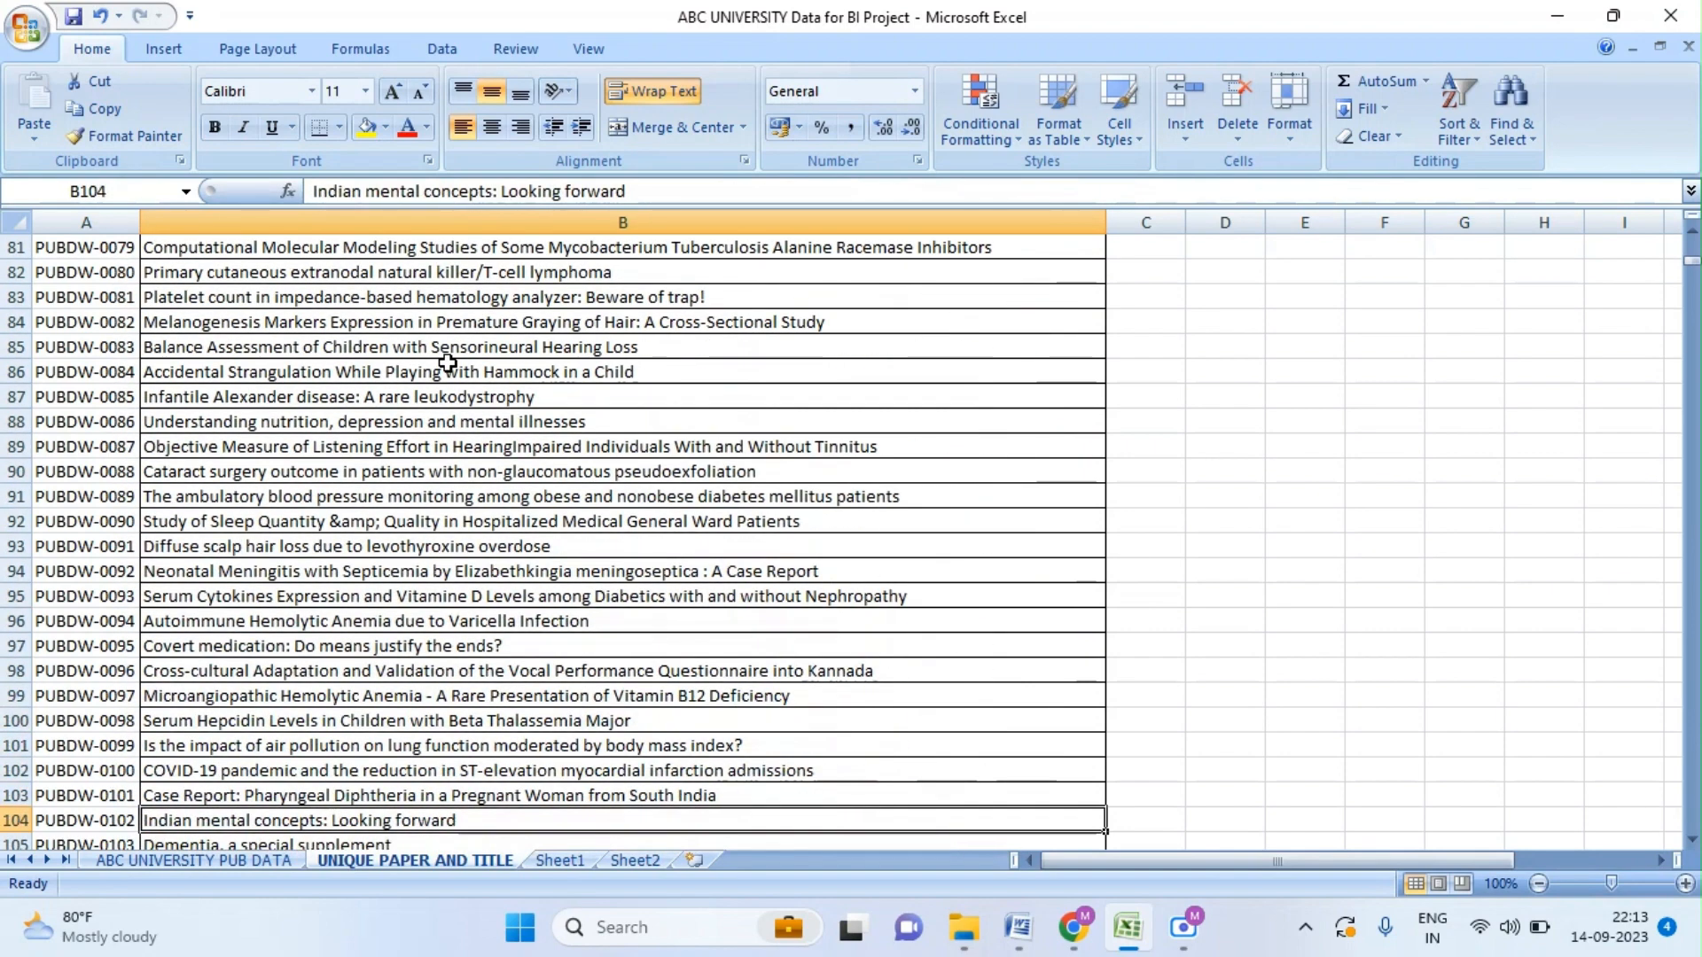
key("Down")
key("Down")
key("Down")
key("Down")
key("Down")
key("Down")
key("Down")
key("Down")
key("Down")
key("Down")
key("Down")
key("Down")
key("Down")
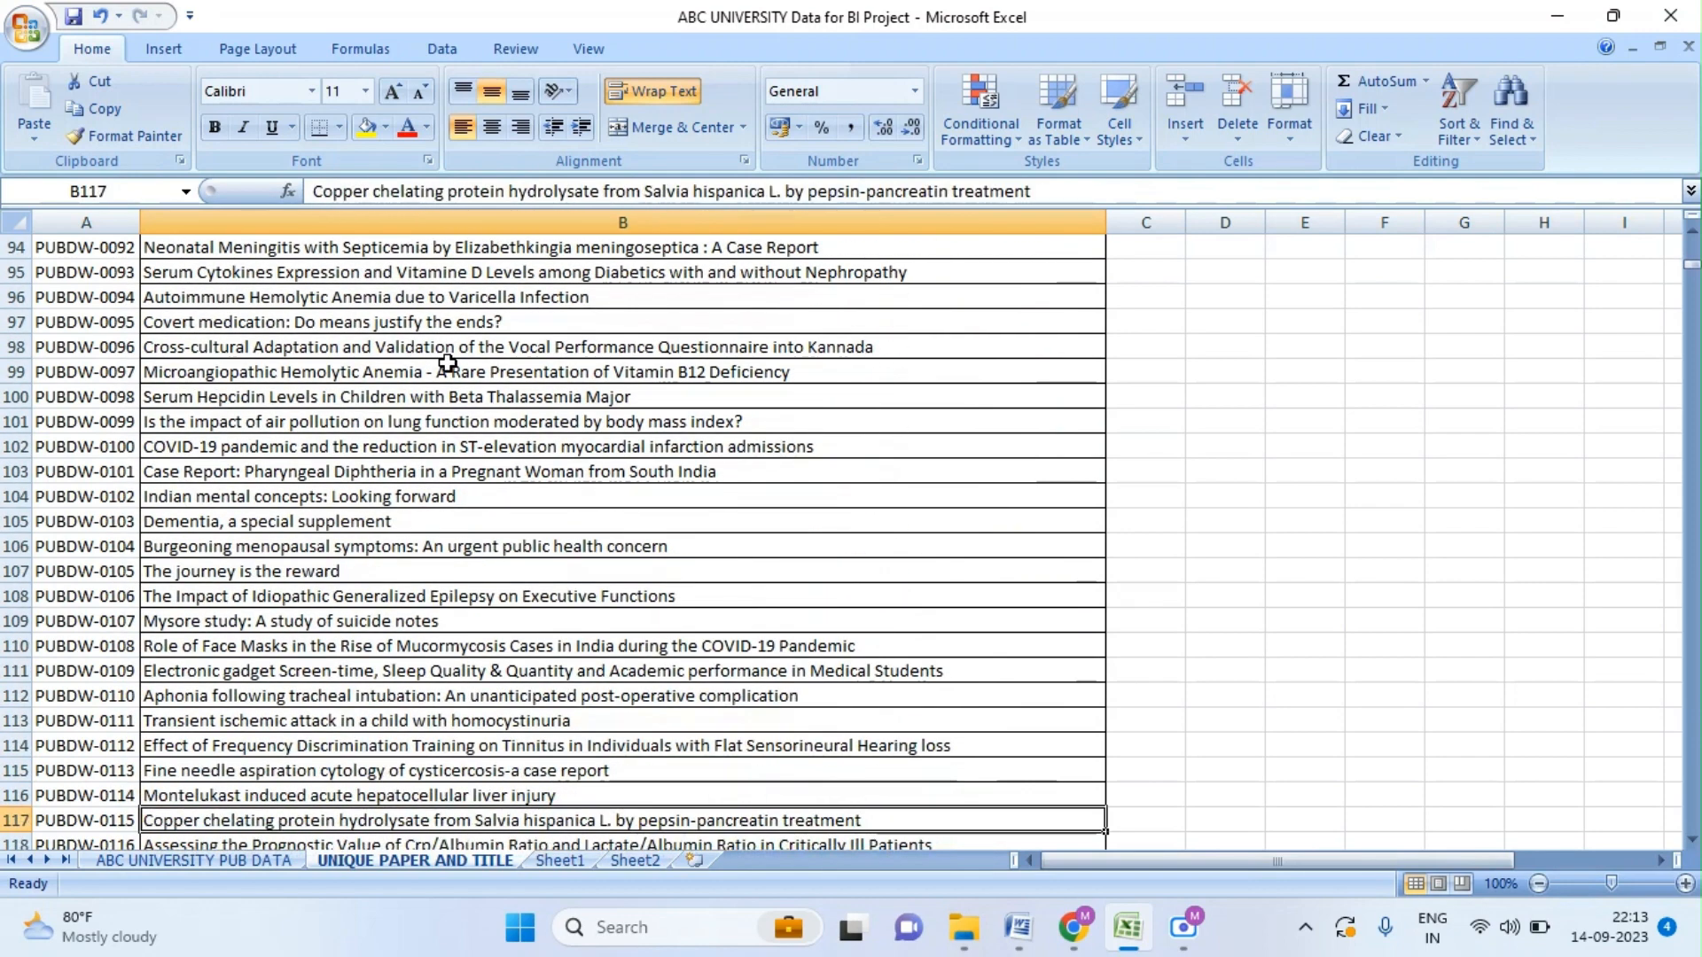
key("Down")
key("Down")
key("Down")
key("Down")
key("Down")
key("Down")
key("Down")
key("Down")
key("Down")
key("Down")
key("Down")
key("Down")
key("Down")
key("Down")
key("Down")
key("Down")
key("Down")
key("Down")
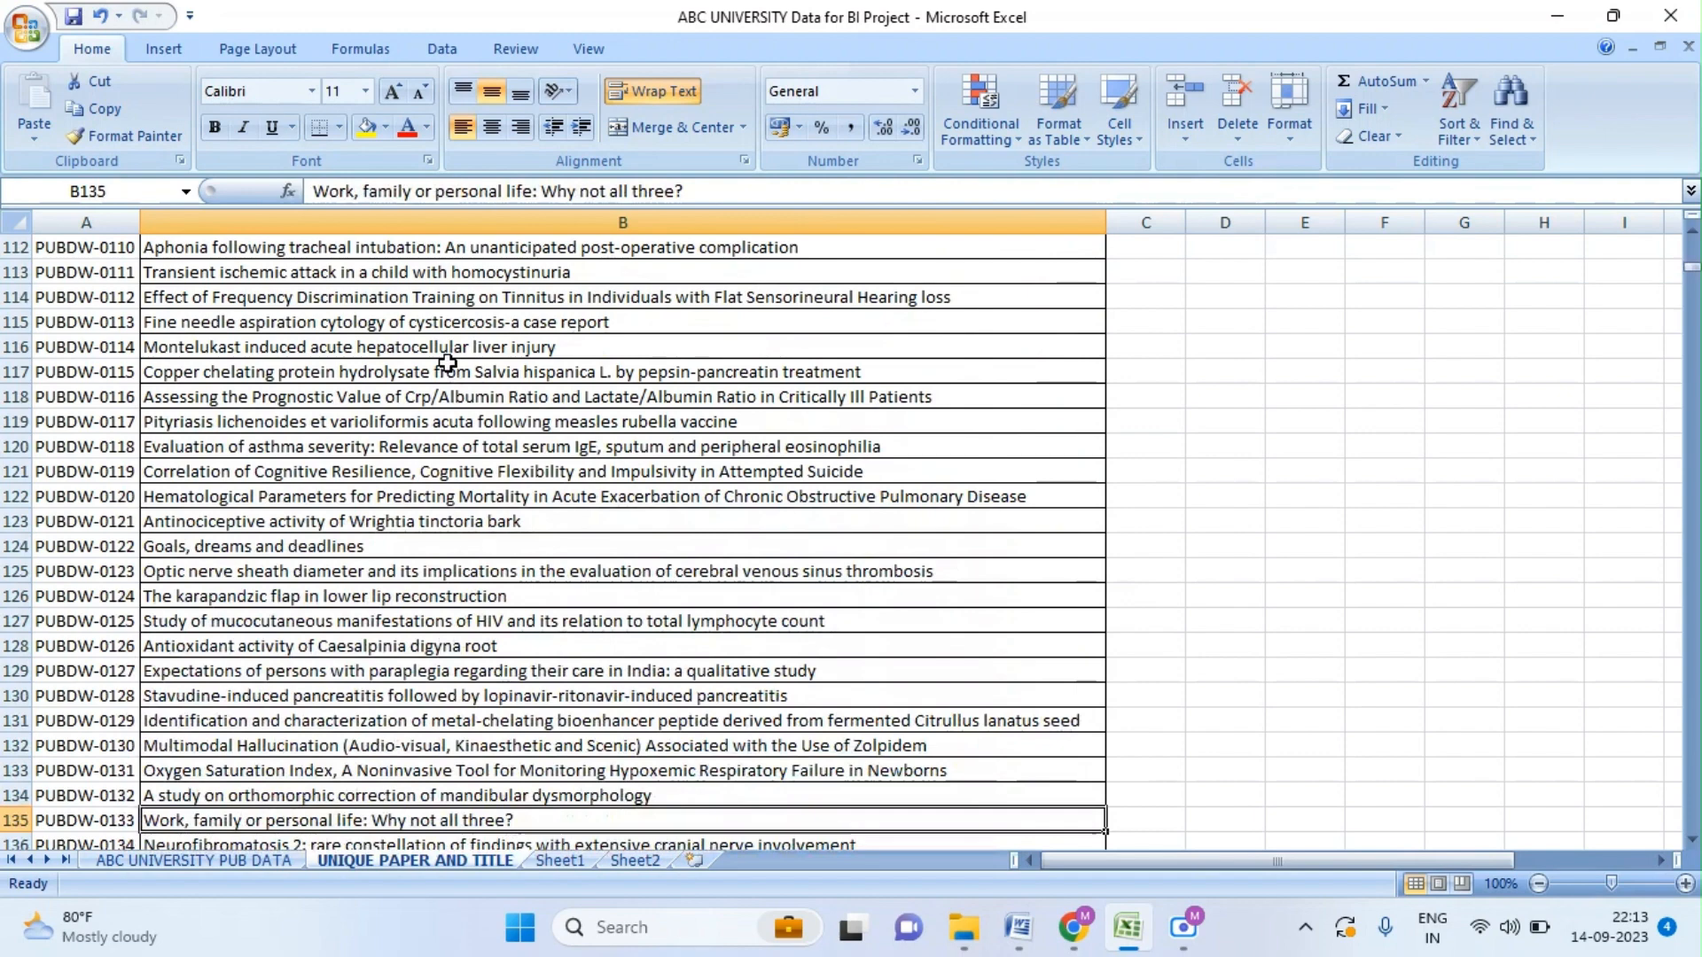
key("Down")
key("Down")
key("Down")
key("Down")
key("Down")
key("Down")
key("Down")
key("Down")
key("Down")
key("Down")
key("Down")
key("Down")
key("Down")
key("Down")
key("Down")
key("Down")
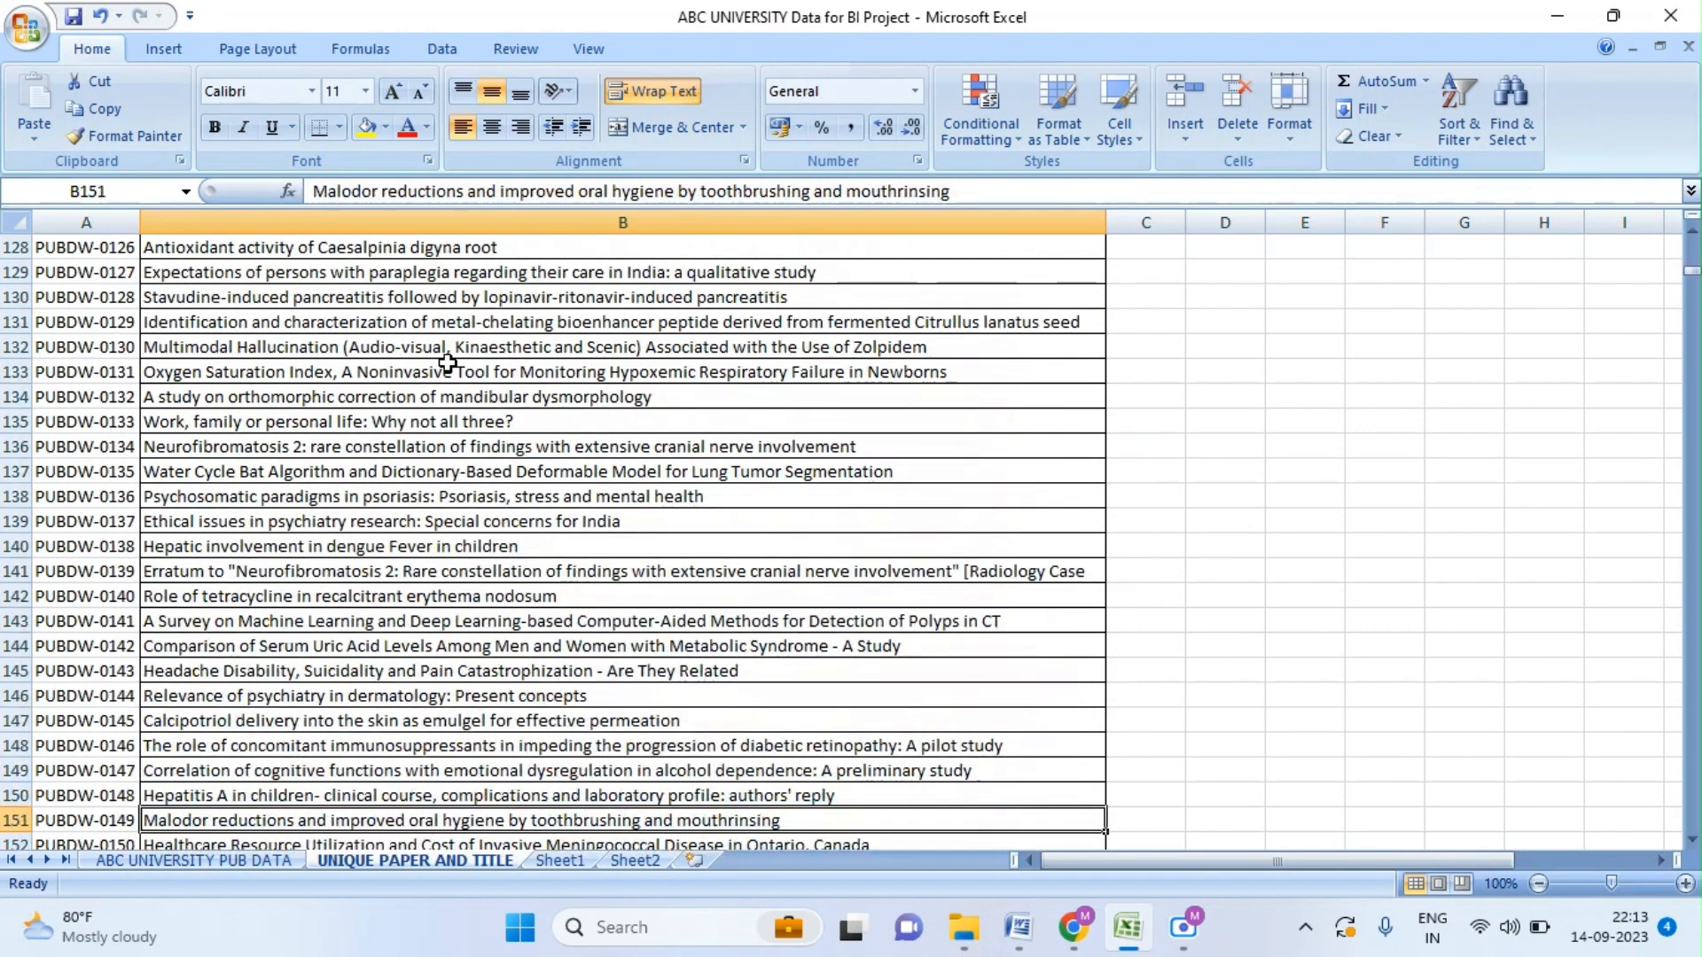
key("Down")
key("Down")
key("Down")
key("Down")
key("Down")
key("Down")
key("Down")
key("Down")
key("Down")
key("Down")
key("Down")
key("Down")
key("Down")
key("Down")
key("Down")
key("Down")
key("Down")
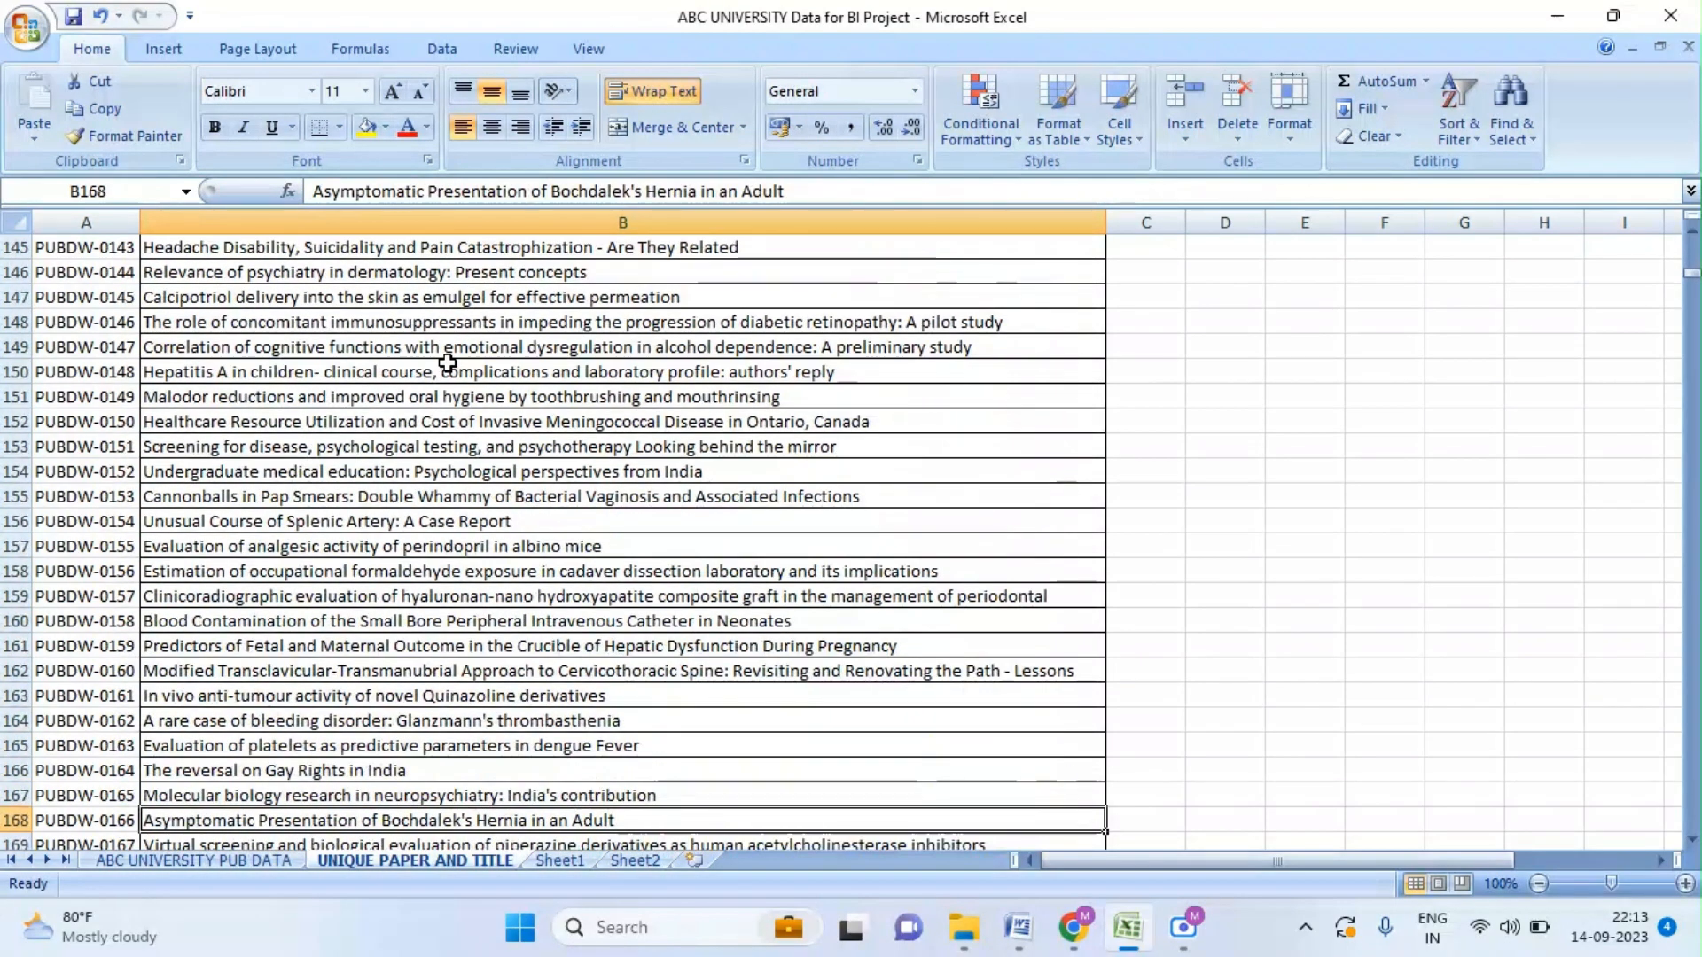
key("Down")
key("Down")
key("Down")
key("Down")
key("Down")
key("Down")
key("Down")
key("Down")
key("Down")
key("Down")
key("Down")
key("Down")
key("Down")
key("Down")
key("Down")
key("Down")
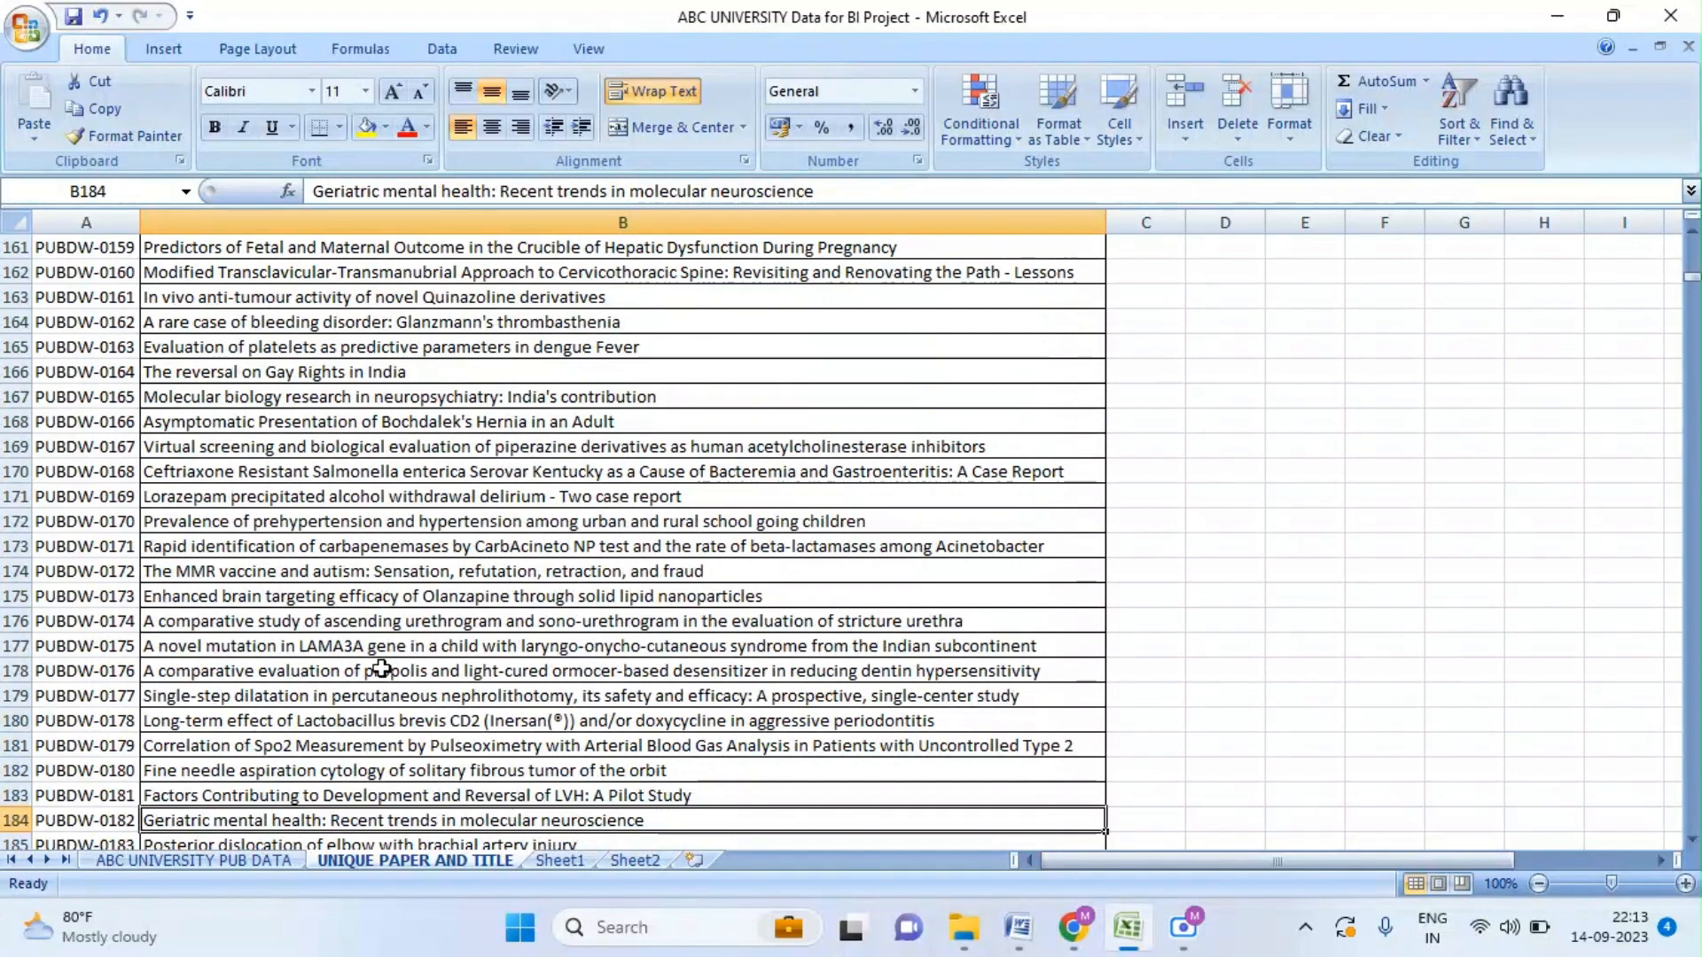
- Examine the ® symbol after "Inersan" in the title in cell B180 by highlighting it within the cell's text
left_click(363, 720)
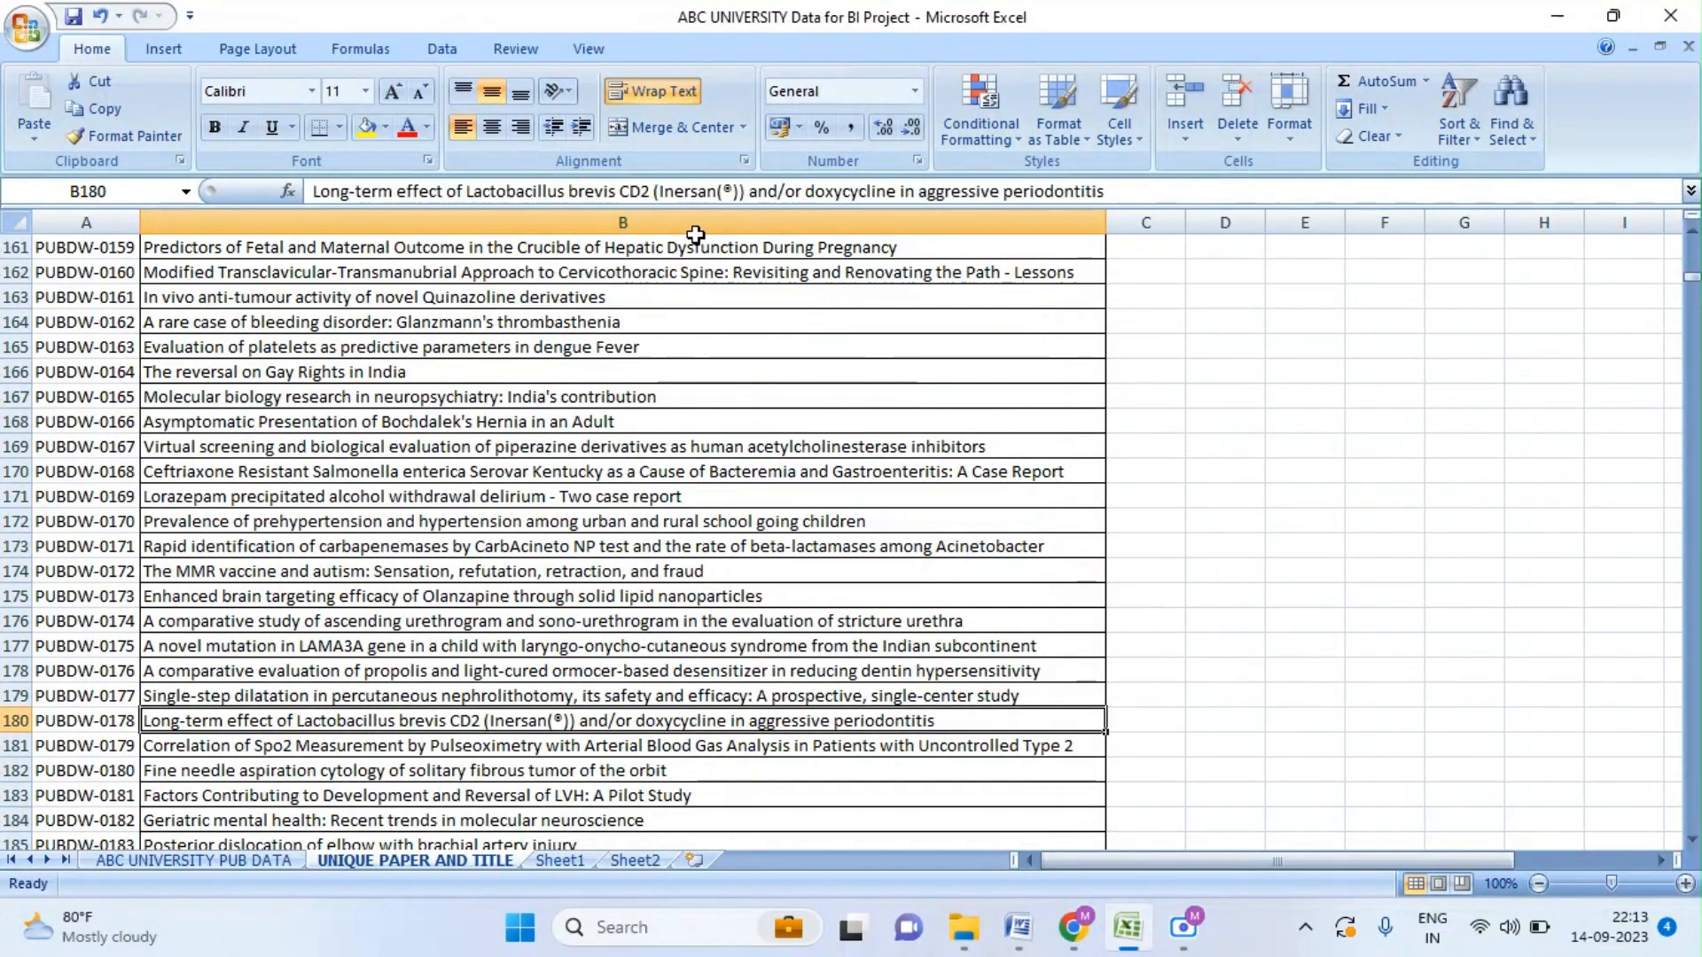
left_click(734, 192)
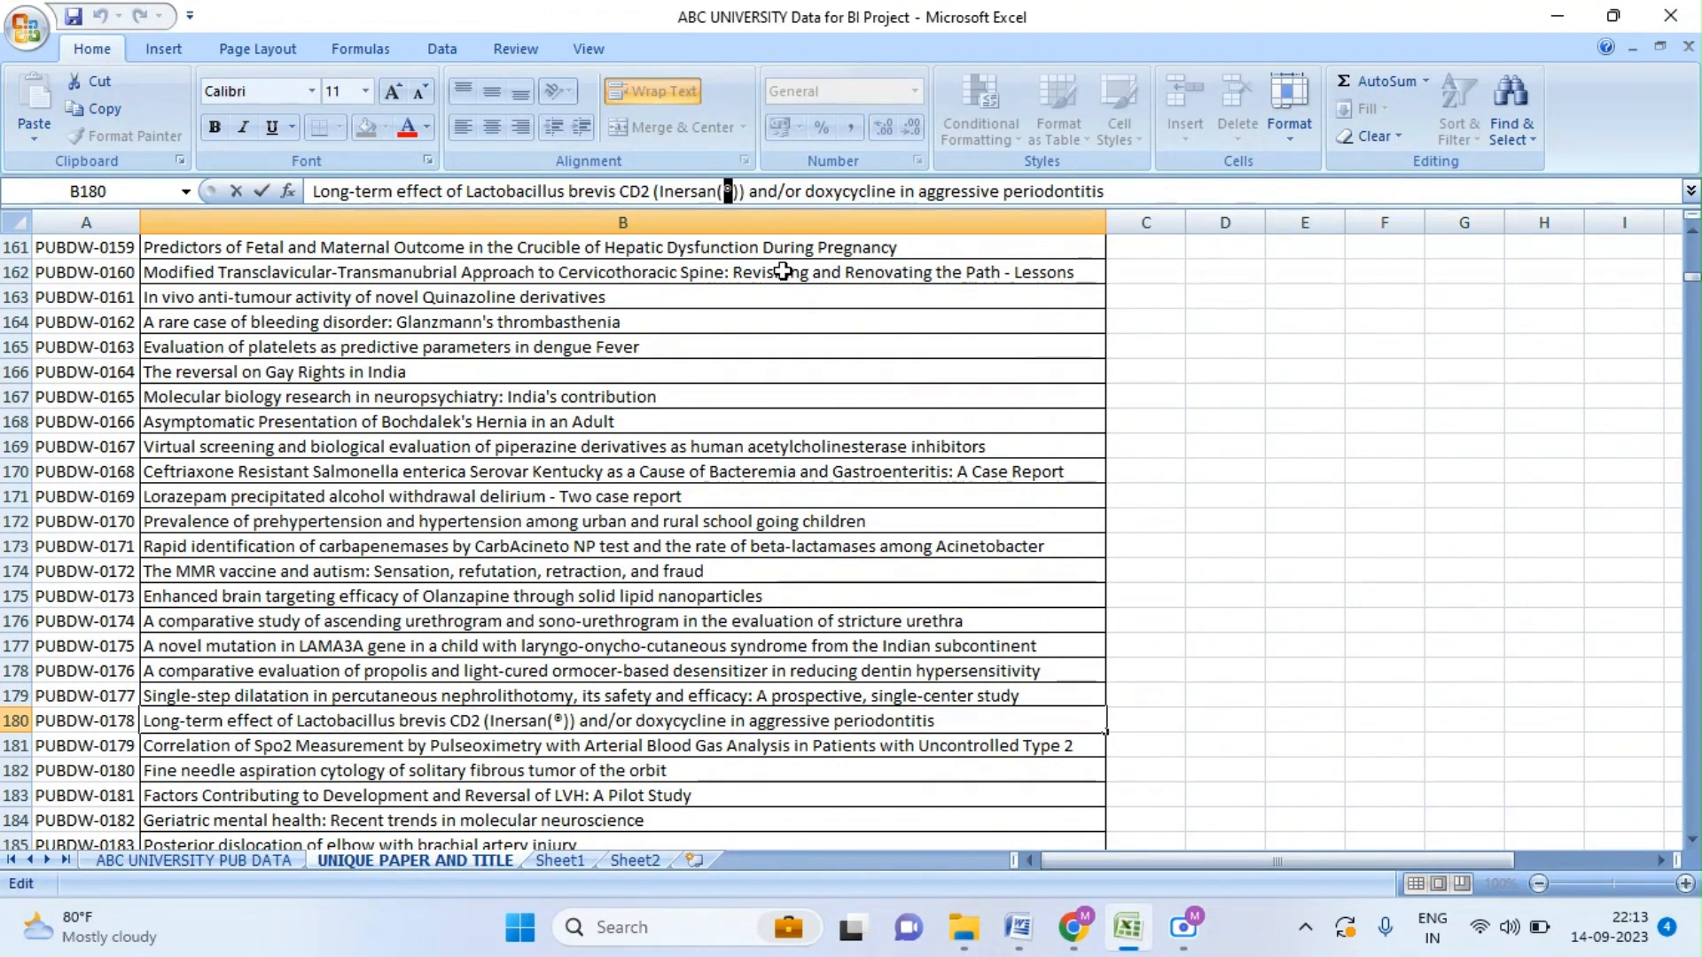
key("shift+Left")
key("shift+Left")
key("Right")
key("Right")
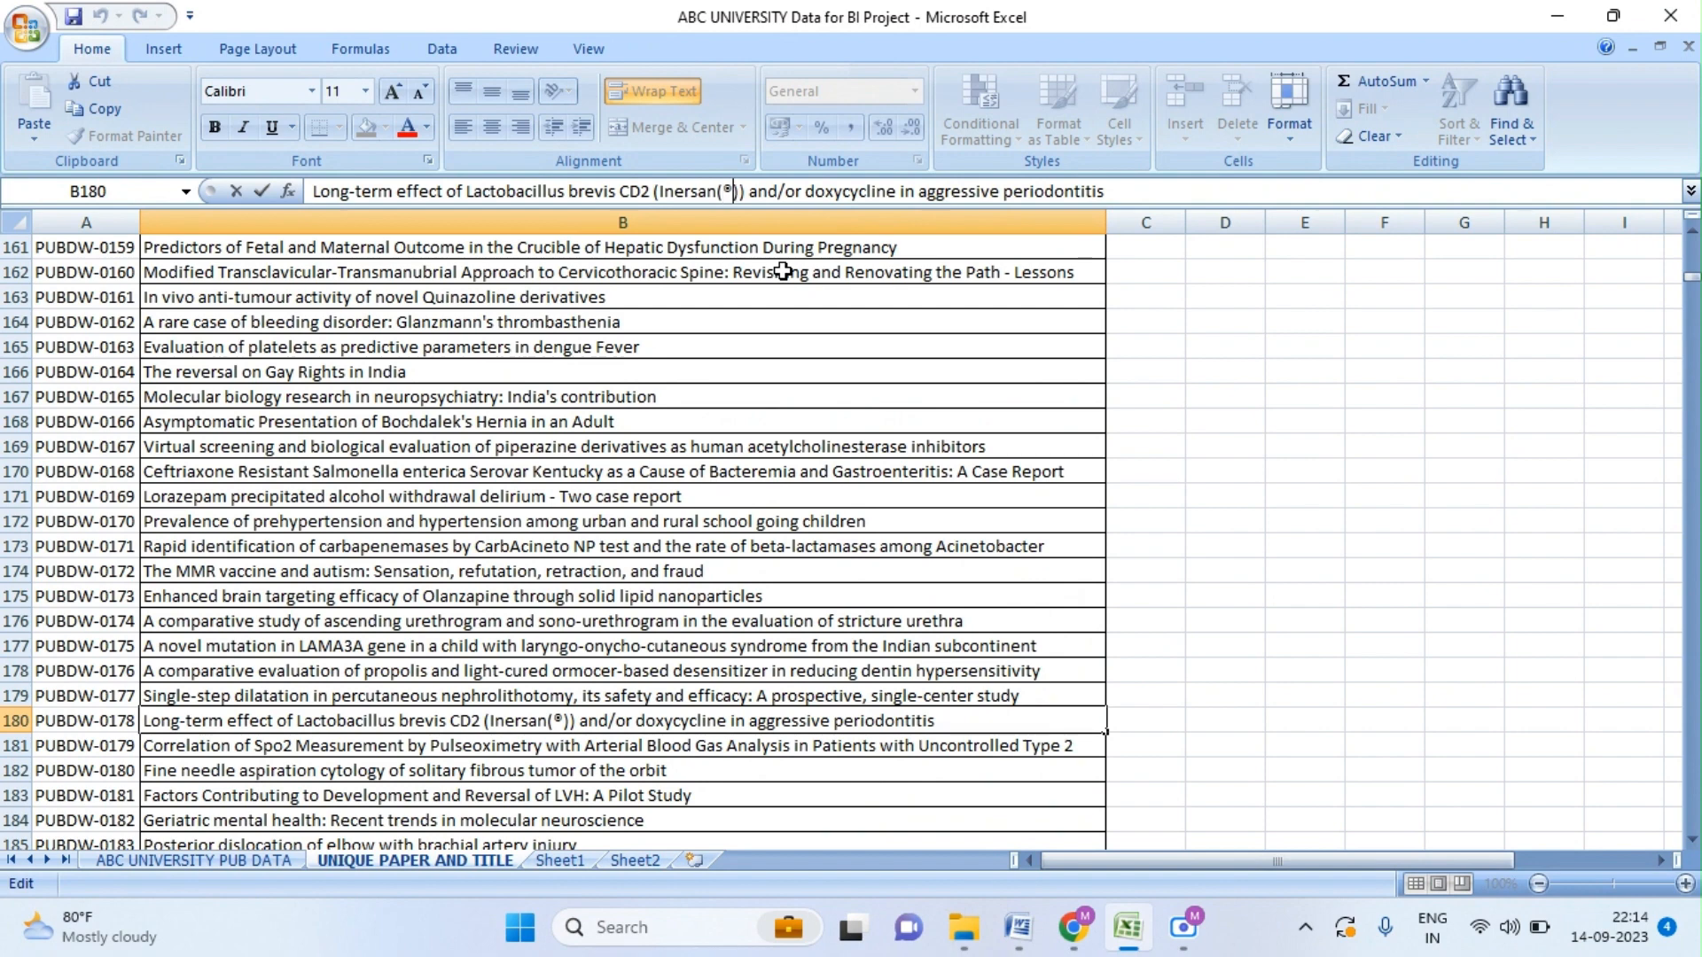
key("shift+Left")
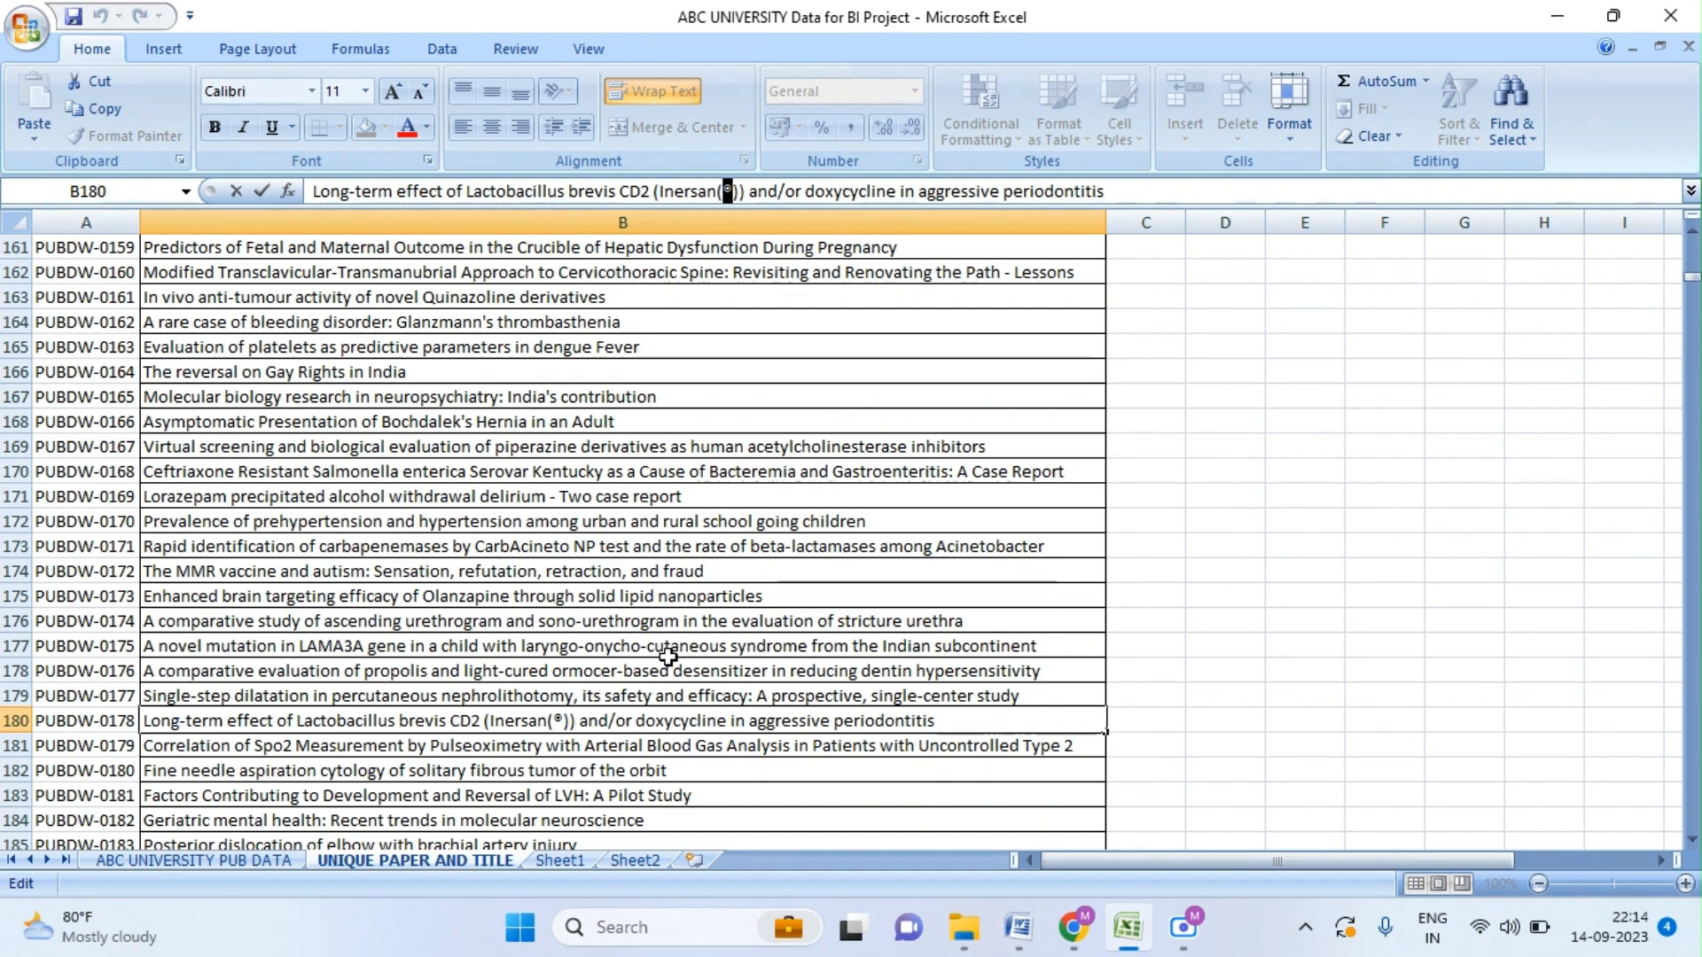
key("Right")
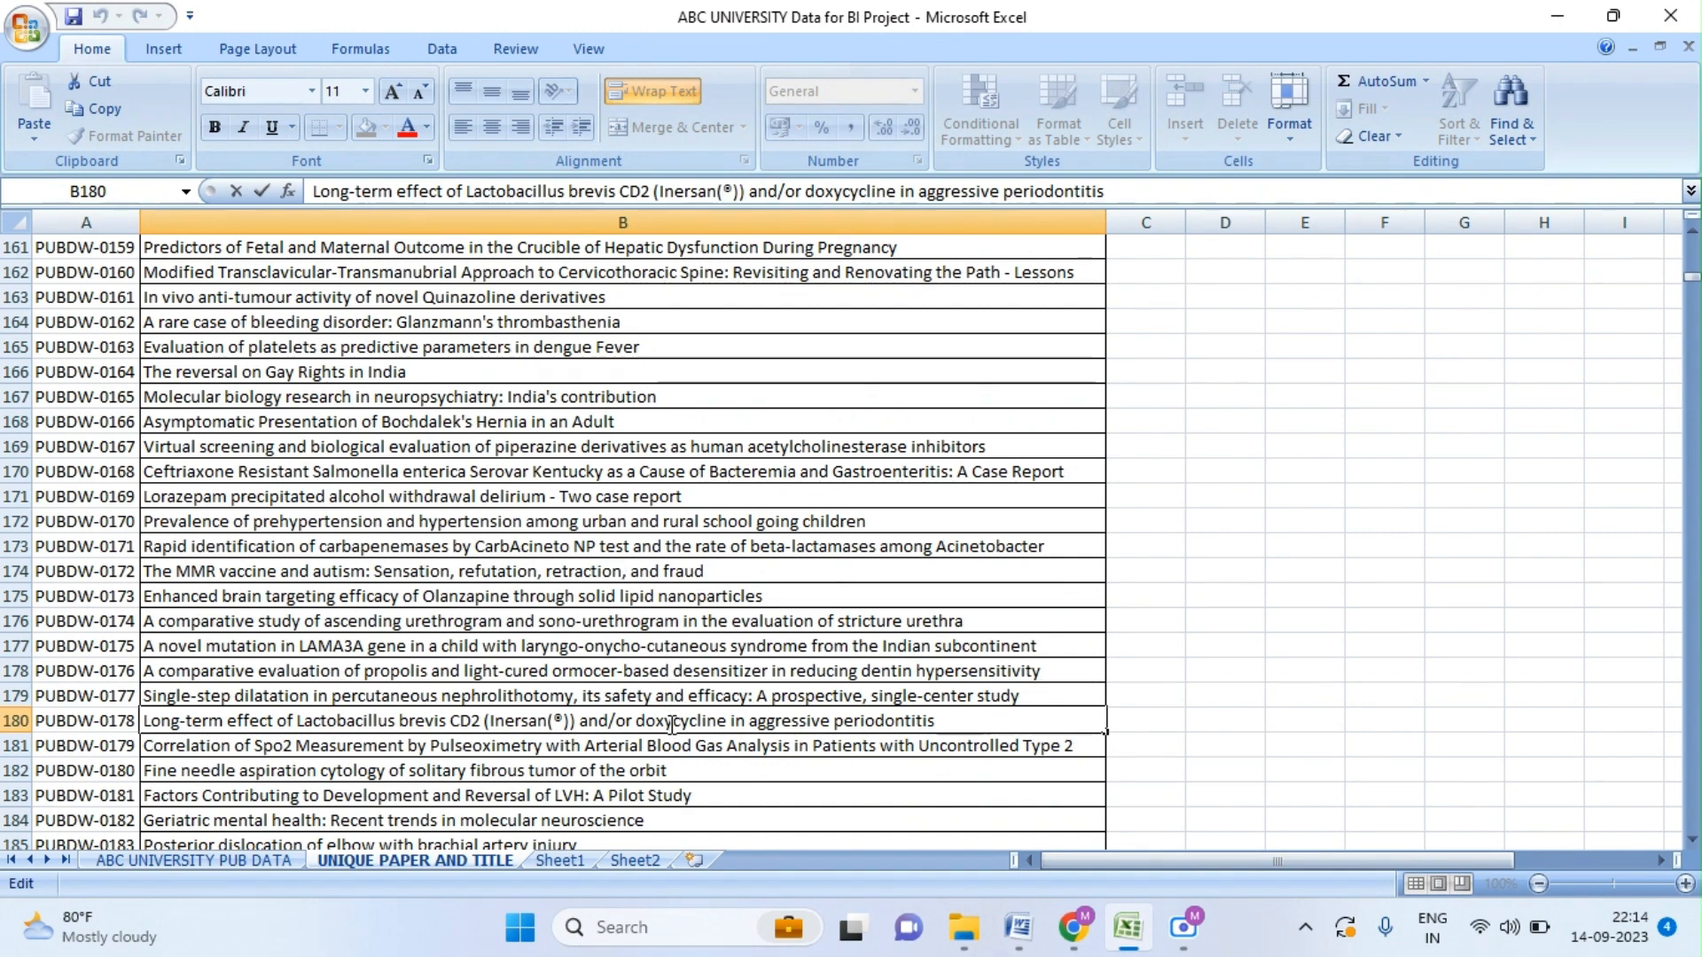
- Leave the B180 title unedited and check the titles from row 181 down to row 210 for special characters
left_click(601, 747)
key("Down")
key("Down")
key("Down")
key("Down")
key("Down")
key("Down")
key("Down")
key("Down")
key("Down")
key("Down")
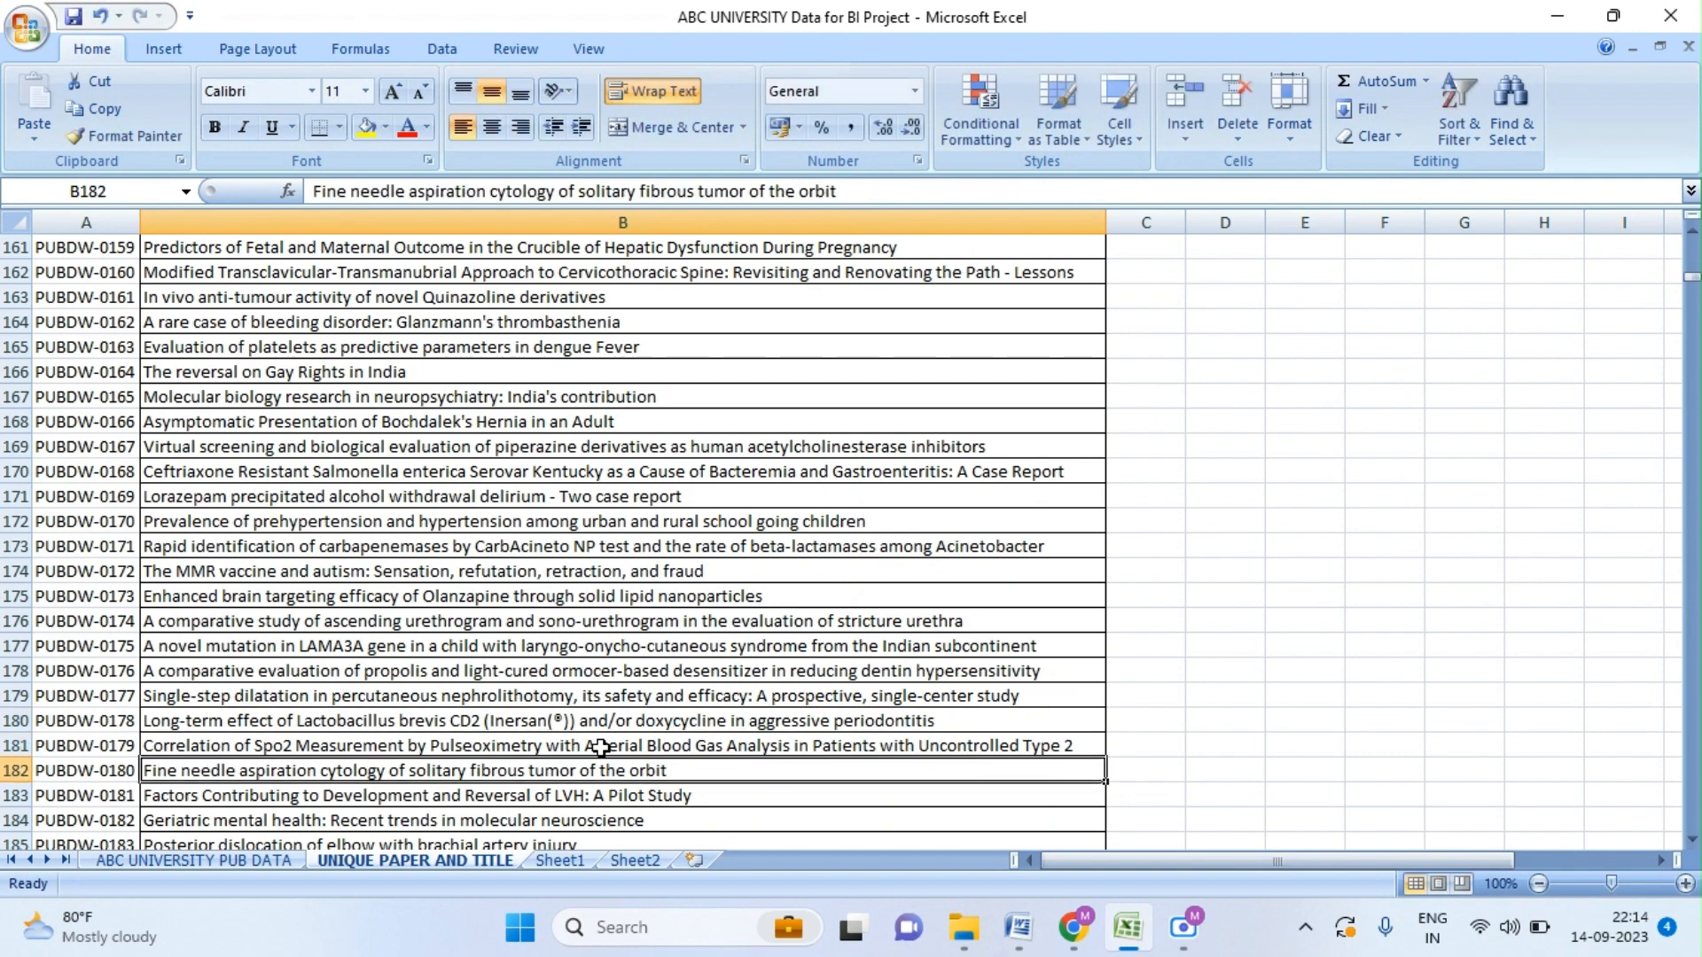
key("Down")
key("Down")
key("Down")
key("Down")
key("Down")
key("Down")
key("Down")
key("Down")
key("Down")
key("Down")
key("Down")
key("Down")
key("Down")
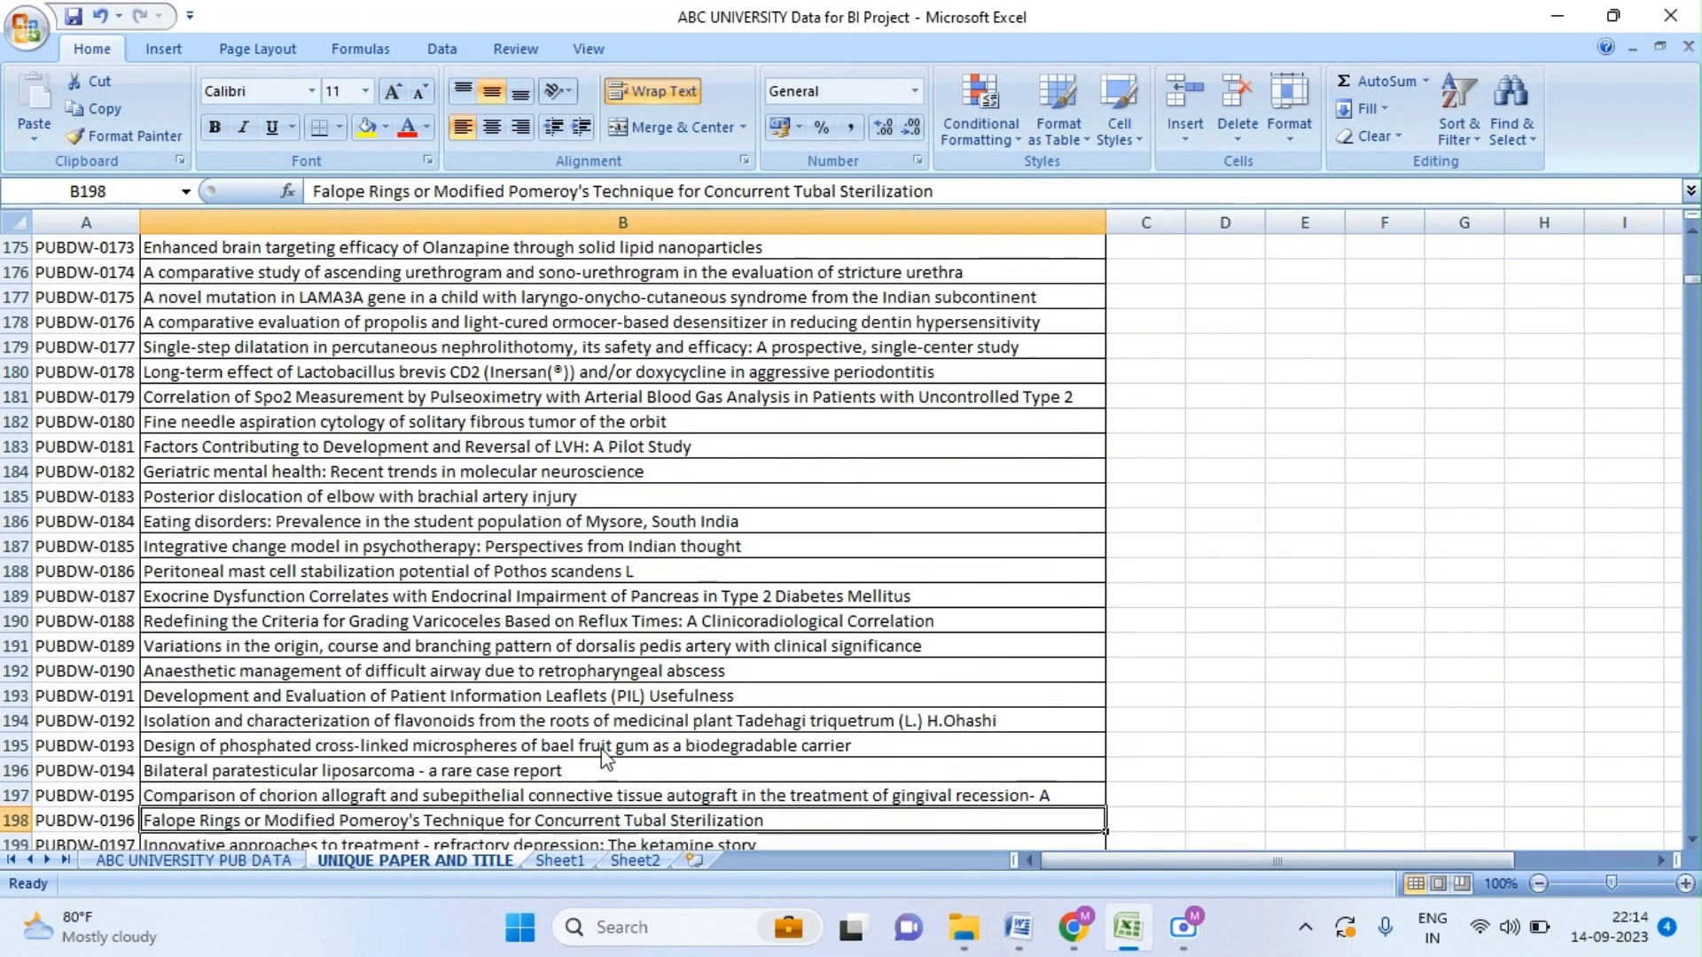
key("Down")
key("Down")
key("Down")
key("Down")
key("Down")
key("Down")
key("Down")
key("Down")
key("Down")
key("Down")
key("Down")
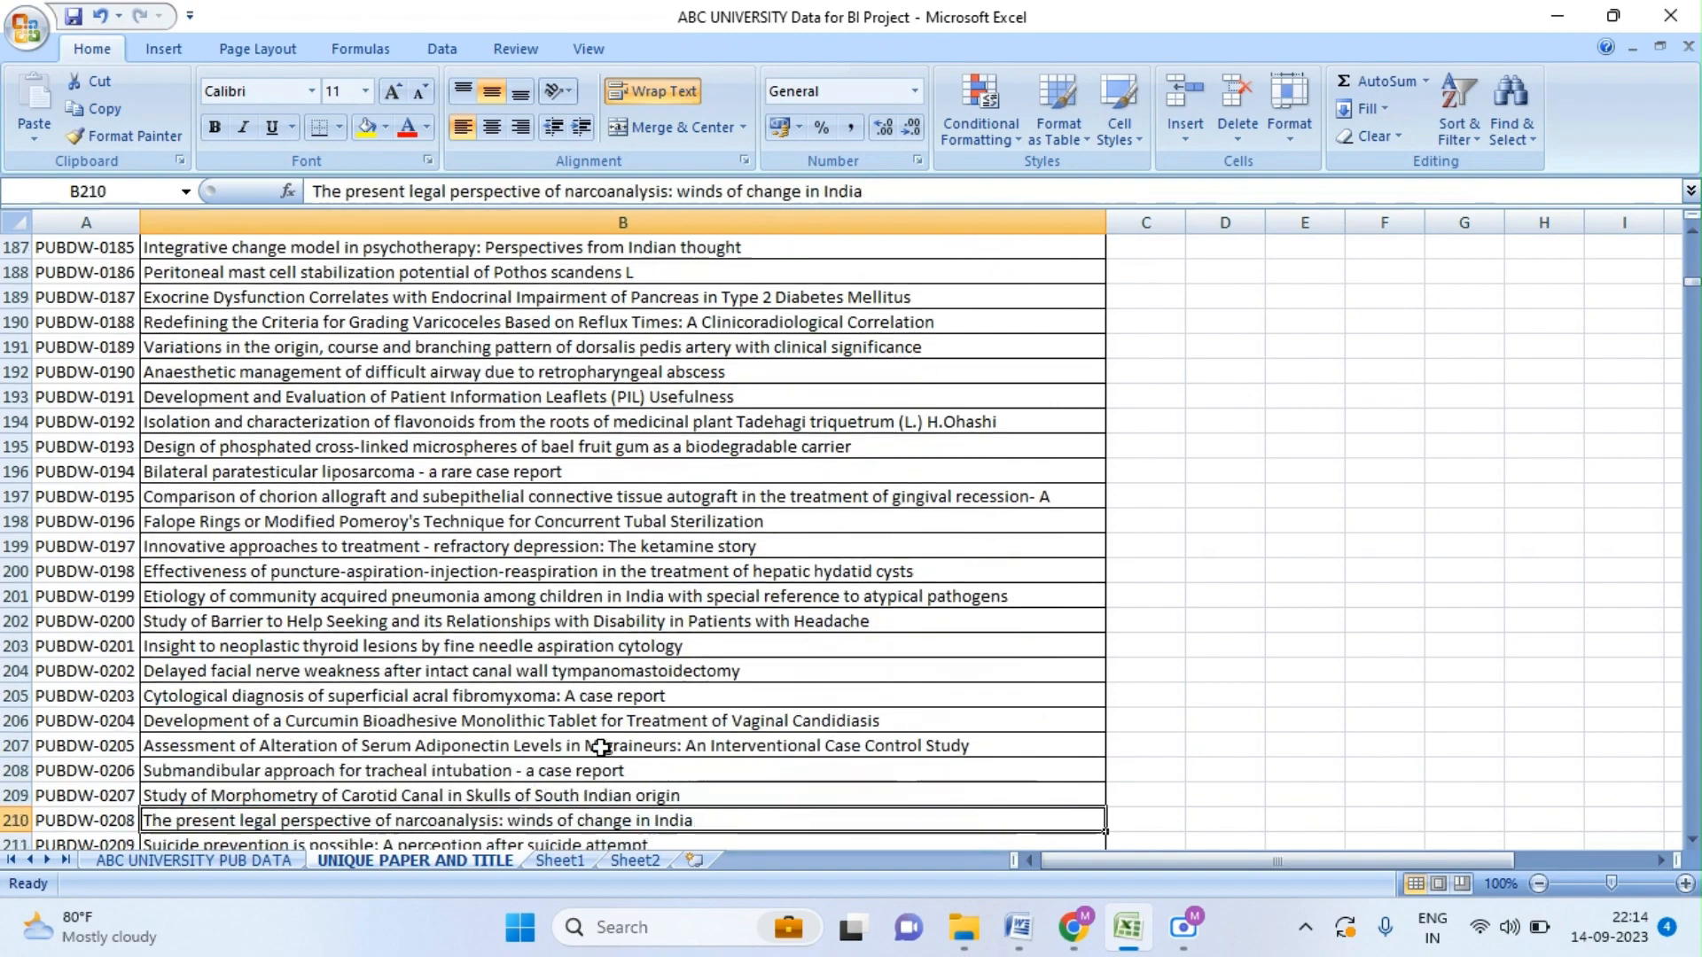
- Review the paper titles in column B from row 211 down to row 305 for special characters
key("Down")
key("Down")
key("Down")
key("Down")
key("Down")
key("Down")
key("Down")
key("Down")
key("Down")
key("Down")
key("Down")
key("Down")
key("Down")
key("Down")
key("Down")
key("Down")
key("Down")
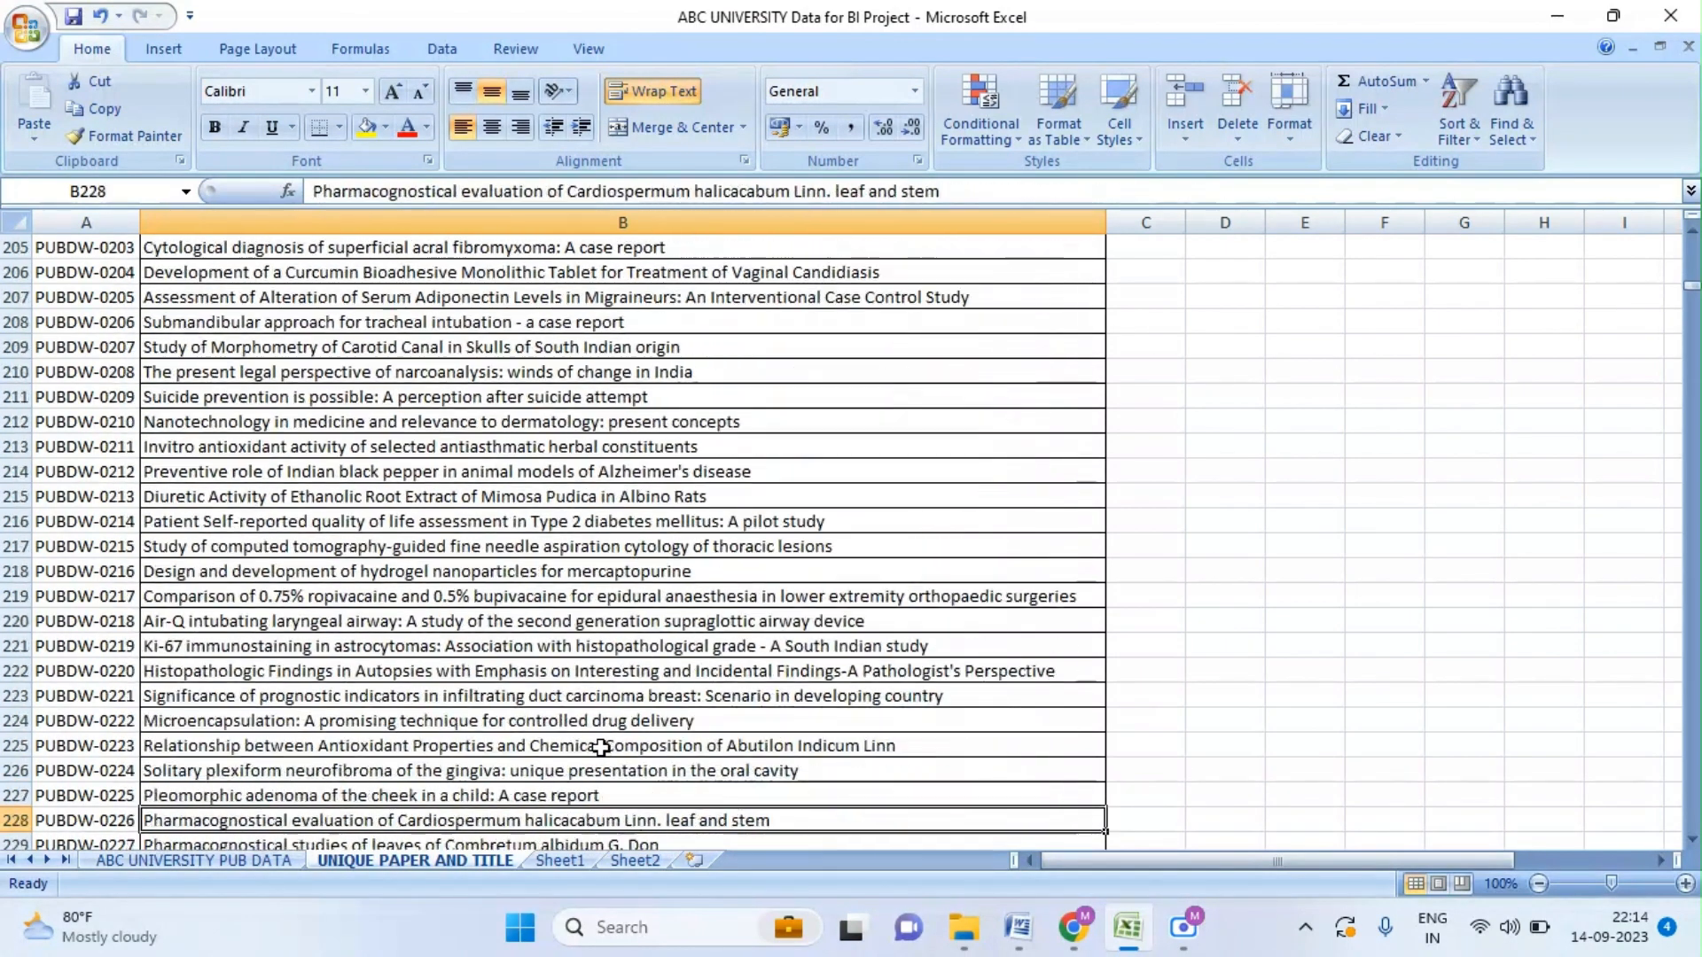
key("Down")
key("Down")
key("Down")
key("Down")
key("Down")
key("Down")
key("Down")
key("Down")
key("Down")
key("Down")
key("Down")
key("Down")
key("Down")
key("Down")
key("Down")
key("Down")
key("Down")
key("Down")
key("Down")
key("Down")
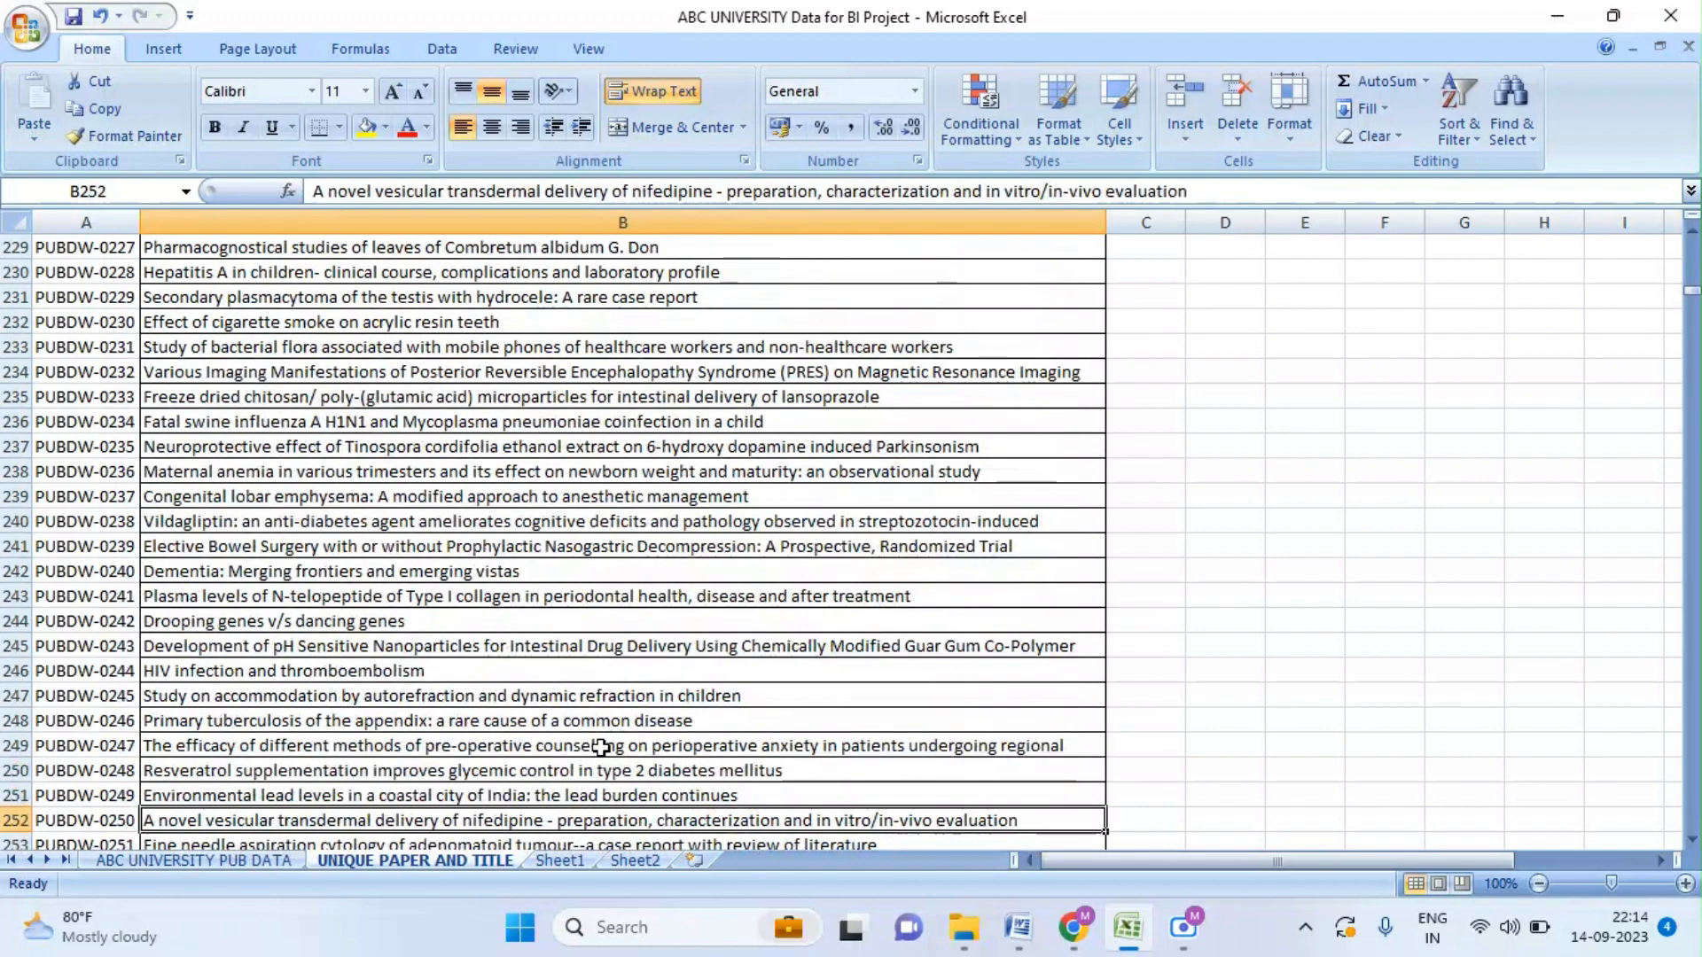
key("Down")
key("Down")
key("Down")
key("Down")
key("Down")
key("Down")
key("Down")
key("Down")
key("Down")
key("Down")
key("Down")
key("Down")
key("Down")
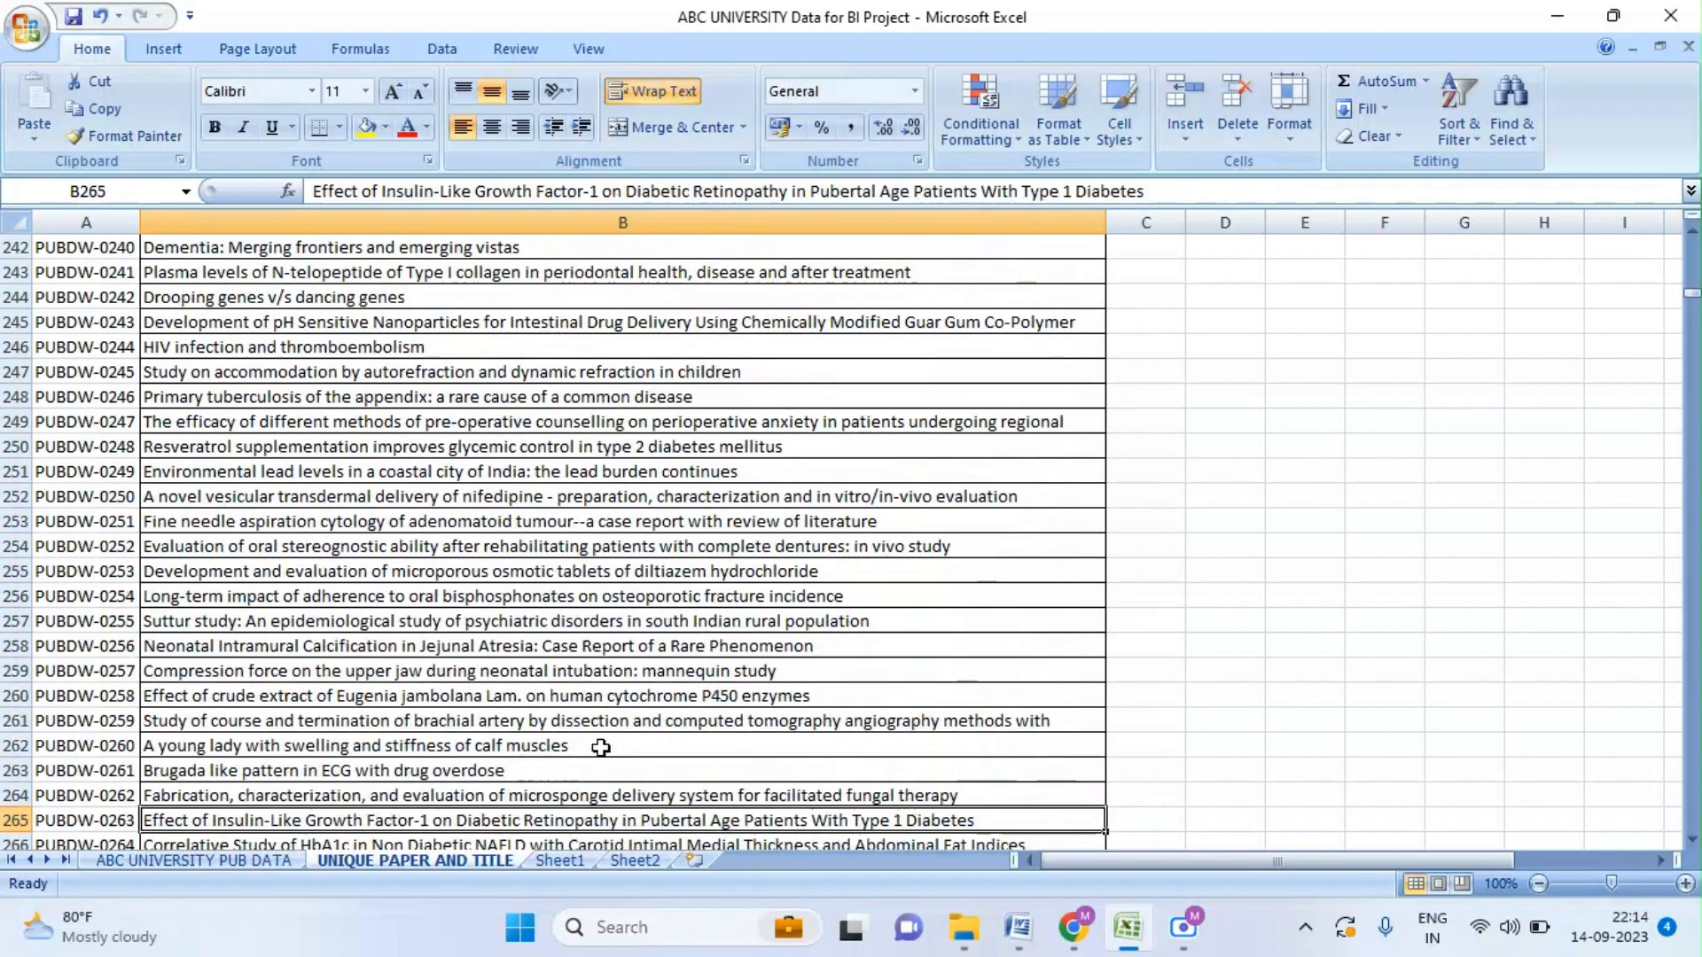
key("Down")
key("Down")
key("Down")
key("Down")
key("Down")
key("Down")
key("Down")
key("Down")
key("Down")
key("Down")
key("Down")
key("Down")
key("Down")
key("Down")
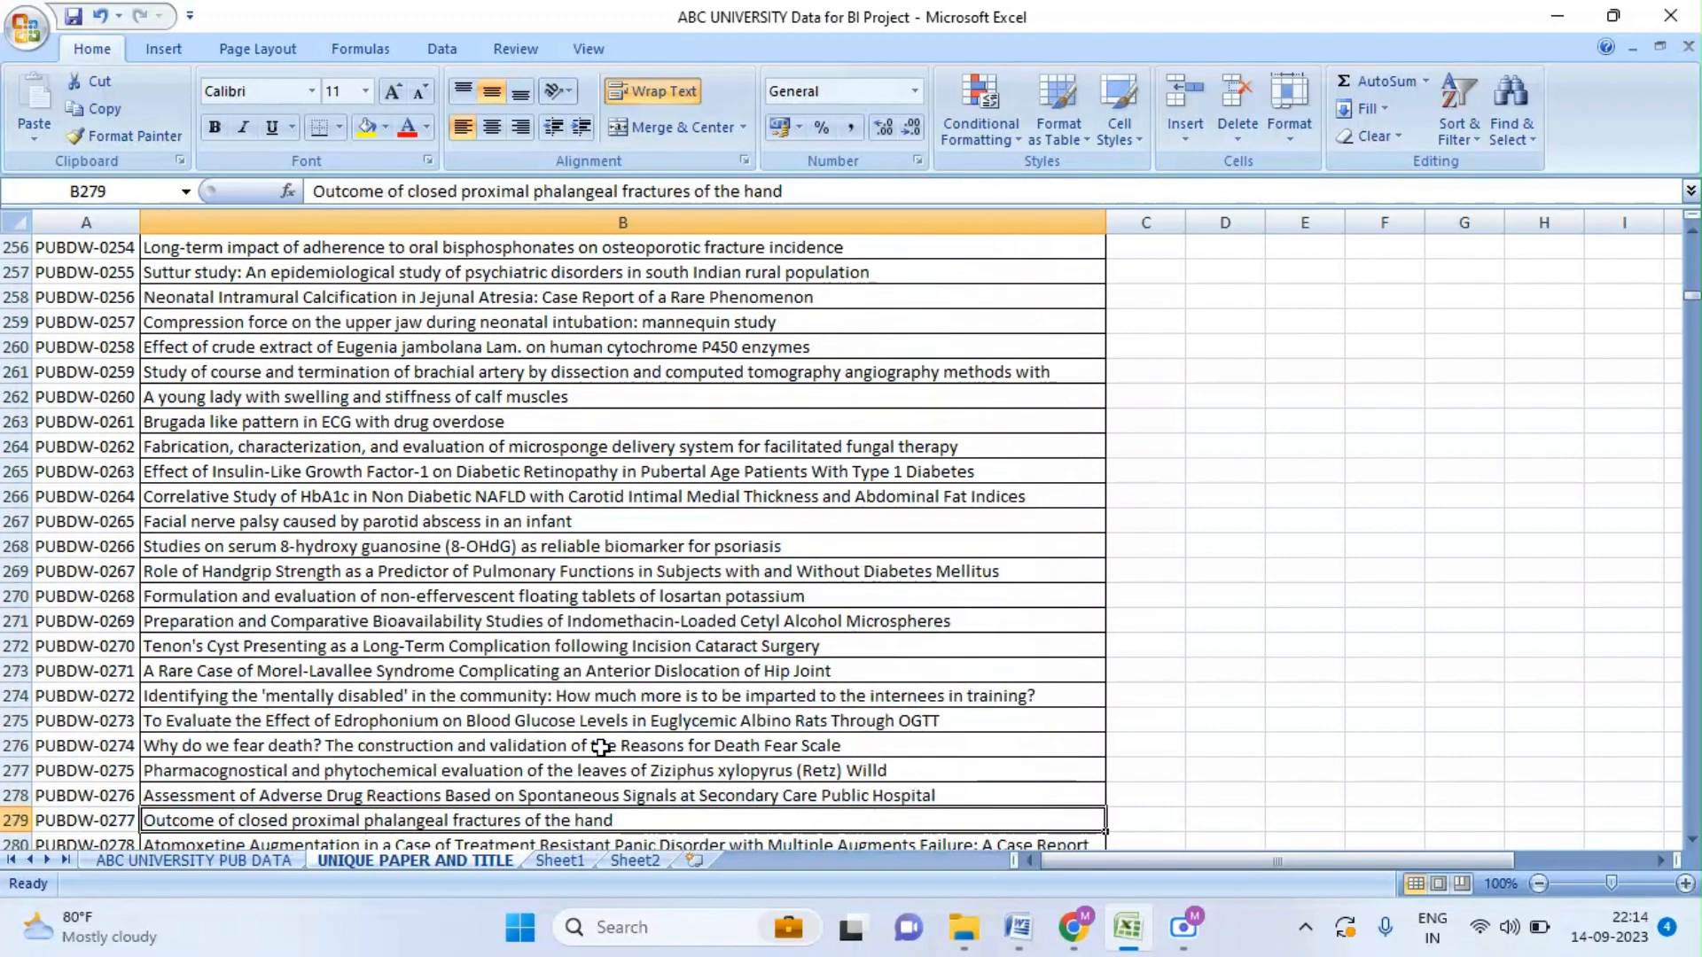
key("Down")
key("Down")
key("Down")
key("Down")
key("Down")
key("Down")
key("Down")
key("Down")
key("Down")
key("Down")
key("Down")
key("Down")
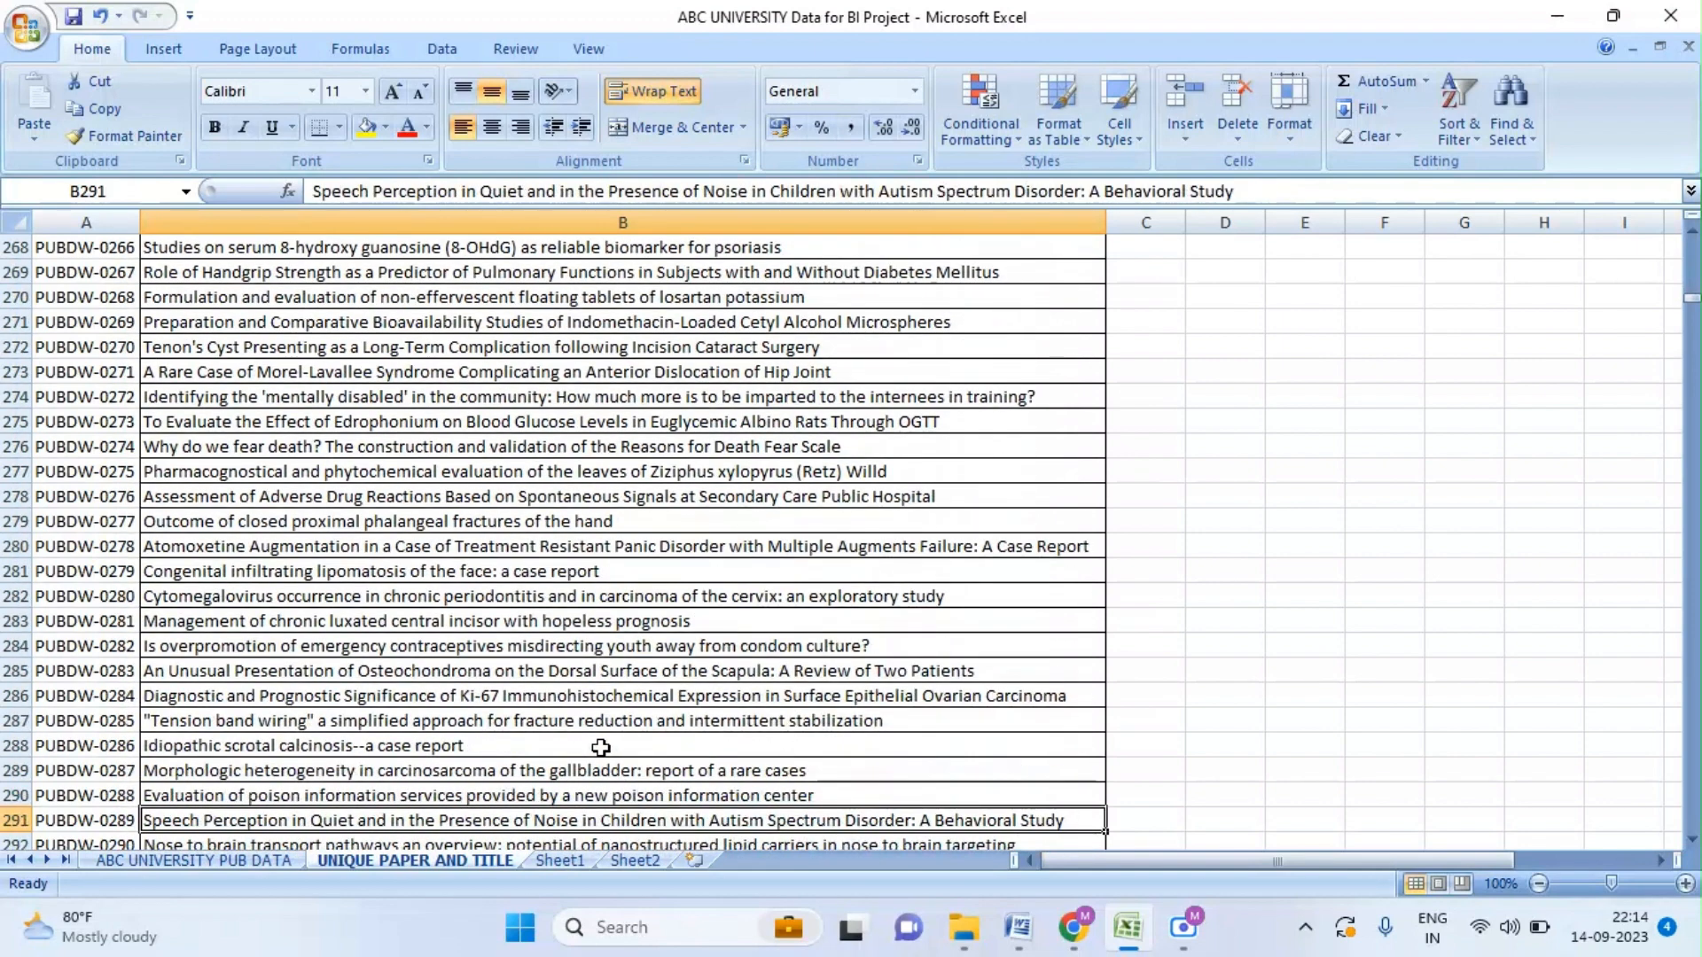
key("Down")
key("Down")
key("Down")
key("Down")
key("Down")
key("Down")
key("Down")
key("Down")
key("Down")
key("Down")
key("Down")
key("Down")
key("Down")
key("Down")
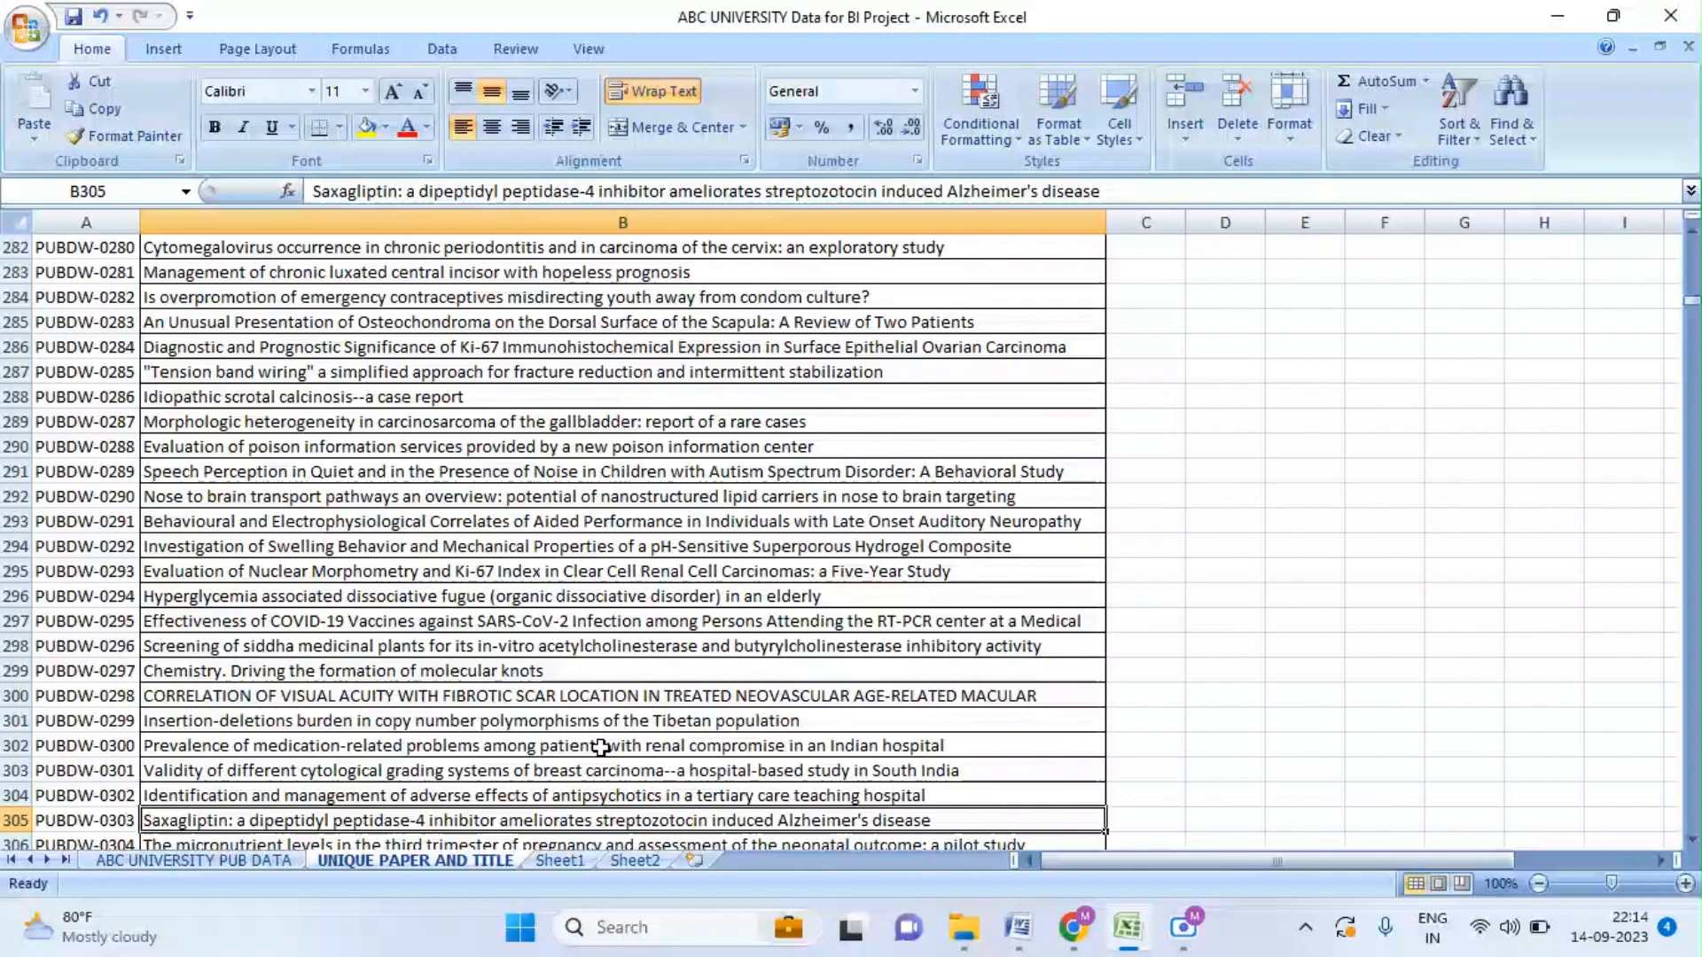
- Enter the add-in name "ASAP UTILITIES" in cell C287 beside the paper titles
left_click(768, 569)
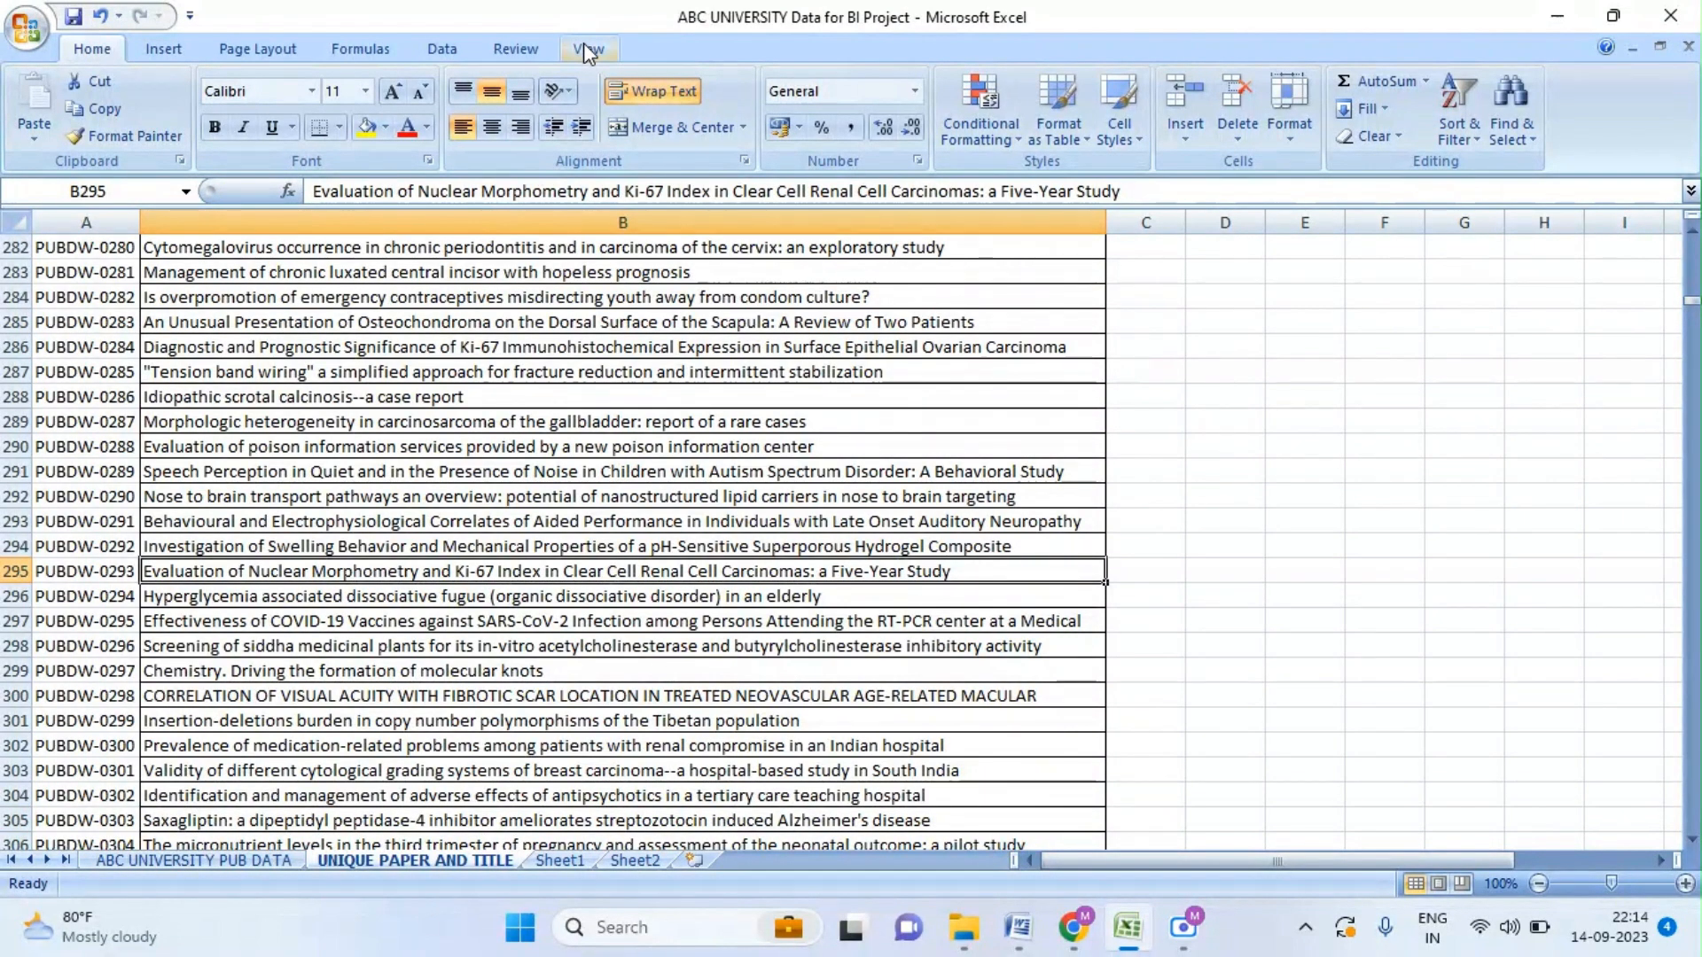
left_click(1155, 369)
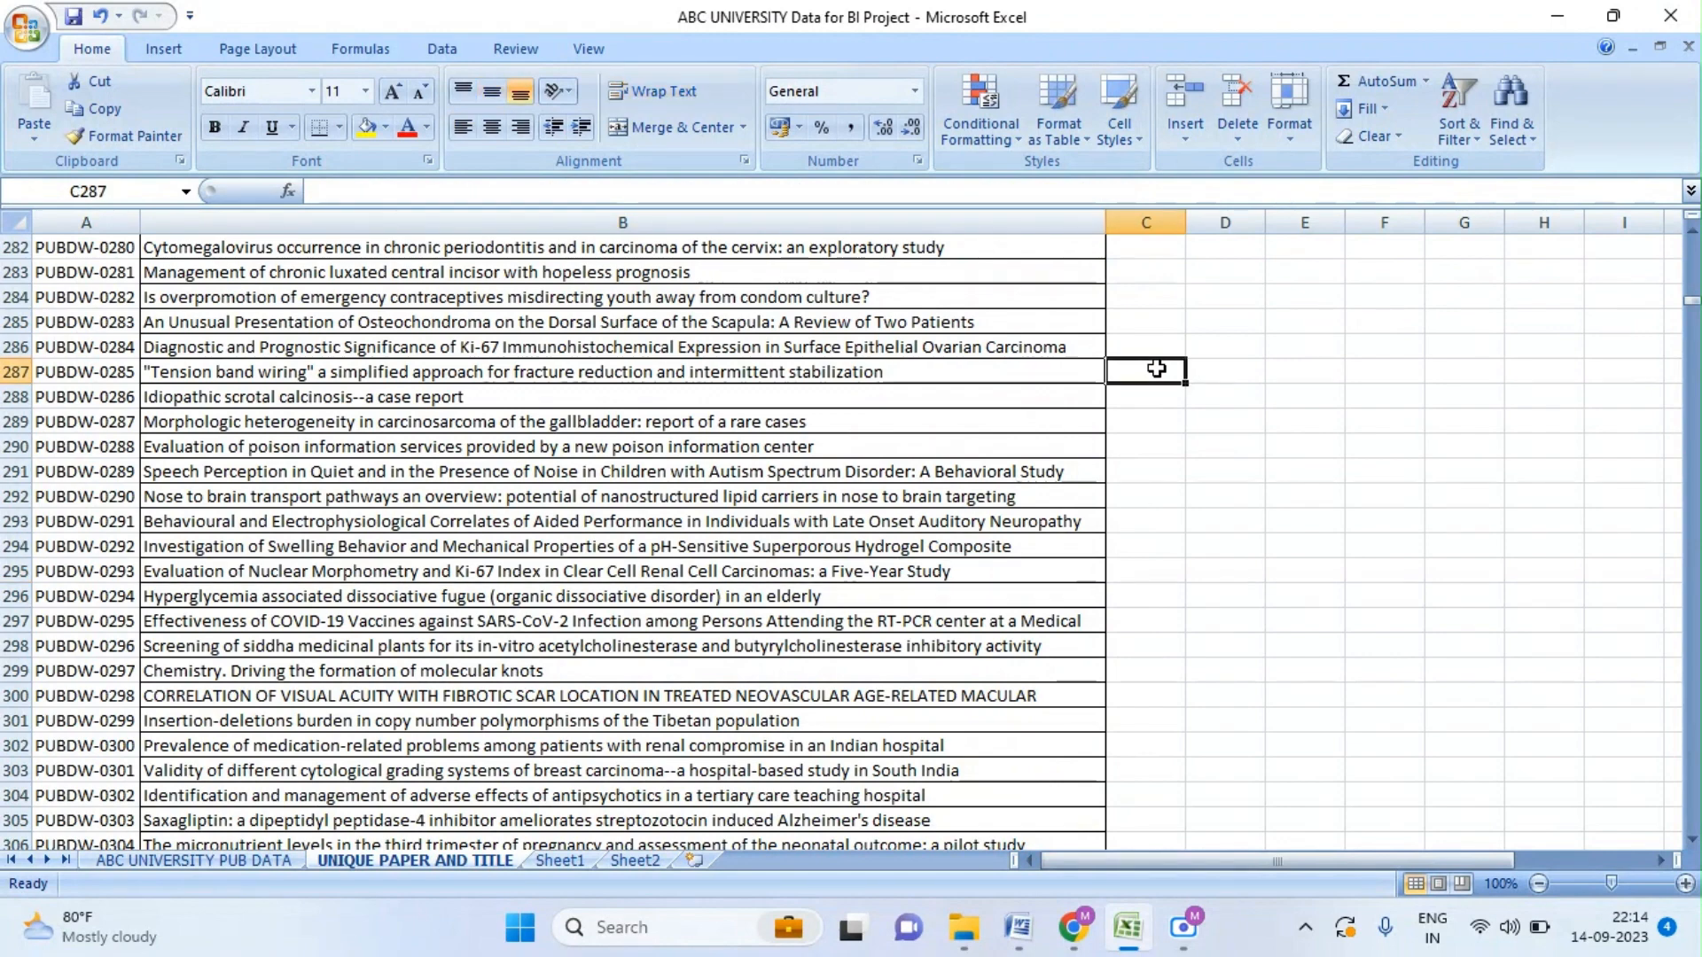
type("ASAP ")
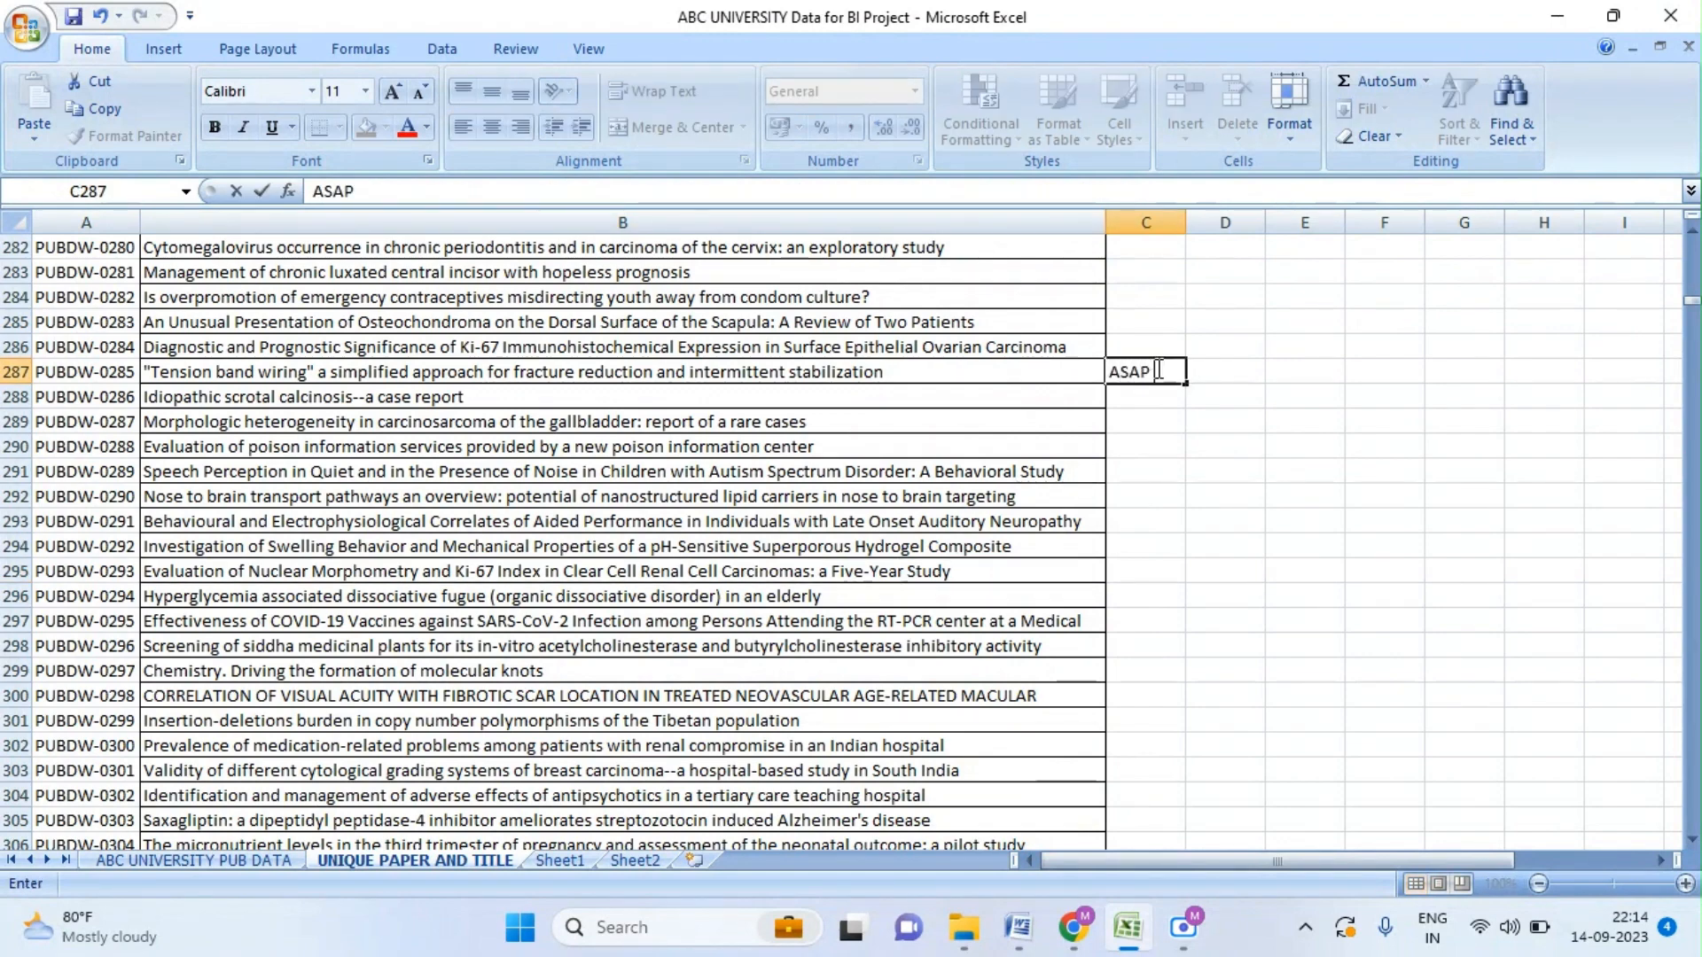
type("UTILITIES")
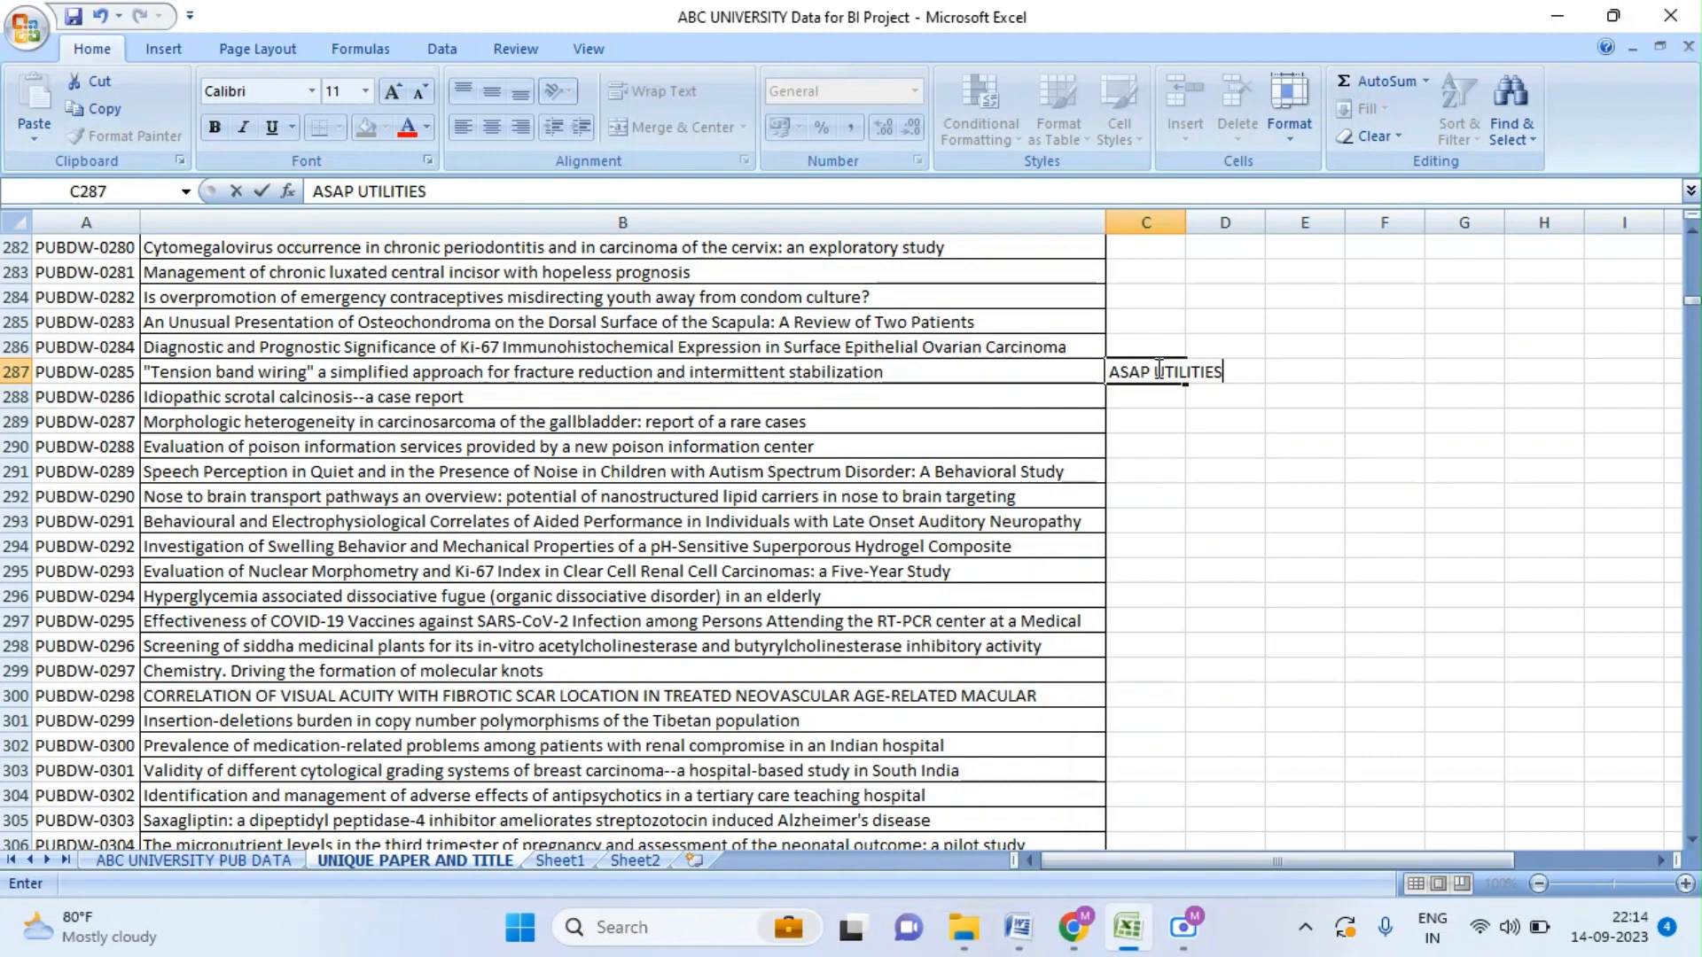
key("Tab")
left_click(1167, 378)
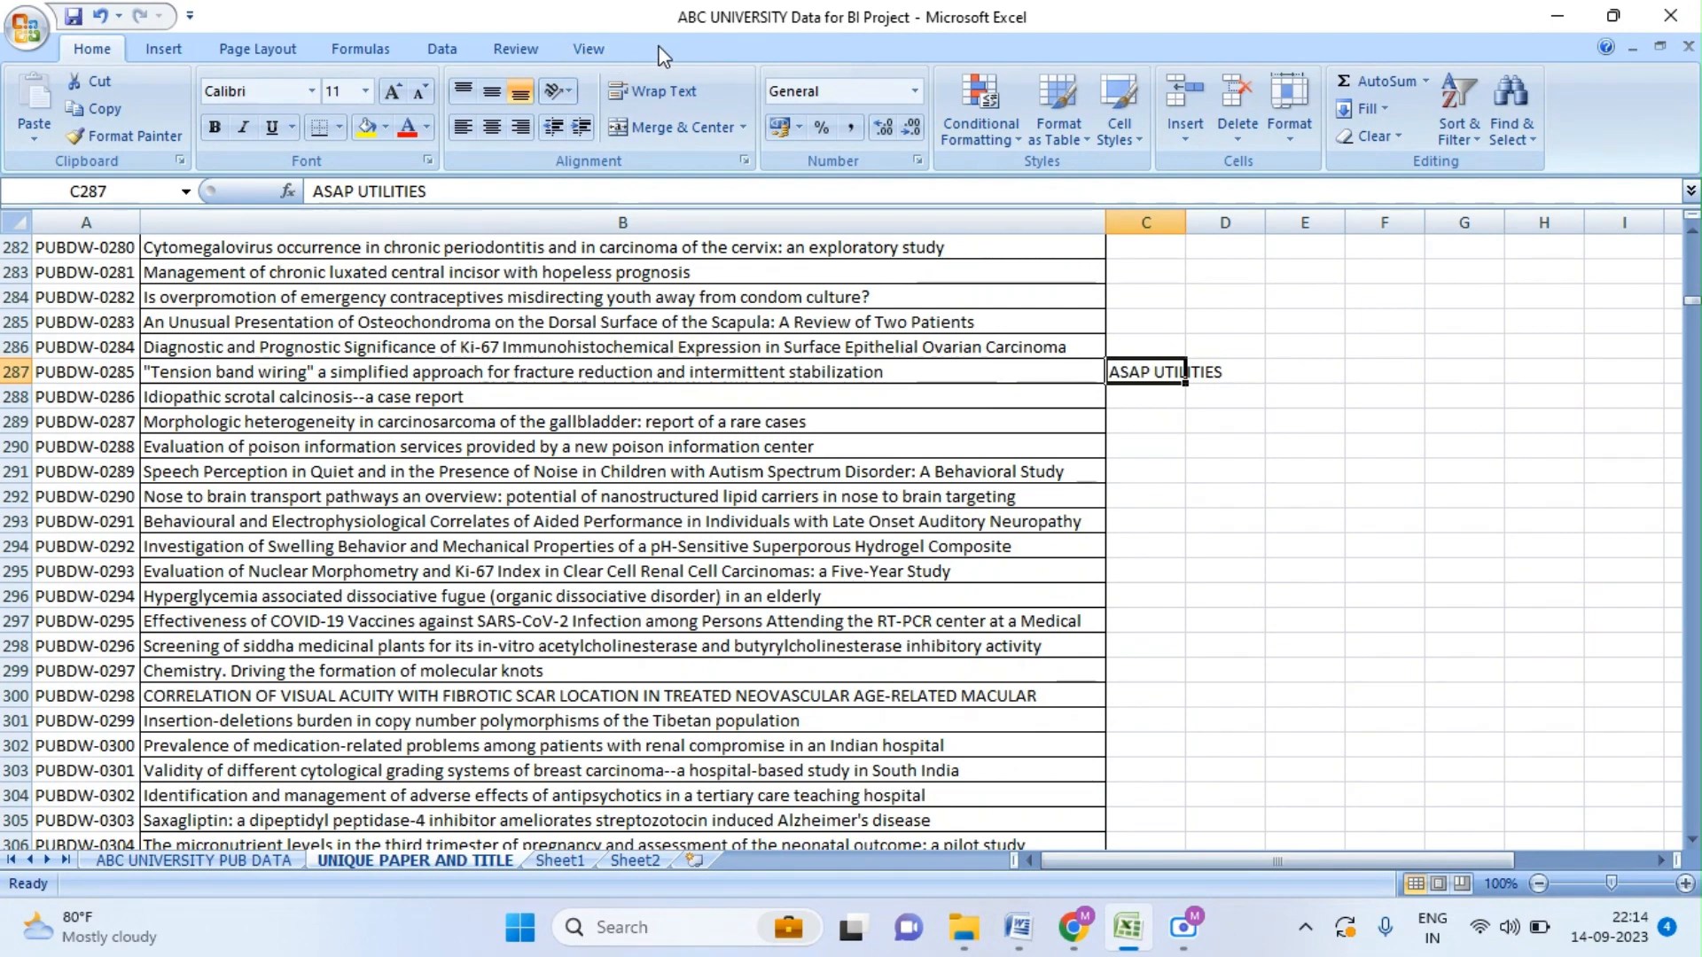
- Widen column C to fit the ASAP UTILITIES note and copy cell C287
left_click(589, 49)
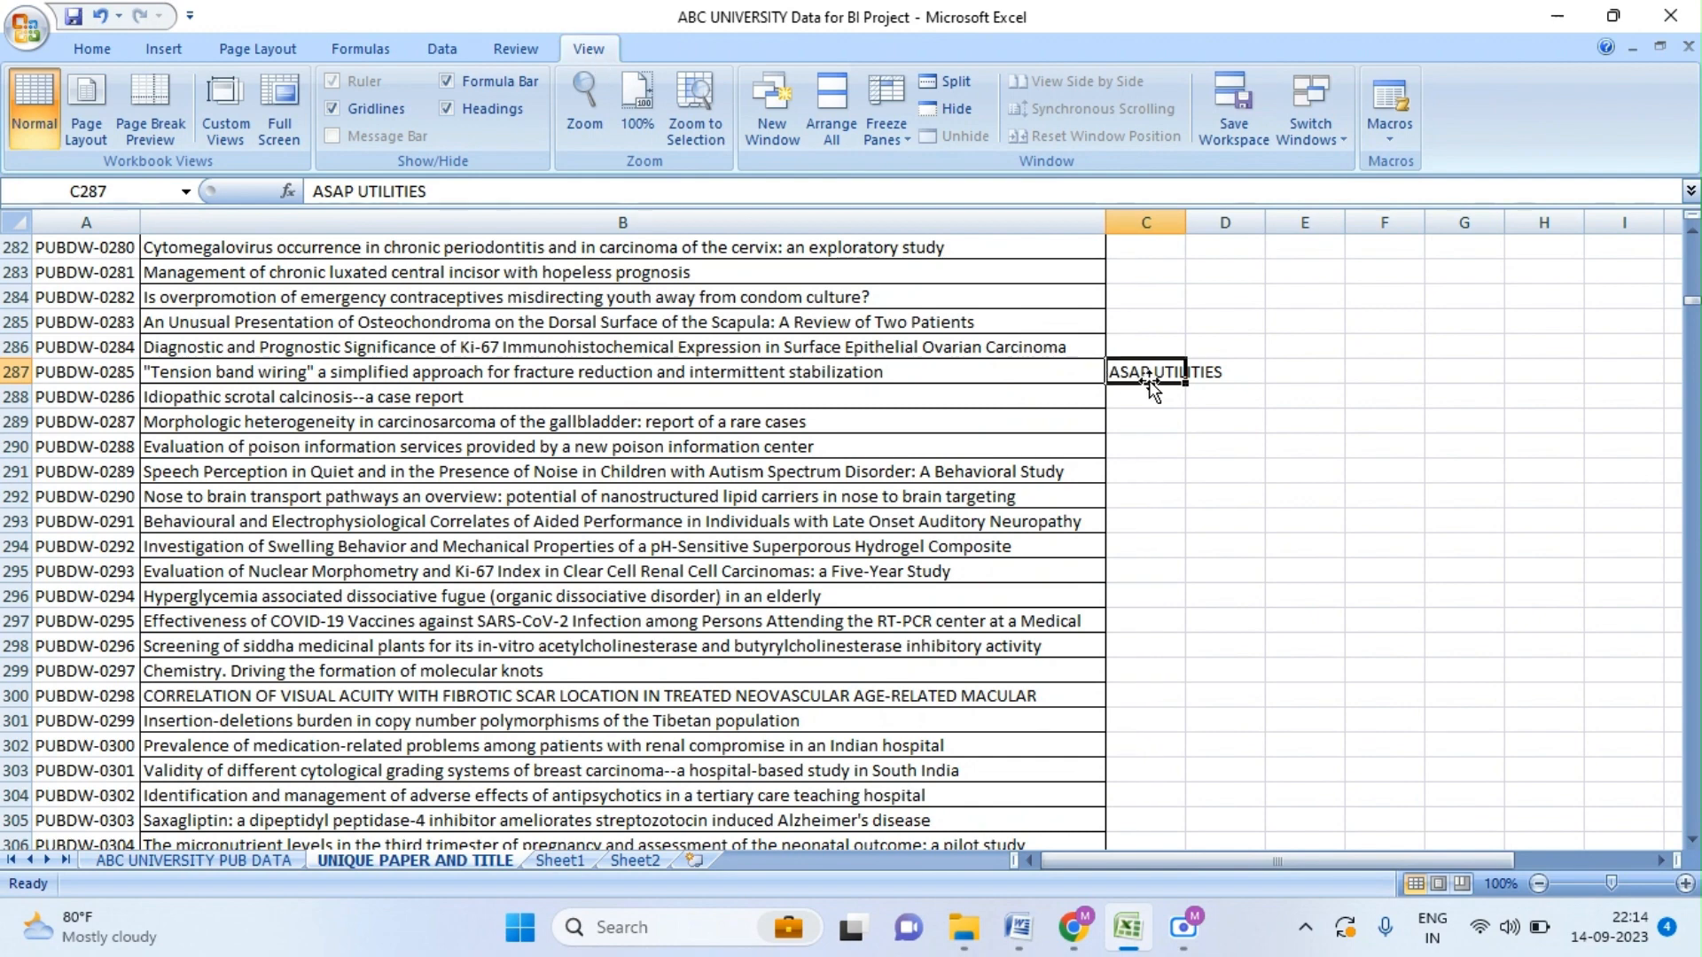
left_click(444, 52)
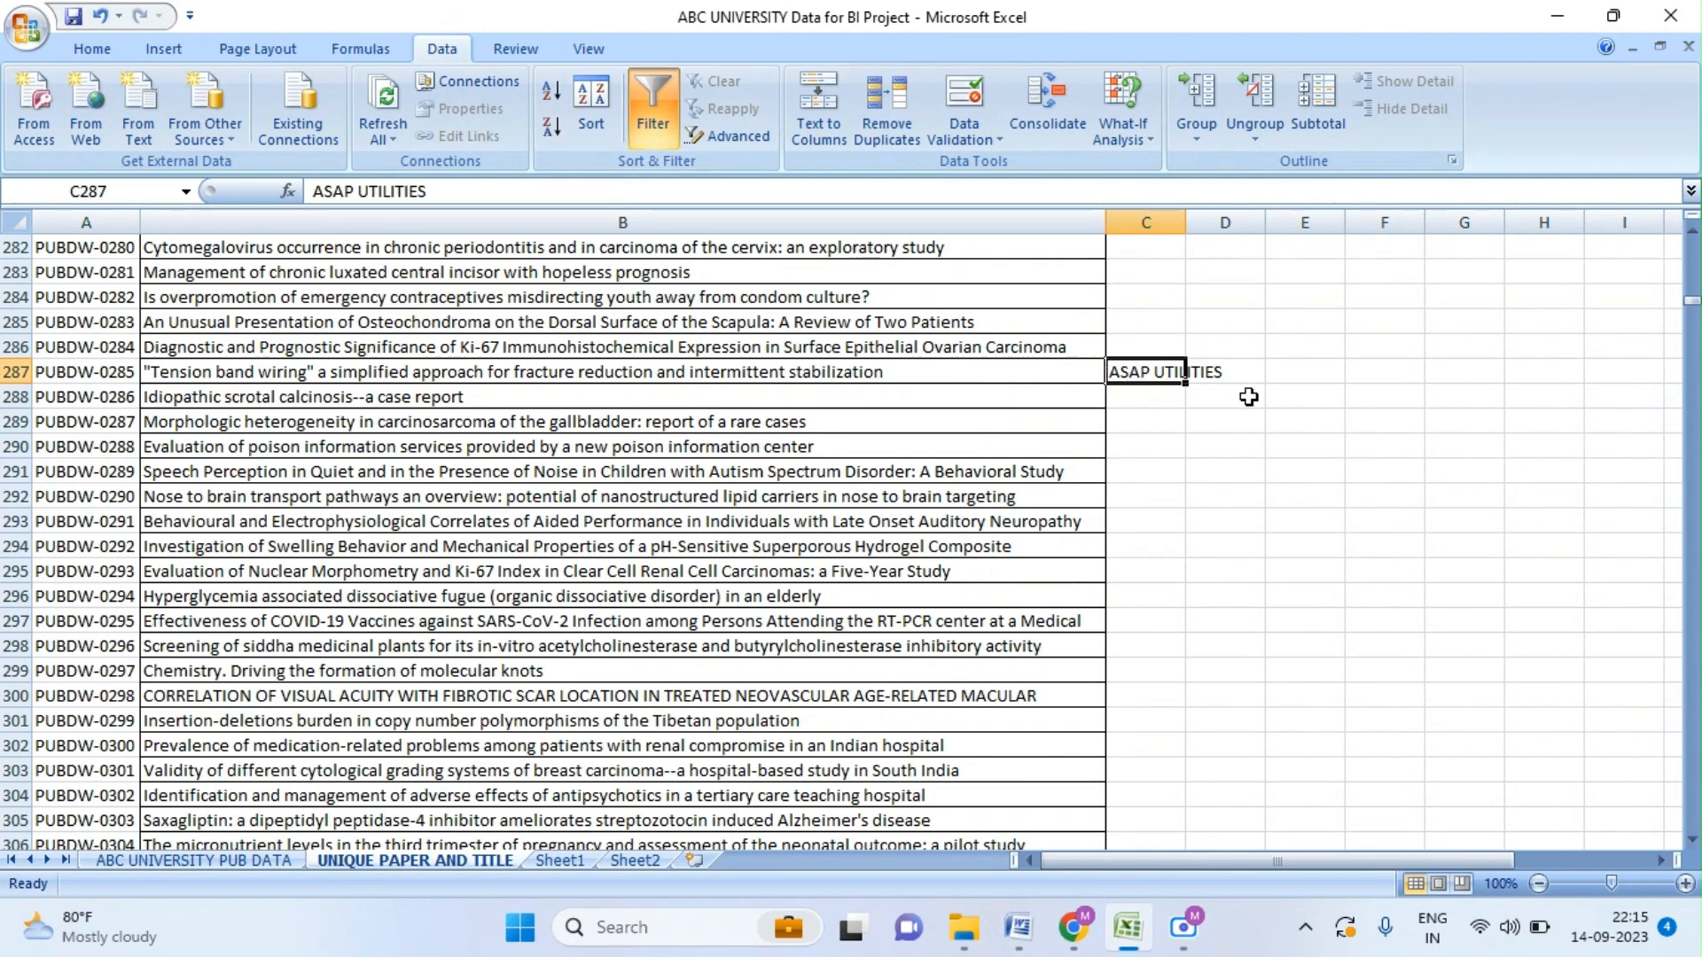
left_click_drag(1185, 220, 1349, 222)
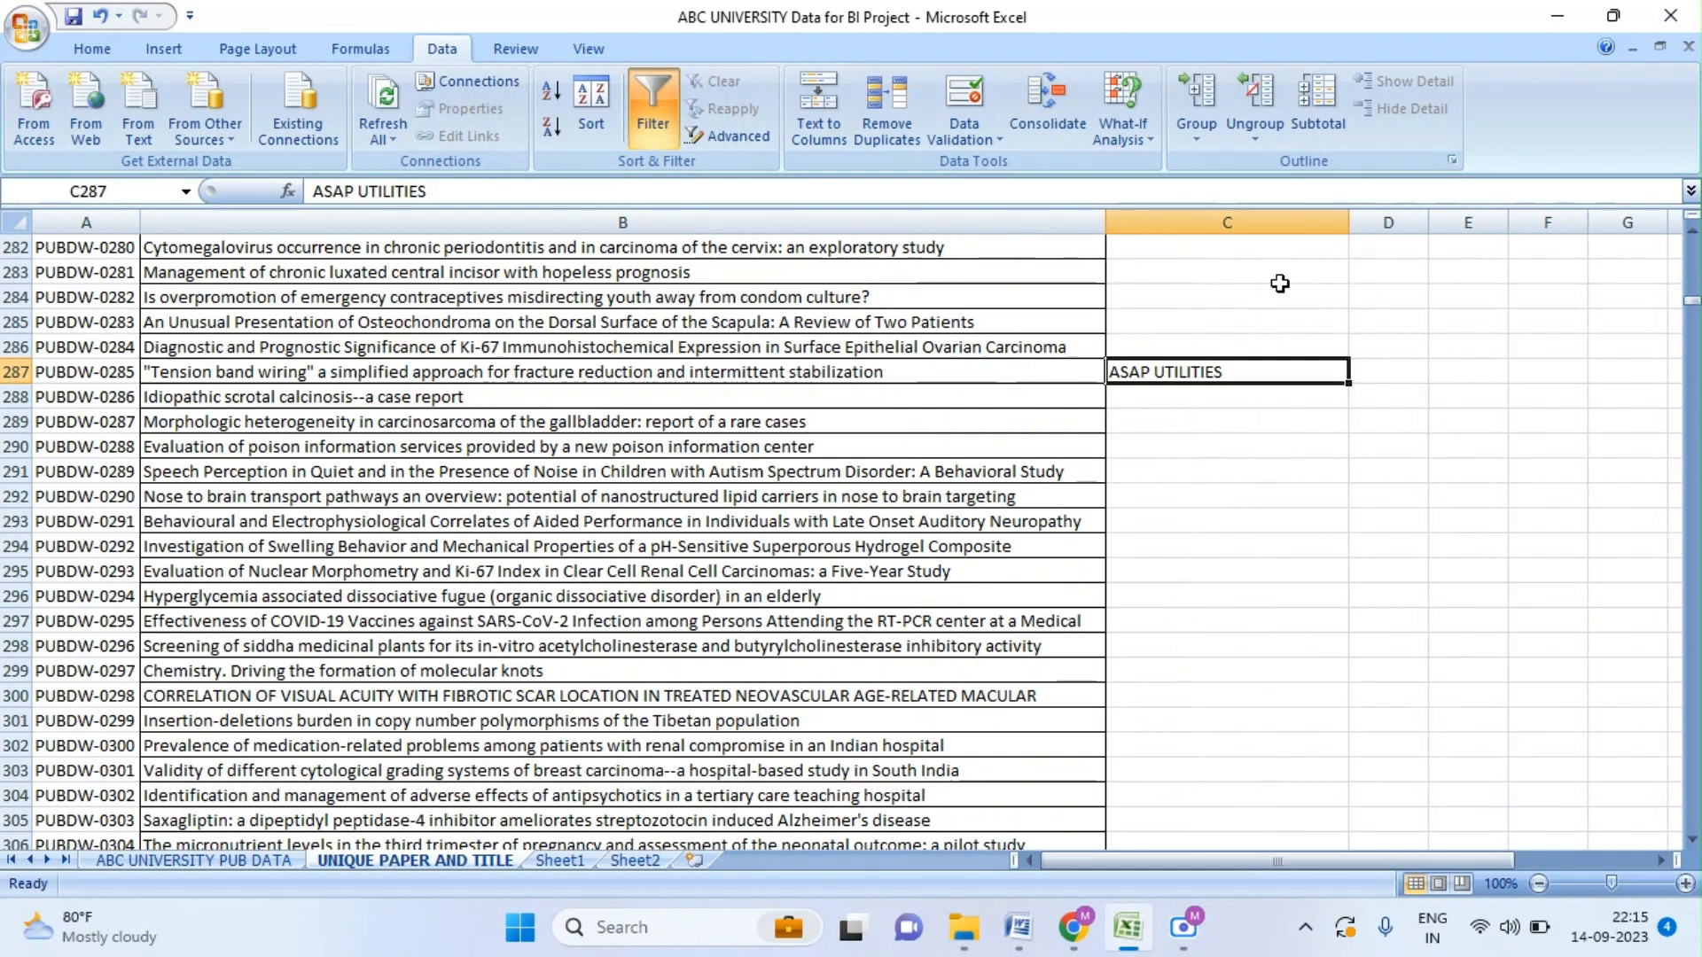
key("ctrl+c")
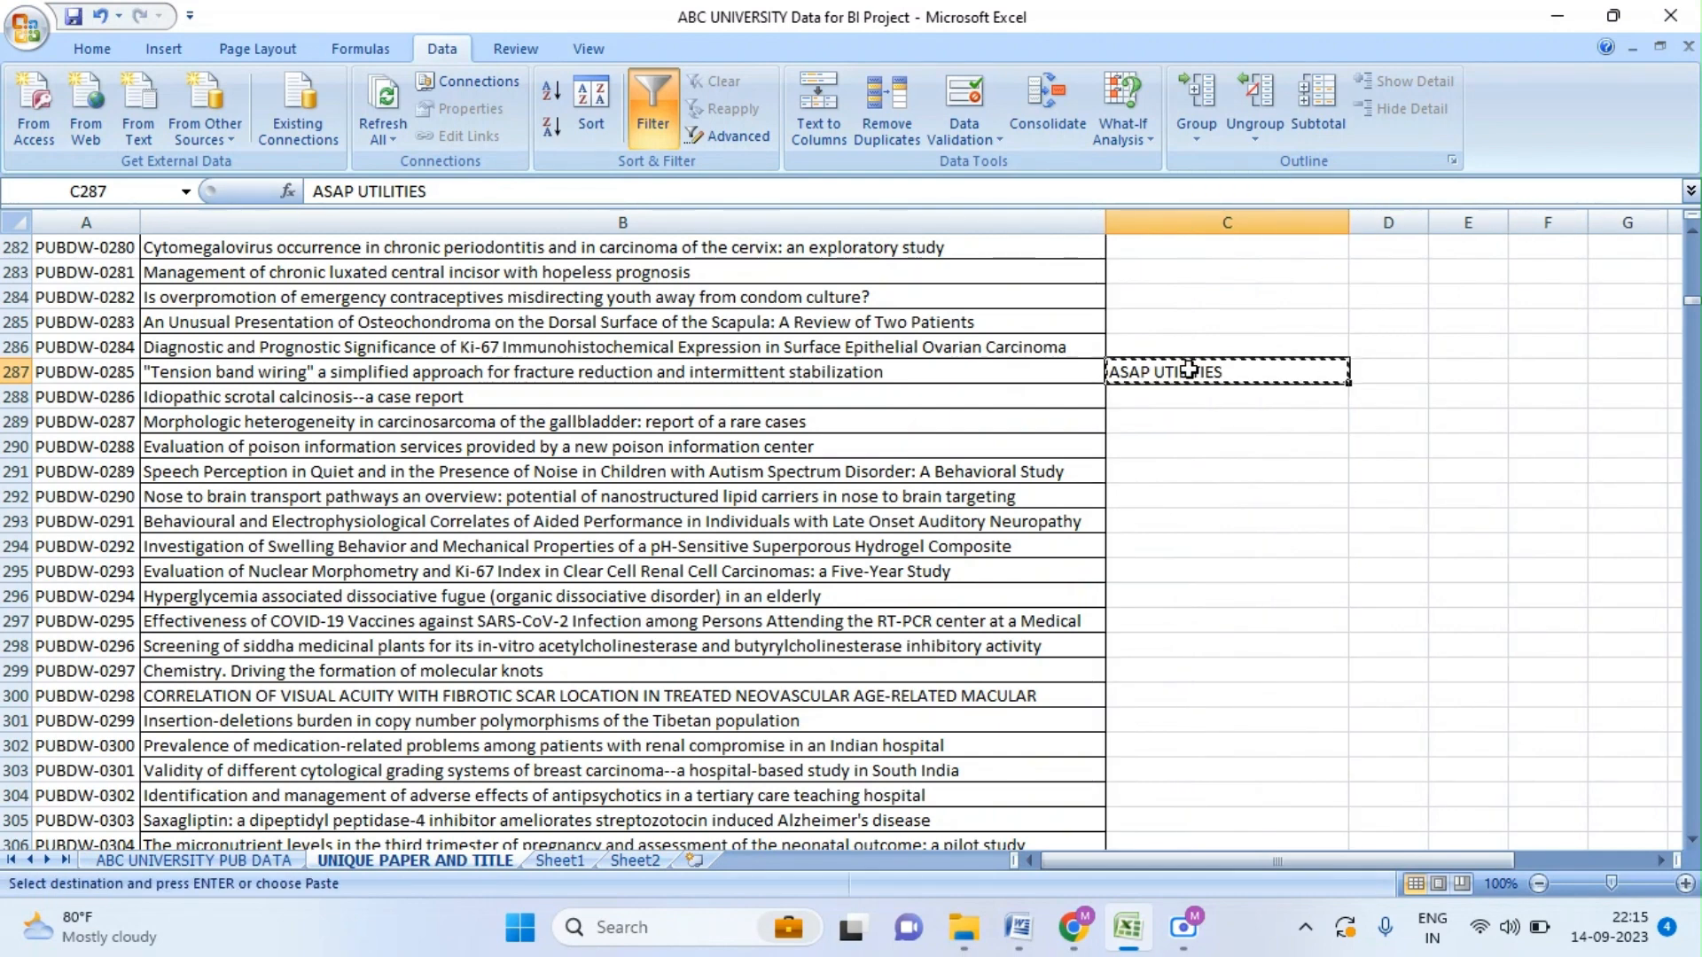
- Switch to Chrome and search Google for "ASAP UTILITIES" in a new tab
left_click(1076, 926)
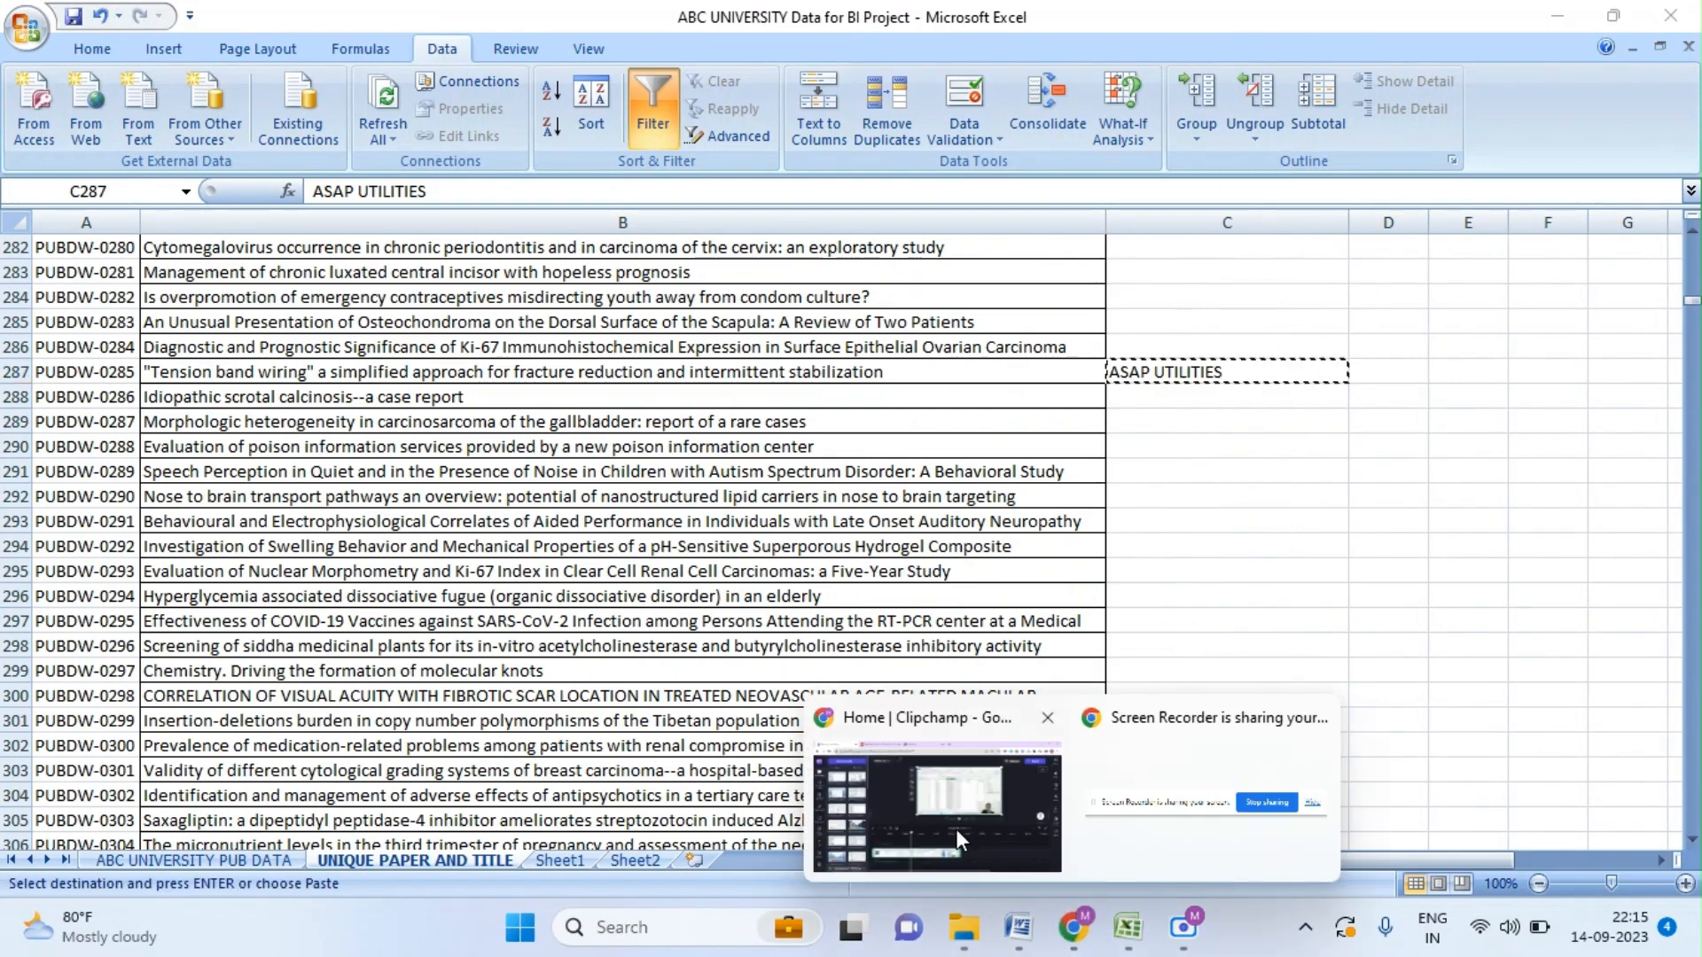
left_click(955, 828)
left_click(720, 21)
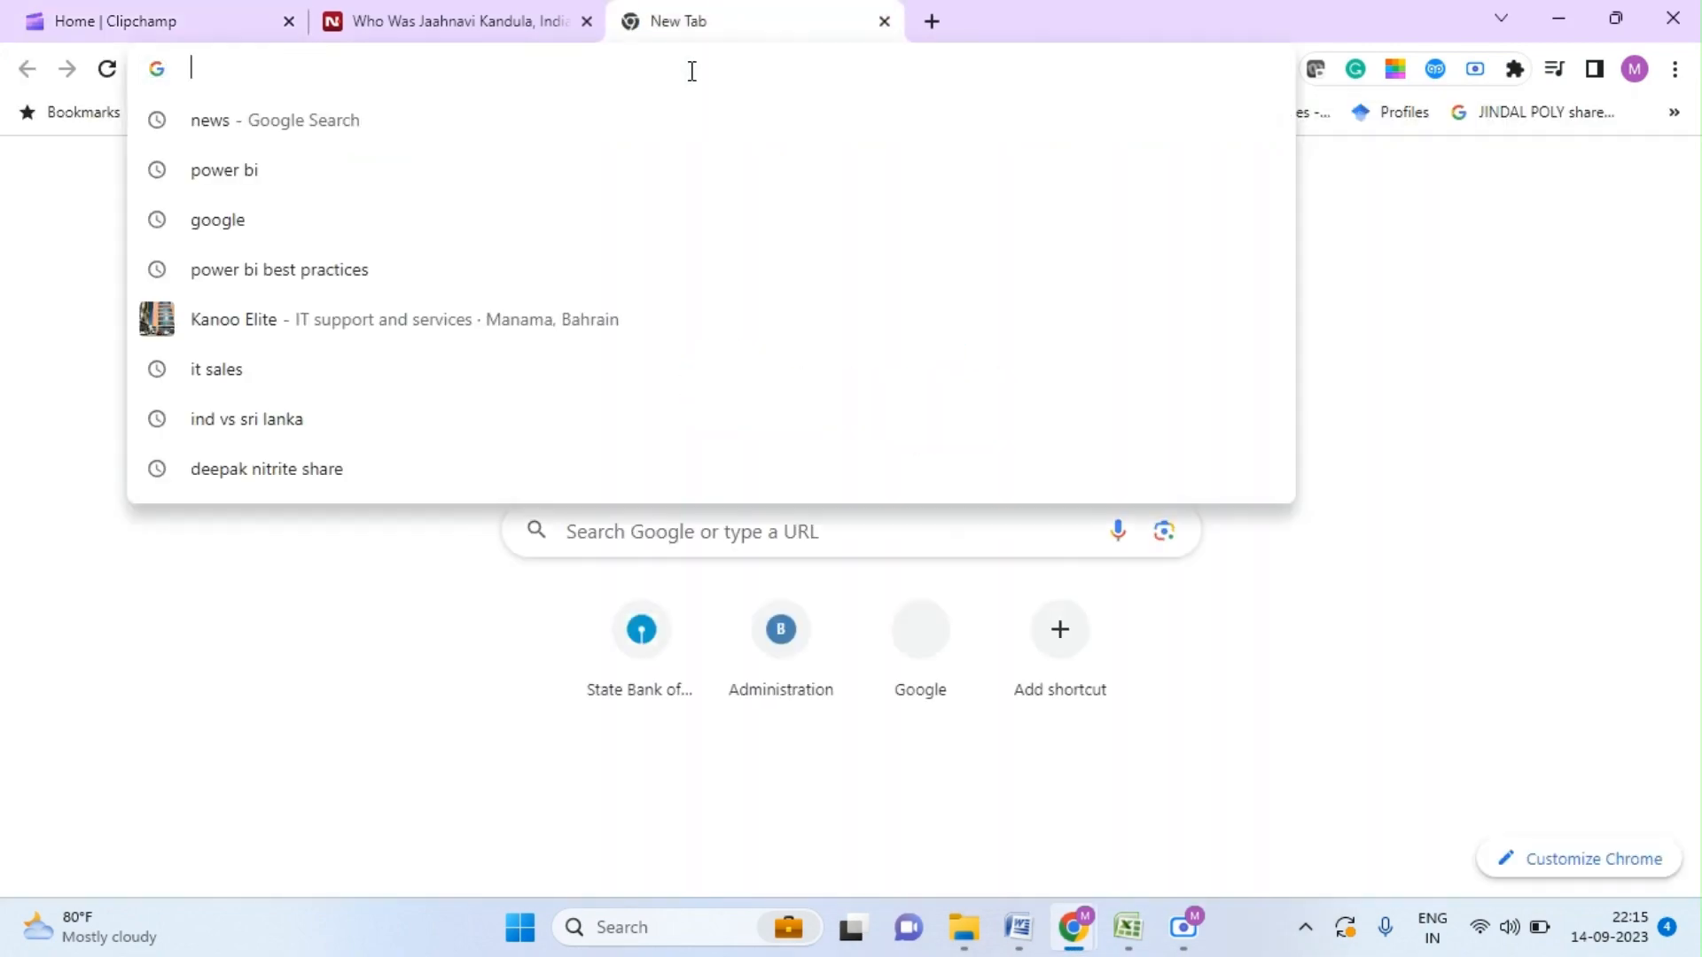
left_click(692, 68)
type("ASAP UTILITIES")
key("Return")
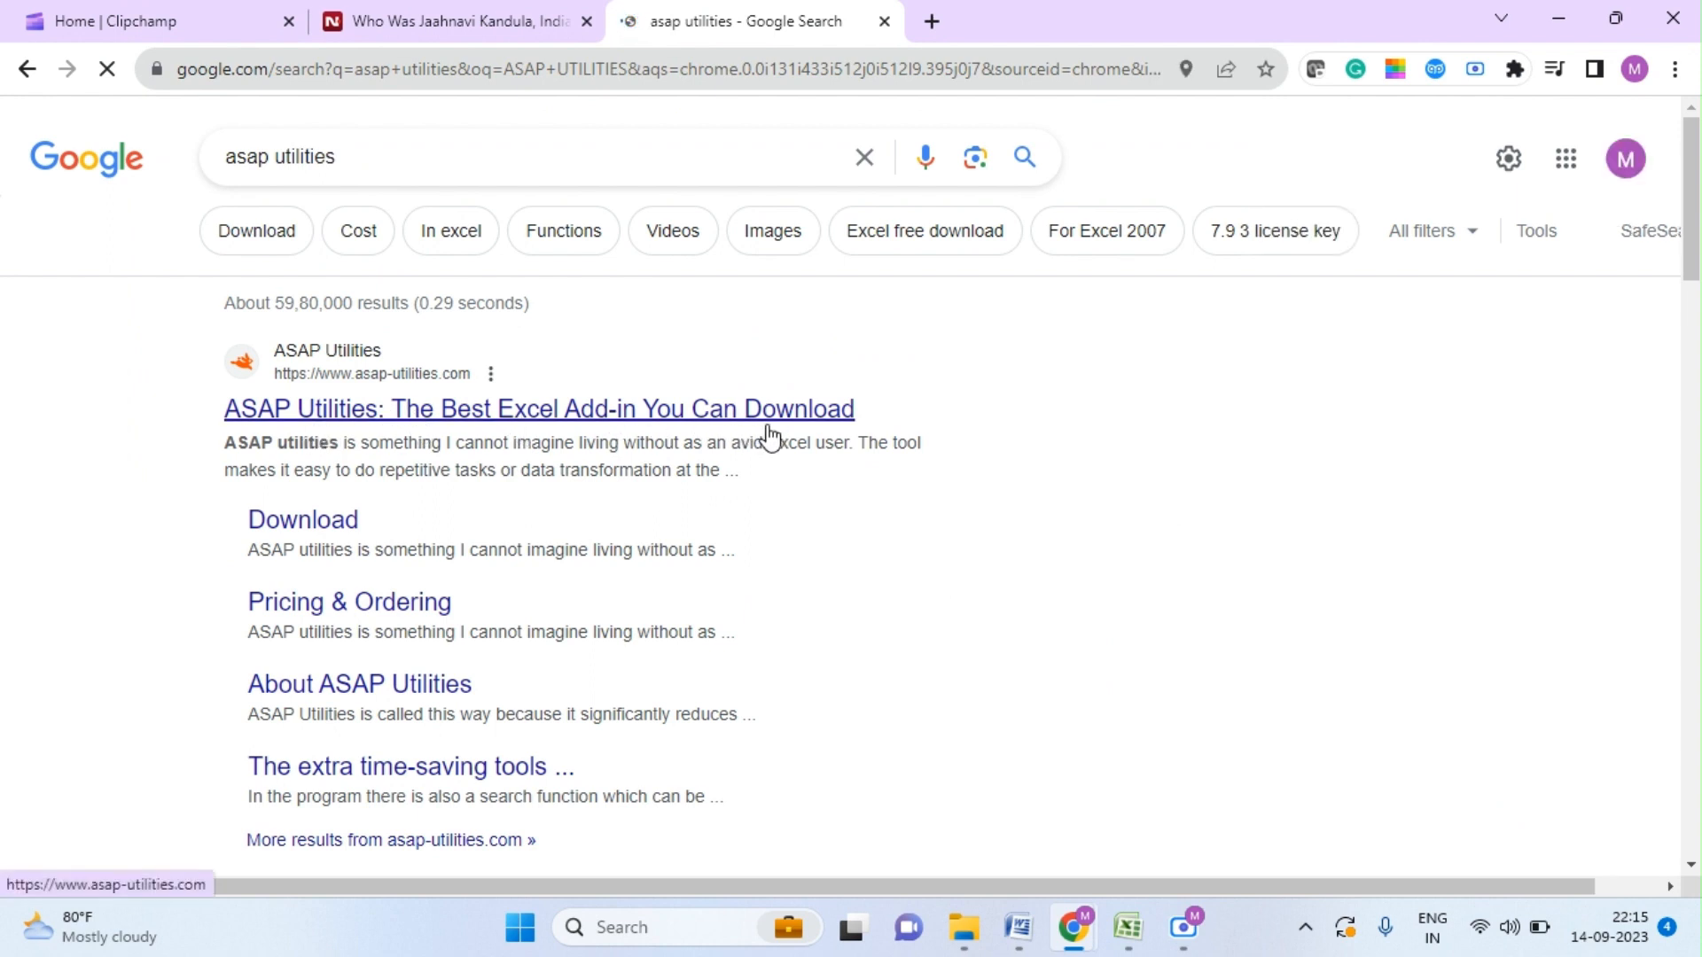
- Return to the ABC UNIVERSITY workbook in Excel and select the title in cell B288
mouse_move(1128, 927)
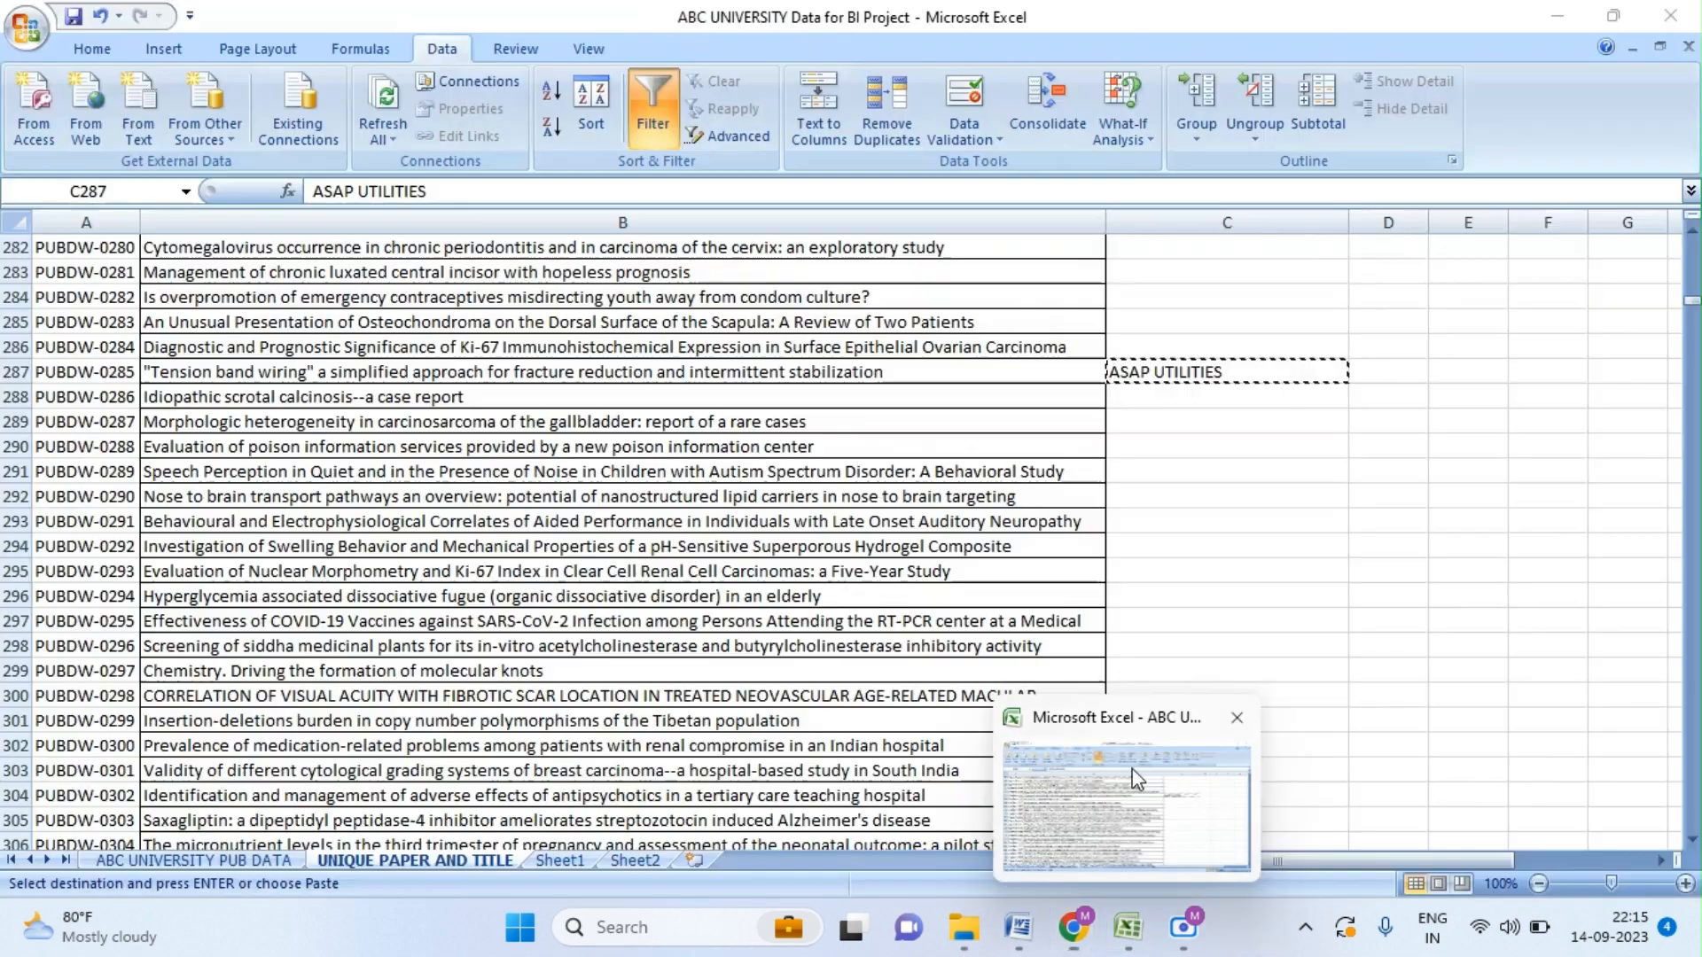
left_click(1137, 781)
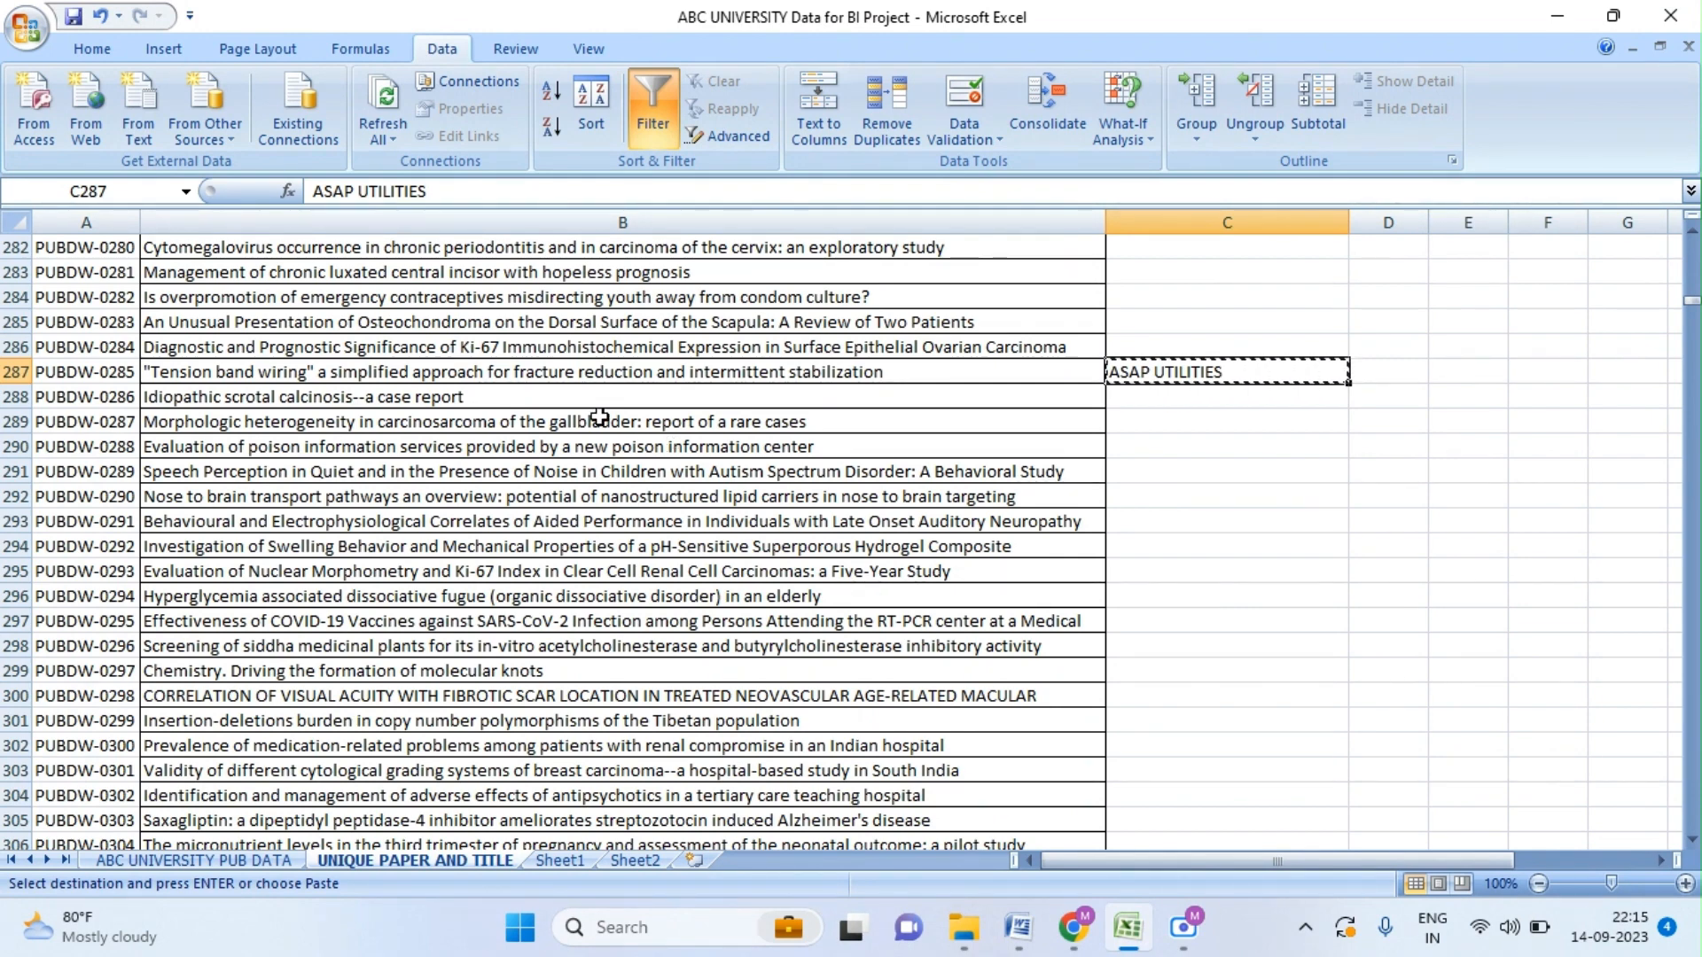
left_click(552, 396)
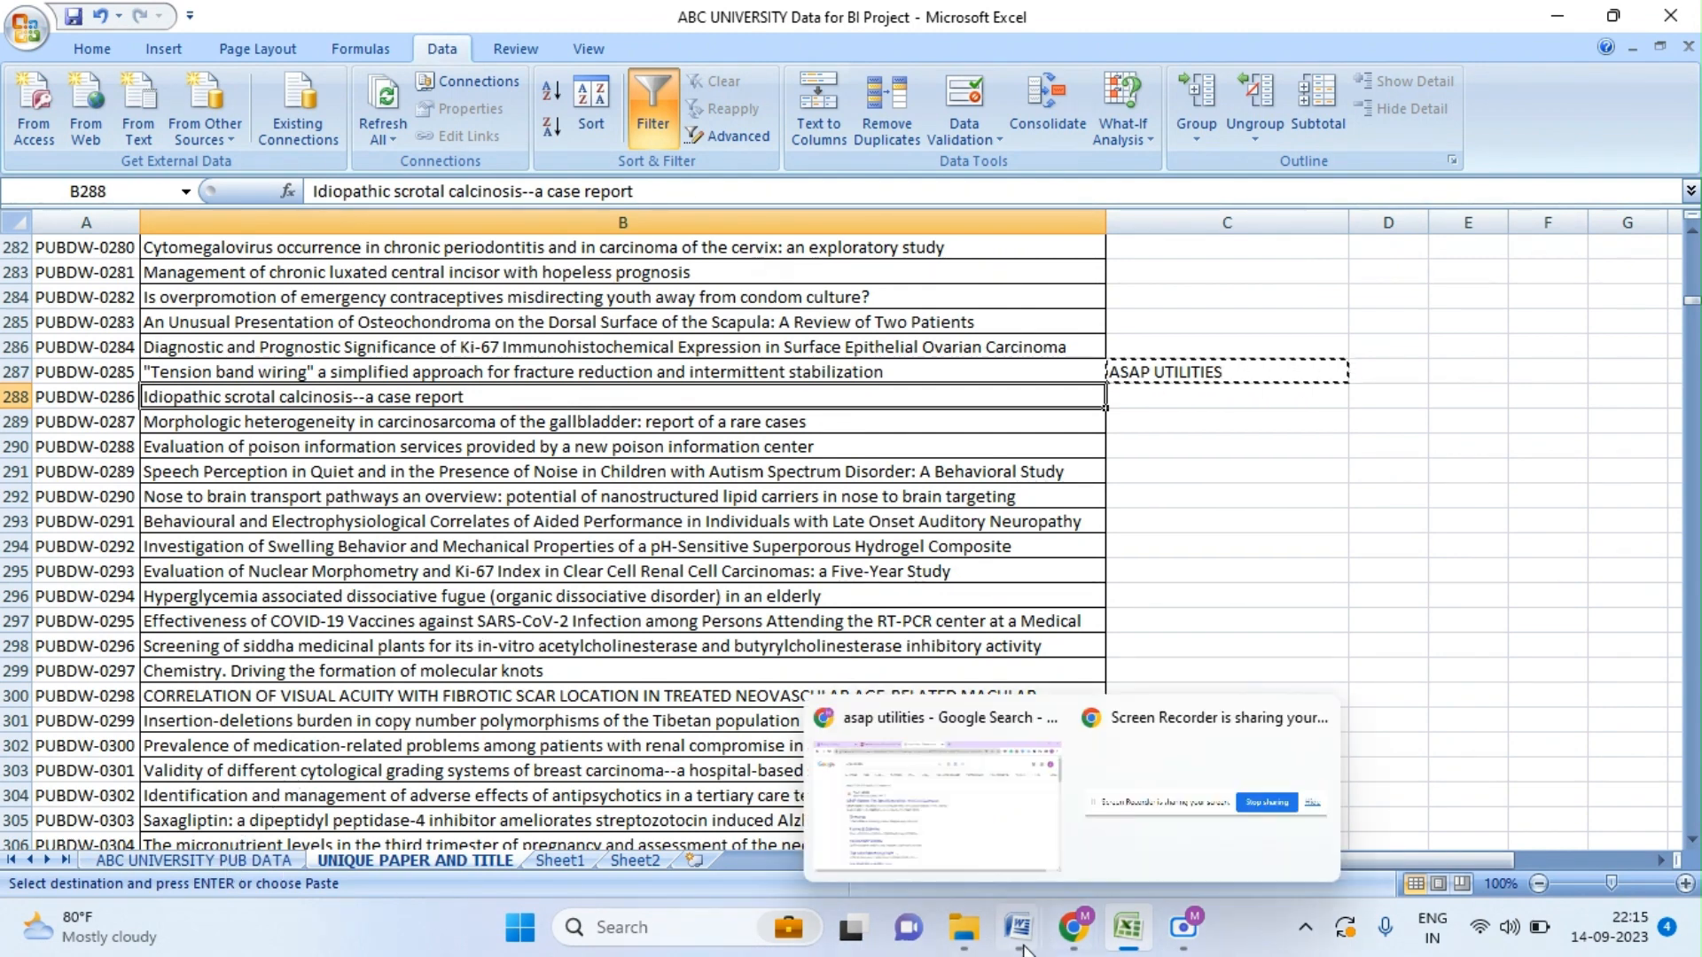
- Switch to the PROJECT - STEPS document in Word and highlight the "Special Character @#*" item in the Data Cleaning list
mouse_move(1020, 928)
left_click(1153, 789)
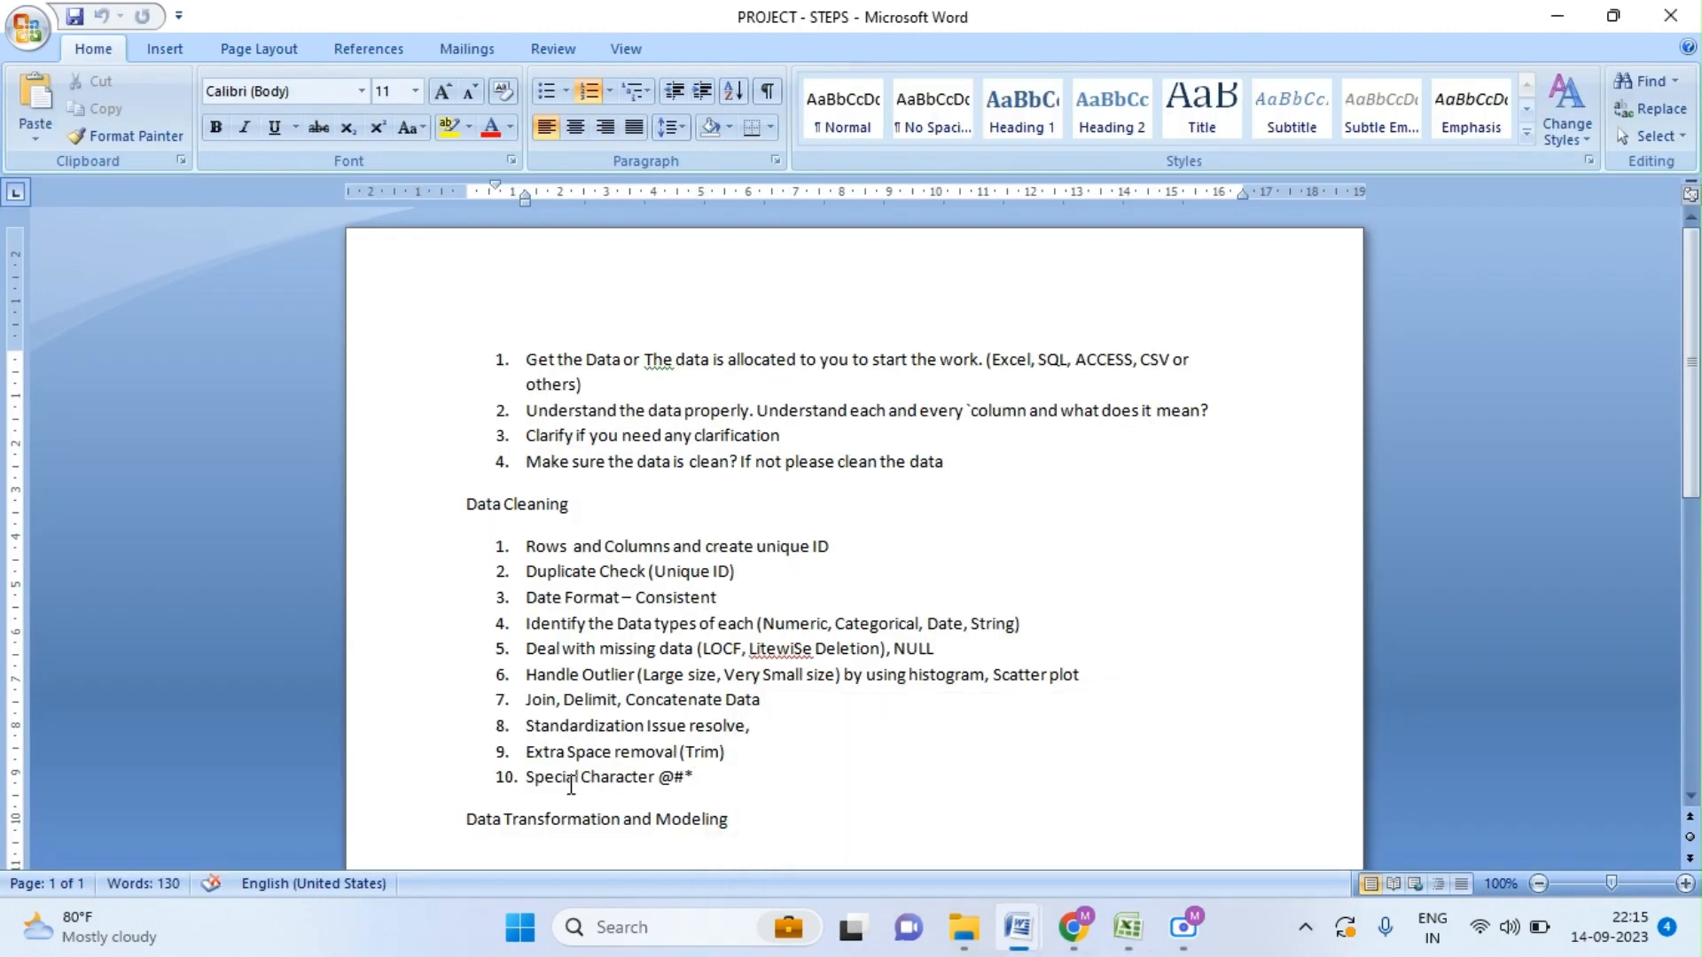
left_click_drag(525, 778, 697, 781)
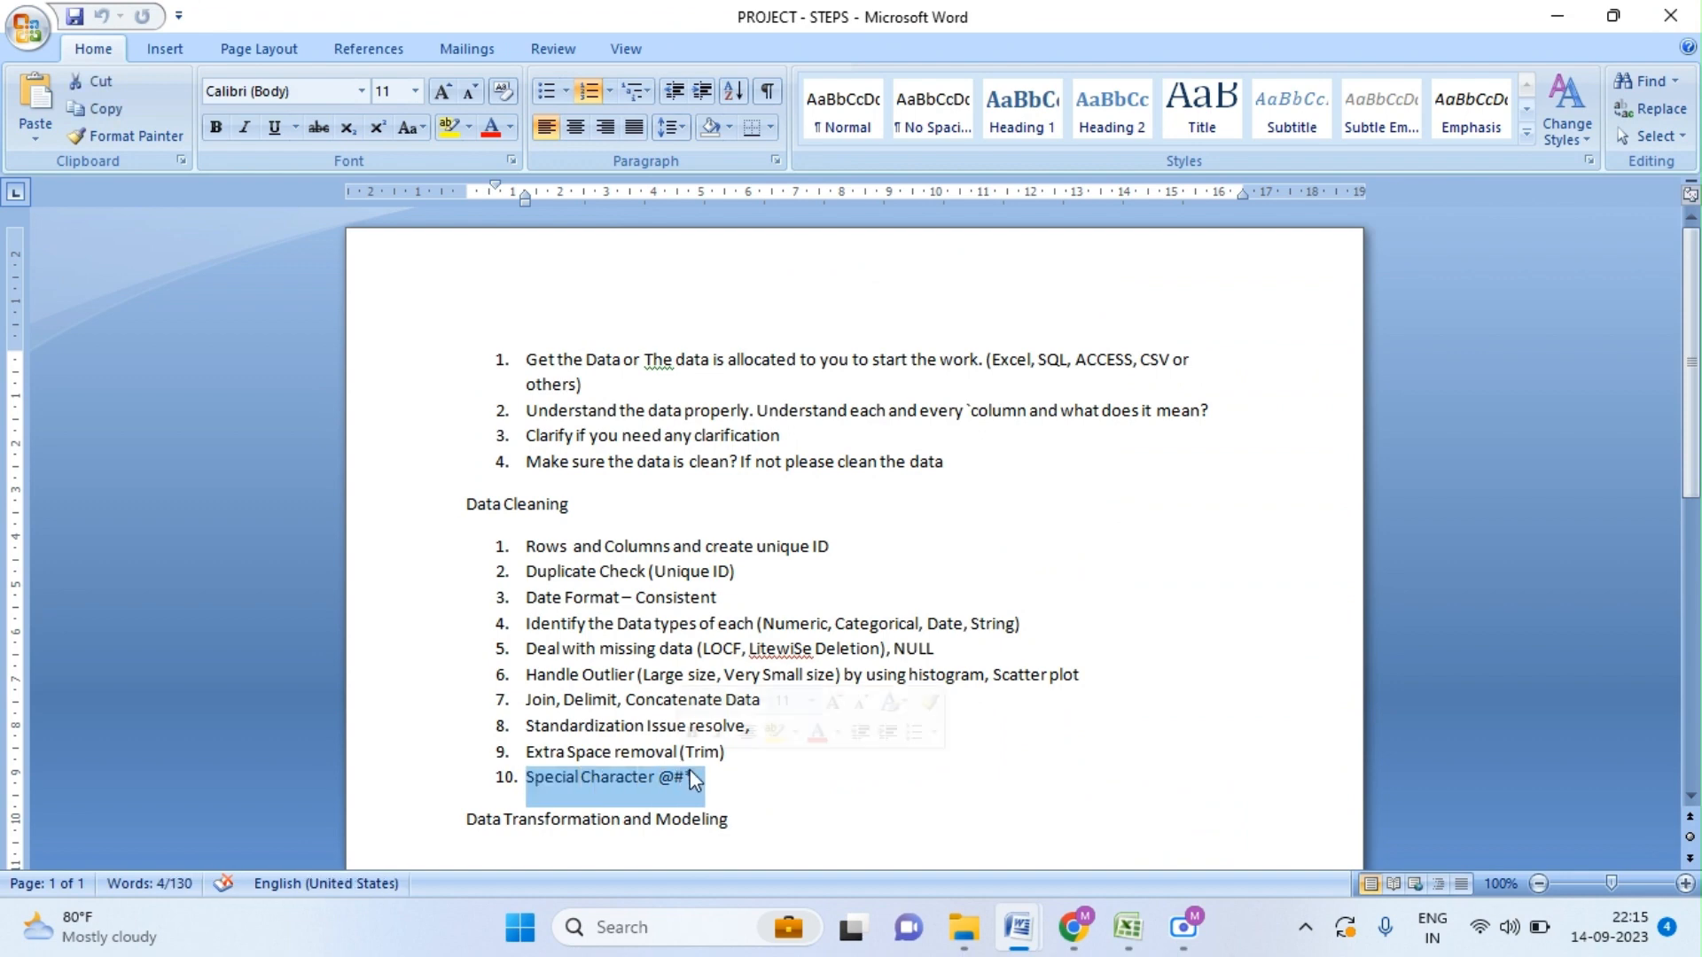
left_click(716, 781)
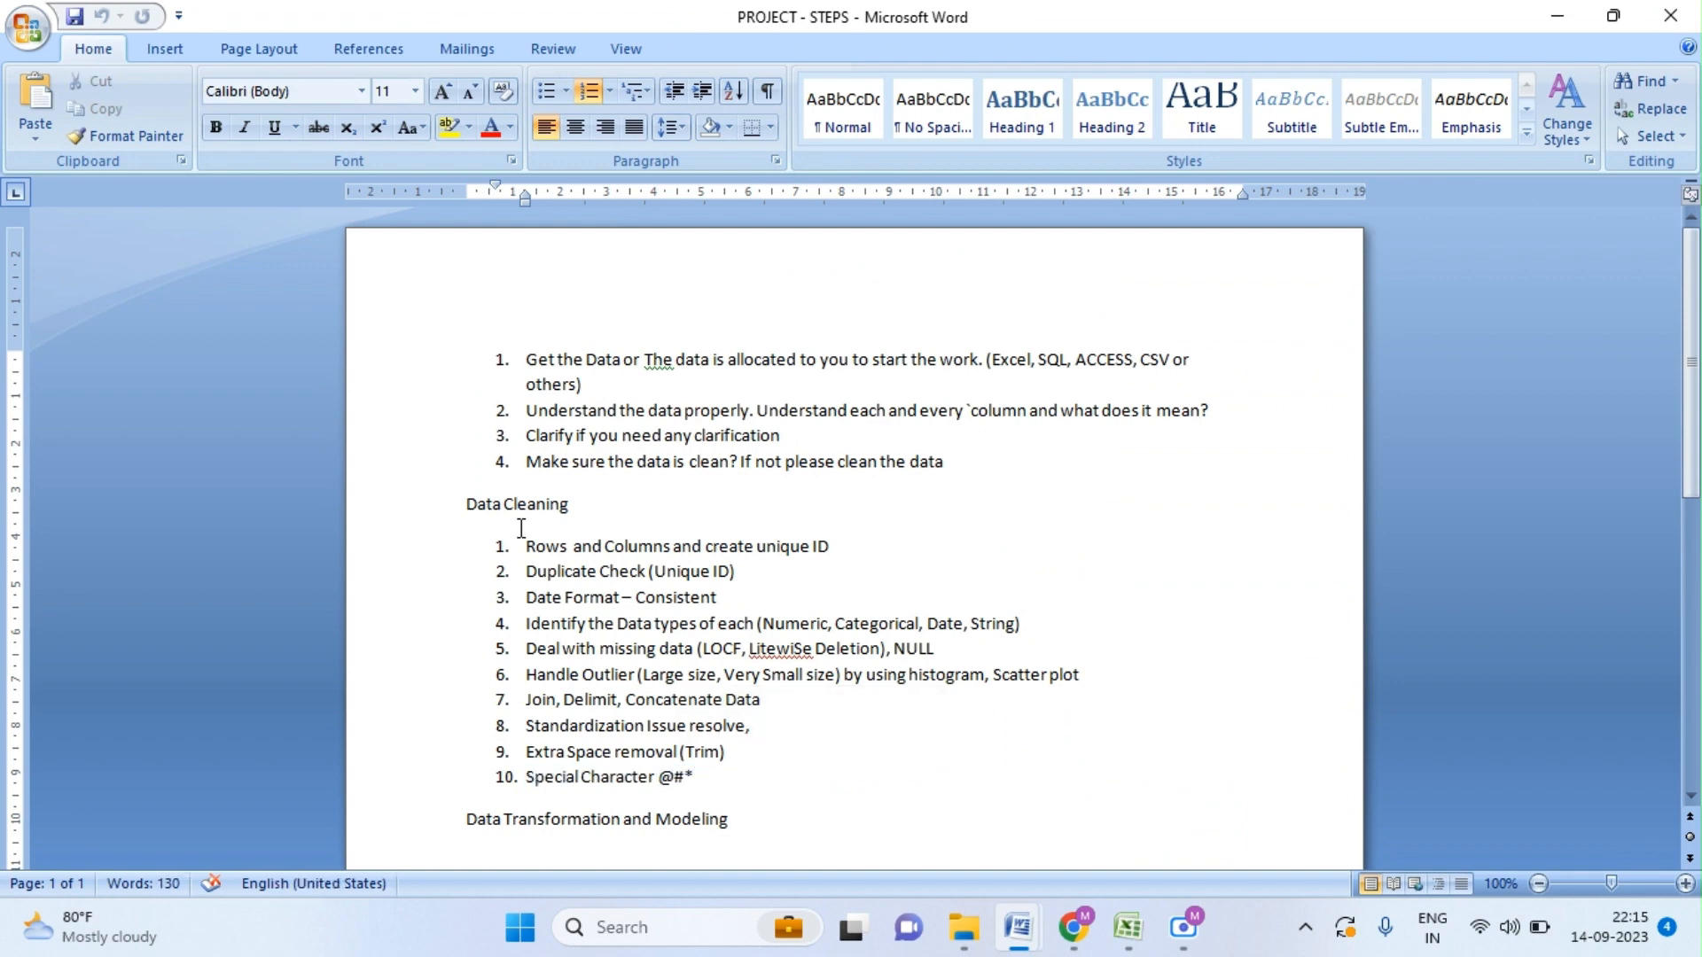
- Review the ten Data Cleaning items by highlighting the whole list from "Rows and Columns" to "Special Character"
left_click(523, 547)
left_click_drag(523, 547, 720, 793)
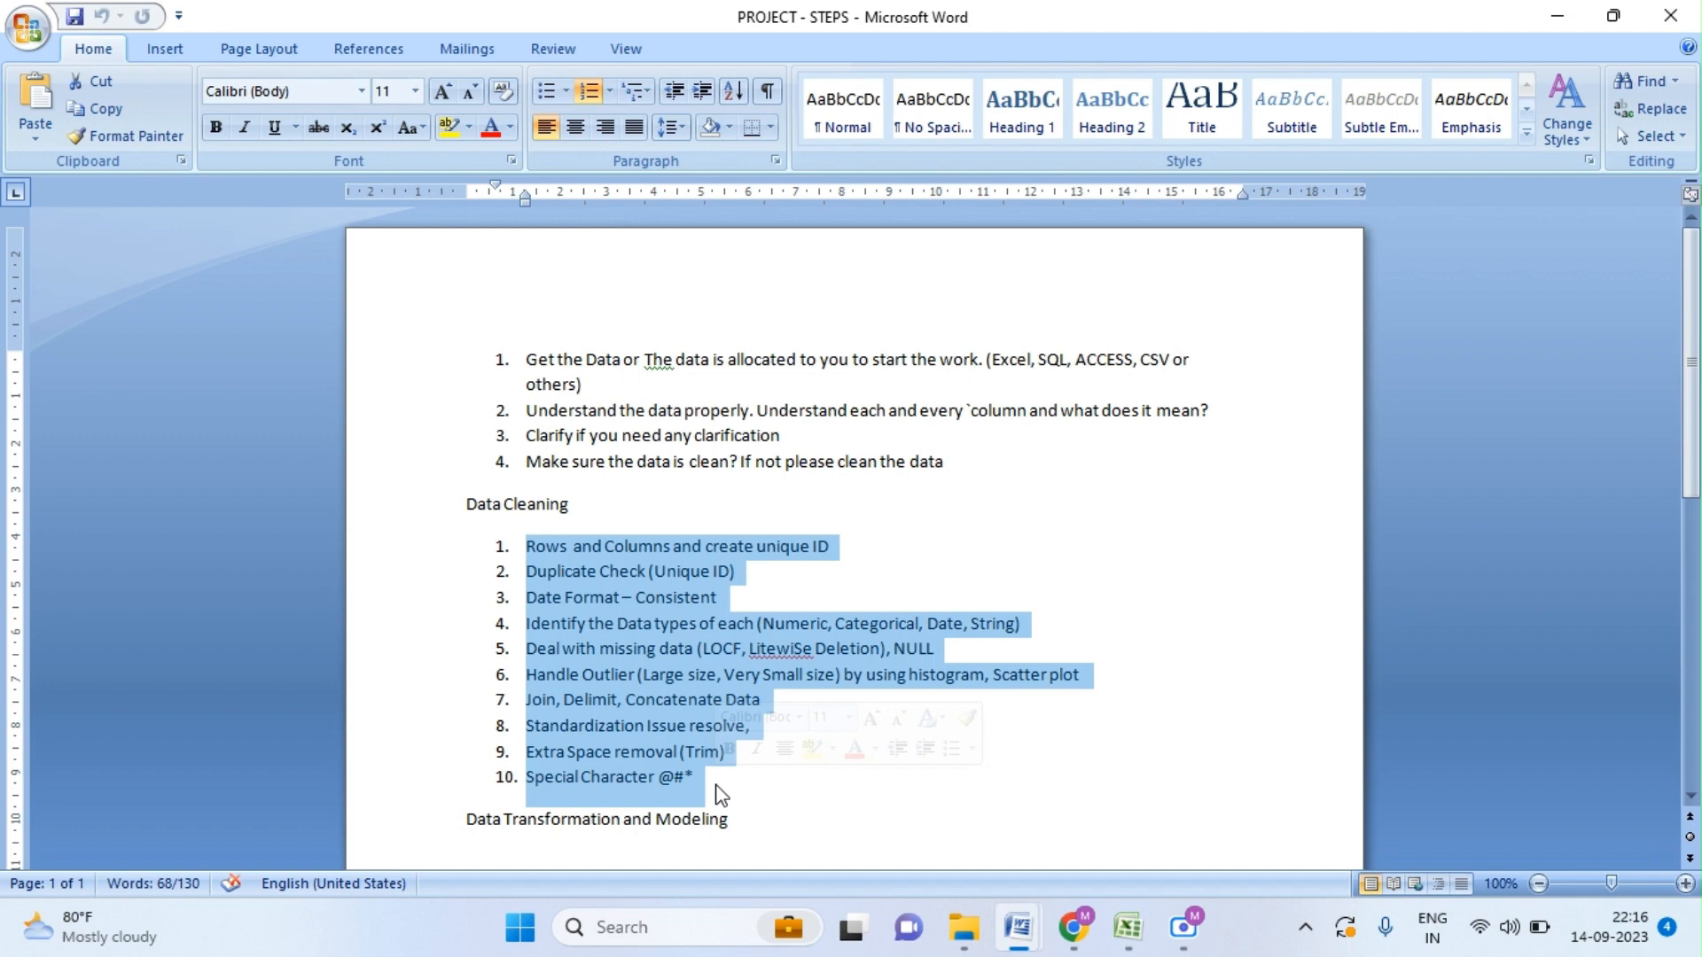
left_click(718, 785)
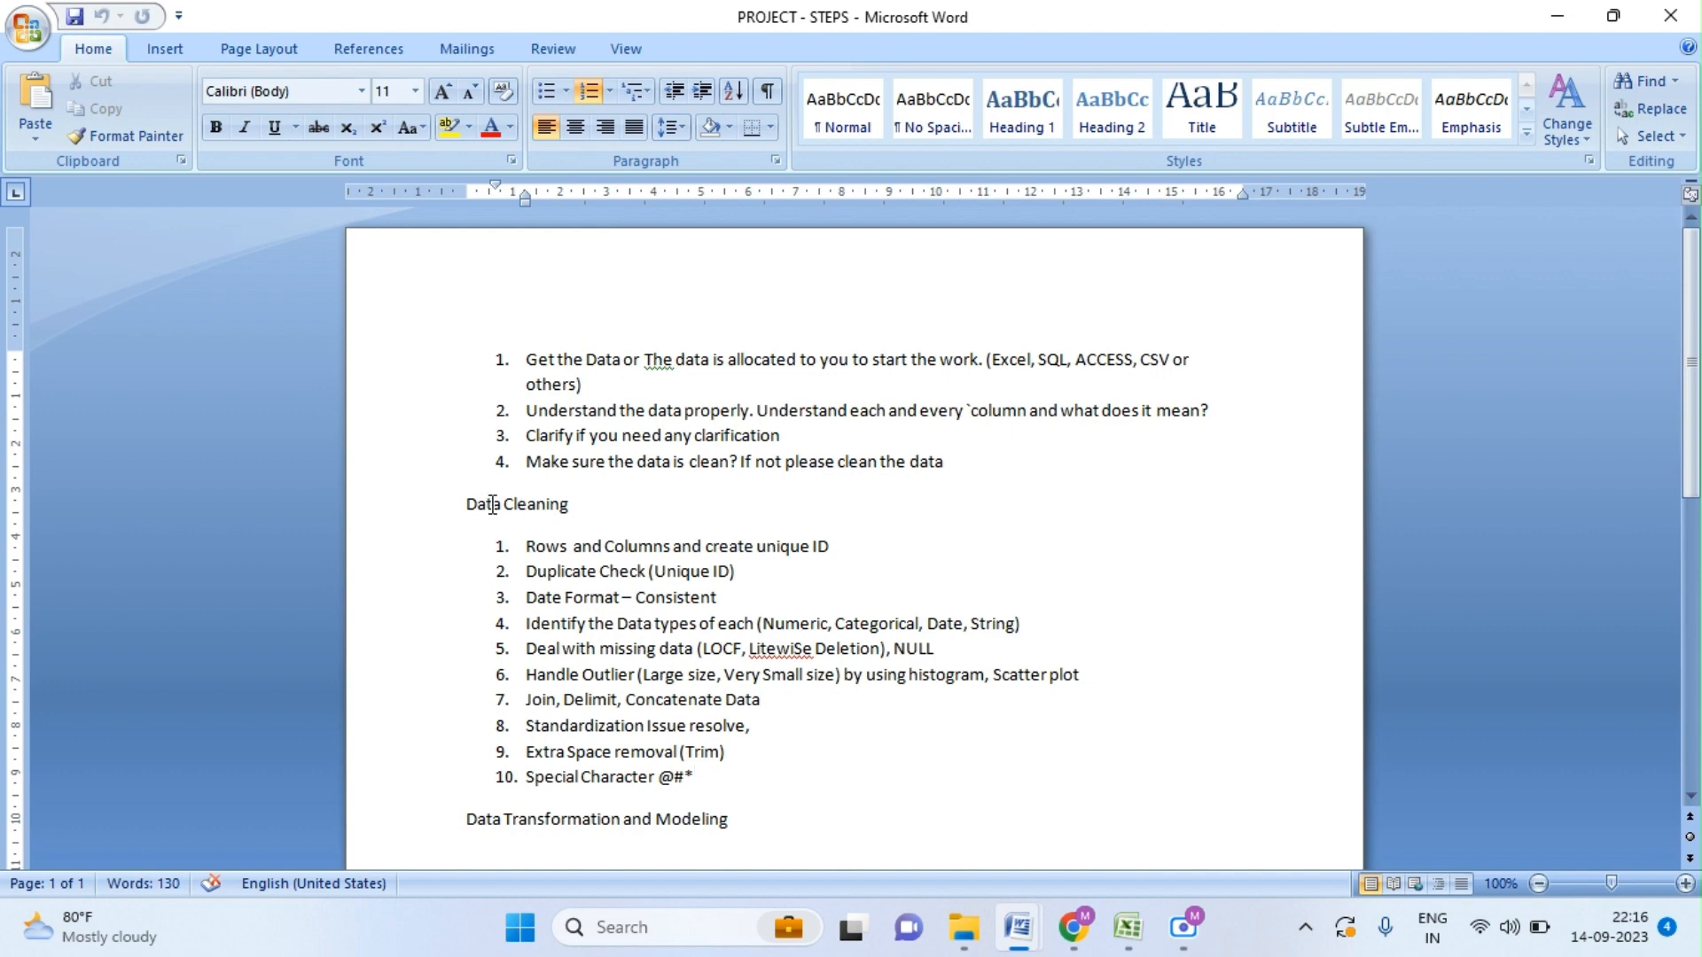
- Point out the Data Cleaning heading and the word "Modeling" in the Data Transformation and Modeling heading by highlighting their text
double_click(493, 505)
key("shift+Right")
key("shift+Right")
key("shift+Right")
key("shift+Right")
key("shift+Right")
key("shift+Right")
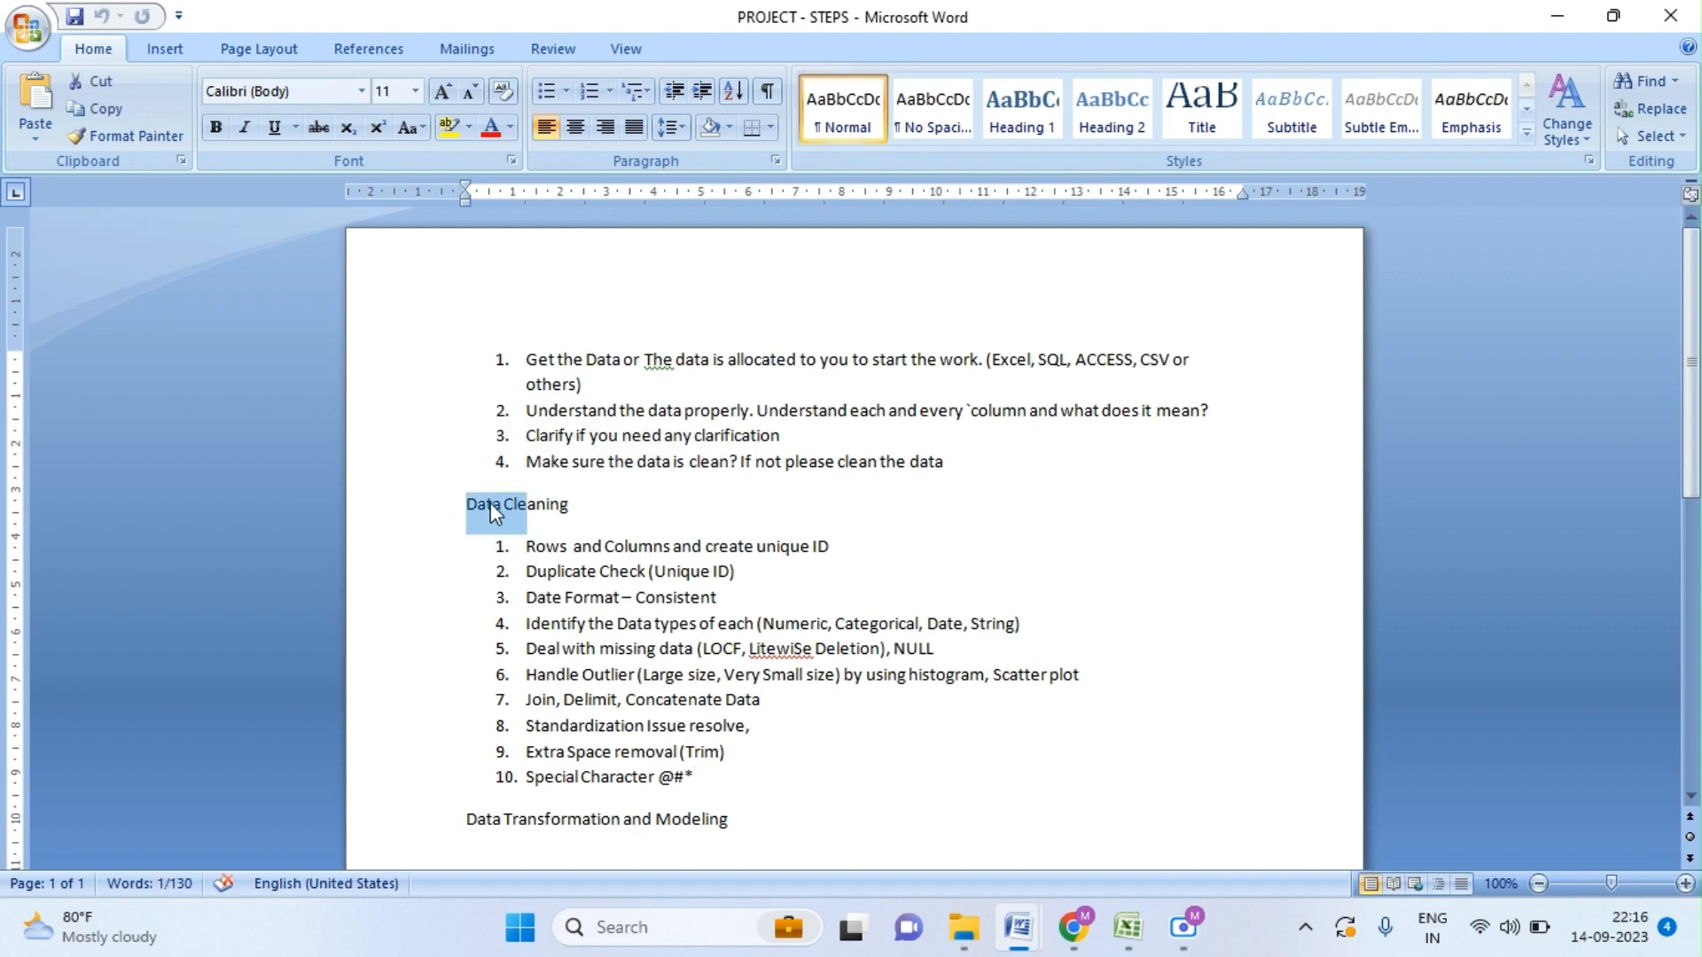
key("shift+Right")
key("shift+Right")
left_click(540, 547)
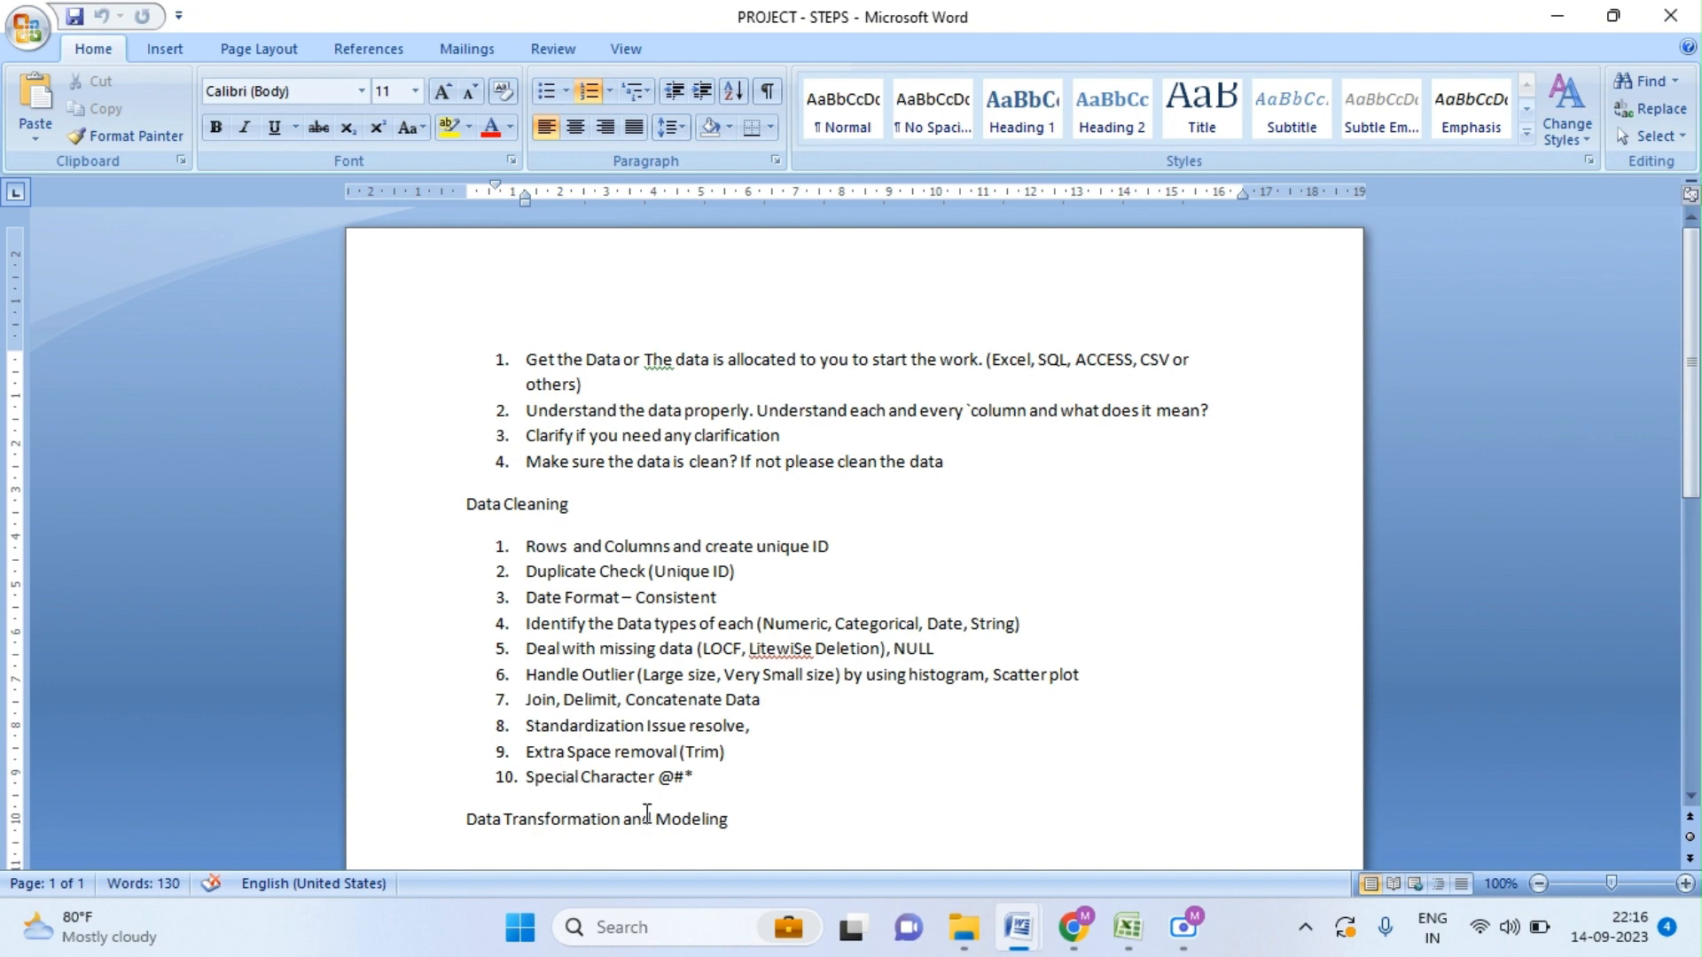
double_click(697, 823)
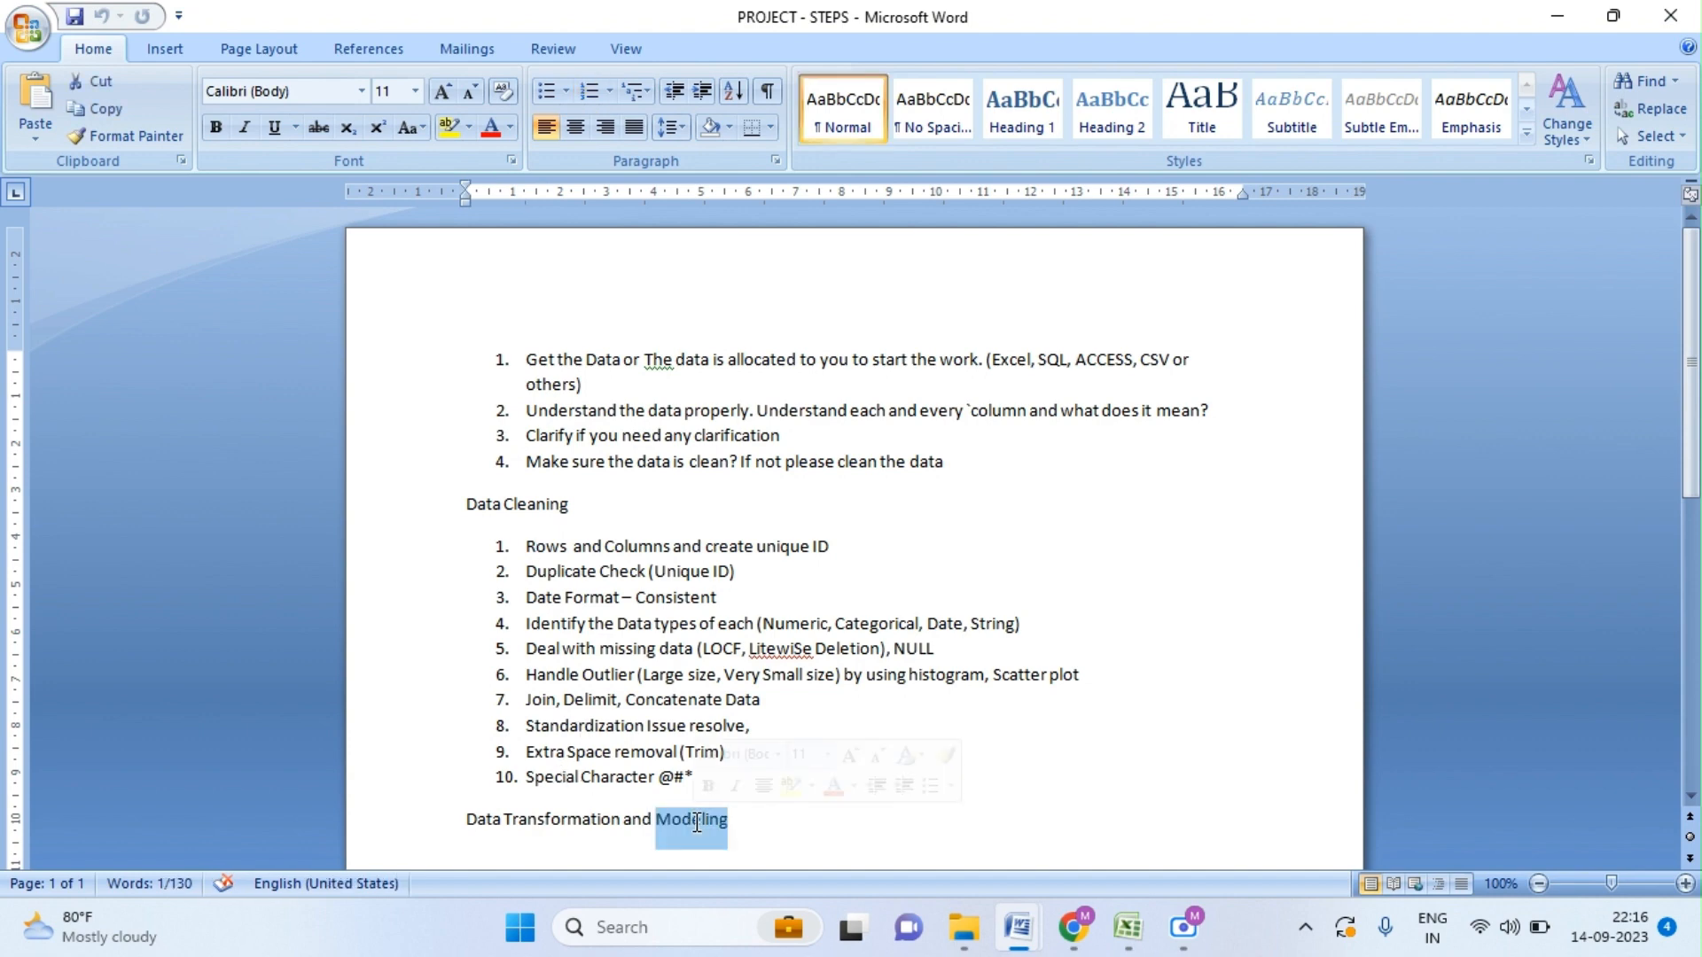